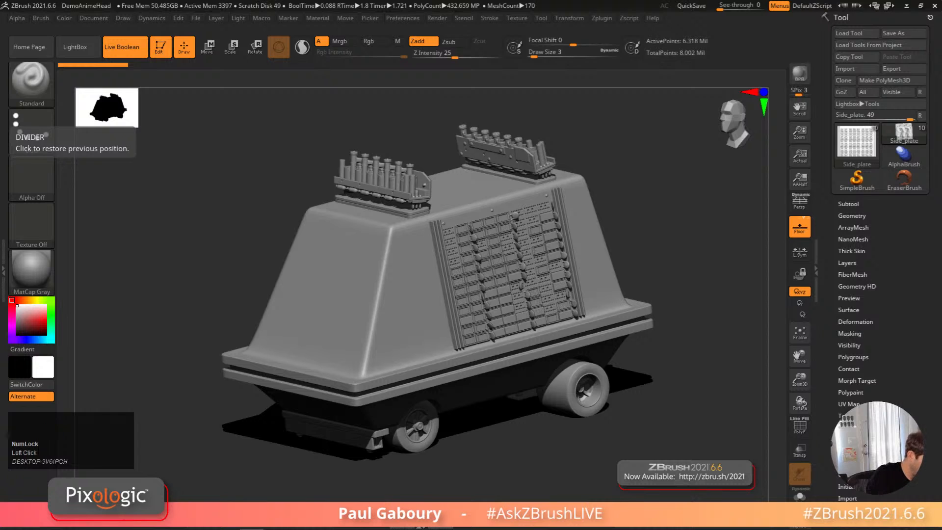
key("shift+3")
key("shift+z")
type("Brush")
key("Return")
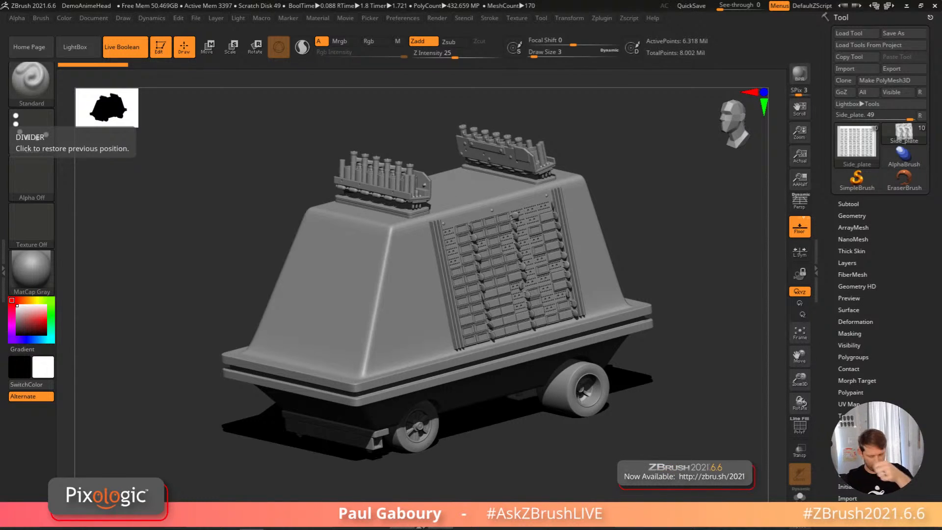
Step: Switch to the Cut tool, turn off Live Boolean, and return to the Side_plate tool
left_click_drag(669, 374, 667, 368)
mouse_move(667, 369)
right_mouse_down("ctrl")
mouse_move(650, 383)
mouse_move(625, 374)
right_mouse_up("ctrl")
left_click(856, 142)
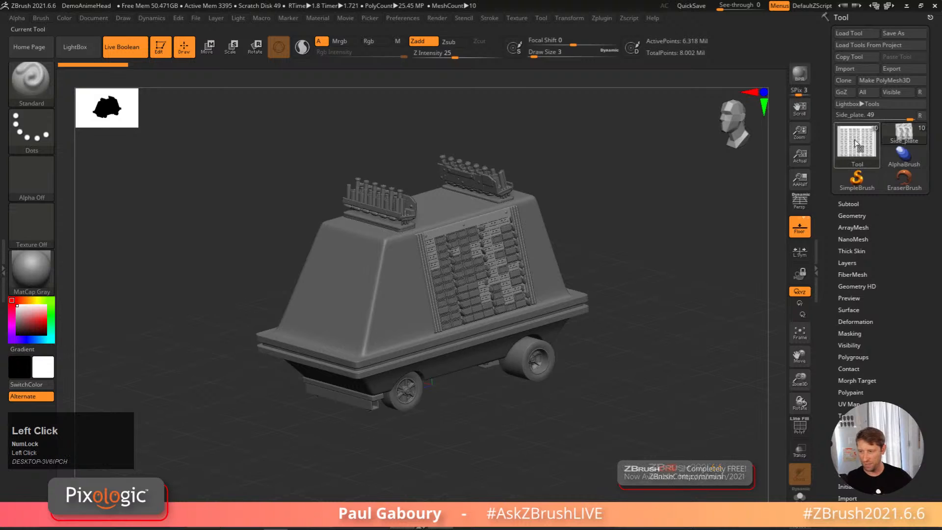
left_click(421, 237)
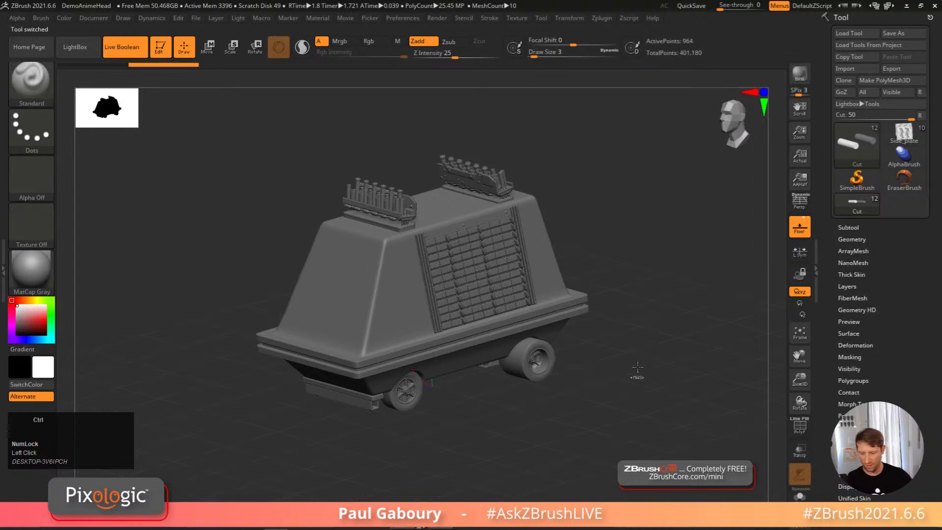
left_click(122, 47)
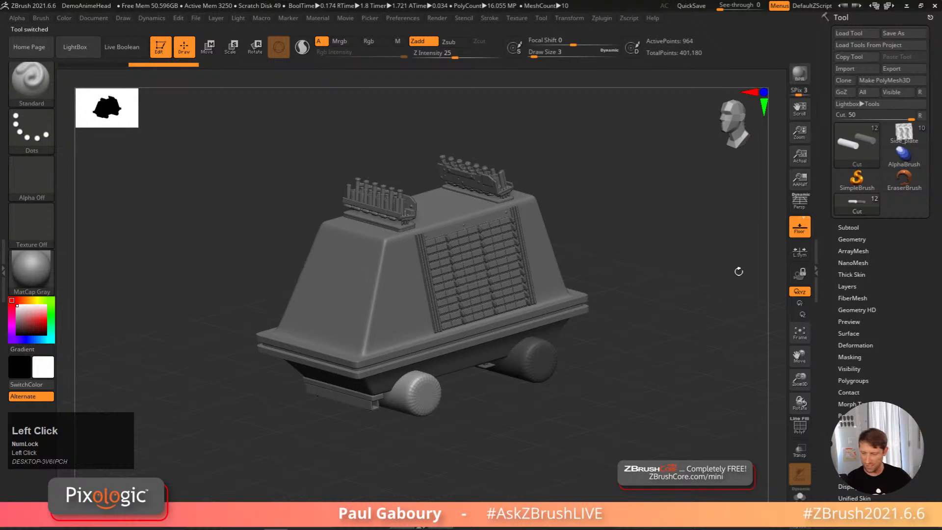
left_click(904, 132)
Step: Snap the view straight onto the droid's side, hide the floor grid, and enlarge the model on the canvas
left_click(660, 398, "ctrl")
right_click_drag(660, 398, 591, 357, "alt+shift")
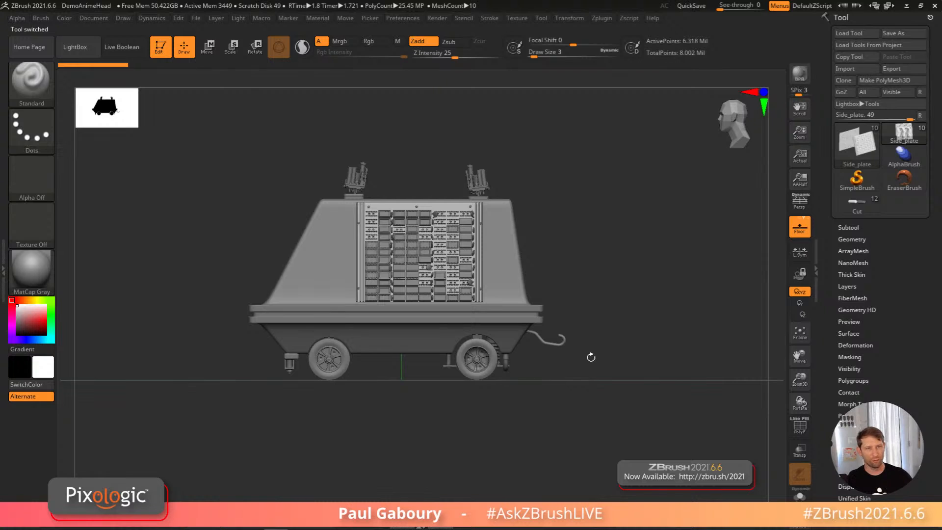
left_click(800, 226)
right_click_drag(606, 319, 550, 360)
right_click_drag(584, 330, 483, 315)
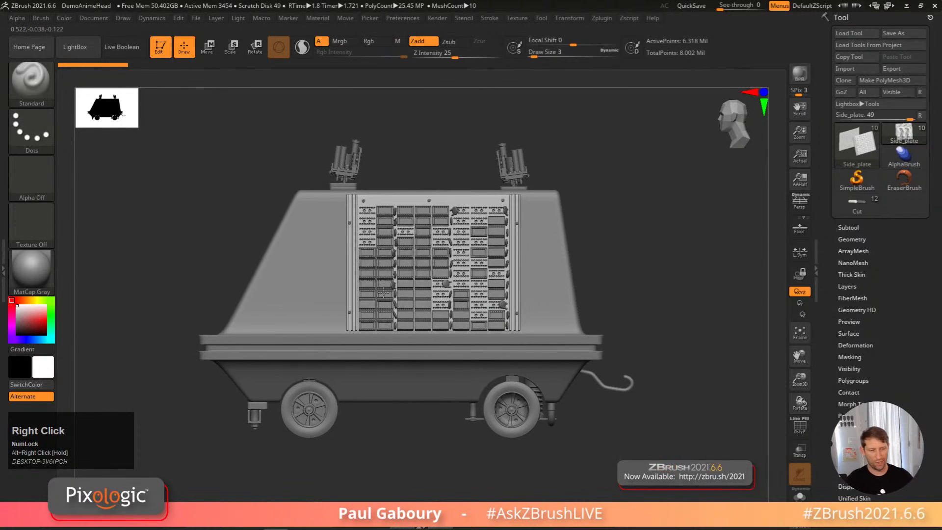
Step: Set the document background colour to black by sampling the black colour swatch
left_click(101, 17)
left_click_drag(112, 206, 19, 366)
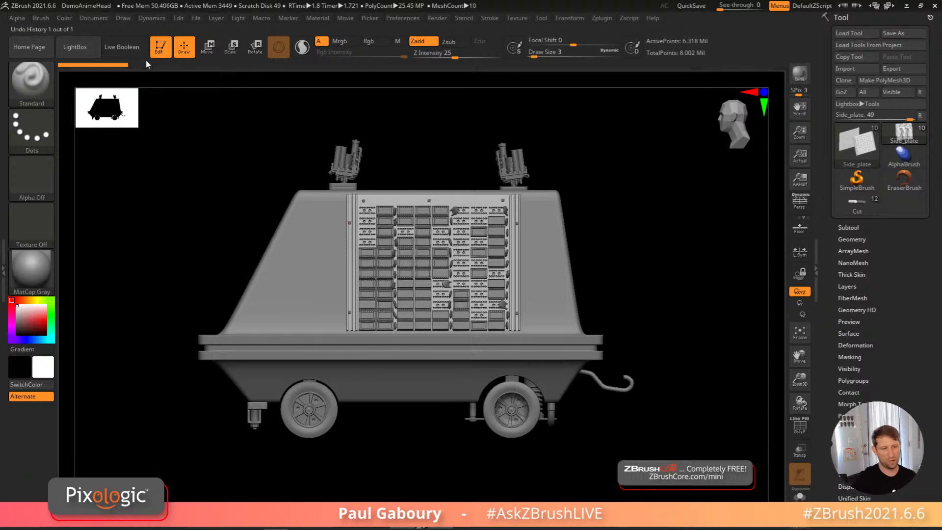
left_click(101, 19)
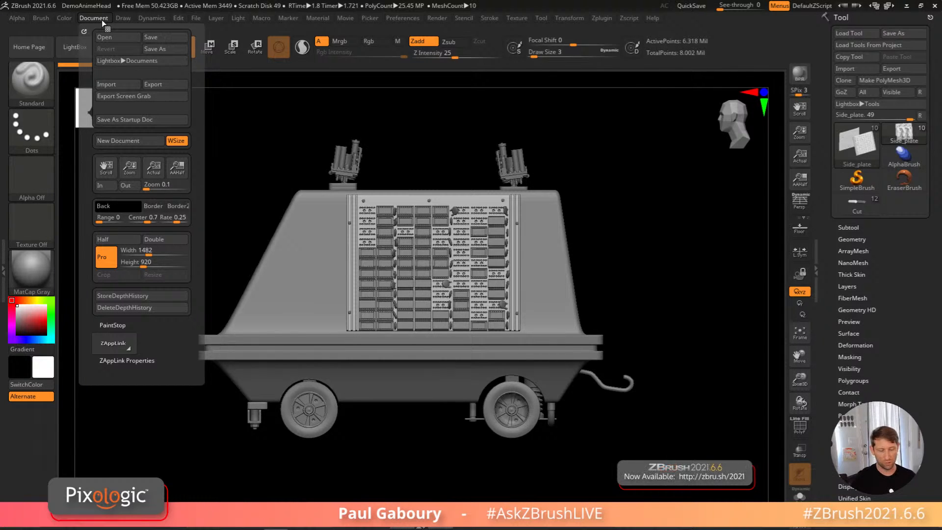
Step: Grab the document as a texture from the droid's side view and again from its front view
left_click(45, 232)
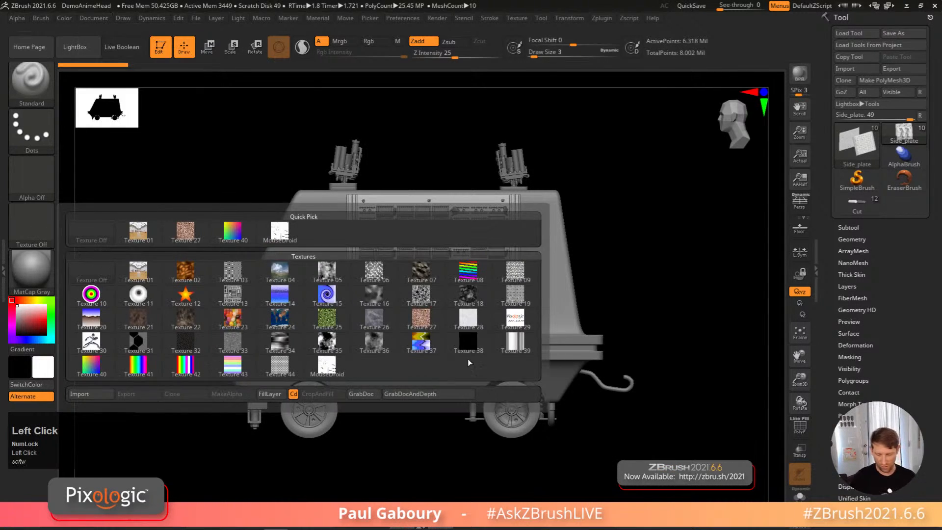
left_click(371, 397)
mouse_move(31, 223)
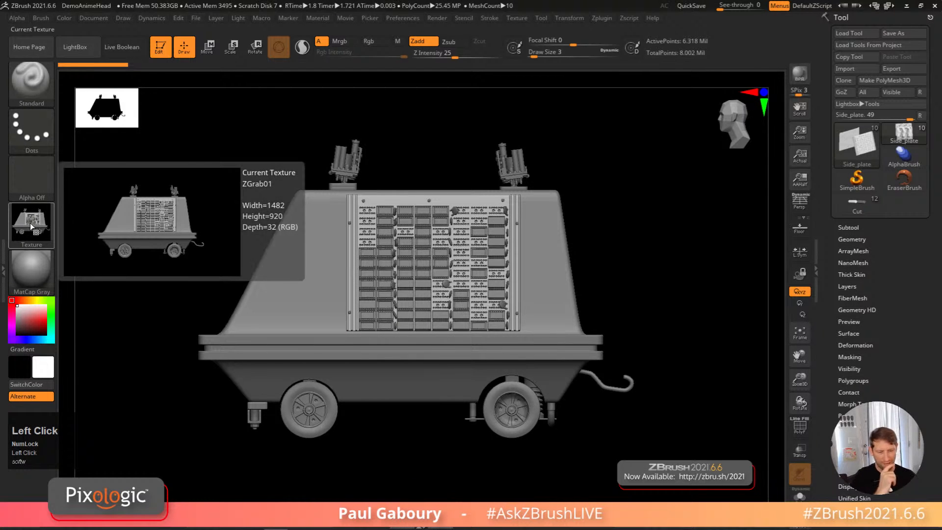
right_click_drag(373, 373, 549, 369)
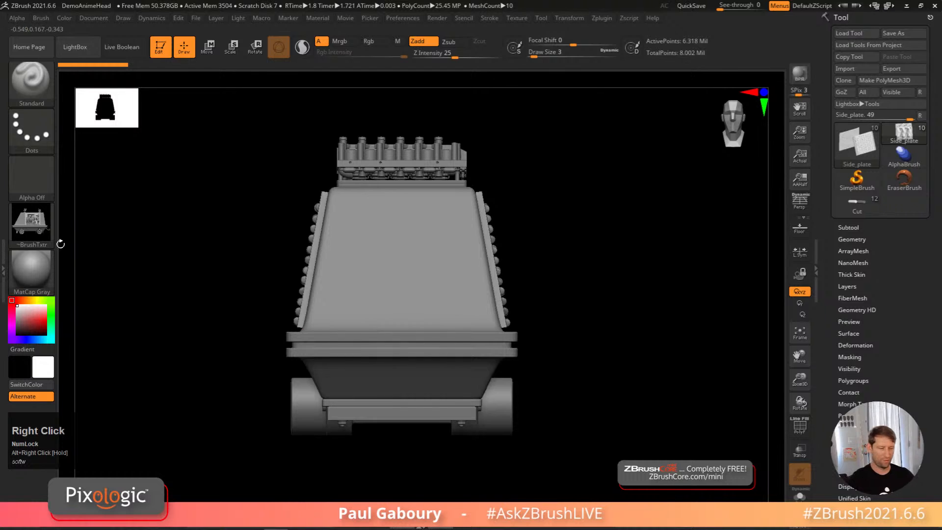
left_click(30, 223)
left_click(376, 395)
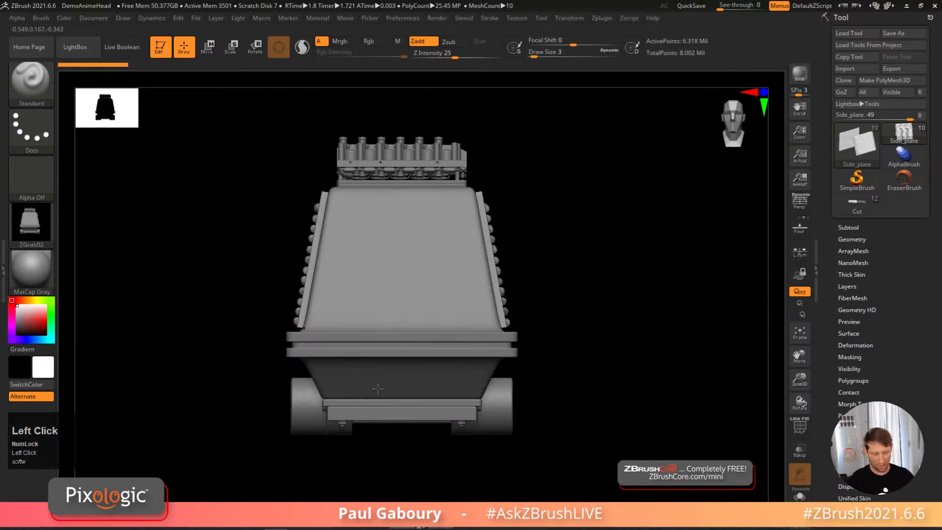
Step: Grab the document as a texture from a three-quarter view and again from the droid's rear view
right_click_drag(631, 390, 557, 420)
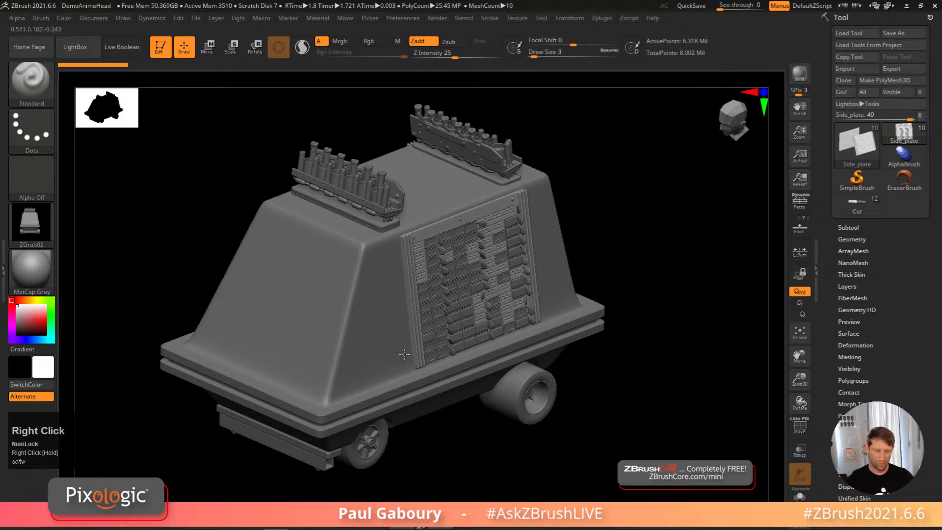
left_click(38, 219)
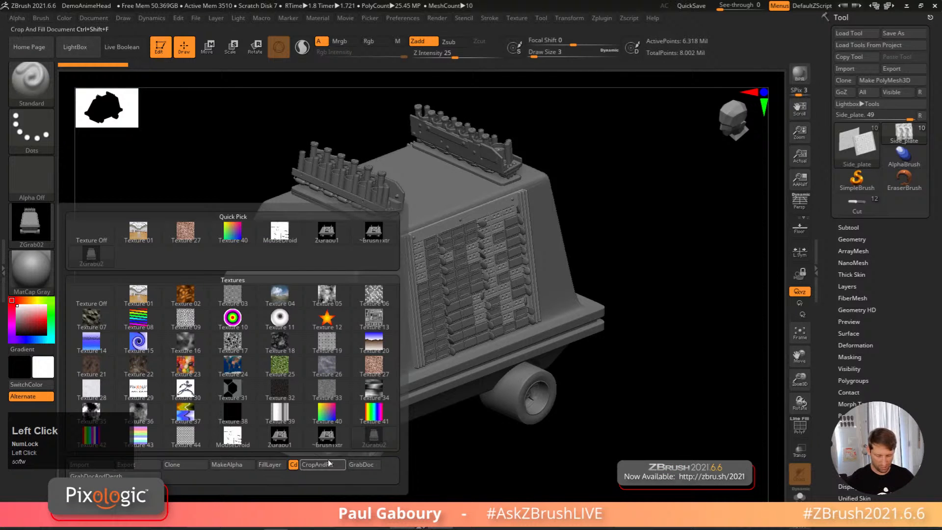
left_click(369, 467)
right_click_drag(547, 401, 446, 349)
right_click_drag(561, 349, 540, 346, "alt")
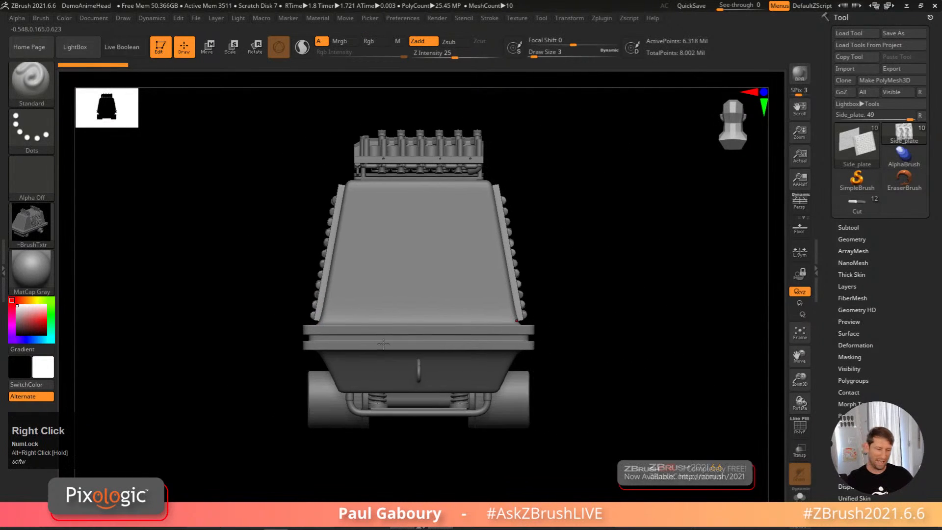
left_click(31, 224)
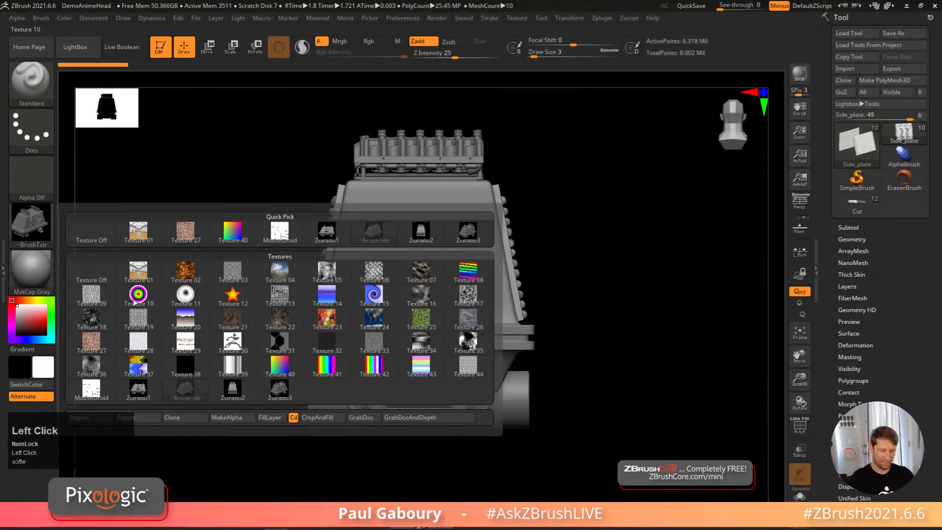
left_click(366, 419)
Step: Return the model to its side view and add the grabbed textures ZGrab01, ZGrab03, ZGrab04 and ZGrab02 to Spotlight
mouse_move(544, 381)
right_mouse_down()
mouse_move(590, 375)
mouse_move(628, 393)
mouse_move(589, 361)
mouse_move(597, 376)
mouse_move(574, 320)
mouse_move(457, 355)
right_mouse_up()
left_click(517, 18)
left_click(592, 216)
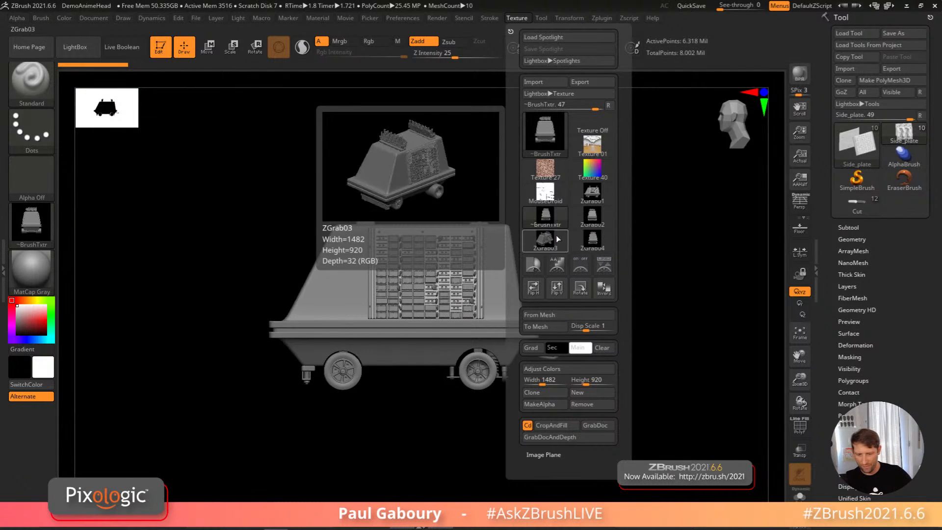
left_click(566, 216)
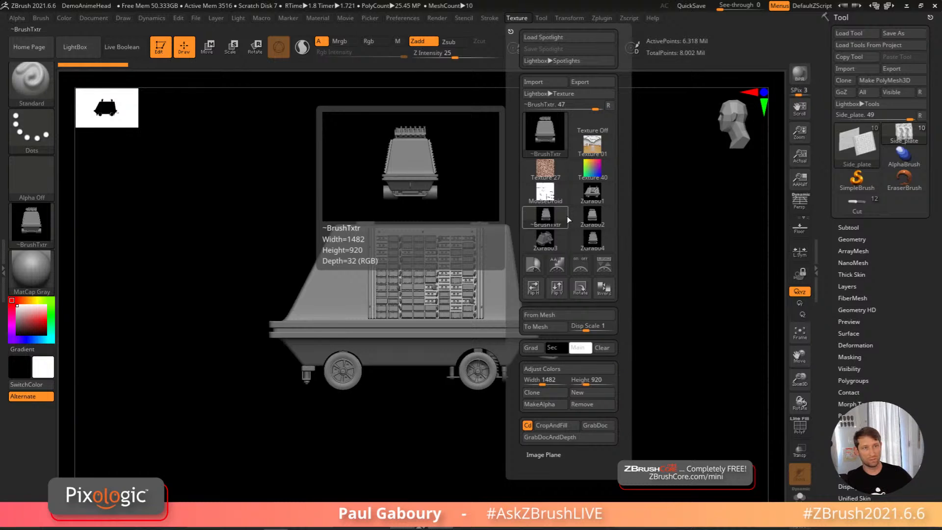
left_click(593, 201)
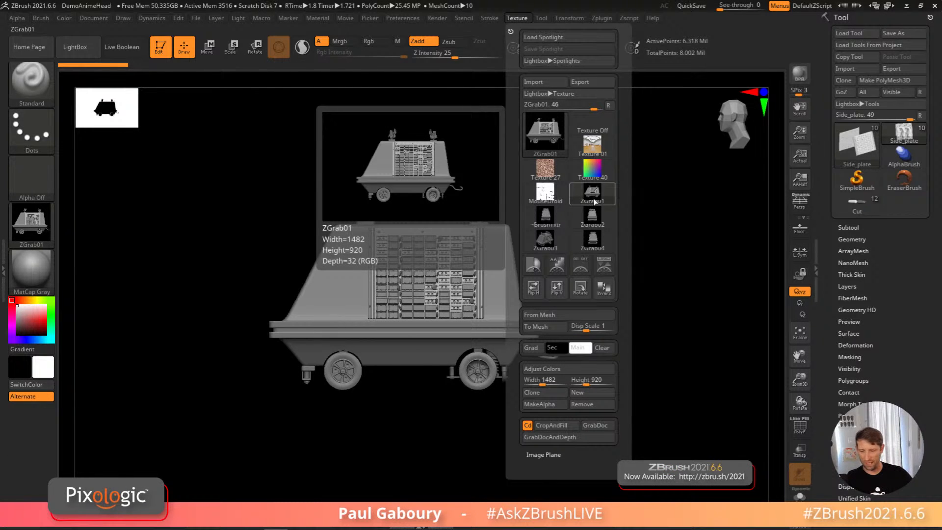
left_click(606, 266)
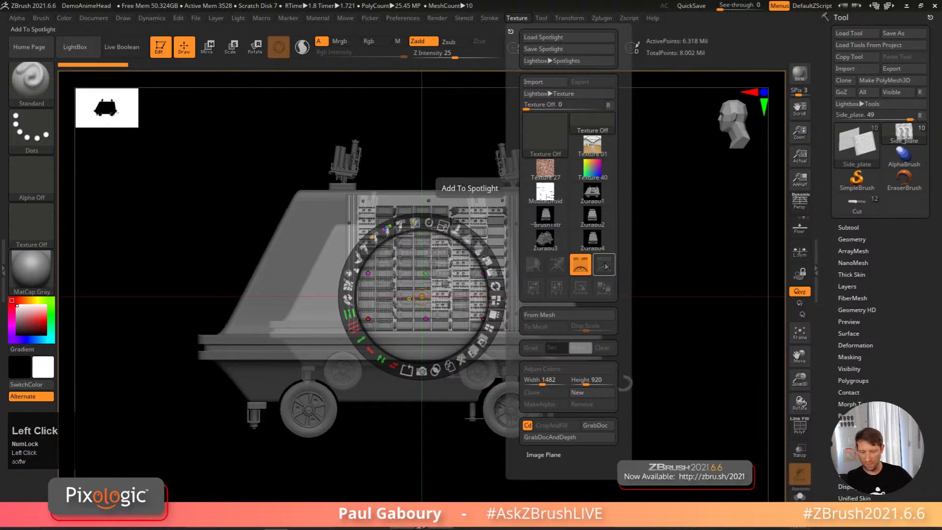
left_click(544, 240)
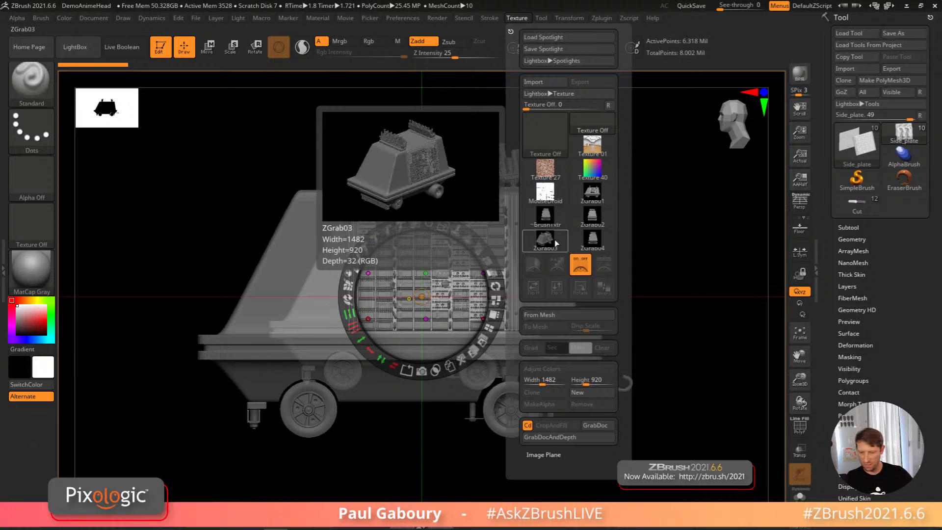
left_click(606, 266)
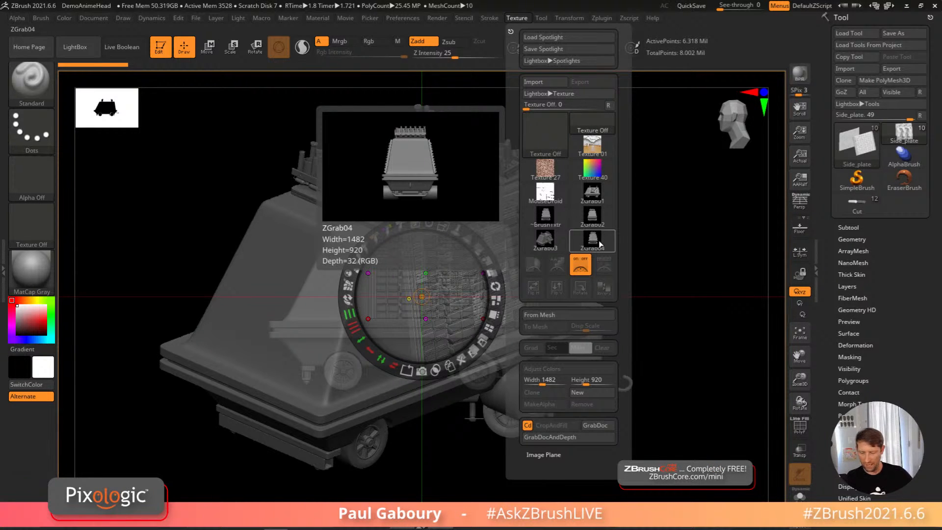
left_click(601, 244)
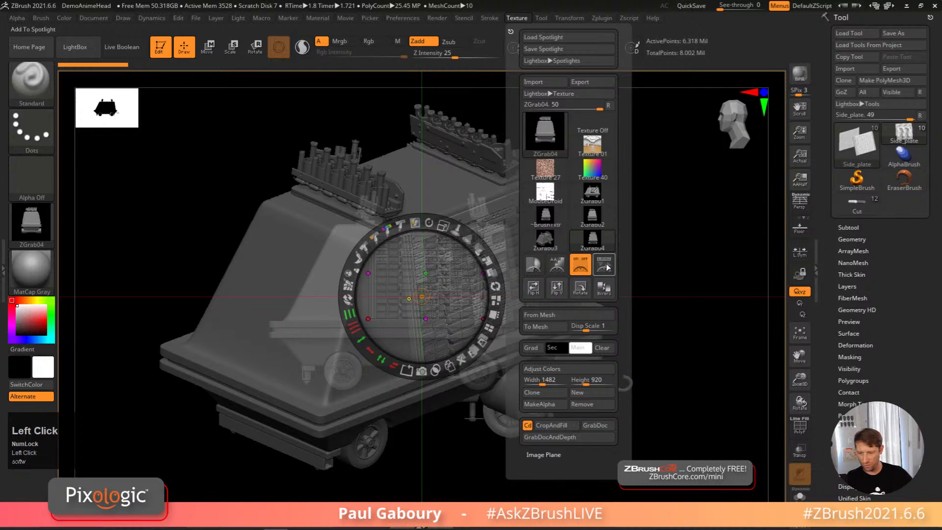
left_click(605, 265)
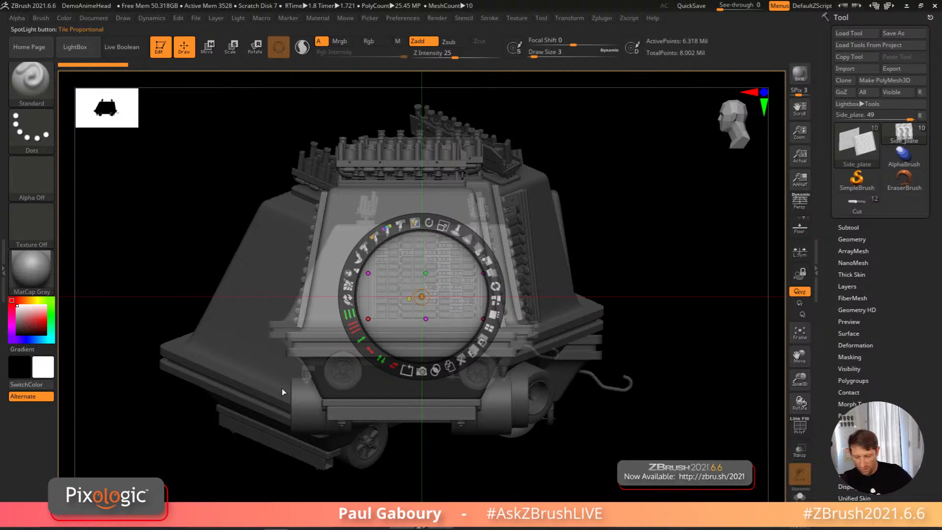
Step: Arrange the four Spotlight images with Tile Proportional so they stack in a column along the canvas edge
left_click(491, 329)
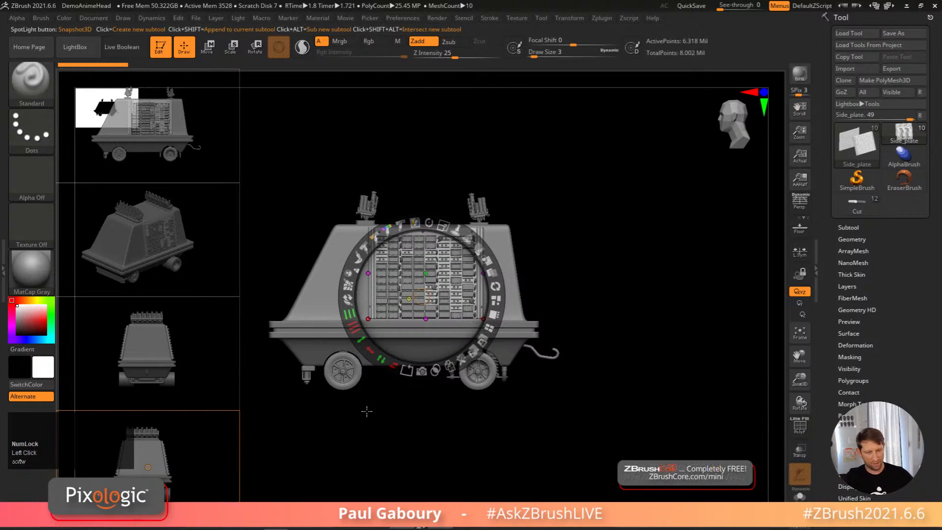
left_click(487, 260)
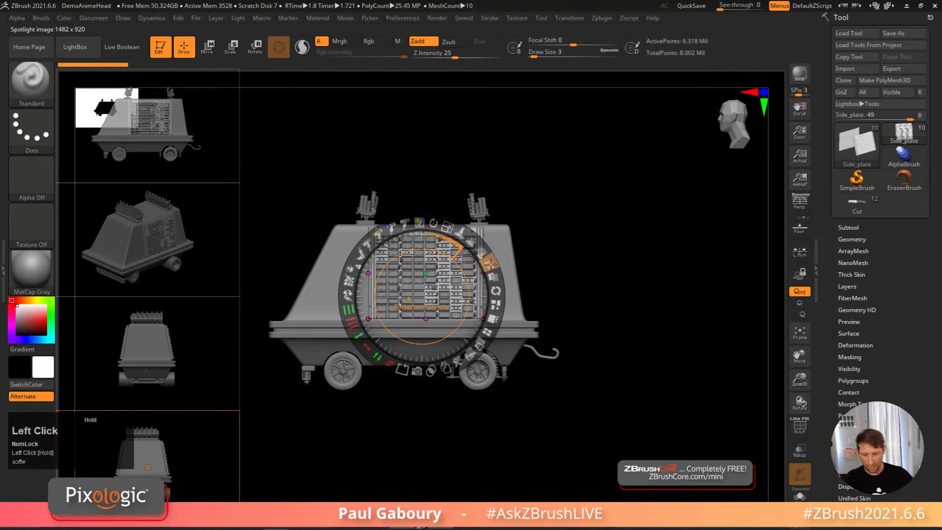
left_click_drag(483, 248, 492, 317)
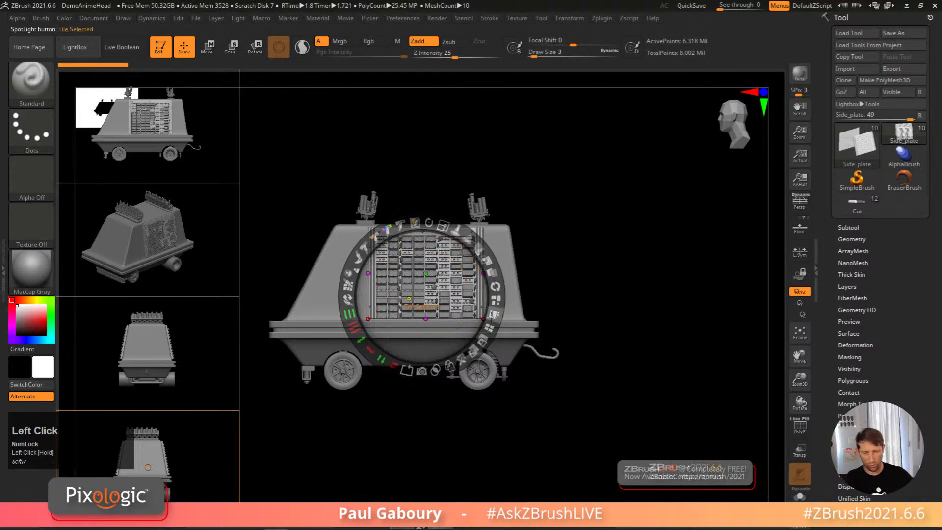
left_click(407, 373)
Step: Move the side-view Spotlight image up beside the orientation head and adjust its scale
left_click_drag(294, 158, 599, 199)
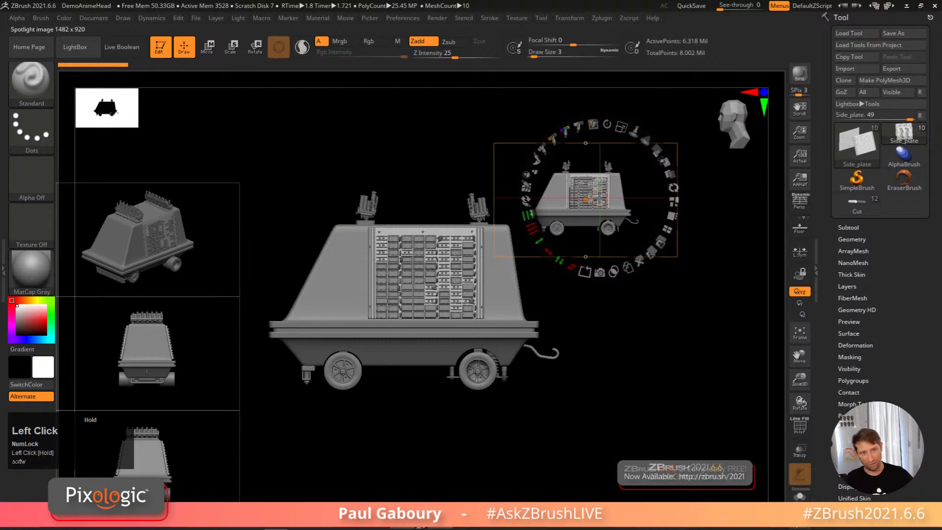
left_click(585, 200)
left_click_drag(606, 127, 590, 126)
left_click_drag(590, 204, 662, 156)
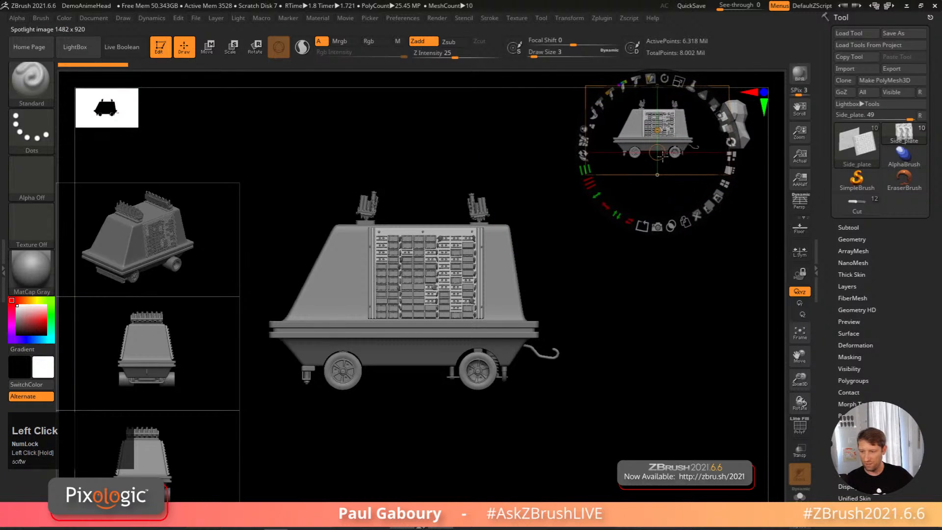
left_click(657, 131)
left_click_drag(685, 125, 682, 132)
left_click_drag(677, 87, 699, 128)
Step: Place the three-quarter Spotlight image next to the side-view image and resize it to match
left_click_drag(174, 248, 428, 167)
left_click_drag(451, 96, 445, 97)
left_click_drag(456, 191, 569, 168)
left_click_drag(564, 81, 575, 85)
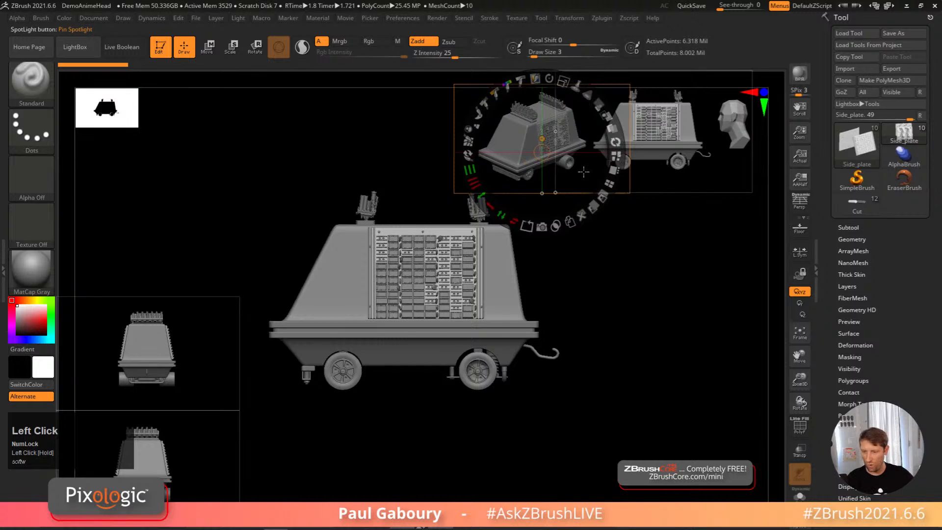
left_click_drag(584, 172, 583, 172)
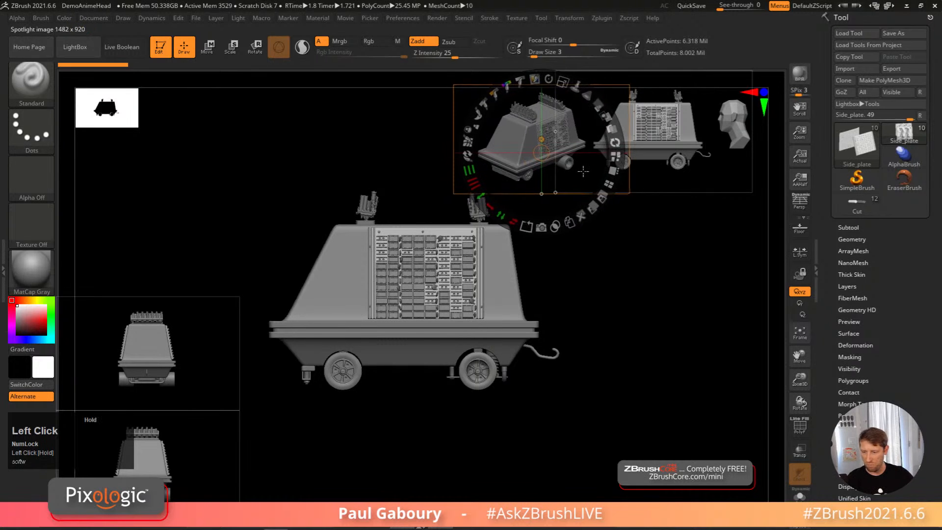
Step: Place the rear-view Spotlight image next to the three-quarter image and adjust its scale and position
left_click(159, 355)
left_click_drag(159, 355, 458, 146)
left_click_drag(450, 82, 452, 83)
left_click_drag(432, 147, 432, 149)
Step: Place the front-view image at the end of the row, exit Spotlight editing, and turn the model to a three-quarter view
left_click_drag(175, 461, 361, 167)
left_click_drag(368, 80, 372, 81)
left_click_drag(375, 151, 378, 151)
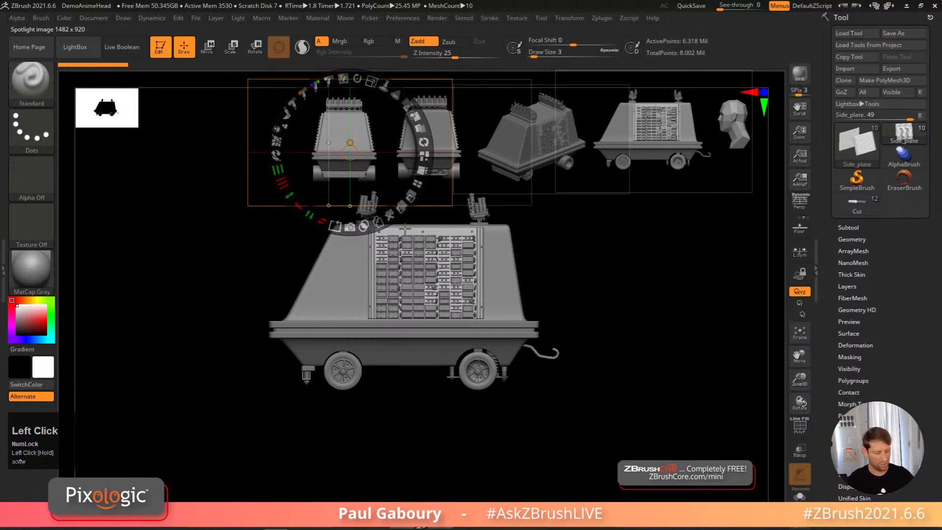
key("z")
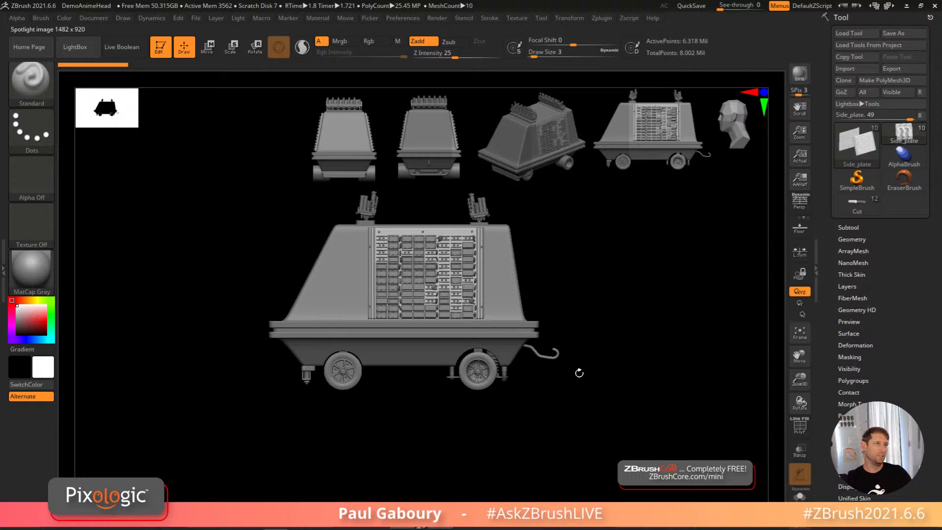
right_click_drag(646, 330, 613, 353)
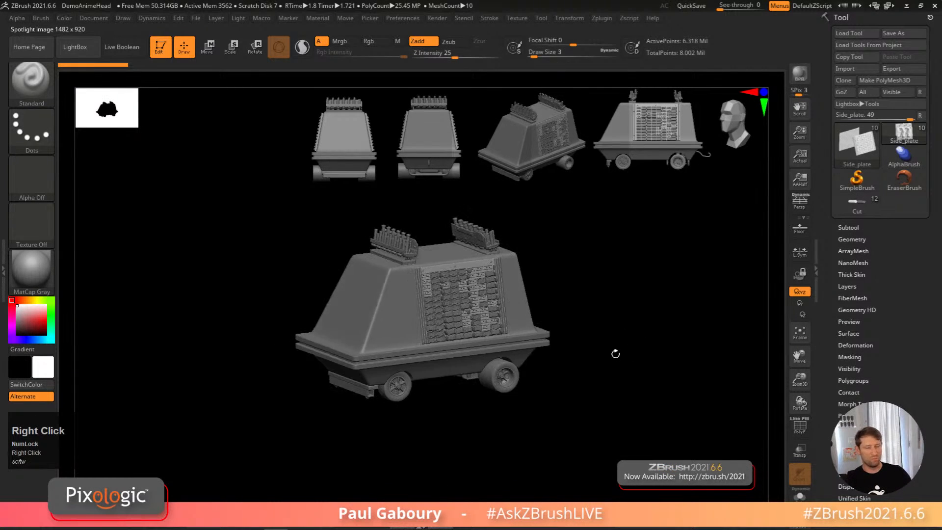
Step: Reposition the row of Spotlight reference images as a group along the canvas's upper edge, exit Spotlight editing, and turn the droid to a three-quarter view
key("z")
left_click_drag(636, 348, 434, 274)
left_click_drag(444, 198, 425, 193)
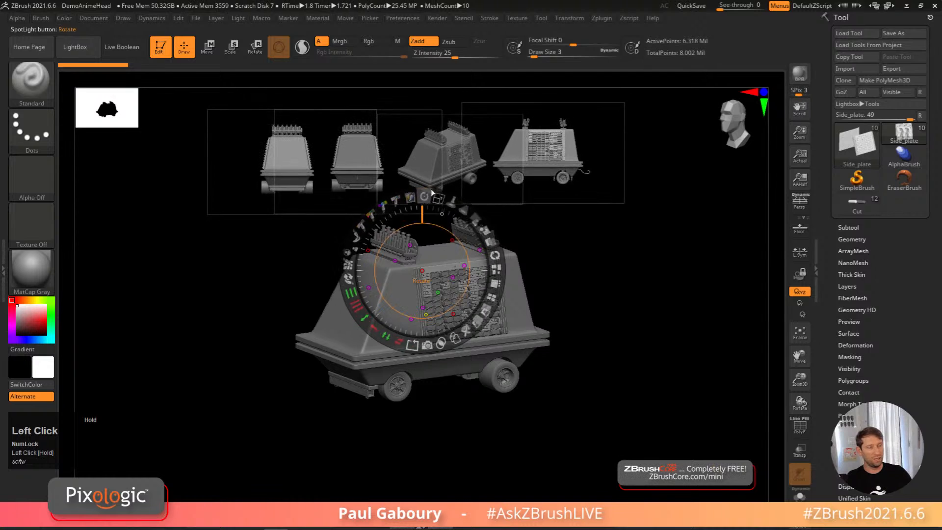
left_click_drag(580, 318, 581, 287)
key("z")
right_click_drag(572, 403, 595, 357)
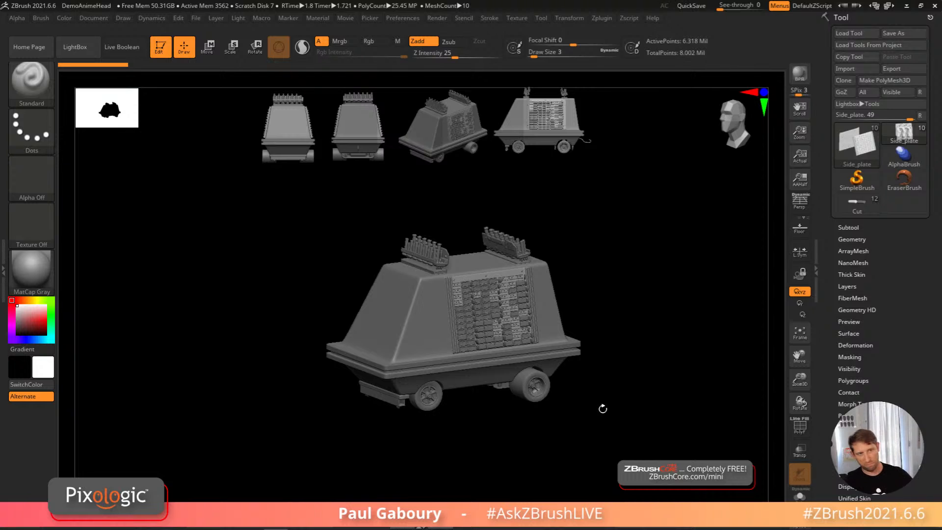
mouse_move(605, 360)
left_mouse_down()
mouse_move(616, 362)
mouse_move(613, 373)
left_mouse_up()
mouse_move(613, 372)
right_mouse_down()
mouse_move(595, 372)
mouse_move(595, 361)
mouse_move(599, 391)
right_mouse_up()
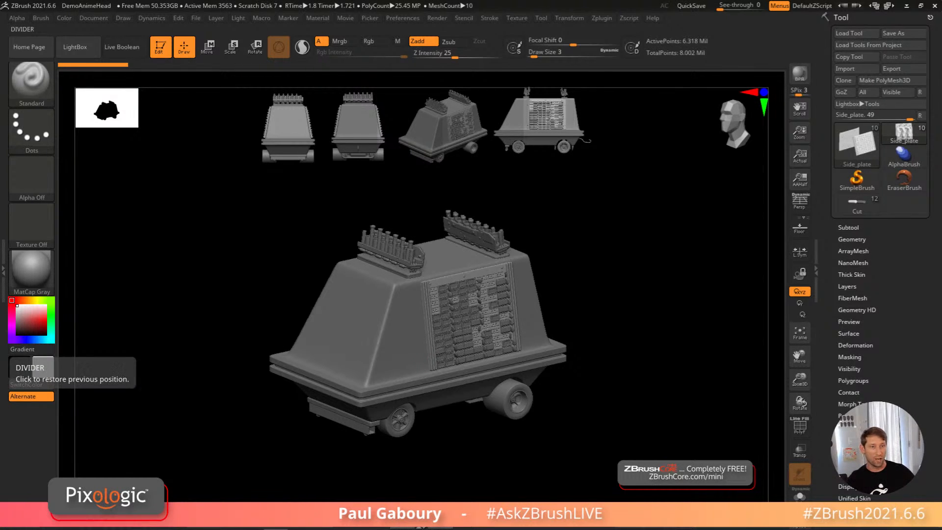
Step: Switch to the browser to view the Amazon page of the book Star Wars: The Blueprints, and close it again
key("ctrl+v")
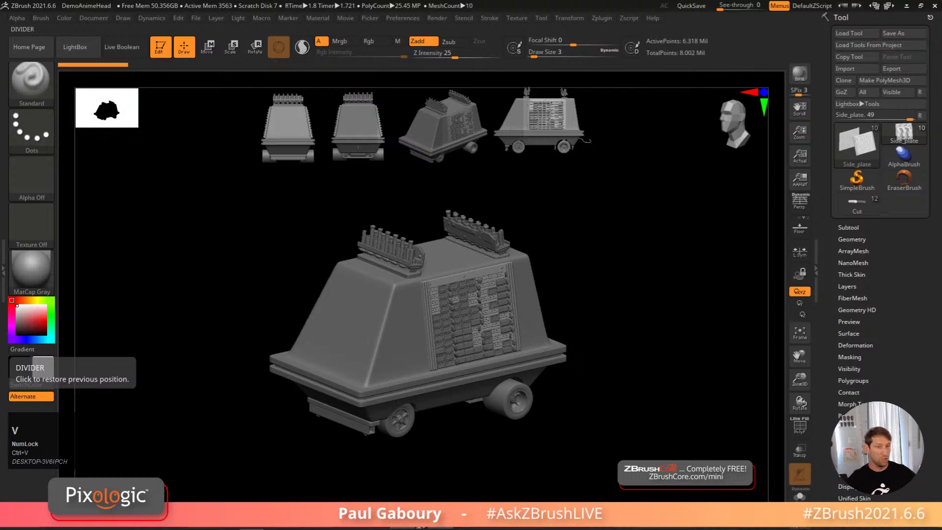
key("Return")
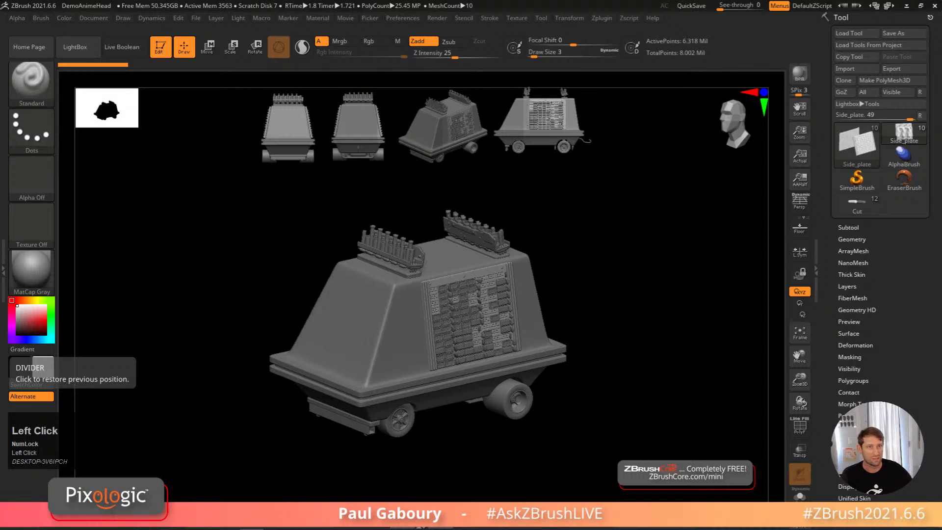
left_click_drag(0, 73, 298, 1)
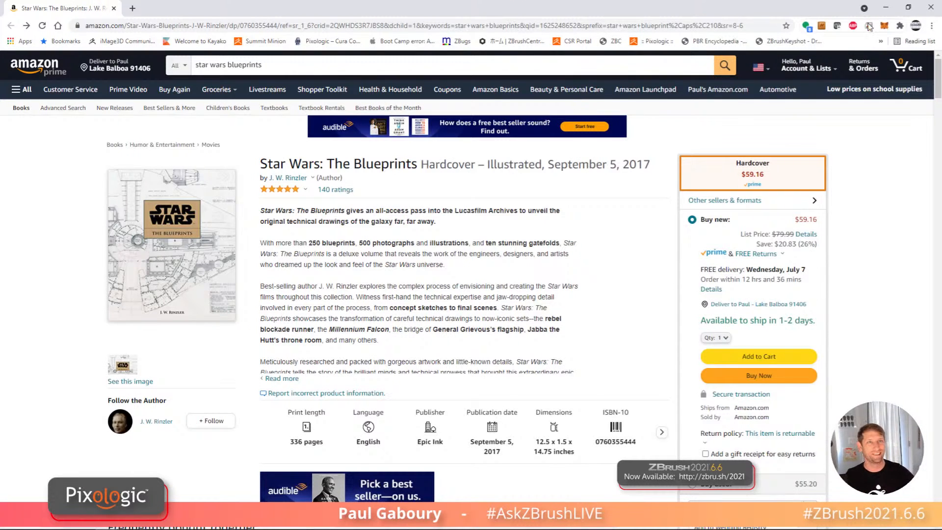
left_click(930, 7)
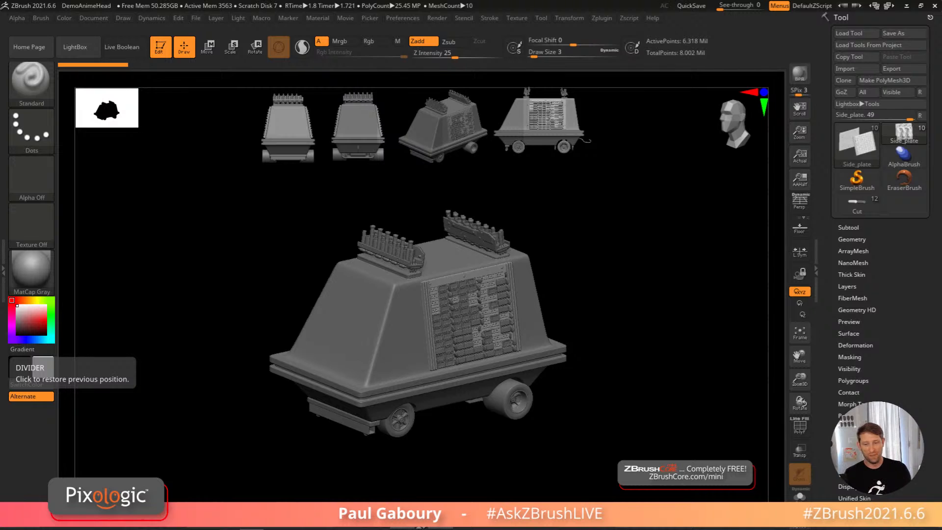
Step: Preview the MouseDroid blueprint texture among the loaded textures
left_click(517, 18)
mouse_move(551, 195)
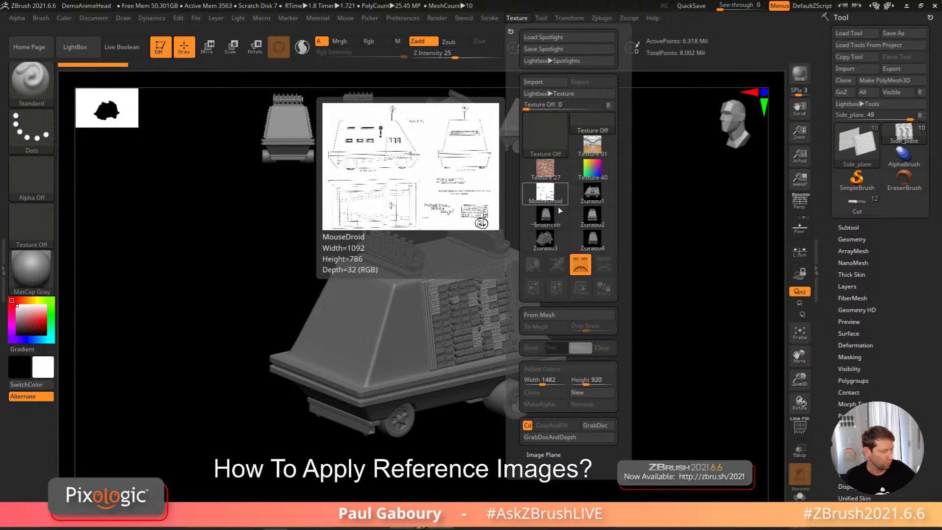
key("Tab")
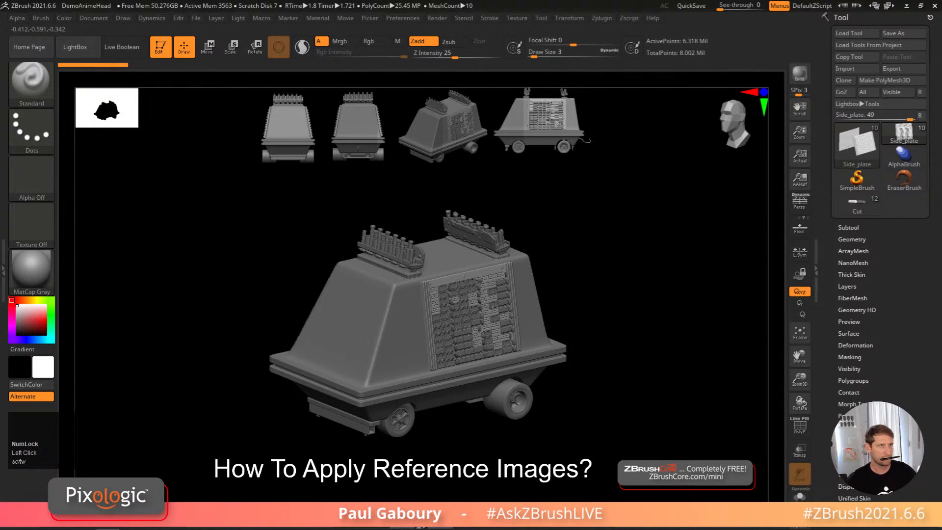
key("space")
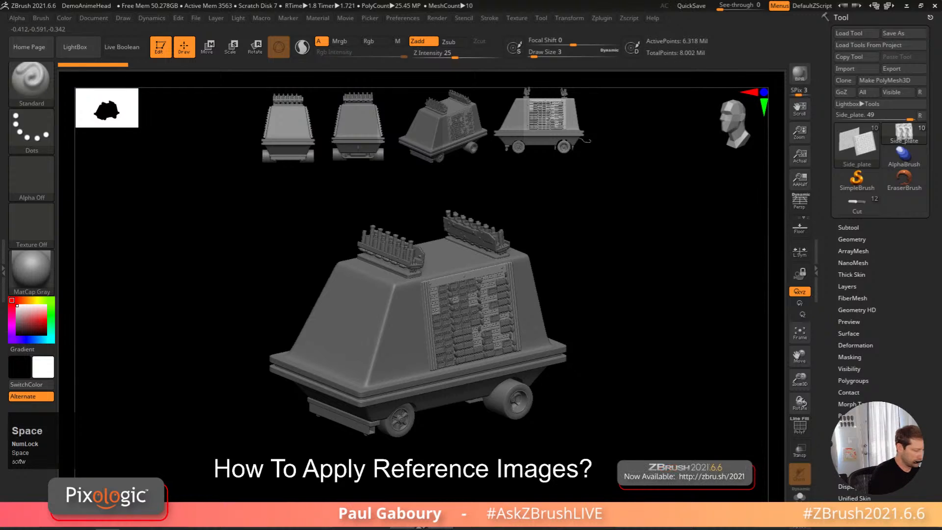
type("bluepr")
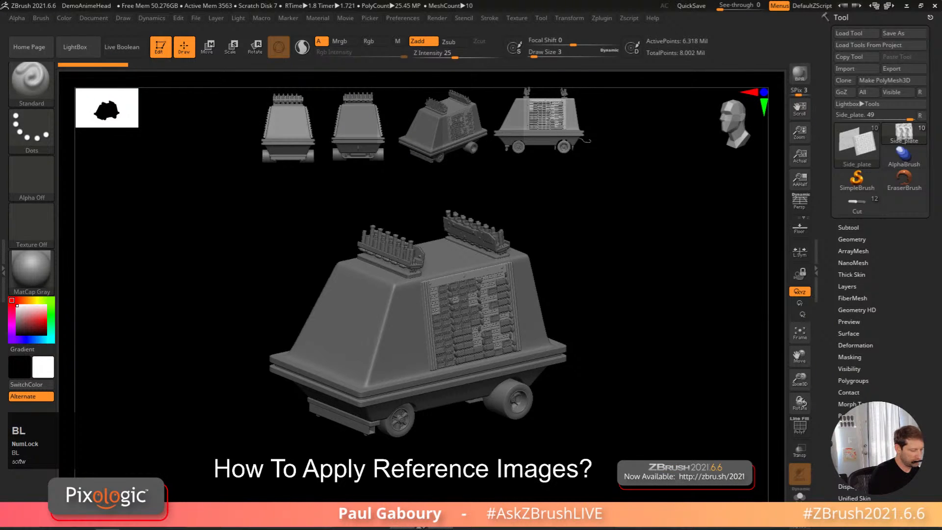
key("space")
type("book")
key("Return")
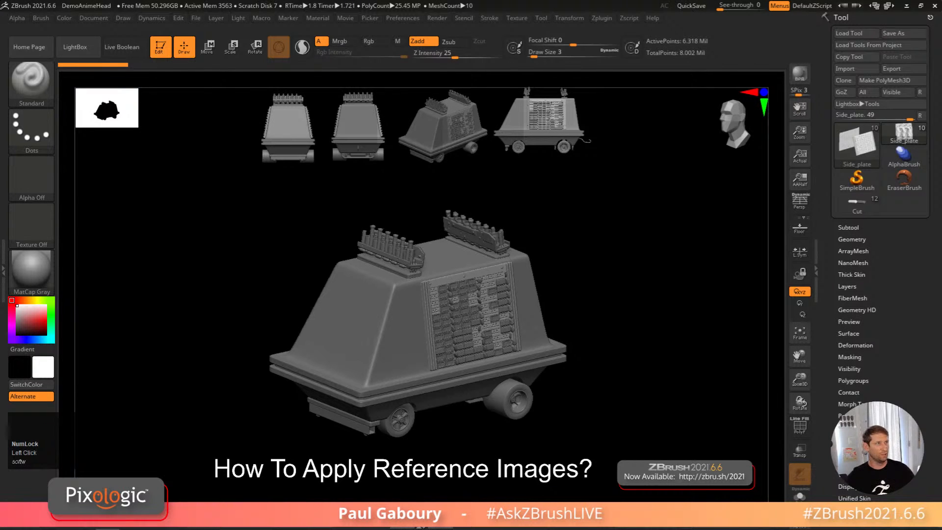
key("ctrl+c")
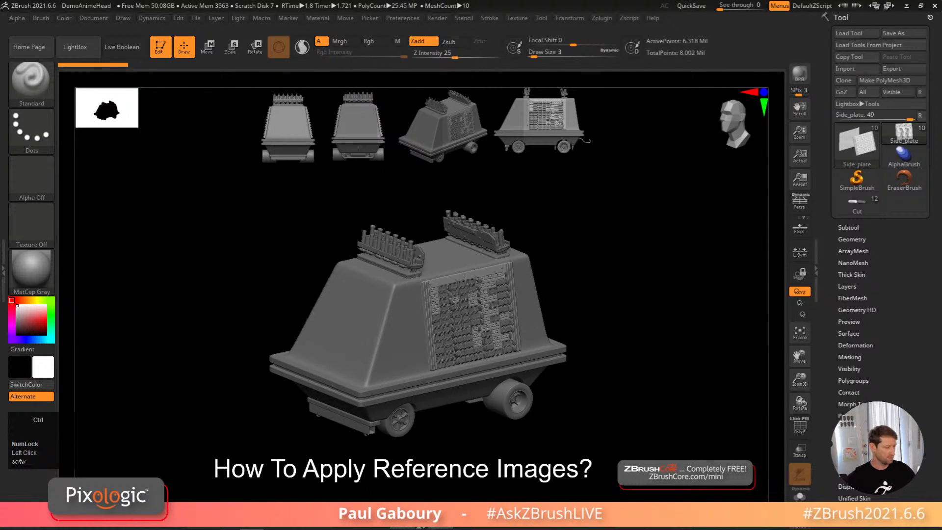
key("Return")
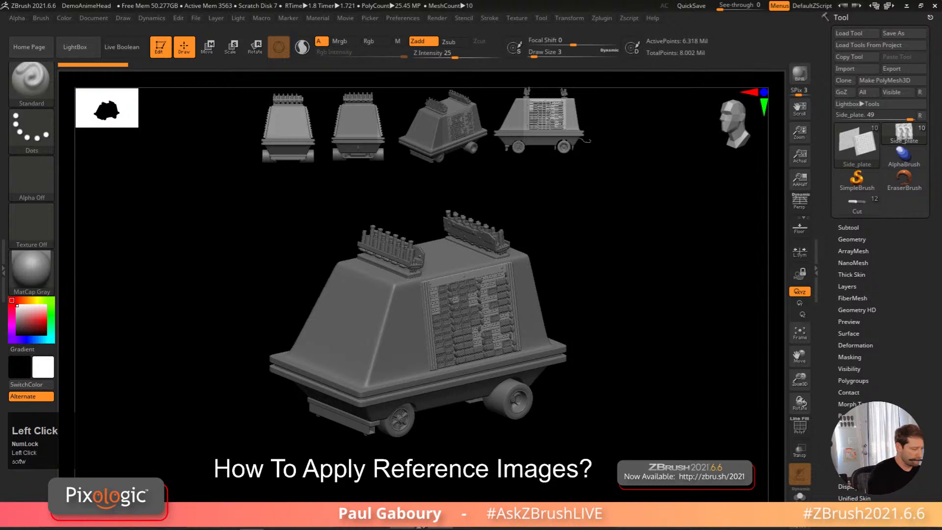
key("space")
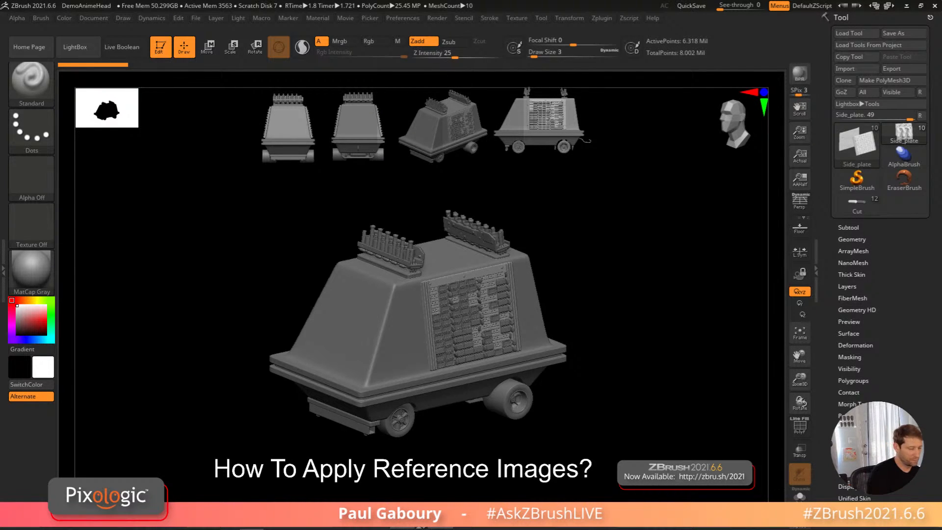
type("Star Blueprint")
key("Return")
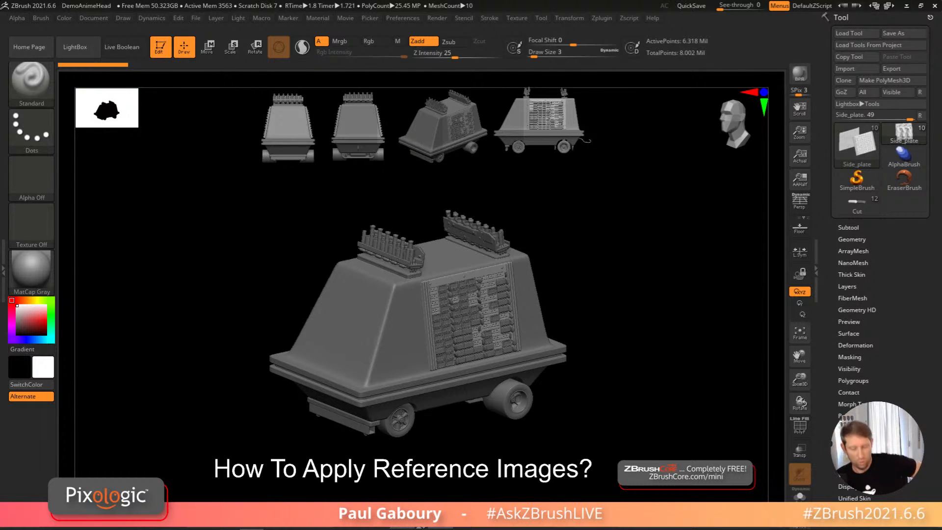
left_click_drag(615, 328, 615, 328)
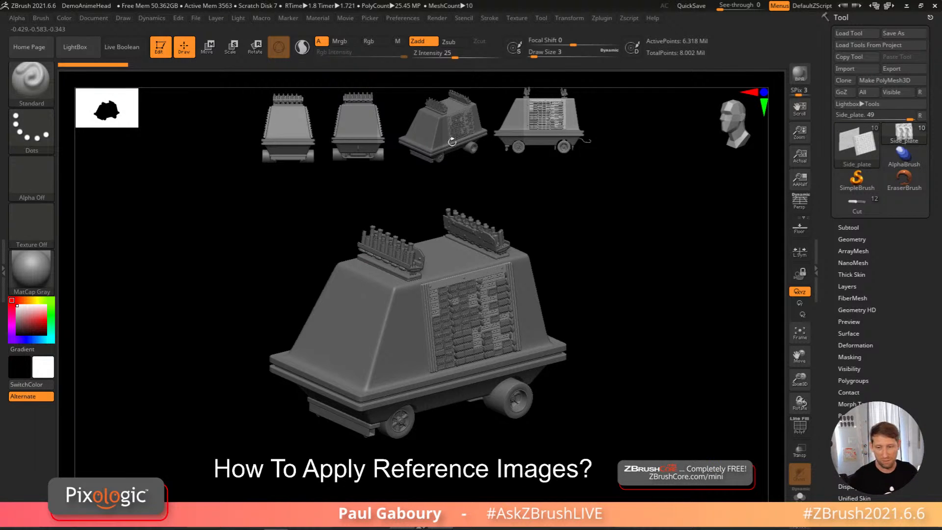
Step: Turn on the floor grid with its Left-Right settings expanded, and change the document background to dark grey
left_click(516, 18)
mouse_move(548, 195)
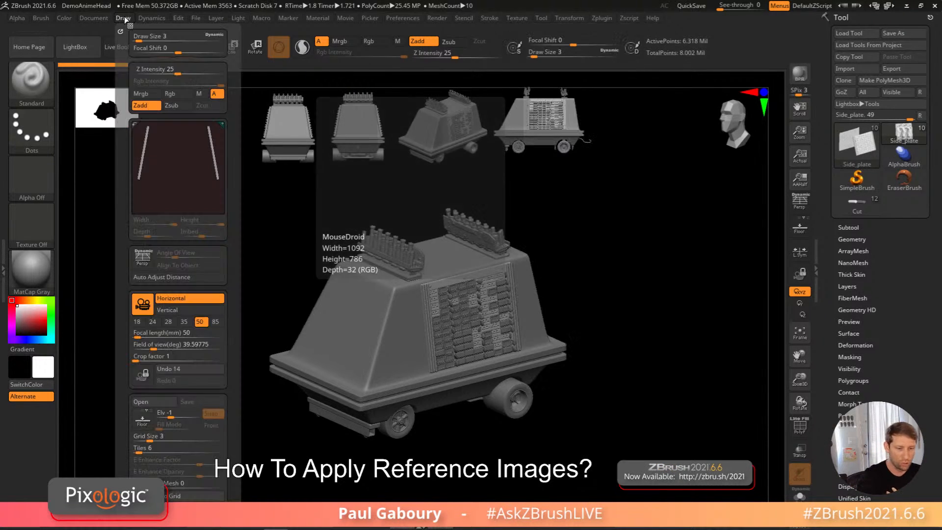
left_click(125, 16)
left_click(125, 17)
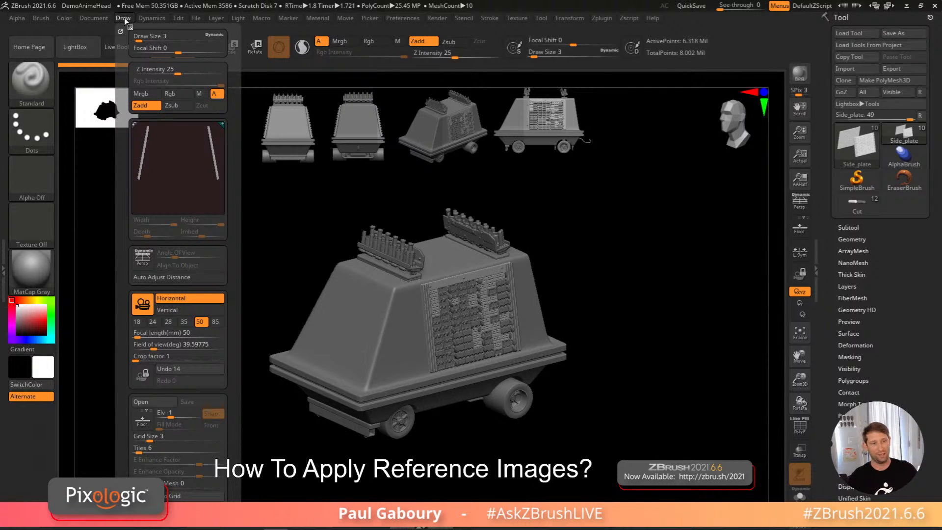
mouse_move(235, 338)
left_mouse_down()
mouse_move(235, 229)
mouse_move(233, 260)
left_mouse_up()
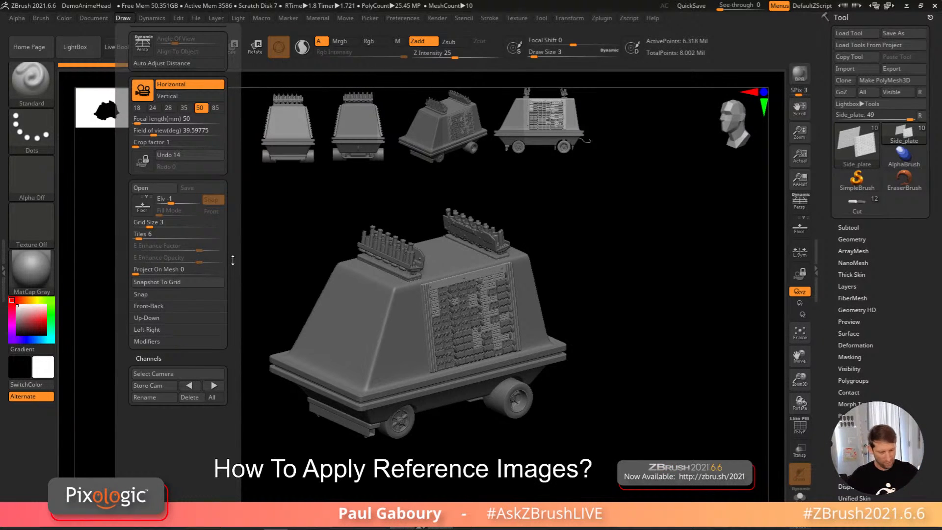
left_click(155, 329)
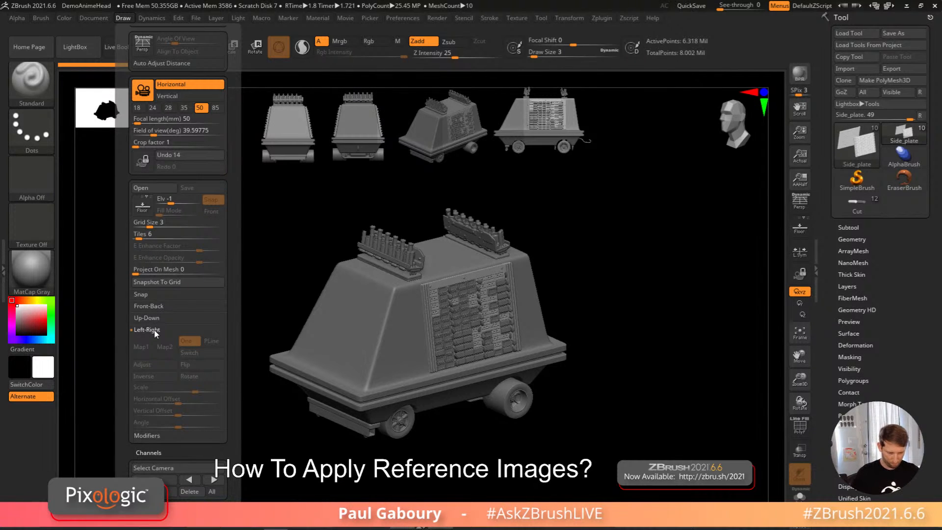
left_click(143, 210)
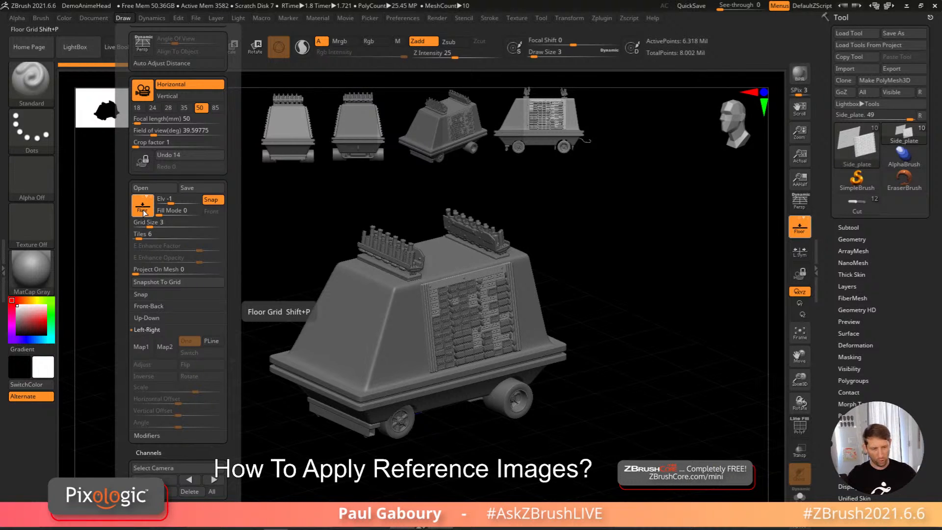
left_click(93, 18)
left_click_drag(120, 208, 38, 223)
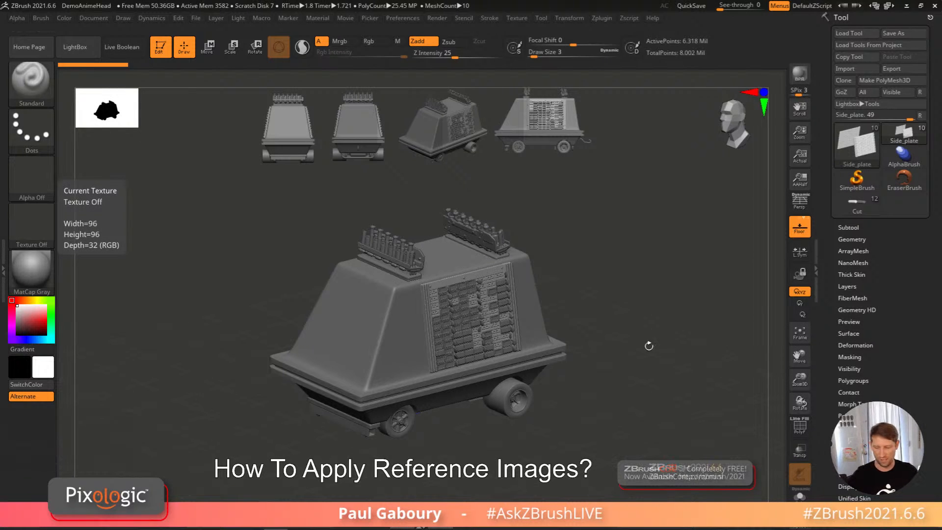
Step: Load the MouseDroid texture as Map1 of the Left-Right grid and view the droid side-on against the blueprint
left_click(125, 18)
left_click_drag(228, 261, 229, 168)
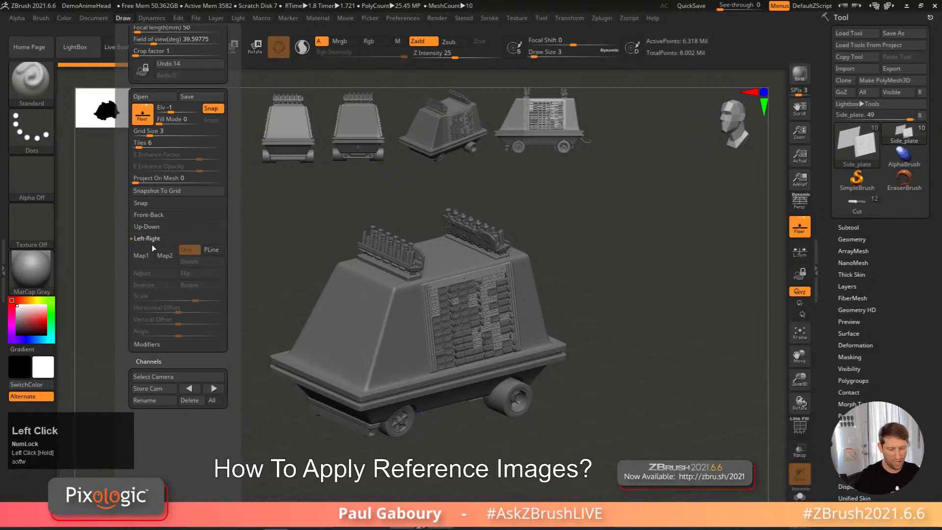
left_click(145, 260)
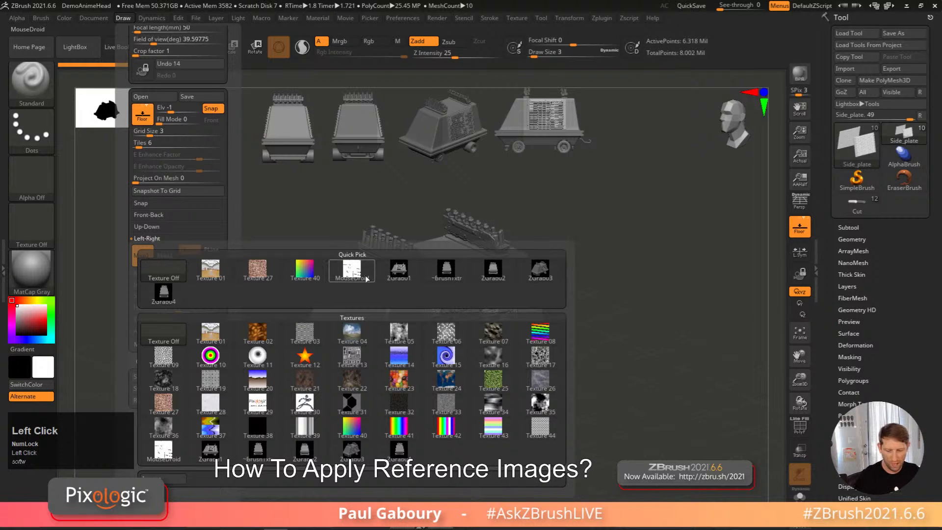
mouse_move(365, 279)
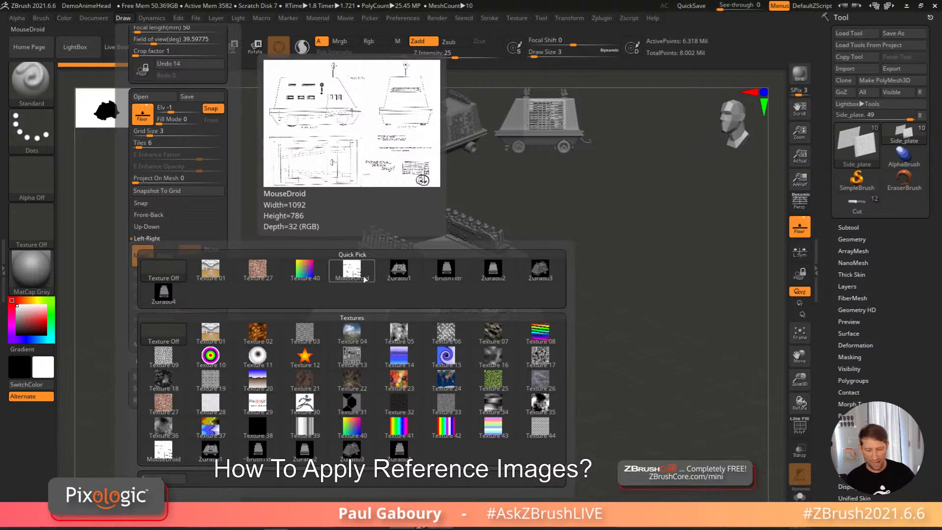
left_click(363, 277)
key("ctrl")
right_click_drag(636, 373, 614, 345)
right_click_drag(624, 378, 630, 358)
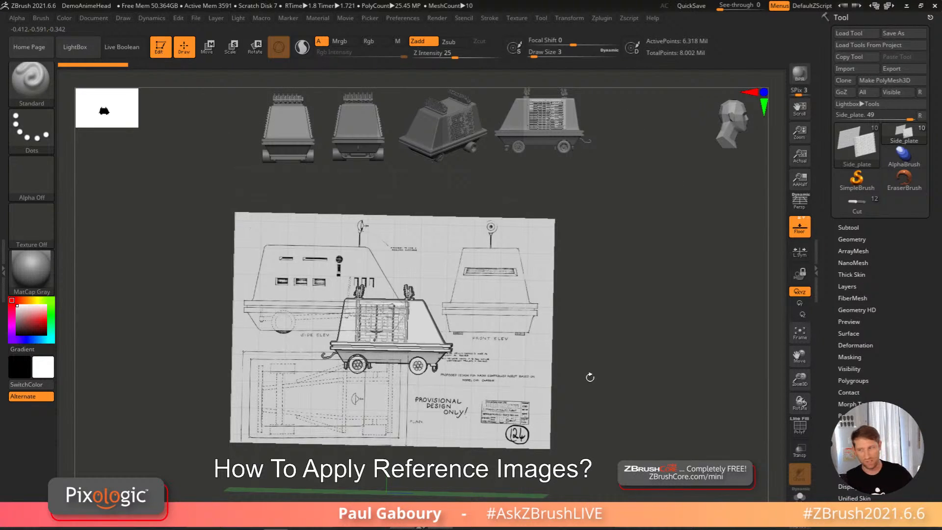
right_click_drag(587, 379, 594, 366, "alt")
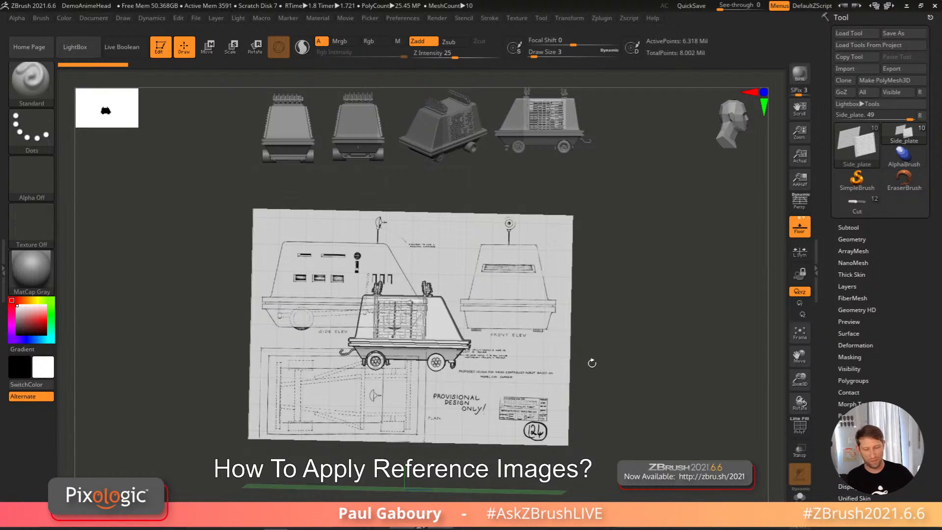
Step: Switch the active tool to the Cube3D primitive and show its polyframe in front of the blueprint
left_click(854, 148)
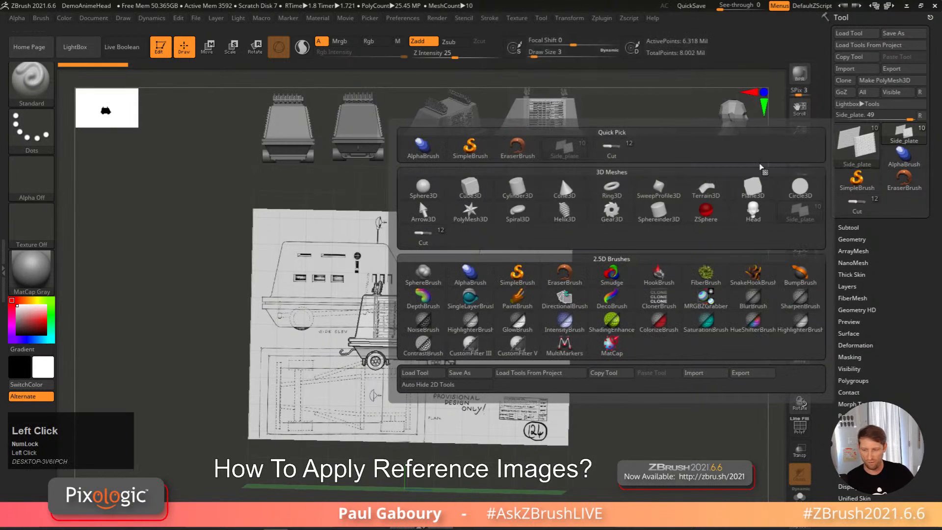
left_click(473, 196)
right_click_drag(500, 264, 569, 342)
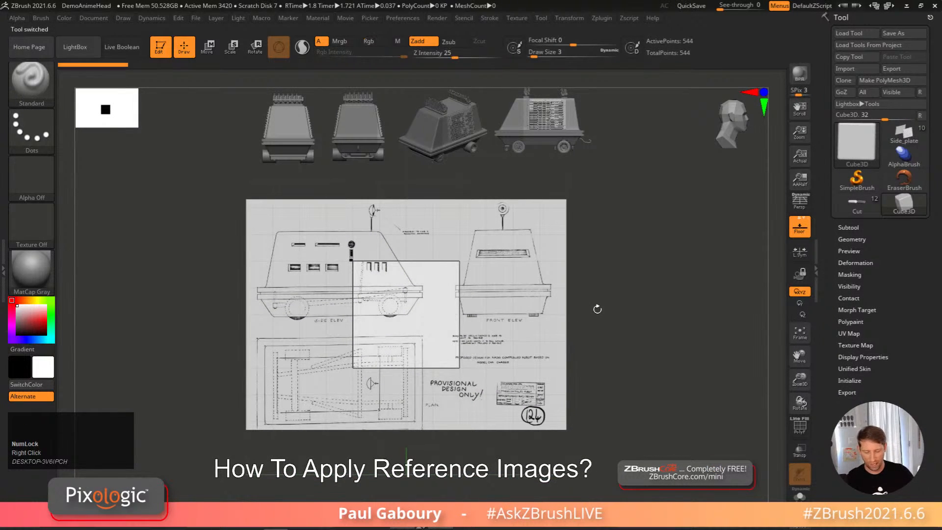
key("shift+f")
right_click_drag(589, 328, 589, 301)
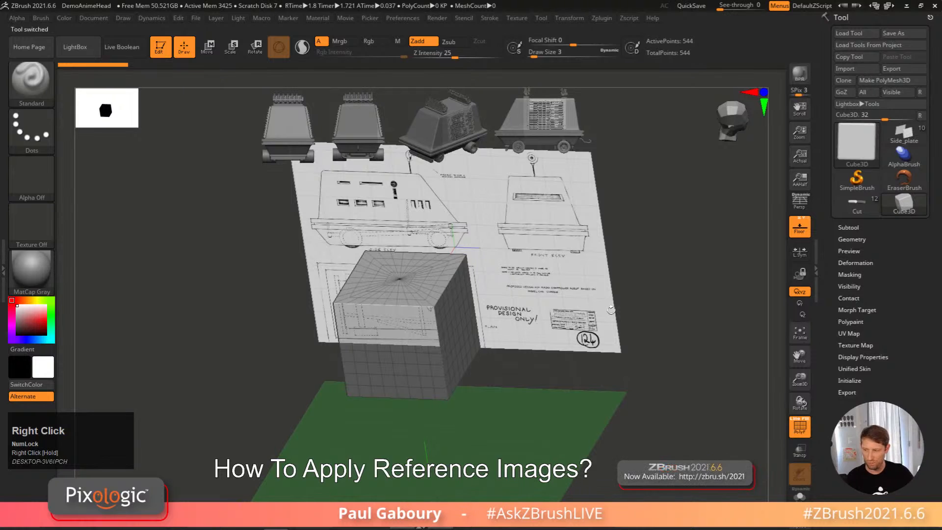
Step: Convert the cube to a PolyMesh3D and replace it with a PolyCube through the Move gizmo
left_click(885, 80)
right_click_drag(470, 405, 488, 376, "alt")
key("w")
right_click_drag(488, 377, 498, 392, "ctrl")
right_click_drag(498, 392, 488, 398)
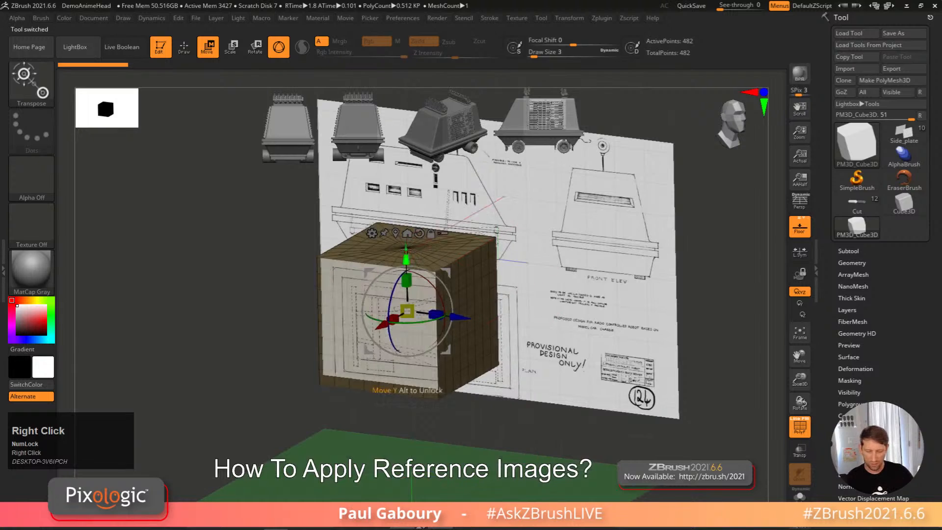
left_click(372, 233)
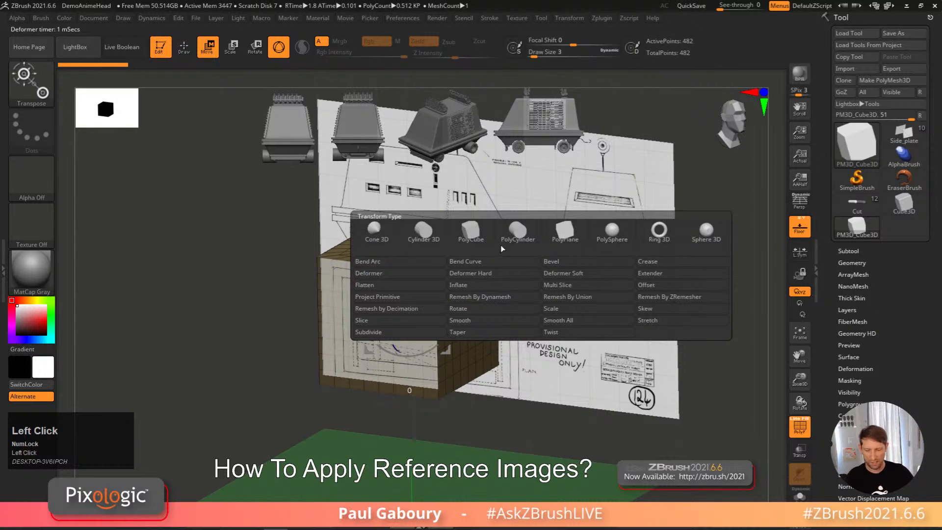
left_click(472, 234)
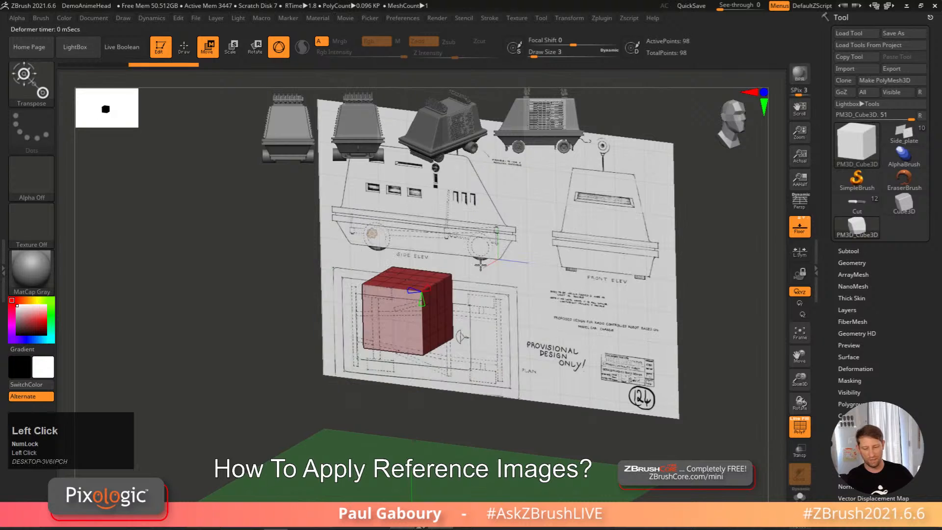
Step: Reduce the PolyCube's divisions to one polygon per side and face it side-on against the blueprint
right_click_drag(500, 372, 497, 427)
mouse_move(417, 325)
left_mouse_down()
mouse_move(422, 311)
mouse_move(398, 311)
mouse_move(412, 319)
left_mouse_up()
right_click_drag(412, 319, 420, 324, "ctrl")
left_click_drag(422, 323, 406, 314)
right_click_drag(425, 320, 413, 308, "ctrl")
left_click_drag(412, 308, 426, 314)
right_click_drag(426, 314, 449, 323, "shift")
left_click_drag(428, 314, 471, 334)
right_click_drag(565, 365, 564, 388, "ctrl")
mouse_move(563, 387)
right_mouse_down()
mouse_move(527, 380)
mouse_move(538, 379)
right_mouse_up()
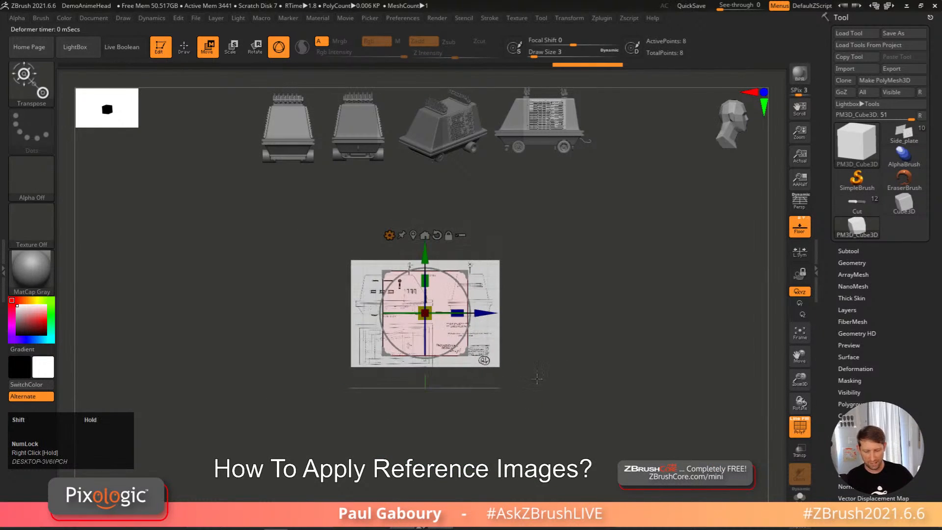
Step: Return to Draw mode and hide the cube's polyframe lines and colour
key("q")
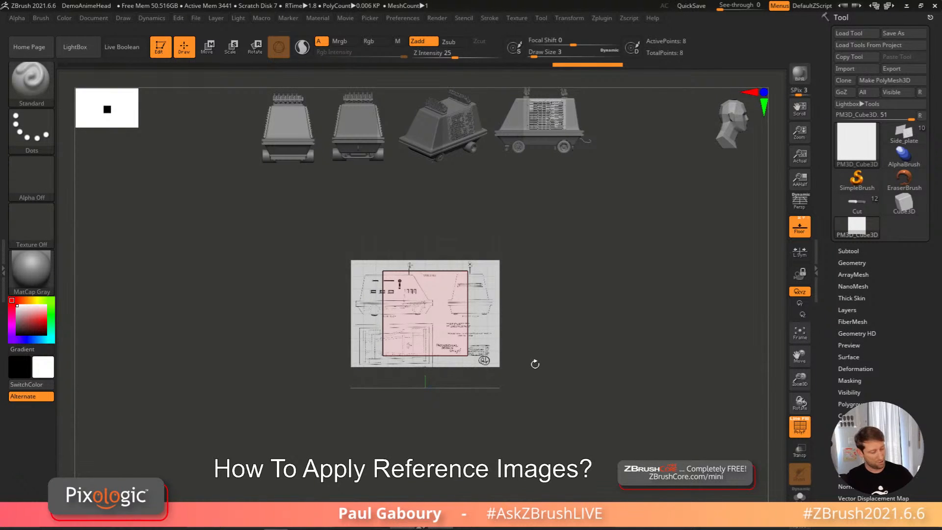
key("shift+f")
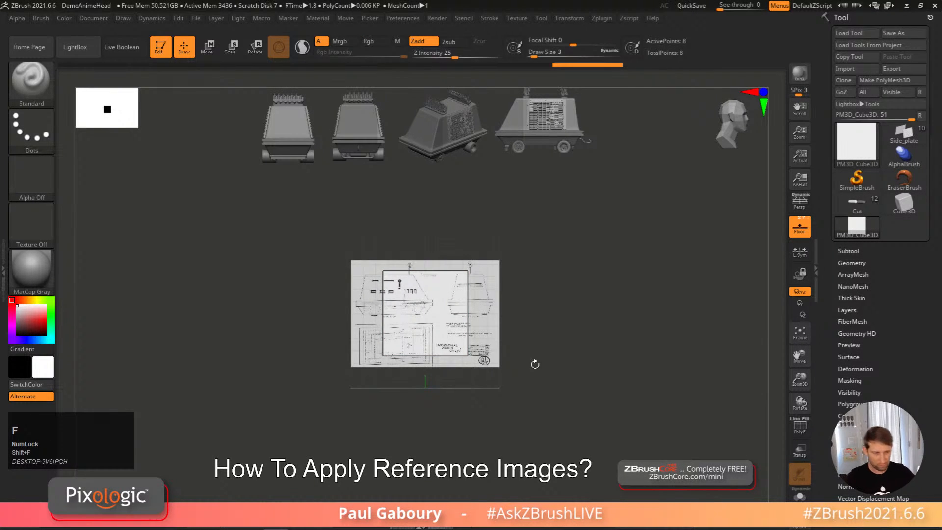
Step: Try tilting the Left-Right blueprint with its Angle setting, and rotate the map four times through a full turn
left_click(123, 19)
left_click_drag(227, 271, 228, 210)
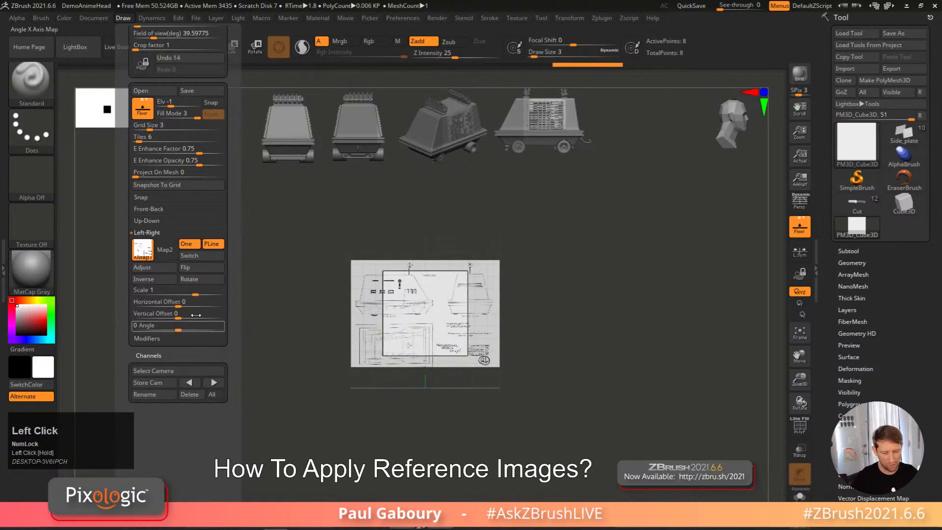
left_click_drag(194, 293, 182, 329)
type("1")
key("Return")
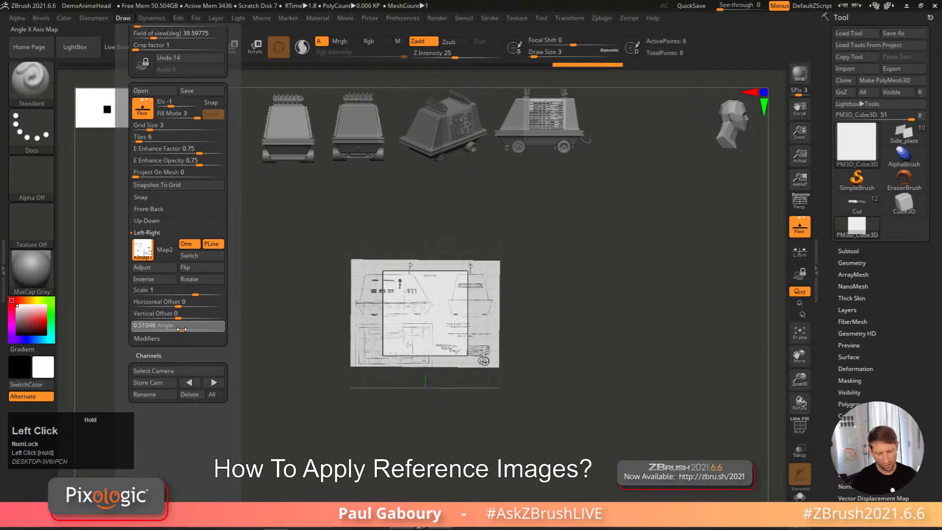
left_click(202, 280)
left_click(201, 281)
left_click(201, 280)
left_click(202, 280)
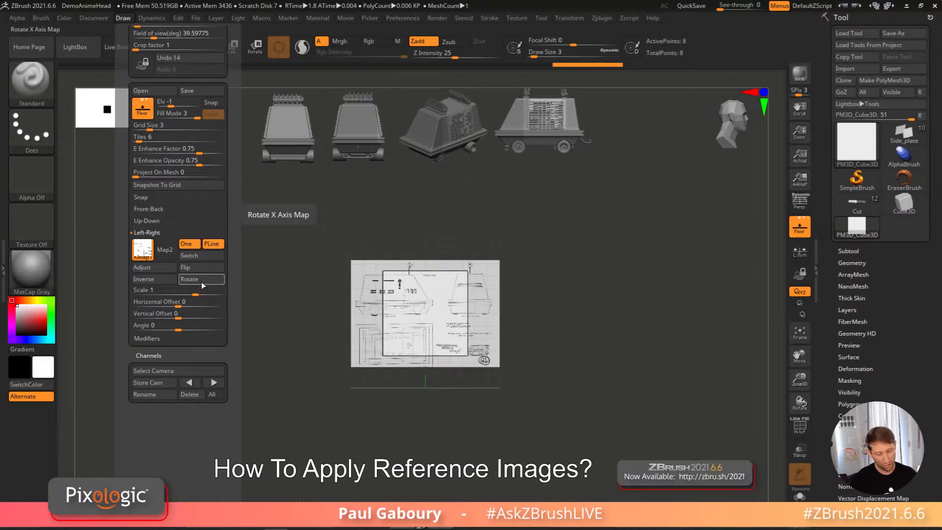
Step: Flip the Left-Right blueprint, examine it behind the cube in perspective and side-on, and flip it back
left_click(205, 269)
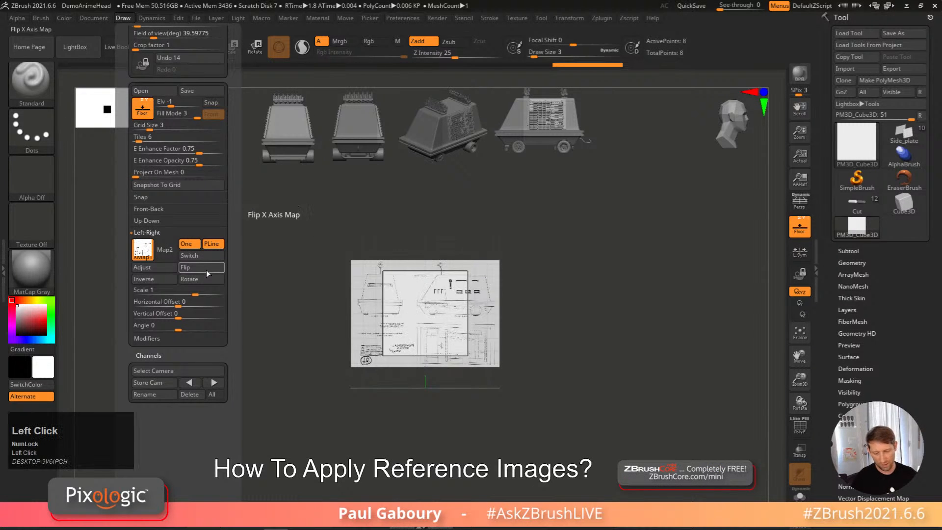
right_click_drag(532, 334, 428, 355)
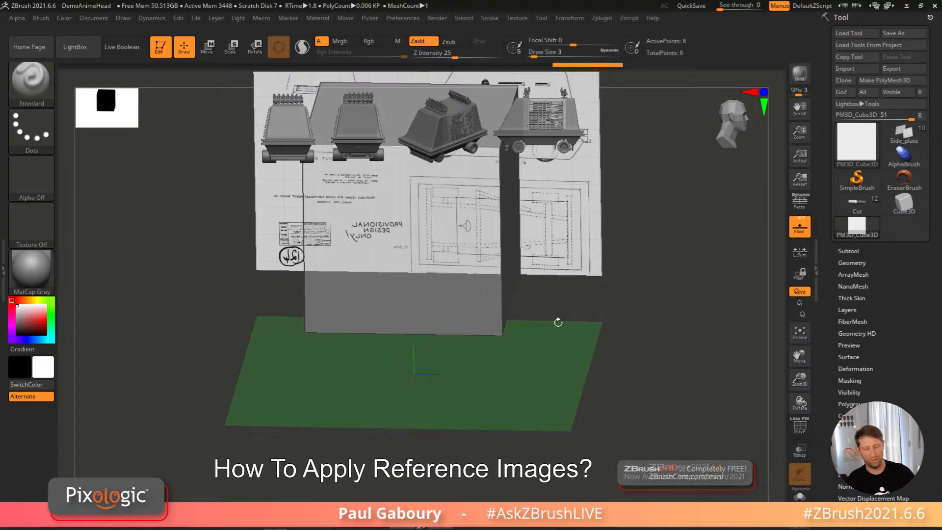
right_click_drag(541, 353, 528, 242, "alt")
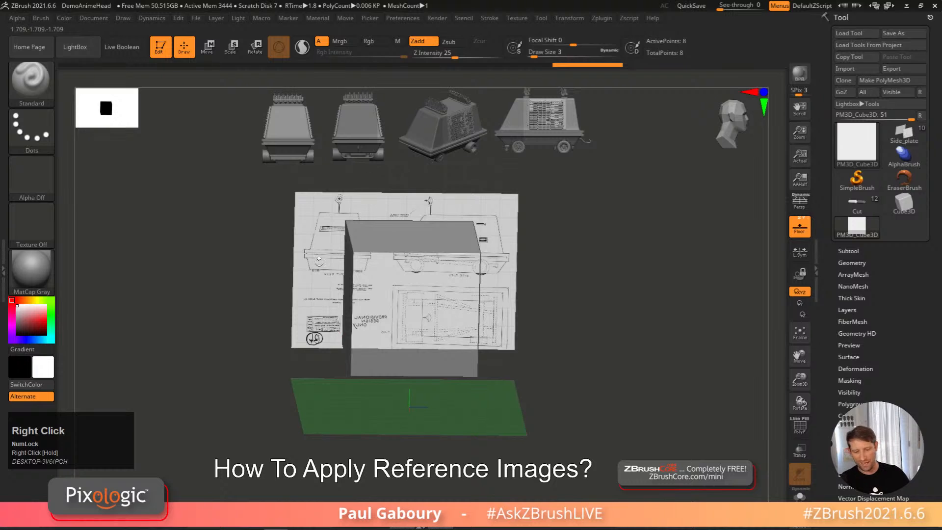
right_click_drag(497, 335, 494, 316, "shift")
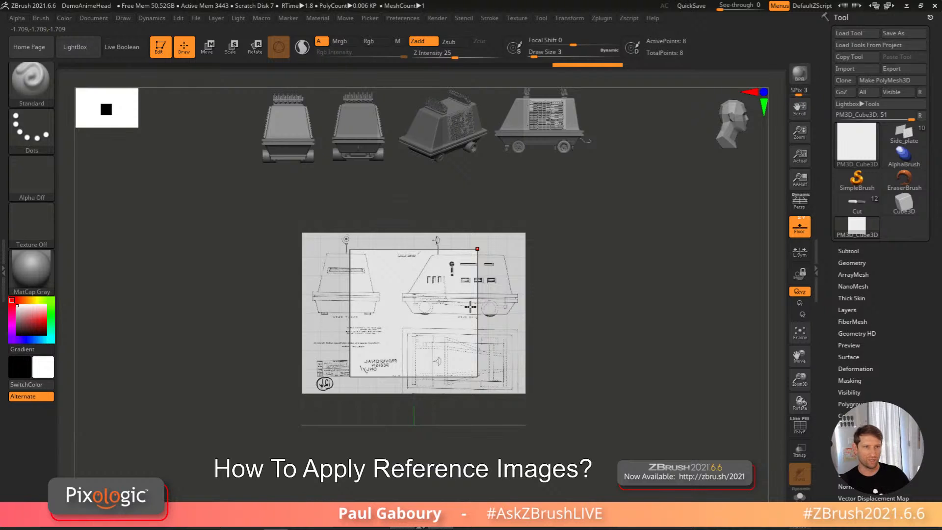
left_click(123, 18)
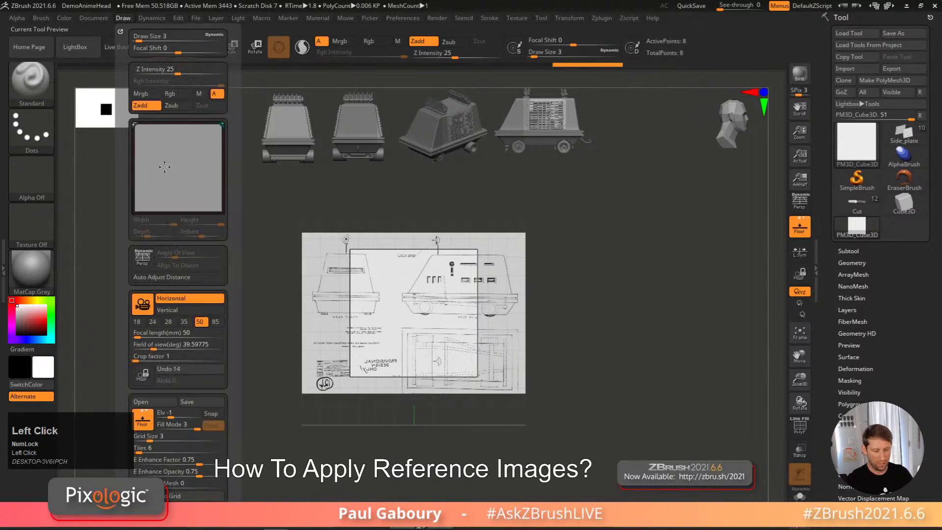
mouse_move(232, 306)
left_mouse_down()
mouse_move(235, 225)
mouse_move(229, 248)
left_mouse_up()
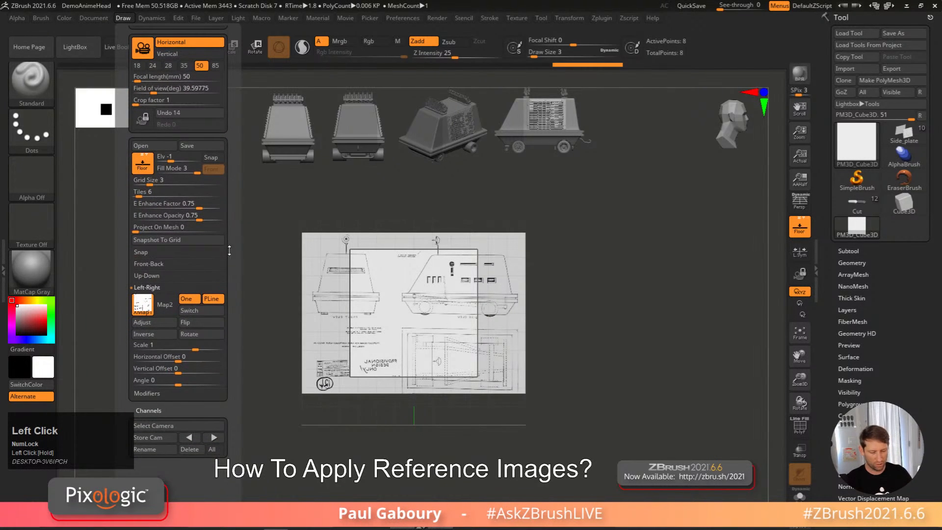
left_click(211, 325)
Step: Invert the Left-Right blueprint's colours and restore them
left_click_drag(229, 303, 229, 239)
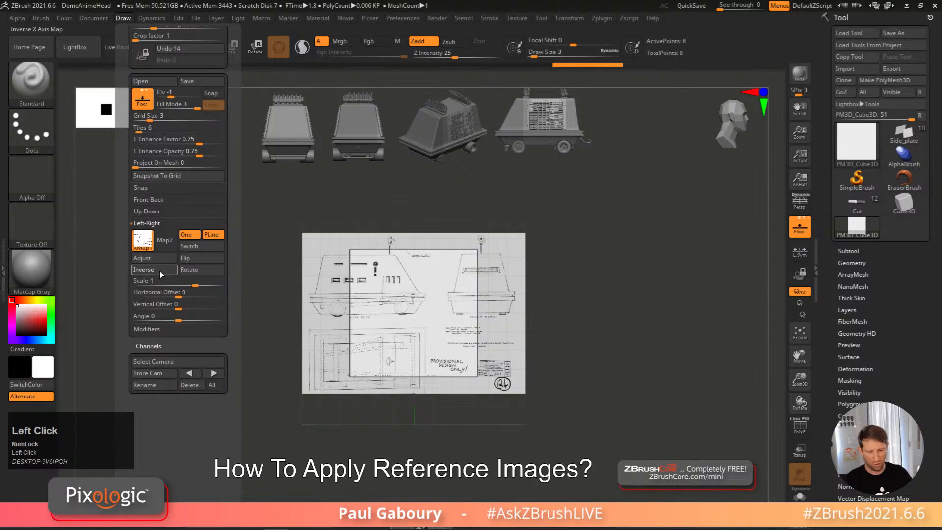
left_click(160, 270)
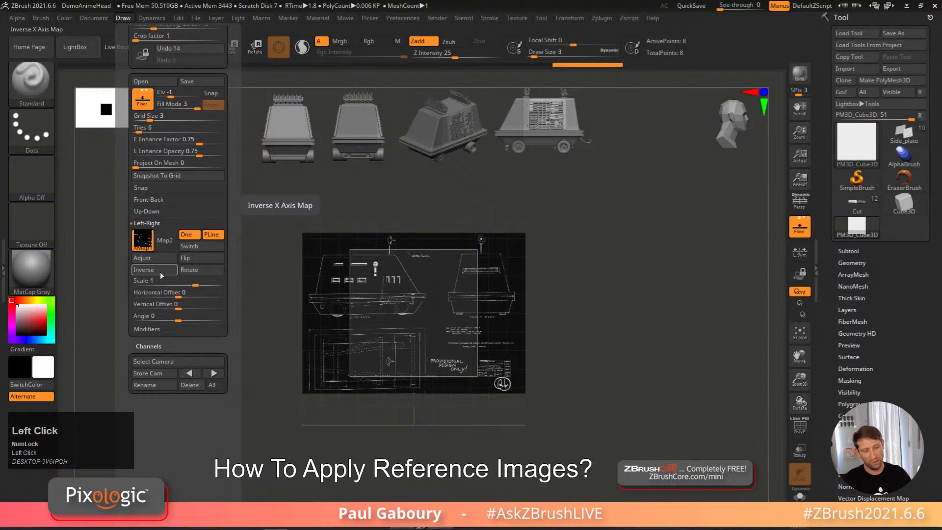
left_click(161, 269)
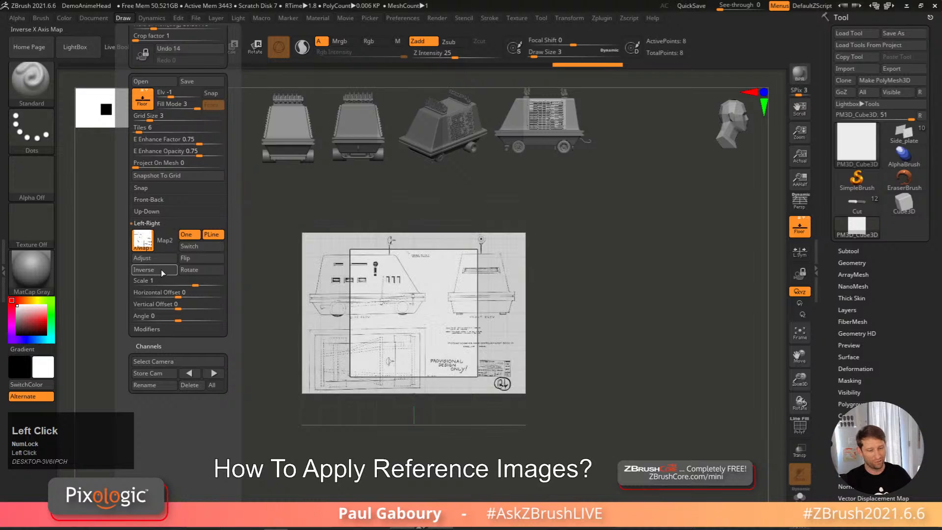
Step: Crop the Left-Right blueprint to the side elevation with Crop Left 24, Top 90, Width 589 and Height 334
left_click(160, 258)
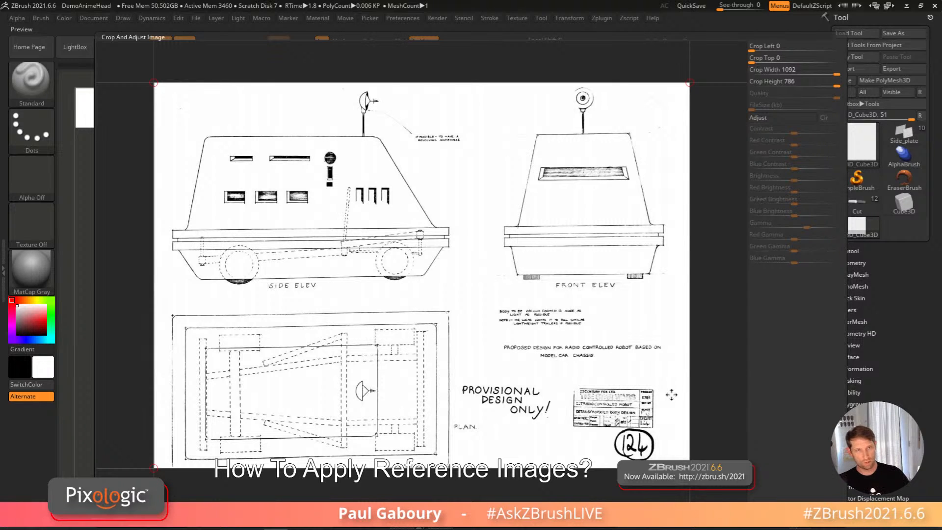
left_click_drag(689, 468, 546, 279)
left_click_drag(535, 288, 530, 290)
left_click_drag(529, 83, 457, 82)
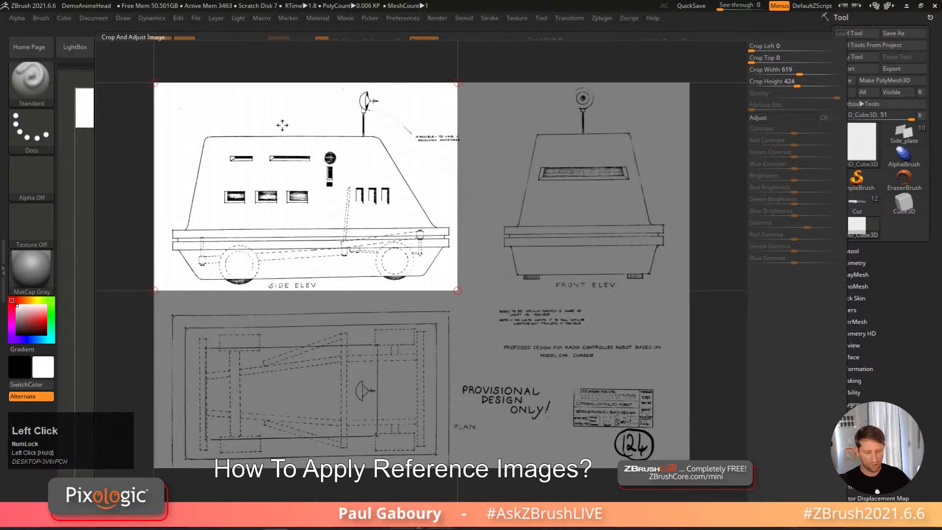
left_click_drag(156, 82, 164, 81)
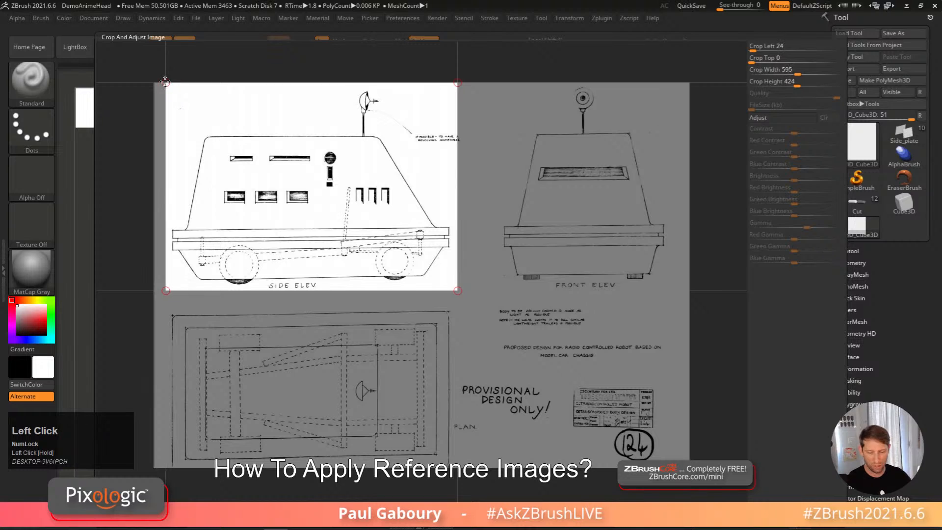
left_click_drag(456, 83, 454, 127)
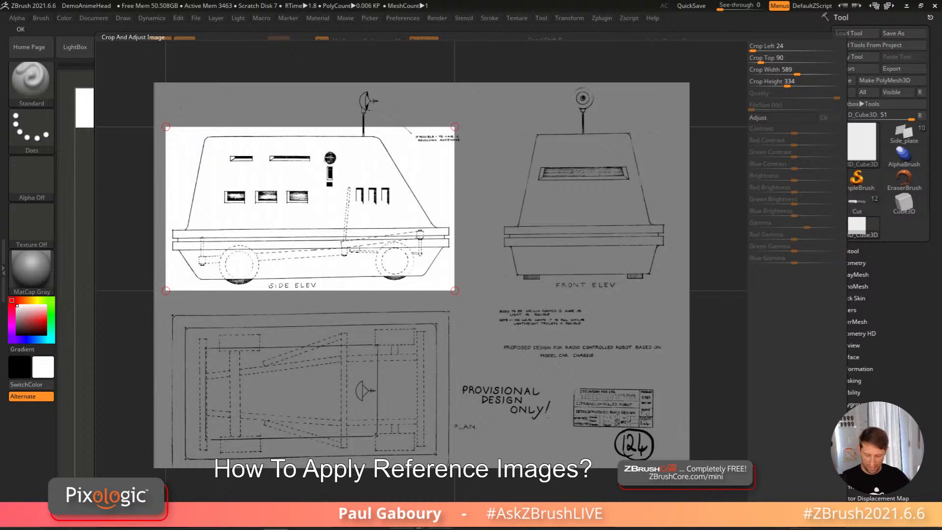
left_click(21, 29)
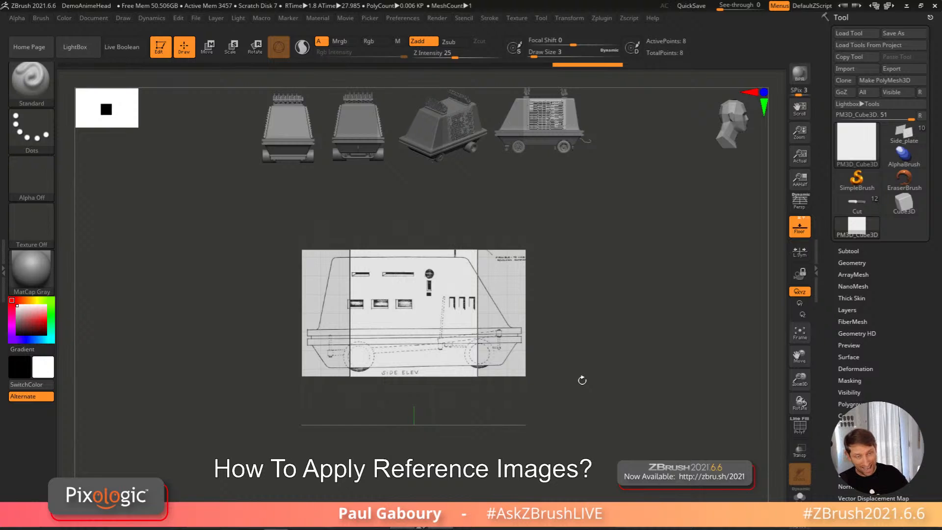
Step: Load the MouseDroid texture as Map1 of the Front-Back grid
right_click_drag(608, 354, 495, 371)
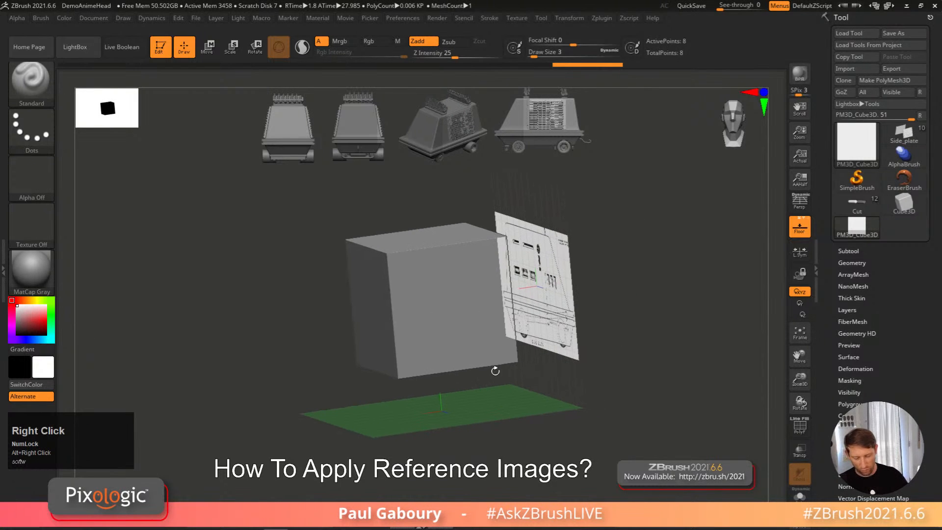
left_click(123, 17)
scroll(167, 244, "down", 6)
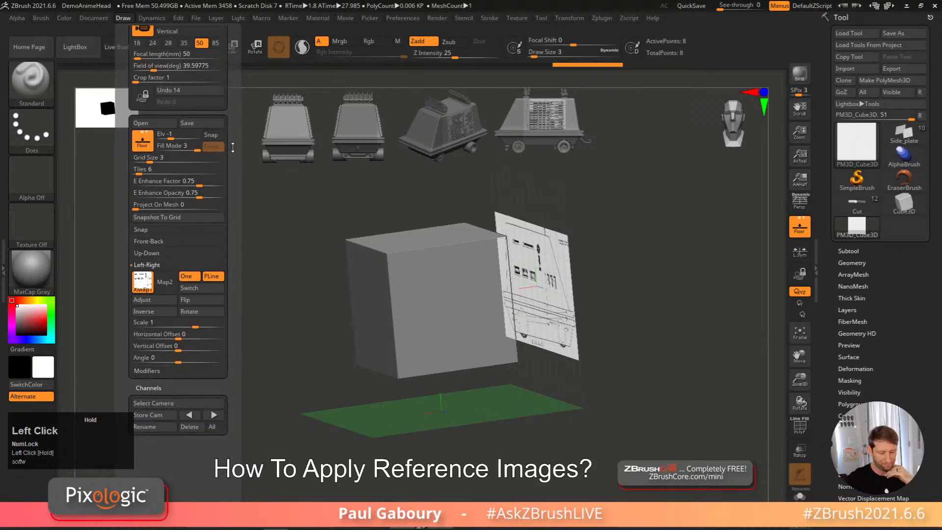
left_click(149, 241)
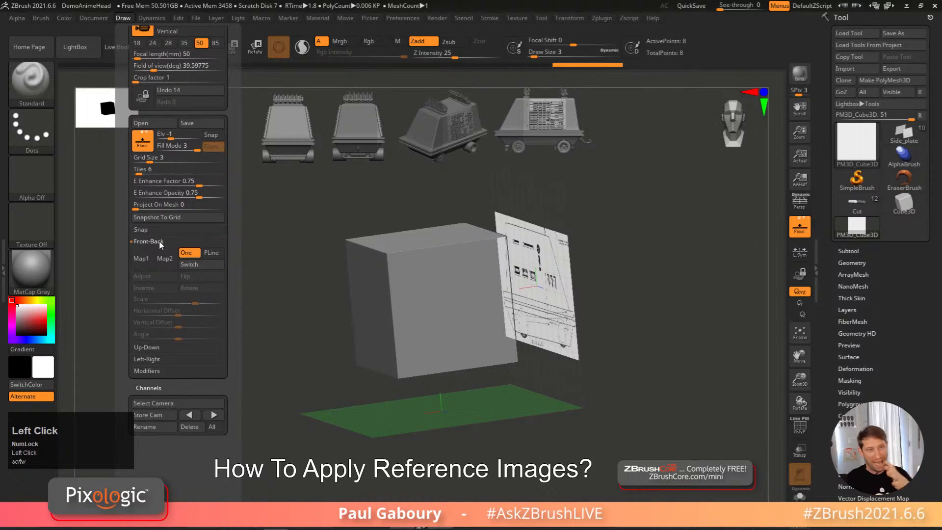
left_click(143, 260)
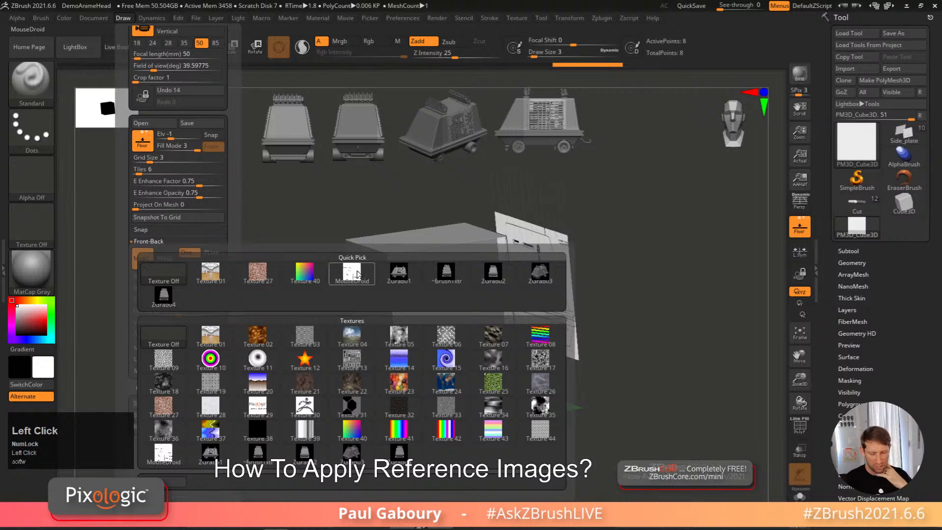
mouse_move(357, 274)
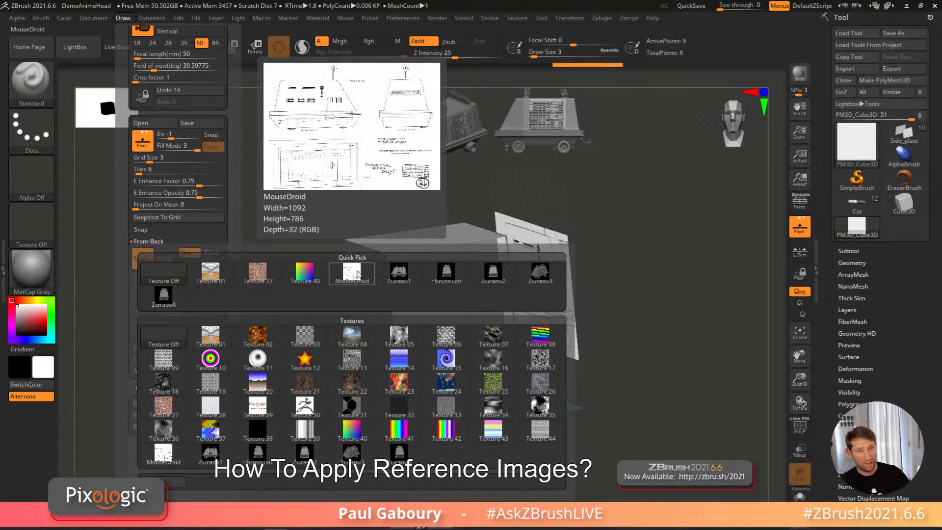
left_click(358, 274)
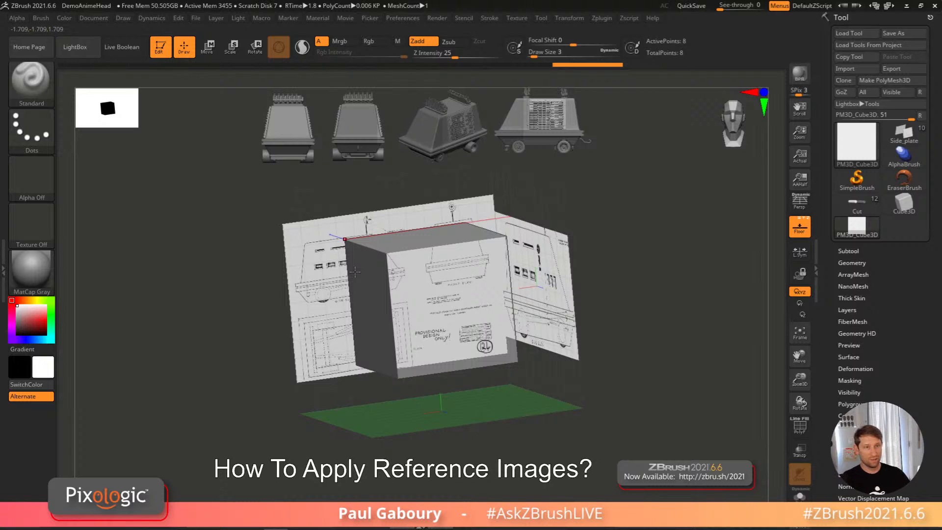
Step: Crop the Front-Back blueprint to the front elevation with Crop Left 690, Top 97, Width 366 and Height 325
right_click_drag(639, 316, 632, 292)
right_click_drag(479, 302, 469, 311, "shift")
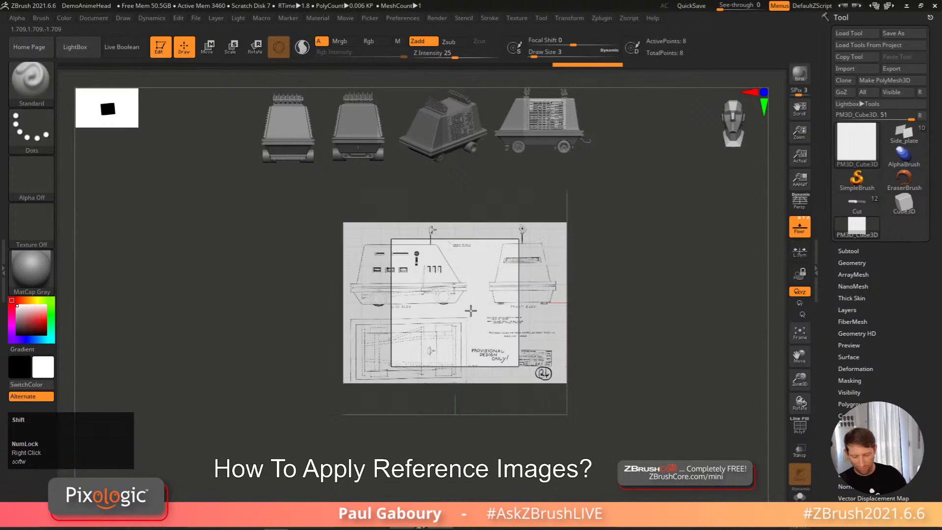
right_click_drag(528, 263, 468, 267, "alt")
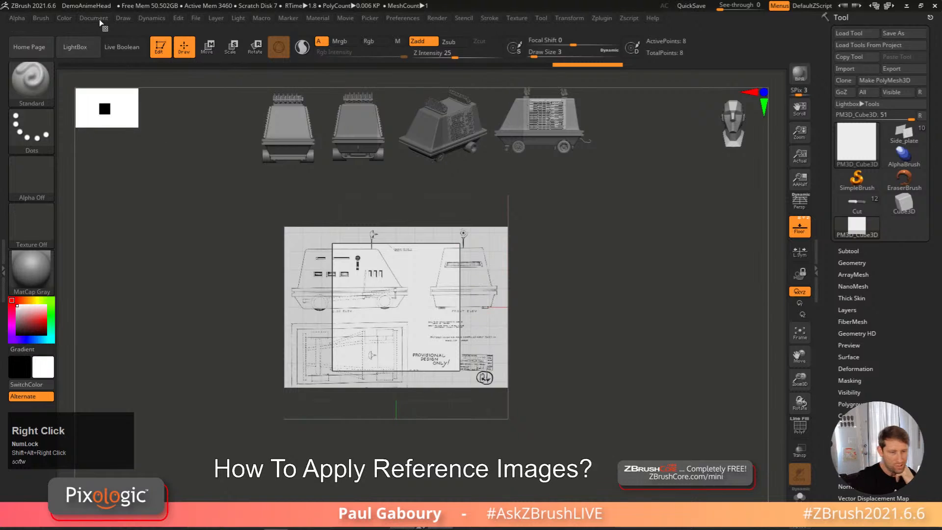
left_click(123, 18)
left_click_drag(234, 260, 235, 152)
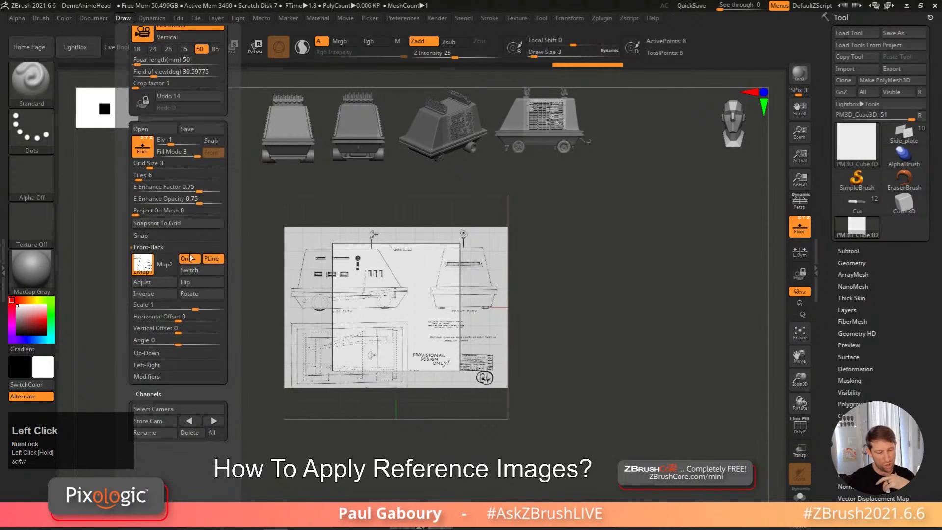
left_click(158, 283)
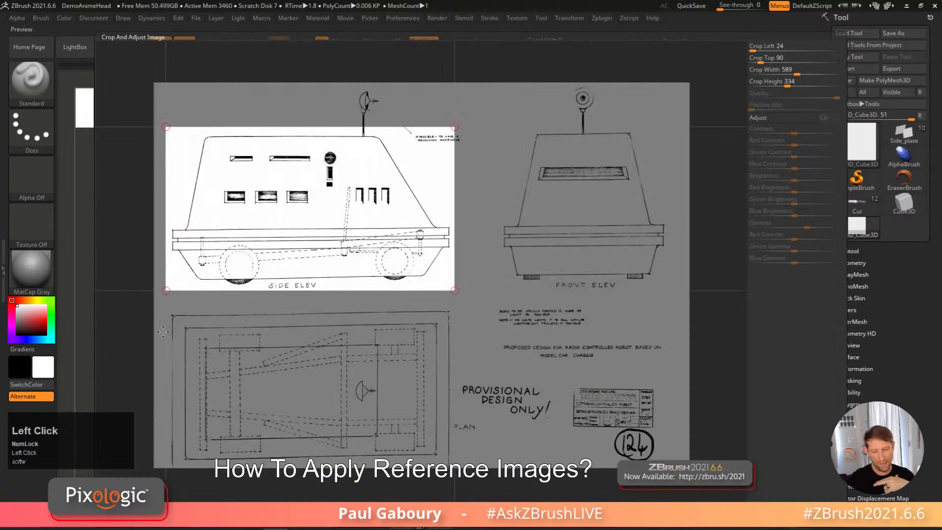
left_click_drag(421, 225, 678, 126)
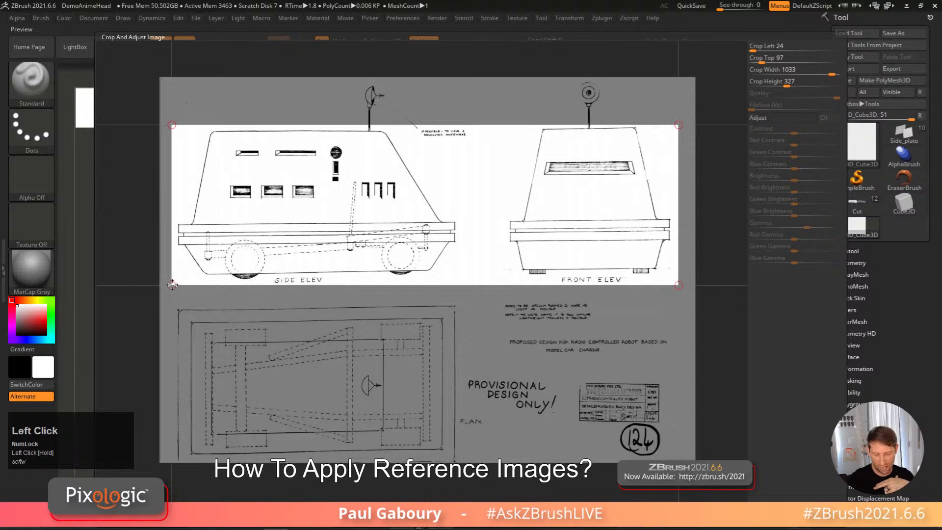
left_click_drag(173, 285, 498, 284, "shift")
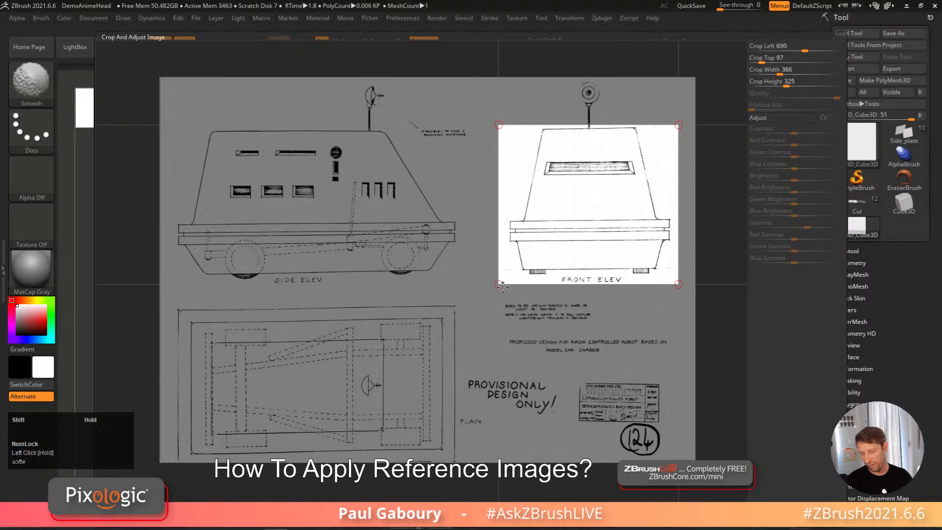
left_click(770, 507)
Step: Set the brush Draw Size to about 80 with the corner between the front and side blueprints in close view
mouse_move(580, 379)
right_mouse_down("alt")
mouse_move(580, 358)
mouse_move(560, 380)
mouse_move(588, 384)
mouse_move(586, 368)
right_mouse_up("alt")
right_click(587, 362)
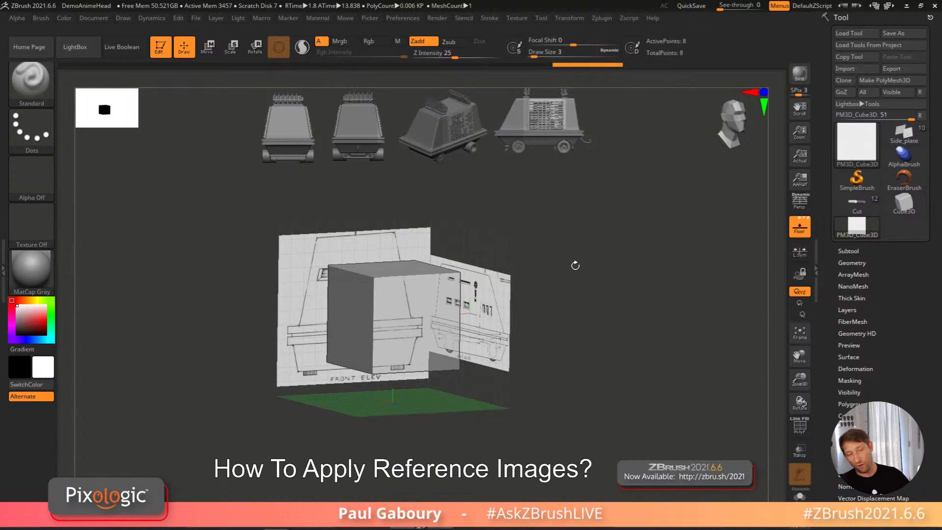
right_click_drag(553, 316, 496, 305, "alt")
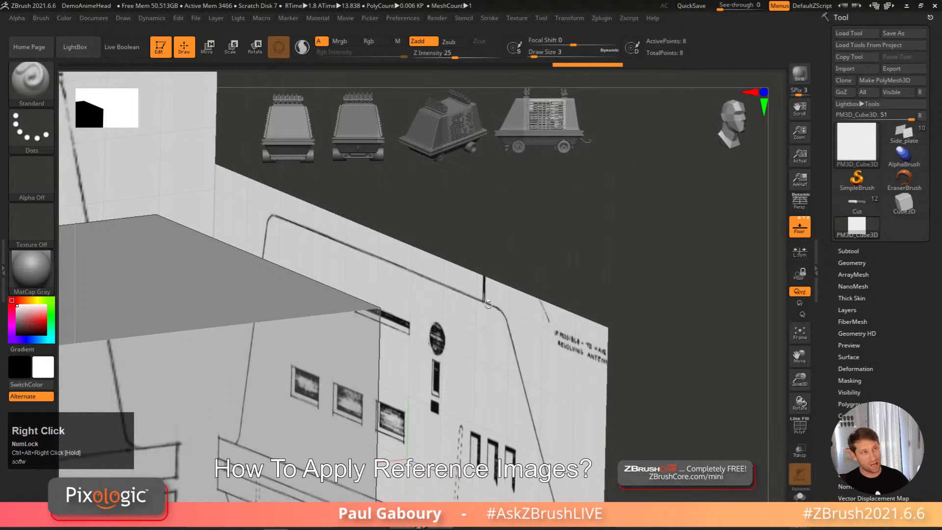
key("s")
left_click_drag(441, 283, 466, 279)
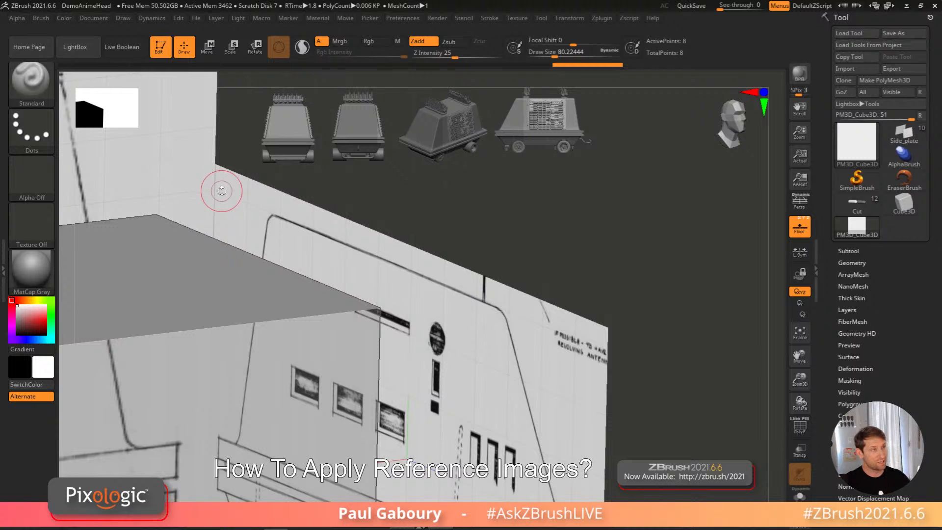
key("ctrl")
mouse_move(222, 194)
right_mouse_down()
mouse_move(248, 214)
mouse_move(268, 254)
right_mouse_up()
key("shift")
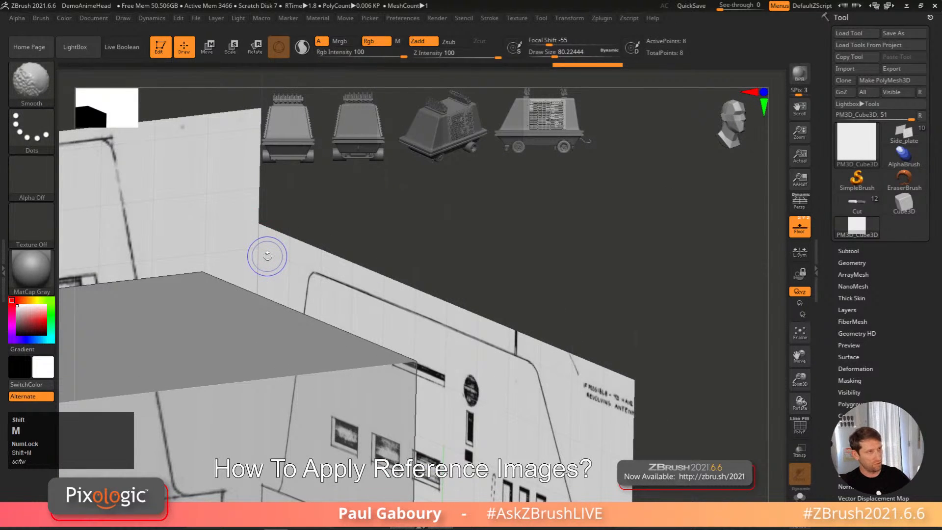
Step: Scale the Front-Back blueprint down to about 0.59 so the front elevation matches the side elevation's height
key("shift+m")
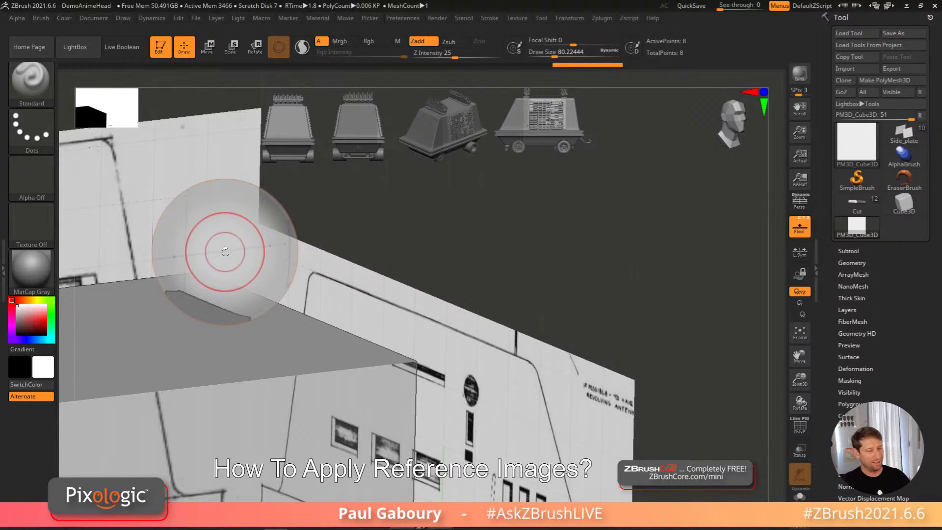
key("shift+m")
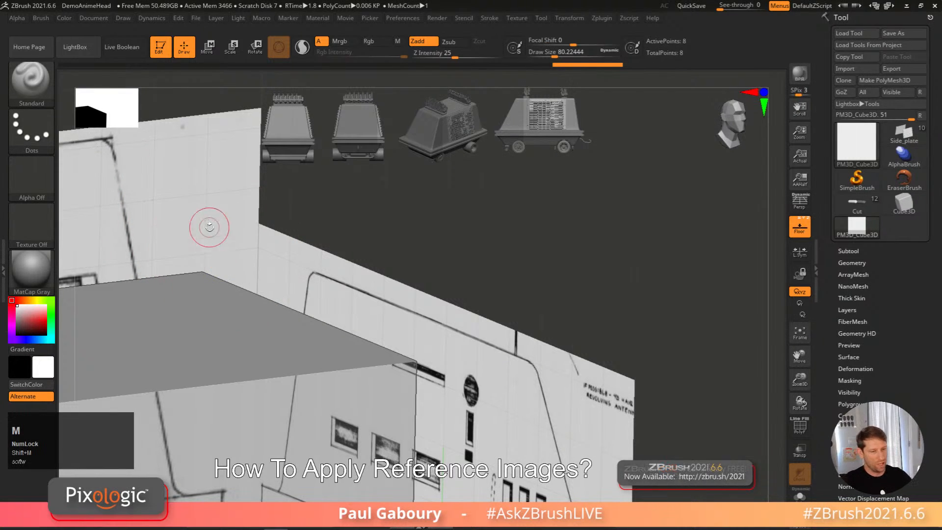
left_click(124, 18)
left_click_drag(235, 403, 235, 234)
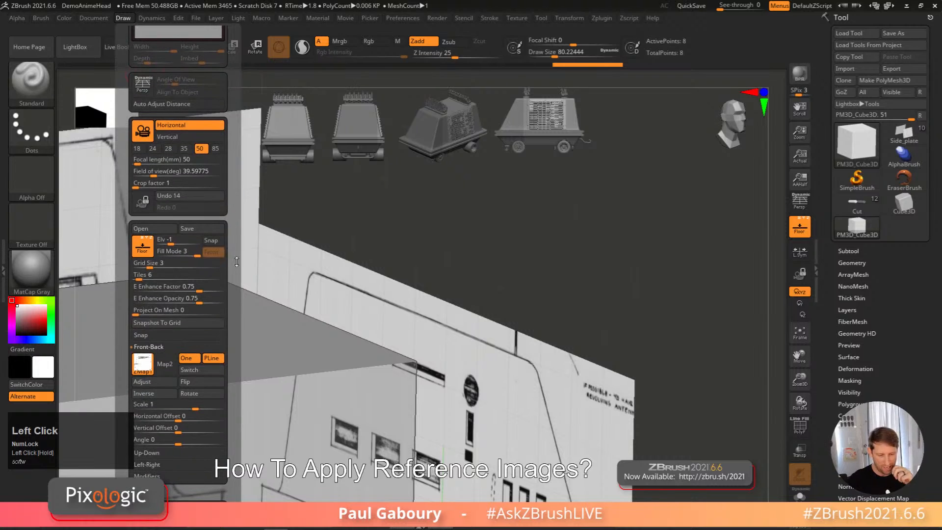
left_click_drag(236, 358, 235, 324)
left_click_drag(196, 373, 187, 372)
right_click_drag(300, 368, 387, 322)
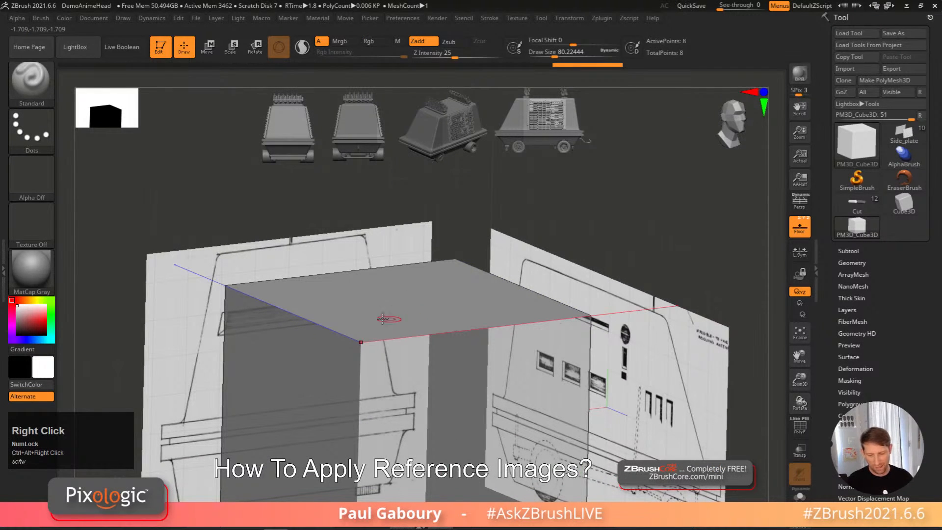
left_click(125, 19)
left_click_drag(232, 343, 233, 247)
left_click_drag(188, 345, 182, 345)
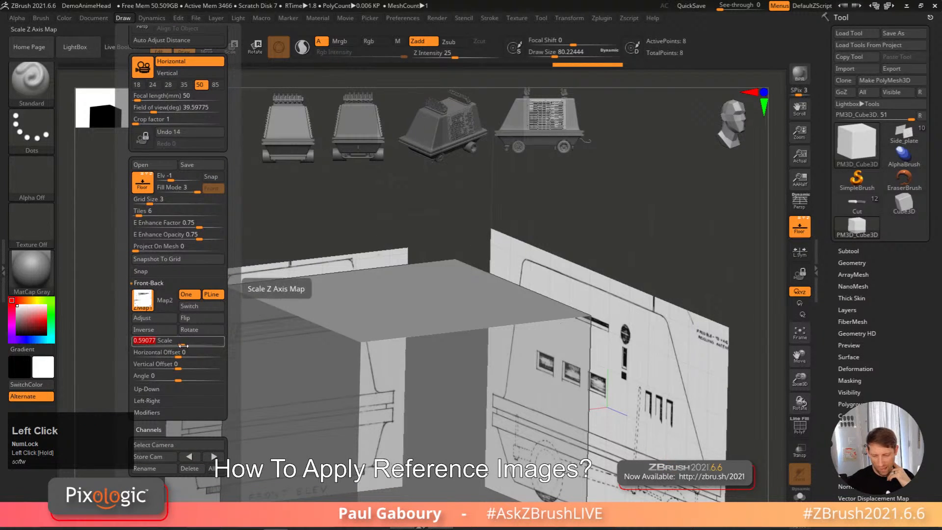
right_click_drag(595, 354, 555, 303, "alt")
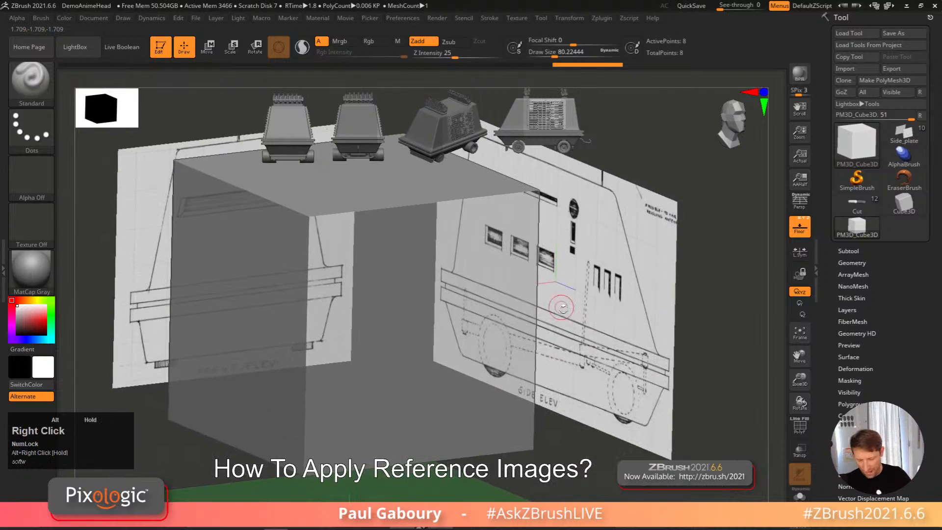
Step: Divide the cube up to subdivision level 6 with Smt turned off, and check its polygons with the polyframe
right_click_drag(569, 387, 548, 396, "ctrl+alt")
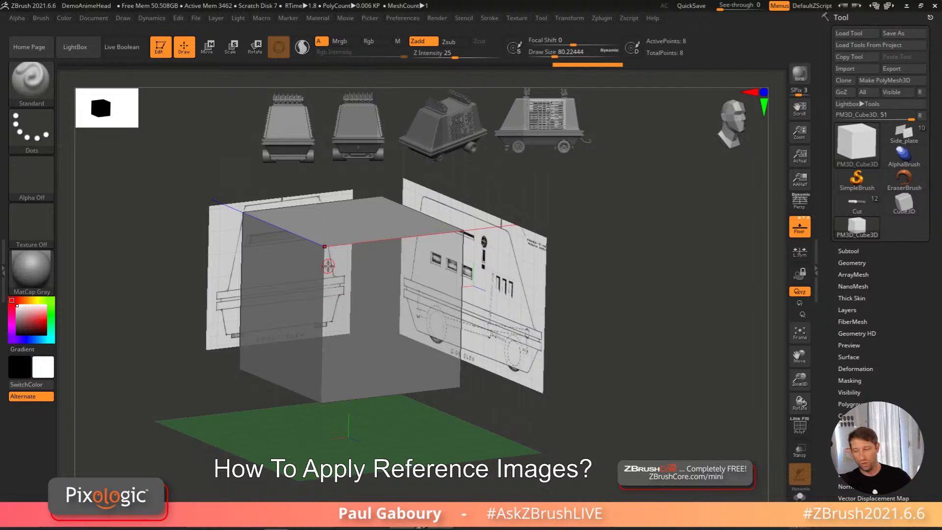
left_click(865, 264)
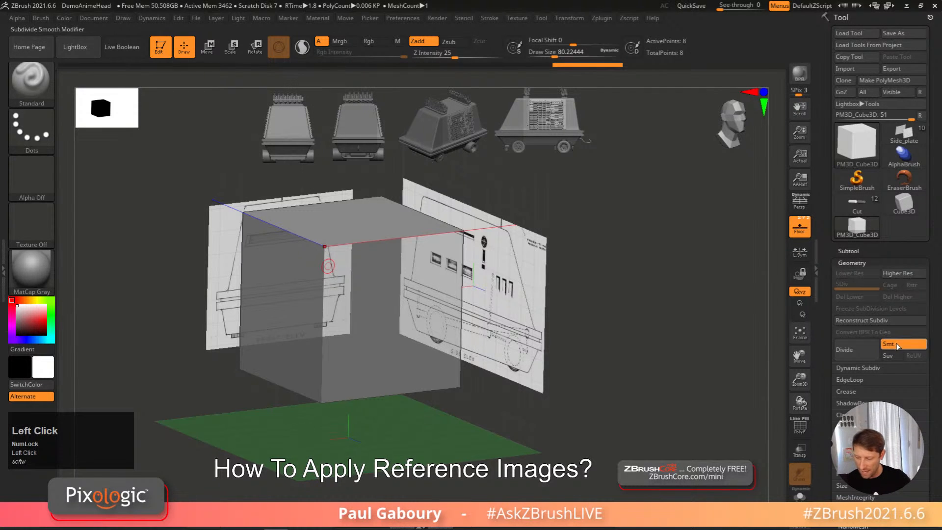
left_click(863, 349)
left_click(864, 349)
left_click(864, 349)
left_click(863, 349)
left_click(863, 349)
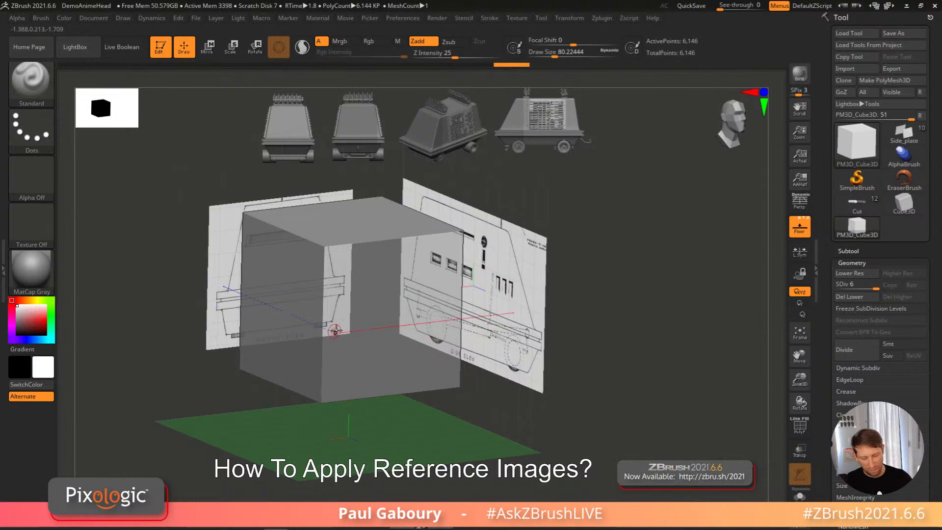
key("shift+f")
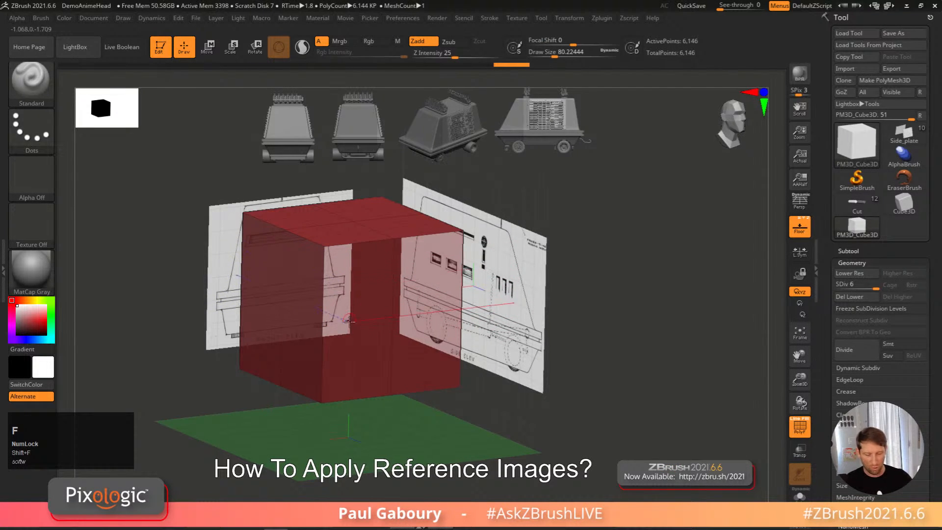
key("shift+f")
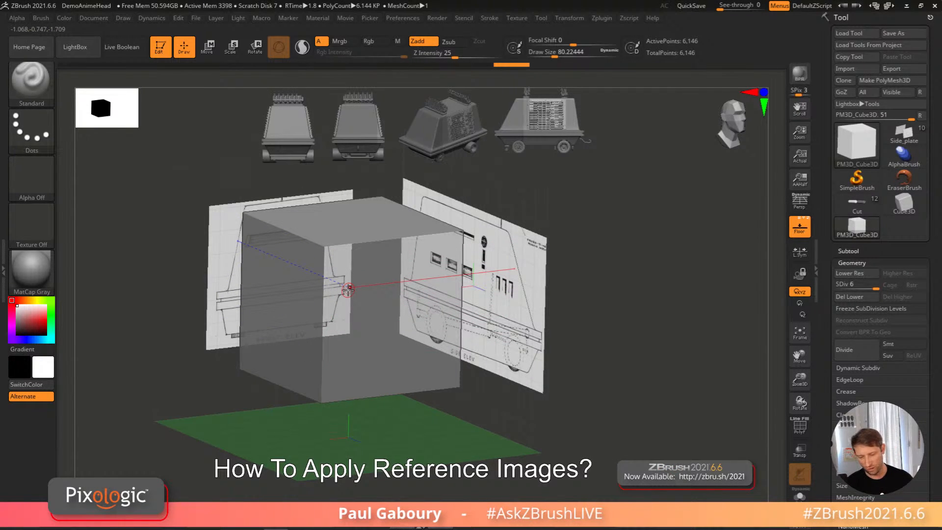
Step: Undo all subdivisions of the cube
mouse_move(573, 366)
right_mouse_down("ctrl")
mouse_move(553, 364)
mouse_move(577, 374)
right_mouse_up("ctrl")
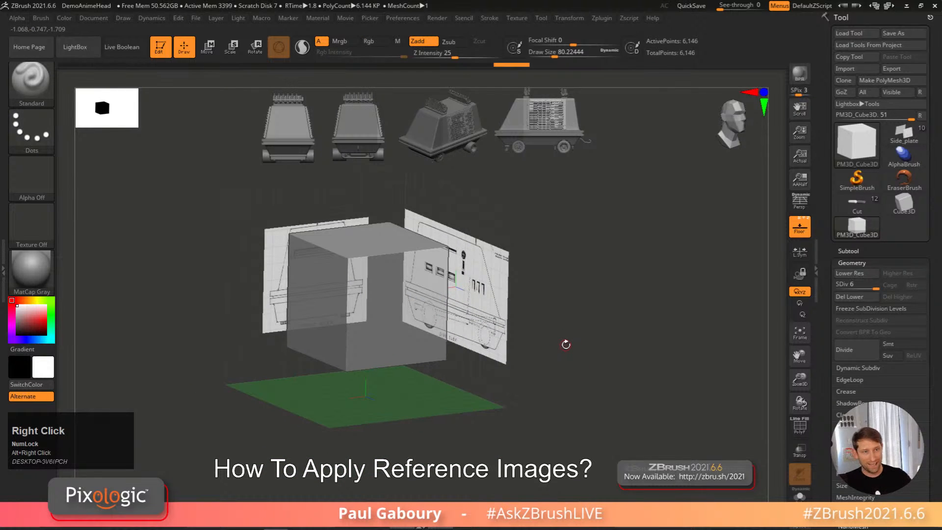
key("ctrl")
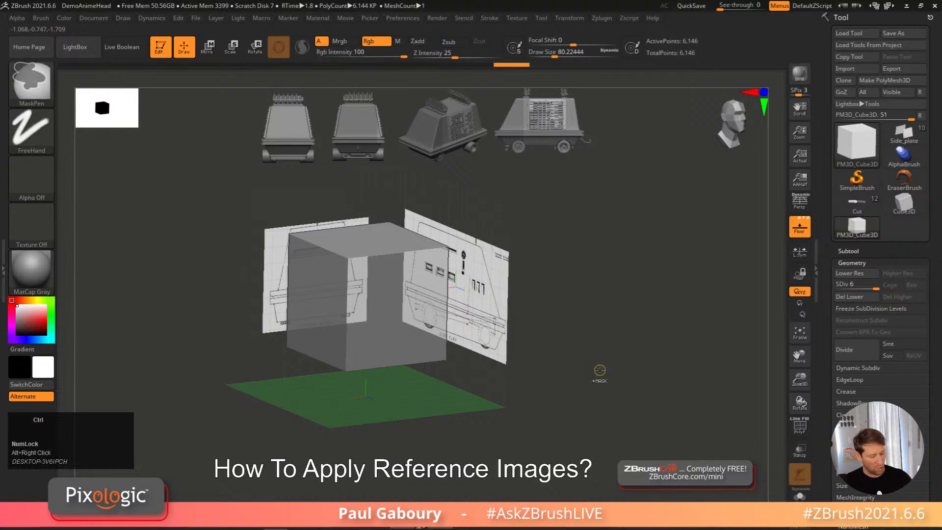
key("ctrl+z")
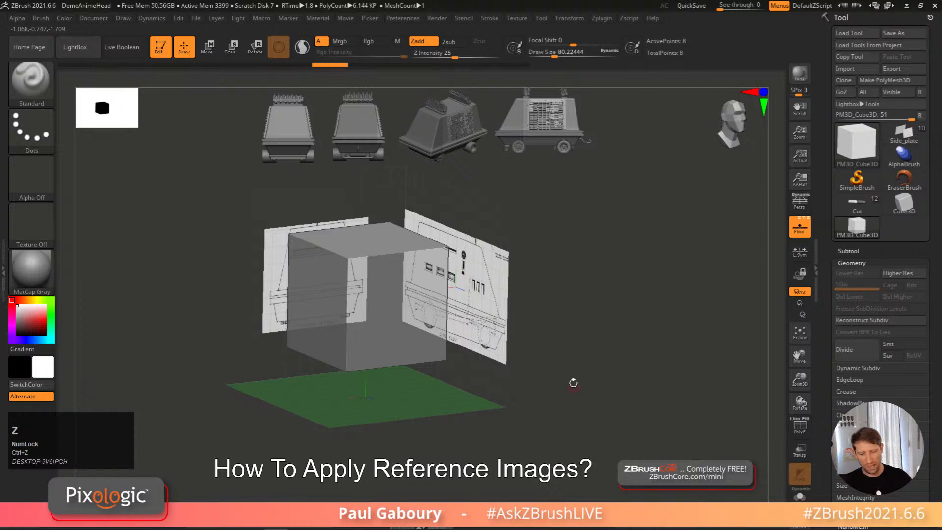
Step: Switch the floor's Fill Mode to 2 and back to 3 to compare how the cube covers the side elevation
mouse_move(549, 347)
right_mouse_down()
mouse_move(562, 355)
mouse_move(583, 339)
right_mouse_up()
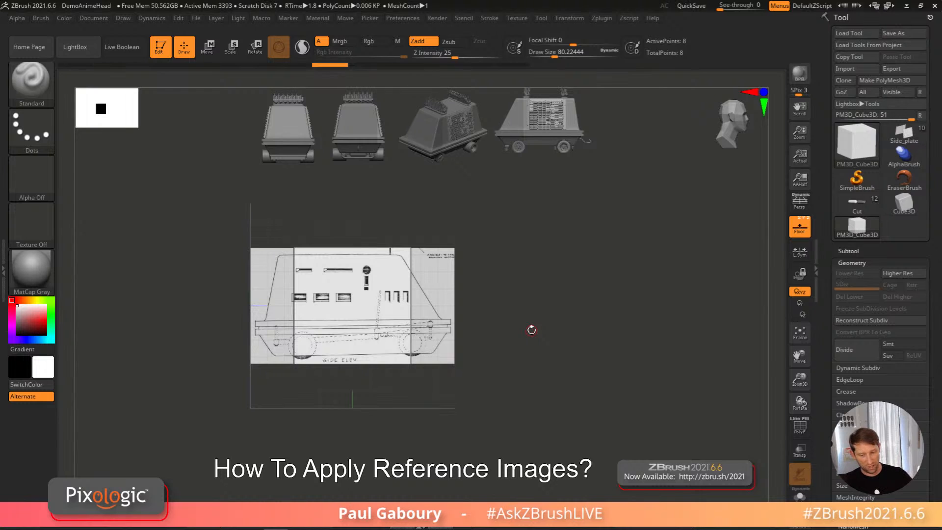
key("shift+f")
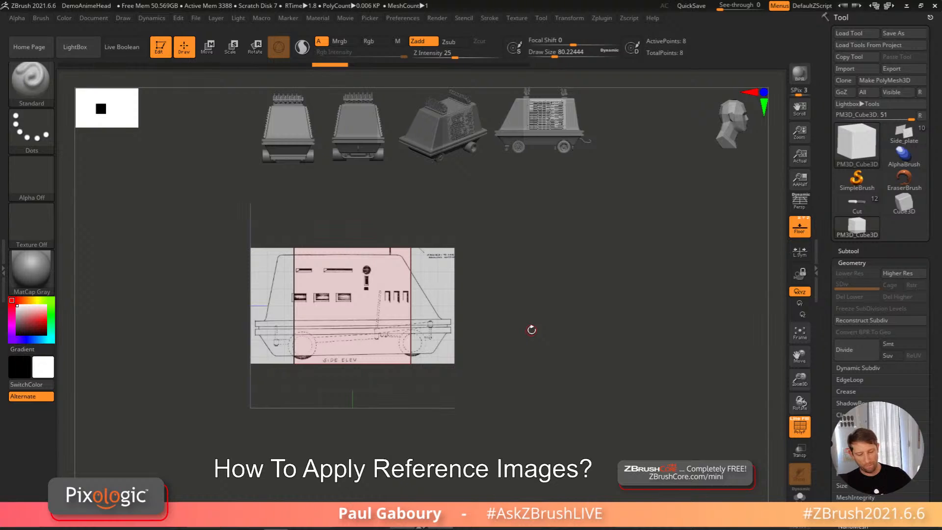
left_click(123, 18)
scroll(230, 247, "down", 3)
left_click_drag(231, 248, 227, 211)
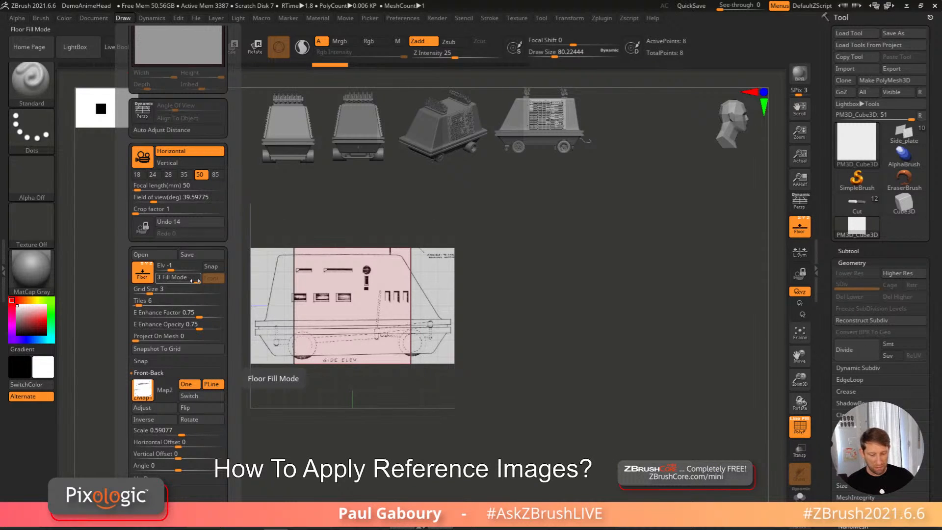
left_click_drag(195, 280, 189, 279)
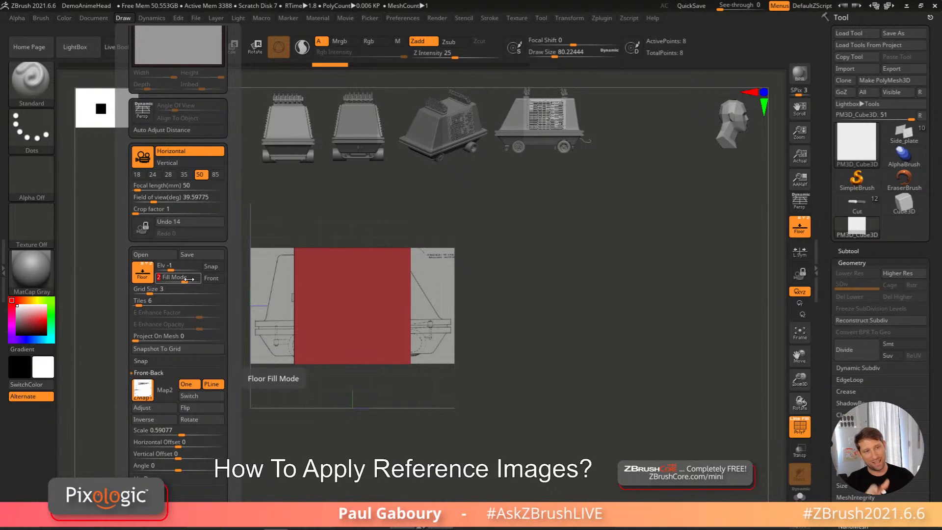
key("shift+f")
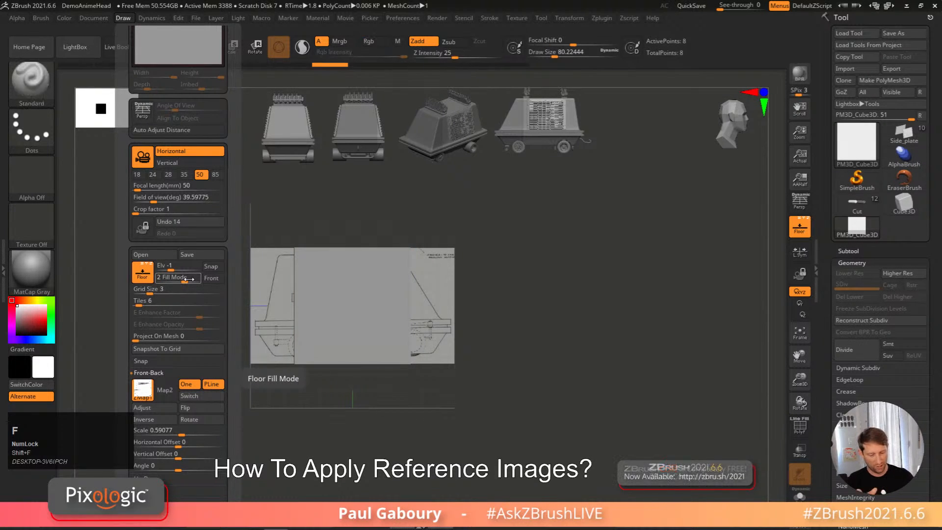
mouse_move(190, 279)
left_mouse_down()
mouse_move(167, 280)
mouse_move(182, 281)
left_mouse_up()
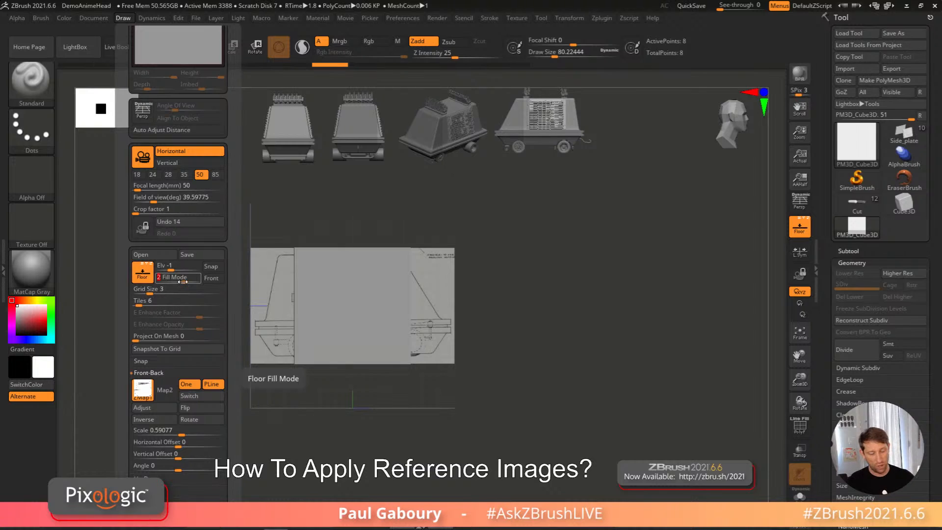
left_click_drag(186, 282, 195, 278)
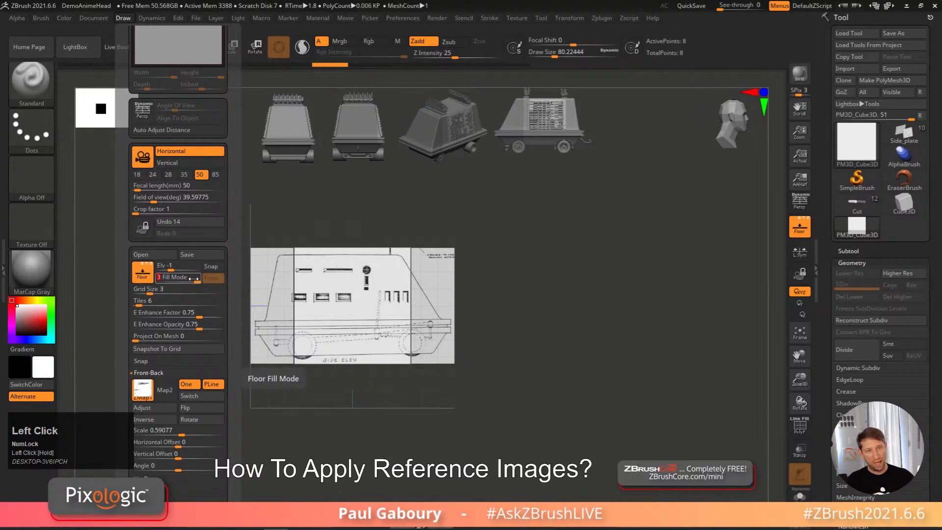
Step: Set the floor's E Enhance Factor to about 0.70 and lower its E Enhance Opacity so the blueprints show more softly
left_click_drag(229, 313, 227, 268)
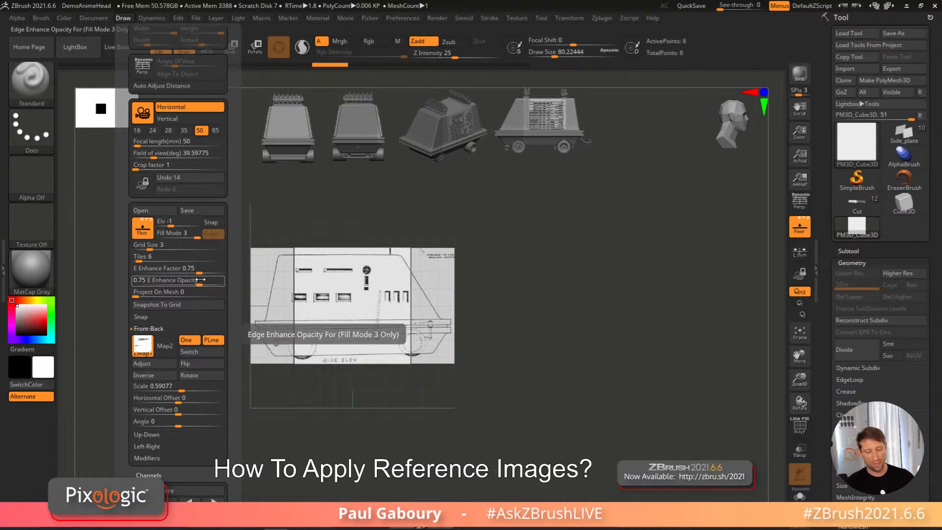
left_click_drag(202, 274, 141, 283)
mouse_move(564, 350)
right_mouse_down()
mouse_move(516, 370)
mouse_move(542, 368)
mouse_move(484, 370)
right_mouse_up()
left_click(123, 18)
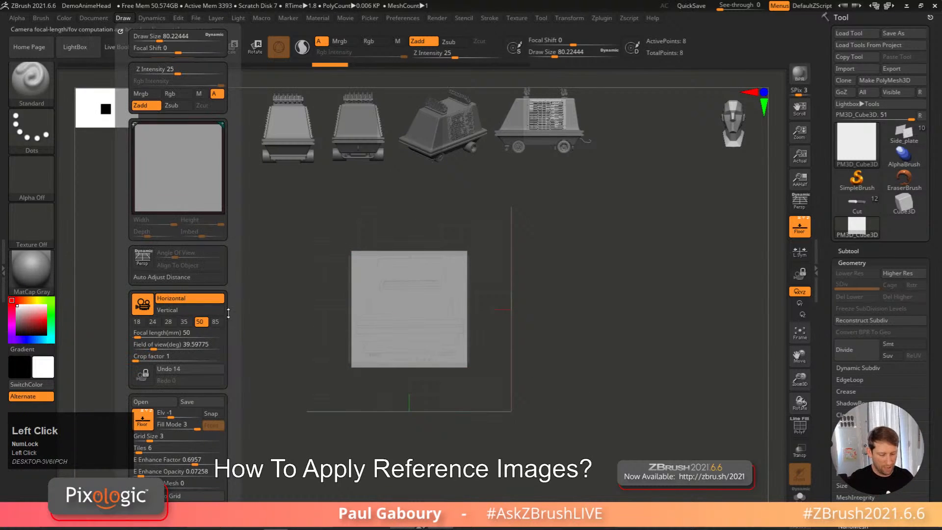
scroll(180, 319, "down", 3)
scroll(206, 363, "down", 4)
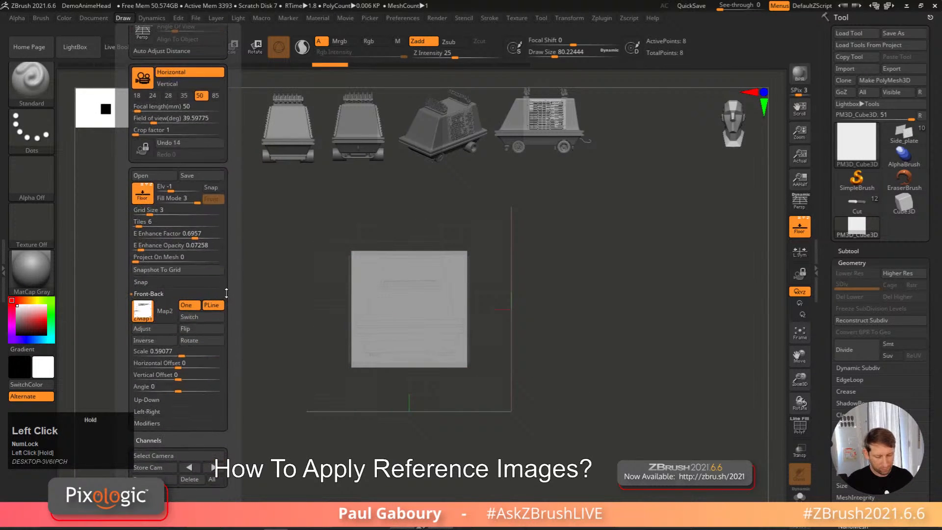
left_click_drag(143, 249, 171, 250)
Step: Isolate the cube's top with a mask in side view and lower the top face to the droid's roof line
mouse_move(496, 371)
right_mouse_down()
mouse_move(565, 370)
mouse_move(592, 389)
right_mouse_up()
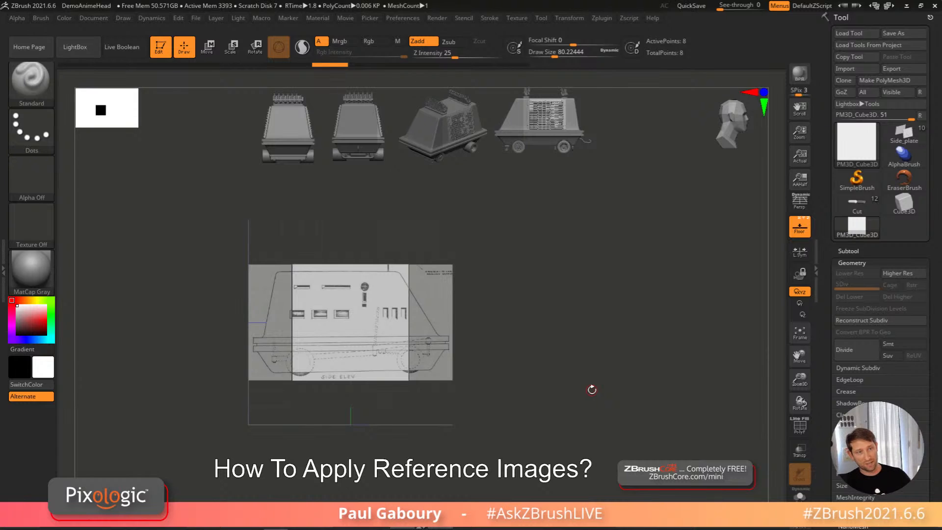
right_click_drag(484, 364, 510, 356, "alt")
mouse_move(410, 273)
right_mouse_down("ctrl")
mouse_move(426, 299)
mouse_move(460, 298)
mouse_move(452, 308)
mouse_move(442, 294)
right_mouse_up("ctrl")
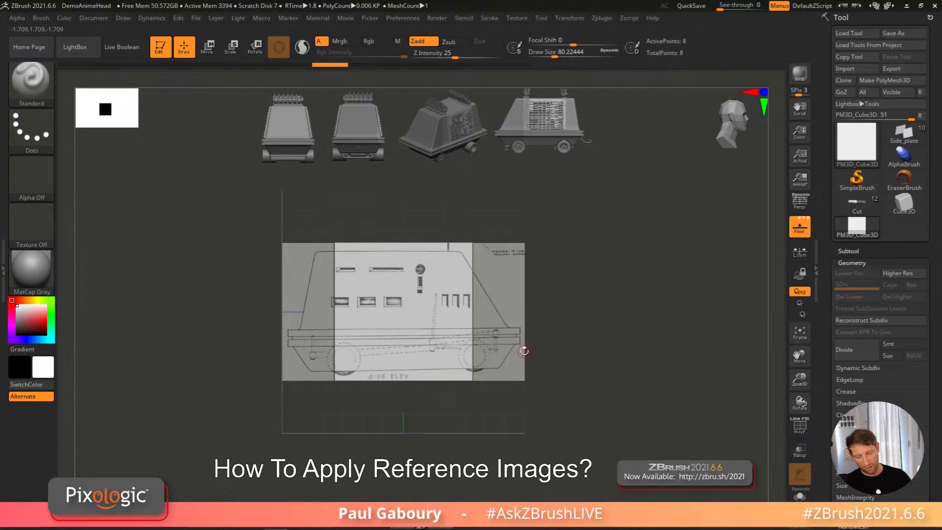
left_click_drag(296, 207, 556, 282, "ctrl")
key("w")
left_click_drag(403, 252, 403, 262)
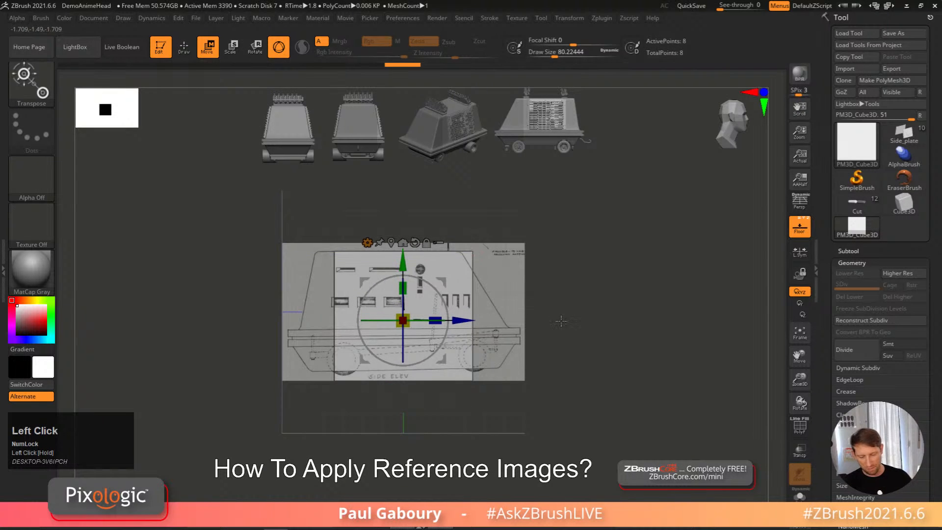
Step: Extend the cube lengthwise with masking in side view until both ends match the droid's bumper ends
right_click_drag(582, 312, 570, 371)
key("shift+f")
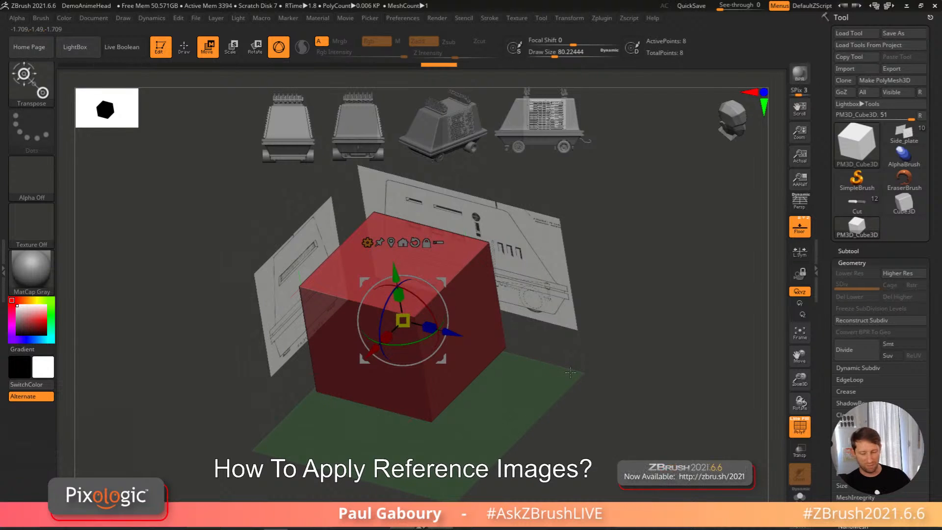
right_click_drag(598, 396, 609, 369, "shift")
left_click(627, 403, "ctrl")
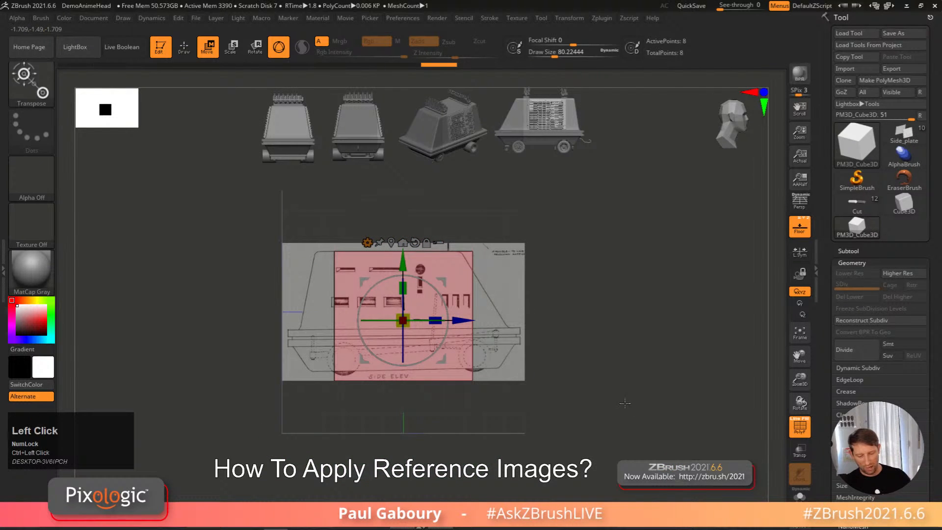
left_click_drag(587, 422, 446, 208, "ctrl")
mouse_move(470, 321)
left_mouse_down()
mouse_move(515, 326)
mouse_move(463, 321)
left_mouse_up()
left_click(600, 328, "ctrl")
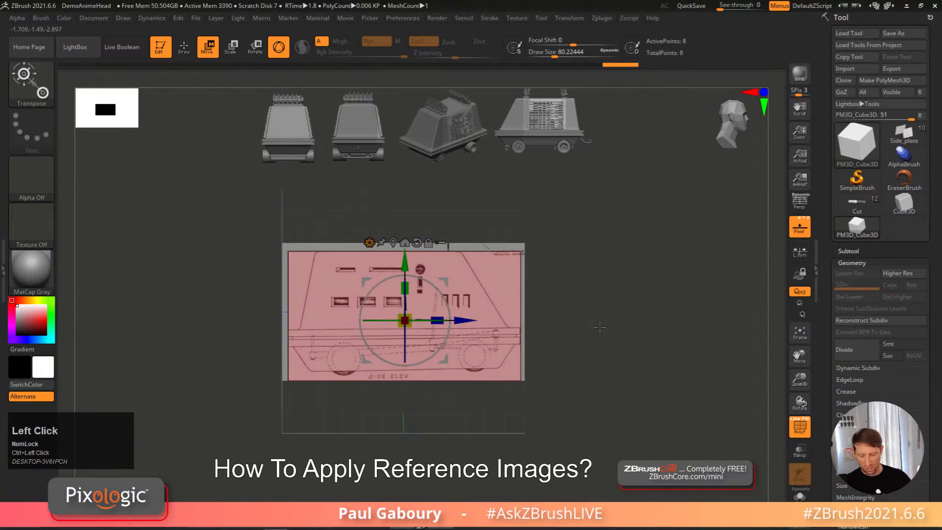
Step: Narrow the block in front view to the droid's bumper width on the front elevation, with the polyframe turned off
right_click_drag(599, 328, 560, 367)
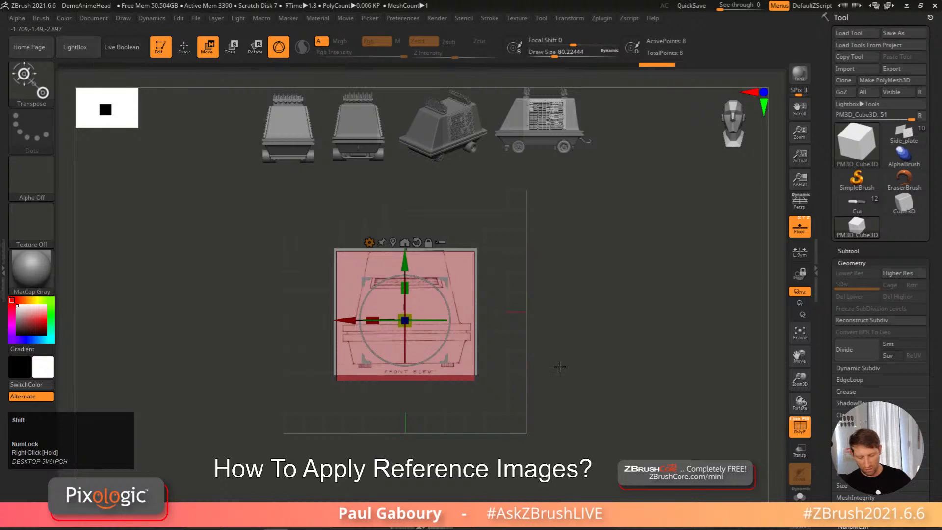
key("shift+f")
left_click_drag(374, 322, 393, 324)
right_click_drag(557, 393, 552, 387, "ctrl")
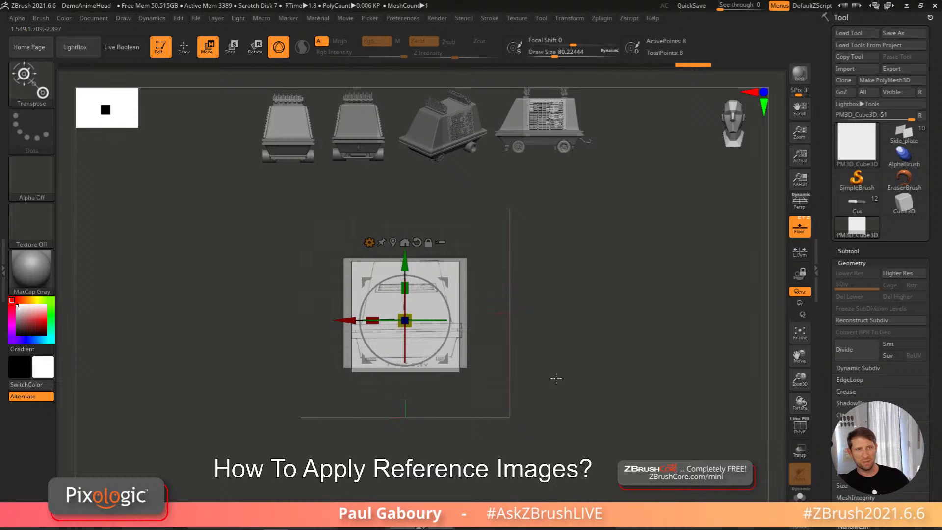
Step: Try masking one end of the block over the side elevation with a rectangular mask
mouse_move(556, 378)
right_mouse_down()
mouse_move(577, 346)
mouse_move(587, 364)
right_mouse_up()
key("q")
left_click_drag(627, 431, 478, 236, "ctrl")
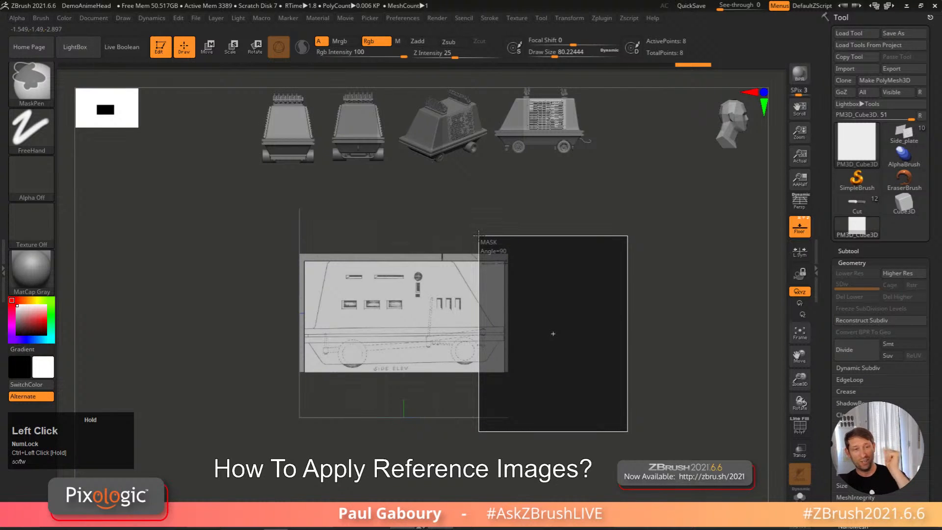
left_click_drag(478, 235, 479, 236, "ctrl")
mouse_move(470, 222)
left_mouse_down("ctrl")
mouse_move(476, 233)
mouse_move(449, 198)
mouse_move(484, 198)
mouse_move(479, 210)
mouse_move(466, 207)
mouse_move(475, 213)
mouse_move(464, 212)
left_mouse_up("ctrl")
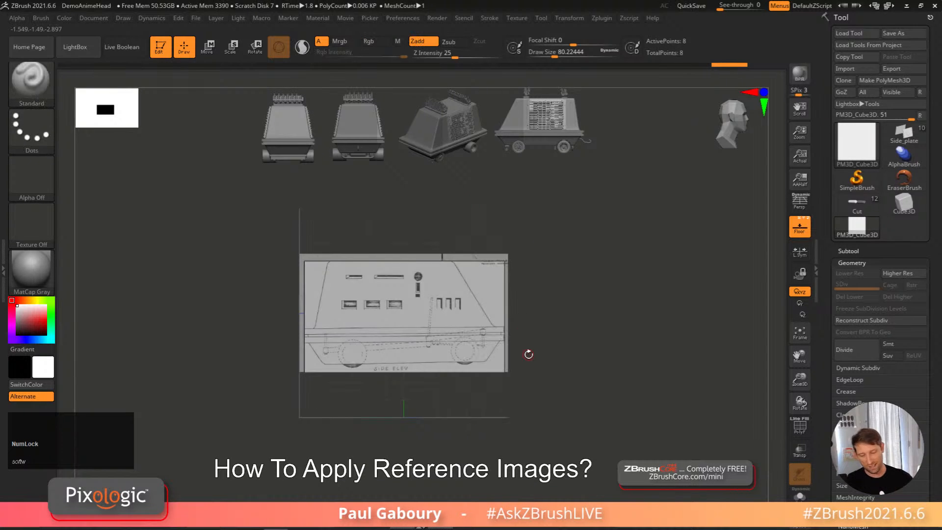
Step: Switch to the Sphere3D primitive, convert it to a PolyMesh3D, and hide the floor grid
left_click(856, 142)
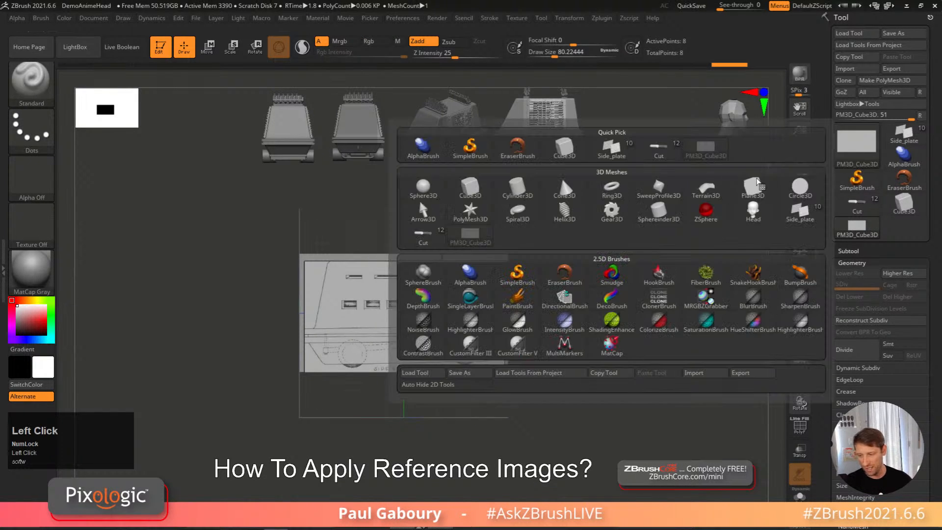
left_click(560, 177)
left_click(888, 84)
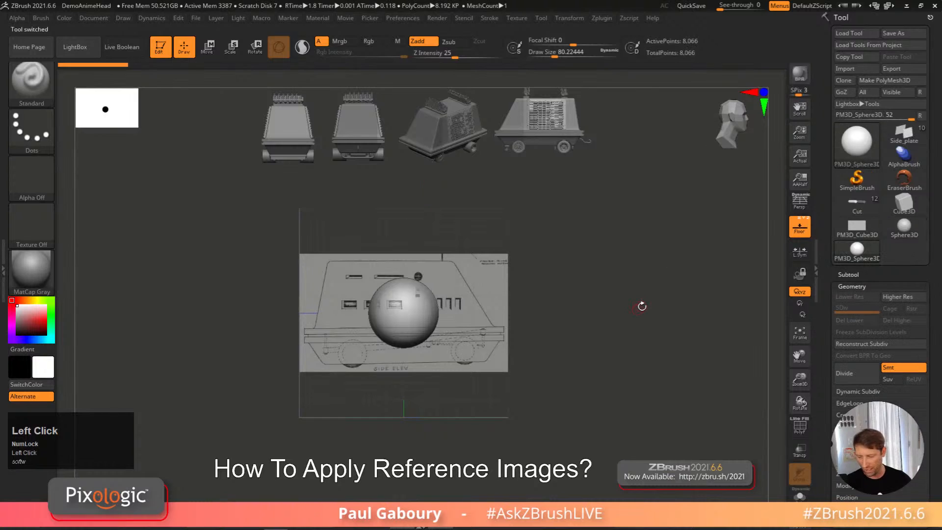
left_click(800, 227)
right_click_drag(452, 333, 497, 390, "ctrl")
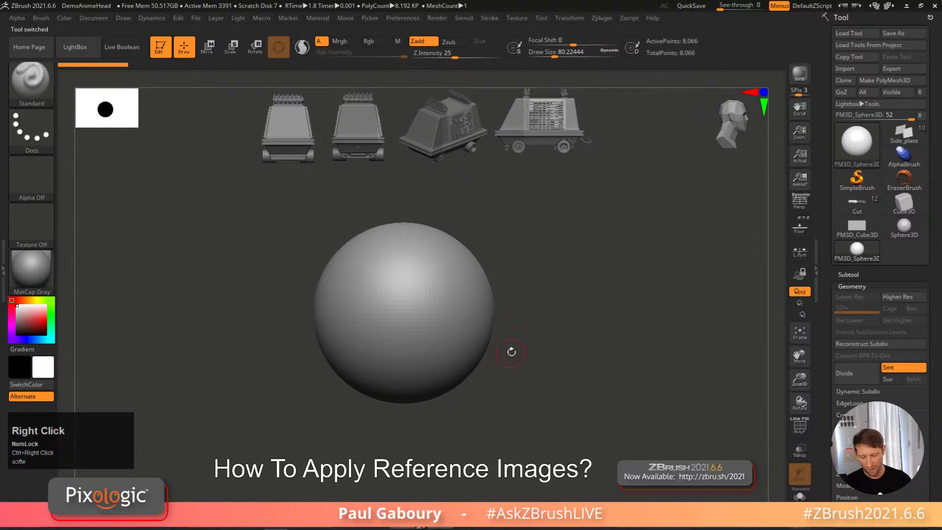
Step: Try an inverted rectangular mask on the sphere, inspect it from the side, and clear it
mouse_move(543, 337)
left_mouse_down("ctrl")
mouse_move(587, 371)
mouse_move(402, 323)
mouse_move(456, 336)
left_mouse_up("ctrl")
left_click(541, 366, "ctrl")
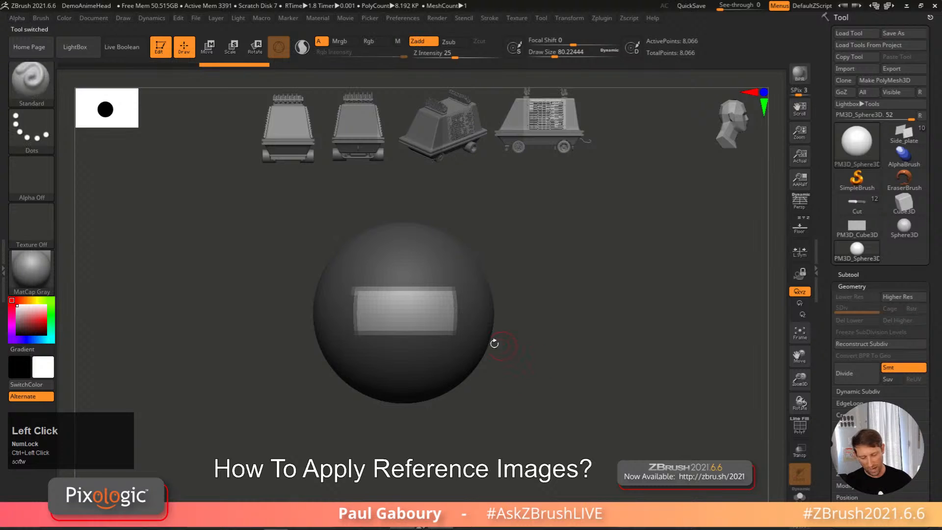
right_click_drag(530, 358, 341, 309)
mouse_move(628, 389)
right_mouse_down()
mouse_move(581, 381)
mouse_move(580, 393)
mouse_move(545, 395)
mouse_move(599, 385)
right_mouse_up()
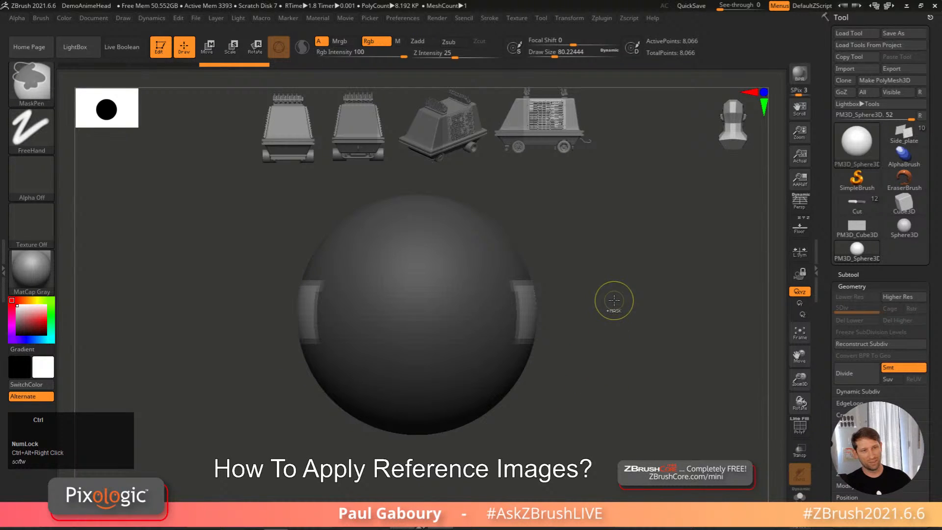
left_click_drag(614, 300, 663, 404, "ctrl")
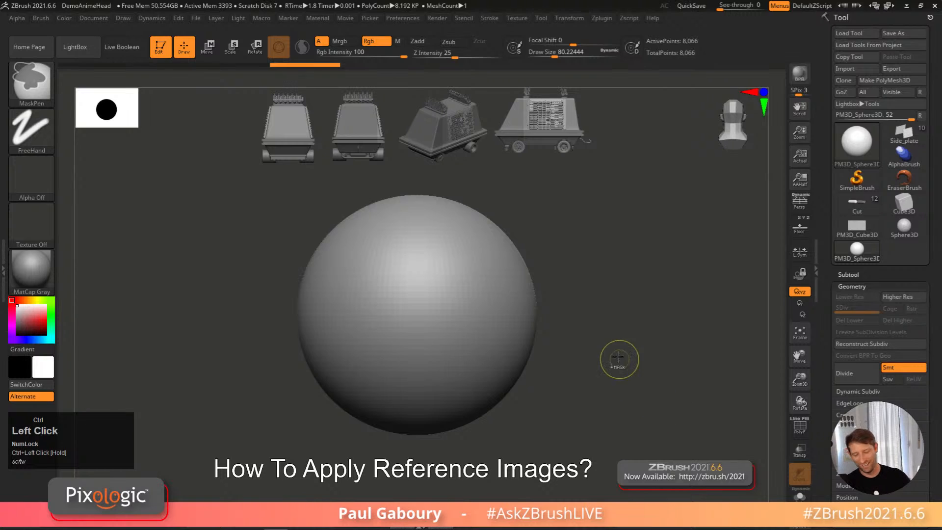
Step: Draw rectangular masks across the sphere, repositioning the marquee while drawing, invert the last one, and clear it
mouse_move(602, 326)
left_mouse_down("ctrl")
mouse_move(712, 366)
mouse_move(459, 299)
mouse_move(486, 360)
mouse_move(469, 305)
mouse_move(503, 375)
mouse_move(486, 336)
mouse_move(491, 348)
left_mouse_up("ctrl")
key("space")
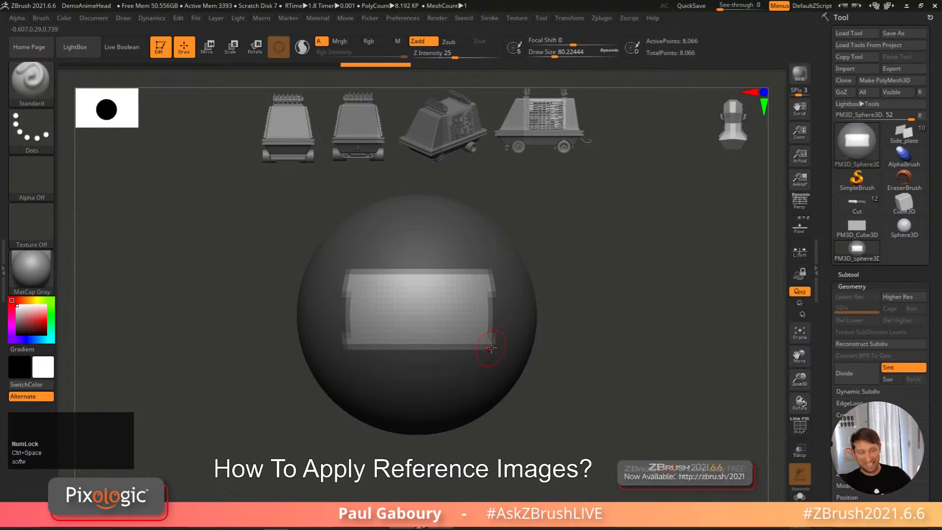
left_click_drag(605, 334, 483, 338, "ctrl")
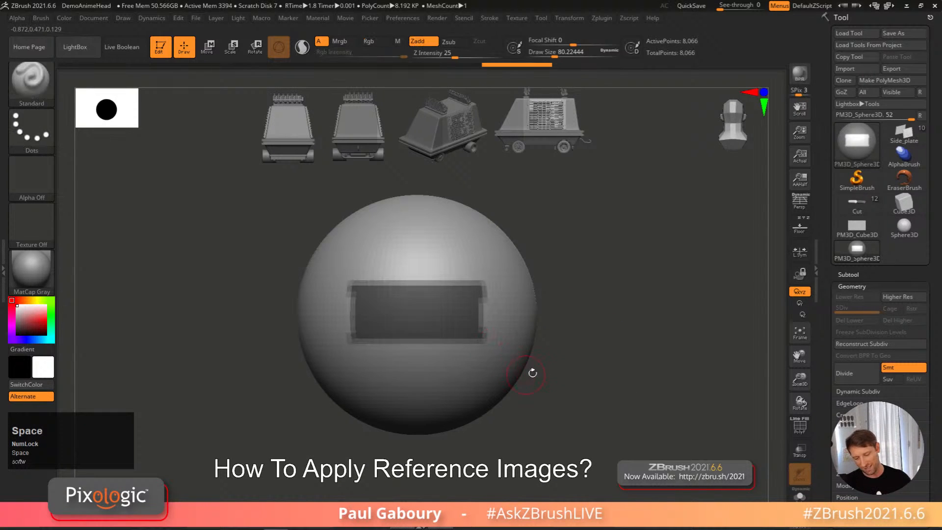
left_click(619, 280, "ctrl")
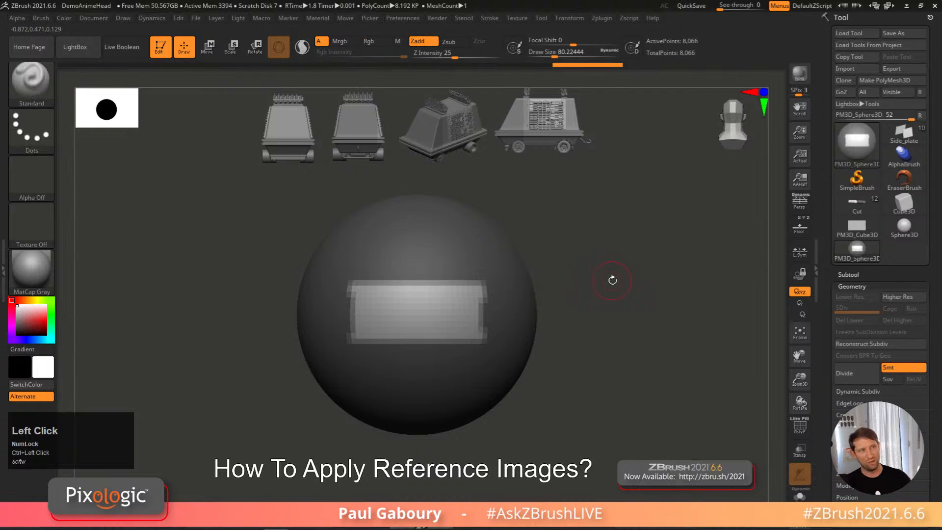
left_click_drag(671, 356, 681, 365, "ctrl")
Step: Redraw a rectangular mask over the sphere's centre, invert it, and clear it
mouse_move(619, 312)
left_mouse_down("ctrl")
mouse_move(632, 320)
mouse_move(546, 343)
mouse_move(468, 341)
mouse_move(483, 350)
left_mouse_up("ctrl")
left_click(596, 381, "ctrl")
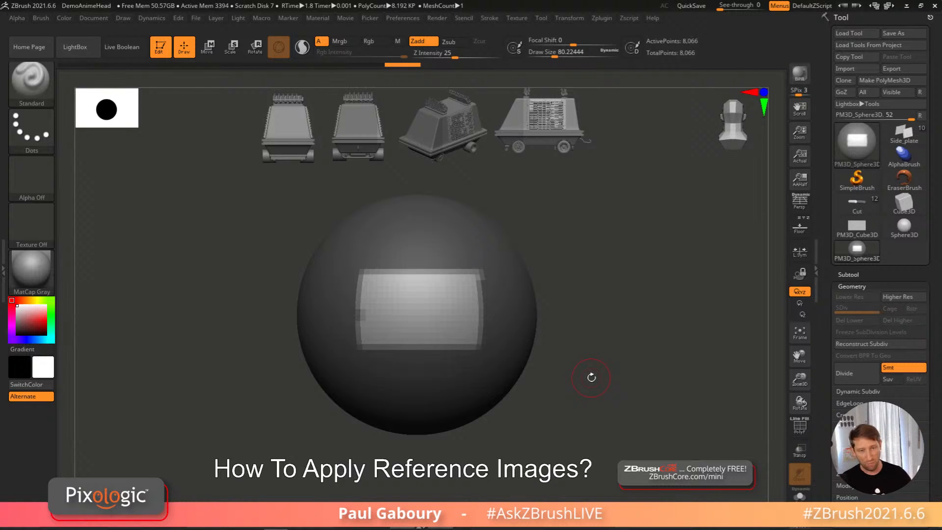
left_click_drag(592, 342, 625, 375)
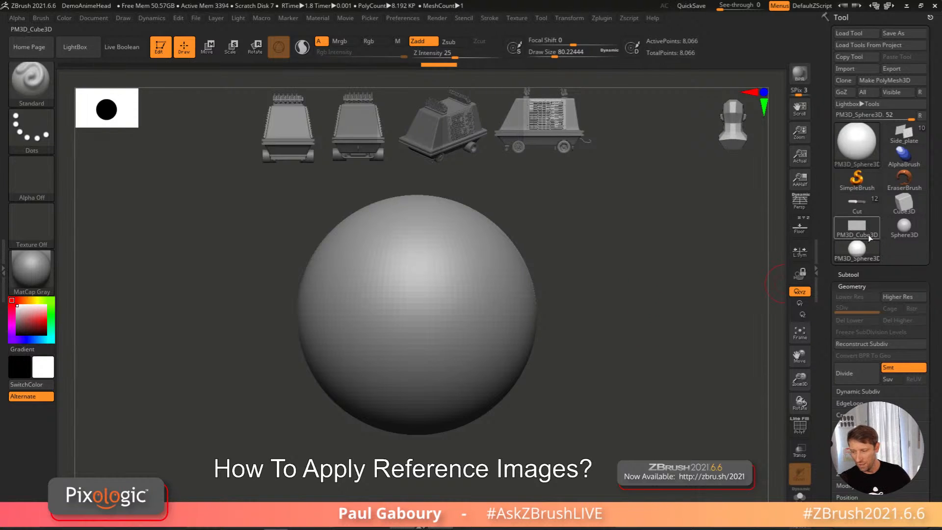
Step: Switch back to the PM3D_Cube3D block and show the floor grid with its reference images
mouse_move(915, 231)
left_click(851, 230)
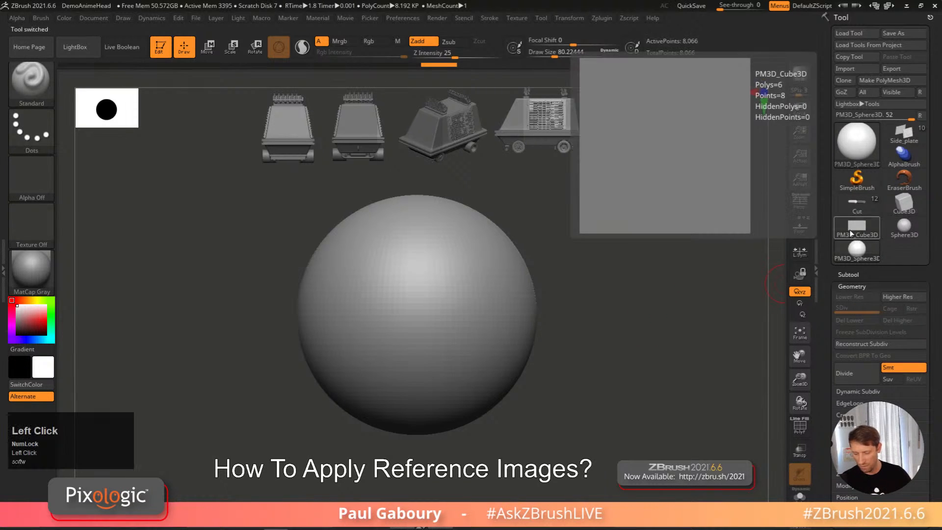
right_click_drag(618, 358, 544, 331, "ctrl+alt")
left_click_drag(616, 358, 641, 347, "ctrl")
left_click(800, 227)
Step: Try a rectangular mask over one end of the block in side view and clear it
right_click_drag(589, 344, 560, 415)
left_click_drag(620, 437, 524, 211, "ctrl")
left_click_drag(619, 356, 640, 378, "ctrl")
right_click_drag(630, 363, 636, 370)
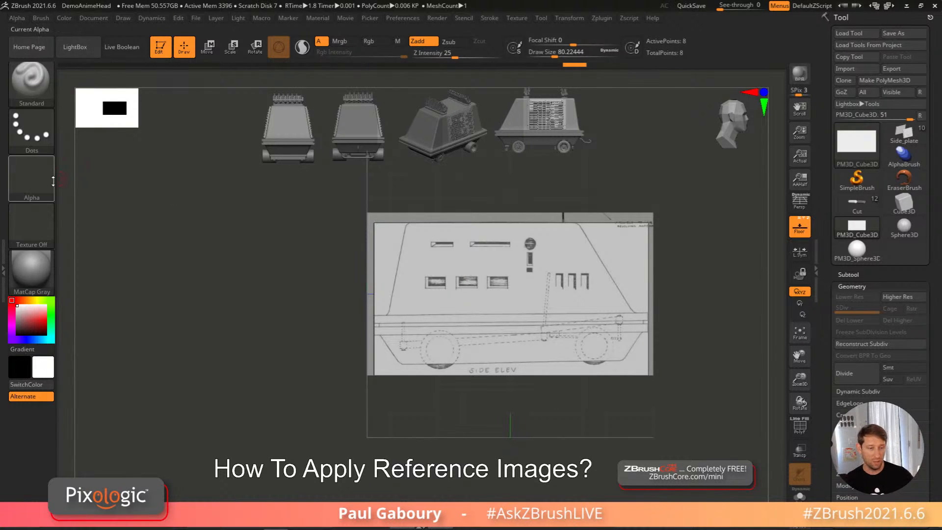
Step: Save the reference grid setup as "mouse droid" in the ZGrids folder and view the Grids collection in LightBox
left_click(124, 19)
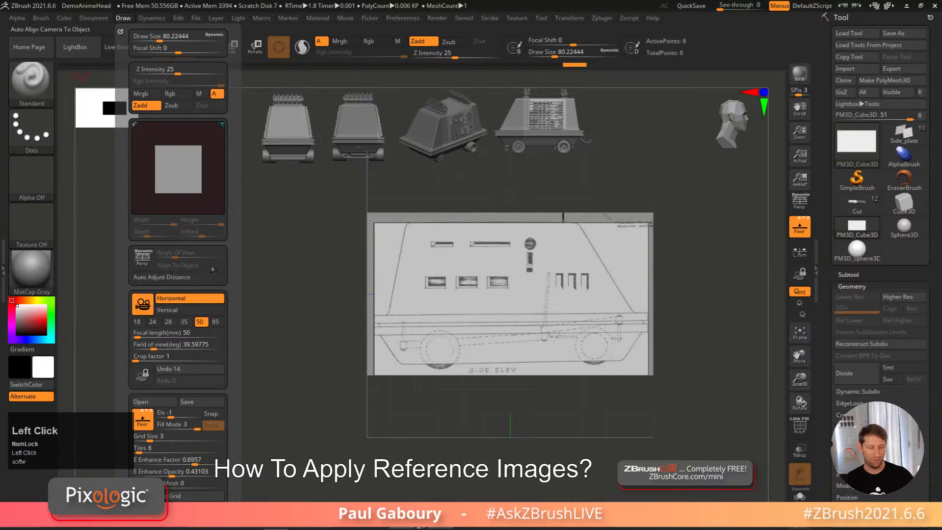
left_click_drag(236, 286, 238, 181)
left_click(181, 235)
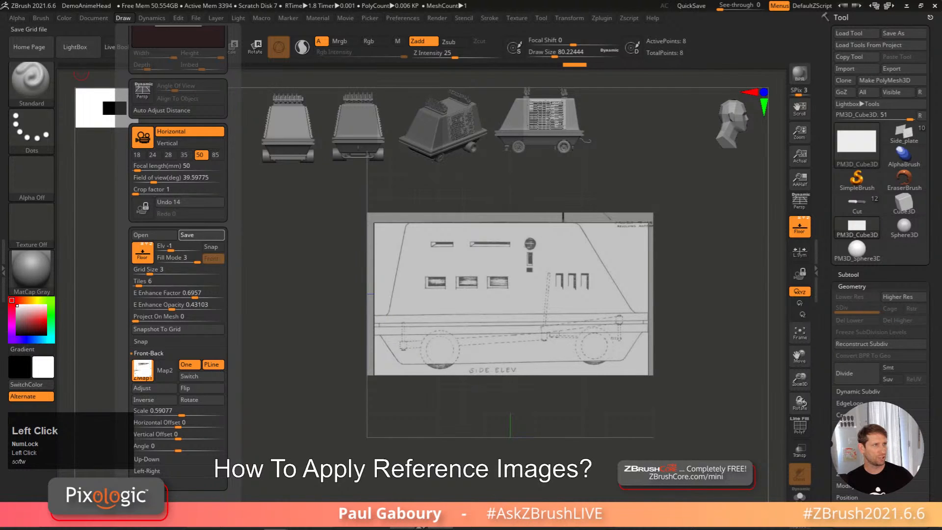
left_click_drag(0, 98, 380, 40)
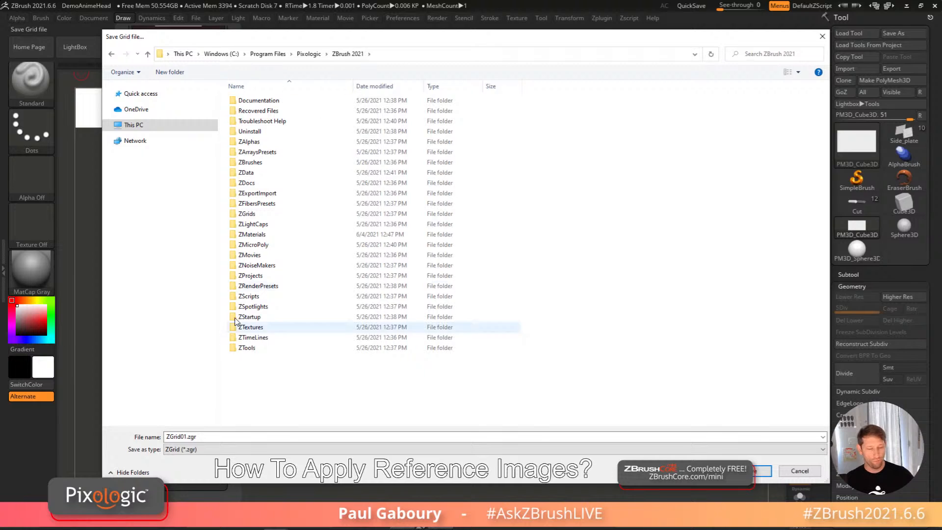
double_click(248, 215)
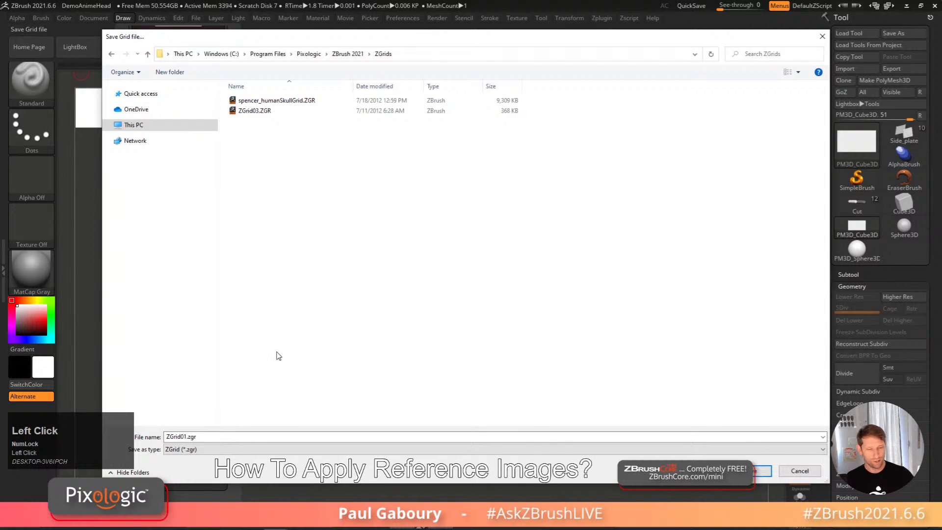
double_click(230, 435)
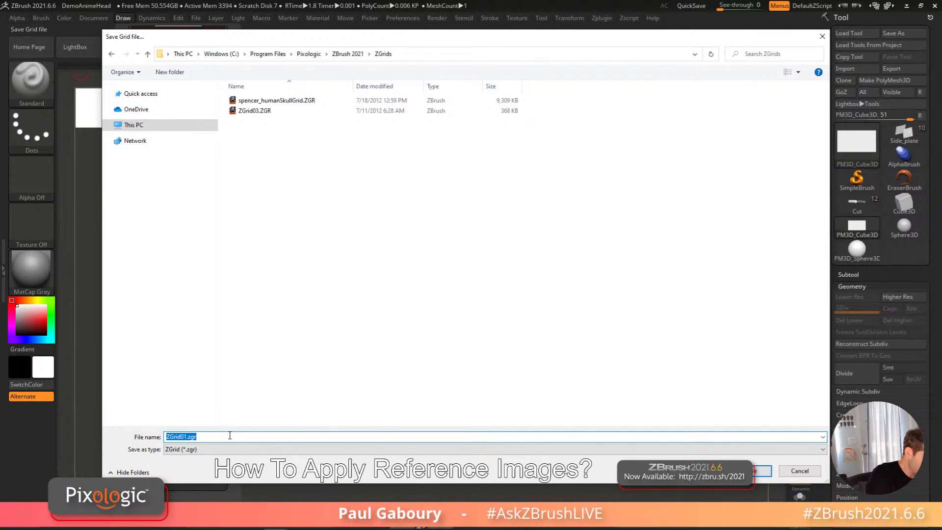
type("mouse droid")
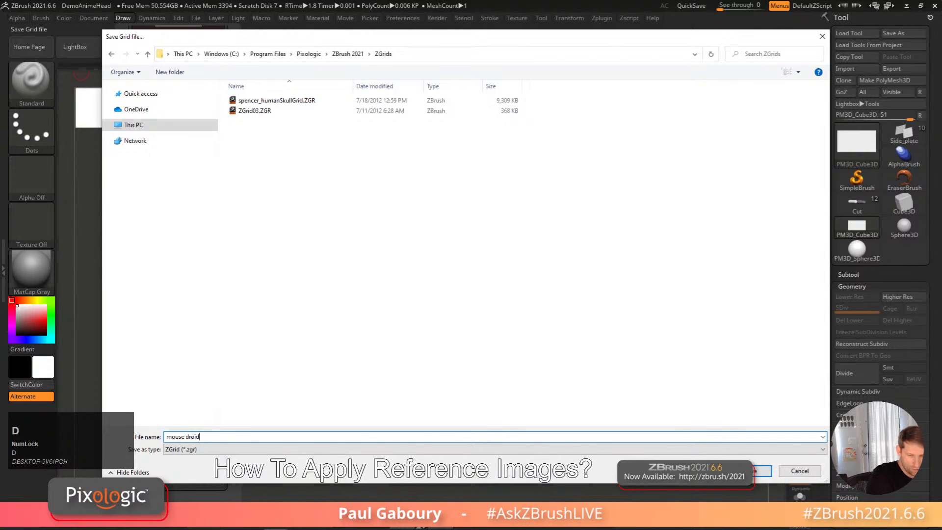
key("Return")
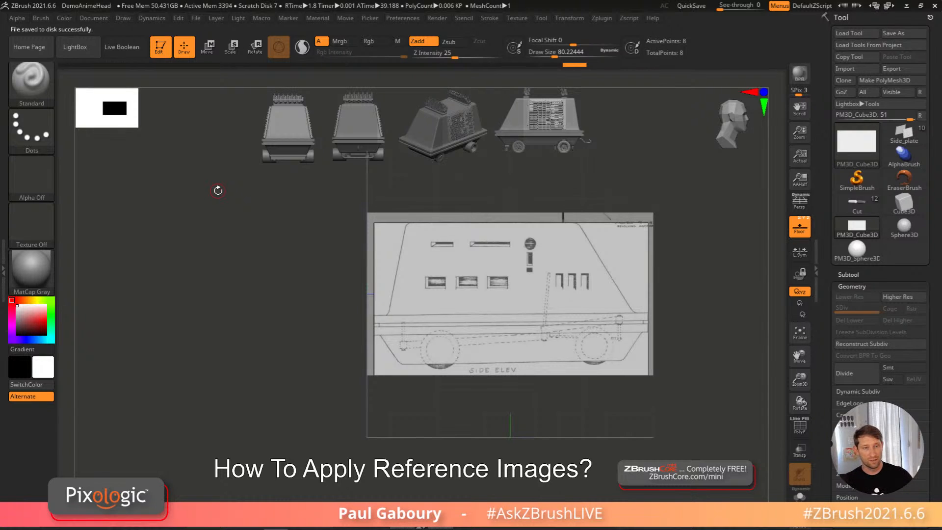
key("comma")
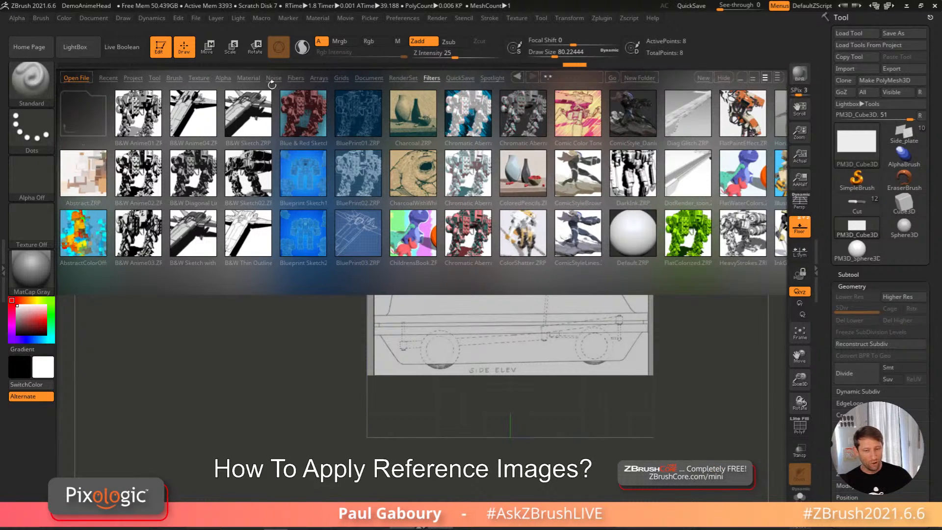
left_click(340, 78)
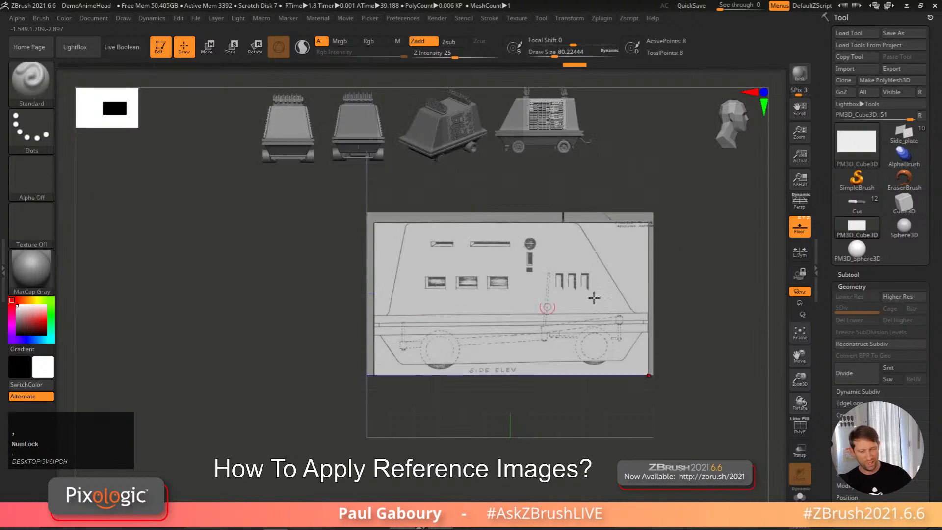
Step: Set the floor grid's Project On Mesh to 1 and view the block from the side
right_click_drag(728, 265, 601, 245)
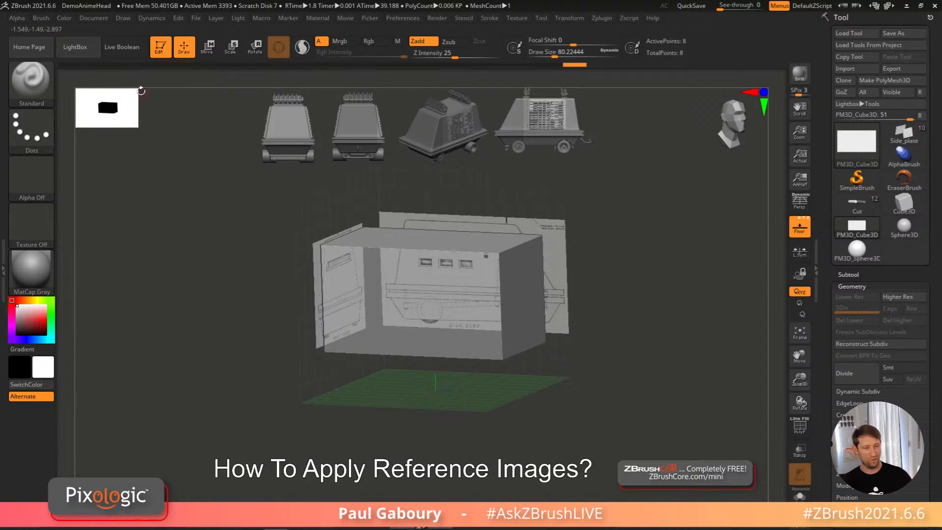
left_click(122, 19)
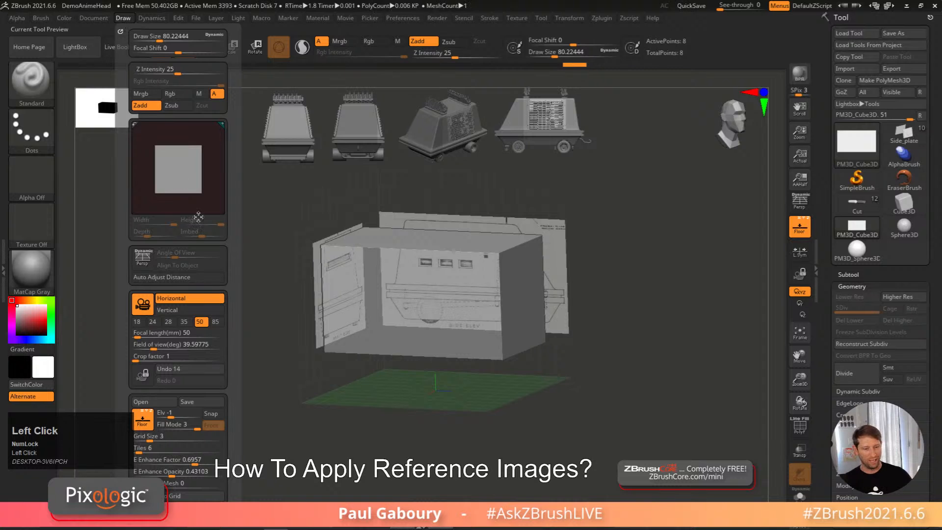
scroll(235, 202, "down", 2)
left_click_drag(235, 202, 229, 165)
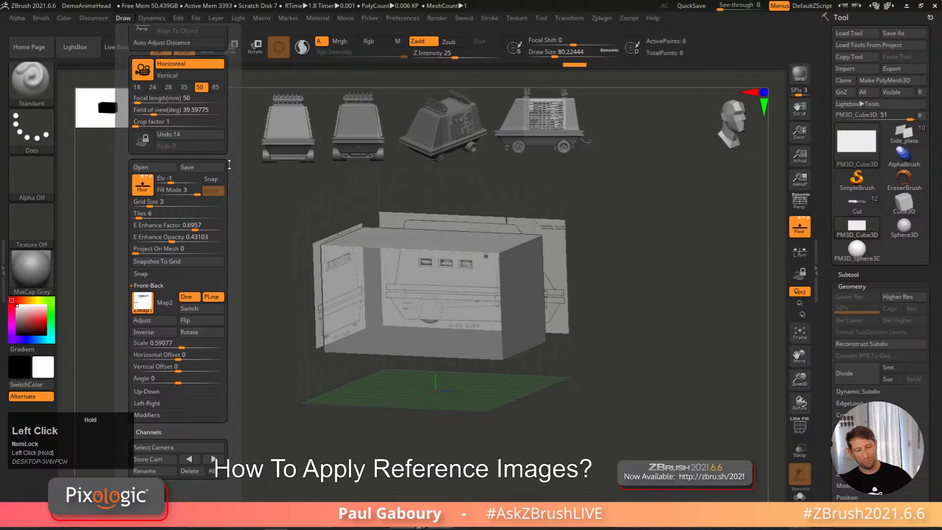
left_click_drag(227, 163, 226, 152)
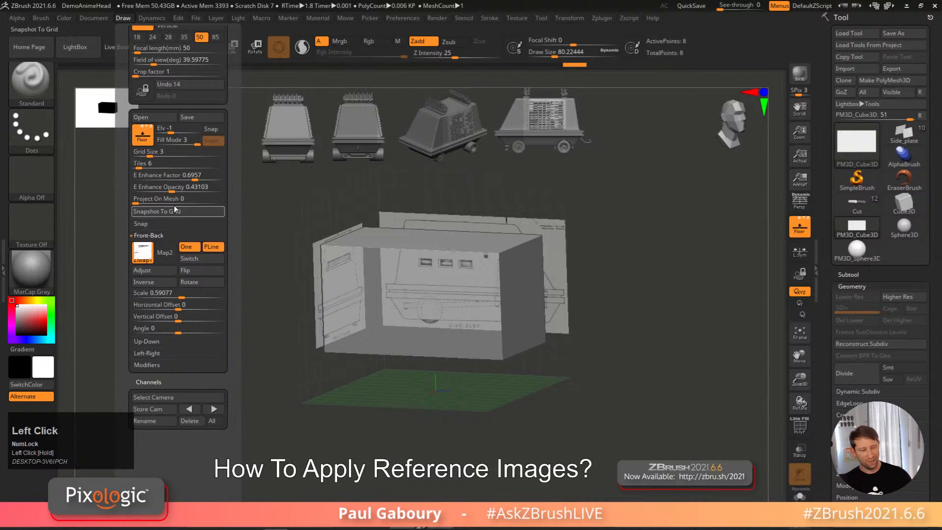
left_click_drag(136, 202, 227, 203)
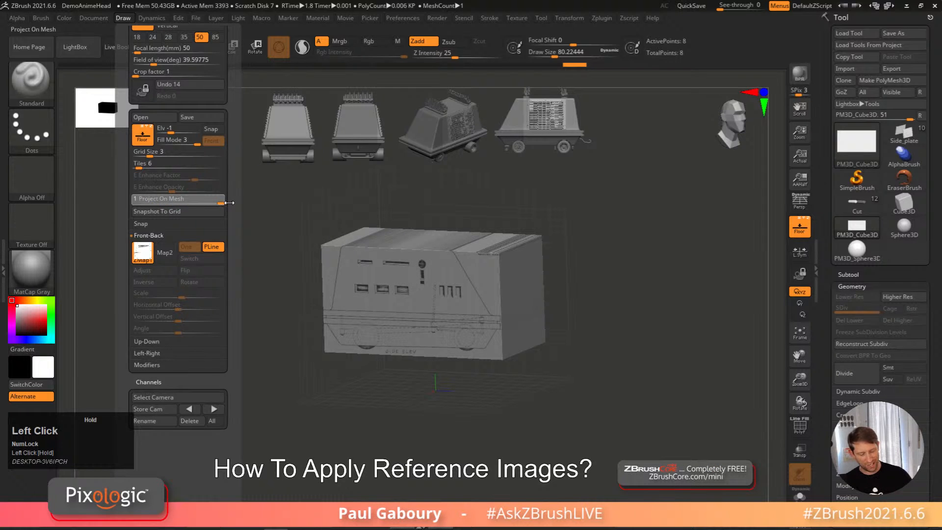
mouse_move(520, 342)
right_mouse_down("shift")
mouse_move(538, 317)
mouse_move(575, 303)
mouse_move(543, 310)
mouse_move(569, 300)
mouse_move(457, 297)
mouse_move(513, 300)
mouse_move(496, 290)
mouse_move(510, 279)
right_mouse_up("shift")
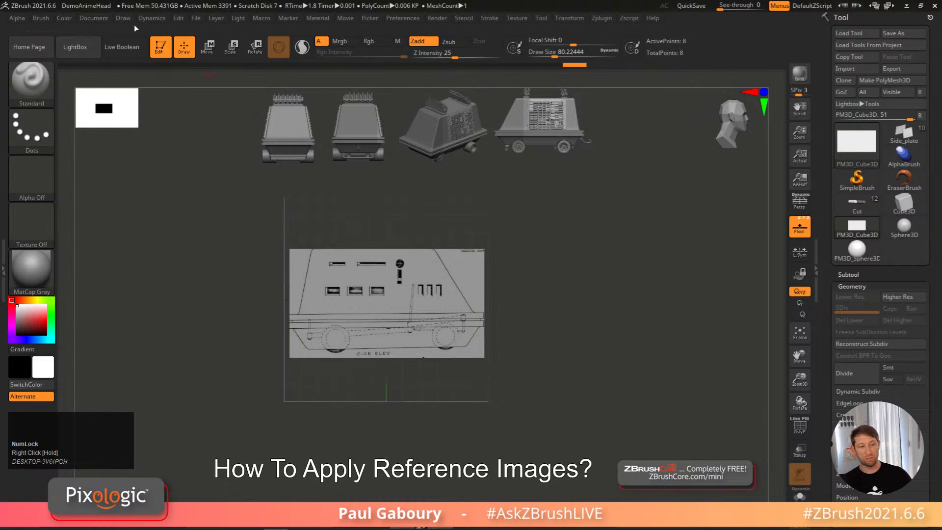
Step: Set Project On Mesh back to 0 and view the block with its reference planes at an angle
left_click(124, 18)
left_click_drag(235, 262, 237, 174)
left_click_drag(218, 353, 130, 350)
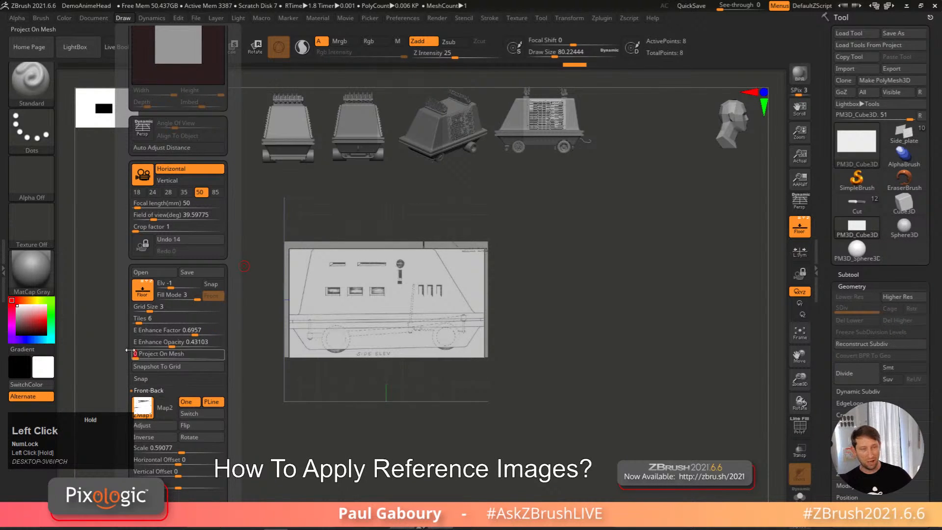
right_click_drag(565, 230, 565, 258)
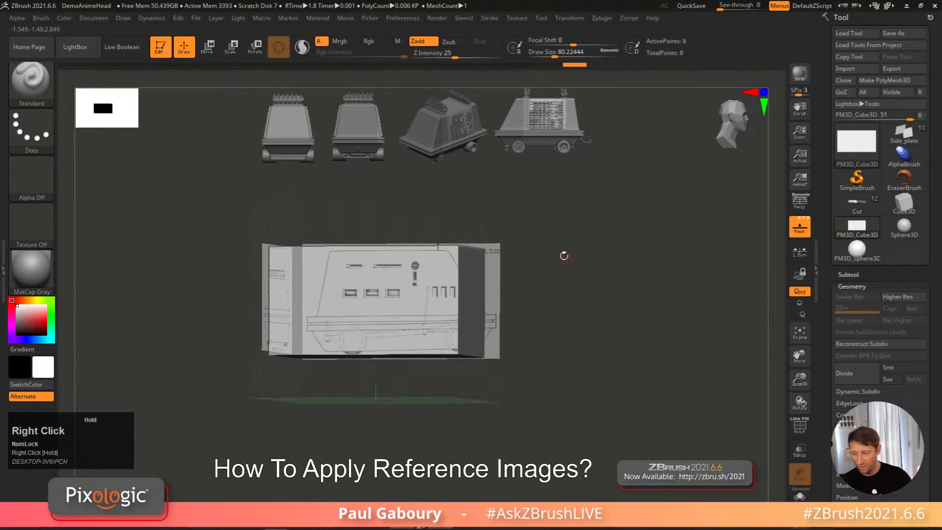
Step: Load the Side_plate droid model over the side elevation and open the material library
left_click(904, 131)
mouse_move(587, 311)
right_mouse_down("shift")
mouse_move(613, 348)
mouse_move(397, 307)
mouse_move(406, 325)
mouse_move(391, 282)
right_mouse_up("shift")
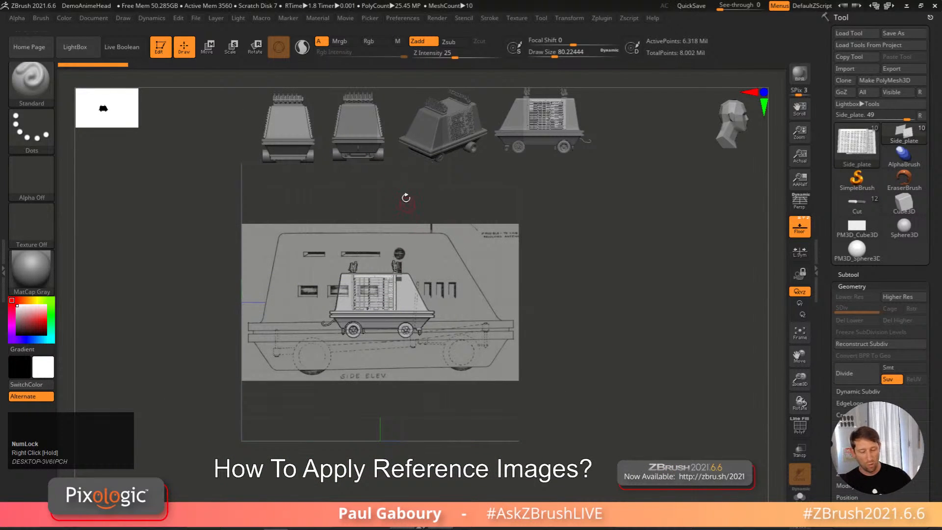
left_click(46, 272)
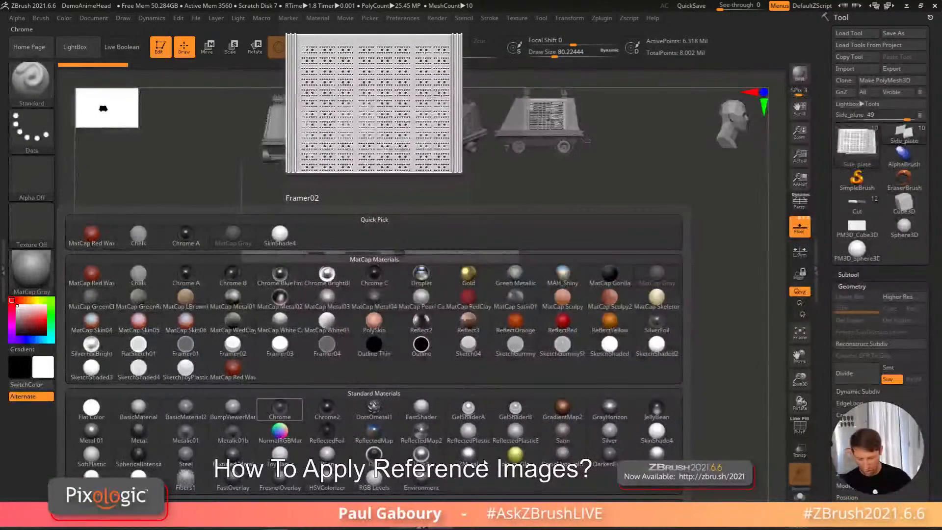
Step: Dismiss the abnormal termination notice and relaunch ZBrush
left_click(548, 306)
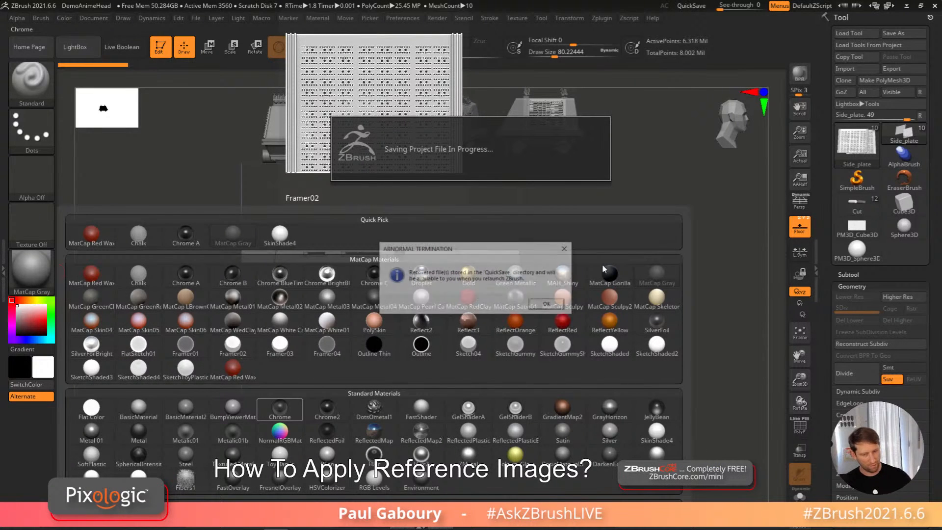
left_click(559, 305)
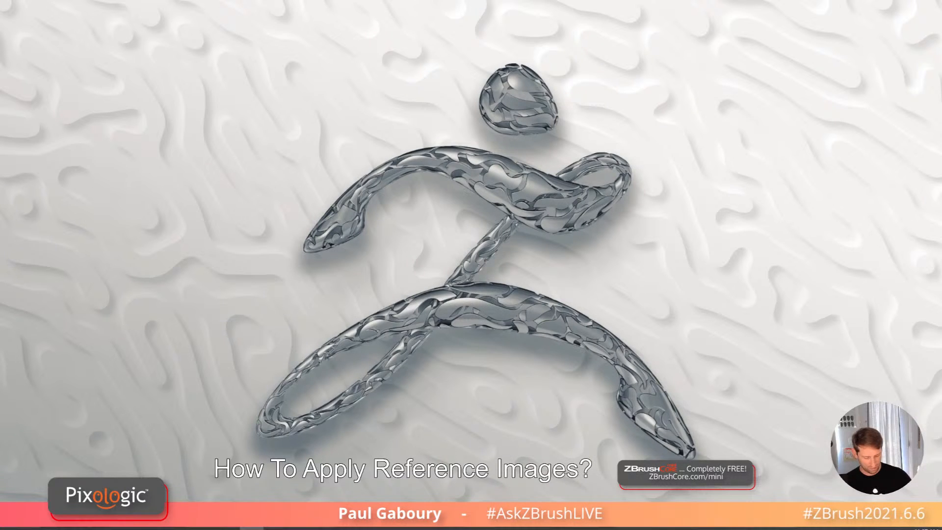
left_click(278, 526)
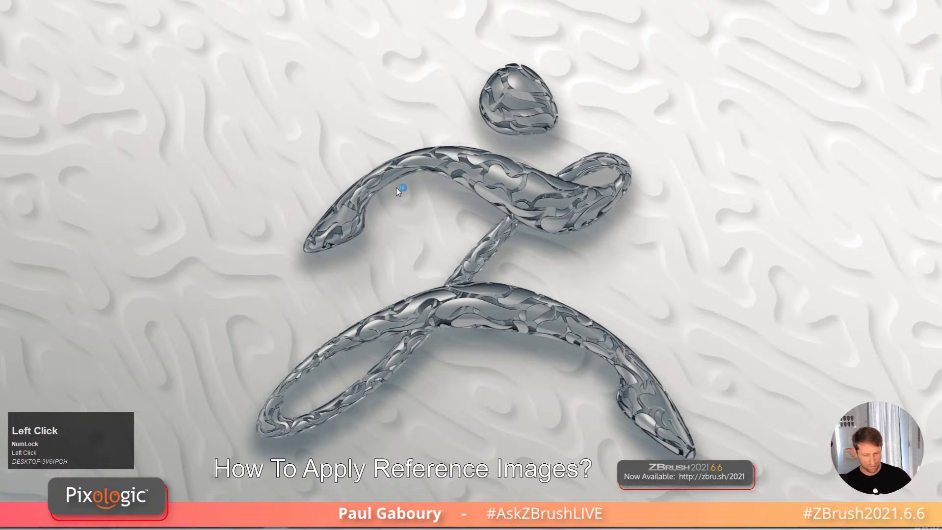
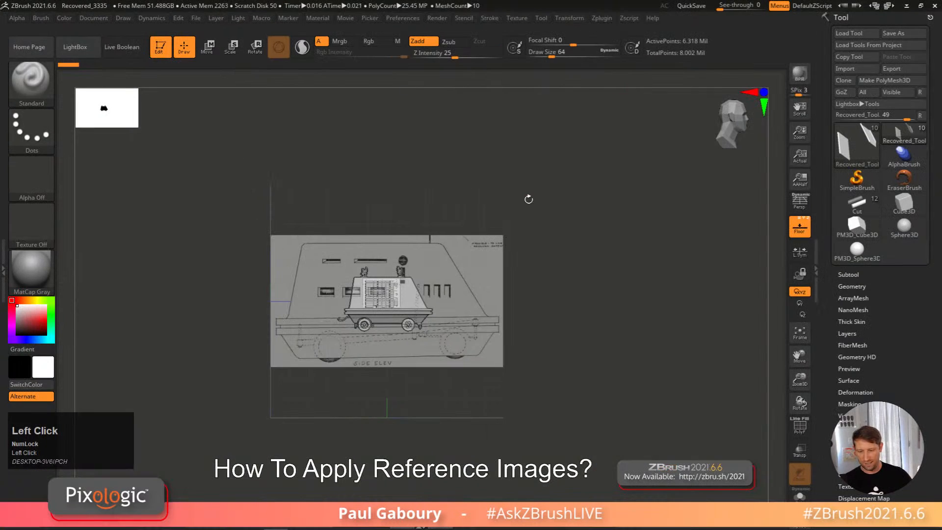
Step: Snapshot the droid model to the floor grid planes and view the model with its new reference images at an angle
right_click_drag(657, 330, 501, 321)
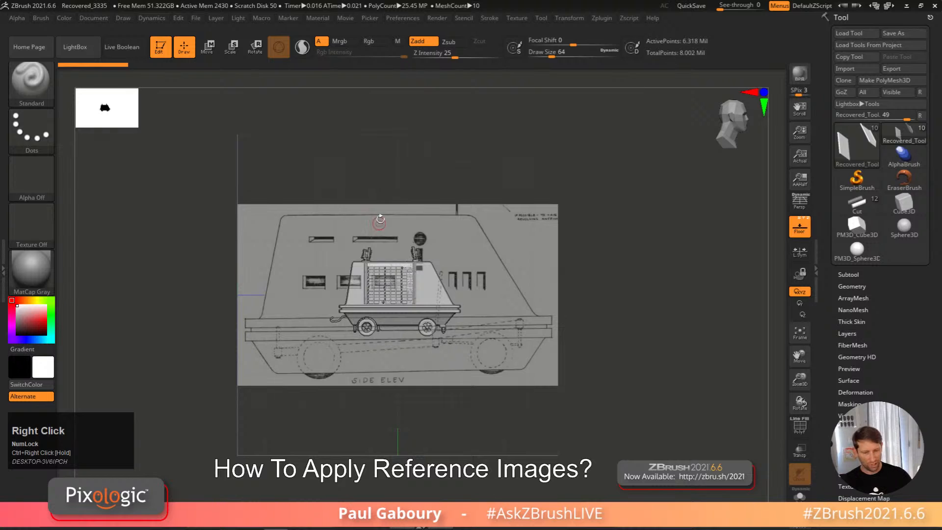
left_click(123, 19)
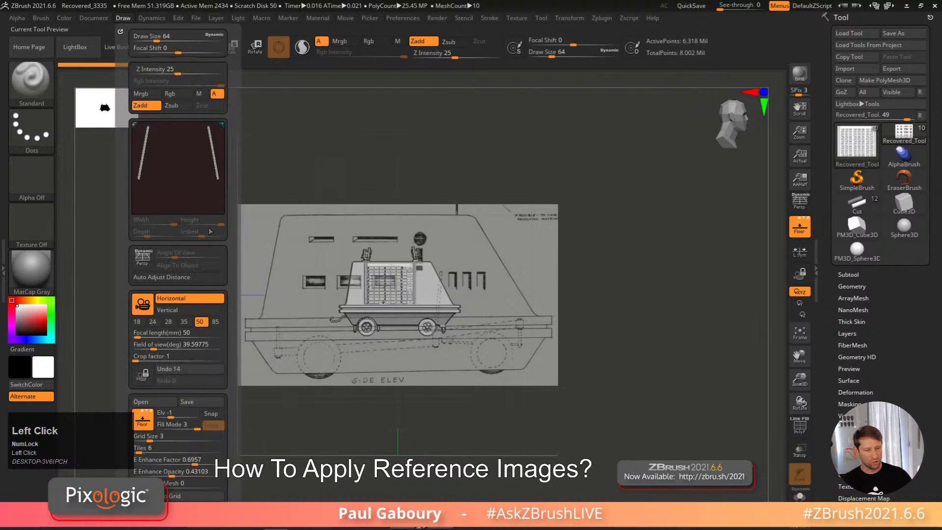
left_click_drag(234, 239, 240, 150)
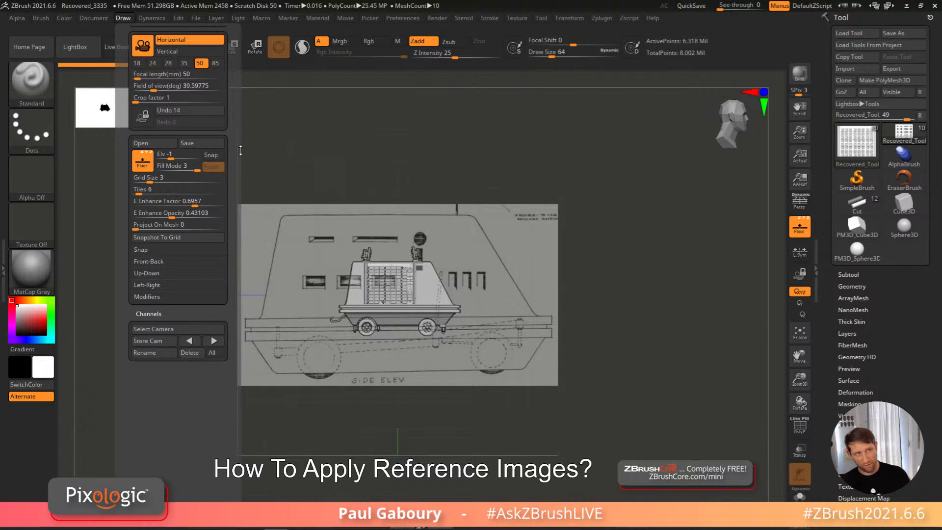
left_click(184, 239)
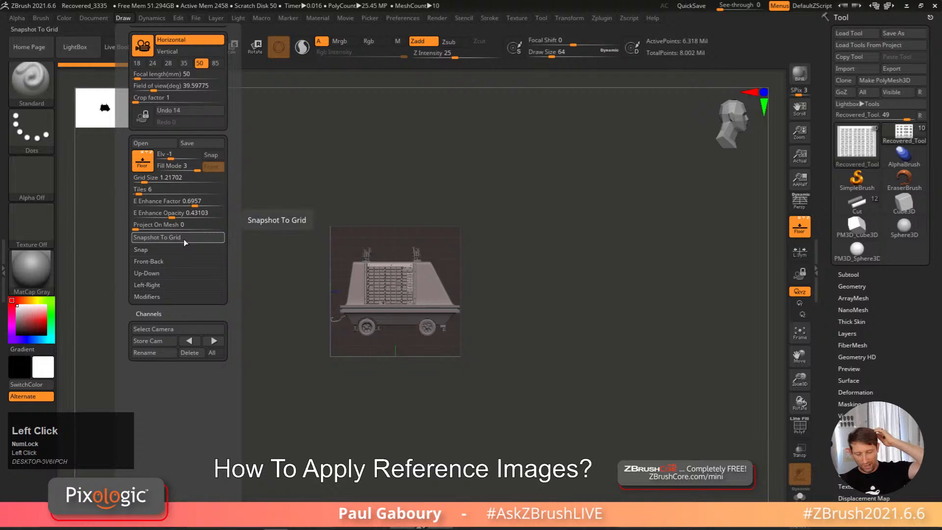
mouse_move(575, 304)
right_mouse_down()
mouse_move(583, 225)
mouse_move(455, 264)
mouse_move(613, 197)
mouse_move(581, 250)
mouse_move(533, 286)
right_mouse_up()
key("ctrl")
right_click_drag(453, 290, 547, 275, "alt")
right_click_drag(617, 316, 564, 245, "ctrl")
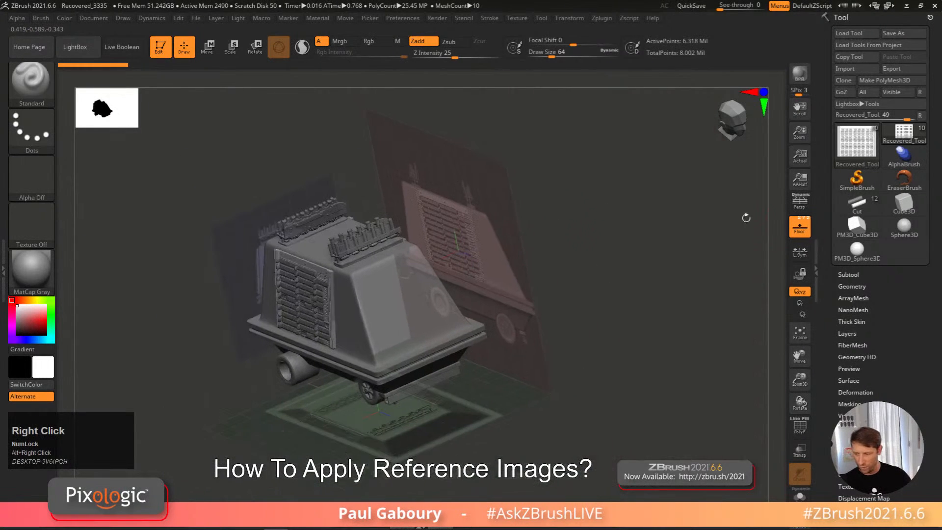
Step: Switch to the PM3D_Cube3D block and examine it against the droid snapshot planes from above and from the sides
left_click(856, 227)
right_click_drag(633, 314, 611, 303)
right_click_drag(610, 304, 518, 398, "shift")
right_click_drag(459, 153, 442, 235, "alt")
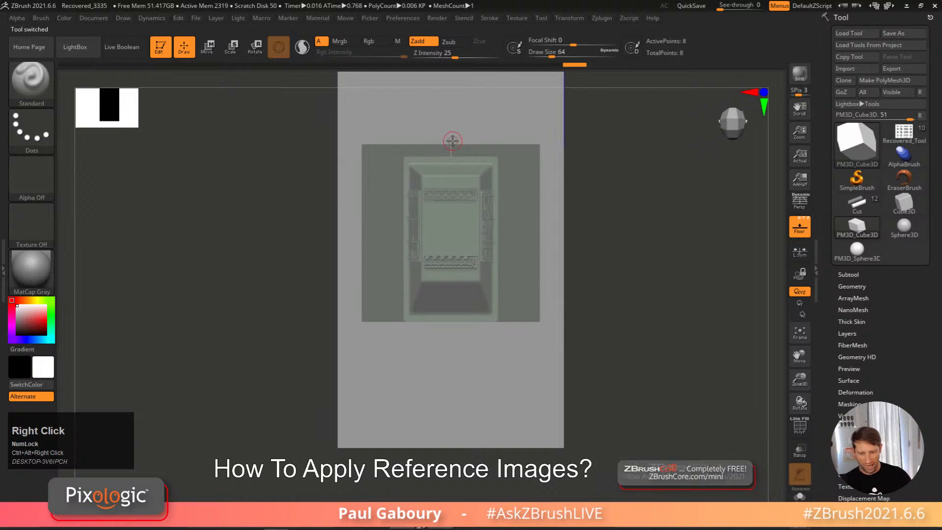
right_click_drag(496, 331, 491, 245, "shift")
right_click_drag(486, 375, 447, 117, "alt")
right_click_drag(344, 333, 486, 339)
right_click_drag(249, 309, 550, 268, "alt")
right_click_drag(406, 258, 446, 255)
right_click_drag(325, 263, 625, 269, "alt")
right_click_drag(349, 175, 475, 229)
right_click_drag(438, 267, 565, 238)
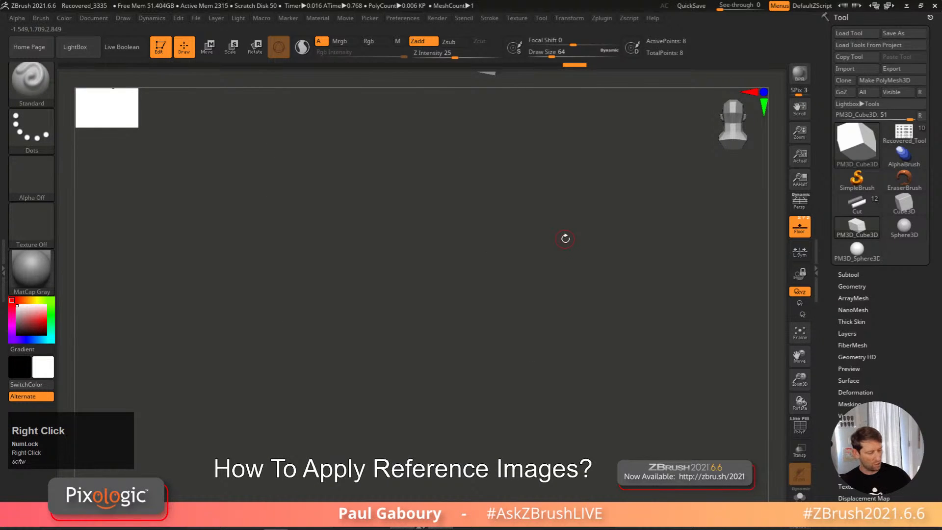
key("f")
right_click_drag(616, 294, 549, 329, "ctrl")
Step: Switch back to the droid model and scale up all of its subtools together with Transpose All Selected Subtools
left_click(903, 133)
right_click_drag(542, 272, 564, 346, "ctrl")
key("w")
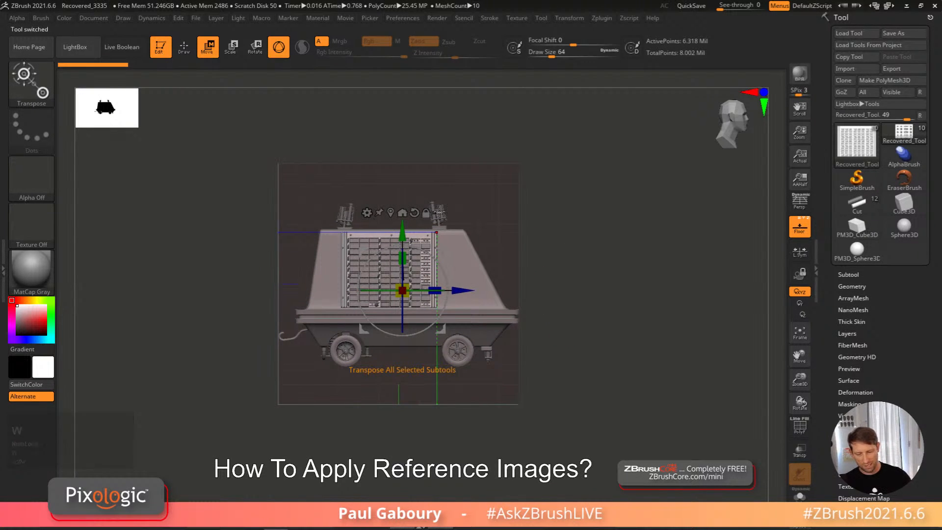
left_click(438, 212)
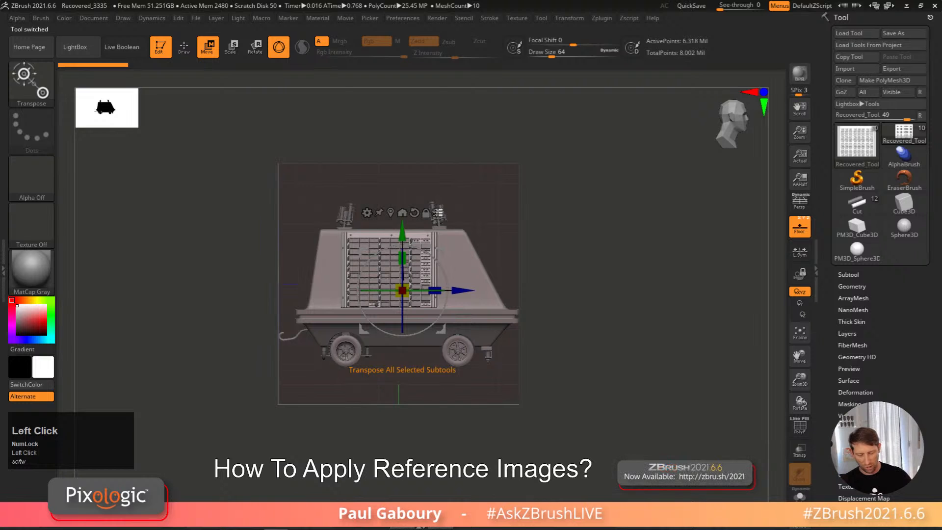
left_click_drag(402, 290, 574, 350)
right_click_drag(696, 403, 614, 374, "ctrl")
left_click(459, 207)
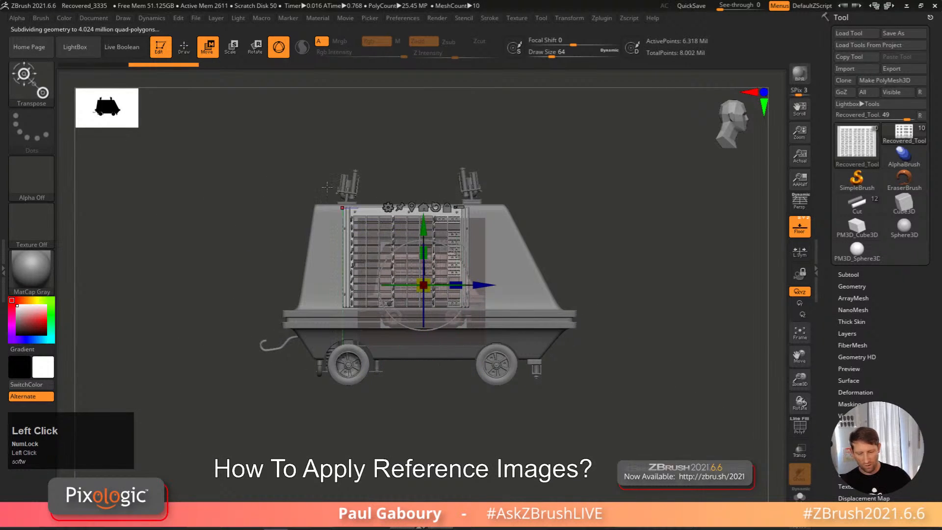
Step: Snapshot the enlarged droid to the floor grid and switch to the cube to view it with the updated planes
left_click(122, 19)
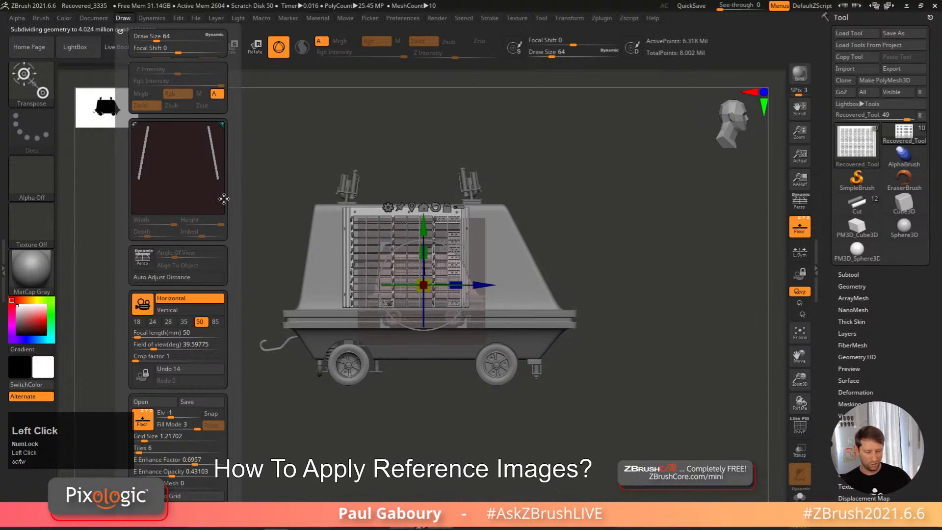
left_click_drag(239, 367, 237, 316)
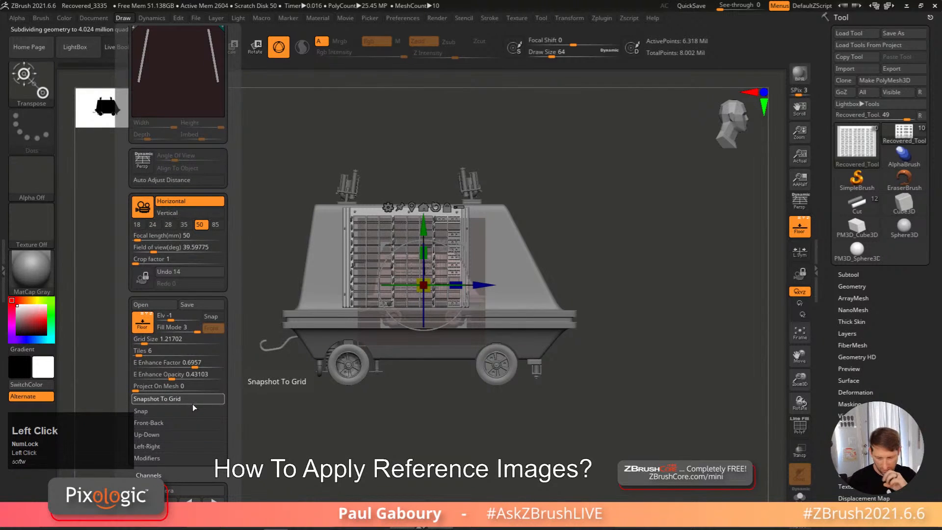
left_click(193, 398)
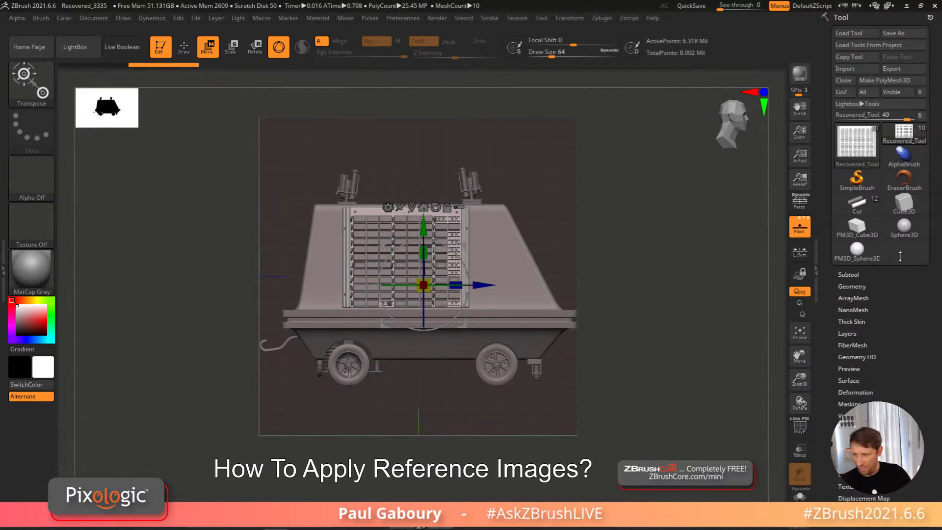
left_click(857, 227)
right_click_drag(654, 343, 588, 343)
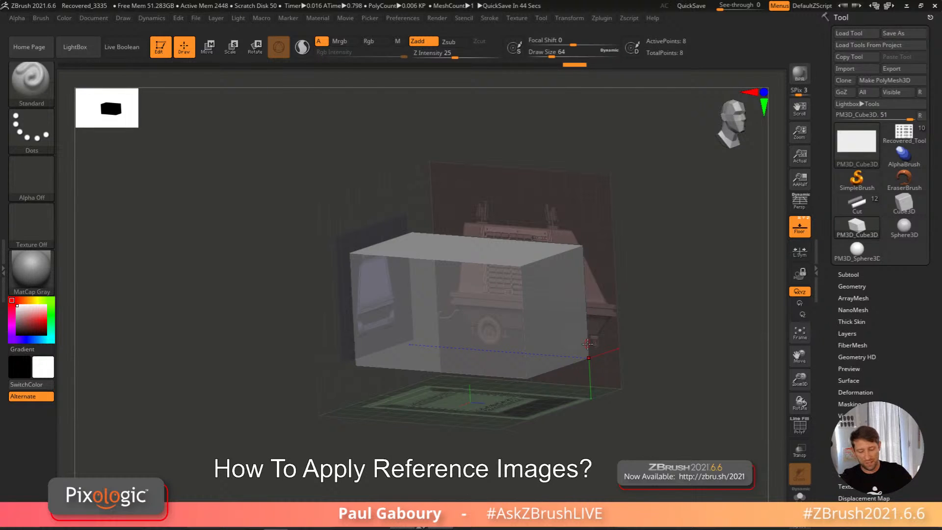
right_click_drag(646, 375, 578, 387)
Step: Expand the grid's Snap options and load the saved mouse droid.zgr grid
left_click(123, 17)
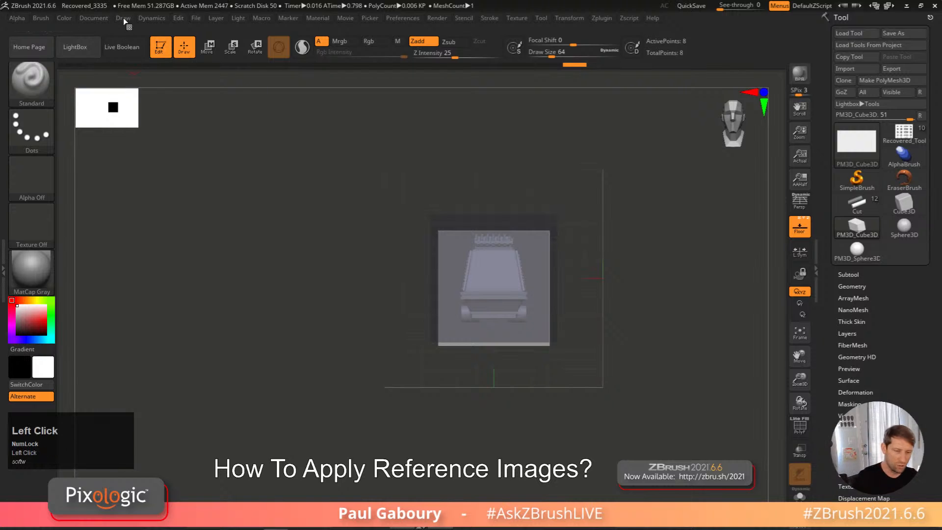
left_click_drag(223, 245, 230, 194)
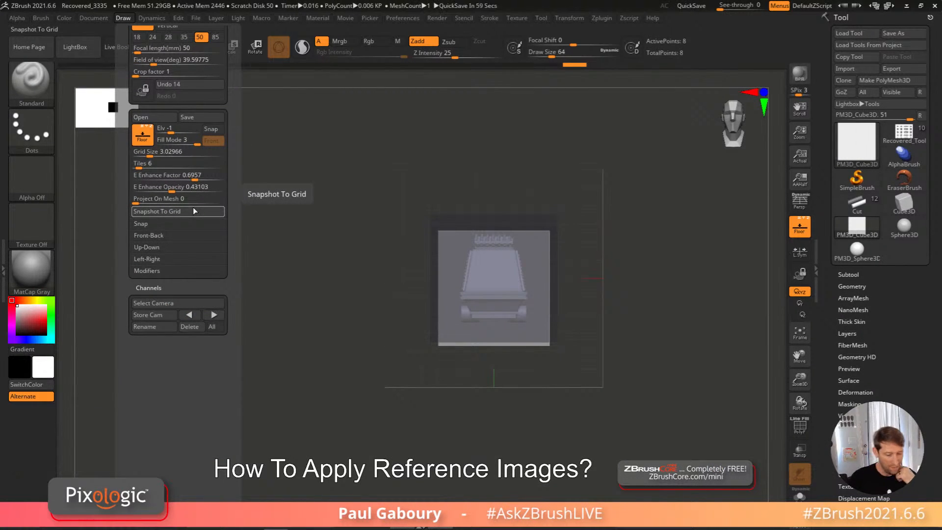
left_click(142, 223)
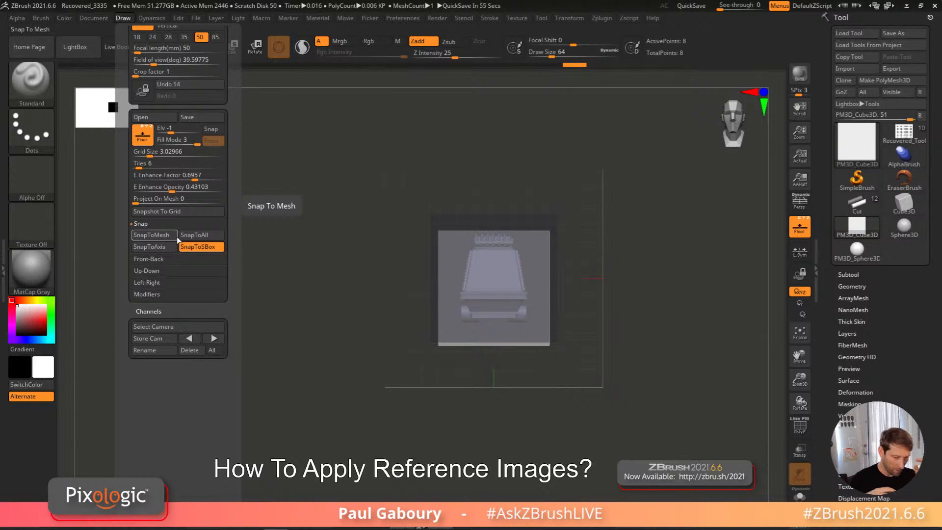
left_click(76, 46)
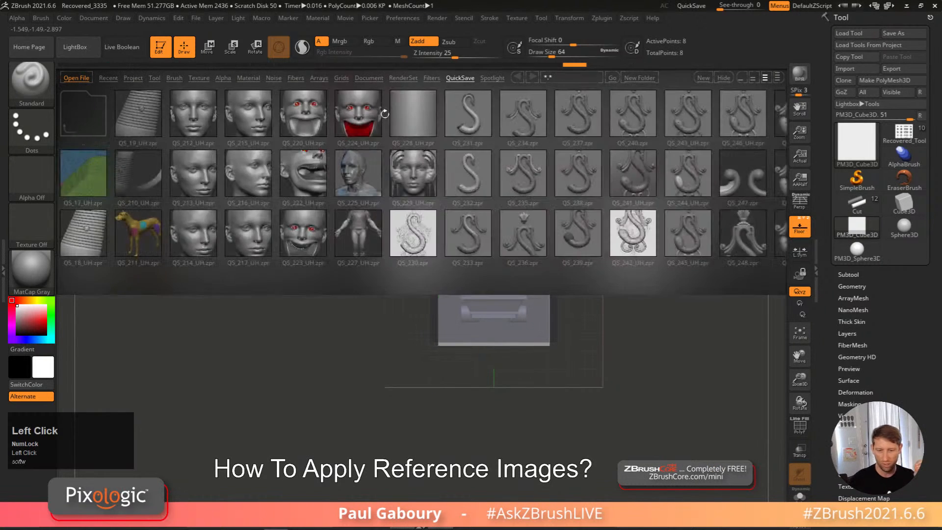
left_click(341, 77)
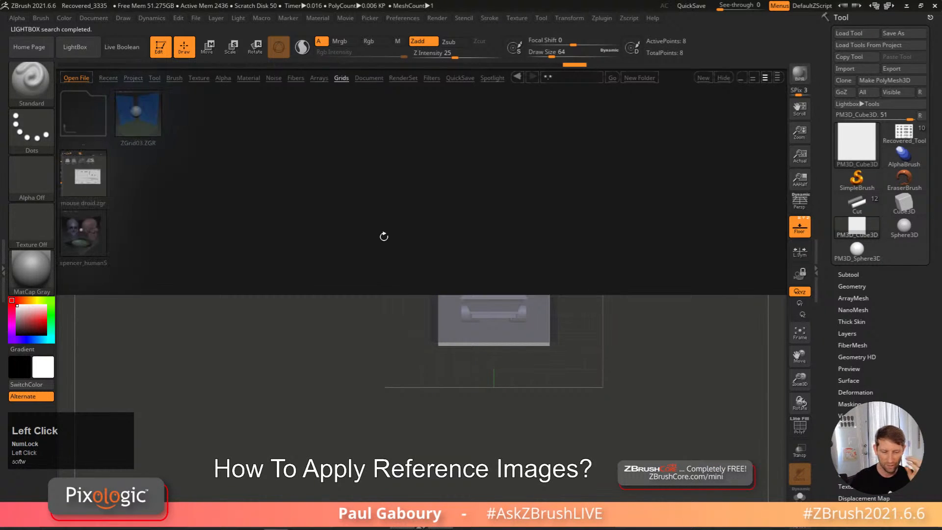
double_click(98, 175)
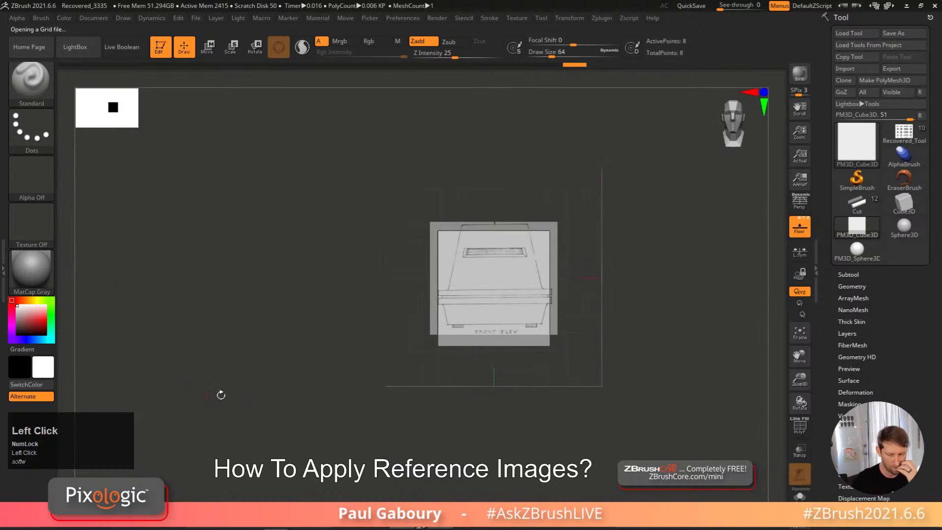
Step: Reposition the cube over the elevations, then mask its lower part and raise its top toward the drawn roofline
right_click_drag(593, 360, 617, 390)
key("w")
left_click_drag(416, 324, 419, 327)
right_click_drag(612, 369, 587, 342, "alt")
right_click_drag(586, 343, 637, 350, "shift")
left_click_drag(635, 407, 255, 341, "ctrl")
left_click_drag(438, 252, 437, 229)
Step: Use masks to move the cube's remaining faces onto the outline of the side elevation, and check the front elevation
left_click_drag(629, 401, 531, 190, "ctrl")
left_click_drag(501, 291, 496, 299)
left_click_drag(278, 446, 341, 197, "ctrl+alt")
left_click_drag(490, 291, 485, 291)
left_click_drag(633, 275, 660, 301, "ctrl")
left_click_drag(227, 201, 318, 232, "ctrl")
left_click_drag(424, 223, 425, 216)
mouse_move(611, 343)
right_mouse_down("ctrl")
mouse_move(608, 316)
mouse_move(616, 346)
mouse_move(604, 358)
right_mouse_up("ctrl")
mouse_move(604, 358)
right_mouse_down("alt")
mouse_move(586, 376)
mouse_move(579, 337)
right_mouse_up("alt")
key("q")
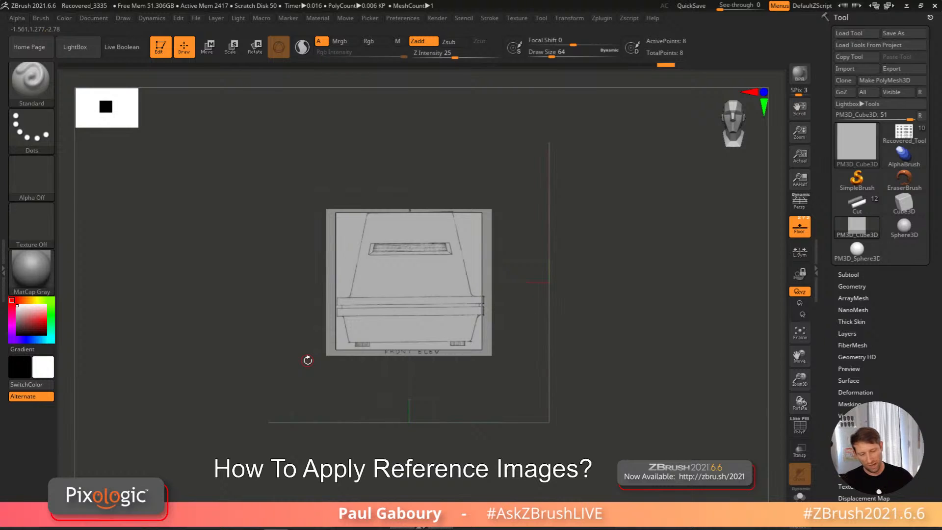
Step: View the block from the side, turn on its polyframe display and select the ZModeler brush
right_click_drag(308, 360, 648, 360)
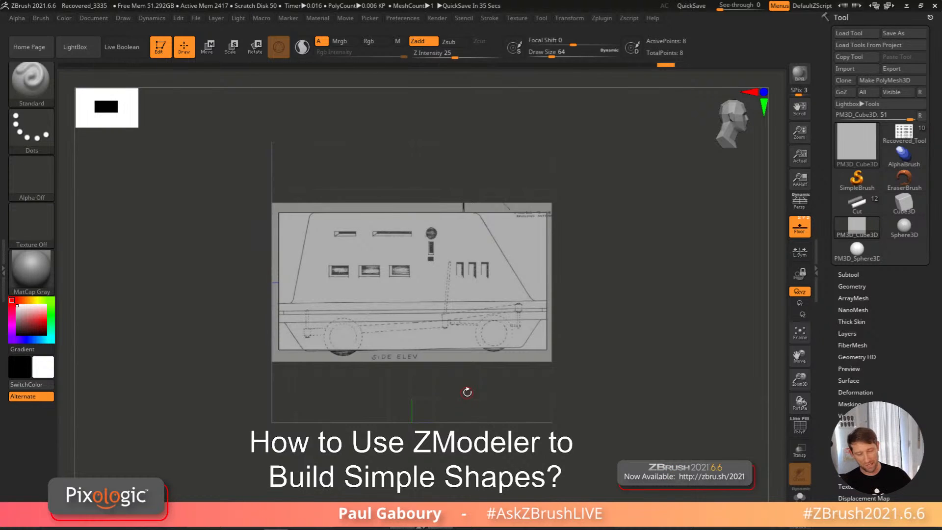
key("shift+f")
right_click_drag(632, 350, 614, 270)
key("b")
key("z")
key("m")
Step: Insert edge loops around the block along the horizontal rail lines of the side elevation
right_click_drag(574, 330, 586, 325, "alt")
left_click_drag(606, 314, 607, 320)
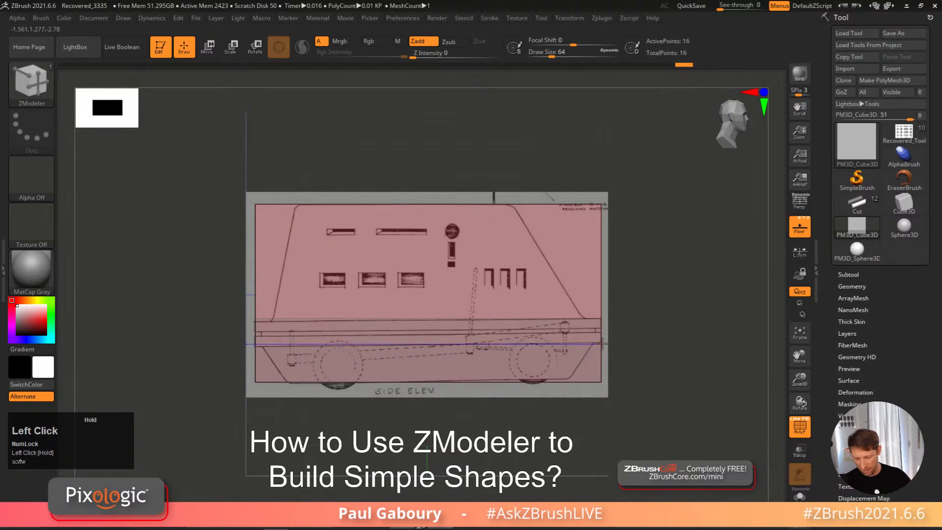
right_click_drag(673, 382, 596, 358)
left_click(637, 385, "ctrl")
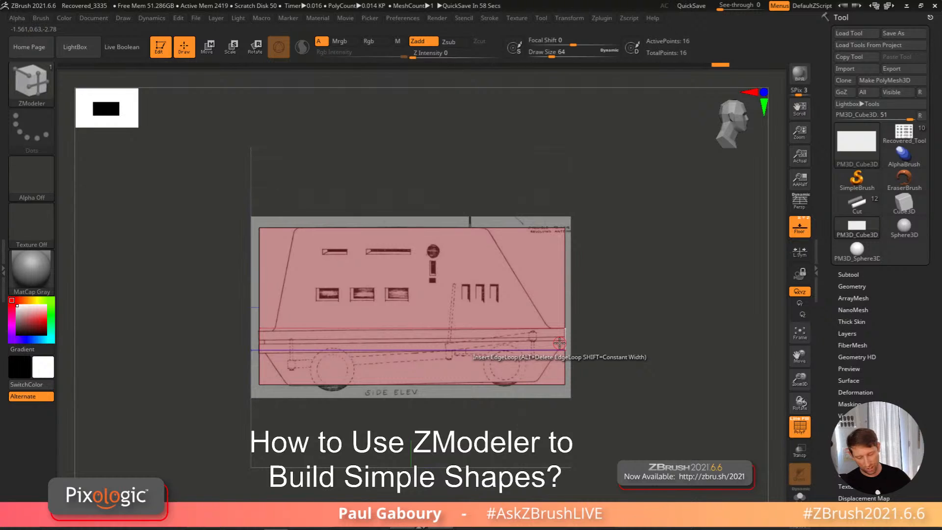
right_click_drag(356, 347, 660, 374)
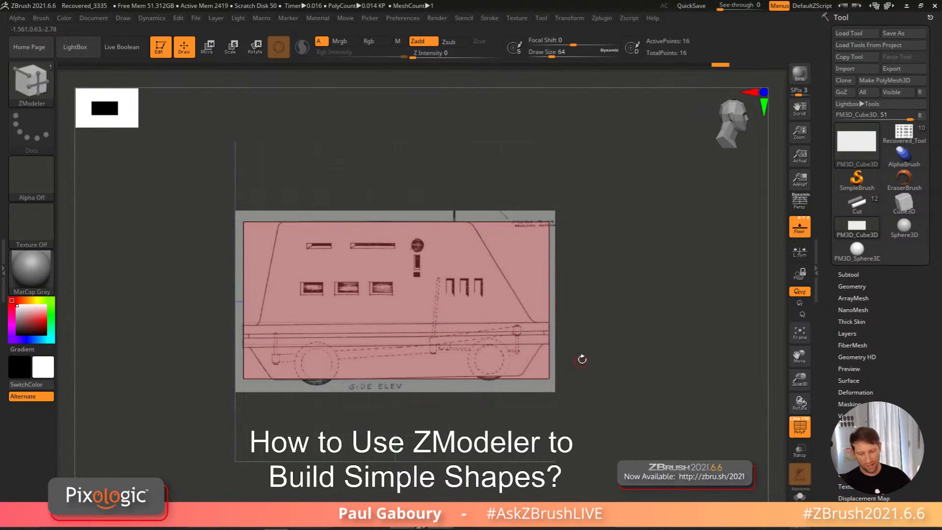
Step: Try to move the block's upper corner inward along the side elevation's slope using a mask, and undo the last changes
left_click(541, 156, "ctrl")
key("w")
left_click_drag(450, 289, 373, 335)
right_click_drag(523, 413, 572, 383, "alt")
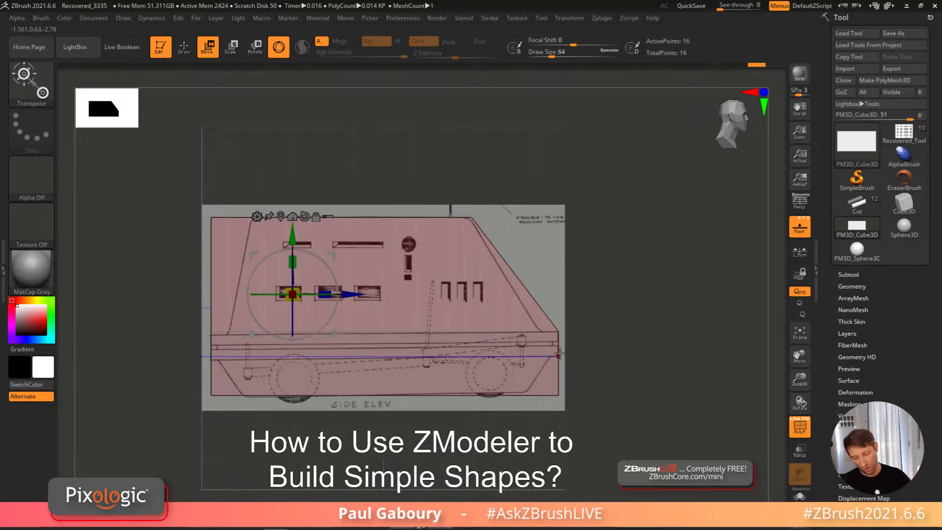
key("ctrl+z")
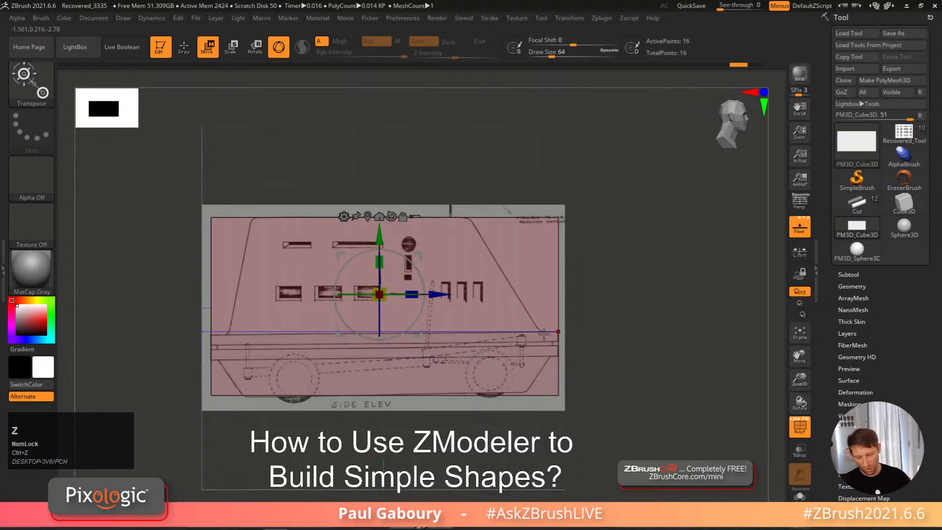
right_click_drag(582, 369, 598, 362, "alt")
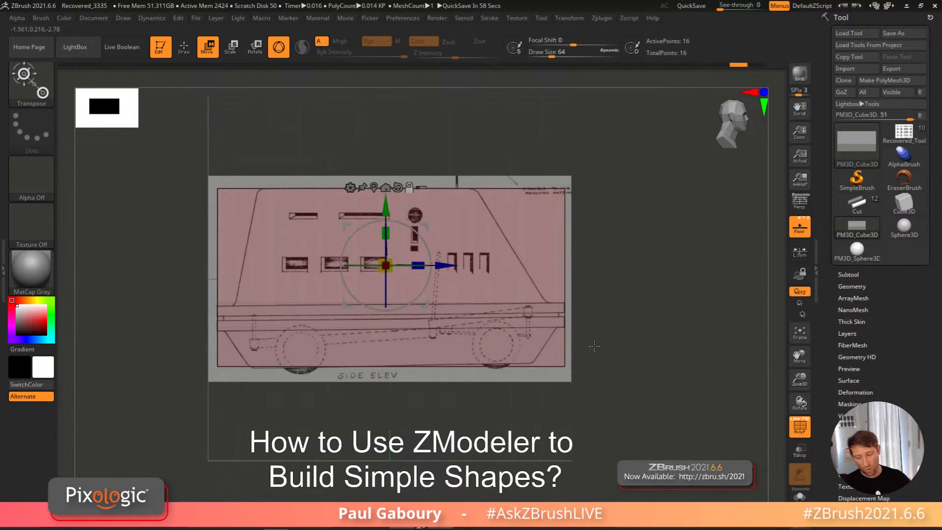
Step: Clear the mask and delete the inserted edge loops from the block
right_click_drag(604, 340, 550, 372)
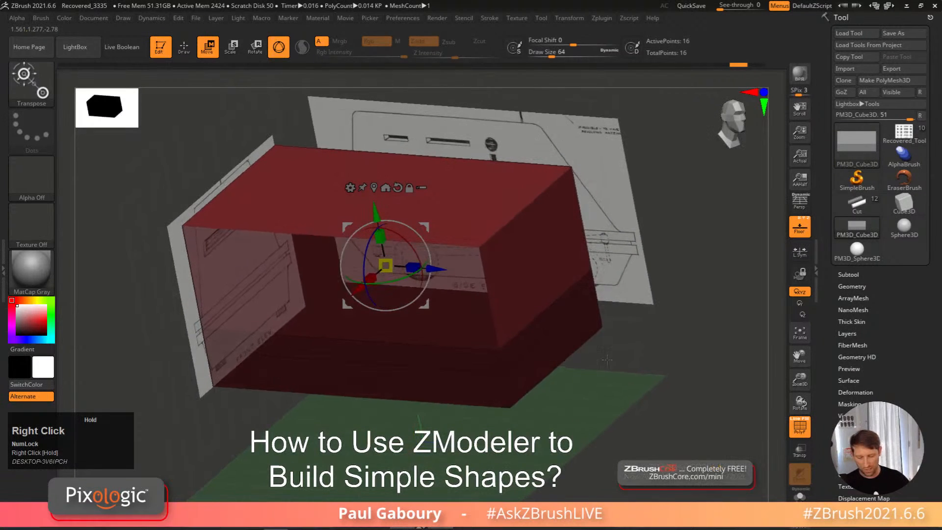
left_click(550, 372, "ctrl")
key("q")
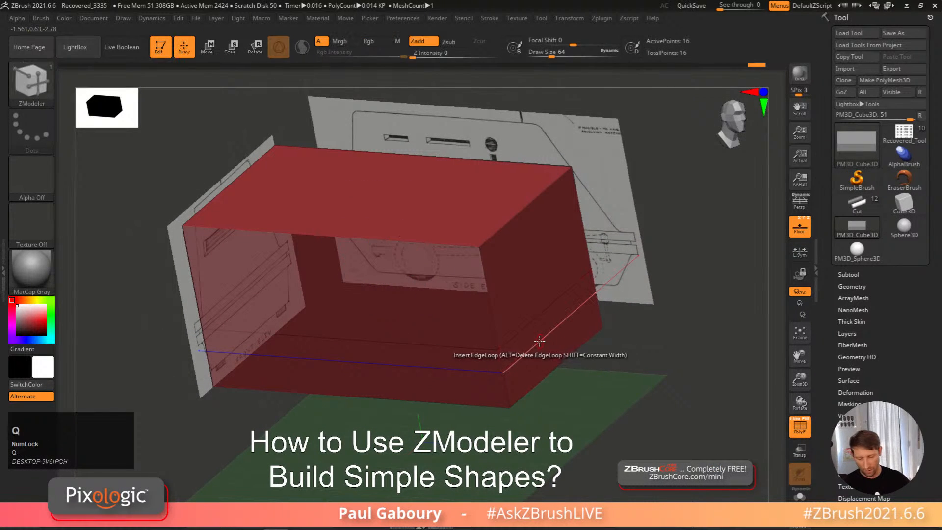
left_click(539, 326, "alt")
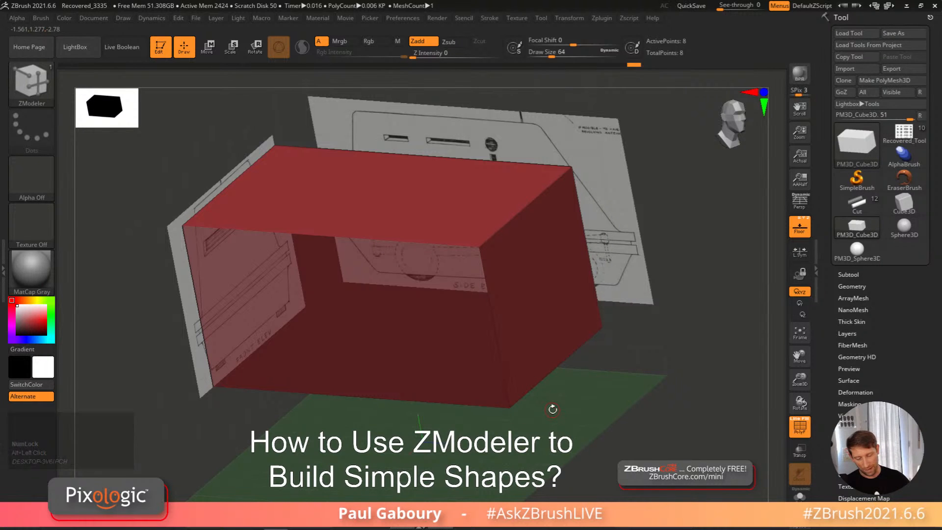
right_click_drag(553, 409, 583, 370, "shift")
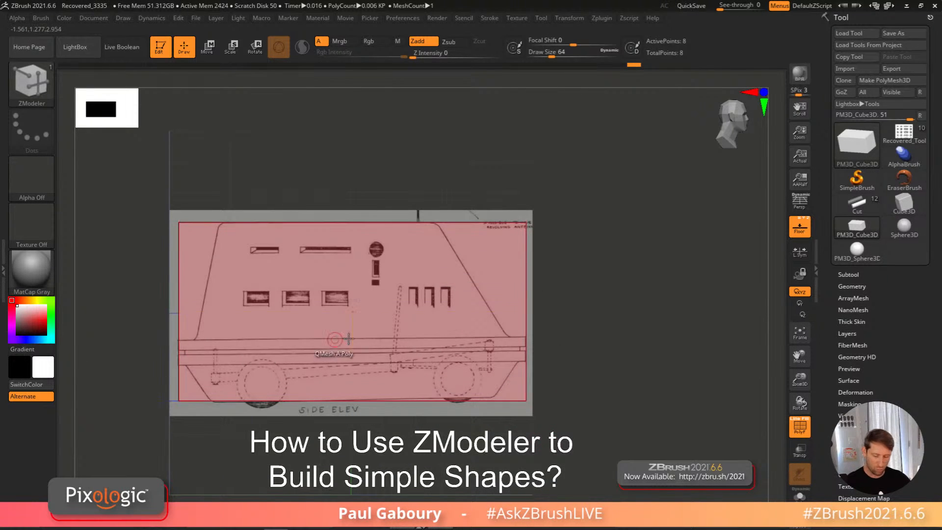
Step: Mask part of the block in side view and move its long-slope end inward to the roofline's corner
right_click_drag(301, 342, 650, 360)
left_click_drag(577, 440, 511, 172, "ctrl")
key("w")
left_click_drag(364, 318, 322, 346)
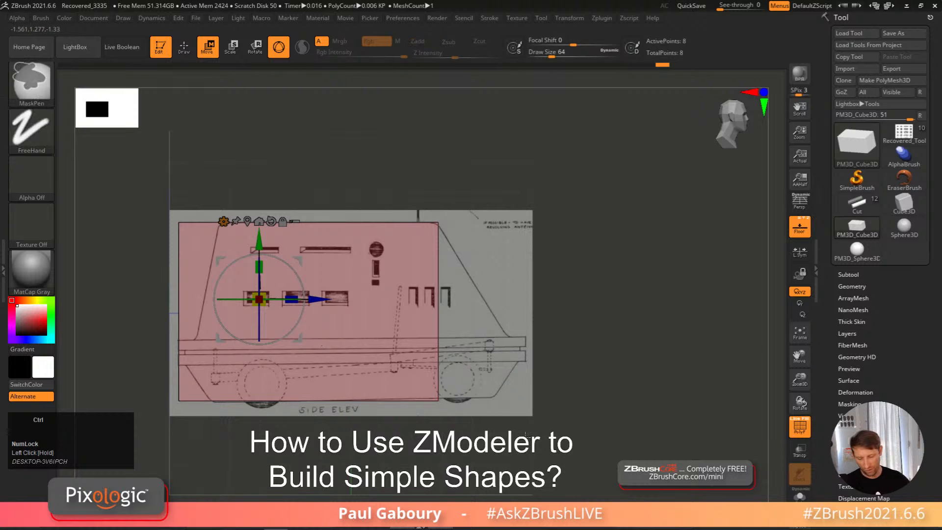
left_click(527, 437, "ctrl")
Step: Use masks to shift the block's corners so both ends slope along the droid body in the side elevation
mouse_move(532, 458)
left_mouse_down("ctrl")
mouse_move(425, 393)
mouse_move(400, 351)
mouse_move(377, 347)
mouse_move(428, 375)
left_mouse_up("ctrl")
right_click_drag(581, 359, 604, 369, "alt")
left_click(604, 369, "ctrl")
right_click_drag(218, 323, 320, 324, "alt")
left_click_drag(228, 170, 342, 268, "ctrl")
left_click_drag(551, 309, 591, 309)
right_click_drag(680, 334, 625, 304, "alt")
left_click(625, 305, "ctrl")
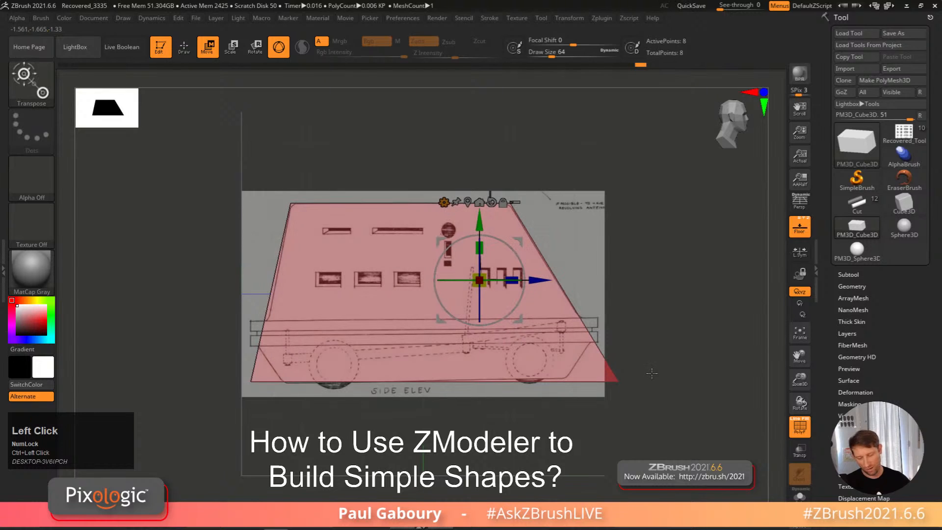
Step: Try inserting an edge loop along the bumper's lower line and moving the block's far lower corner inward to the chassis slope
key("q")
left_click_drag(593, 338, 596, 345)
left_click(664, 435, "ctrl")
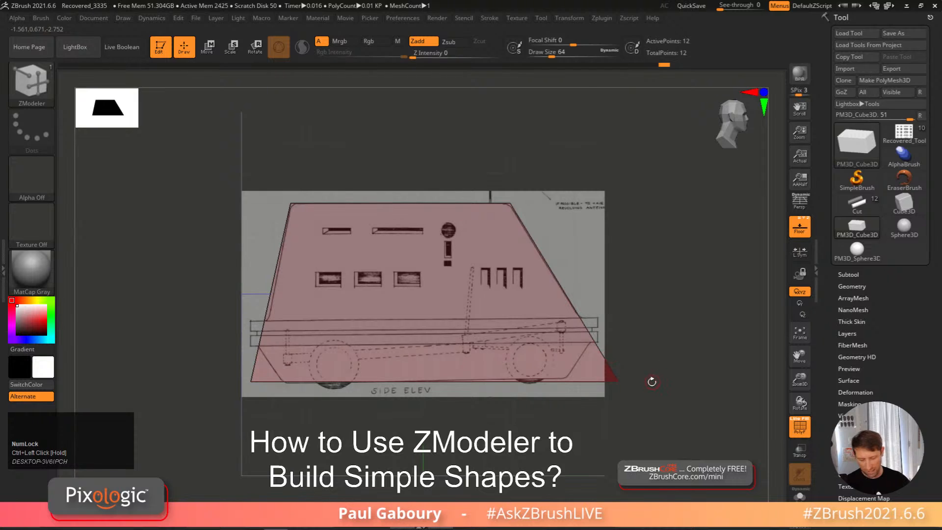
key("w")
left_click_drag(539, 282, 489, 297)
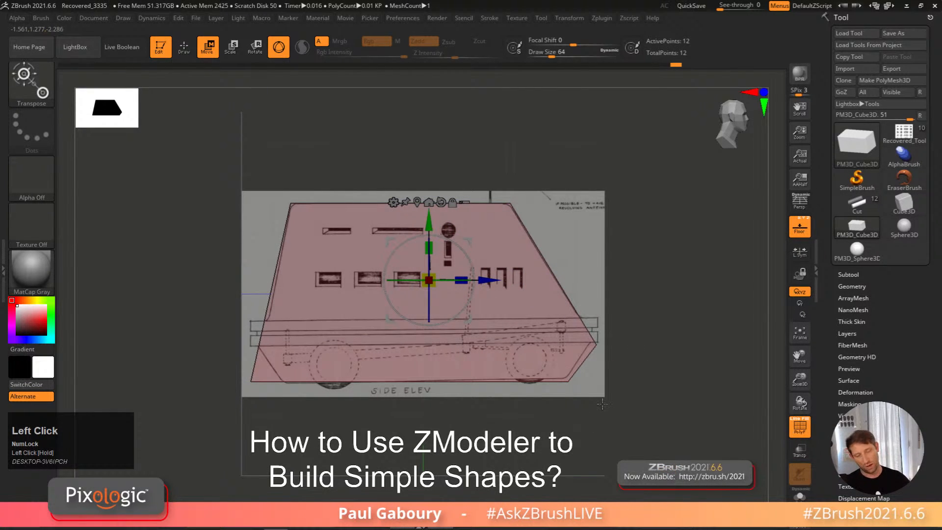
Step: Undo the slope edits back to the full rectangular block and clear its mask
key("ctrl+z")
key("ctrl+z")
key("ctrl+z")
key("ctrl+z")
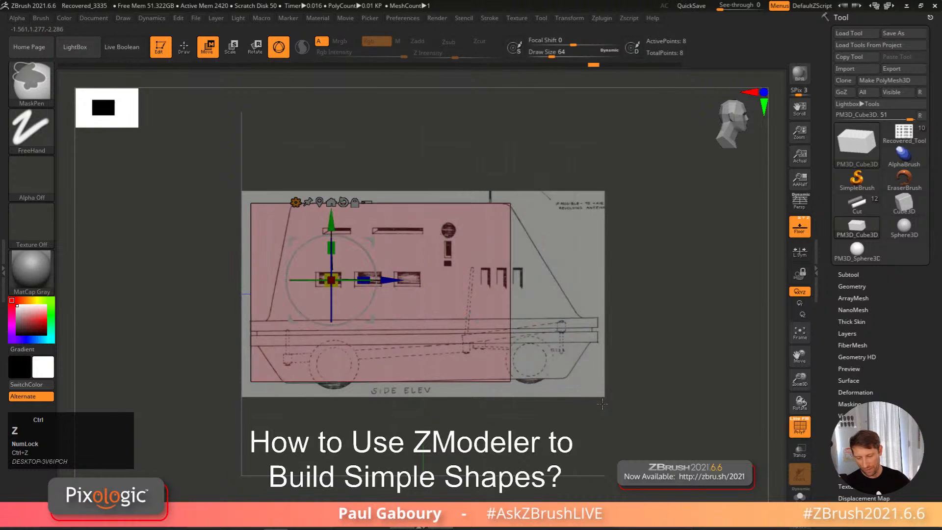
key("ctrl+z")
key("shift+f")
key("shift+f")
mouse_move(679, 349)
right_mouse_down()
mouse_move(672, 368)
mouse_move(664, 362)
right_mouse_up()
left_click_drag(664, 361, 652, 380, "ctrl")
Step: Insert two edge loops around the block along the bumper's upper and lower lines in side view
key("q")
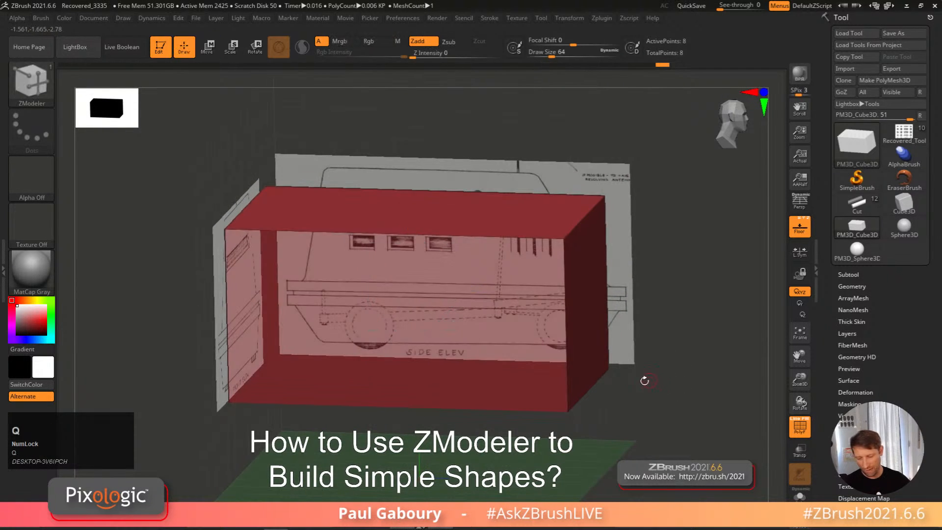
right_click_drag(652, 379, 631, 353, "shift")
left_click(590, 325)
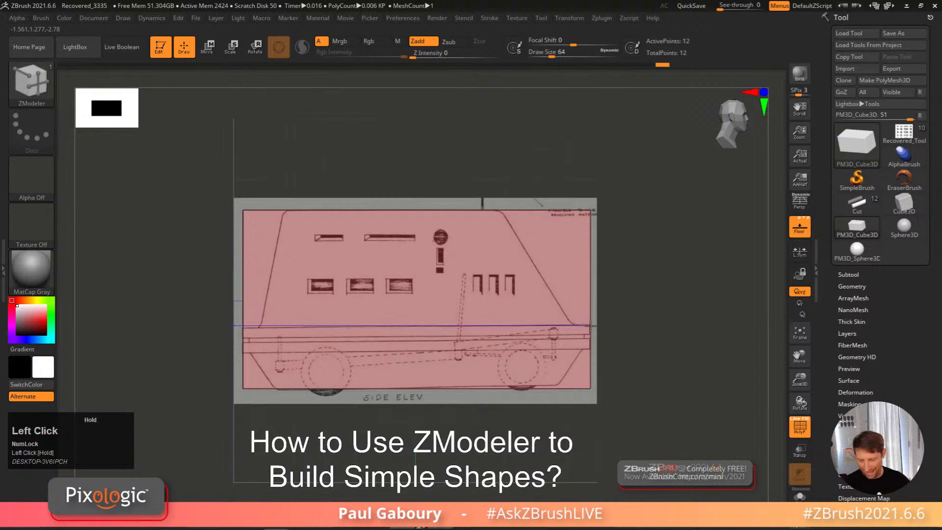
left_click_drag(591, 357, 591, 348)
Step: QMesh the block's top and bottom faces inward to the loops, leaving a slab at bumper height in the side elevation
right_click_drag(591, 349, 568, 278)
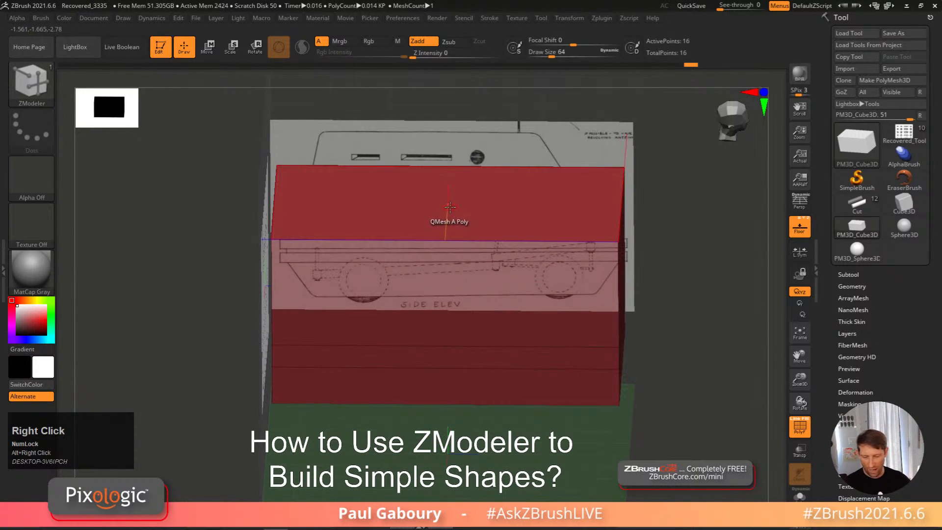
left_click_drag(450, 207, 449, 229)
right_click_drag(450, 229, 478, 410)
left_click_drag(472, 422, 492, 388)
right_click_drag(492, 387, 543, 431, "shift")
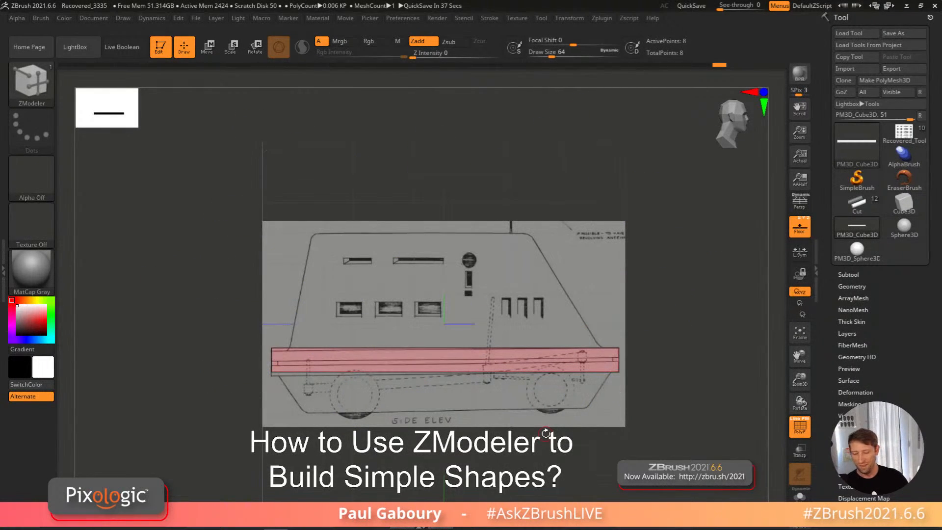
Step: Load the DemoSoldier model and turn off the floor grid and polyframe display
key("comma")
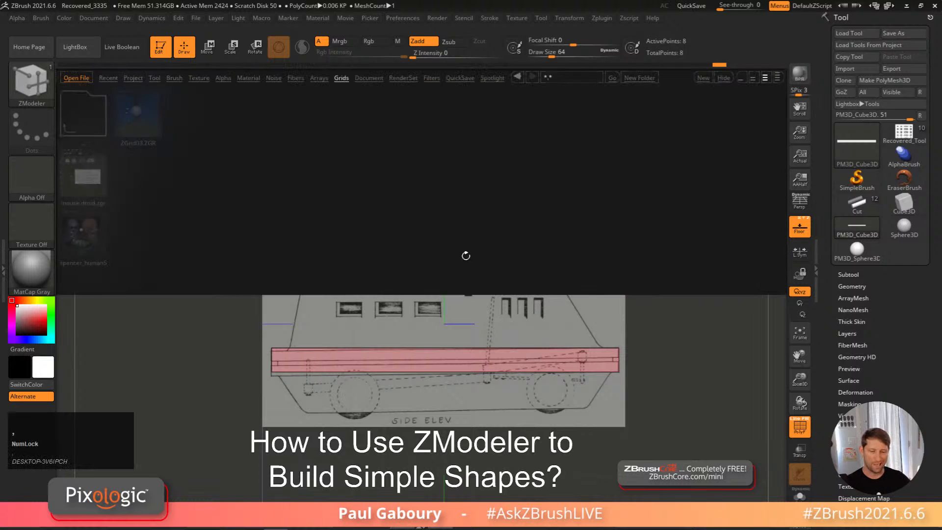
left_click(154, 78)
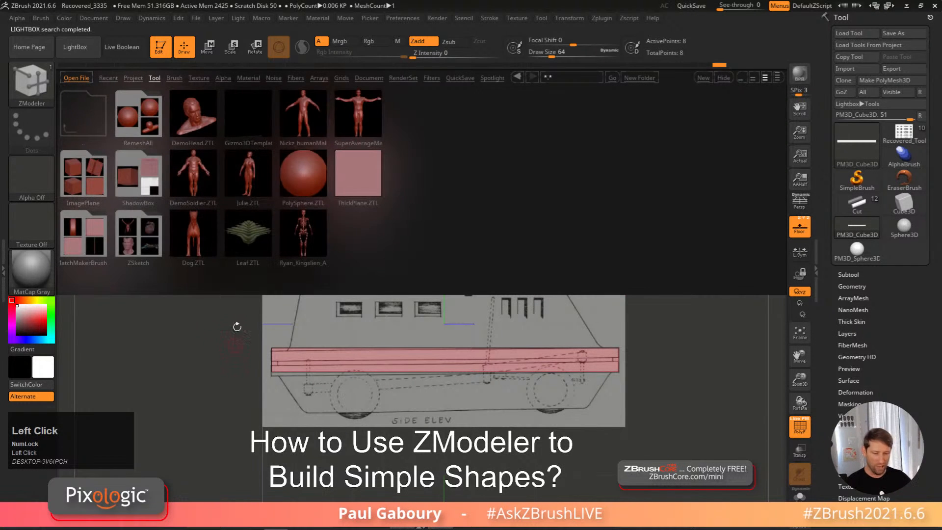
double_click(197, 179)
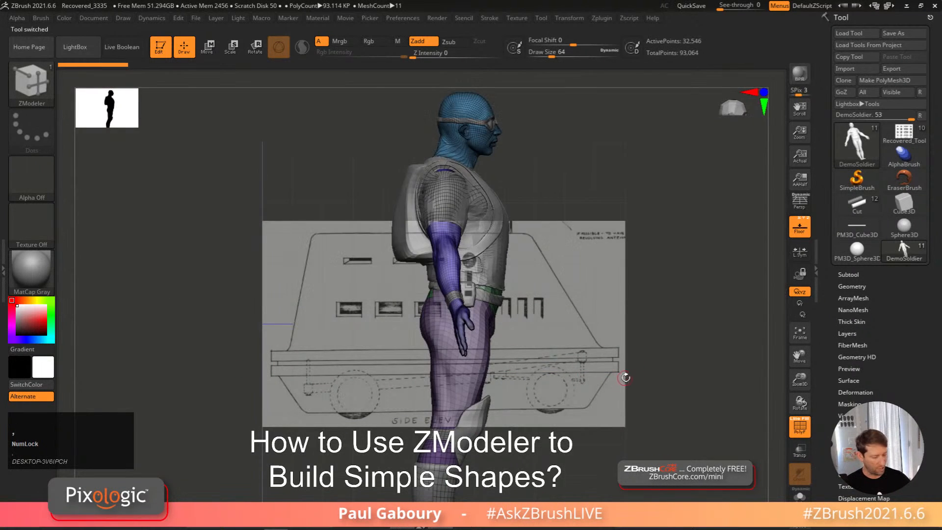
right_click_drag(624, 375, 601, 371)
left_click(800, 227)
right_click_drag(641, 336, 576, 359, "alt")
key("shift+f")
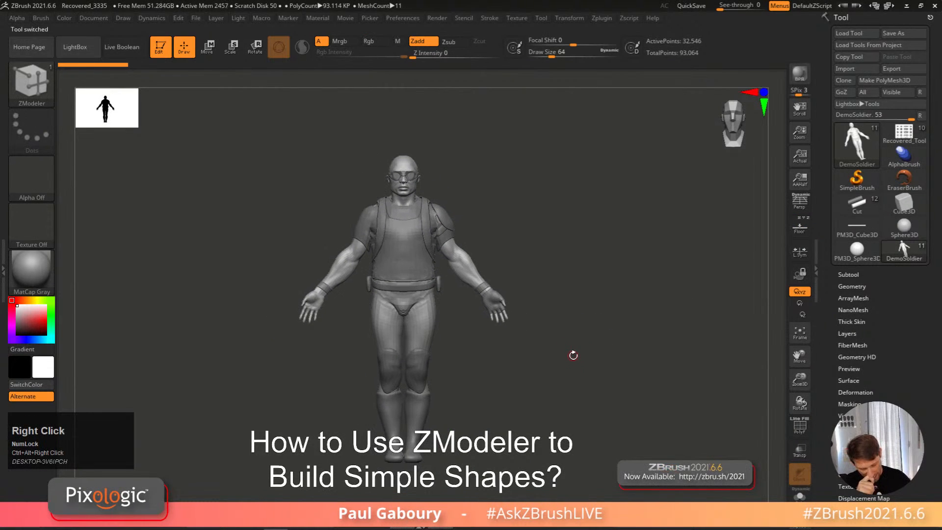
Step: Make the soldier's glove the active subtool and centre the move gizmo on it
left_click(495, 303, "alt")
key("w")
right_click_drag(540, 374, 541, 379, "ctrl")
left_click_drag(443, 348, 549, 340, "alt")
right_click_drag(550, 339, 604, 386, "ctrl")
left_click(499, 223)
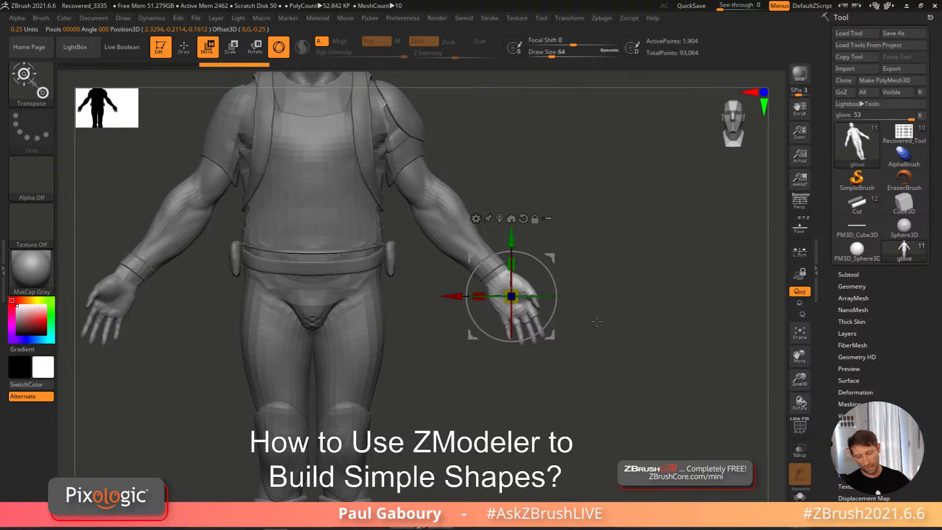
Step: Turn on transforming all selected subtools, try transforming the whole soldier from the glove's gizmo, and undo it
left_click(547, 218)
left_click_drag(569, 315, 505, 308)
key("ctrl+z")
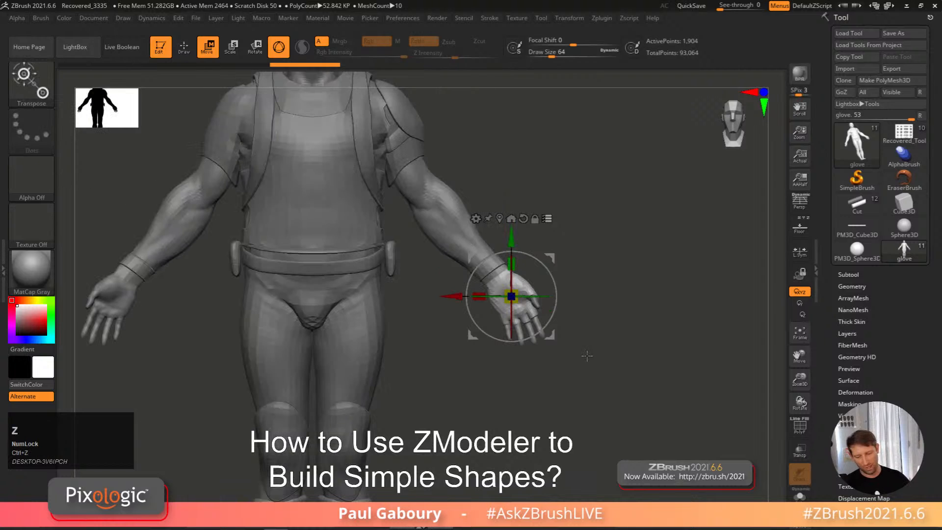
Step: Activate the vest subtool, try transforming the whole soldier from the vest's gizmo, and undo it
left_click(348, 220, "alt")
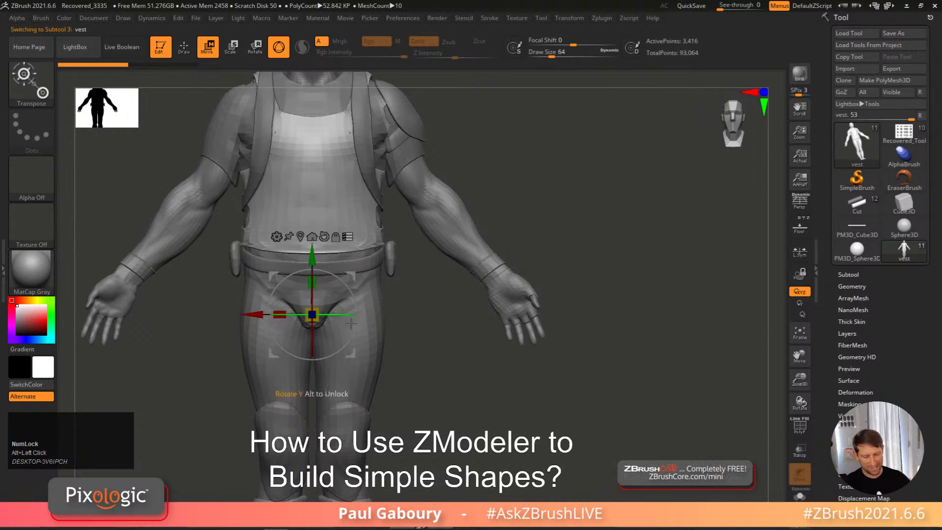
left_click_drag(346, 343, 454, 329)
key("ctrl+z")
Step: Make the glove active again and recentre the gizmo on it with the whole soldier in view
right_click_drag(479, 374, 494, 351, "ctrl+alt")
left_click(527, 290, "alt")
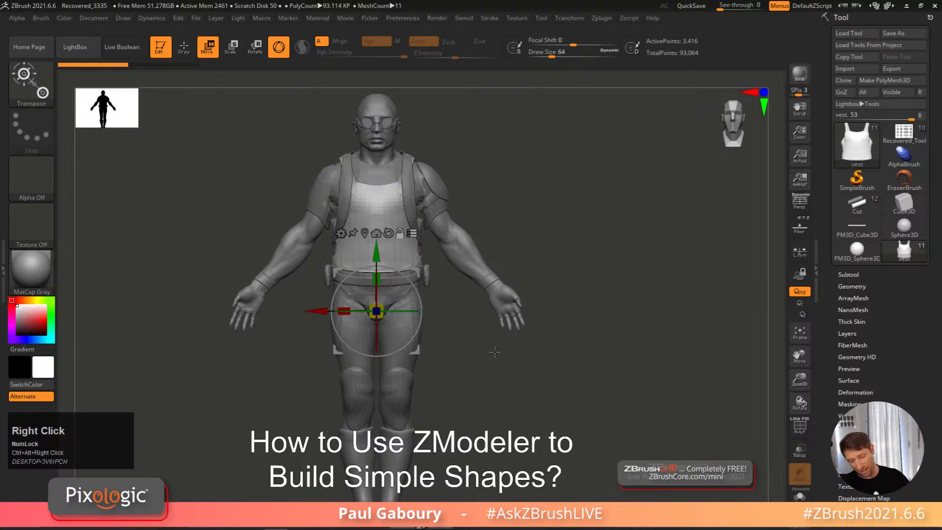
left_click(515, 222)
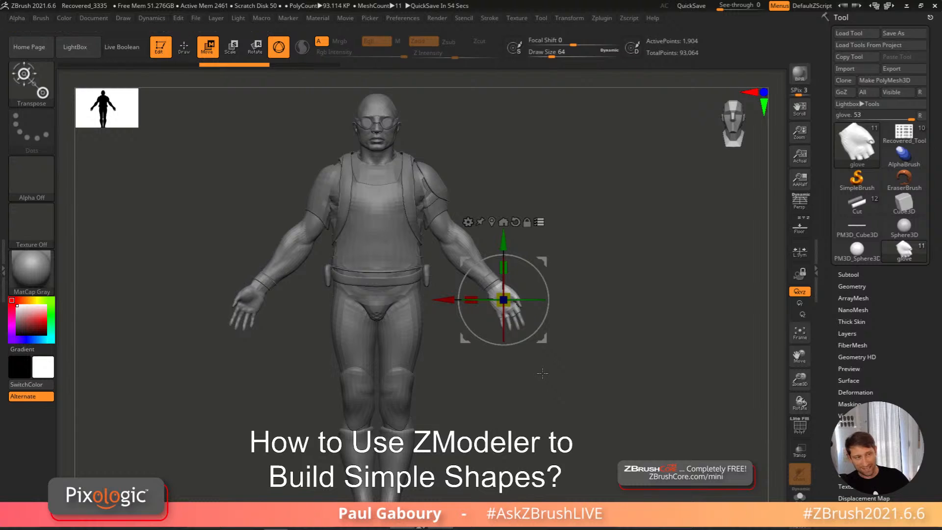
Step: Limit the group transform selection to the soldier's vest and the neighbouring torso gear
key("ctrl+shift")
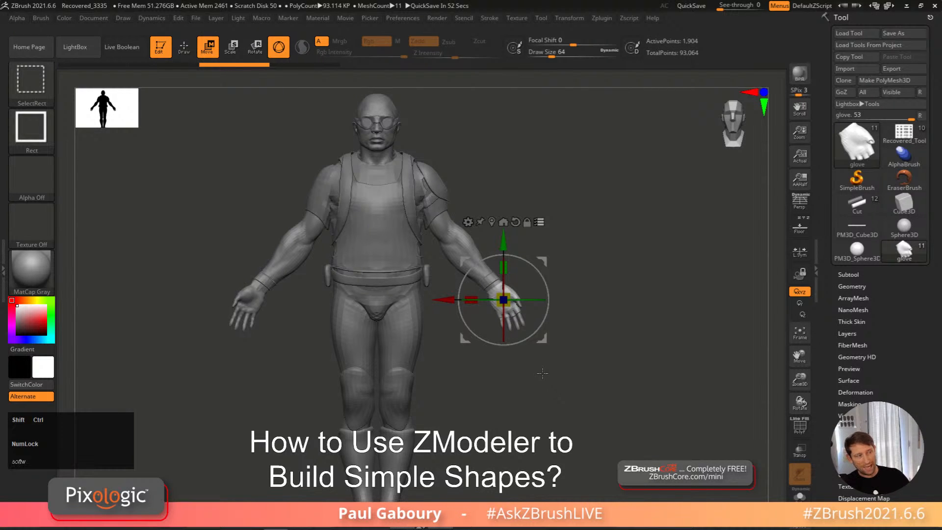
key("ctrl")
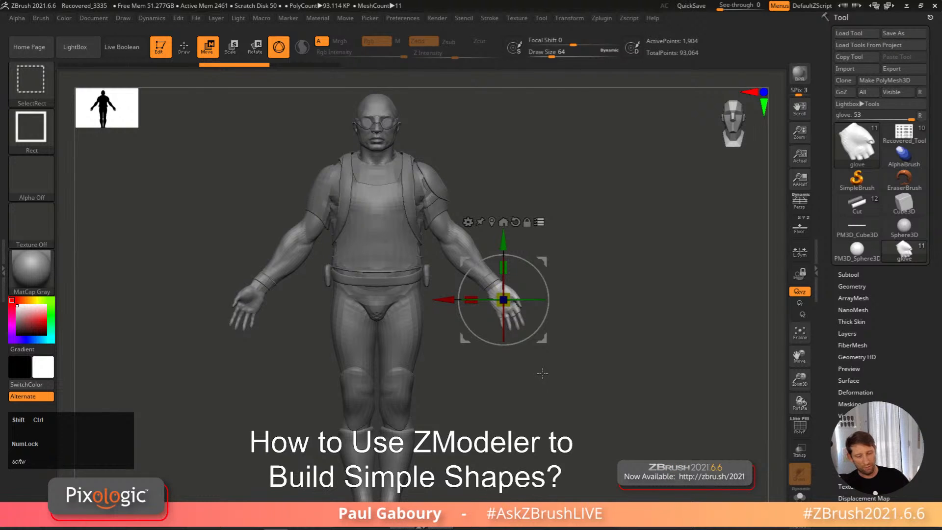
left_click(406, 265, "ctrl+shift")
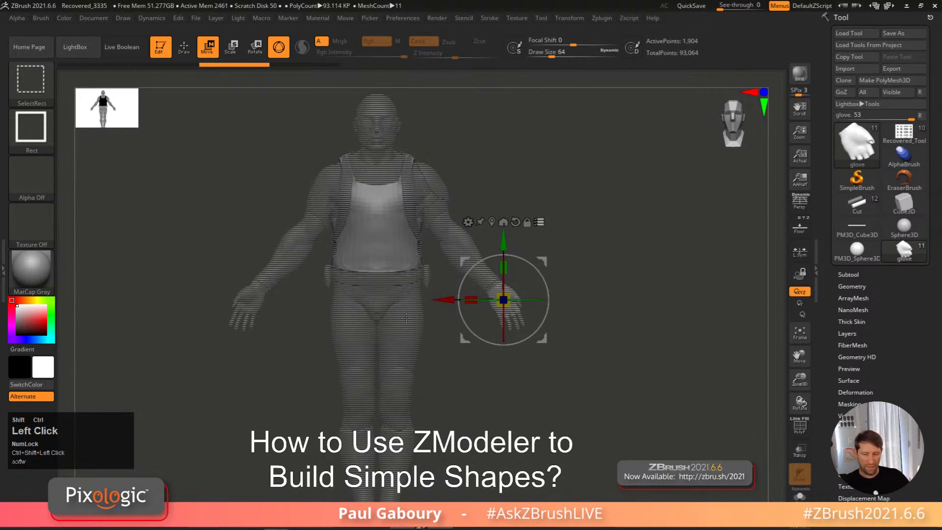
left_click(395, 171, "ctrl+shift")
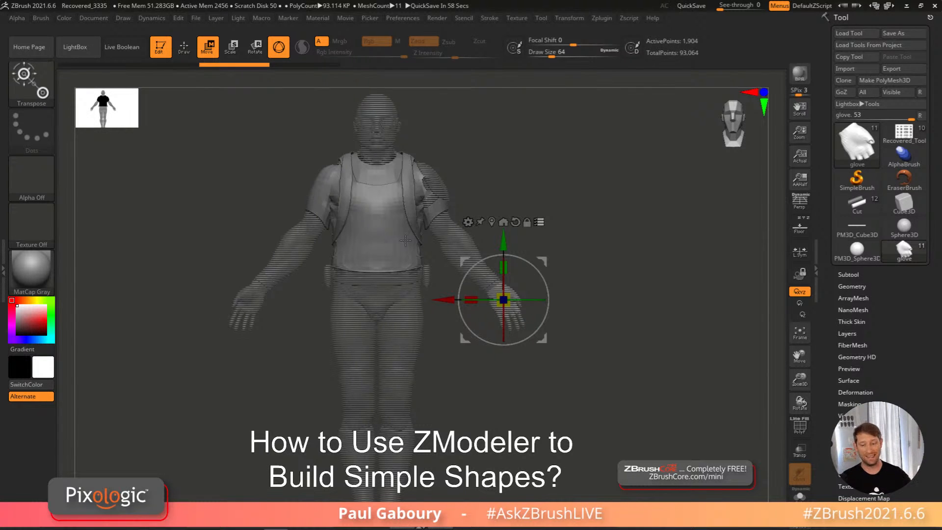
Step: Try rotating and moving only the selected torso pieces from the glove's gizmo, and undo the transforms
left_click_drag(546, 312, 544, 340)
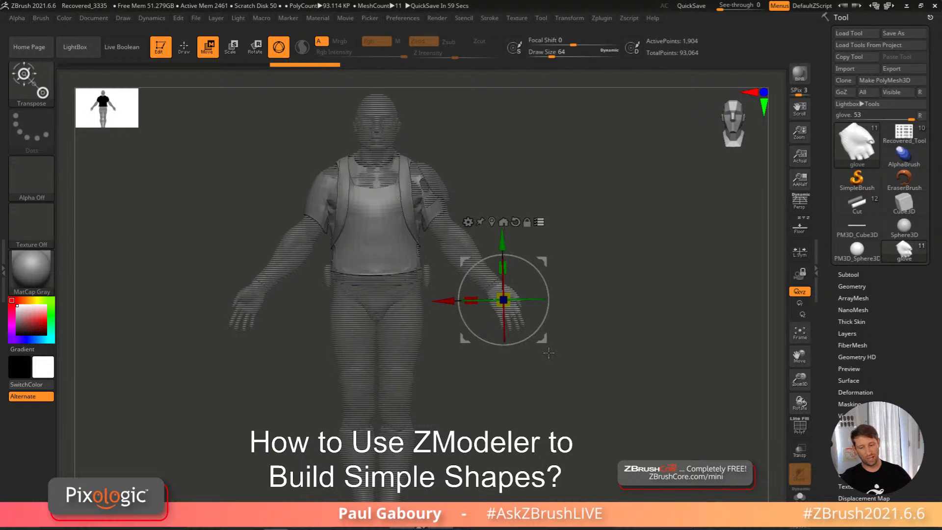
left_click_drag(542, 339, 616, 350)
key("ctrl+z")
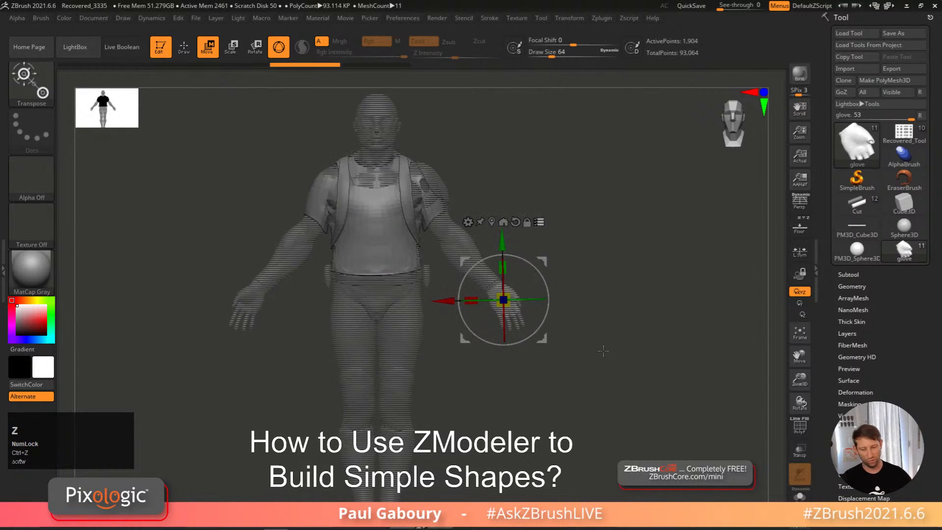
left_click_drag(542, 338, 511, 304)
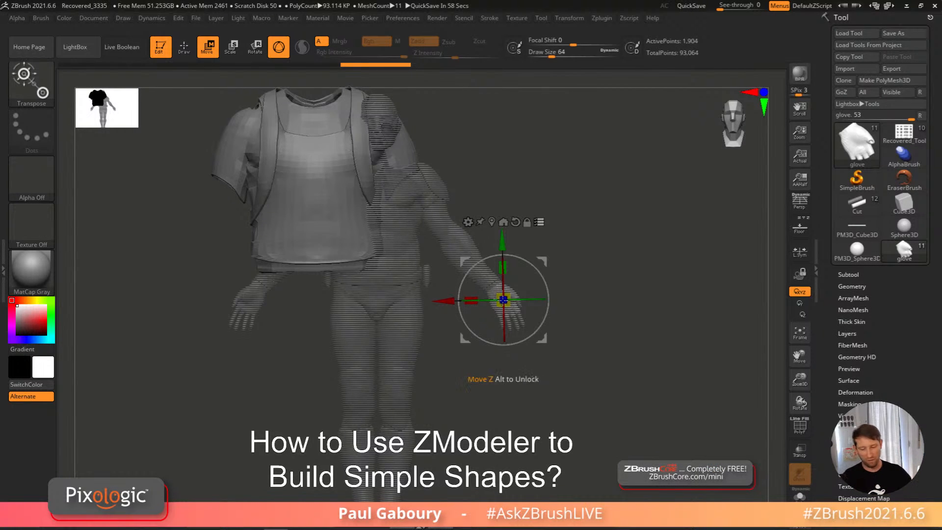
key("ctrl+z")
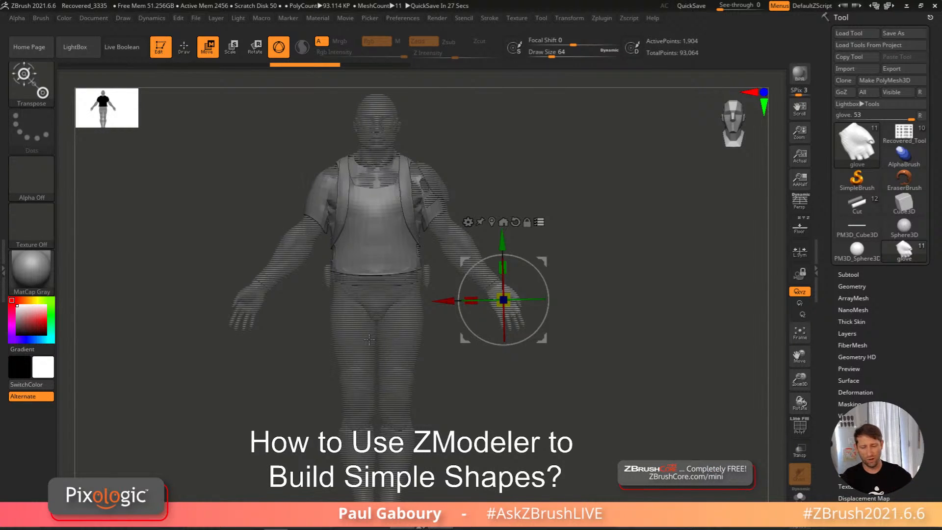
Step: Turn off multi-subtool transforming and try switching the active subtool between the vest, leg and glove
left_click(562, 345)
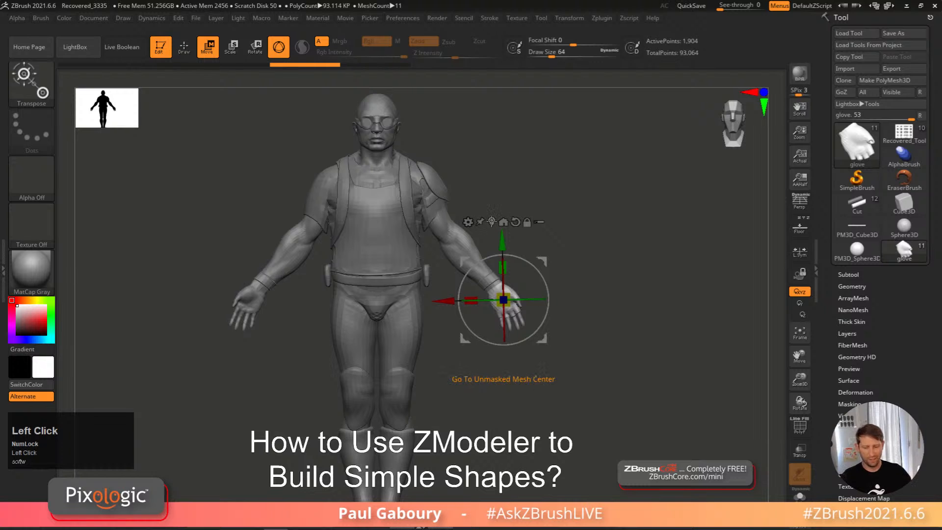
left_click(408, 250, "alt")
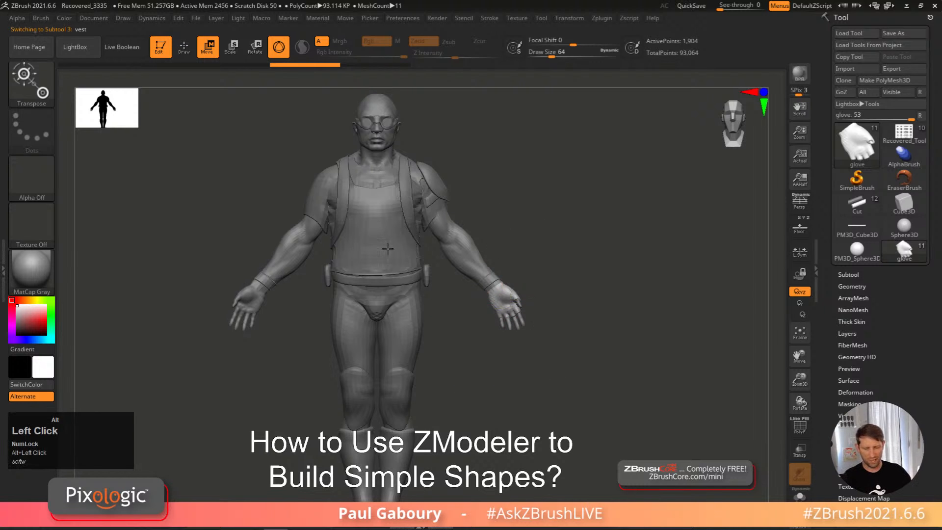
left_click(411, 383, "alt")
left_click(510, 301)
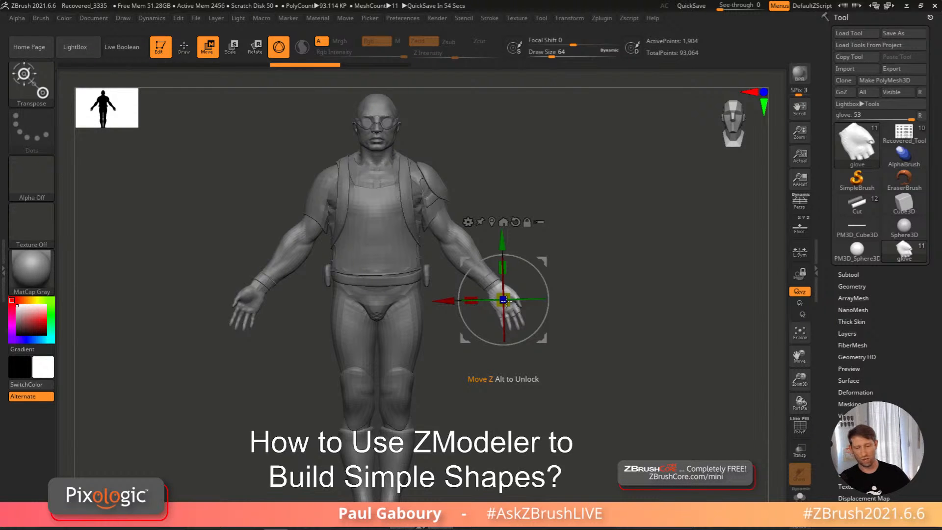
Step: Show the floor and reference grids again and examine the soldier's feet and scale against the floor plane
left_click(803, 233)
right_click_drag(618, 392, 571, 386, "ctrl")
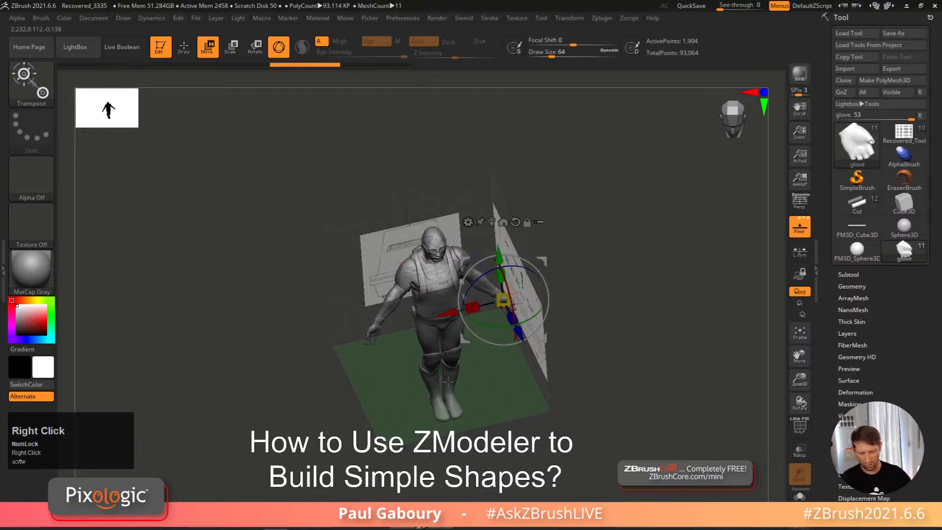
key("q")
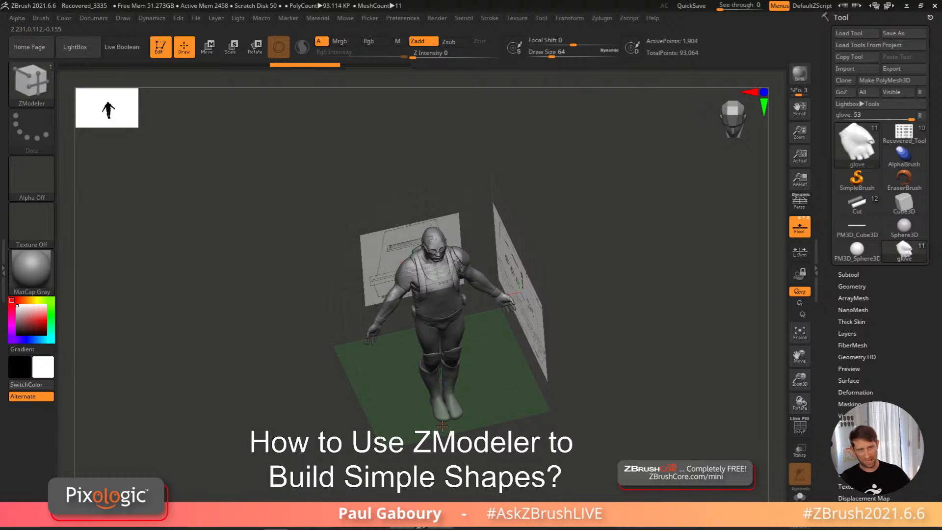
right_click_drag(529, 439, 499, 310, "alt")
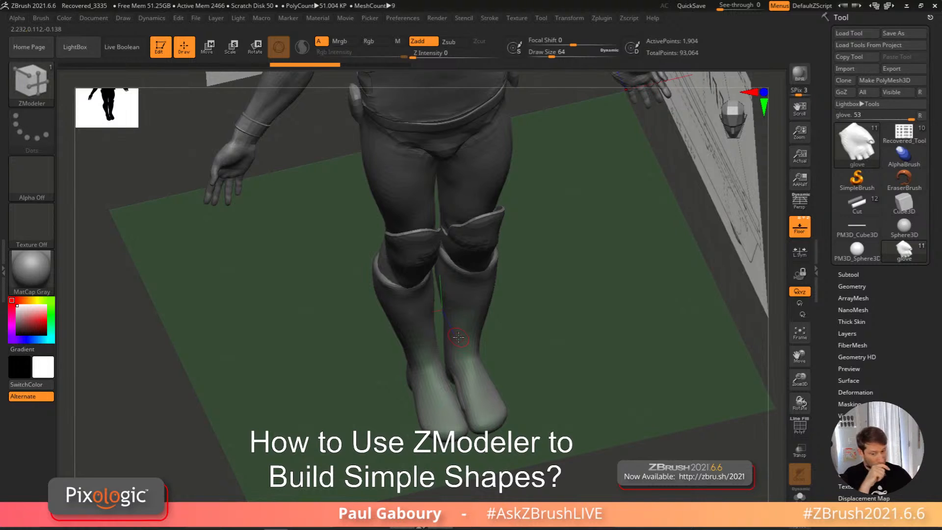
right_click_drag(578, 384, 476, 405, "ctrl")
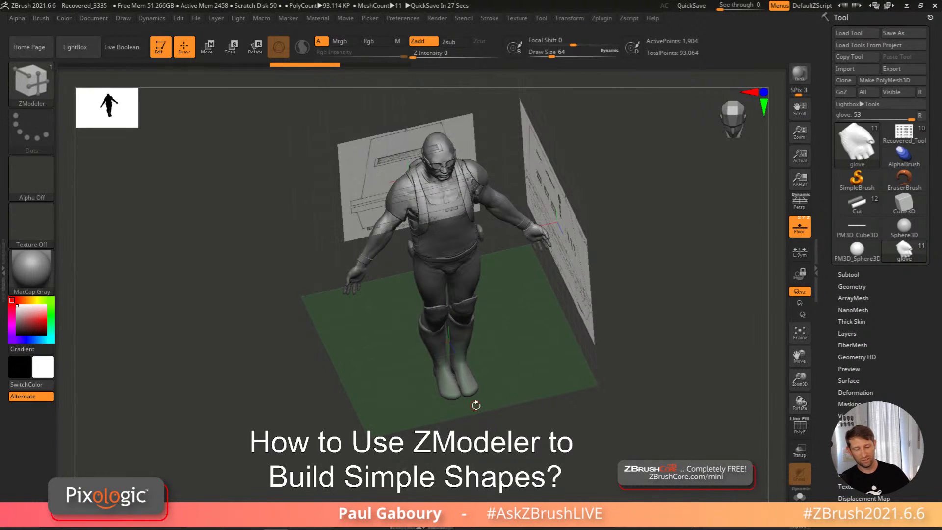
right_click_drag(585, 365, 617, 322)
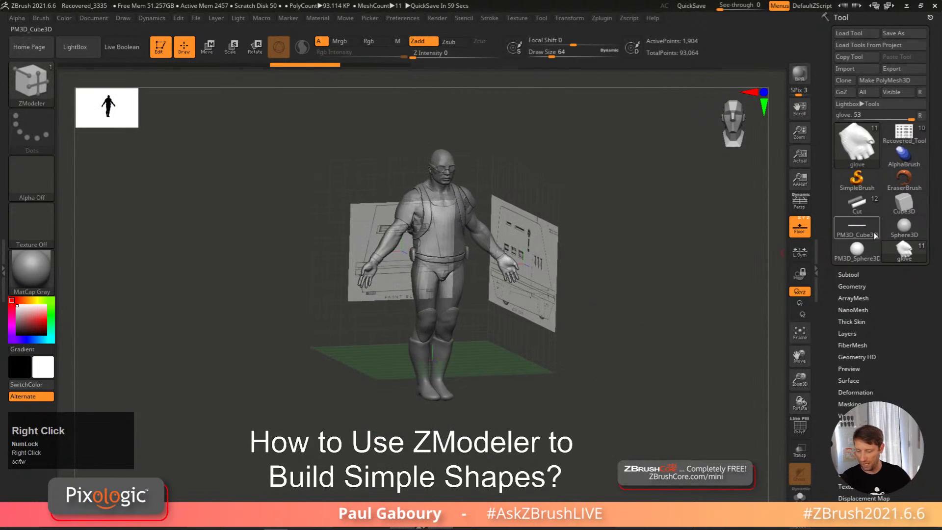
Step: Switch past the finished droid model to the PM3D_Cube3D slab and view it at an angle against the reference grids
mouse_move(865, 221)
left_click(858, 205)
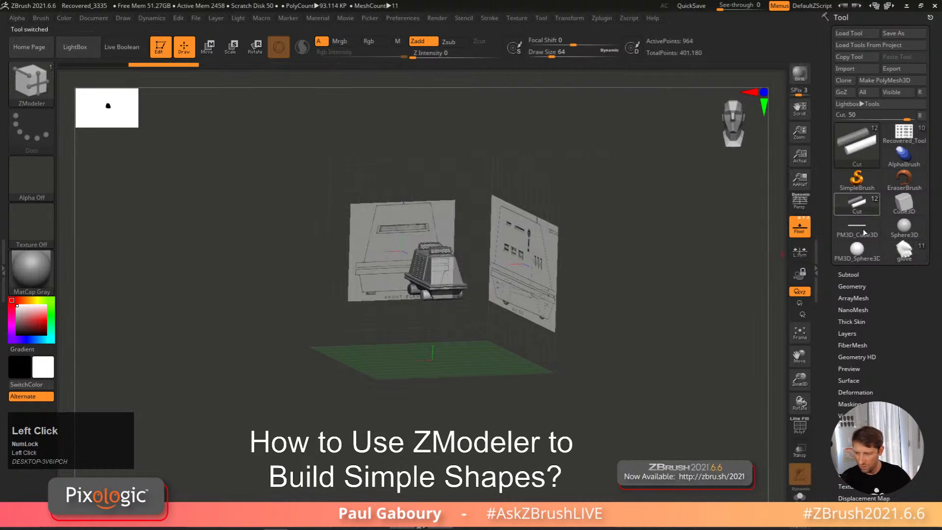
left_click(851, 229)
right_click_drag(623, 343, 637, 332, "shift")
mouse_move(504, 335)
right_mouse_down("alt")
mouse_move(591, 336)
mouse_move(570, 334)
right_mouse_up("alt")
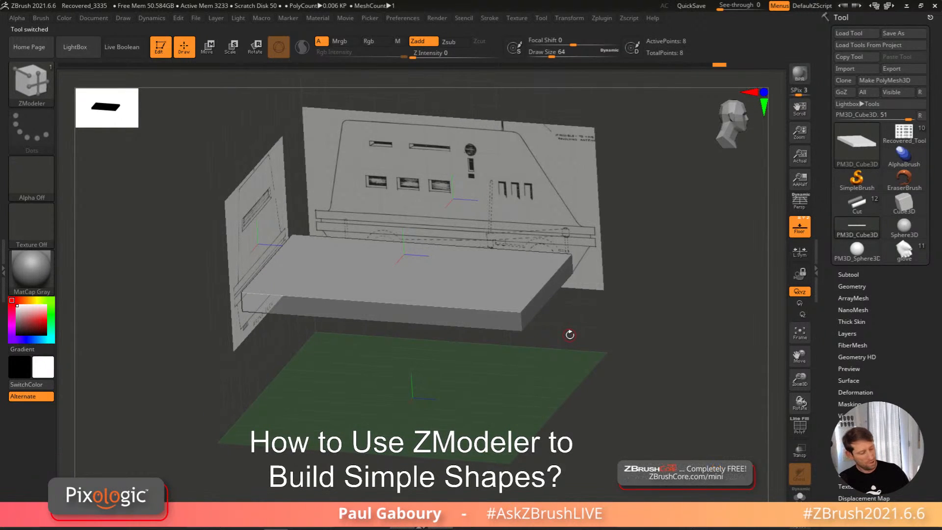
key("shift")
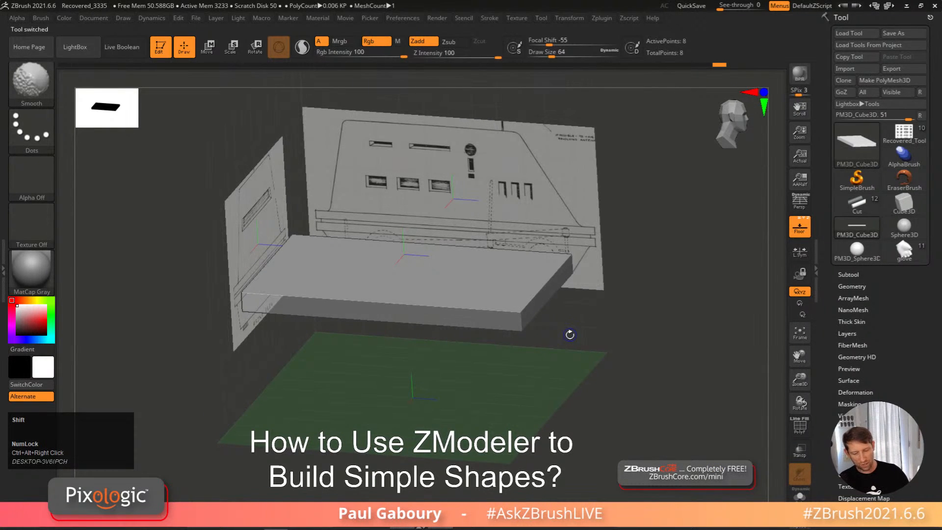
Step: Show the slab's polygroups and inset its upper face as a single poly with the ZModeler Inset action
key("shift+f")
right_click_drag(567, 330, 435, 249)
key("space")
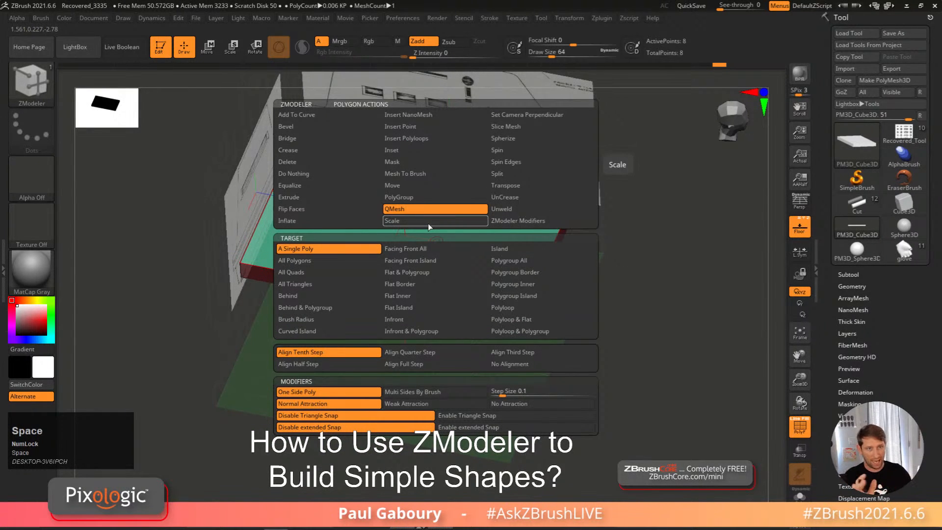
left_click(408, 151)
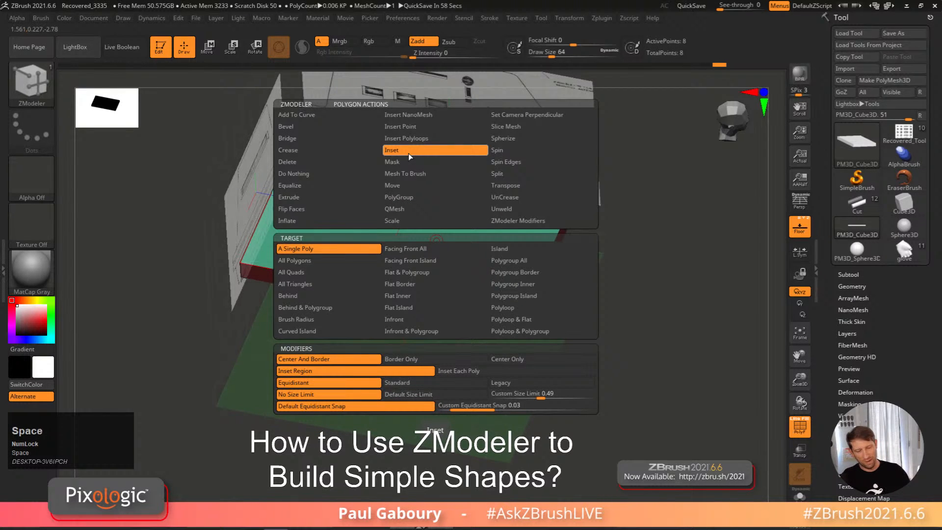
left_click(430, 256)
left_click_drag(430, 256, 420, 247)
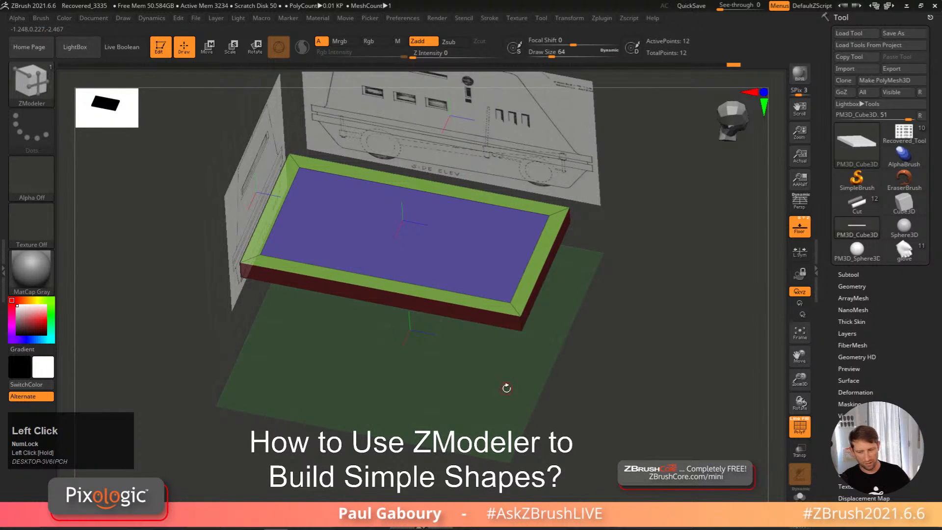
Step: Inset the slab's underside by the same amount as its upper face
right_click_drag(506, 388, 379, 424)
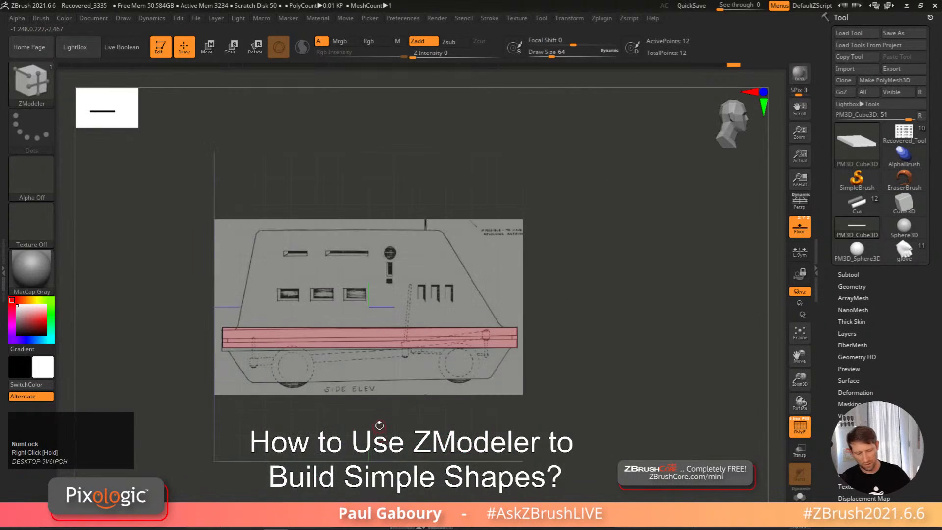
right_click_drag(507, 398, 464, 358)
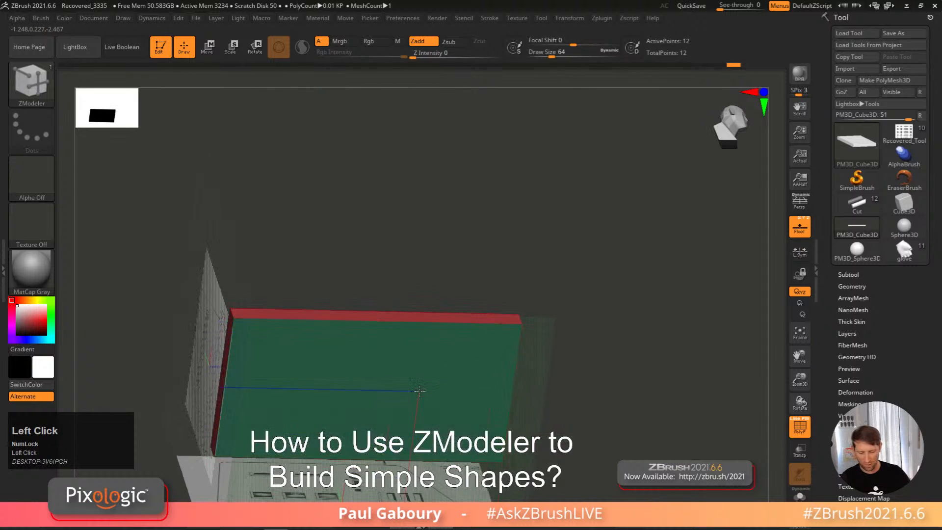
left_click(428, 391)
right_click_drag(605, 383, 537, 390, "ctrl")
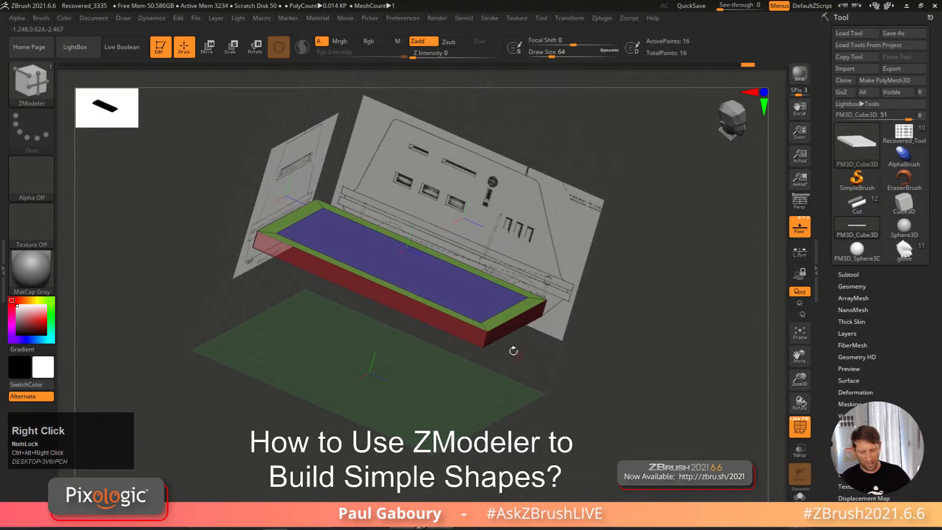
Step: QMesh the inset faces above and below the slab with the Polygroup All target, up to the elevation's roof height
key("space")
left_click(407, 208)
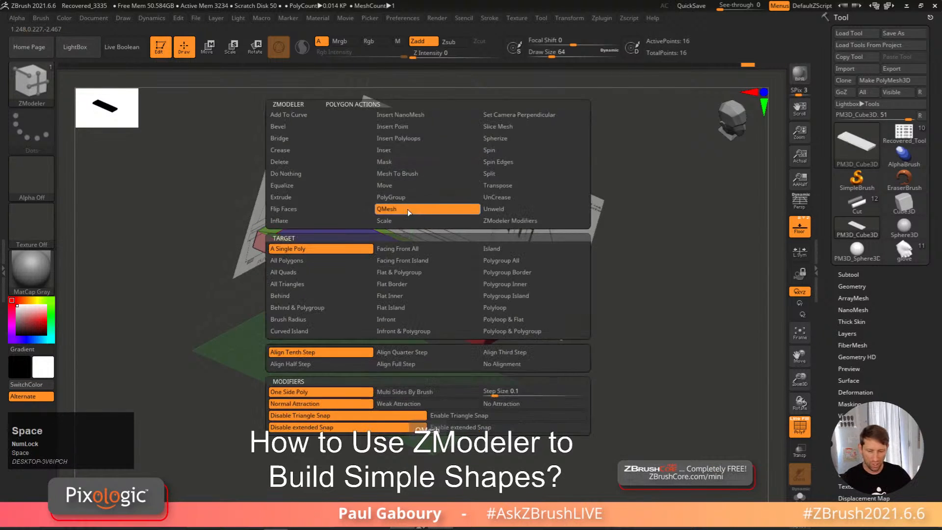
left_click(528, 261)
left_click_drag(439, 280, 471, 205)
Step: In side view, leave only the body's upper front corner unmasked and move it back onto the elevation's sloped front line
right_click_drag(472, 205, 569, 290, "shift")
mouse_move(253, 179)
left_mouse_down("ctrl")
mouse_move(303, 219)
mouse_move(604, 278)
left_mouse_up("ctrl")
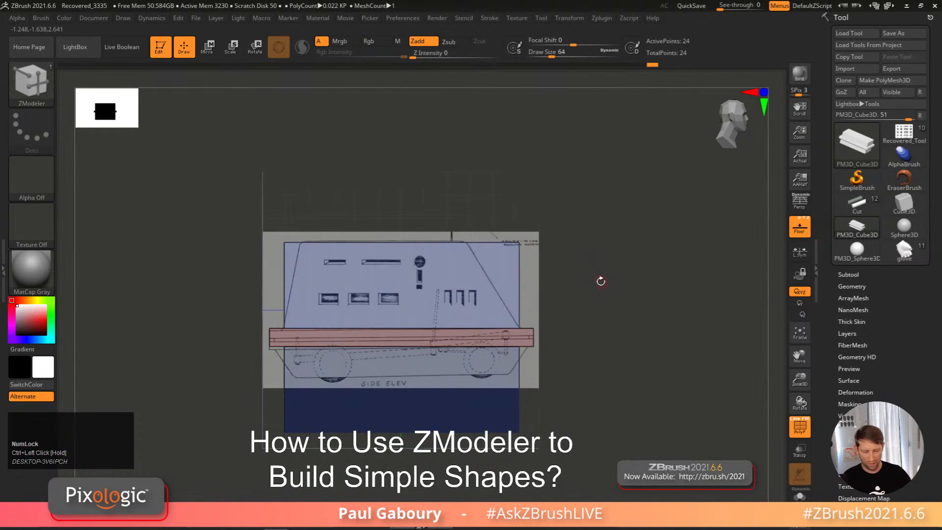
key("w")
left_click(599, 271)
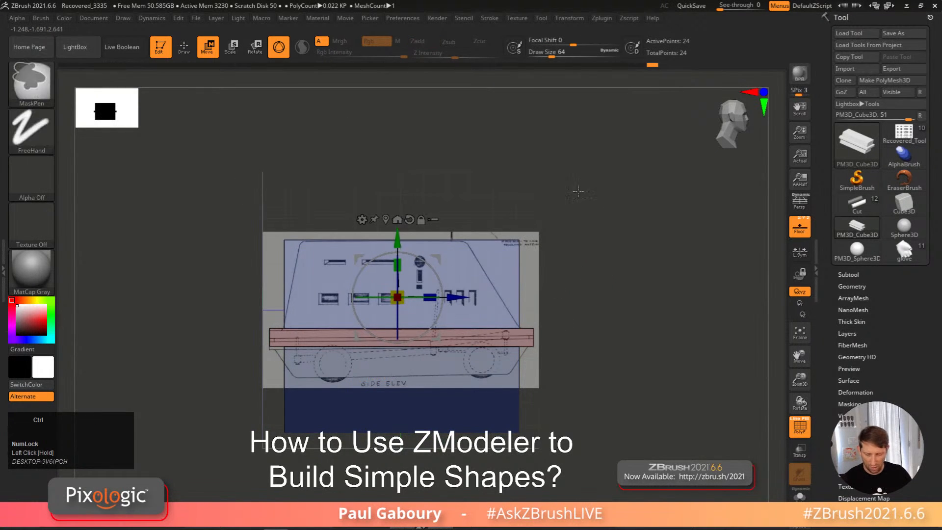
left_click(598, 259, "ctrl")
left_click_drag(598, 259, 465, 178, "ctrl")
left_click_drag(457, 297, 403, 312)
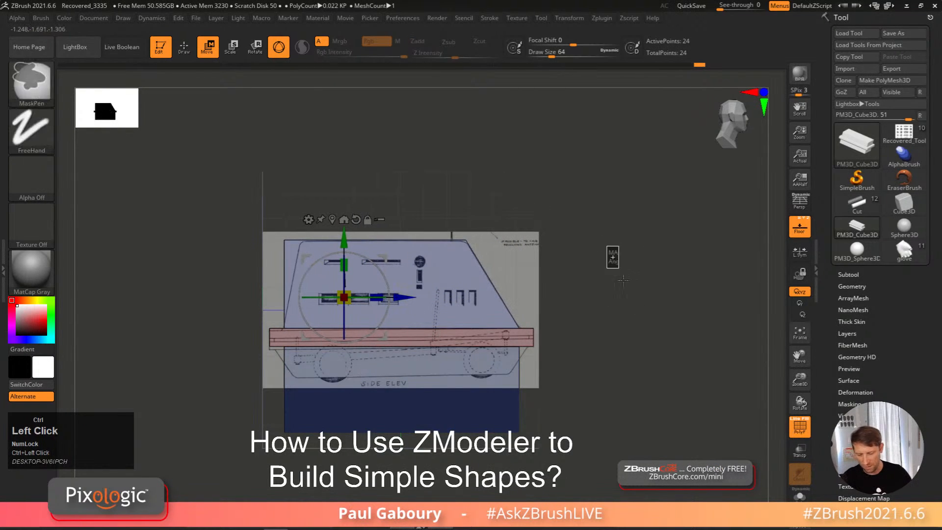
Step: Isolate the body's upper rear corner with a mask and move it forward onto the elevation's outline
left_click(306, 233, "ctrl")
left_click_drag(221, 175, 324, 275, "ctrl")
left_click_drag(410, 297, 419, 297)
Step: Mask everything except the underside and raise it to the bottom line of the side elevation
left_click_drag(613, 373, 625, 386, "ctrl")
right_click_drag(584, 445, 584, 387, "alt")
left_click_drag(591, 420, 180, 332, "ctrl")
left_click_drag(359, 182, 359, 125)
Step: Move the lower hull's bottom front and rear corners inward to match the tapered ends of the side elevation
left_click_drag(600, 369, 511, 327, "ctrl")
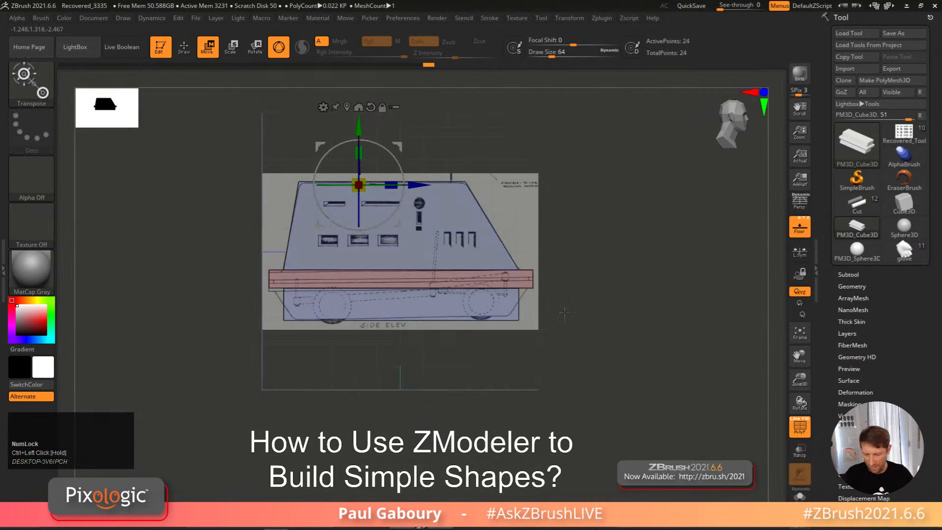
left_click_drag(425, 186, 413, 186)
left_click_drag(253, 390, 317, 306, "ctrl")
left_click_drag(404, 185, 415, 184)
right_click_drag(499, 339, 488, 358, "alt")
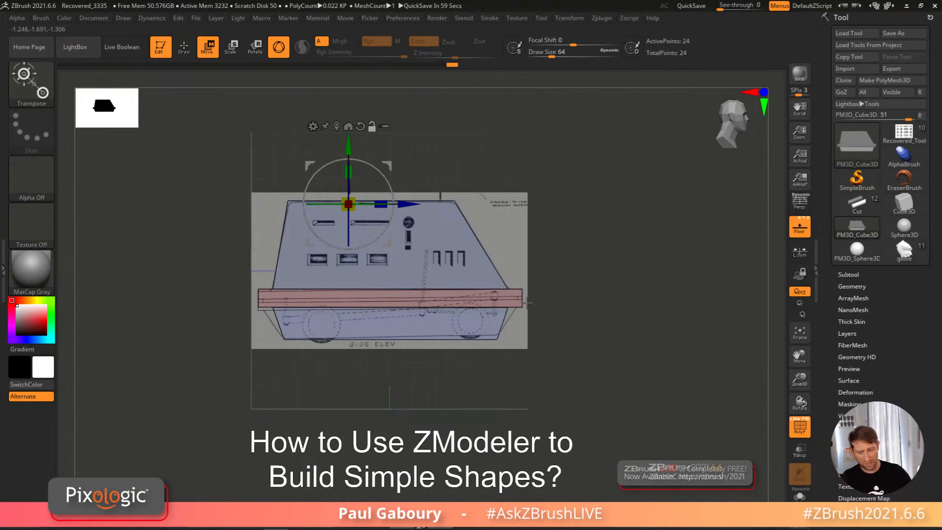
Step: Isolate the lower hull's front edge just beneath the belt and move it outward to the elevation's outline
right_click_drag(526, 336, 572, 374, "ctrl")
mouse_move(569, 368)
left_mouse_down("ctrl")
mouse_move(593, 394)
mouse_move(557, 364)
mouse_move(551, 343)
mouse_move(559, 350)
left_mouse_up("ctrl")
key("space")
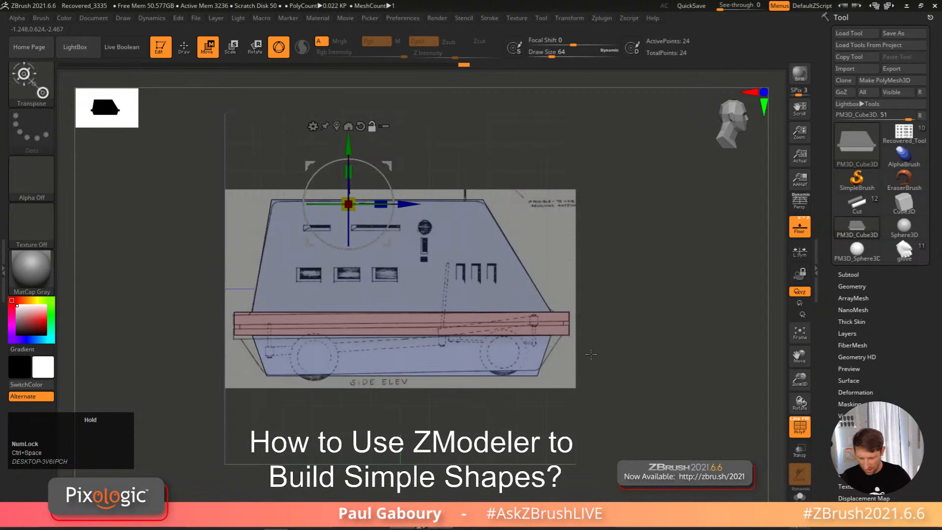
left_click_drag(641, 266, 661, 320, "ctrl")
key("space")
left_click_drag(605, 352, 560, 353, "ctrl")
left_click_drag(407, 203, 431, 203)
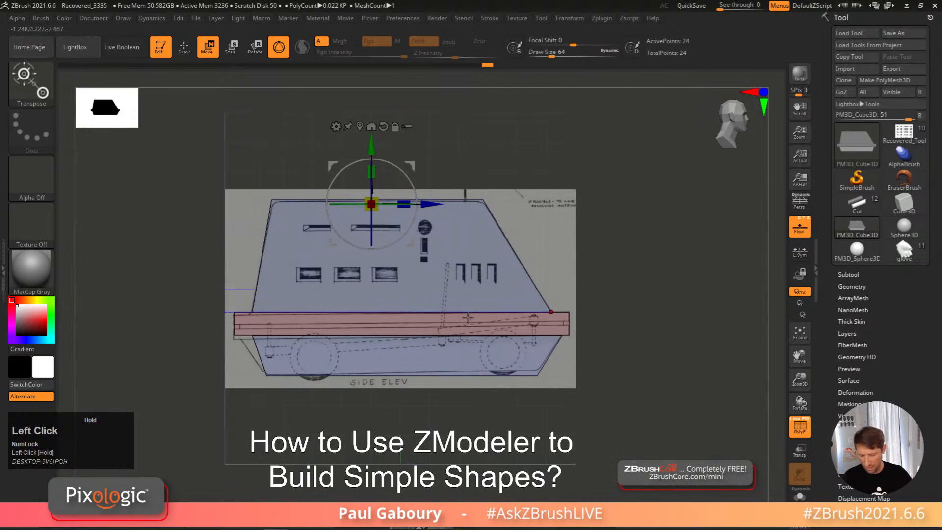
Step: Try moving the lower hull's rear edge beneath the belt outward to the elevation's outline, and undo the change
left_click_drag(440, 457, 441, 459, "ctrl")
key("space")
mouse_move(239, 383)
left_mouse_down("ctrl")
mouse_move(270, 372)
mouse_move(268, 347)
left_mouse_up("ctrl")
left_click_drag(430, 204, 416, 204)
right_click_drag(539, 393, 530, 374, "alt")
left_click_drag(628, 333, 634, 356, "ctrl")
mouse_move(631, 348)
right_mouse_down("alt")
mouse_move(635, 377)
mouse_move(594, 372)
right_mouse_up("alt")
key("q")
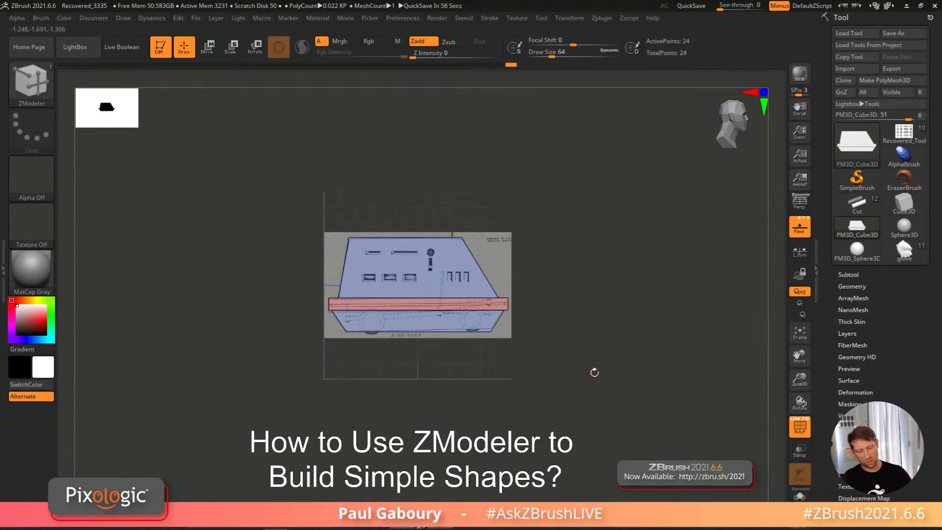
right_click_drag(594, 373, 515, 389)
key("ctrl+z")
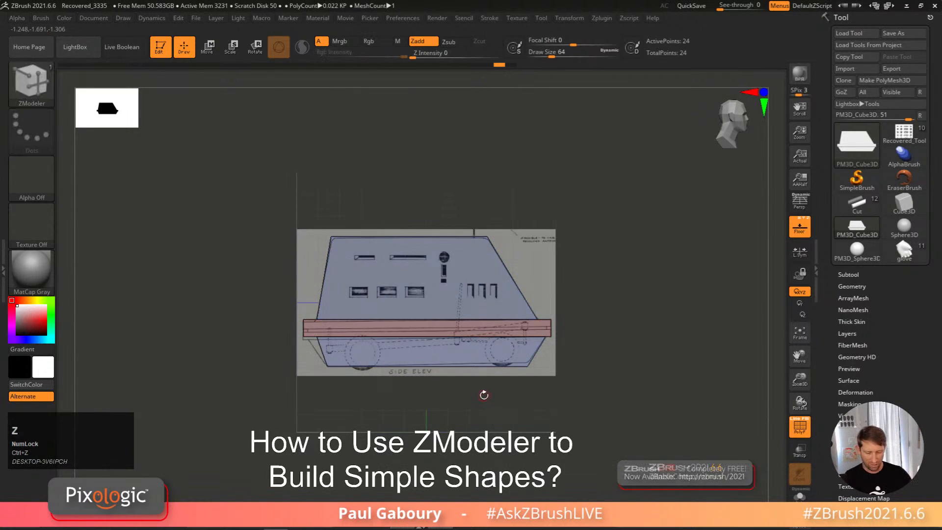
Step: Move the lower hull's rear edge beneath the belt slightly outward with the gizmo and clear the mask
key("w")
left_click_drag(467, 241, 461, 241)
left_click_drag(587, 375, 599, 386, "ctrl")
Step: Nudge the lower hull's front and rear corners to fit the side elevation more closely, clearing the mask when done
mouse_move(599, 386)
right_mouse_down()
mouse_move(583, 368)
mouse_move(627, 399)
mouse_move(605, 388)
right_mouse_up()
mouse_move(612, 385)
left_mouse_down("ctrl")
mouse_move(627, 408)
mouse_move(586, 391)
mouse_move(589, 374)
left_mouse_up("ctrl")
key("space")
left_click_drag(437, 231, 431, 230)
left_click(606, 403, "ctrl")
left_click(372, 466, "ctrl")
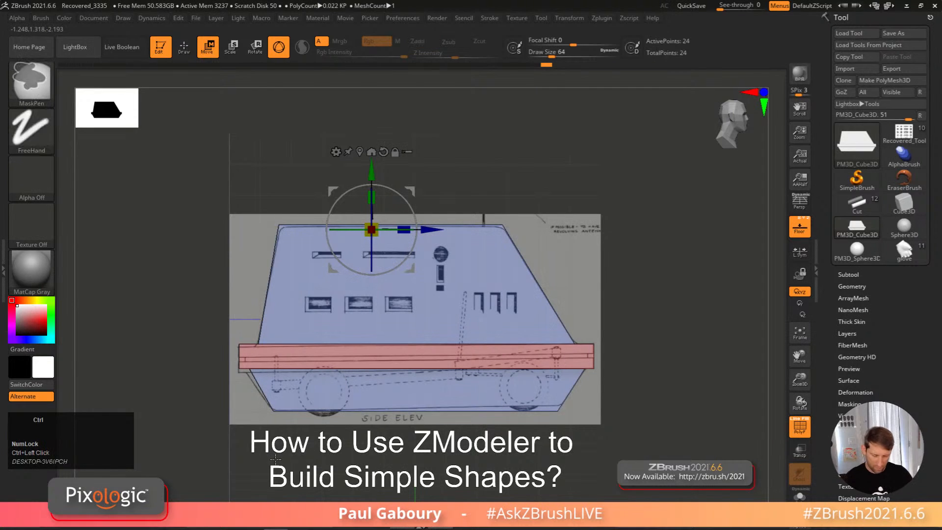
left_click_drag(265, 452, 432, 229, "ctrl")
left_click(662, 392, "ctrl")
Step: In front view, isolate the lower hull's edge beneath the belt and scale it wider to match the front elevation
right_click_drag(679, 397, 643, 335, "alt")
right_click_drag(643, 335, 591, 368, "shift")
left_click(592, 395, "ctrl")
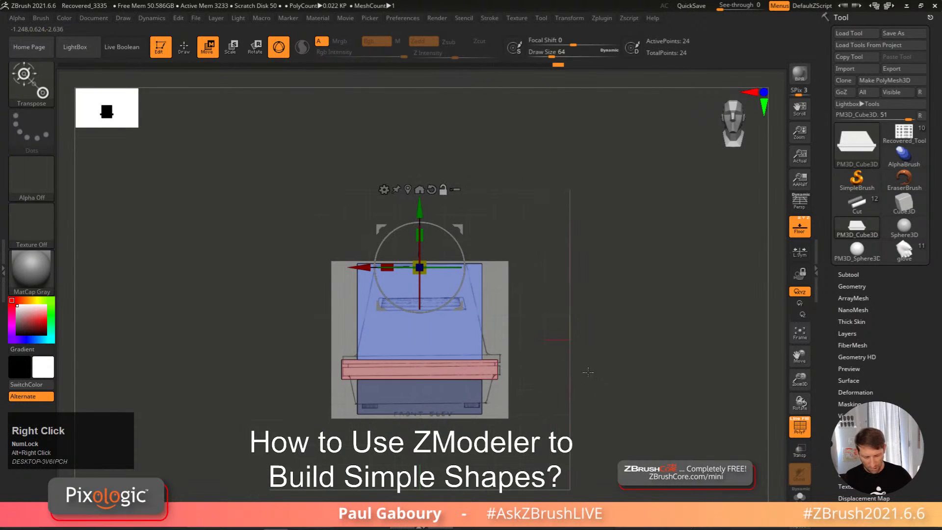
key("ctrl")
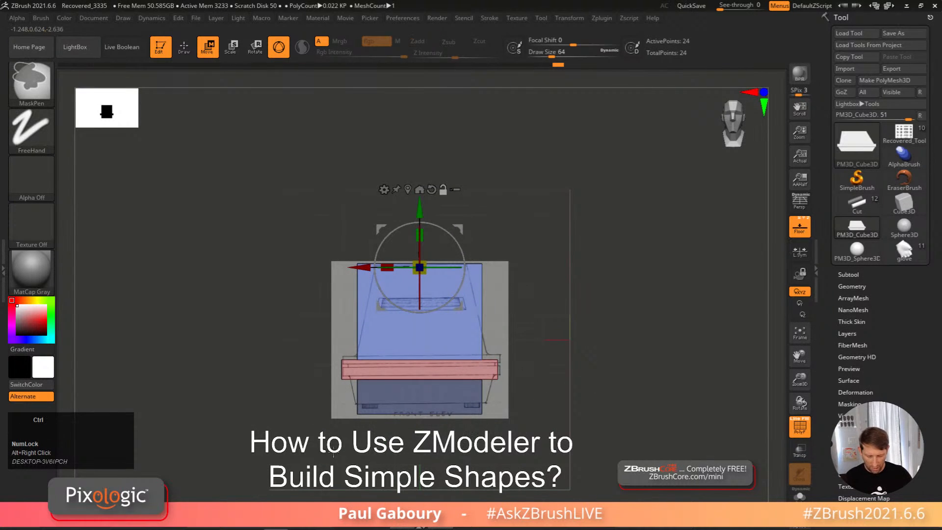
left_click(321, 469, "ctrl")
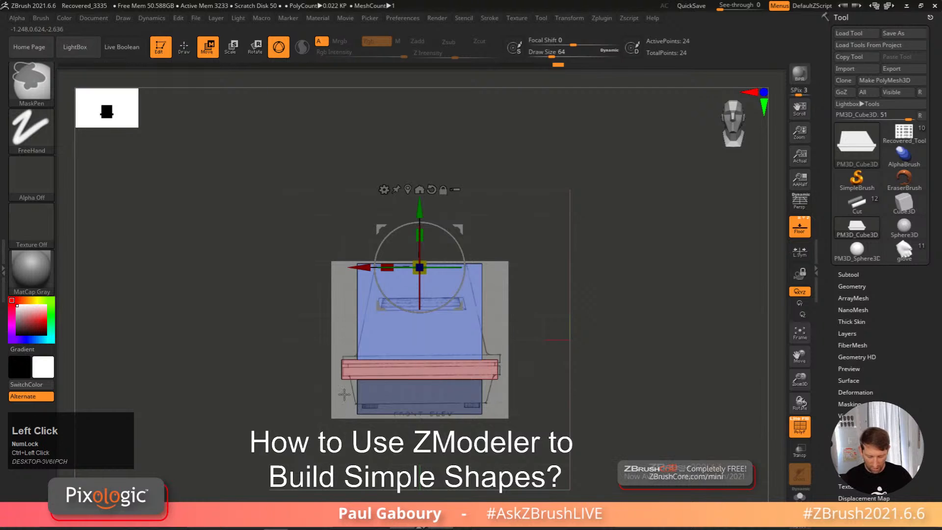
mouse_move(321, 442)
left_mouse_down("ctrl")
mouse_move(395, 421)
mouse_move(391, 394)
mouse_move(470, 393)
left_mouse_up("ctrl")
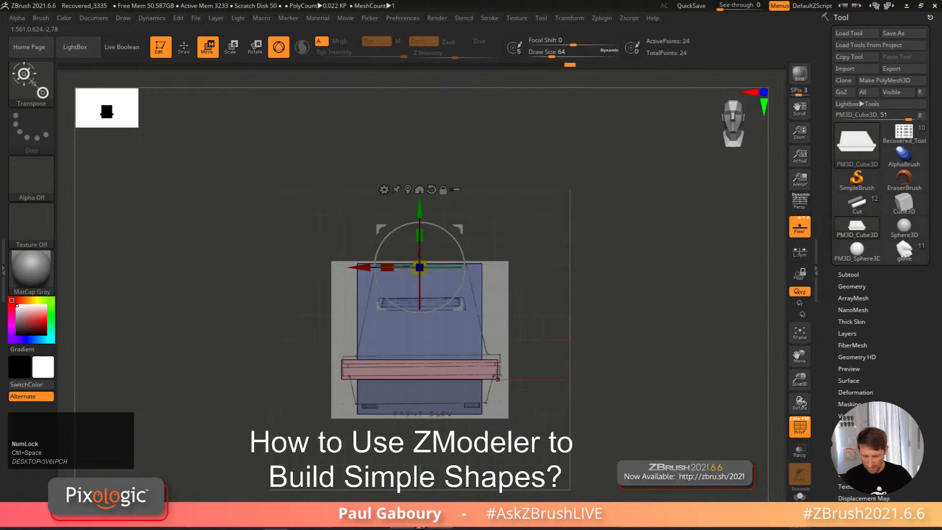
left_click(389, 269)
left_click_drag(389, 268, 371, 267)
left_click(551, 403, "ctrl")
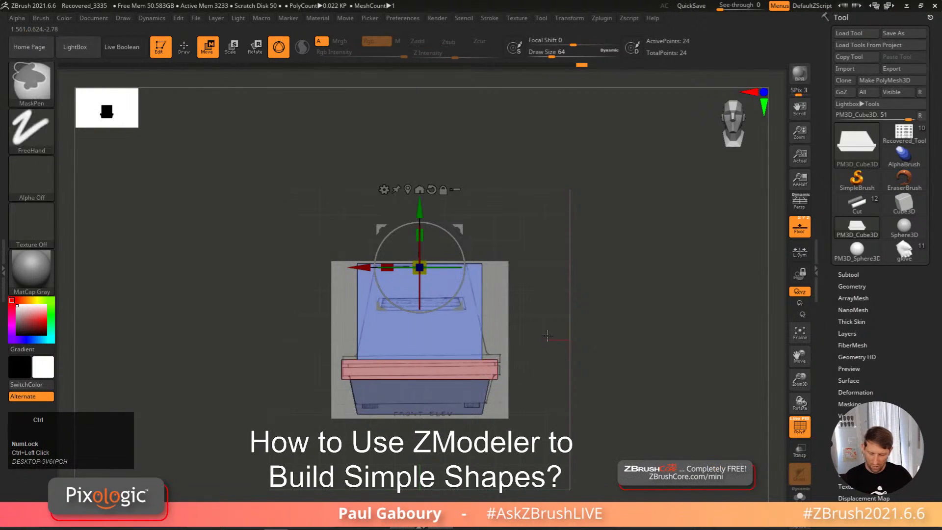
Step: Unmask the upper body's base edge just above the belt and scale it wider to fit the front elevation
mouse_move(353, 320)
left_mouse_down("ctrl+alt")
mouse_move(385, 365)
mouse_move(488, 361)
left_mouse_up("ctrl+alt")
left_click_drag(388, 268, 373, 267)
left_click_drag(567, 246, 593, 285, "ctrl")
Step: Unmask only the roof, scale it narrower to match the front elevation's tapered sides, and clear the mask
left_click_drag(291, 216, 594, 296, "ctrl+alt")
left_click_drag(391, 268, 420, 288)
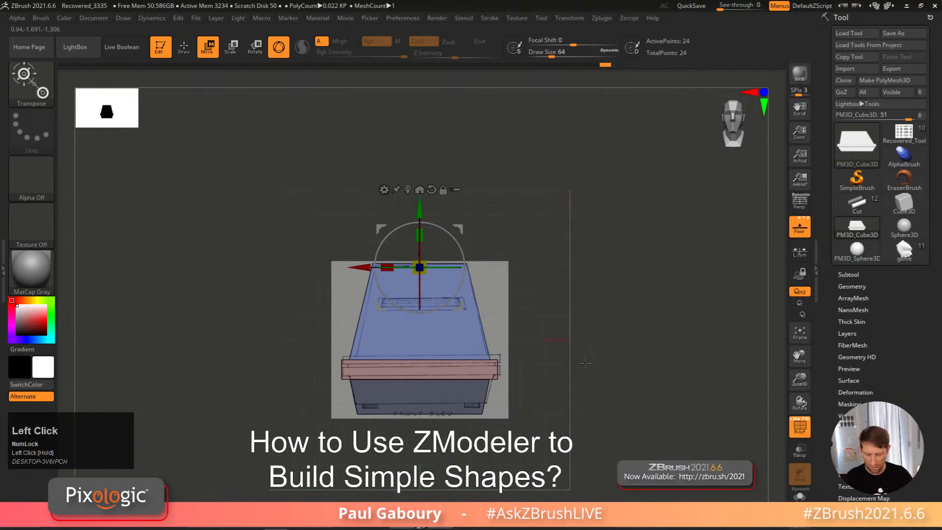
left_click_drag(574, 363, 570, 359, "ctrl")
Step: Return to Draw mode, hide the floor and reference grids, and inspect the blocked-out droid body from several angles
mouse_move(608, 397)
right_mouse_down("alt")
mouse_move(605, 378)
mouse_move(579, 388)
mouse_move(635, 434)
mouse_move(744, 287)
right_mouse_up("alt")
key("q")
left_click(799, 227)
right_click_drag(602, 415, 594, 352, "alt")
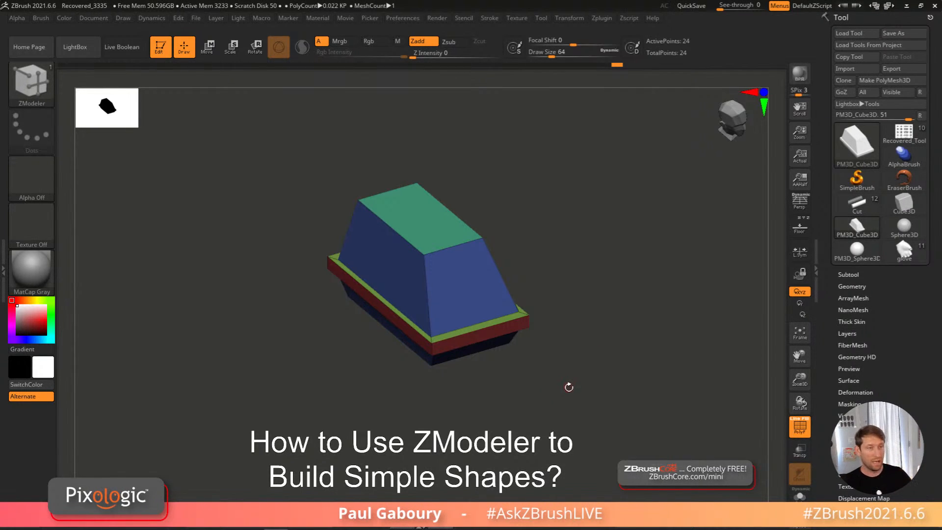
right_click_drag(560, 363, 563, 342)
right_click_drag(581, 374, 501, 371, "alt")
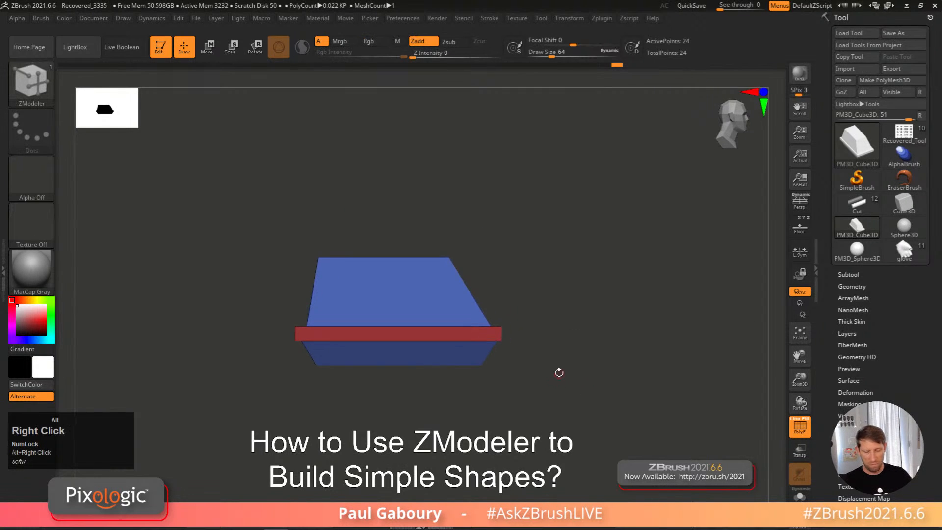
Step: Demonstrate repositioning the mask marquee while it is being drawn around the droid body, leaving the mesh unmasked
mouse_move(541, 282)
left_mouse_down("ctrl")
mouse_move(404, 170)
mouse_move(421, 206)
mouse_move(393, 177)
mouse_move(427, 154)
mouse_move(414, 197)
mouse_move(487, 160)
mouse_move(448, 192)
mouse_move(399, 196)
mouse_move(408, 184)
left_mouse_up("ctrl")
key("space")
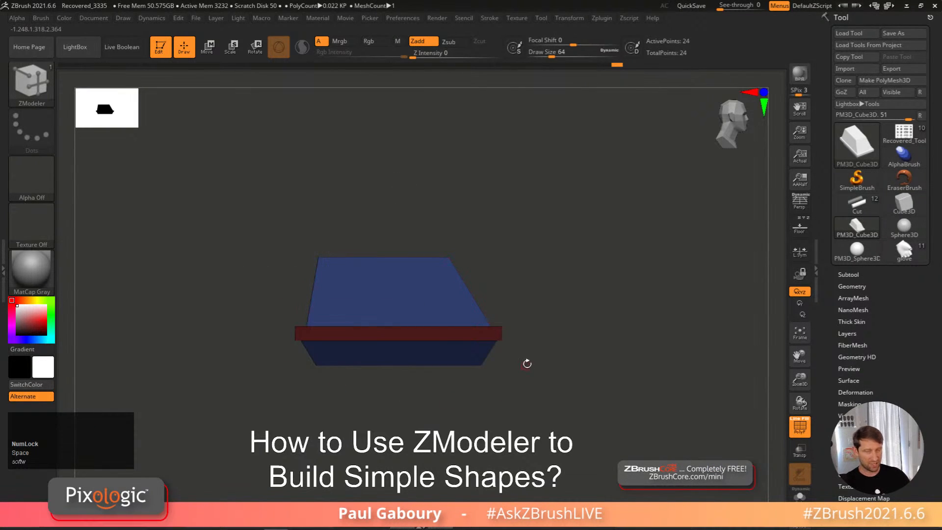
left_click_drag(533, 340, 547, 351, "ctrl")
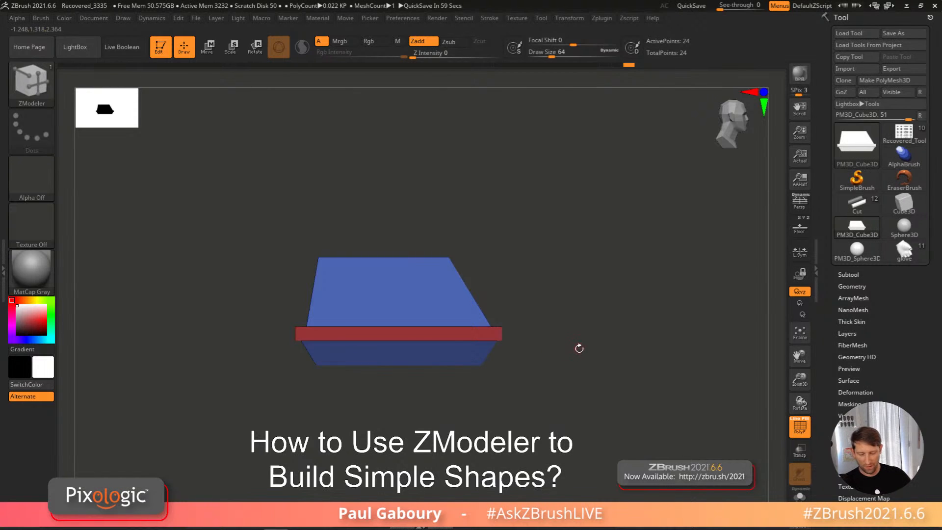
right_click_drag(582, 336, 576, 341)
key("ctrl")
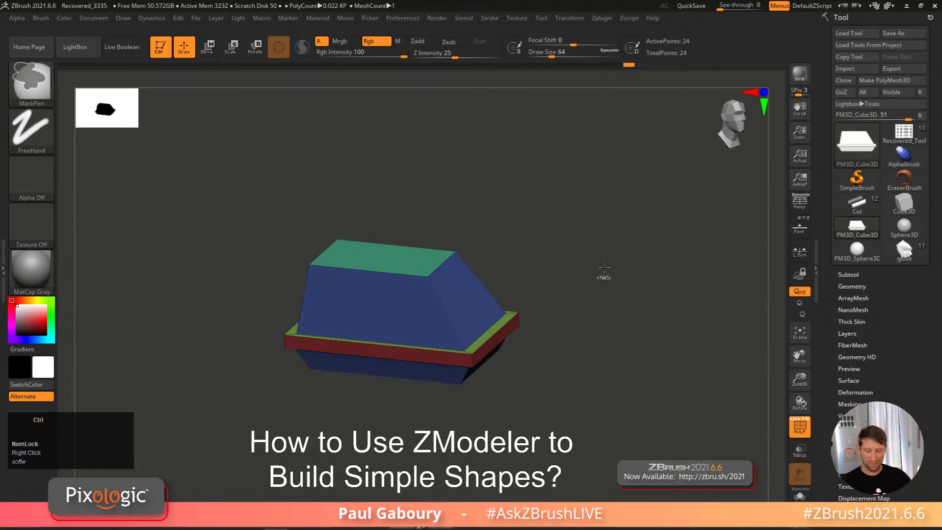
mouse_move(605, 173)
left_mouse_down("ctrl")
mouse_move(658, 276)
mouse_move(495, 231)
left_mouse_up("ctrl")
left_click(616, 172, "ctrl")
left_click(616, 171, "ctrl")
left_click(615, 169, "ctrl")
left_click(614, 168, "ctrl")
left_click(613, 166, "ctrl")
left_click(612, 164, "ctrl")
left_click_drag(599, 159, 631, 279, "ctrl")
mouse_move(601, 345)
right_mouse_down("shift")
mouse_move(612, 334)
mouse_move(596, 348)
right_mouse_up("shift")
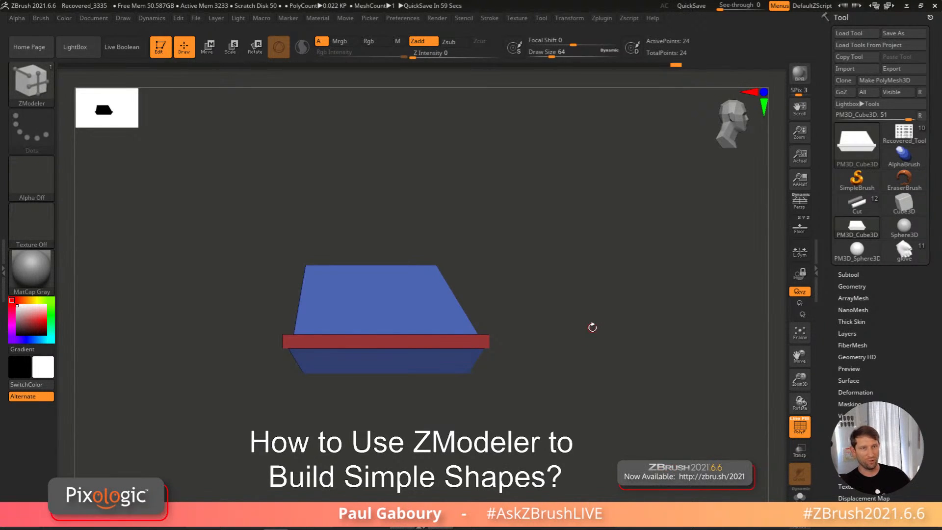
Step: Activate Dynamic Subdiv on the droid body with the Always YES option and examine the smoothed shape
mouse_move(563, 362)
right_mouse_down()
mouse_move(551, 353)
mouse_move(549, 374)
mouse_move(572, 355)
right_mouse_up()
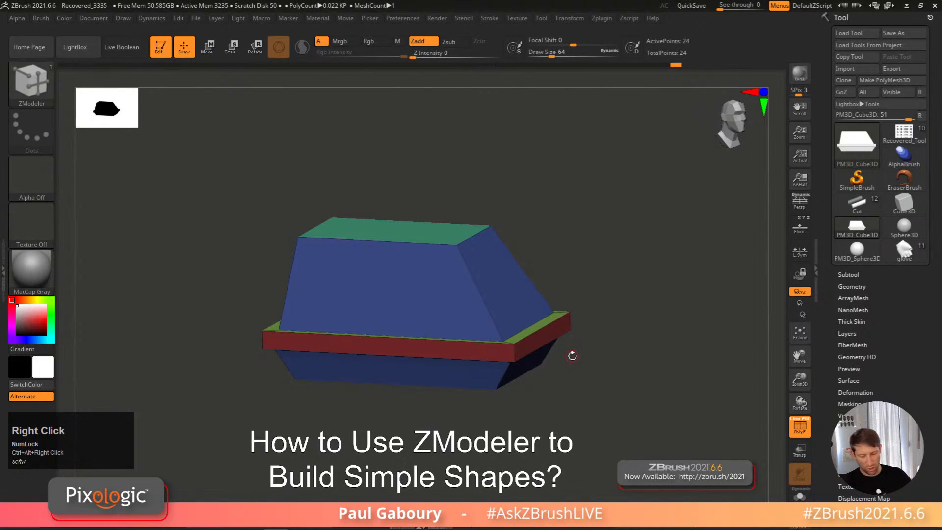
key("d")
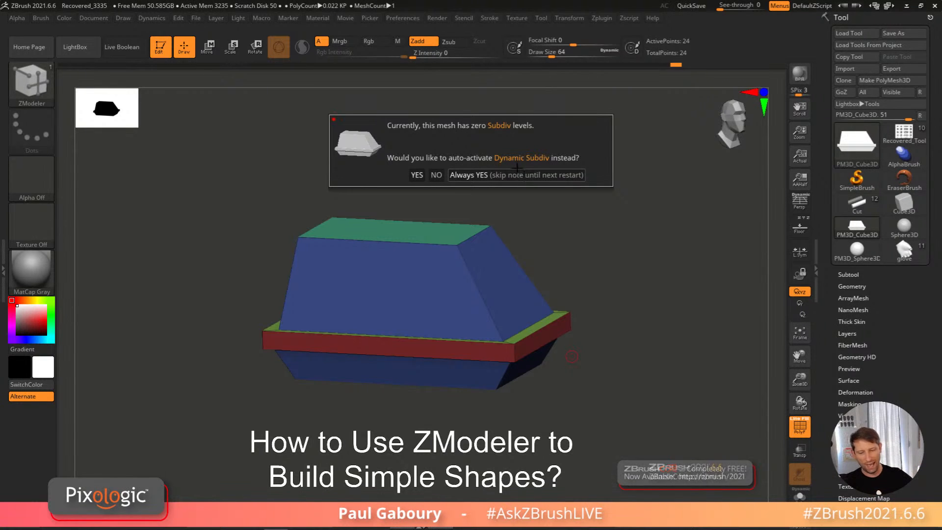
left_click(517, 173)
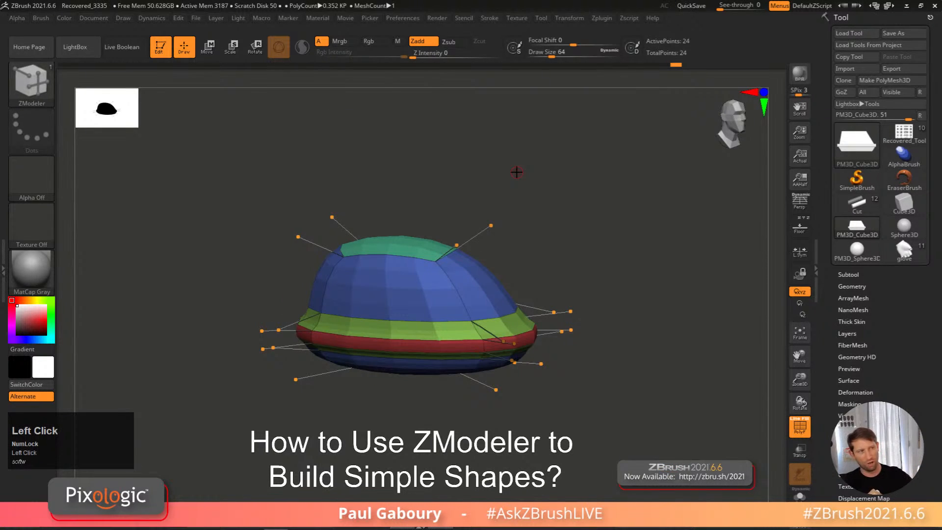
right_click_drag(516, 171, 610, 358)
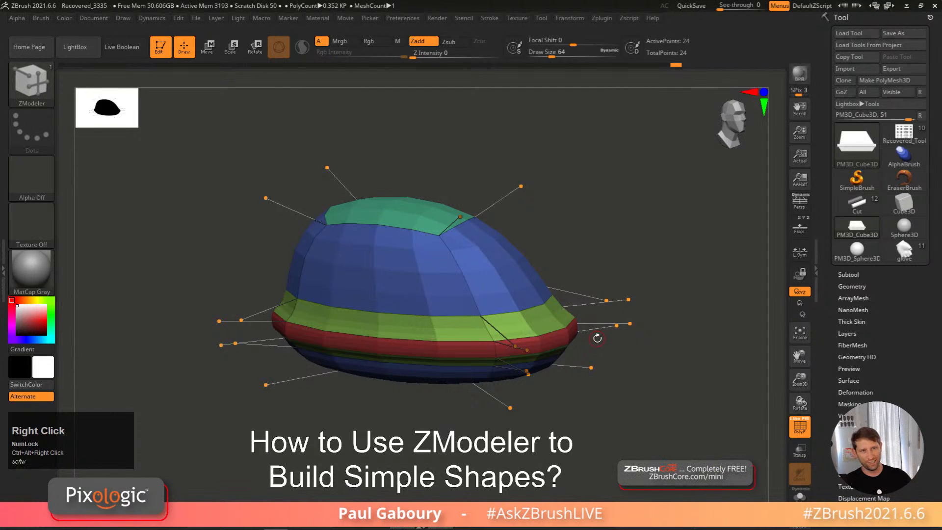
right_click_drag(597, 338, 538, 336)
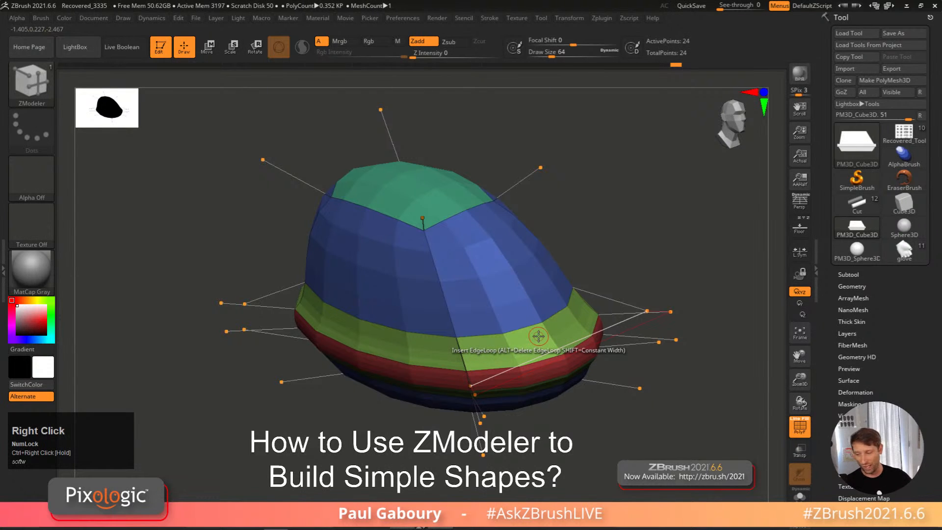
Step: Open the Geometry crease settings and apply CreaseAll to every edge of the droid body
left_click_drag(863, 286, 864, 252)
left_click(863, 252)
left_click_drag(931, 330, 931, 208)
left_click(855, 259, "shift")
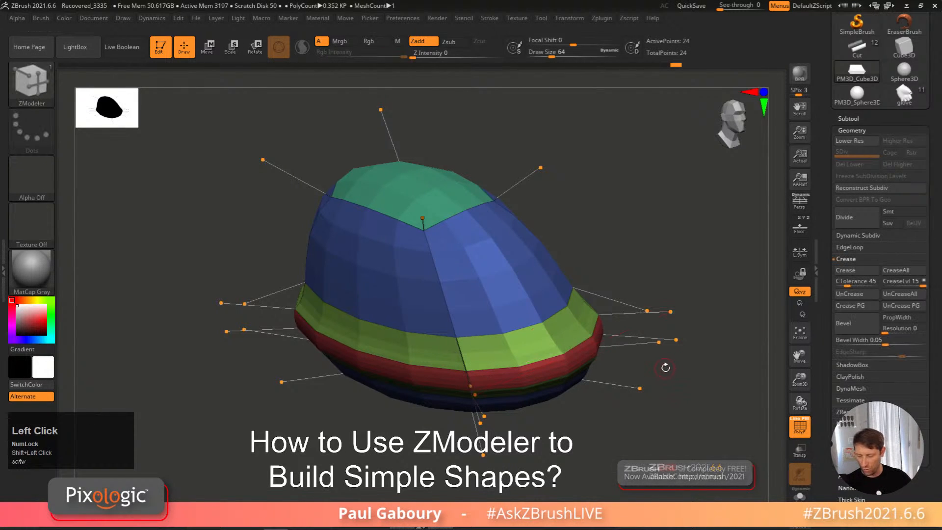
left_click(900, 271)
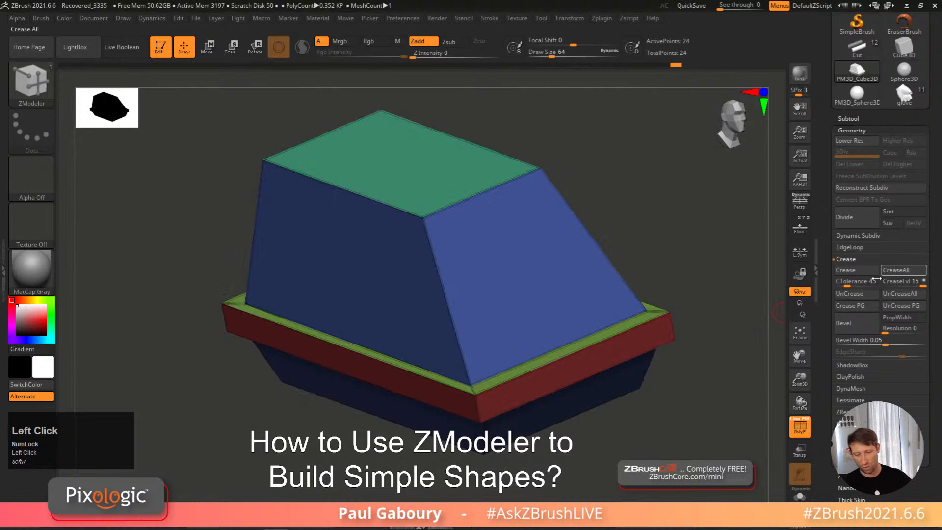
mouse_move(551, 392)
right_mouse_down()
mouse_move(563, 391)
mouse_move(555, 400)
mouse_move(568, 410)
mouse_move(573, 396)
right_mouse_up()
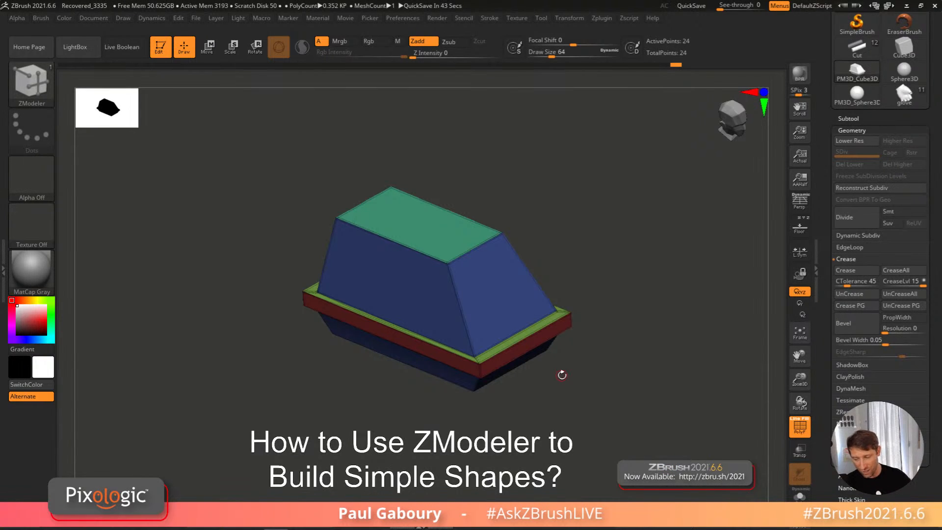
Step: Undo the creasing, show the smoothed body again for comparison, and reapply CreaseAll
key("ctrl+z")
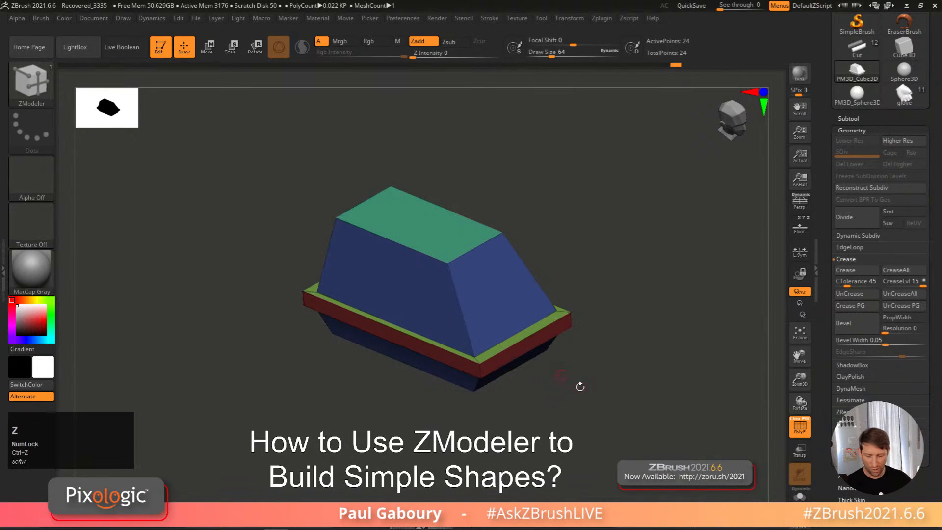
key("d")
right_click_drag(655, 348, 586, 336)
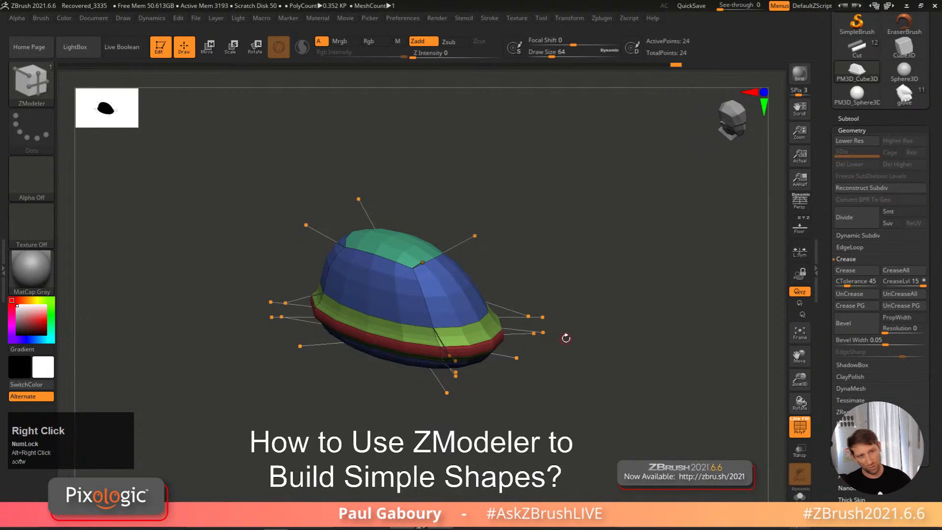
left_click(895, 270)
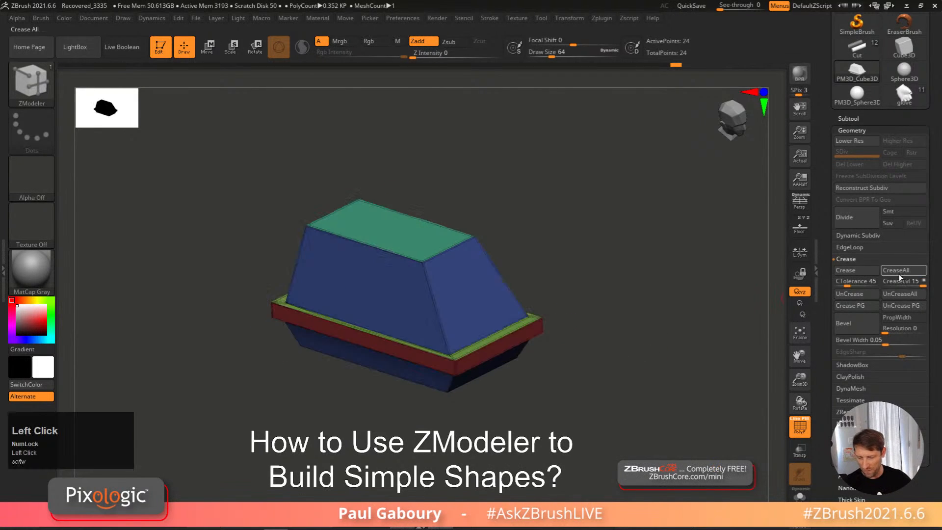
Step: Show the Dynamic Subdiv settings alongside the crease settings and set the crease level to 2
right_click_drag(552, 344, 557, 371, "ctrl")
left_click(866, 236, "shift")
left_click_drag(933, 307, 934, 191)
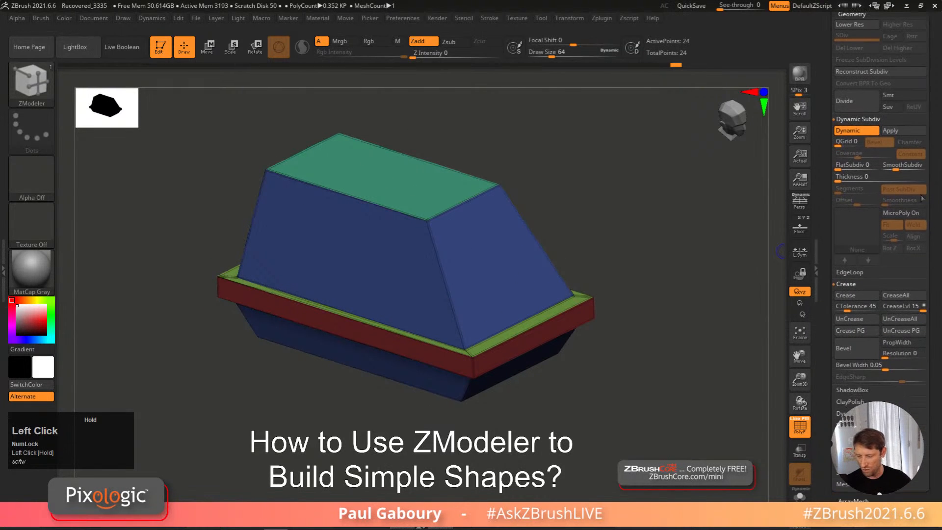
left_click(860, 130)
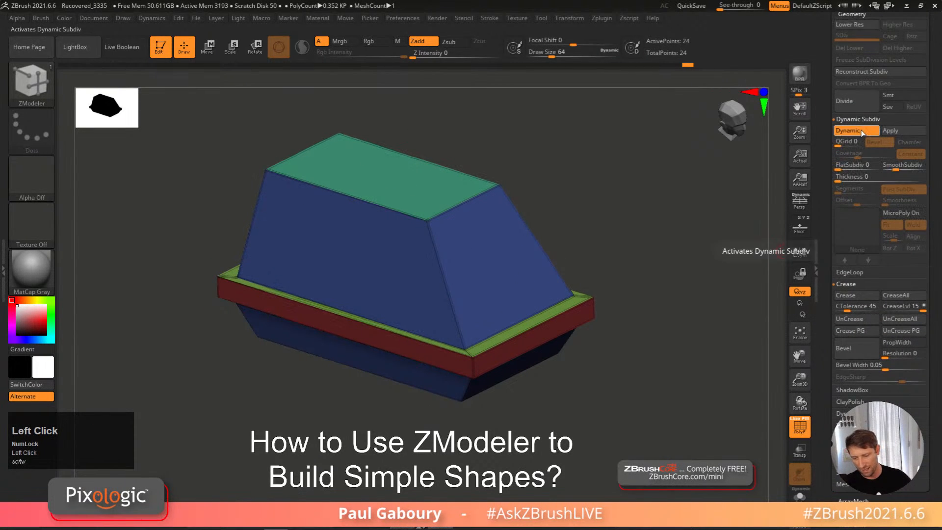
left_click(861, 130)
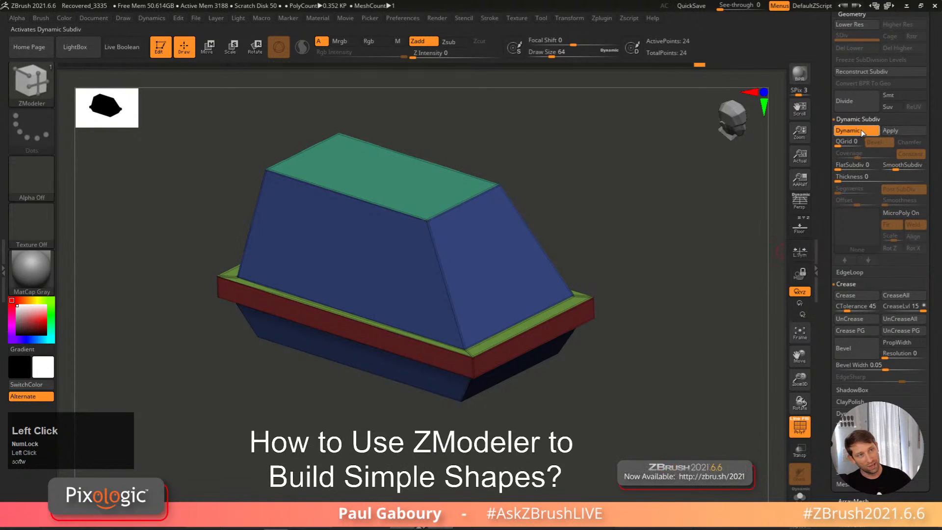
left_click(900, 295)
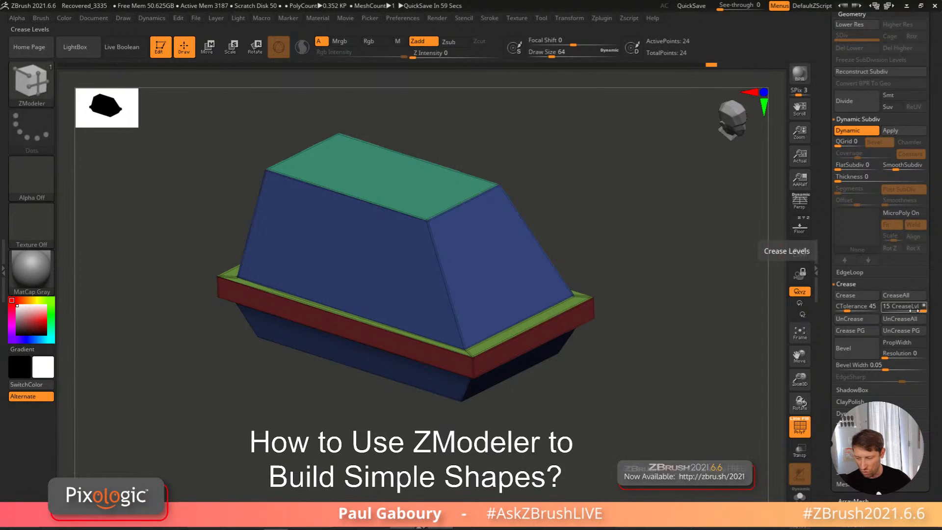
mouse_move(914, 310)
left_mouse_down()
mouse_move(891, 310)
mouse_move(900, 307)
left_mouse_up()
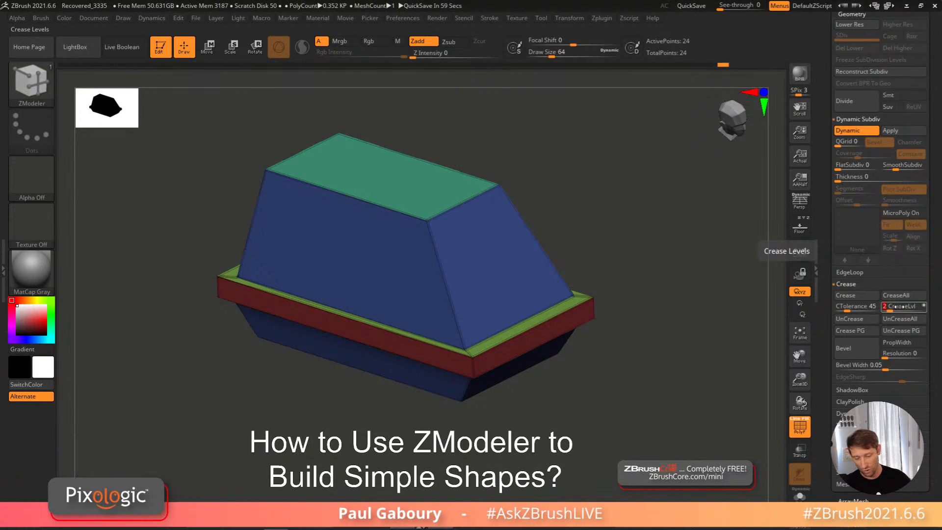
Step: Hide the polyframe and raise Dynamic Subdiv's SmoothSubdiv to 5 for smoother rounded edges on the body
left_click(902, 165)
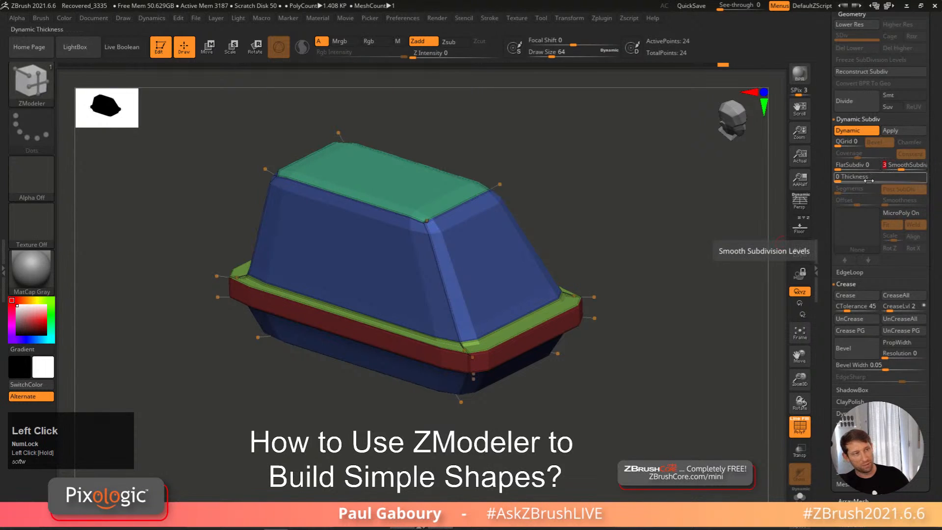
key("shift+f")
right_click_drag(677, 234, 684, 237)
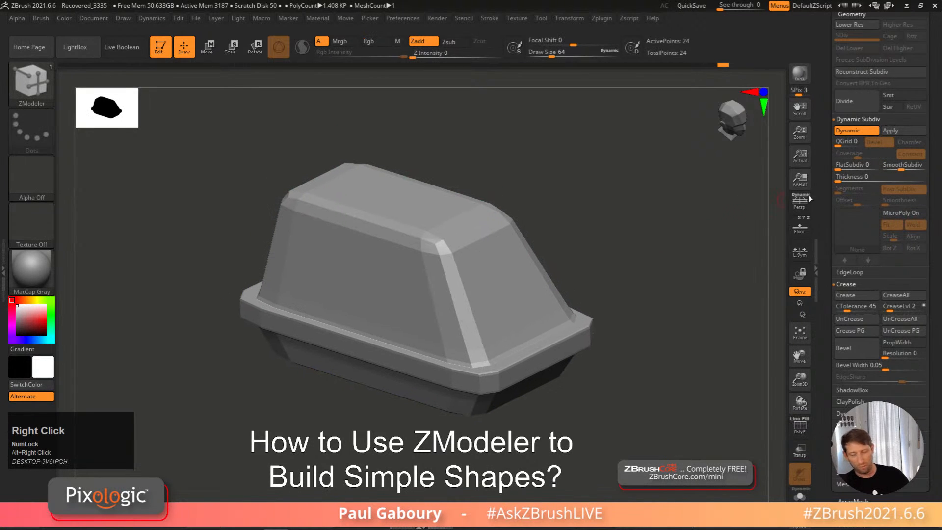
left_click(904, 167)
left_click_drag(905, 168, 910, 168)
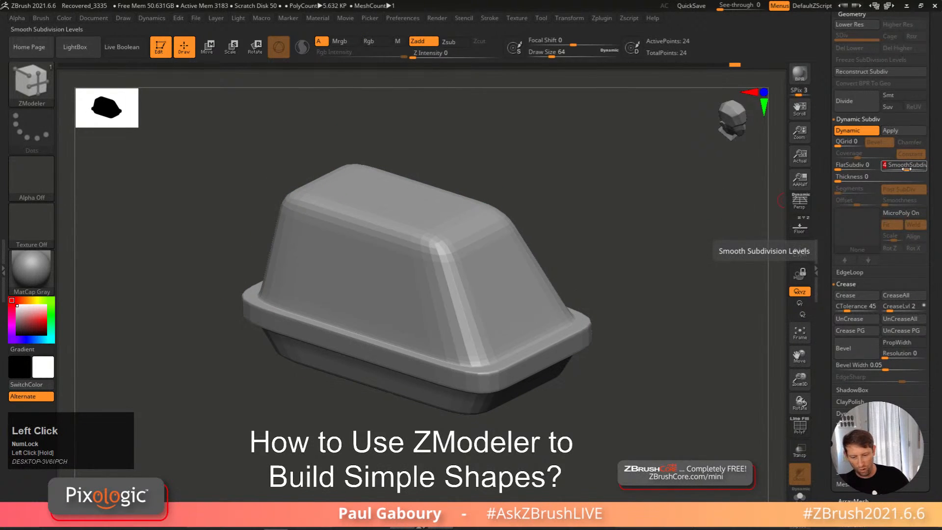
right_click_drag(657, 274, 649, 202)
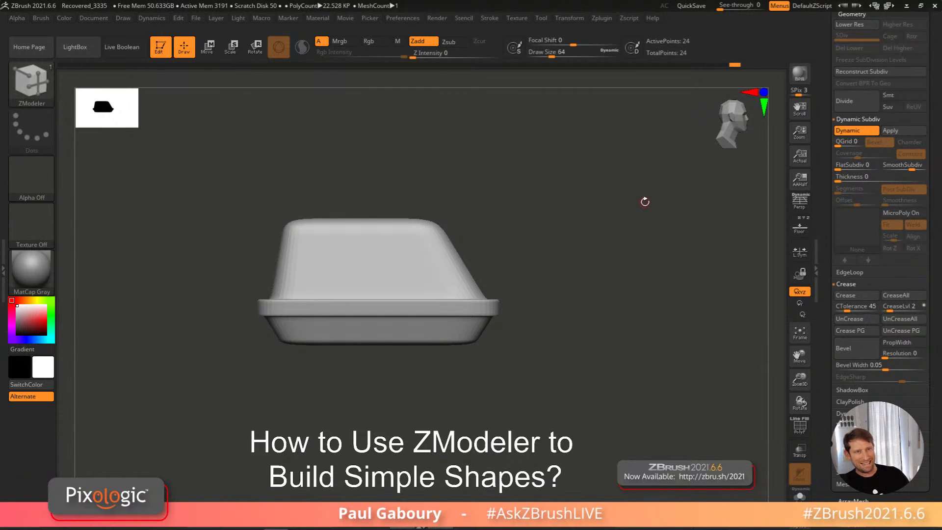
Step: Show the reference grids, compare the rounded body with the side elevation, hide them again, and check the body with and without polyframe
left_click(802, 233)
right_click_drag(649, 231, 560, 181)
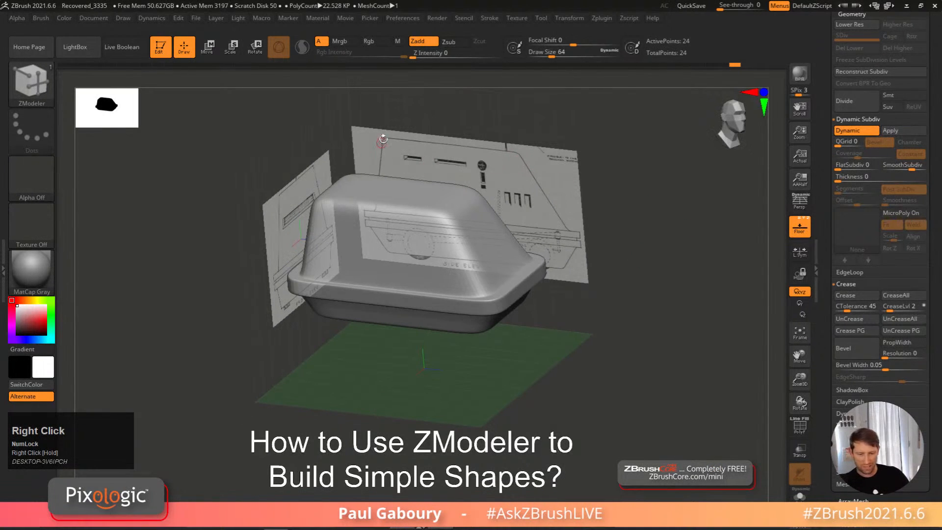
right_click_drag(637, 173, 605, 202)
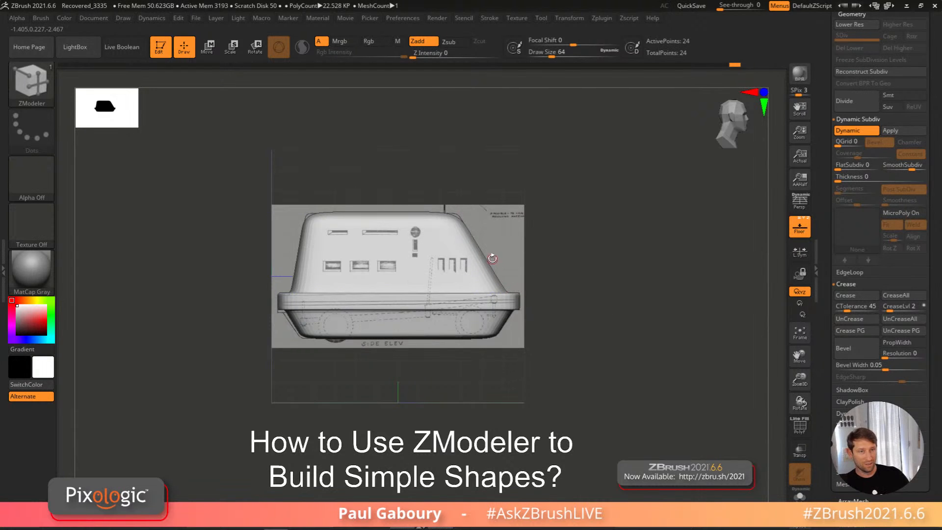
right_click_drag(568, 249, 539, 260)
right_click_drag(539, 260, 595, 308, "alt")
left_click(801, 232)
key("shift+f")
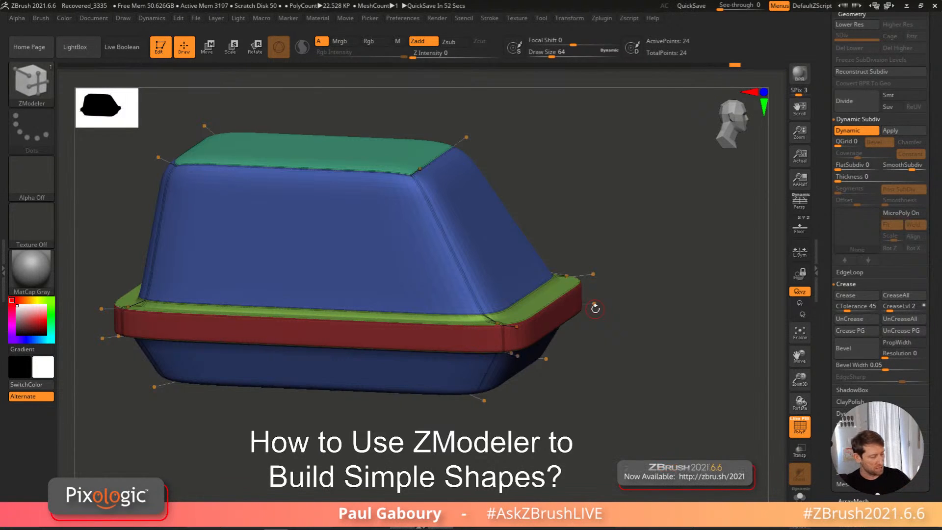
key("shift+f")
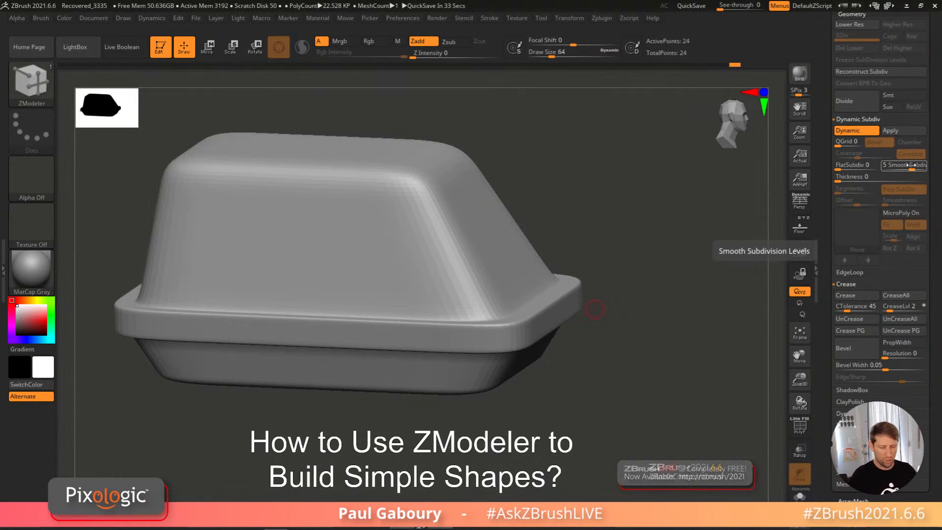
Step: Show the polyframe and set ZModeler's edge action to Insert Multiple EdgeLoops at the rim's corner edge
mouse_move(522, 377)
right_mouse_down("shift")
mouse_move(548, 379)
mouse_move(568, 353)
right_mouse_up("shift")
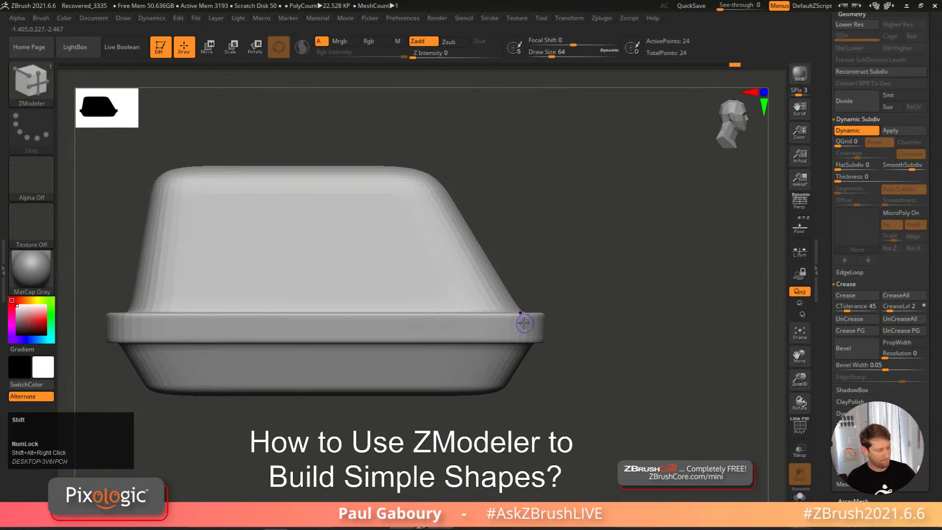
key("shift+f")
right_click_drag(540, 326, 528, 372, "ctrl")
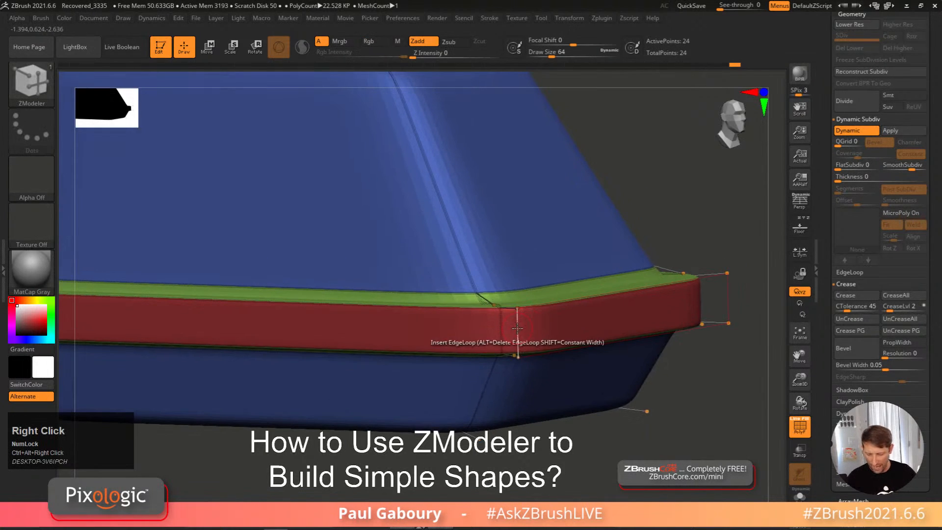
key("space")
left_click(447, 331)
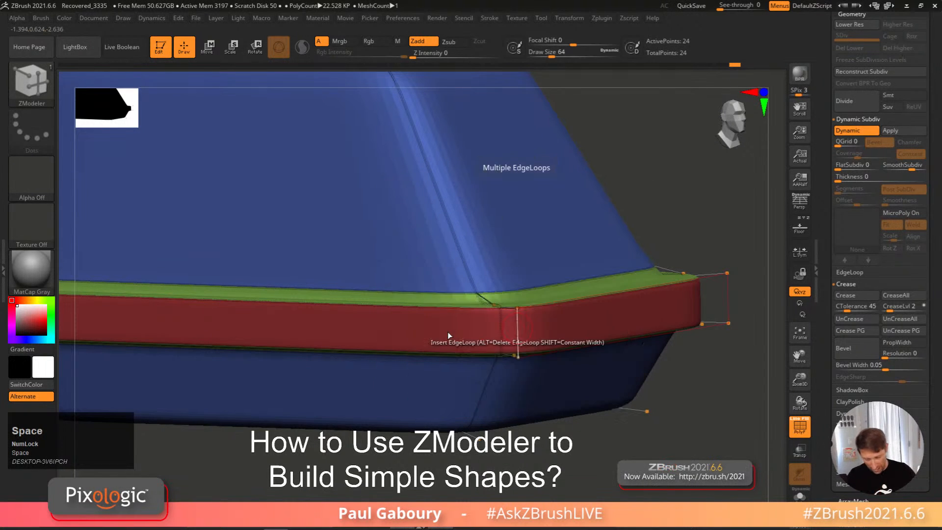
Step: Try inserting multiple edge loops around the rim, checking the shape without polyframe and undoing each attempt
mouse_move(526, 330)
left_mouse_down()
mouse_move(527, 307)
mouse_move(526, 316)
left_mouse_up()
key("shift+f")
right_click_drag(525, 317, 544, 320, "ctrl")
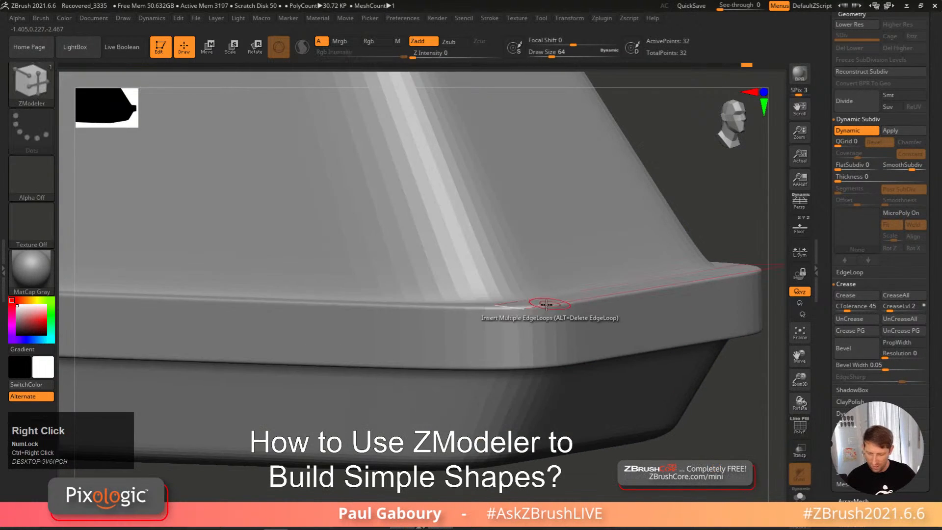
key("ctrl+z")
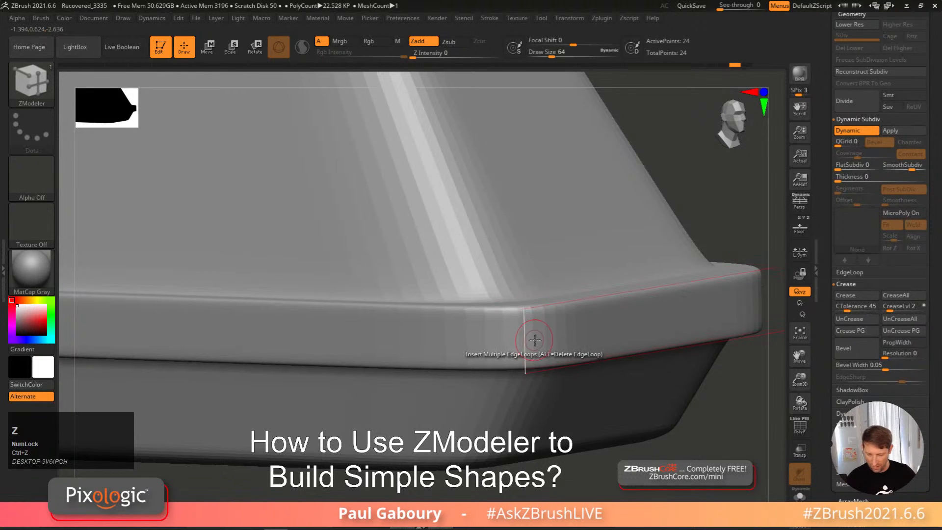
mouse_move(533, 338)
left_mouse_down()
mouse_move(548, 312)
mouse_move(550, 324)
left_mouse_up()
key("shift+f")
right_click_drag(582, 331, 531, 321, "alt")
key("ctrl+z")
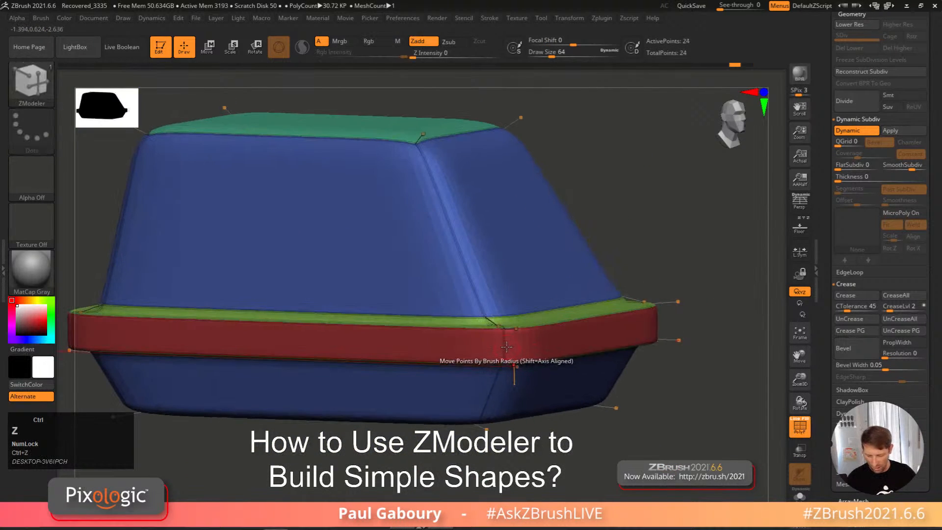
Step: Insert two evenly spaced edge loops around the rim, cycling polygroup colours until the outer strips are green and the centre strip brown
left_click_drag(525, 344, 528, 330)
key("alt")
key("alt")
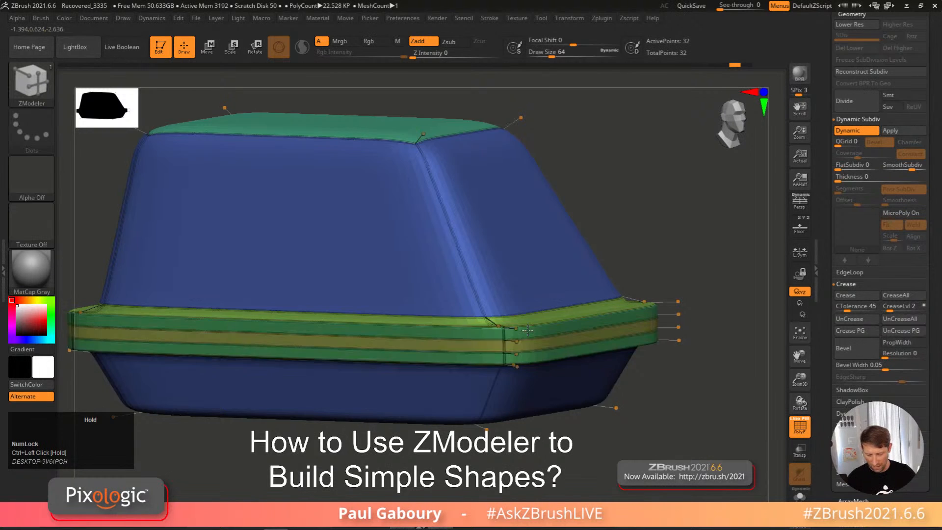
key("alt")
key("alt")
key("alt")
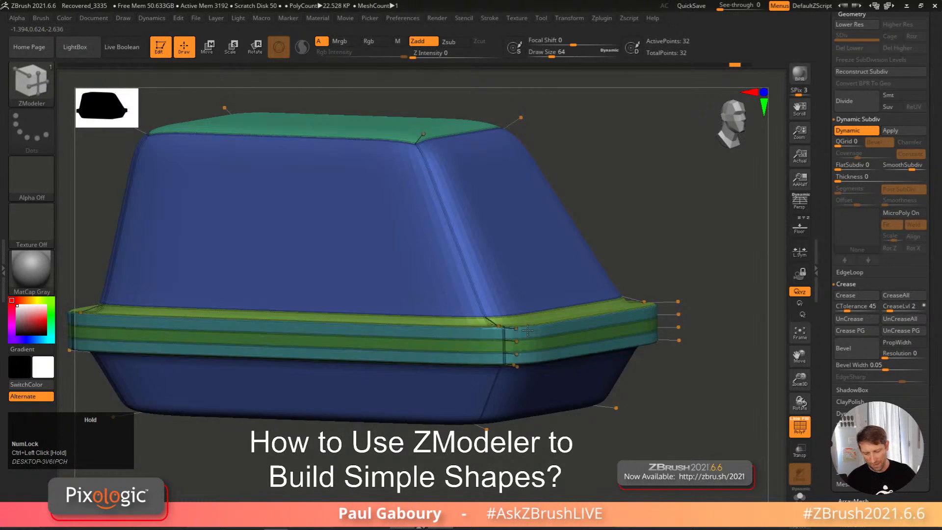
key("alt")
key("alt")
key("alt")
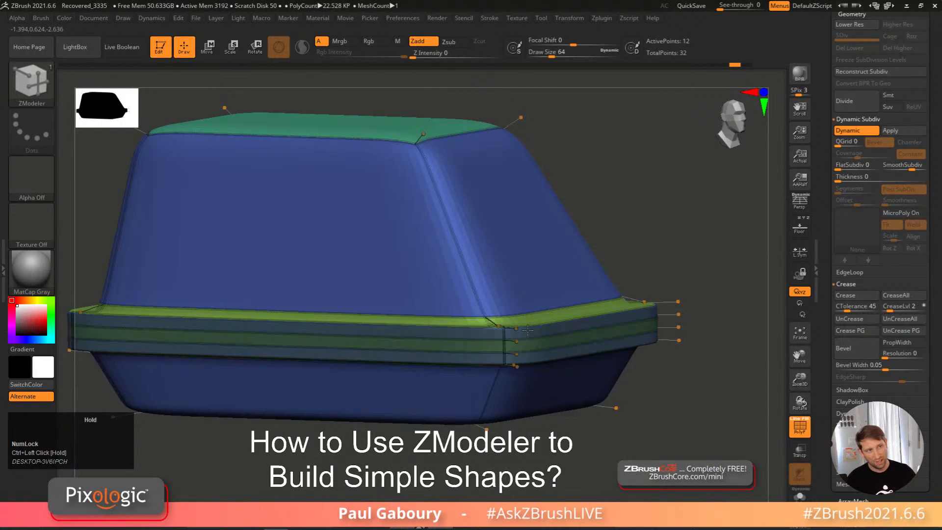
key("alt")
key("alt")
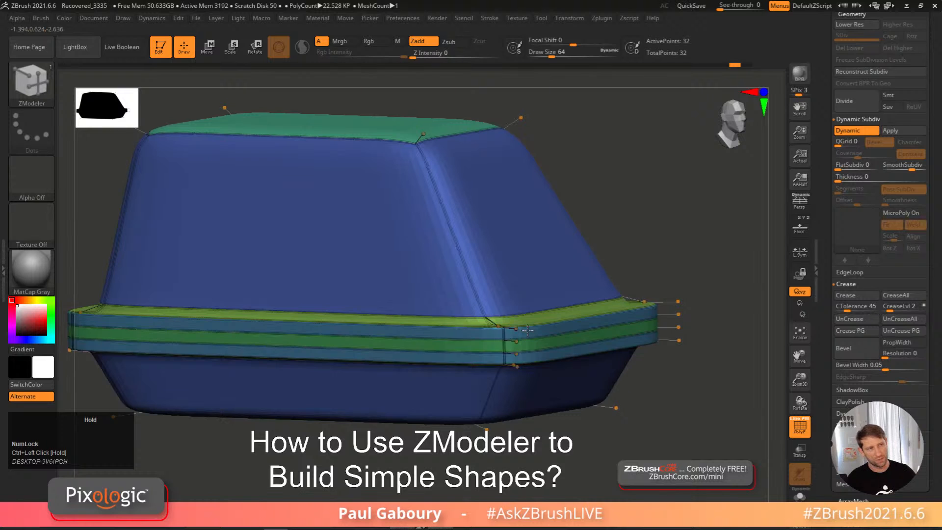
key("alt")
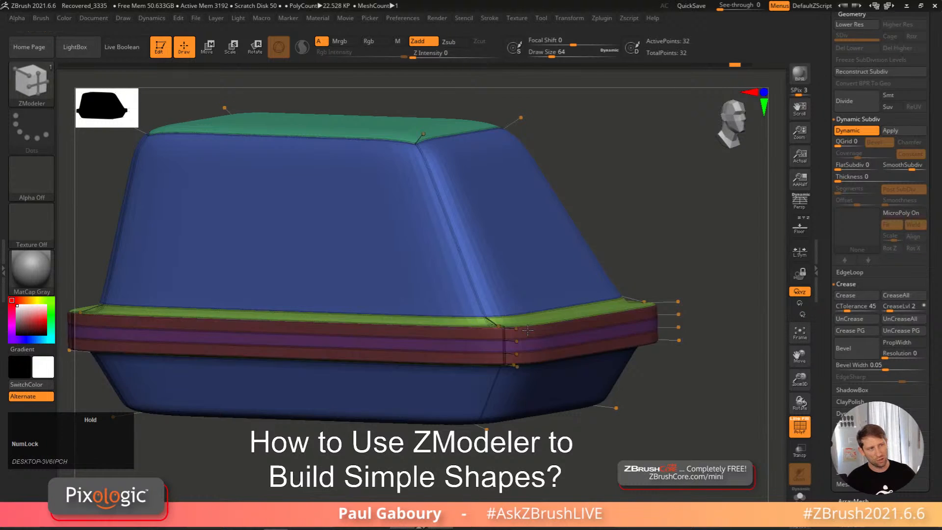
key("alt")
key("alt")
key("alt")
key("alt")
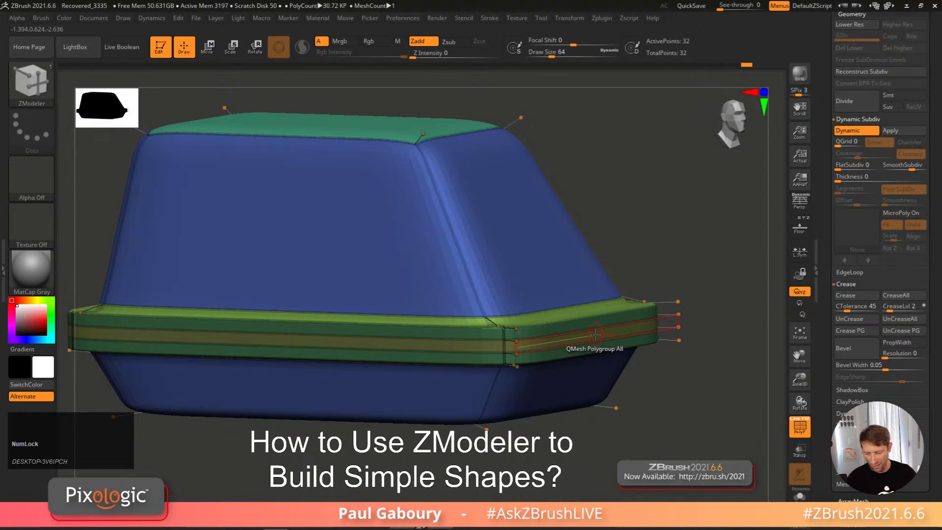
Step: Push the rim's centre strip inward with QMesh Polygroup All to form a groove, and inspect it with the polyframe hidden
key("space")
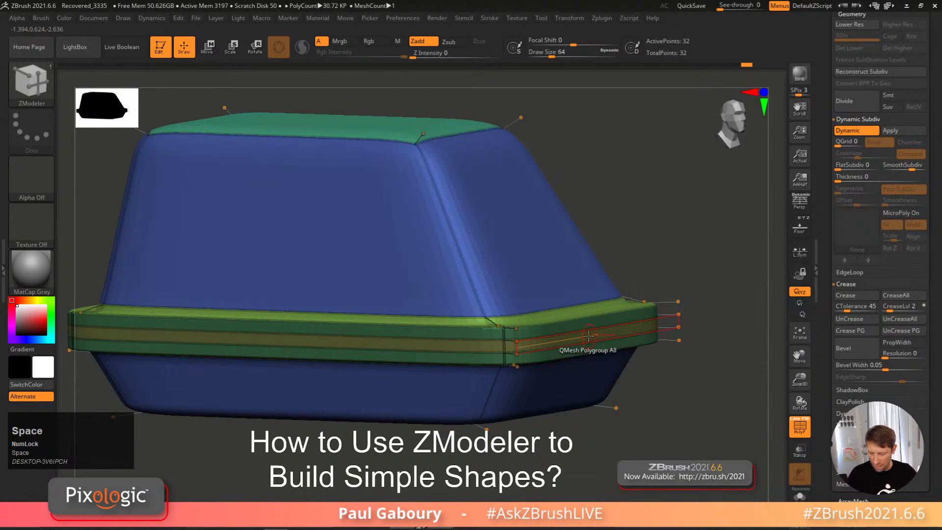
left_click(587, 335)
left_click_drag(587, 335, 573, 336)
mouse_move(603, 353)
right_mouse_down("ctrl")
mouse_move(630, 370)
mouse_move(600, 339)
right_mouse_up("ctrl")
key("shift+f")
right_click_drag(620, 381, 602, 367, "ctrl")
mouse_move(601, 367)
right_mouse_down()
mouse_move(551, 382)
mouse_move(534, 402)
mouse_move(543, 379)
right_mouse_up()
right_click_drag(511, 306, 507, 338, "alt")
mouse_move(507, 338)
right_mouse_down("ctrl")
mouse_move(486, 386)
mouse_move(545, 380)
right_mouse_up("ctrl")
right_click_drag(545, 381, 519, 392, "ctrl")
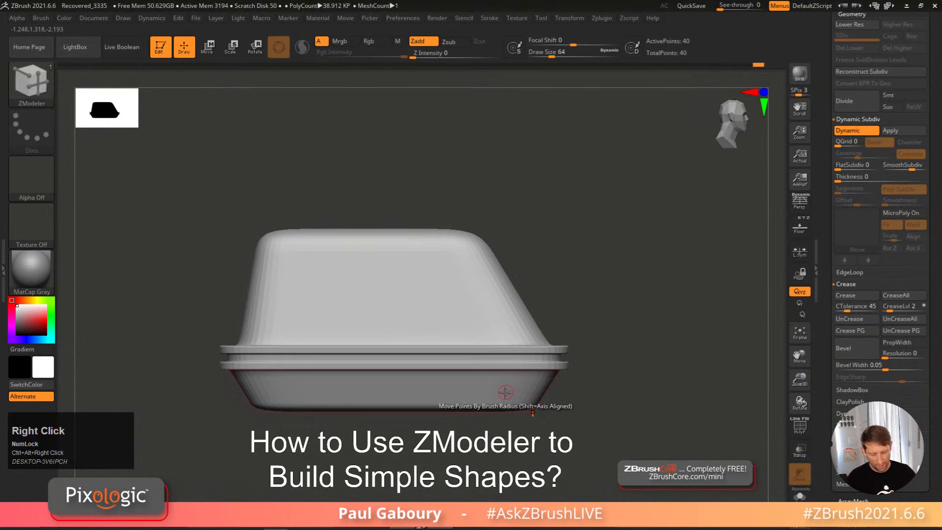
Step: Mask the grooved rim across its full length in side view and invert the mask, leaving only the rim unmasked
right_click_drag(237, 355, 241, 337, "alt")
right_click_drag(285, 383, 276, 367, "alt")
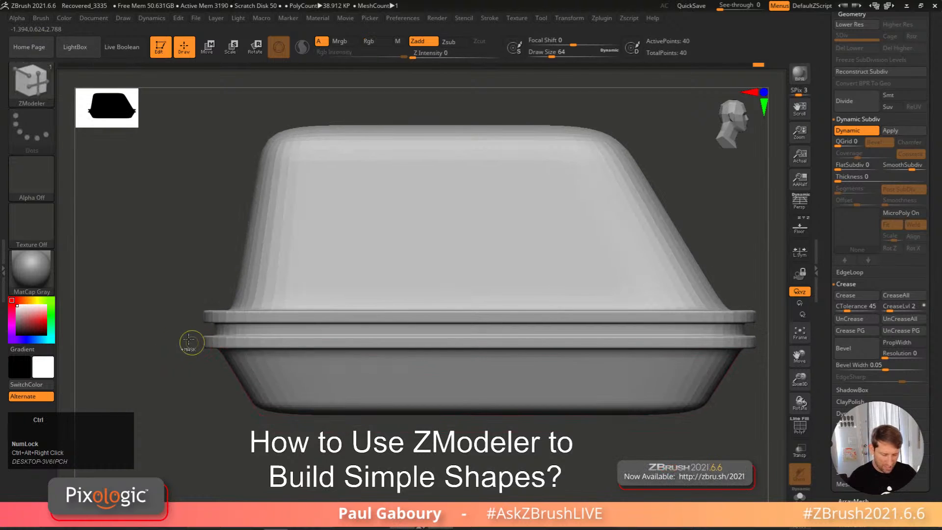
mouse_move(490, 363)
right_mouse_down("ctrl")
mouse_move(490, 332)
mouse_move(330, 324)
mouse_move(416, 290)
right_mouse_up("ctrl")
mouse_move(161, 291)
left_mouse_down("ctrl")
mouse_move(187, 309)
mouse_move(706, 309)
left_mouse_up("ctrl")
left_click(455, 429, "ctrl")
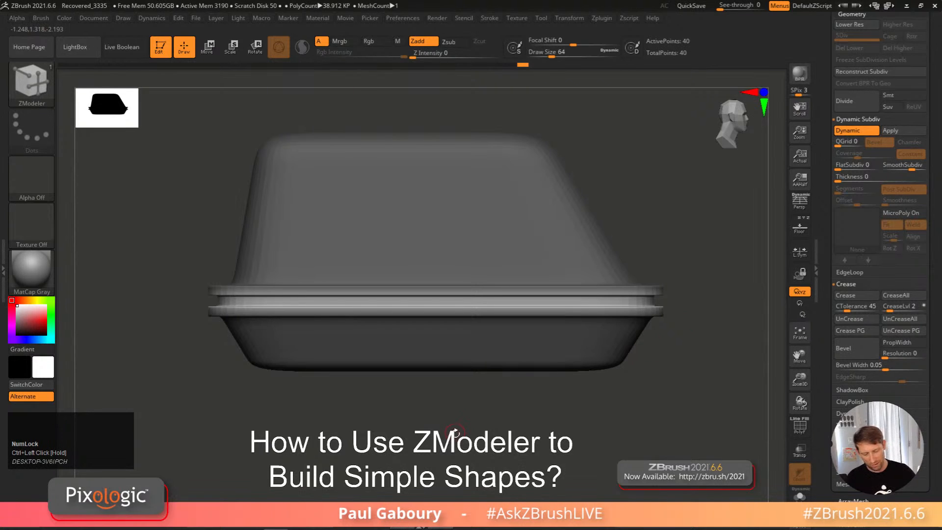
Step: Narrow the rim's groove vertically with the gizmo in side view and clear the mask
key("w")
right_click_drag(525, 159, 478, 189, "alt")
left_click(357, 104)
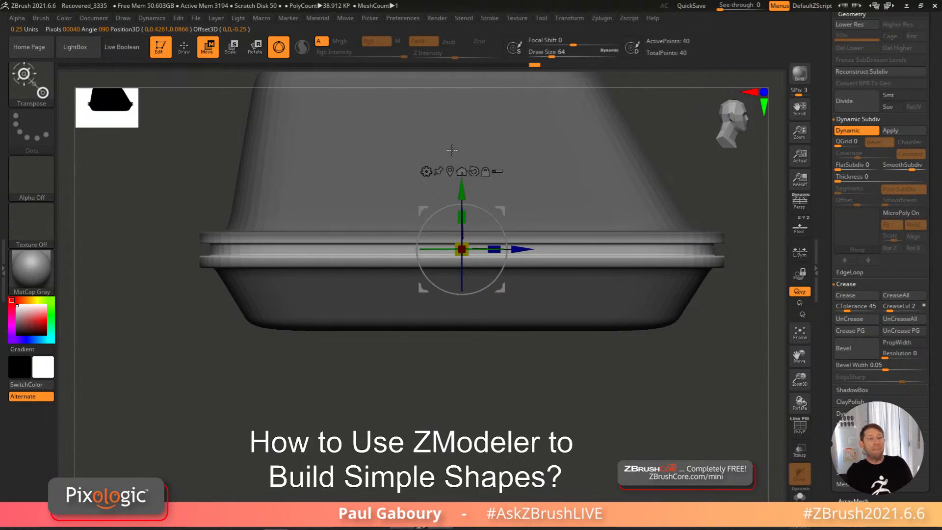
left_click_drag(460, 266, 458, 382)
right_click_drag(625, 378, 524, 391, "ctrl")
left_click_drag(538, 392, 554, 409, "ctrl")
key("q")
mouse_move(557, 381)
right_mouse_down()
mouse_move(444, 437)
mouse_move(474, 445)
mouse_move(545, 414)
mouse_move(546, 396)
right_mouse_up()
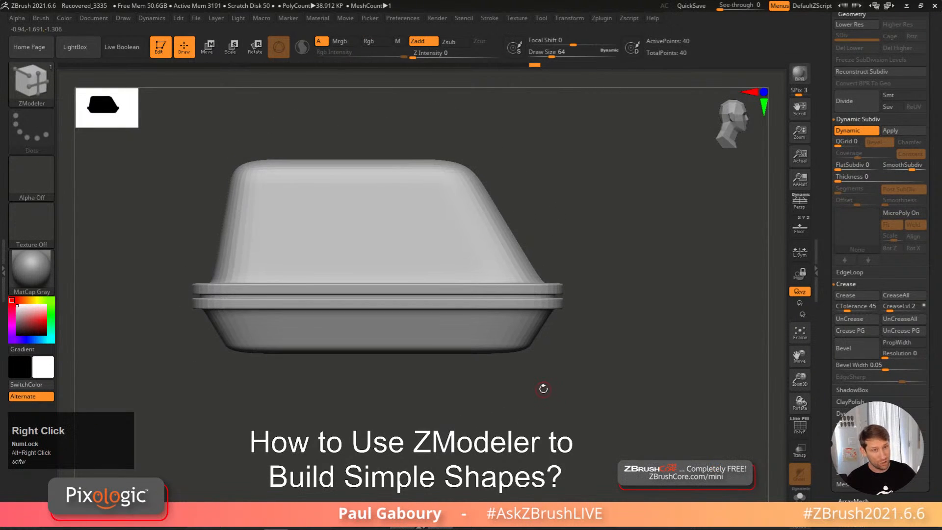
Step: Show the polyframe and undo the groove and edge loops, returning the rim to a single strip
key("shift+f")
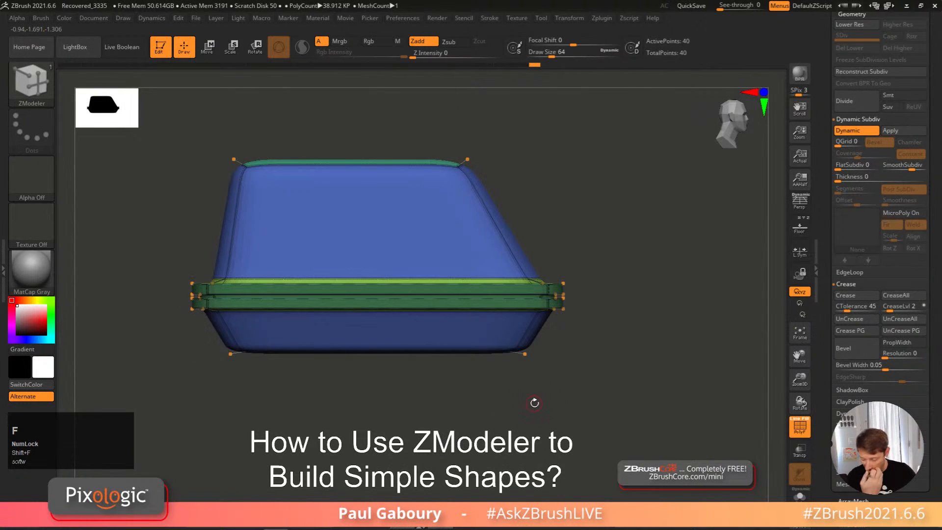
key("ctrl+z")
key("ctrl+z")
key("ctrl+z")
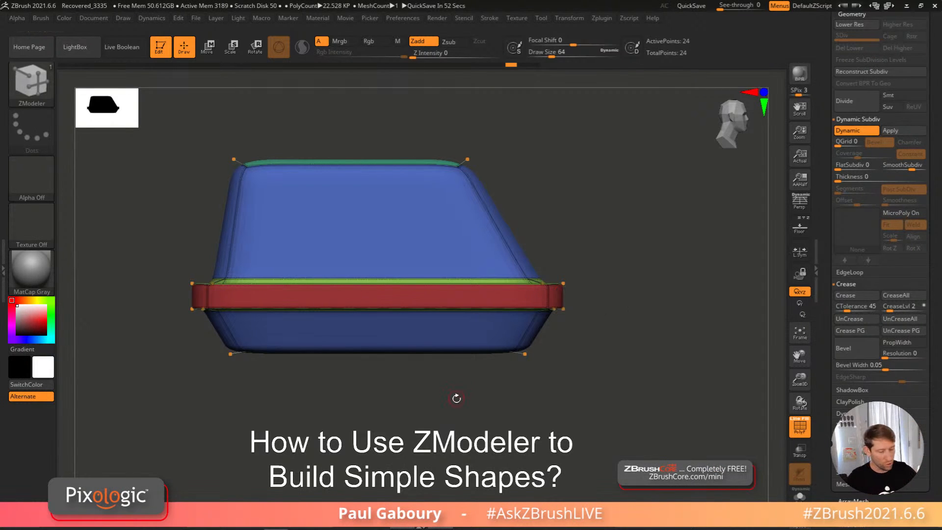
Step: Bring up the Move gizmo on the body and apply the Slice deformer to the mesh
key("w")
right_click_drag(414, 251, 442, 292, "alt")
left_click(349, 127)
right_click_drag(509, 292, 487, 380)
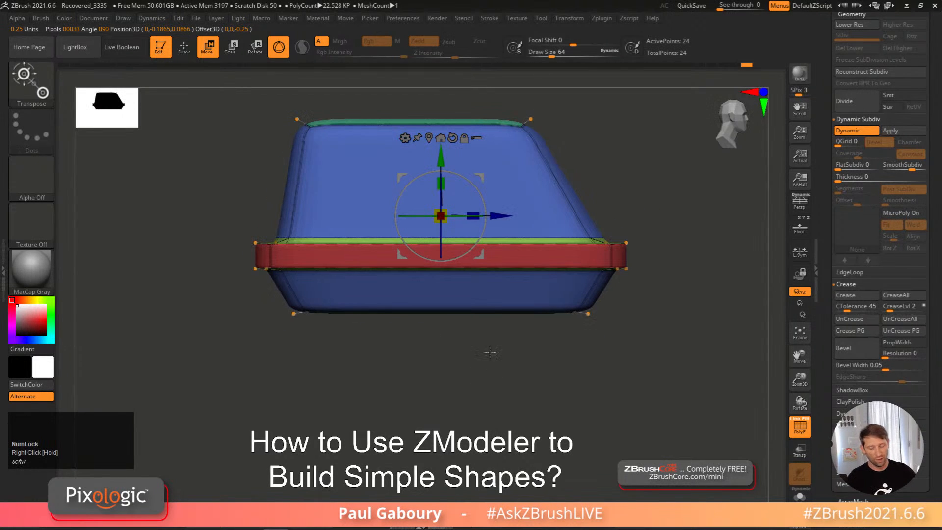
left_click(405, 138)
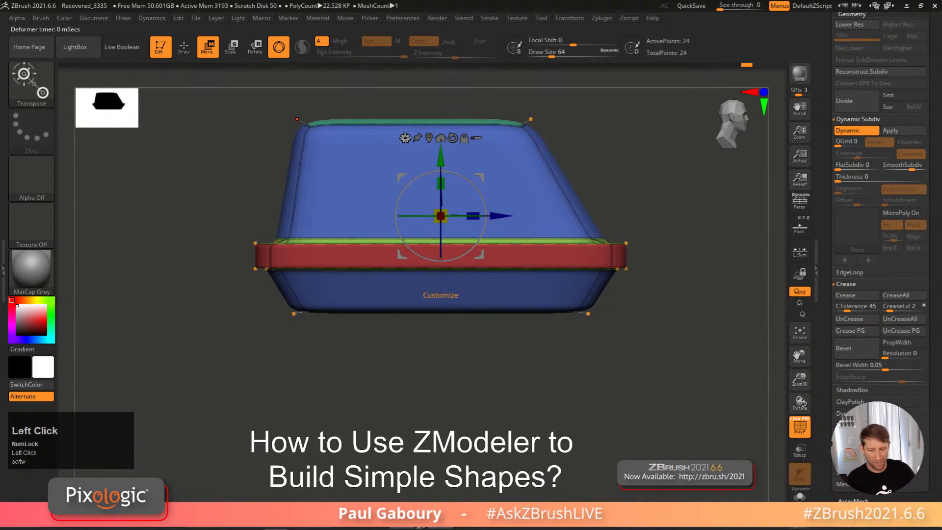
left_click(405, 138)
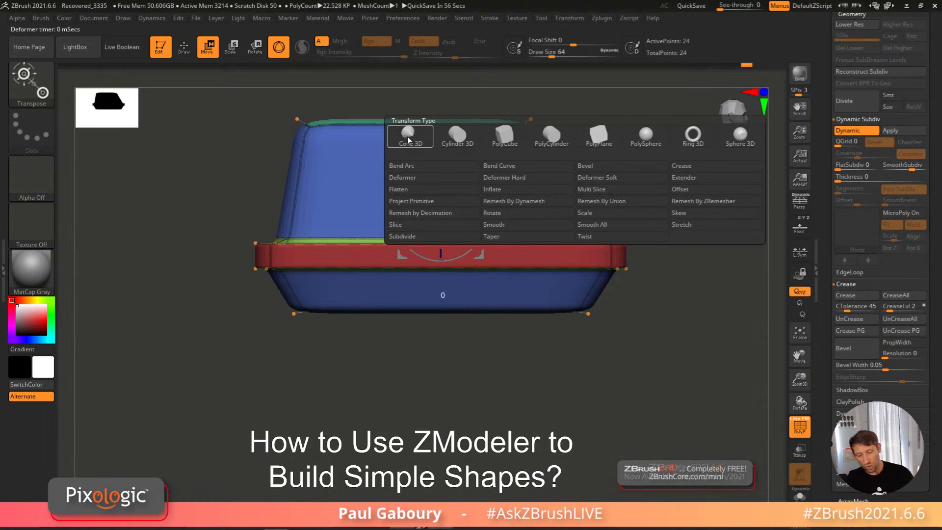
left_click(432, 225)
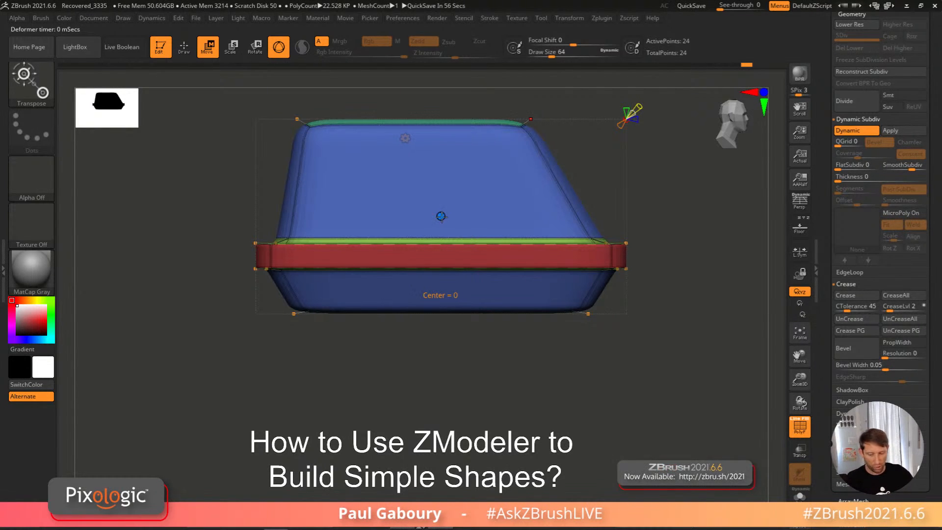
Step: Adjust the number of horizontal slices and lower the slice center to the rim's mid-height in side view
right_click_drag(679, 160, 608, 213)
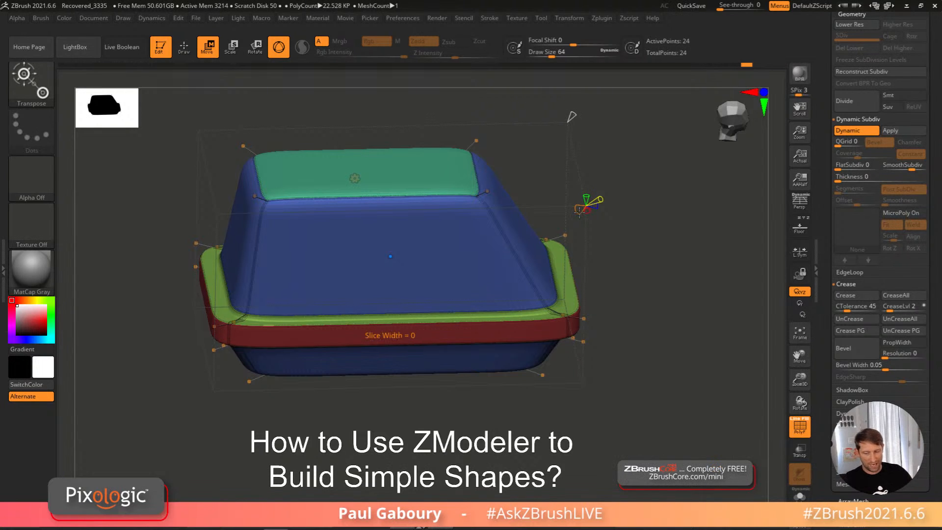
left_click_drag(579, 209, 586, 184)
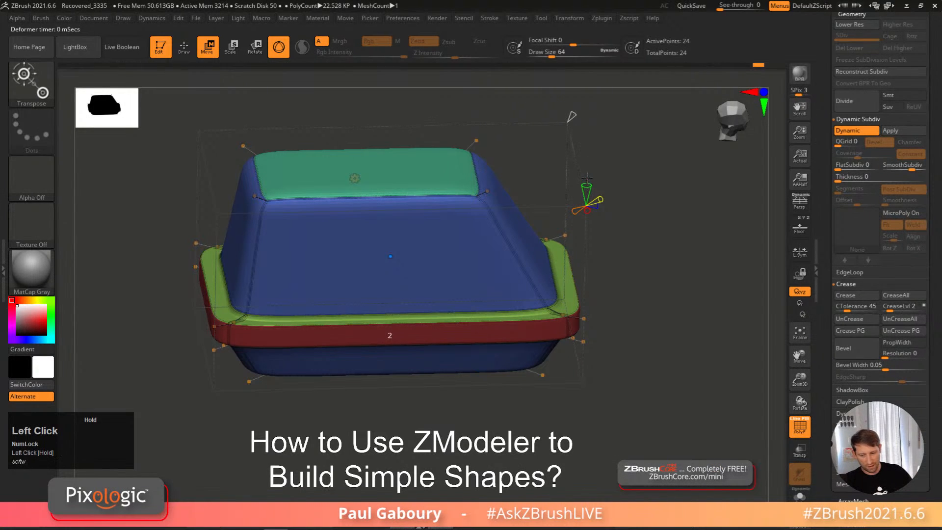
right_click_drag(608, 196, 608, 162, "shift")
left_click_drag(390, 256, 391, 297)
left_click_drag(577, 140, 578, 151)
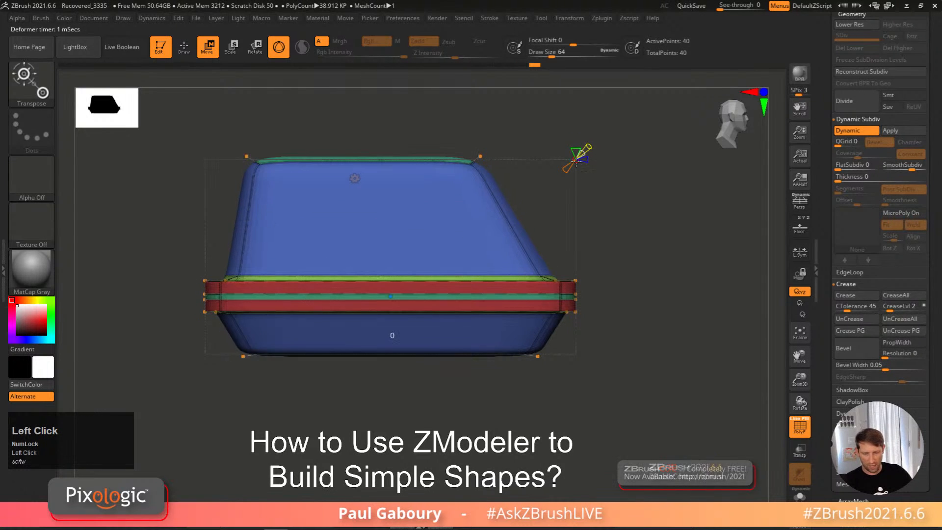
Step: Adjust the slice width to 0.013 to form a thin strip around the rim, viewing it from side and perspective
right_click_drag(610, 247, 622, 263)
left_click_drag(584, 170, 586, 175)
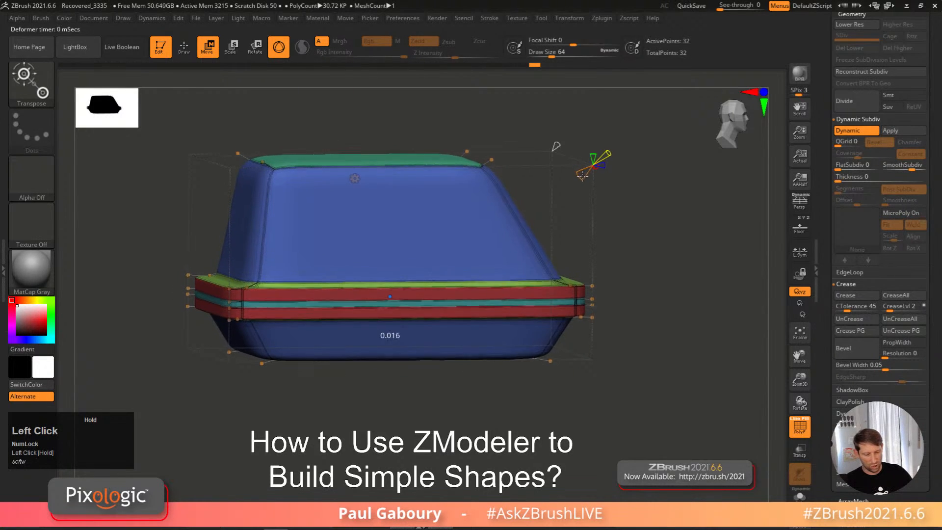
left_click_drag(586, 174, 593, 170)
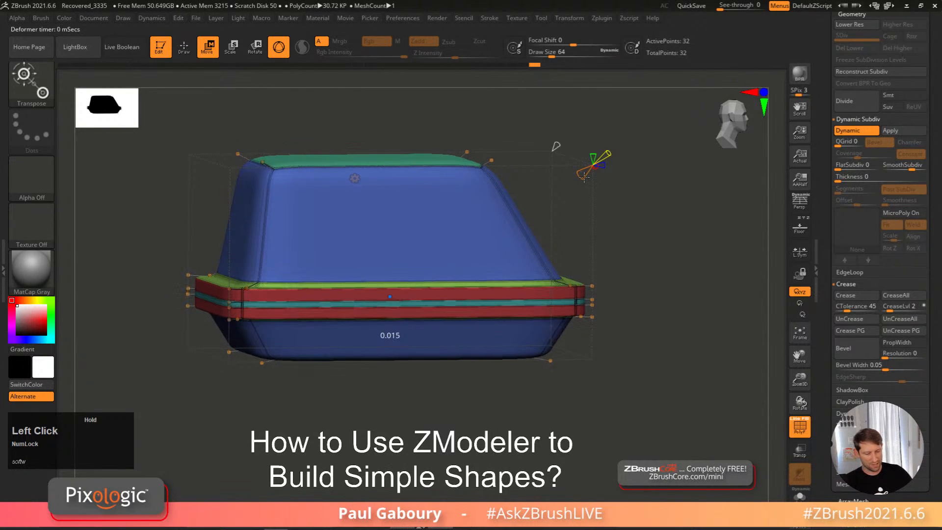
mouse_move(574, 191)
left_mouse_down()
mouse_move(584, 175)
mouse_move(577, 185)
left_mouse_up()
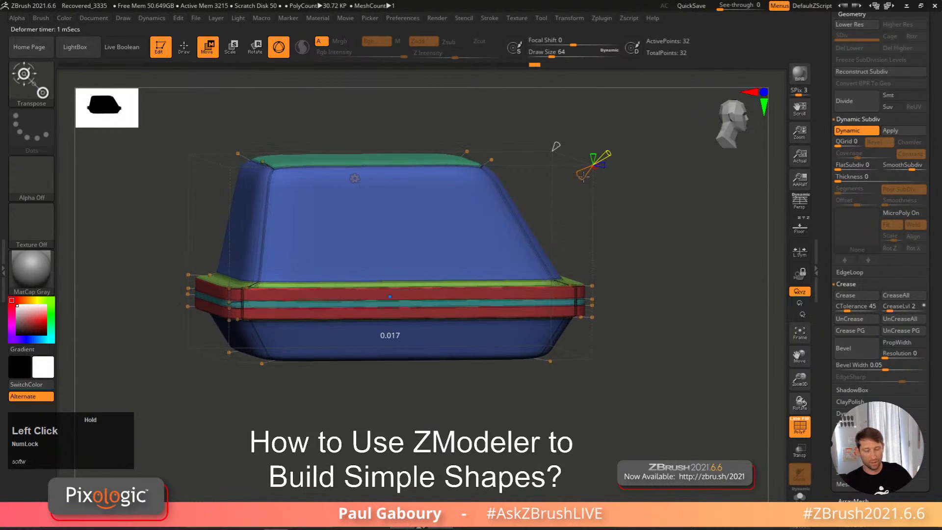
left_click_drag(584, 176, 583, 176)
right_click_drag(619, 284, 603, 275, "shift")
right_click_drag(548, 299, 490, 343, "alt")
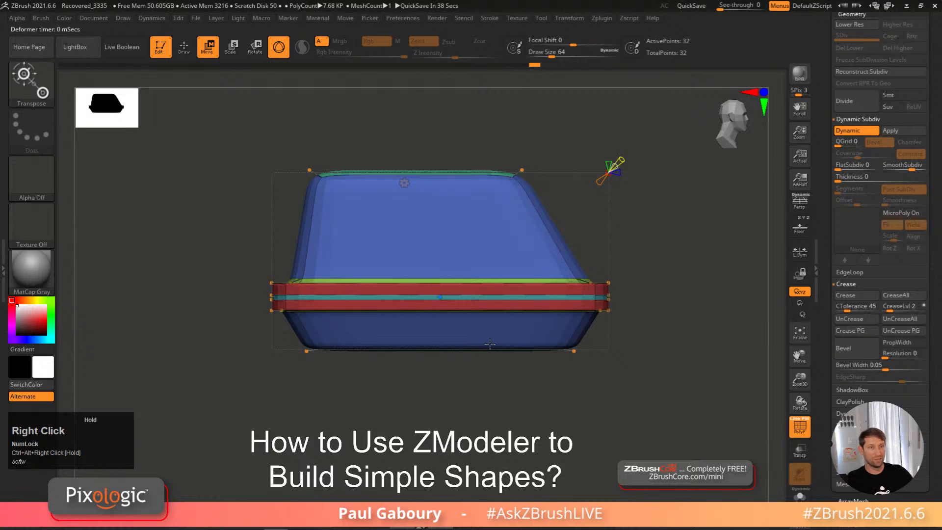
right_click_drag(633, 231, 636, 250, "alt")
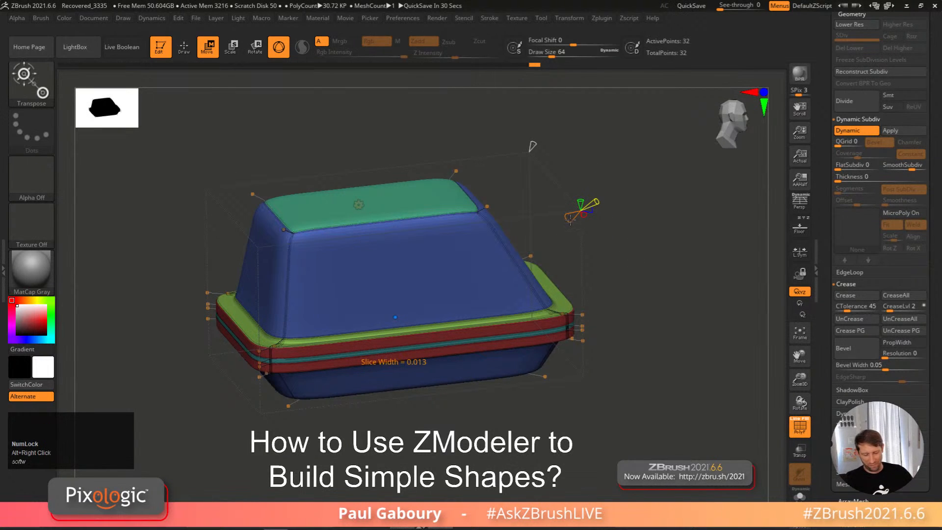
left_click_drag(571, 220, 652, 226)
Step: Undo the slices around the rim and set the draw size to 120
key("ctrl")
key("ctrl+z")
key("ctrl+z")
key("ctrl+z")
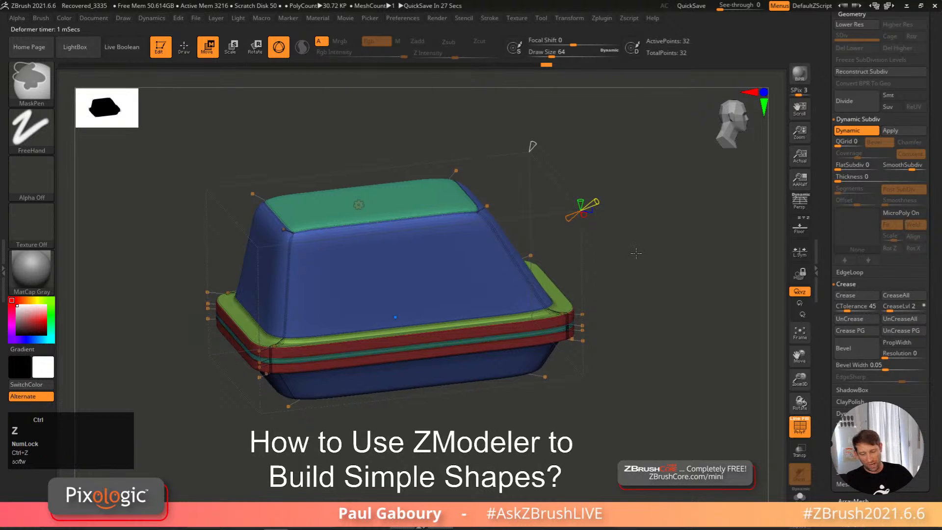
right_click_drag(633, 261, 614, 265, "shift")
key("s")
mouse_move(599, 250)
left_mouse_down()
mouse_move(626, 251)
mouse_move(607, 251)
left_mouse_up()
right_click_drag(585, 250, 603, 229, "alt")
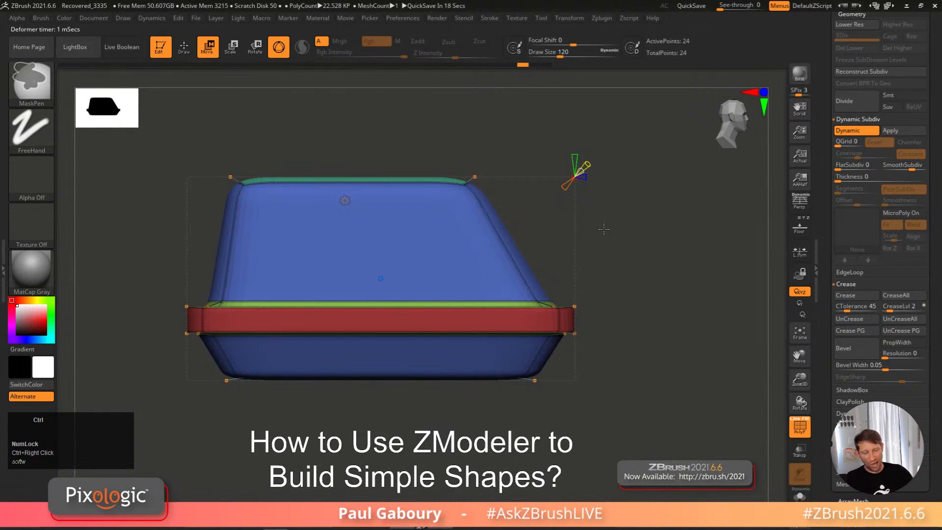
Step: Open the choice of selection, clip, slice and trim brushes
key("shift")
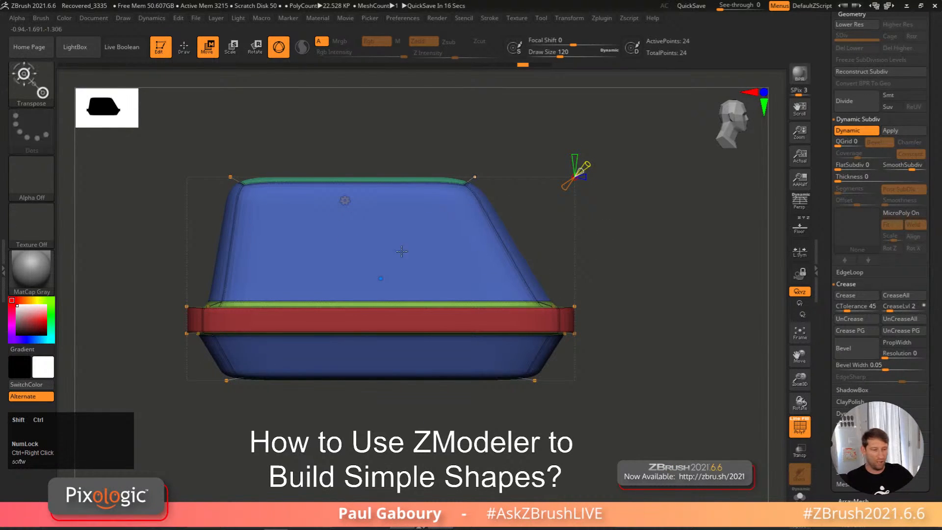
left_click(30, 80)
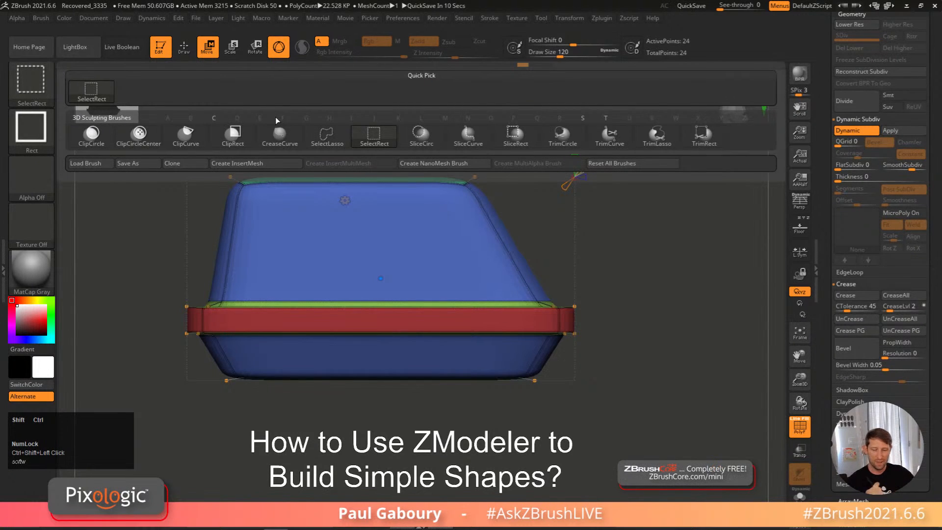
Step: Choose the SliceCurve brush and try a straight horizontal slice through the middle of the red rim band
left_click(468, 131)
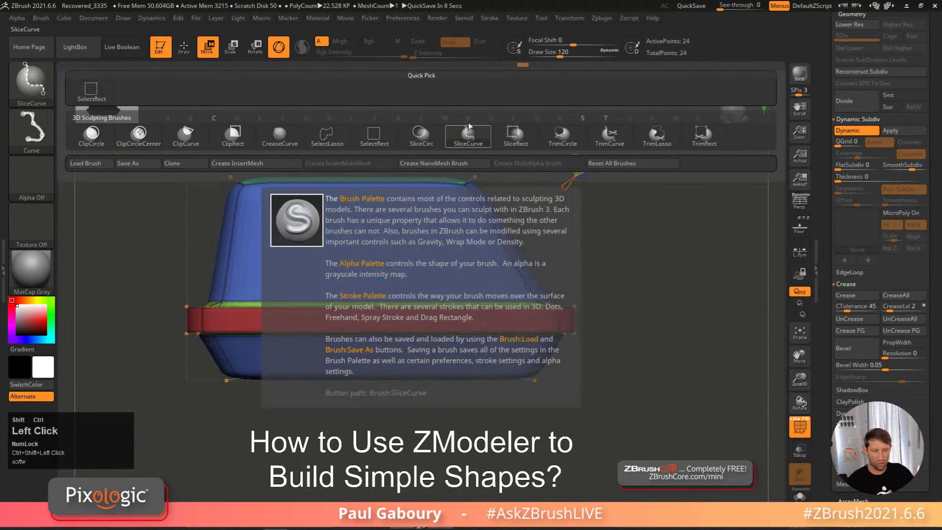
left_click_drag(135, 325, 679, 323, "ctrl+shift")
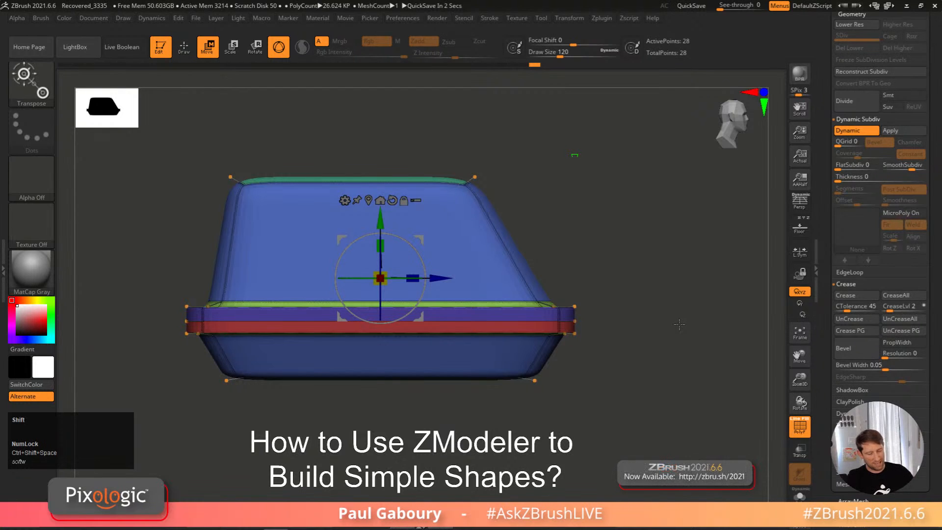
key("shift+d")
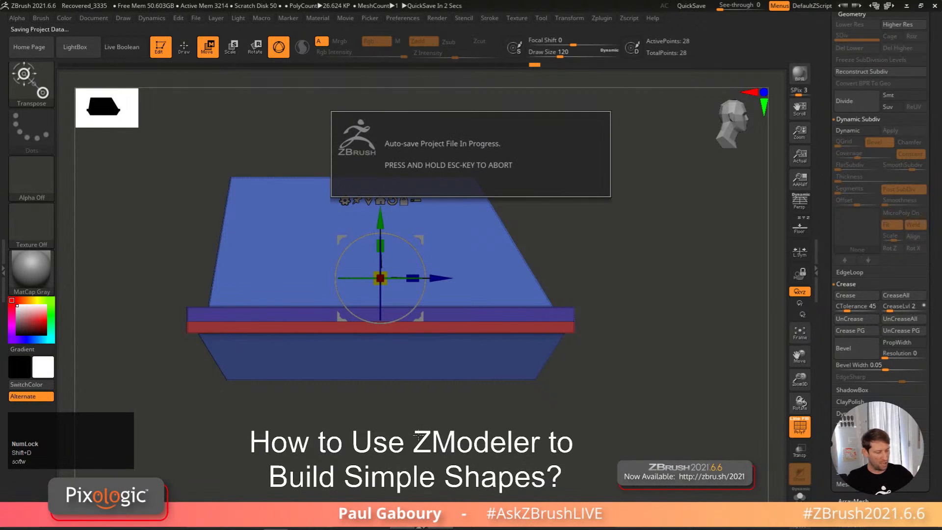
right_click_drag(416, 435, 257, 344)
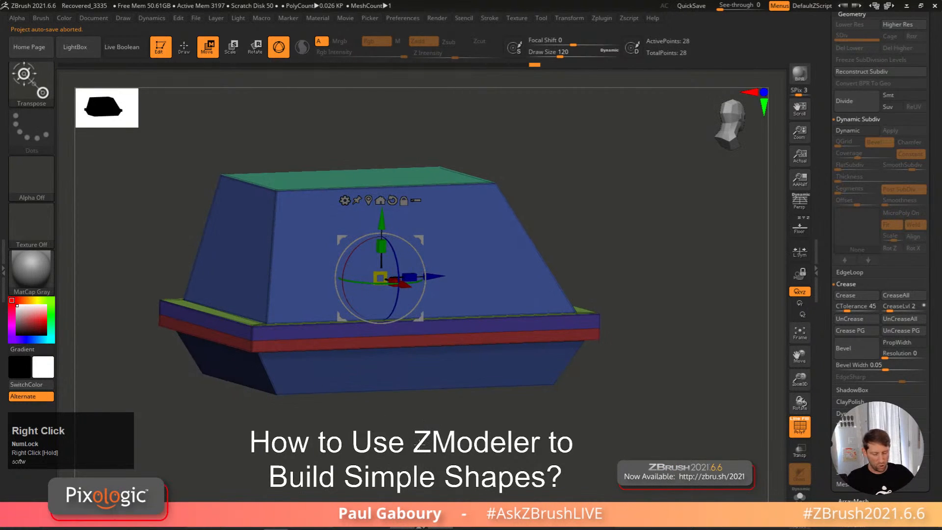
right_click_drag(419, 446, 408, 436, "shift")
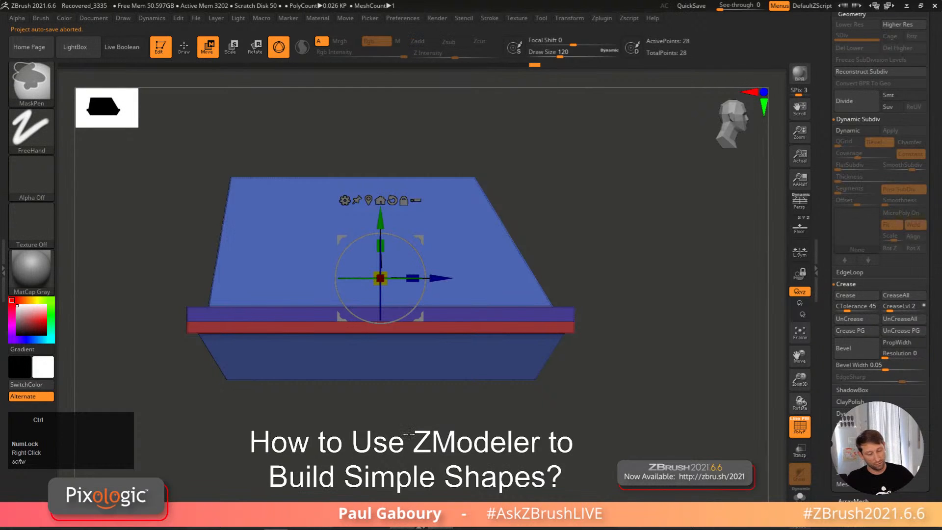
key("ctrl+z")
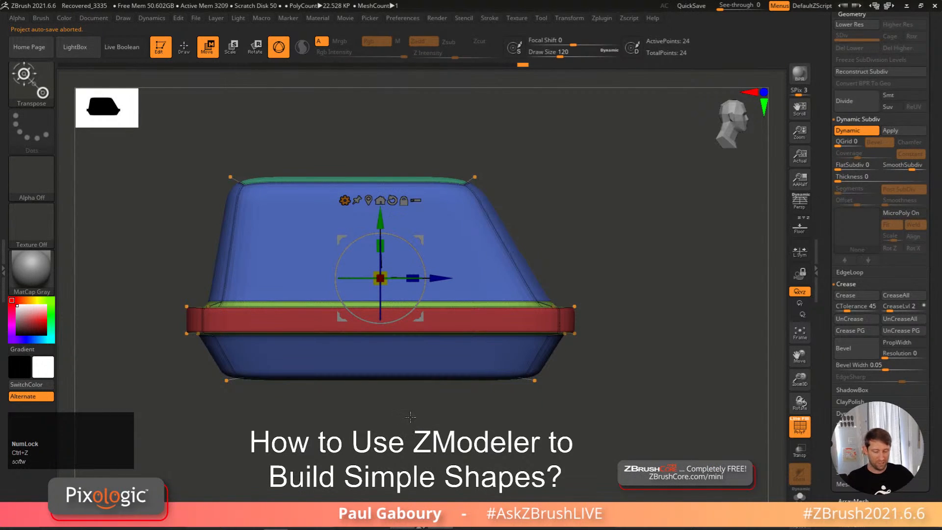
Step: Activate the ZModeler brush in Draw mode with draw size 37 and enable BRadius for the SliceCurve brush
key("s")
mouse_move(412, 403)
left_mouse_down("shift")
mouse_move(390, 405)
mouse_move(420, 407)
mouse_move(406, 399)
left_mouse_up("shift")
key("q")
key("s")
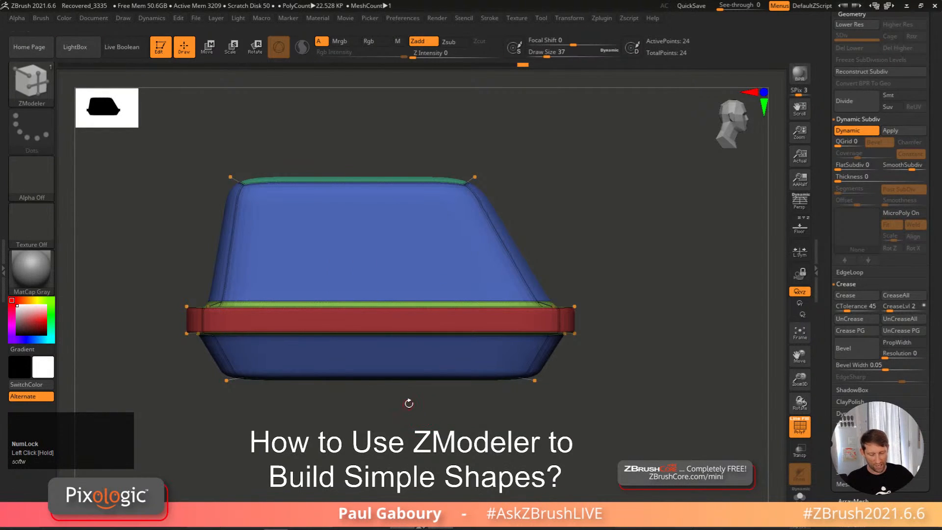
key("ctrl+space")
left_click(383, 383)
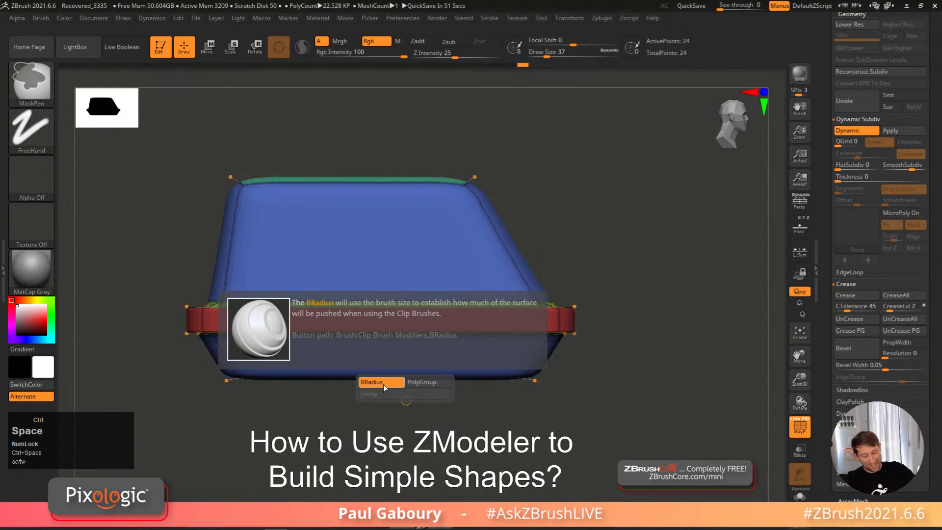
Step: Try a BRadius slice with draw size 37 across the middle of the red rim band
left_click_drag(151, 322, 687, 322, "ctrl+shift")
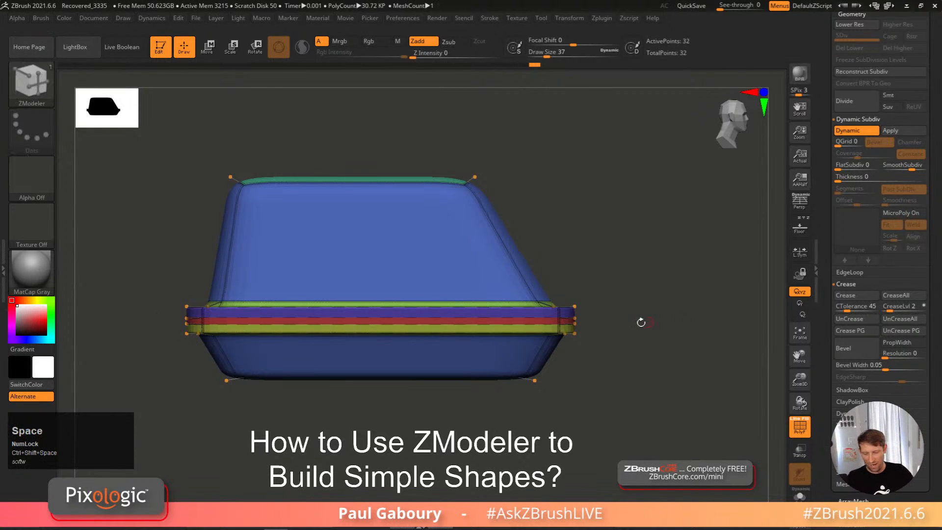
key("shift+d")
right_click_drag(650, 317, 563, 316)
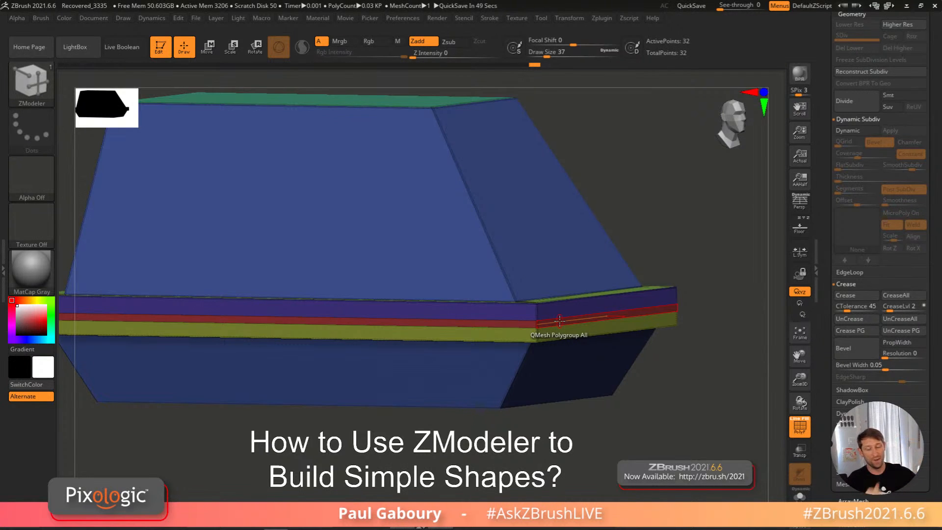
right_click_drag(559, 320, 603, 378, "shift")
key("ctrl+z")
key("ctrl+z")
Step: Try the same horizontal slice across the rim band with the draw size enlarged to 365
key("s")
left_click_drag(390, 413, 427, 414)
left_click_drag(158, 322, 636, 328, "ctrl+shift")
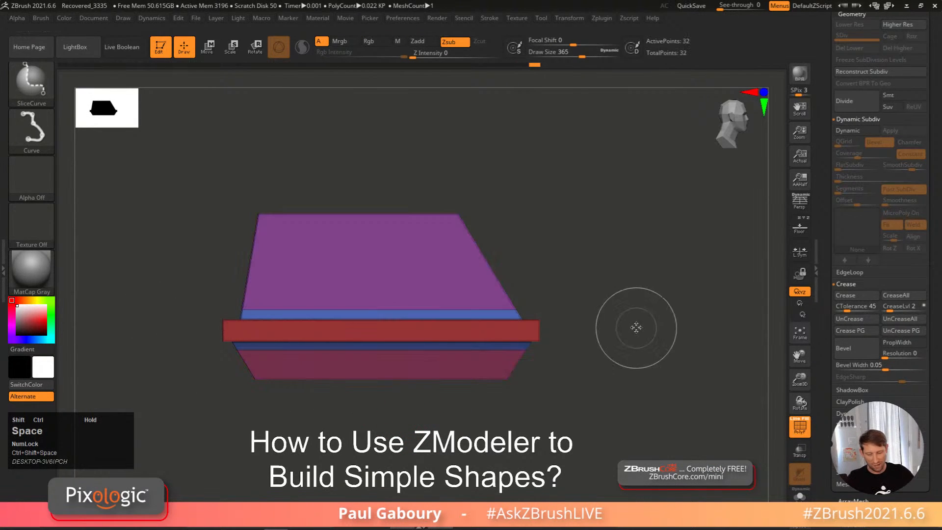
mouse_move(498, 309)
right_mouse_down()
mouse_move(493, 321)
mouse_move(520, 297)
right_mouse_up()
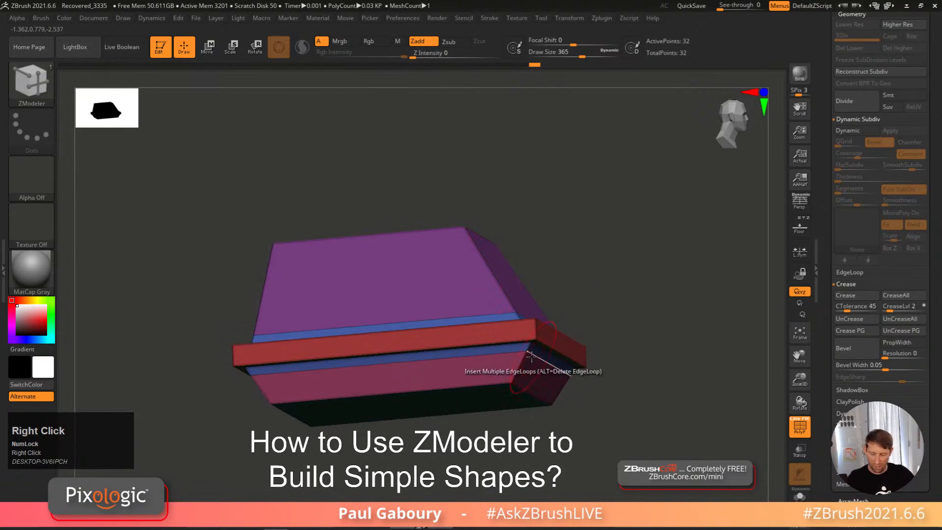
right_click_drag(536, 357, 589, 346, "shift")
key("ctrl+z")
Step: Try slicing the rim band with draw size 80 and Dynamic Subdiv turned off
key("s")
left_click_drag(591, 328, 567, 328)
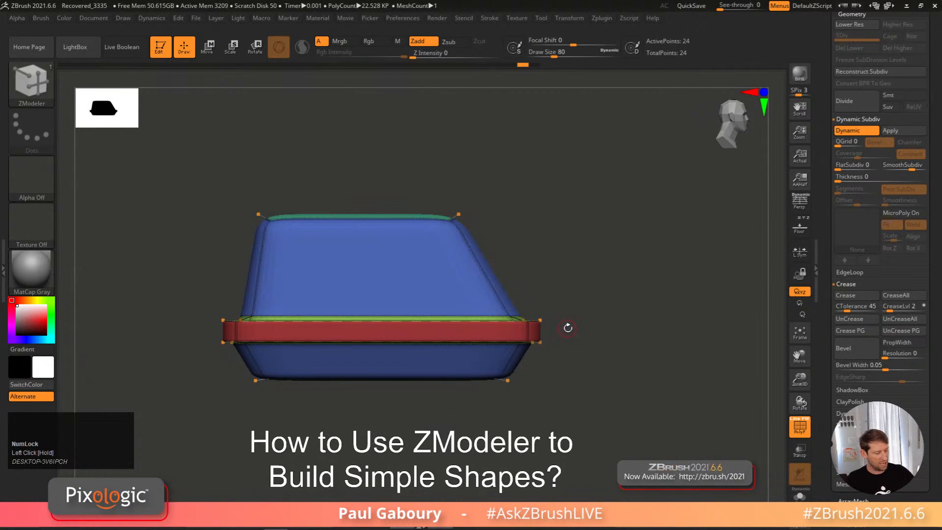
key("shift+d")
left_click_drag(155, 332, 664, 330, "ctrl+shift")
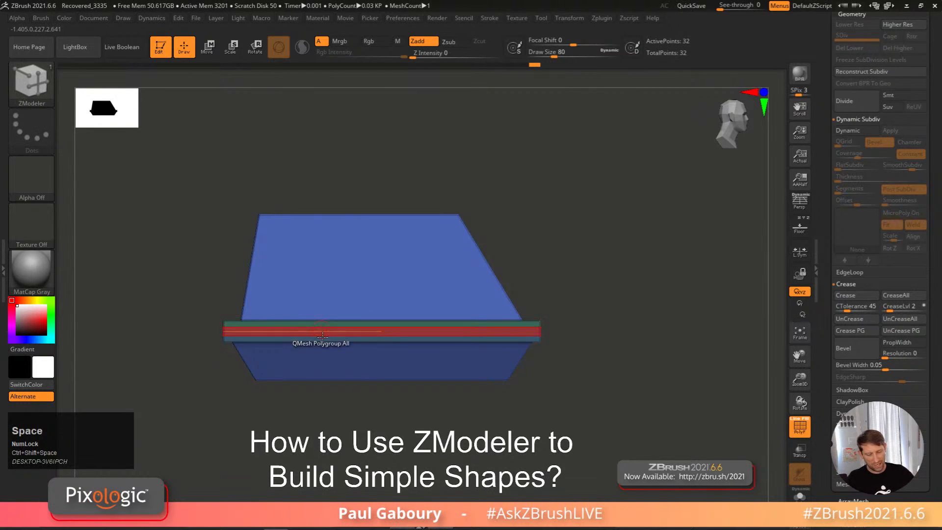
key("ctrl+z")
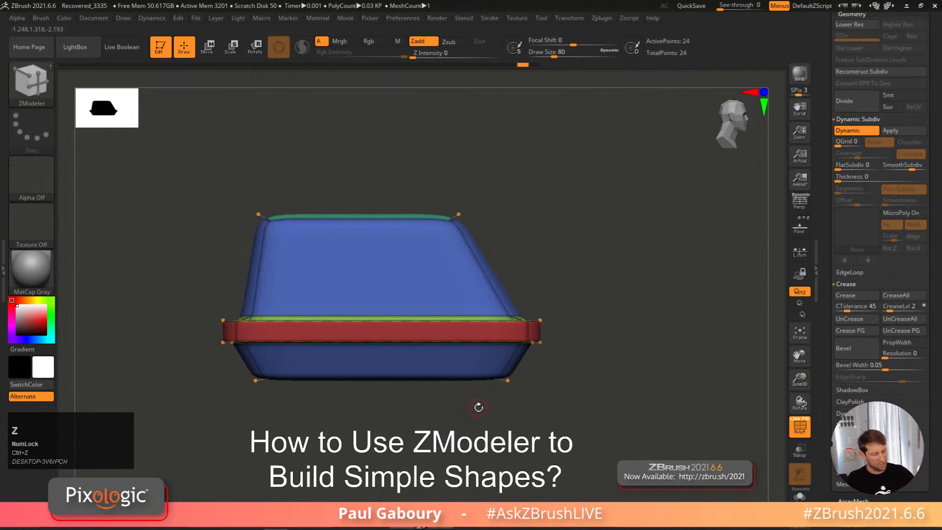
Step: Set the draw size to 41 and slice horizontally through the rim band with BRadius to isolate a thin middle strip
key("s")
left_click_drag(478, 408, 469, 408, "shift")
key("ctrl+shift")
left_click_drag(170, 332, 641, 342, "ctrl+shift")
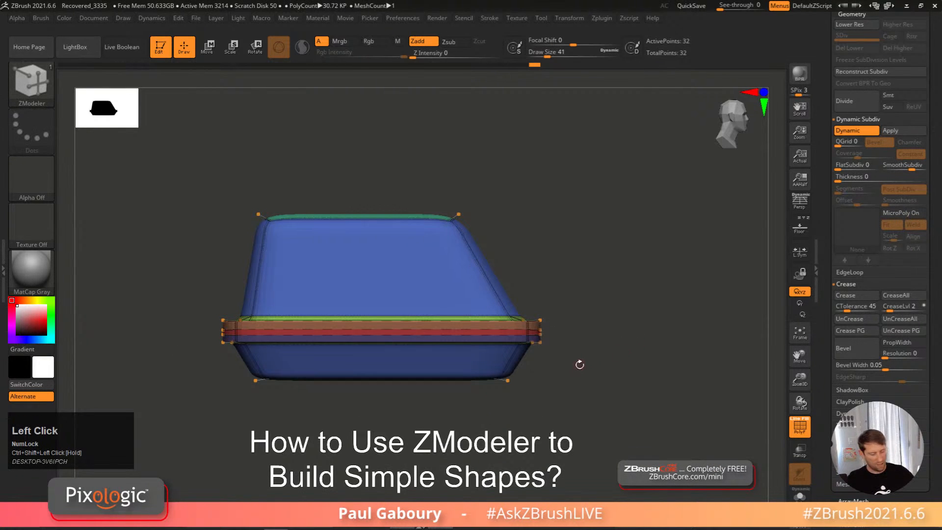
key("shift")
Step: Push the rim's thin middle strip inward with QMesh Polygroup All to form a groove, and hide the polyframe
right_click_drag(535, 312, 557, 334, "ctrl")
right_click_drag(557, 334, 564, 349)
right_click_drag(556, 315, 583, 295)
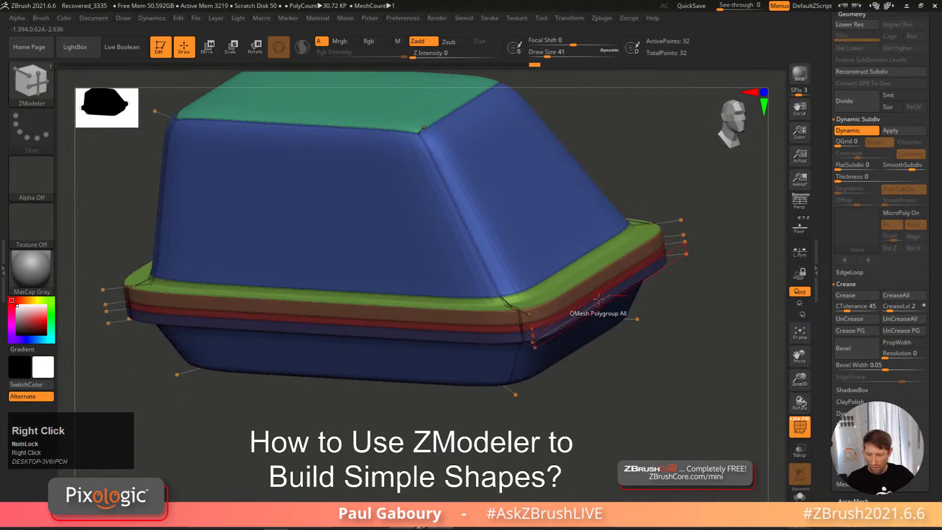
left_click_drag(596, 291, 584, 293)
left_click(894, 295)
mouse_move(618, 352)
right_mouse_down("ctrl")
mouse_move(607, 332)
mouse_move(628, 328)
mouse_move(554, 358)
mouse_move(548, 382)
right_mouse_up("ctrl")
key("shift+f")
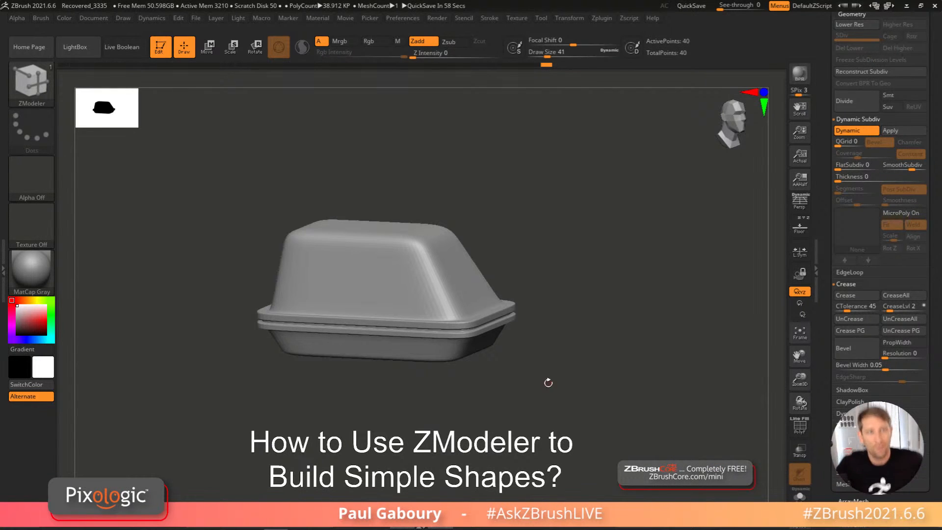
Step: Set the draw size to 372 and experiment with the Focal Shift, restoring it to about 0
right_click_drag(529, 347, 554, 328)
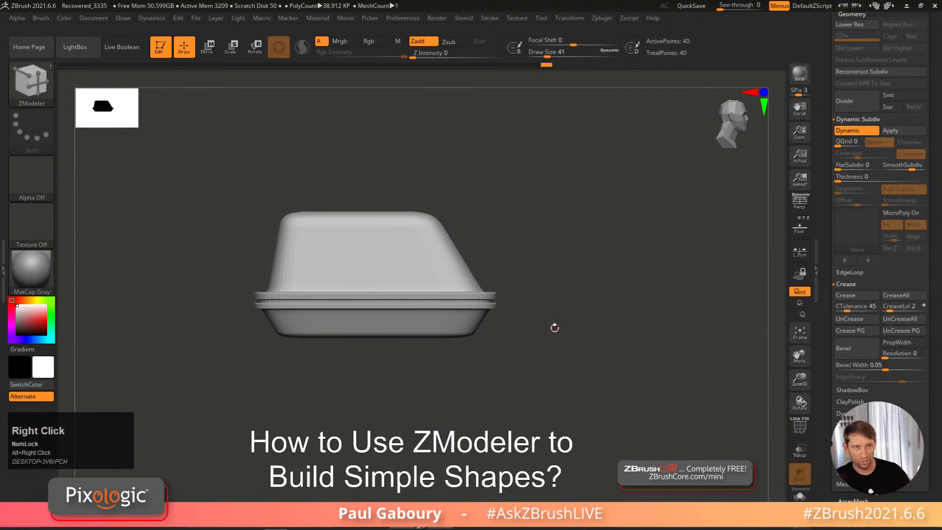
key("s")
left_click_drag(542, 269, 588, 267)
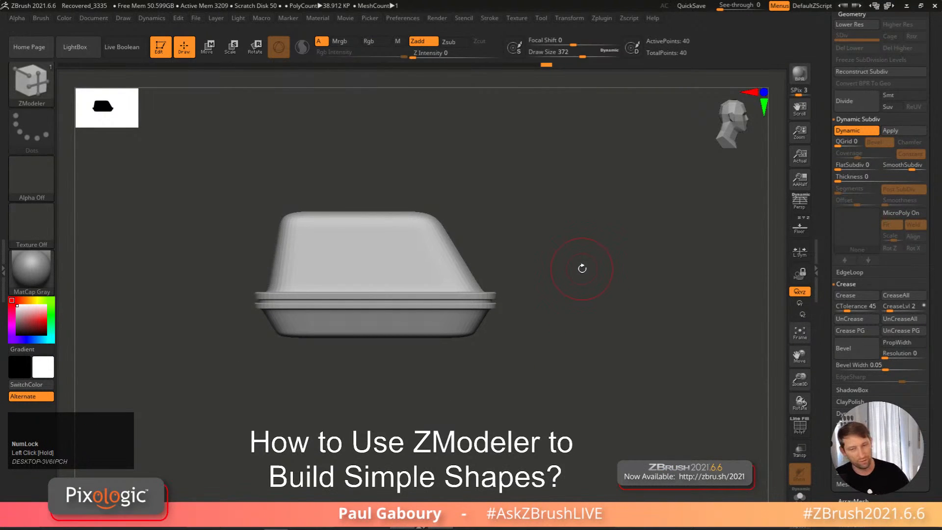
left_click_drag(573, 44, 565, 44)
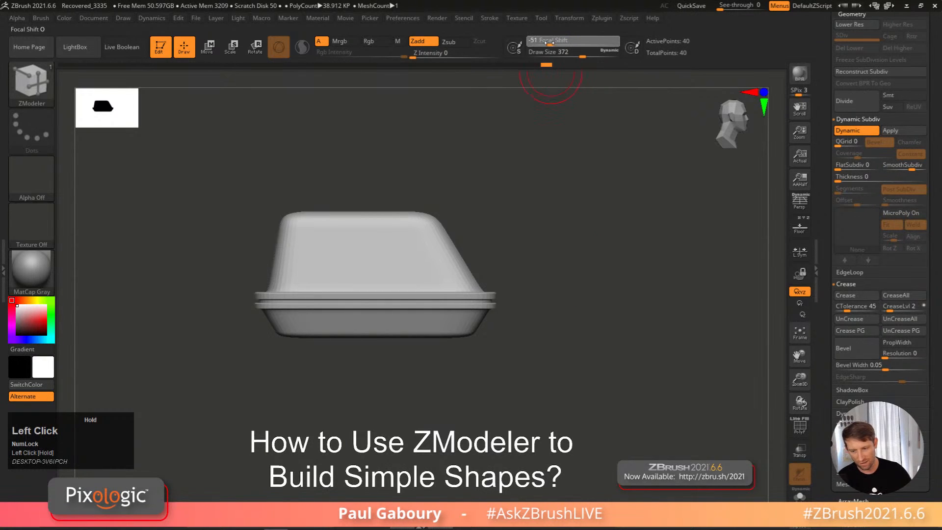
left_click_drag(572, 41, 572, 42)
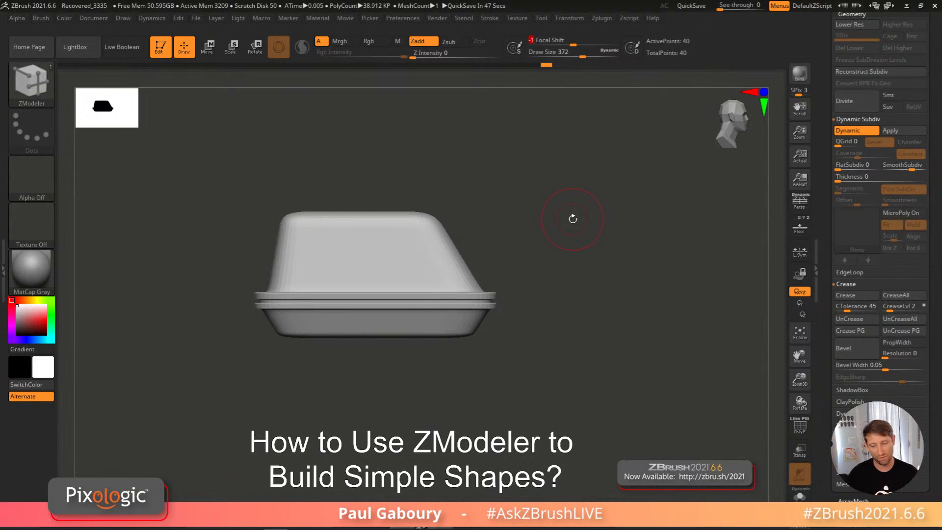
Step: Try a wide BRadius slice across the middle of the upper body with Dynamic Subdiv off and draw size 372
key("shift+f")
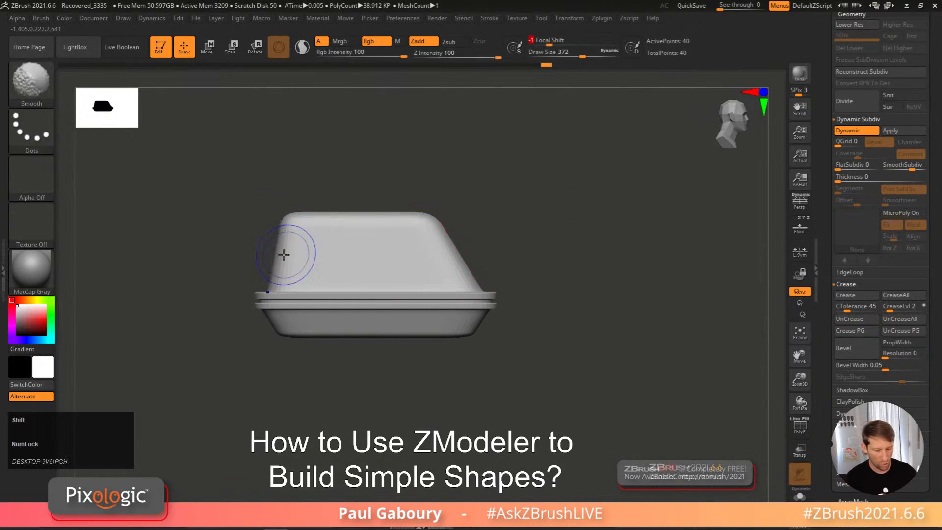
key("shift+d")
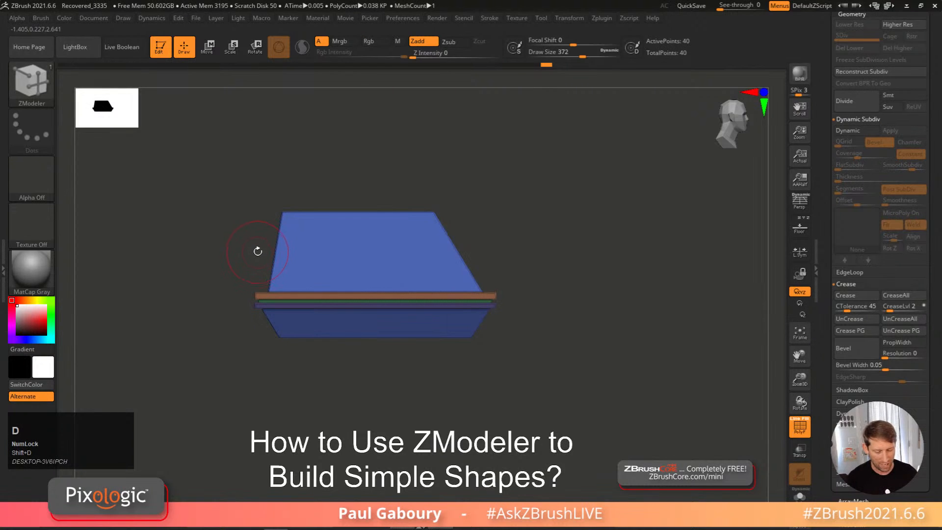
left_click_drag(257, 249, 508, 249, "ctrl+shift")
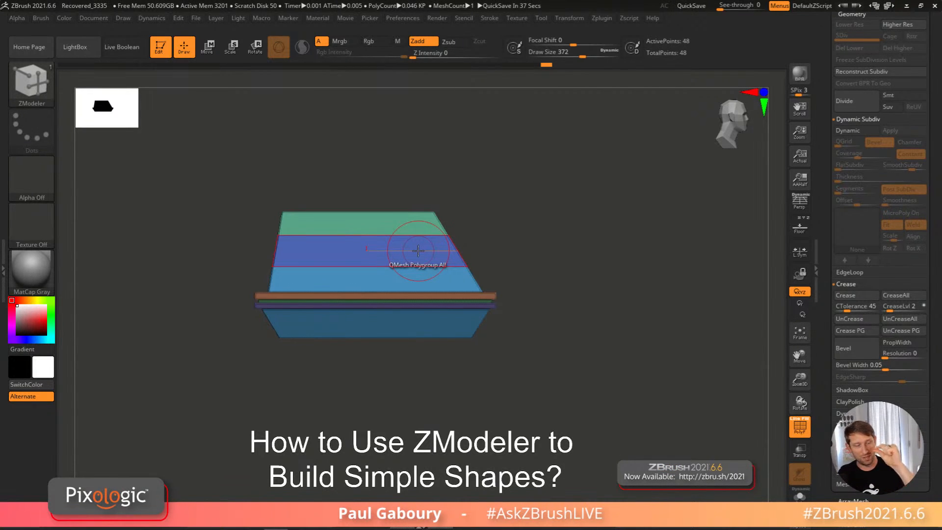
key("d")
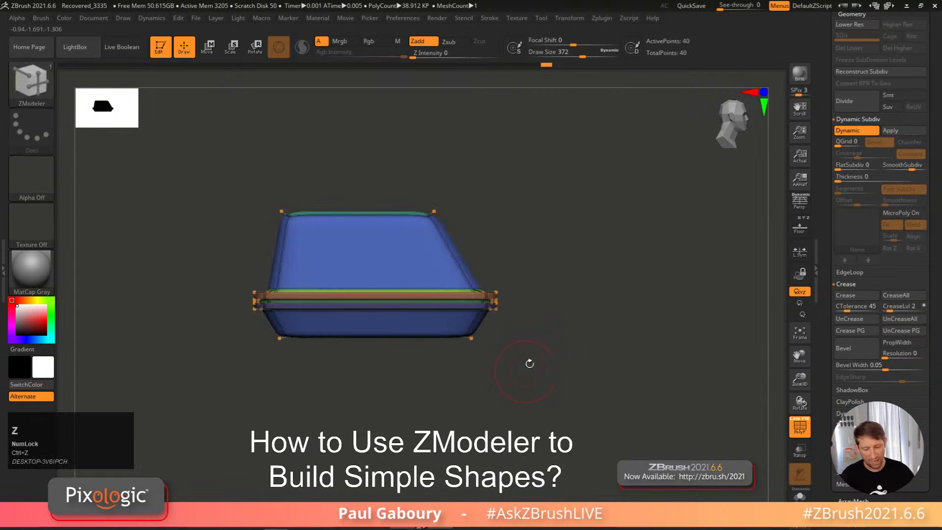
Step: Disable BRadius for the SliceCurve brush and select the ZModeler brush
key("ctrl+space")
left_click(521, 238)
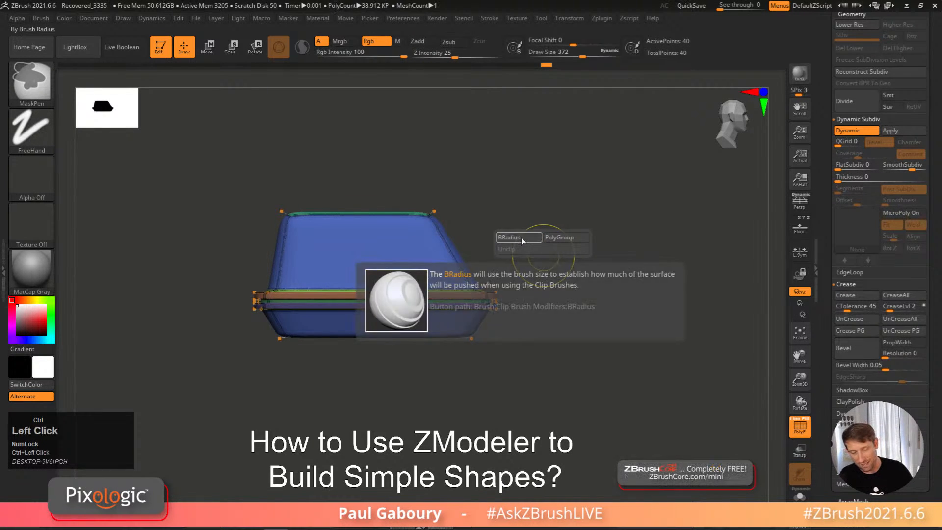
key("b")
key("z")
key("m")
Step: Examine the Clip Brush Modifiers to see where the BRadius option is located
left_click(41, 19)
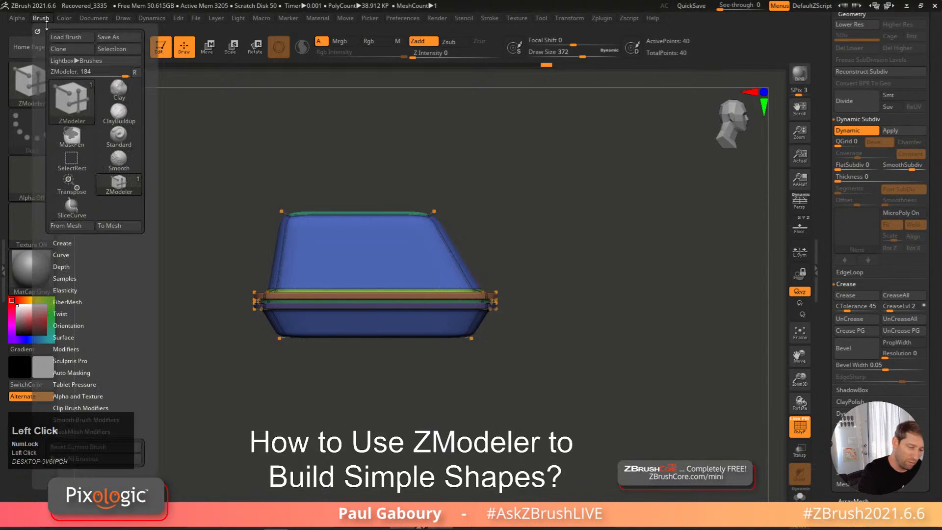
mouse_move(131, 302)
left_mouse_down()
mouse_move(114, 234)
mouse_move(125, 196)
left_mouse_up()
left_click(99, 224)
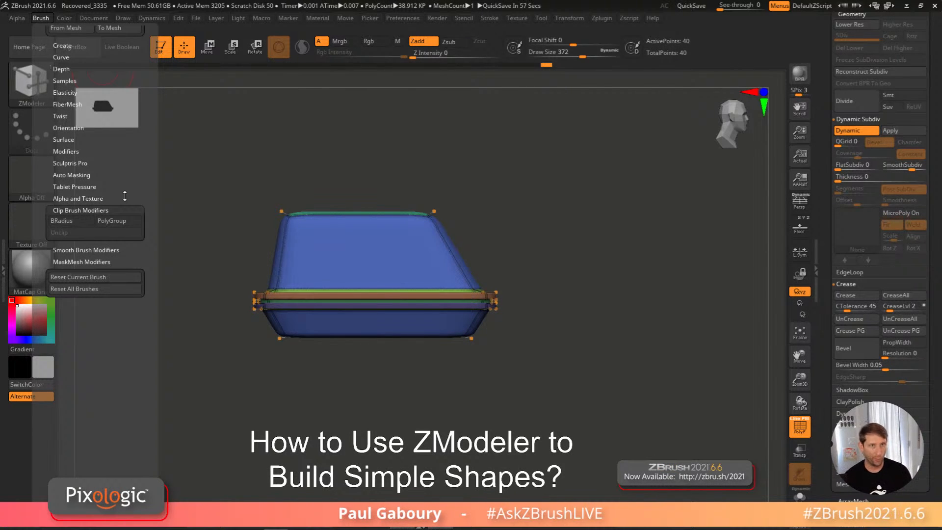
Step: Set the ZModeler edge action to Insert with Single EdgeLoop as the target, and hide the polyframe
key("shift+f")
mouse_move(560, 352)
right_mouse_down()
mouse_move(548, 378)
mouse_move(573, 352)
right_mouse_up()
key("shift+f")
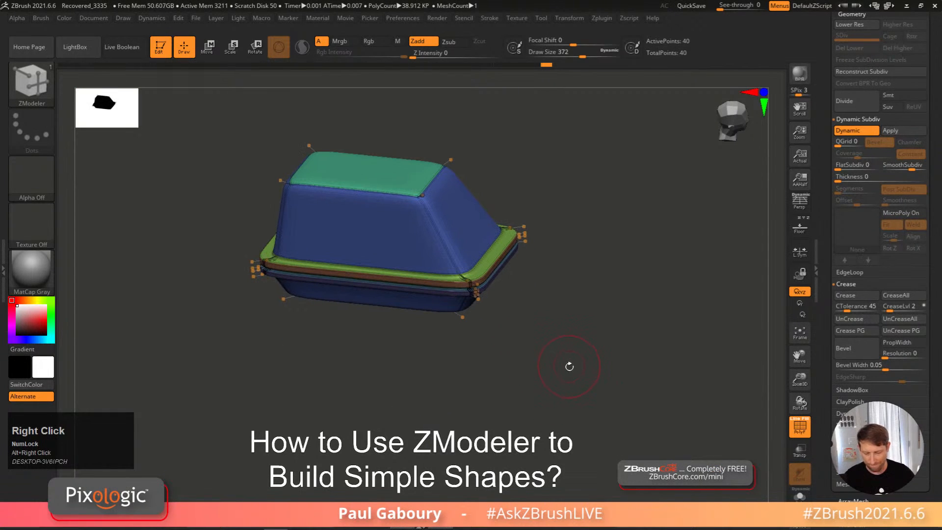
right_click_drag(553, 279, 561, 326, "shift")
key("space")
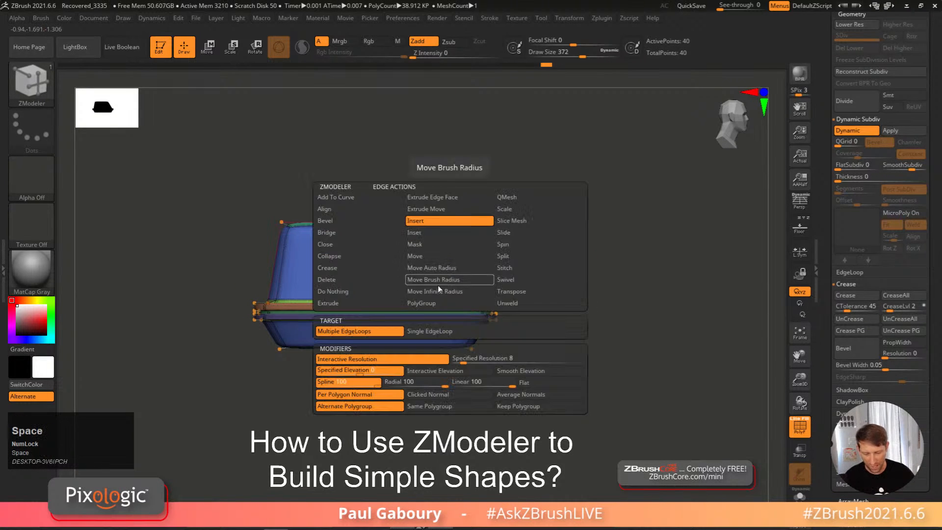
left_click(446, 231)
left_click(448, 223)
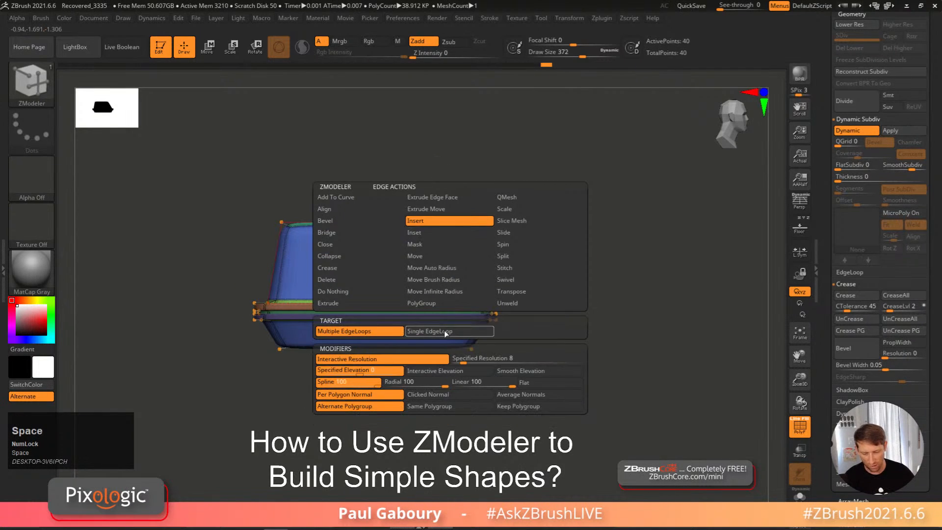
left_click(443, 331)
key("shift+f")
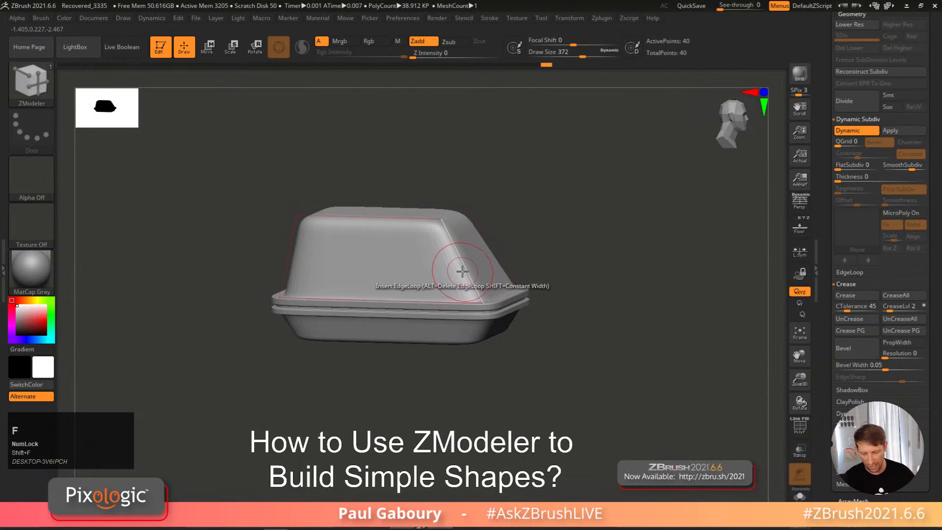
Step: Insert a single horizontal edge loop around the upper body, starting on its slanted corner edge
left_click(462, 270)
left_click_drag(462, 270, 453, 253)
Step: Apply Mirror And Weld from the Modify Topology options to the whole model
right_click_drag(569, 355, 473, 398)
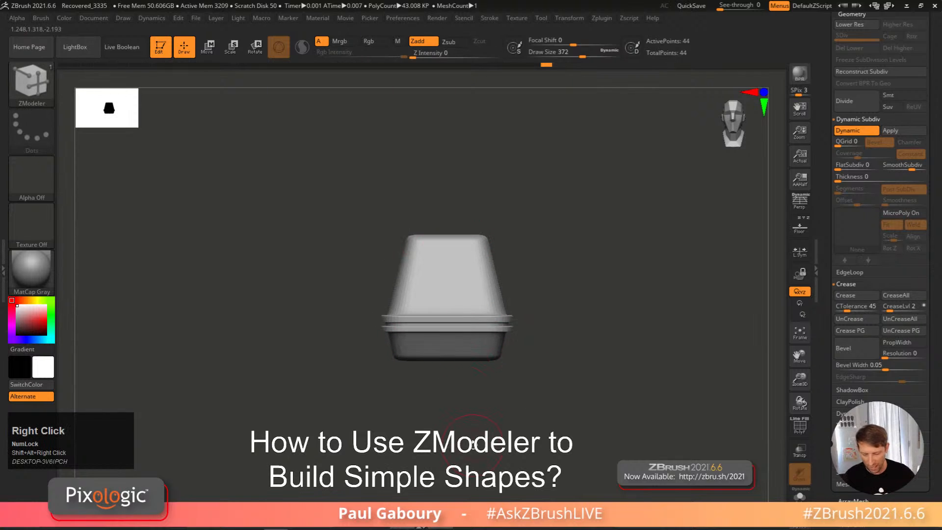
left_click(859, 448, "shift")
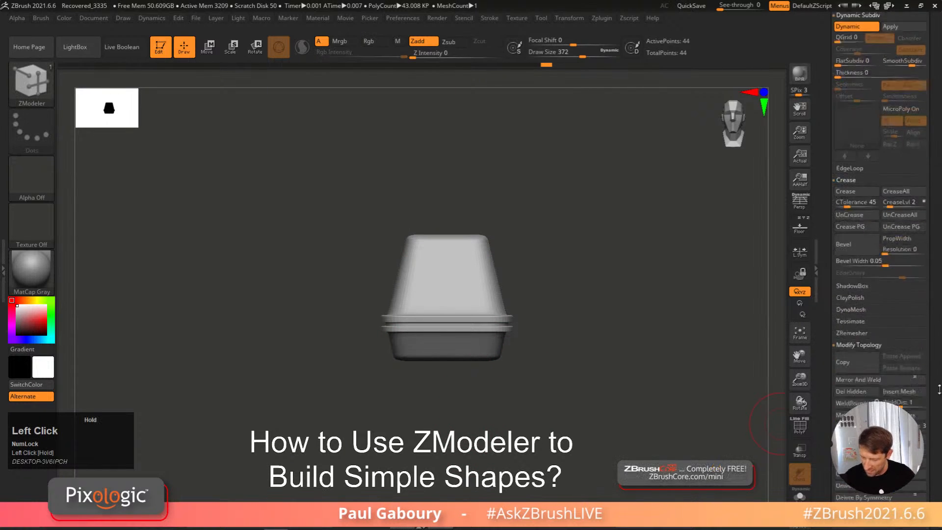
left_click(876, 306)
right_click(542, 376, "ctrl")
mouse_move(543, 376)
right_mouse_down()
mouse_move(561, 375)
mouse_move(416, 323)
right_mouse_up()
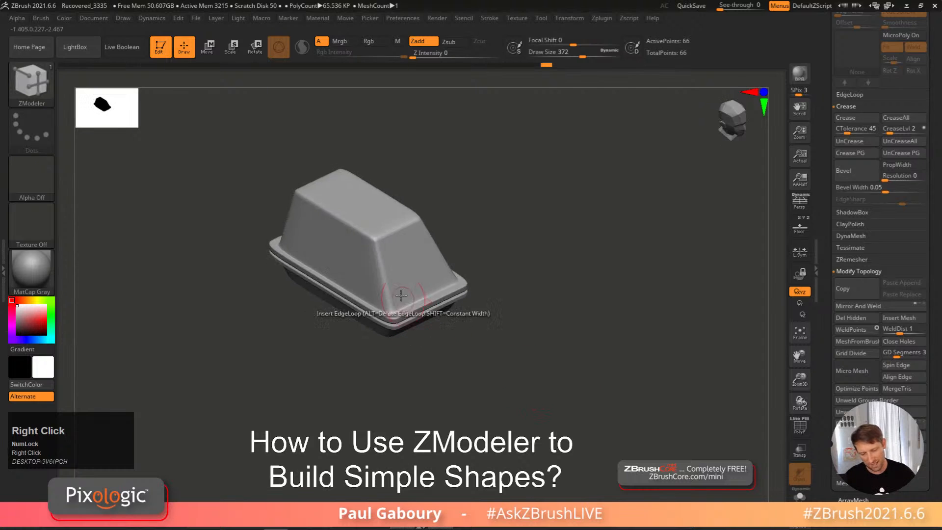
Step: Insert two single vertical edge loops through the model, one toward each end of the body's long side
right_click_drag(380, 259, 529, 368)
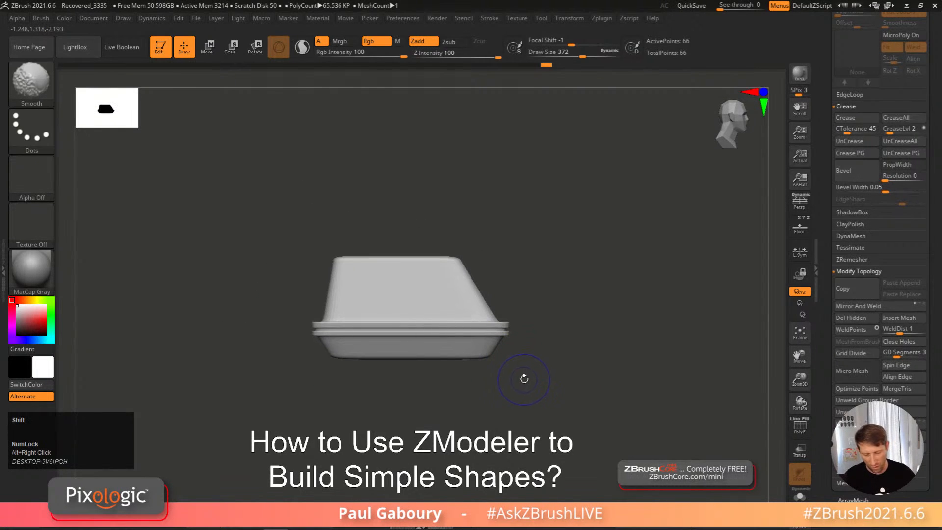
key("shift+f")
key("shift+f")
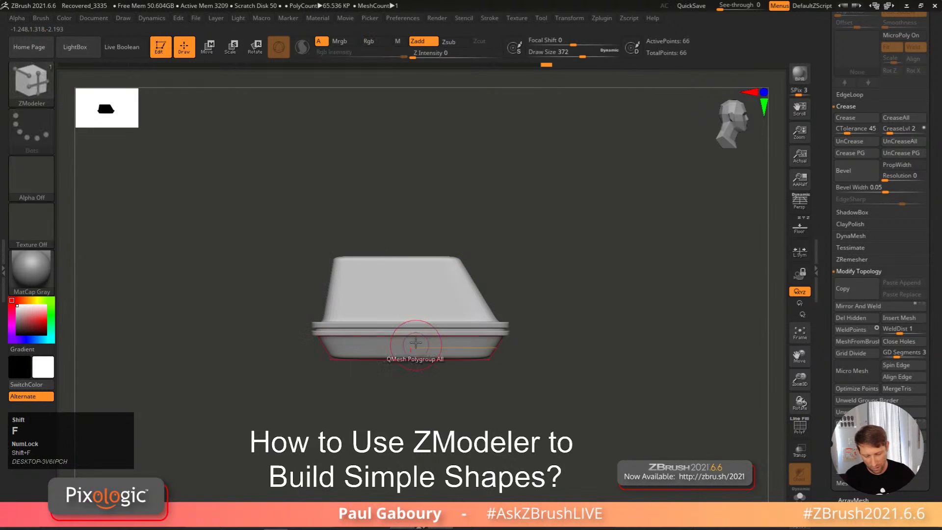
left_click_drag(405, 278, 377, 284)
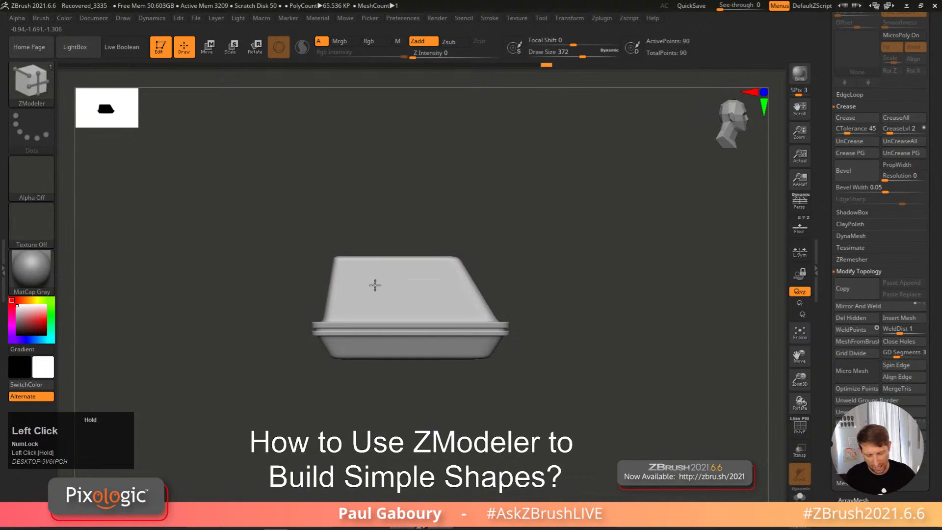
left_click(432, 280)
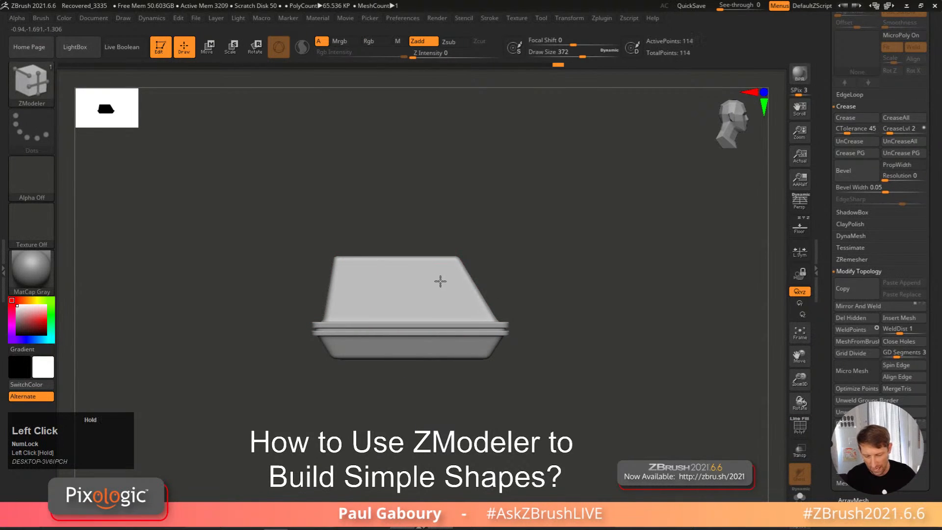
key("shift+f")
right_click_drag(614, 378, 592, 347)
key("shift+f")
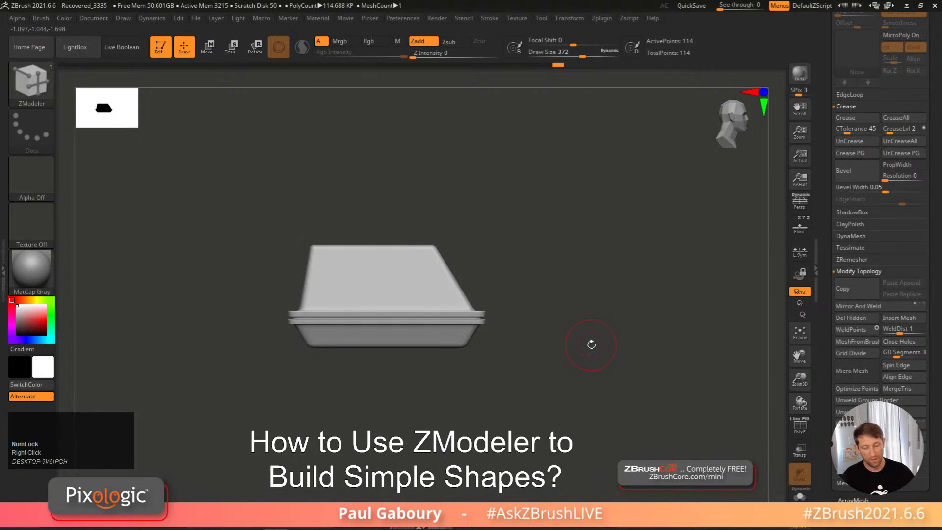
Step: Switch to the Recovered_Tool vehicle model, set the draw size to 262, and inspect the vehicle from above and beneath
left_click_drag(821, 197, 826, 320)
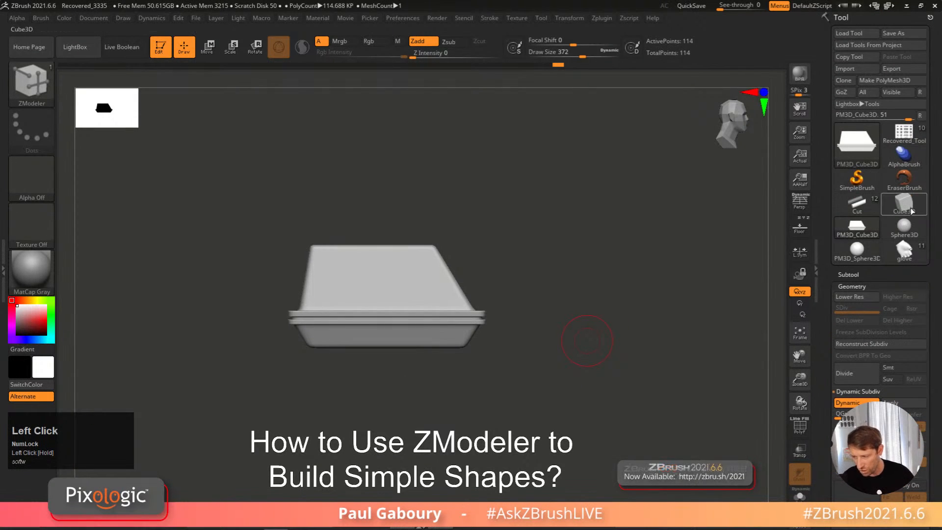
left_click(903, 132)
right_click_drag(553, 374, 599, 385)
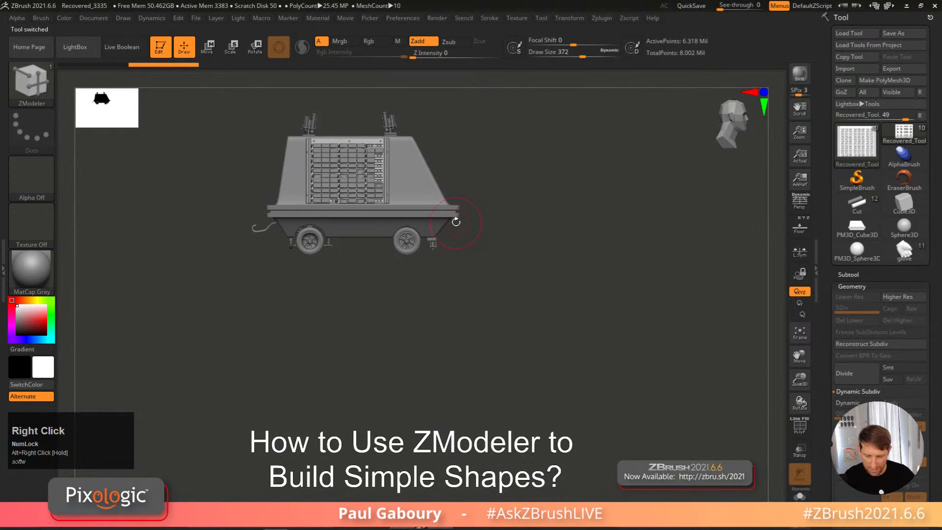
key("s")
left_click_drag(481, 255, 472, 253)
right_click_drag(475, 206, 442, 231)
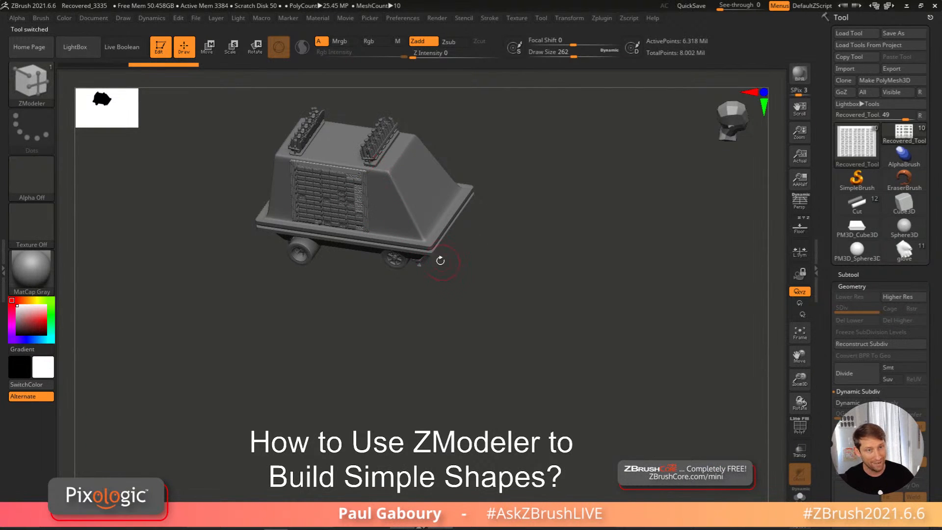
right_click_drag(427, 239, 428, 156)
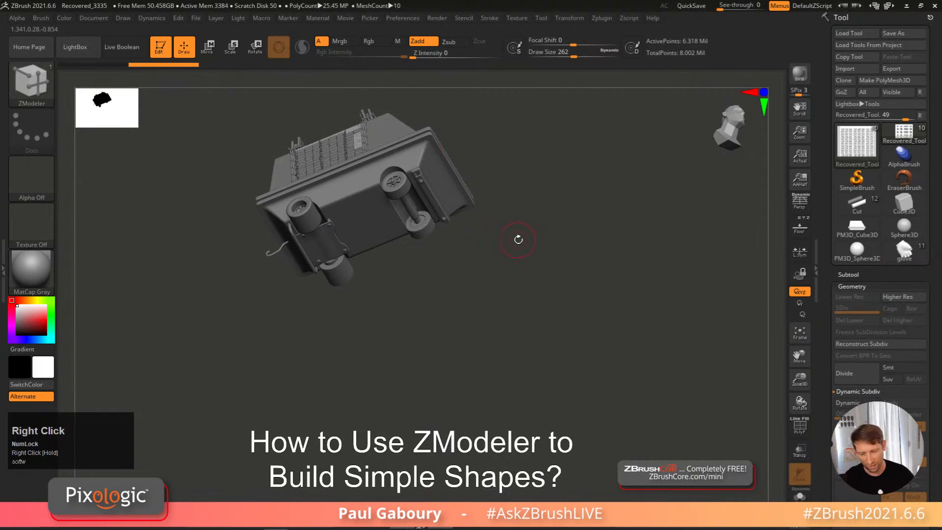
Step: Leave a canvas snapshot of the vehicle model as a visual reference and switch back to the PM3D_Cube3D tool
right_click_drag(557, 266, 553, 301)
right_click_drag(514, 300, 575, 340, "alt")
key("shift+s")
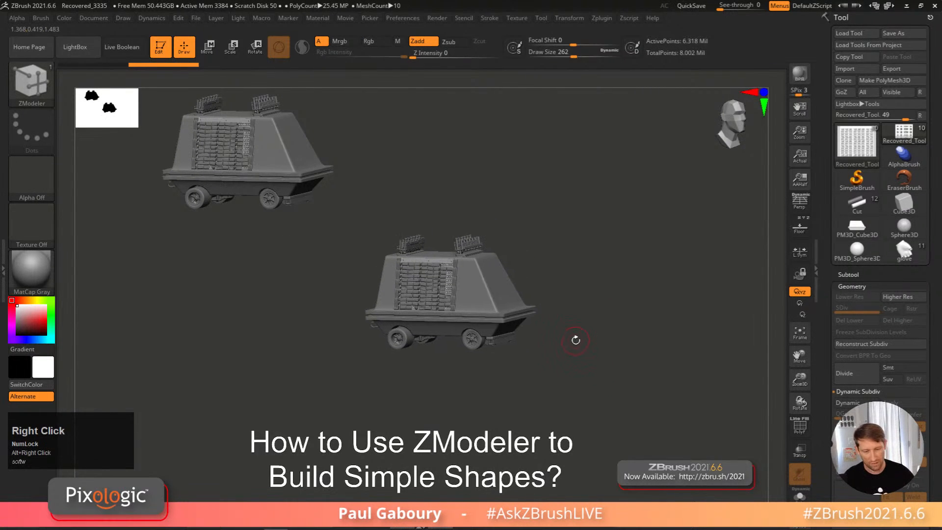
left_click(862, 232)
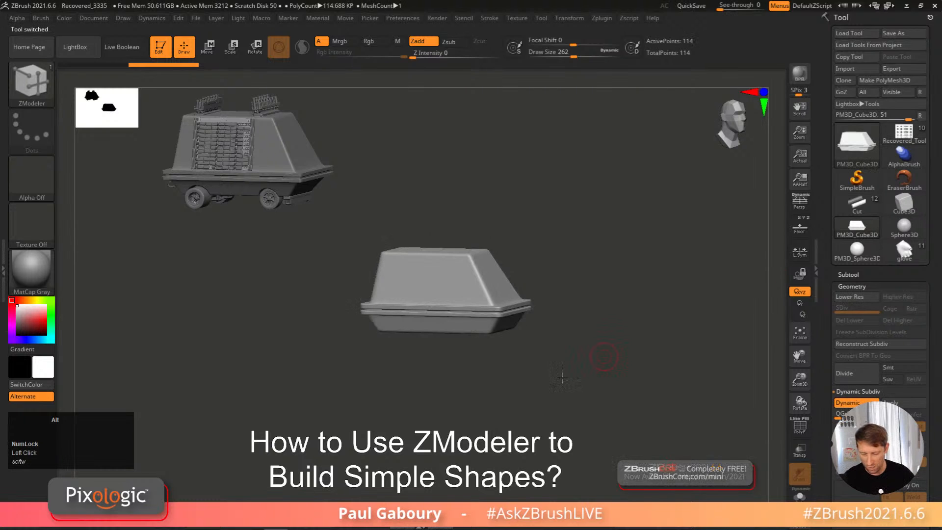
Step: Select the ZModeler brush and show the polyframe to inspect the rim's corner up close
right_click_drag(579, 363, 521, 384, "ctrl")
right_click_drag(455, 337, 540, 385)
key("b")
key("z")
key("m")
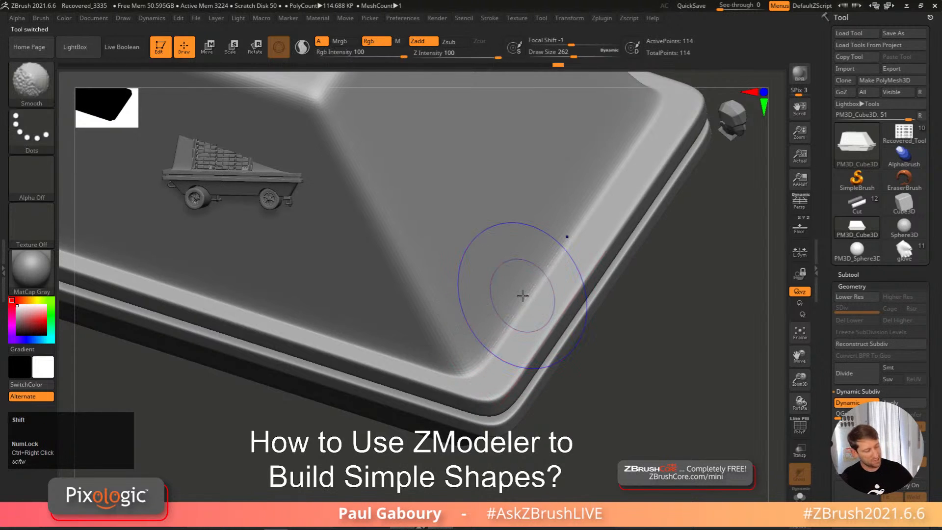
key("shift+f")
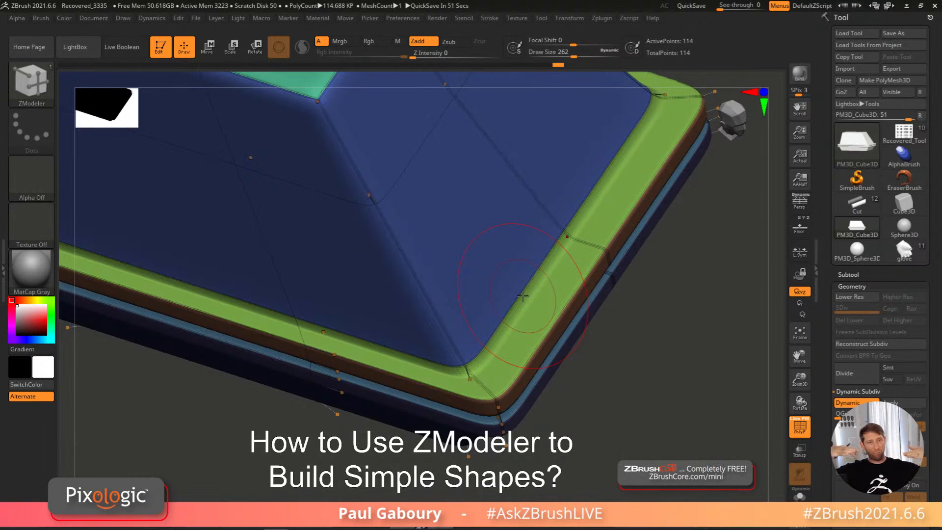
Step: Set the draw size to 62 and resize the silhouette thumbnail to 220
left_click_drag(589, 354, 610, 334)
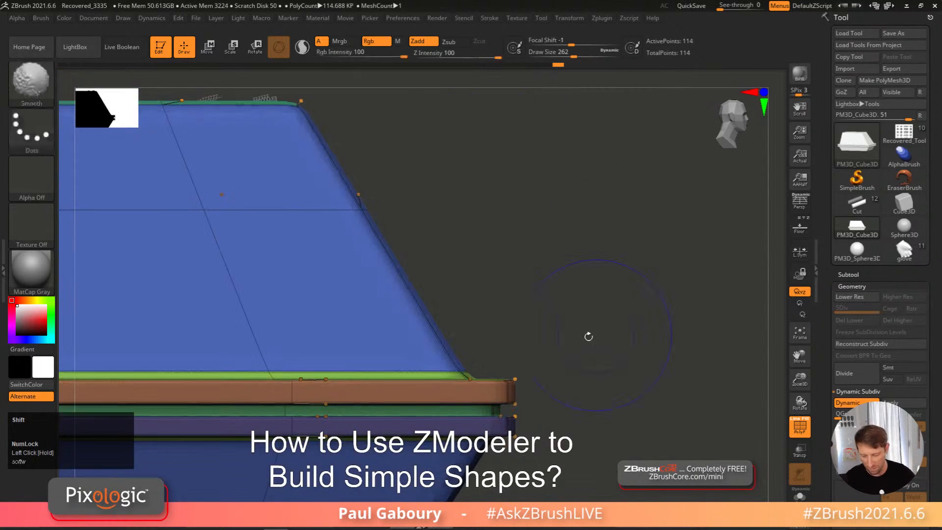
key("s")
left_click_drag(477, 268, 458, 269)
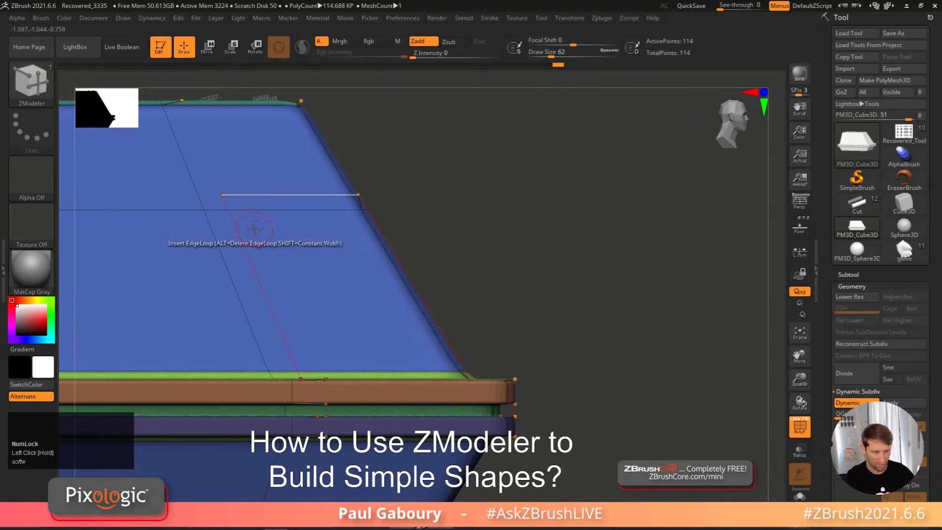
left_click_drag(131, 120, 304, 265)
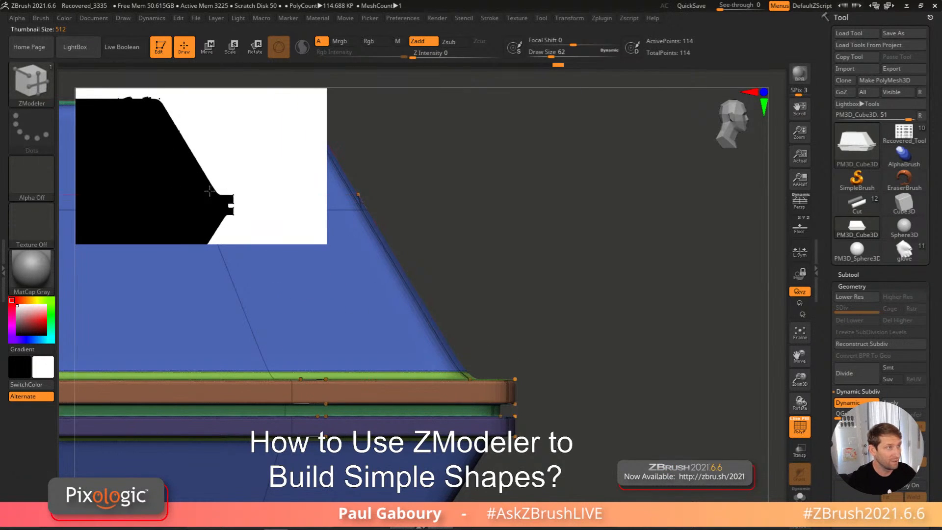
left_click_drag(318, 234, 176, 137)
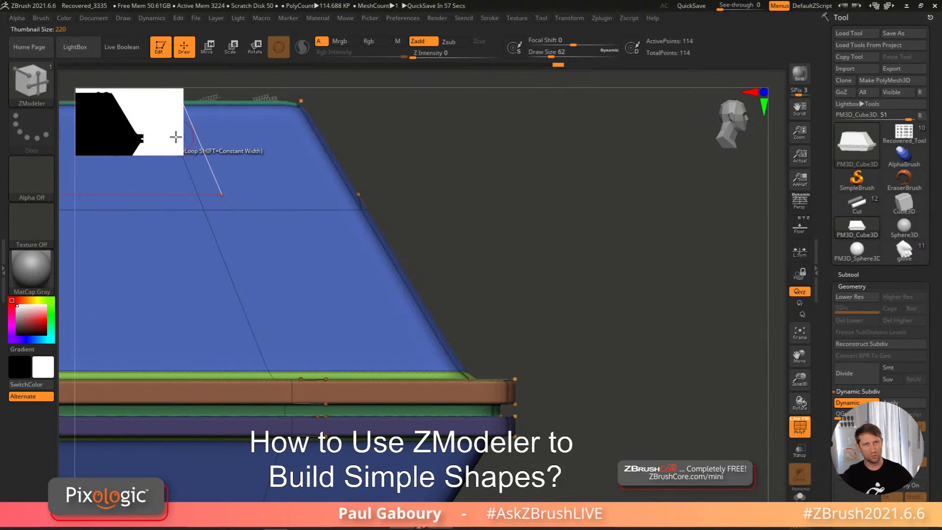
Step: Examine the available clip, slice, select and trim brushes in the brush picker
right_click_drag(584, 353, 606, 285, "ctrl")
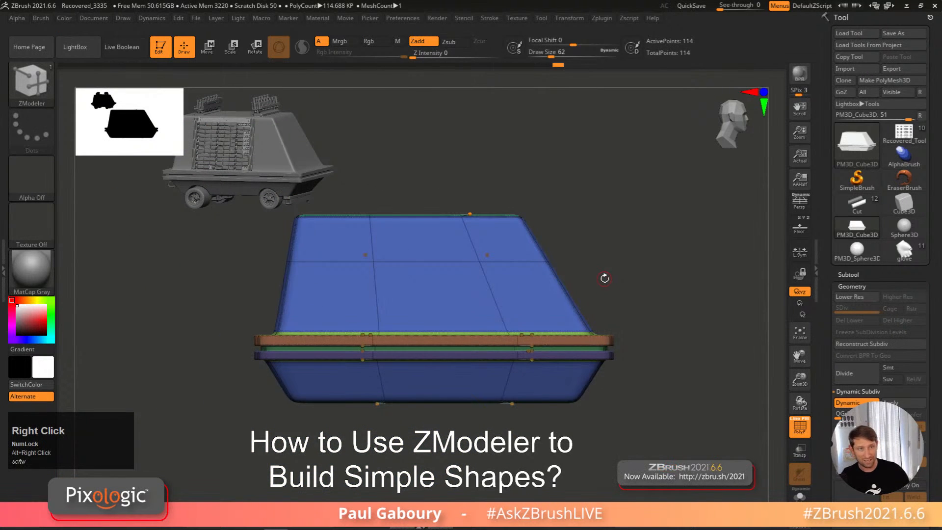
key("ctrl+shift")
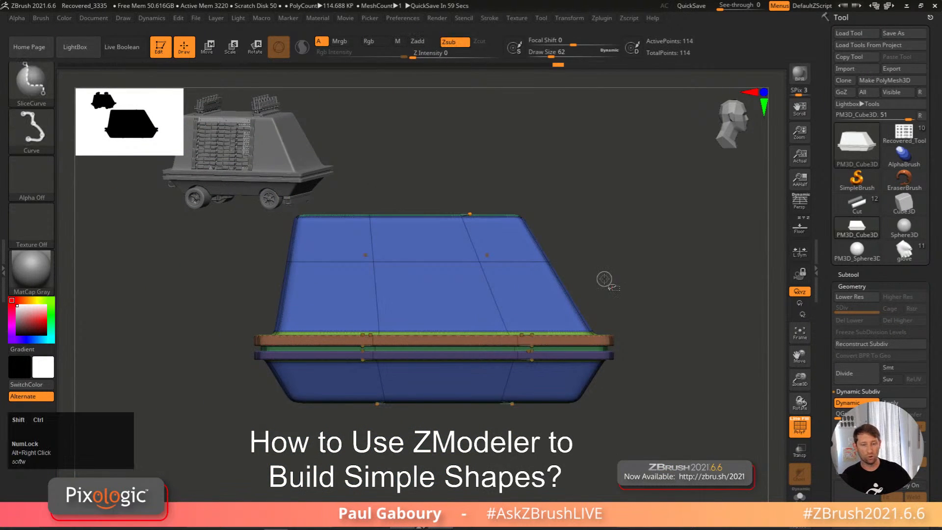
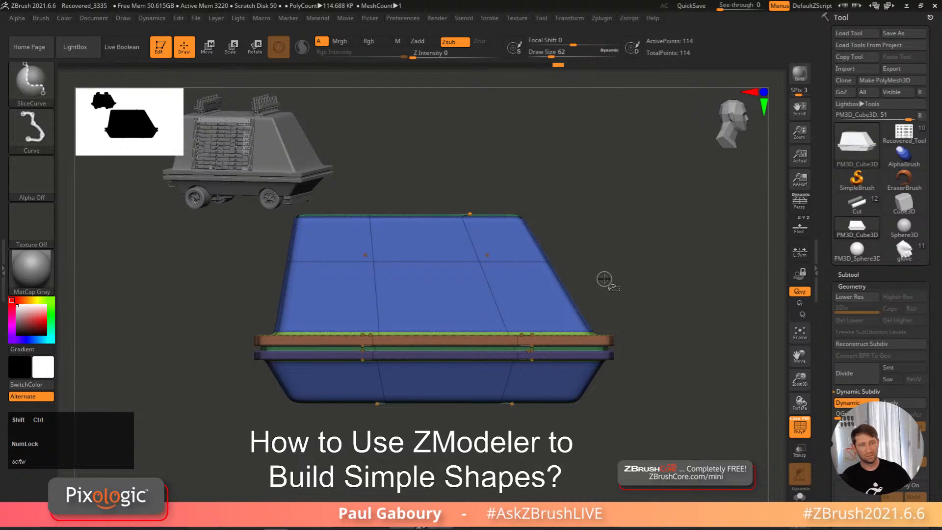
left_click(39, 89)
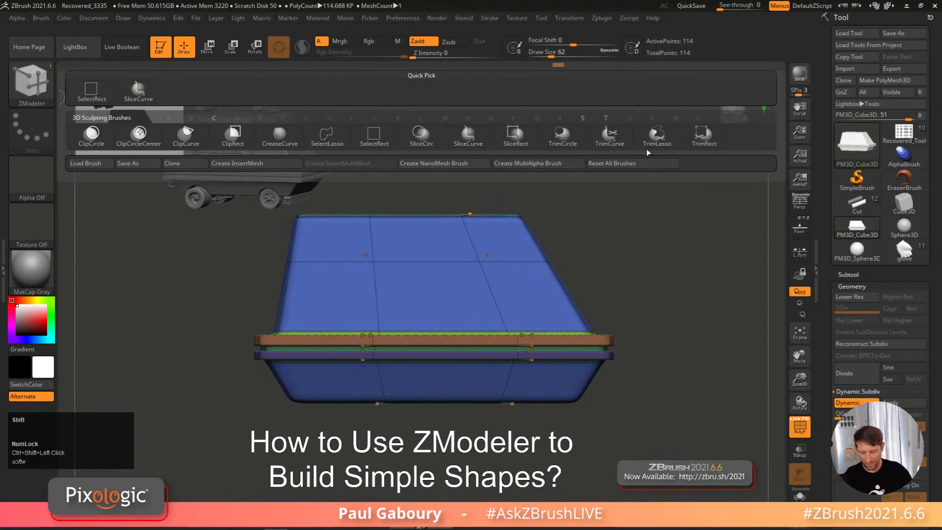
Step: Uncrease the complete edge loop where the upper body meets the rim with the Crease edge action, and hide the polyframe
right_click_drag(652, 307, 559, 308)
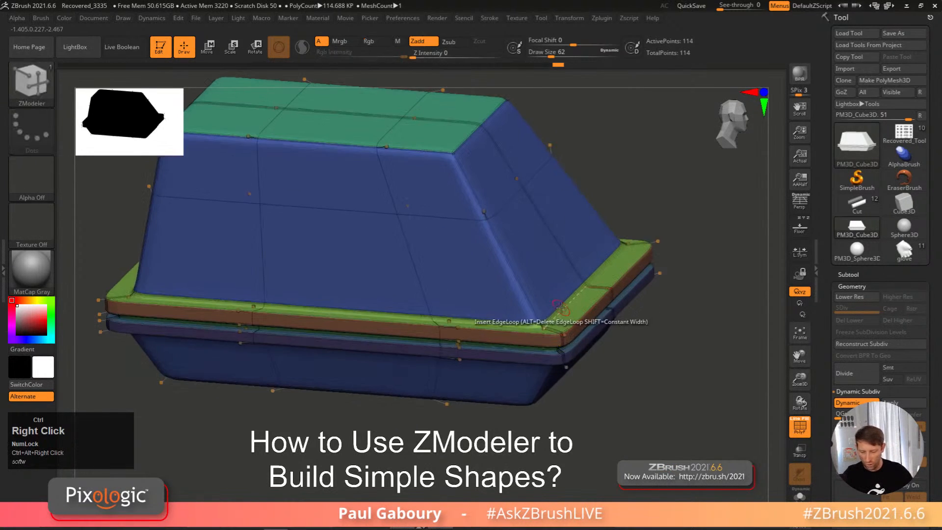
key("space")
left_click(483, 267)
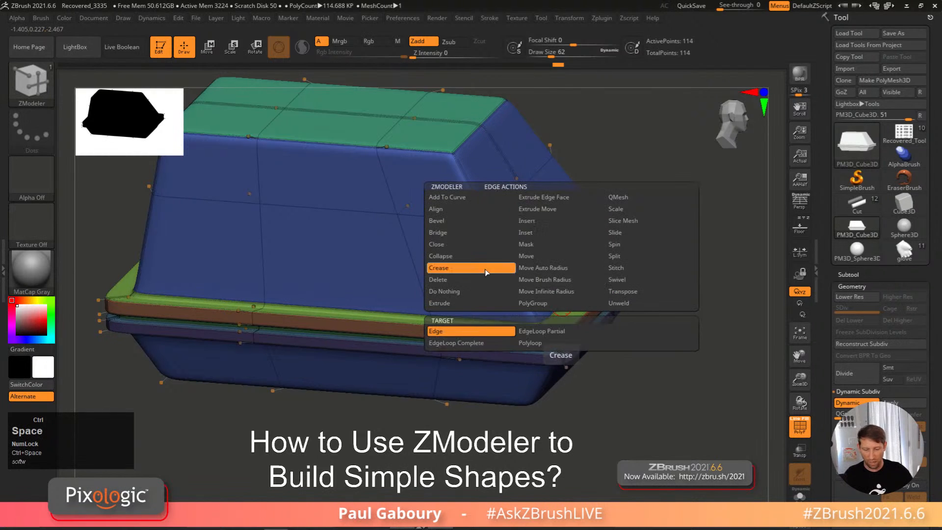
left_click(447, 343)
left_click(557, 303)
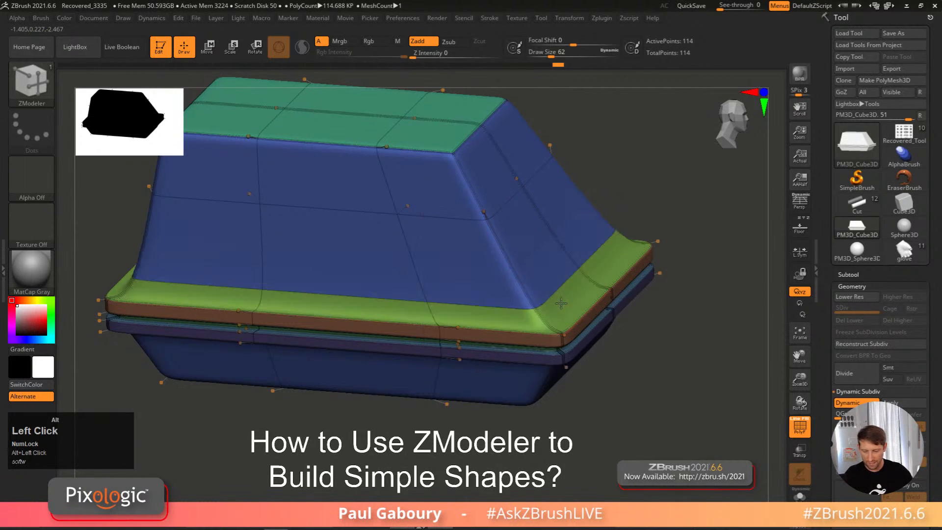
right_click_drag(557, 304, 532, 210, "shift")
key("shift+f")
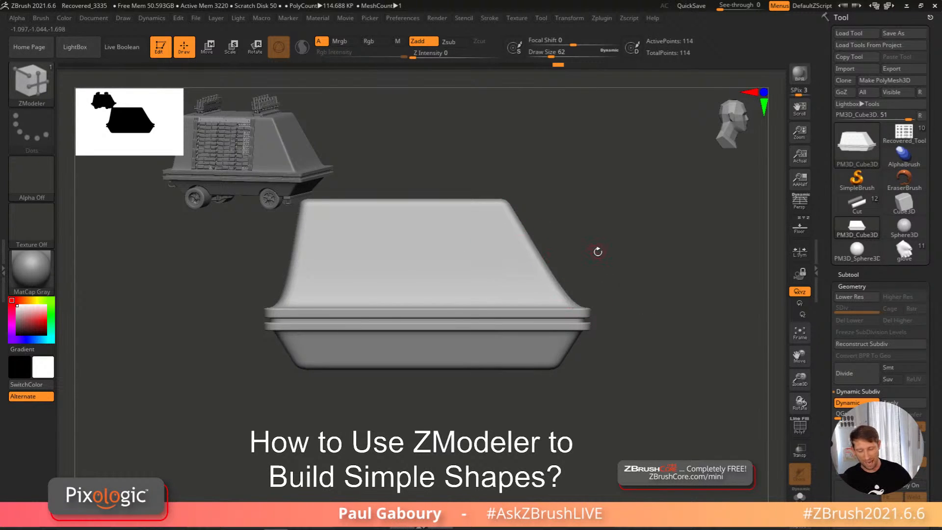
right_click_drag(595, 252, 634, 247)
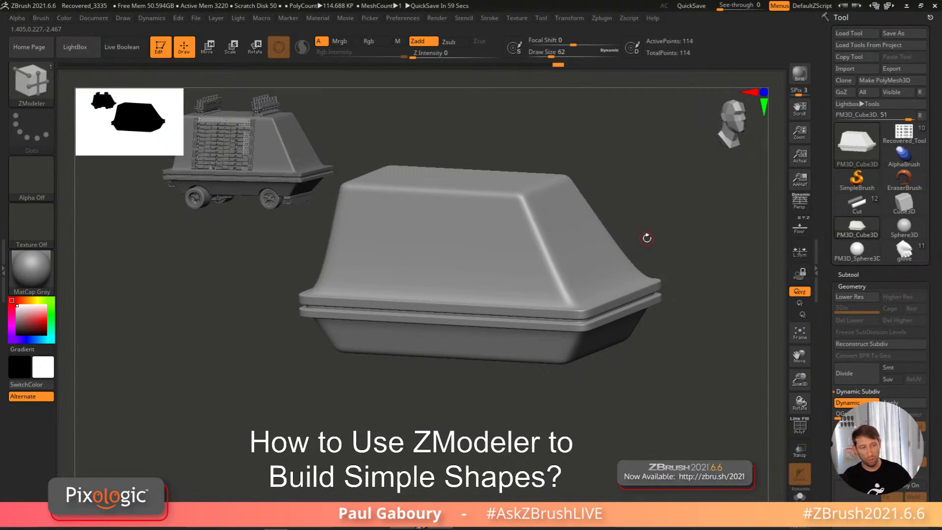
right_click_drag(628, 346, 619, 357)
Step: Switch the ZModeler edge action to Insert and add a horizontal edge loop around the lower part of the upper body
key("space")
left_click(531, 223)
right_click_drag(554, 311, 616, 392, "ctrl")
left_click_drag(525, 280, 532, 296)
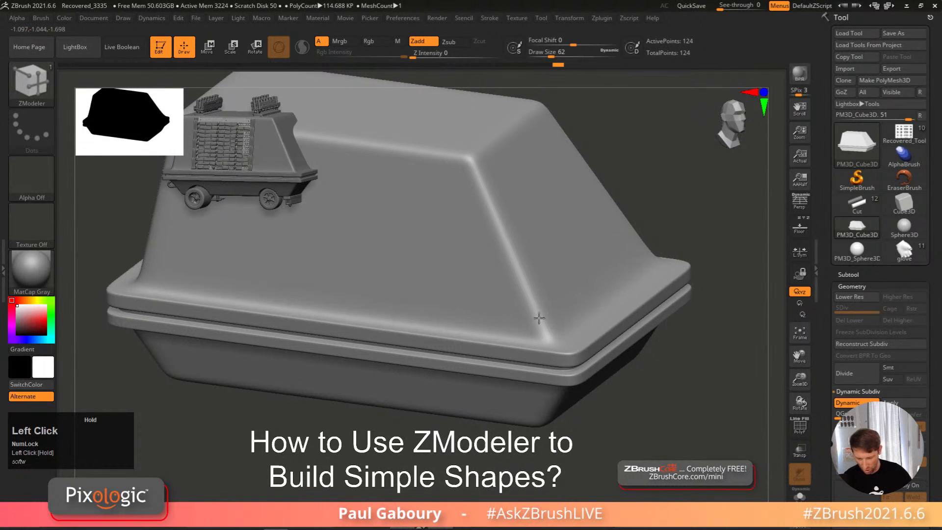
Step: Show the polyframe, insert an edge loop around the rim's flat upper face, and hide the polyframe again
mouse_move(535, 311)
right_mouse_down()
mouse_move(649, 347)
mouse_move(654, 370)
mouse_move(637, 391)
mouse_move(637, 374)
mouse_move(625, 365)
right_mouse_up()
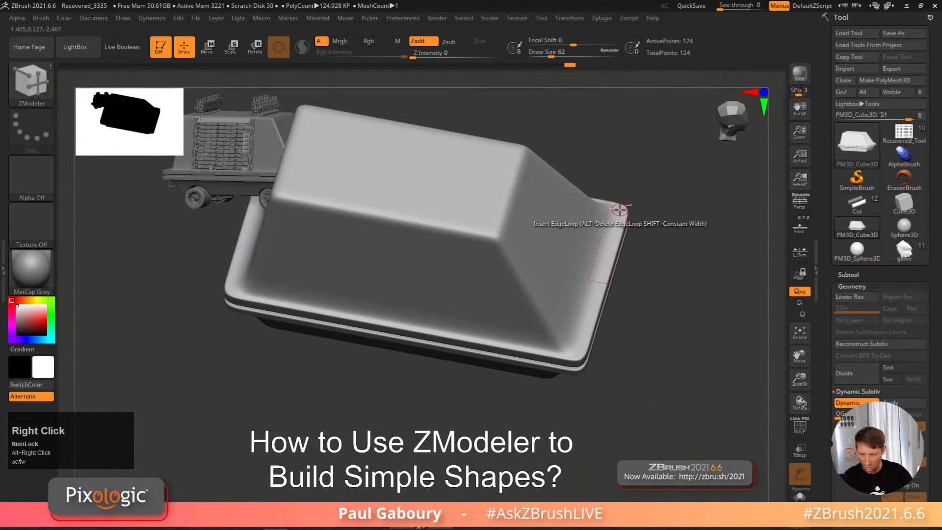
key("shift+f")
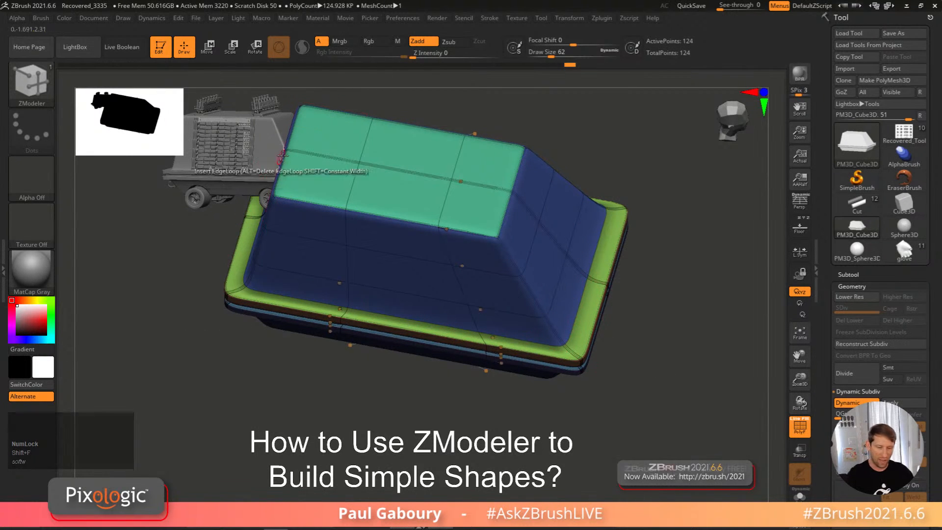
right_click_drag(590, 193, 622, 256, "shift")
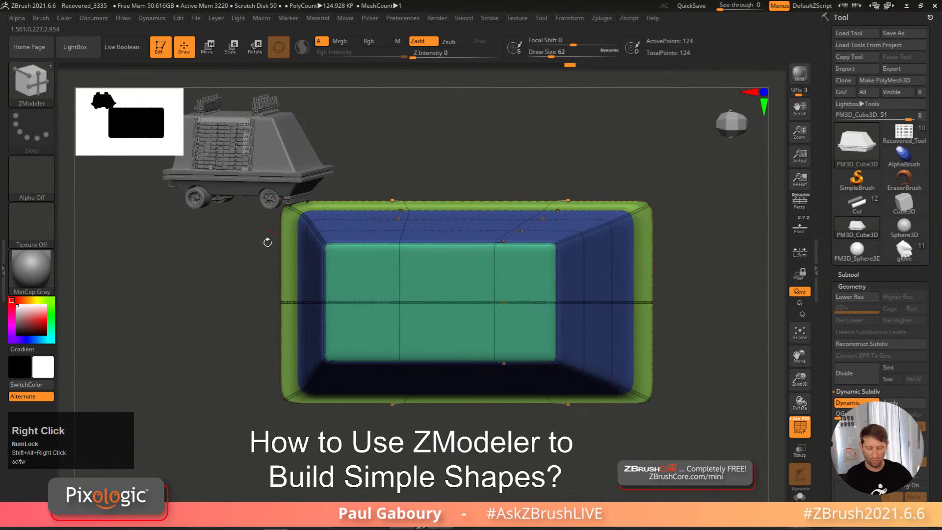
left_click(641, 300)
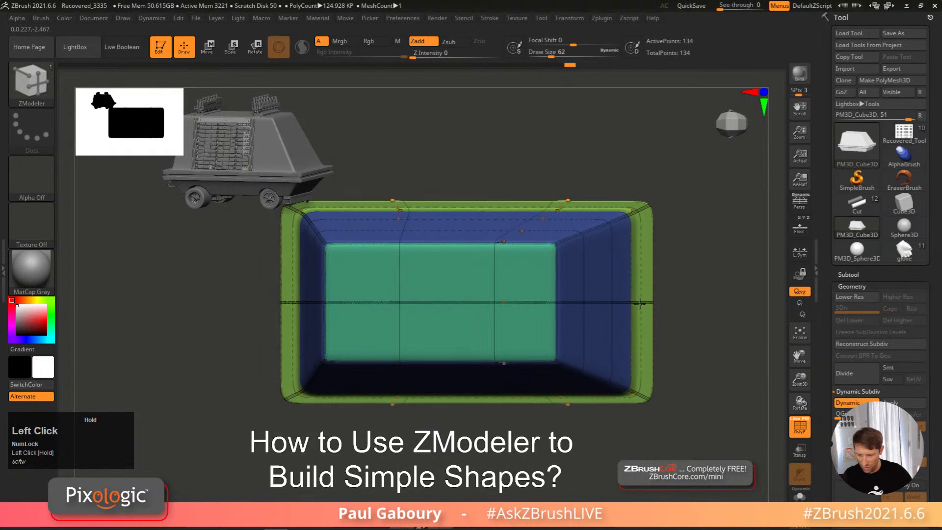
key("shift")
key("shift+f")
right_click_drag(664, 328, 632, 293, "alt")
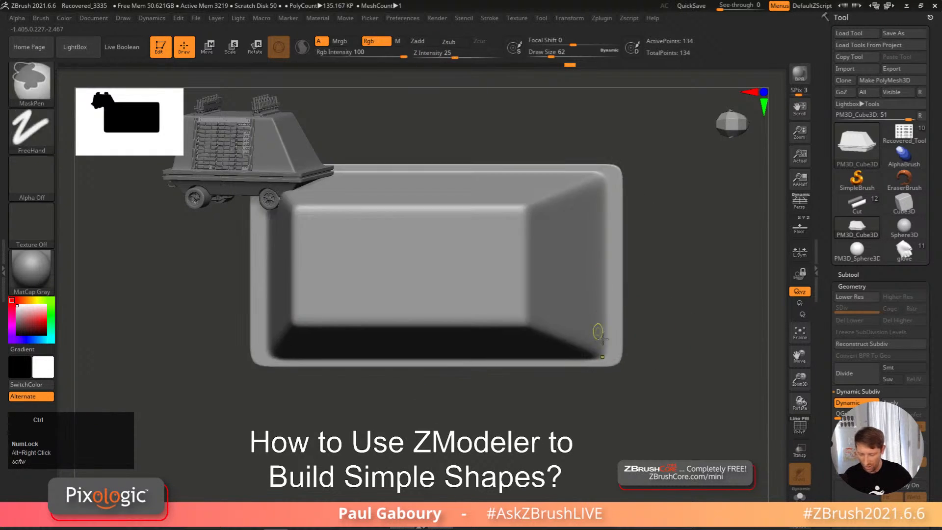
Step: Show the polyframe, delete the edge loop on the rim's upper face, and hide the polyframe again
right_click_drag(597, 319, 606, 353, "ctrl")
right_click_drag(606, 353, 613, 313)
right_click_drag(642, 398, 644, 346)
right_click_drag(643, 347, 650, 381, "ctrl")
key("shift+f")
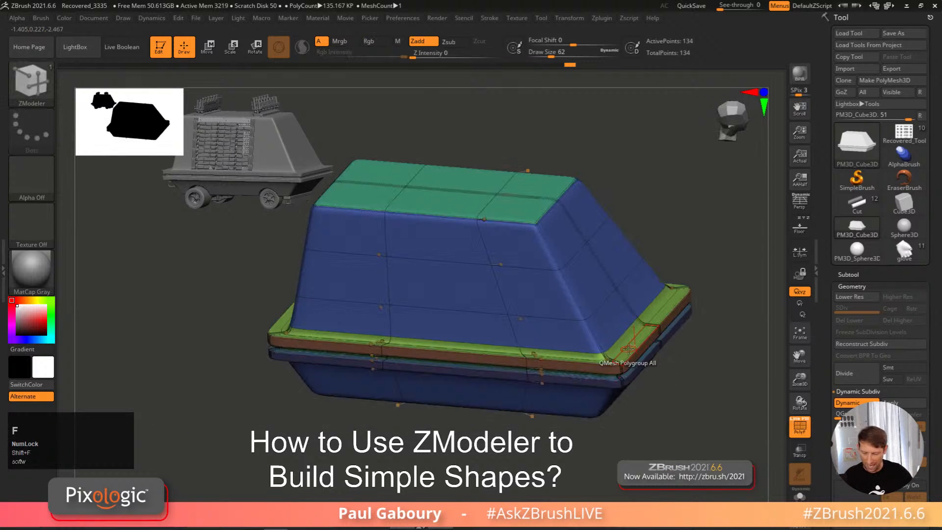
left_click(682, 355, "alt")
key("shift+f")
right_click_drag(691, 372, 584, 210)
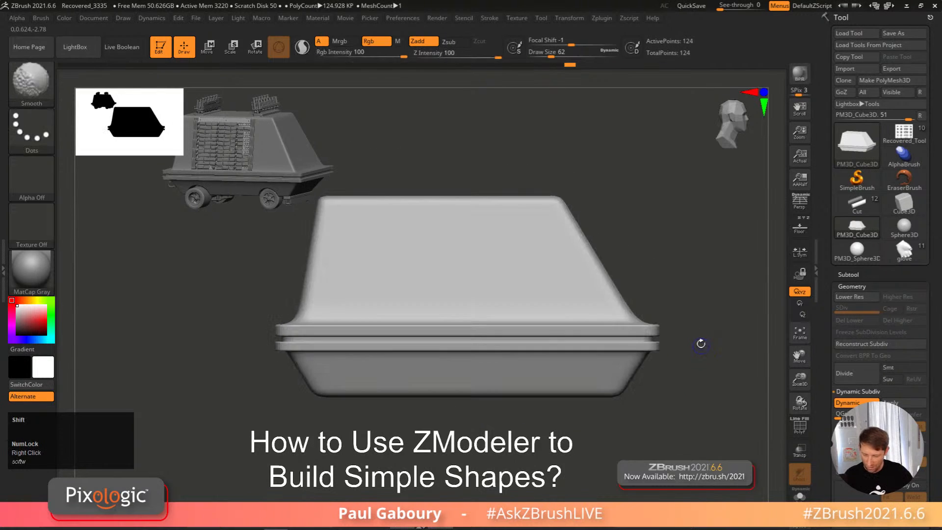
Step: Insert an edge loop around the rim's flat upper face, close to the base of the upper body
right_click_drag(660, 323, 668, 341)
left_click(649, 323)
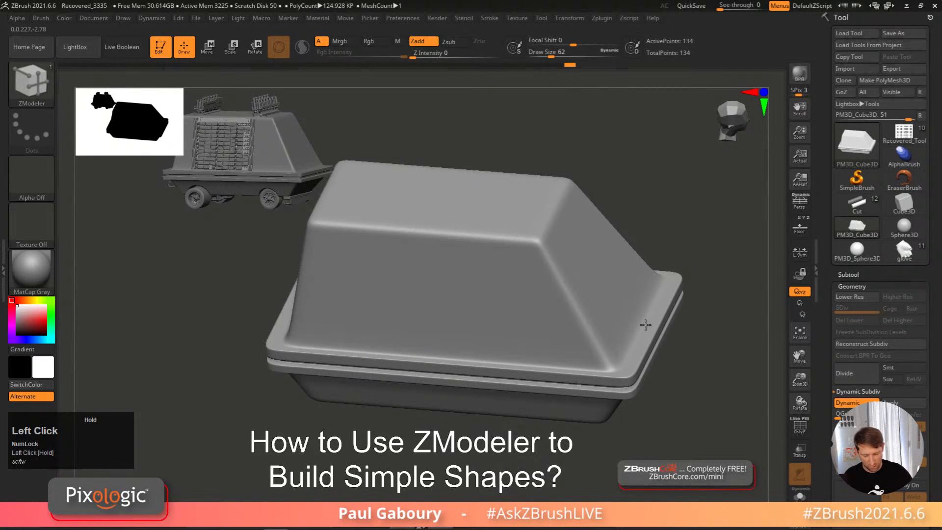
right_click_drag(645, 330, 628, 253)
right_click_drag(632, 379, 646, 348)
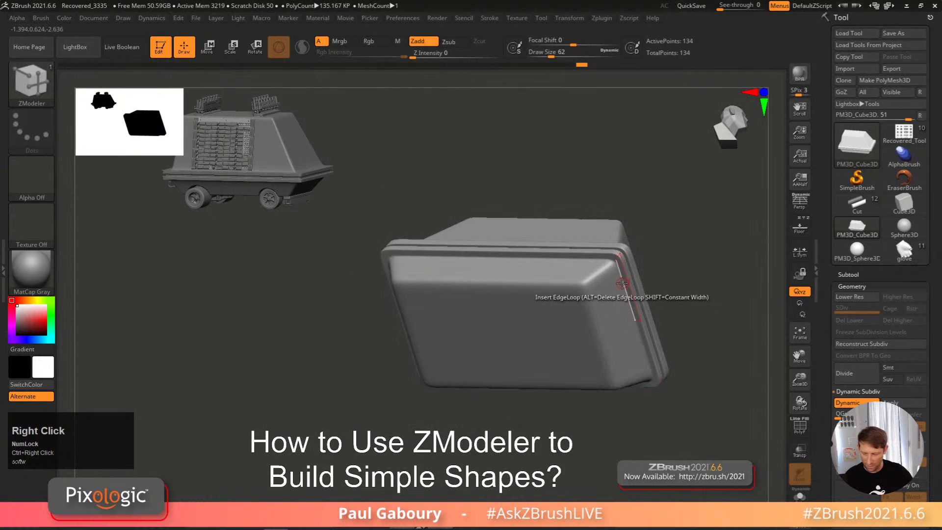
Step: Switch the ZModeler edge action to Crease and uncrease the complete edge loop where the lower hull meets the rim
key("space")
left_click(510, 271)
left_click(587, 325)
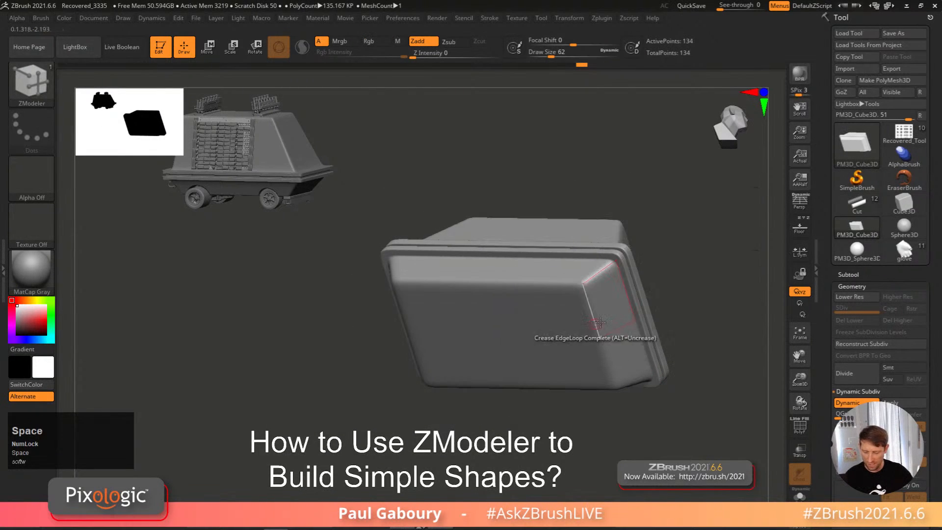
left_click(626, 297)
right_click_drag(626, 297, 609, 275)
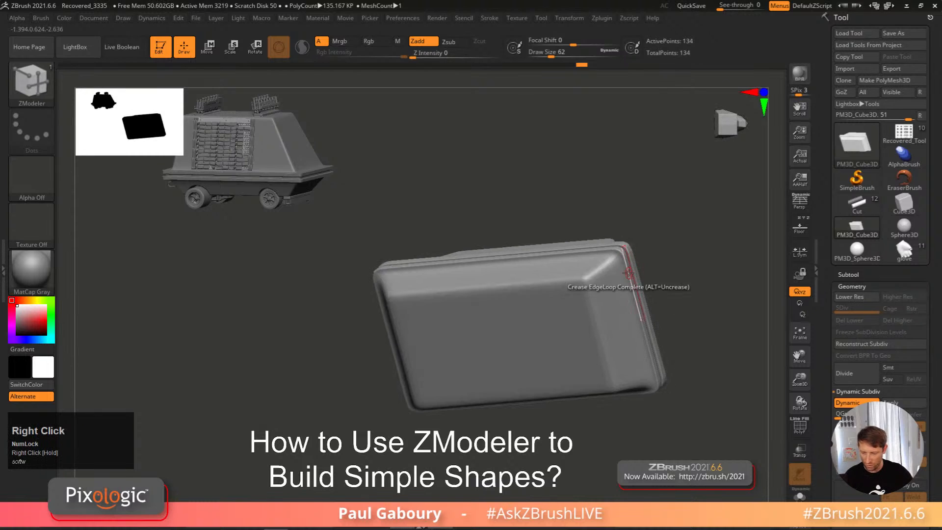
Step: Switch the edge action to Insert and add edge loops on the lower hull near the rim and around the rim's underside
key("space")
left_click(596, 222)
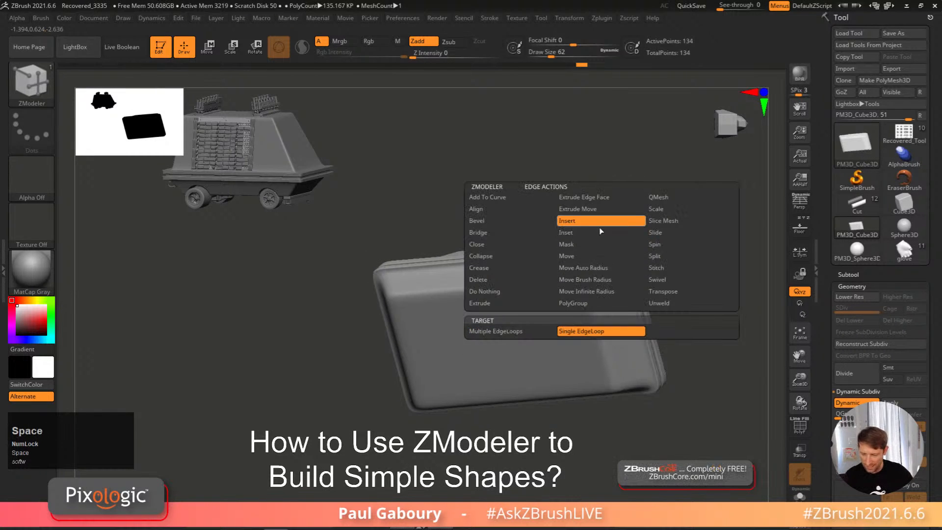
left_click_drag(608, 270, 608, 265)
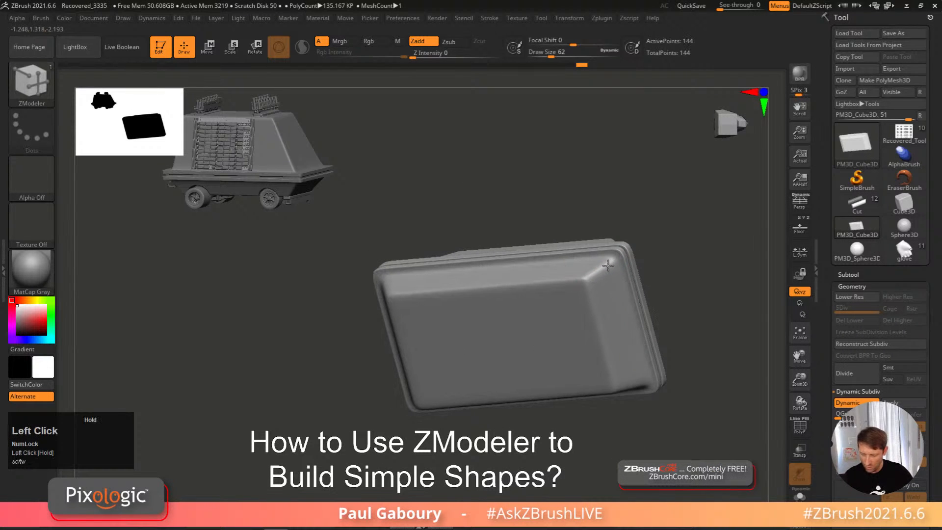
mouse_move(607, 267)
right_mouse_down()
mouse_move(621, 251)
mouse_move(617, 263)
right_mouse_up()
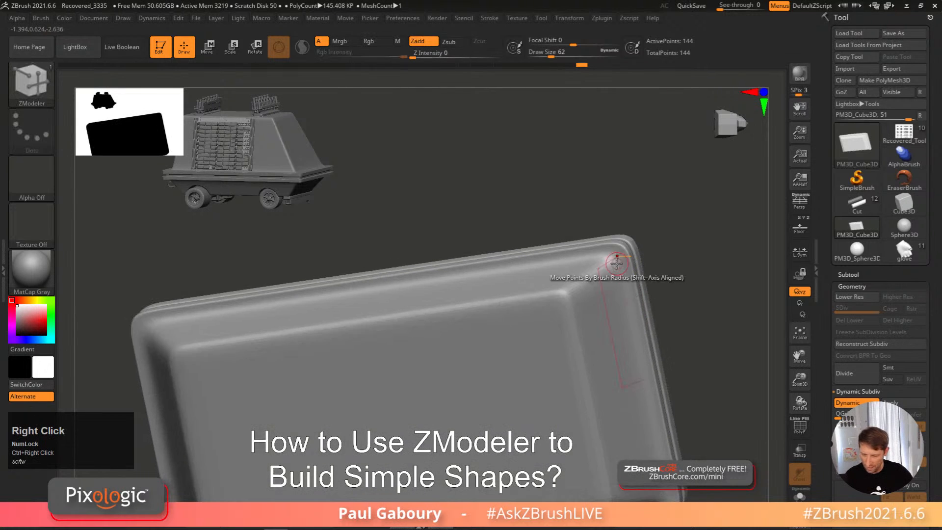
left_click(621, 250)
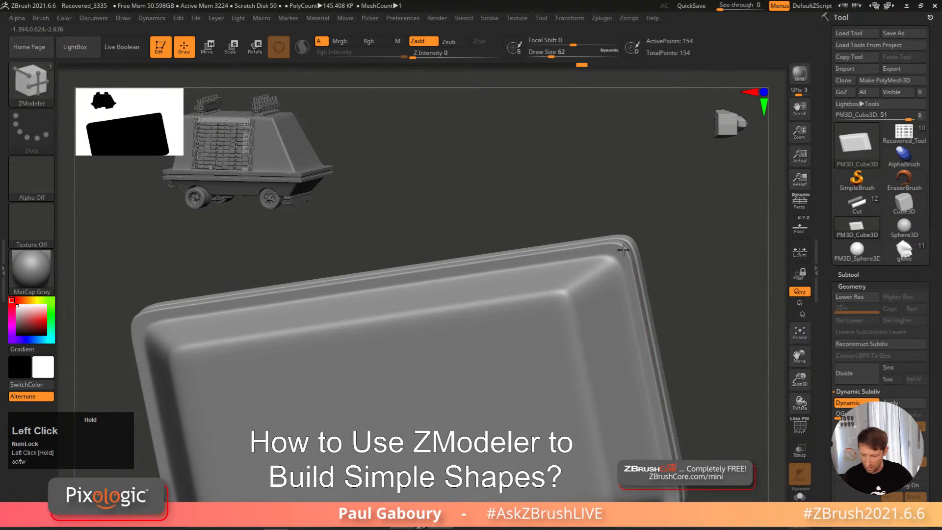
right_click_drag(623, 250, 589, 371, "ctrl")
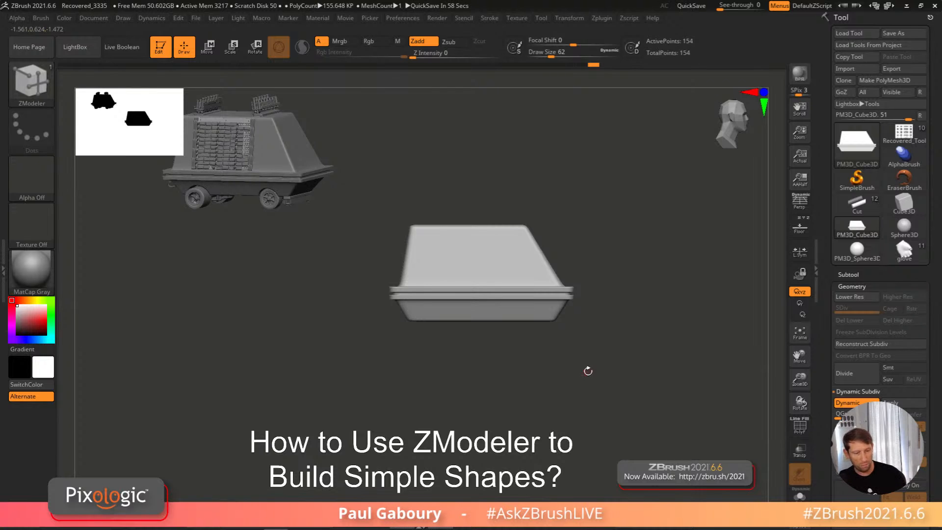
Step: Reduce the silhouette thumbnail to size 182 and view the body from above
mouse_move(633, 224)
right_mouse_down()
mouse_move(703, 242)
mouse_move(600, 229)
mouse_move(611, 289)
right_mouse_up()
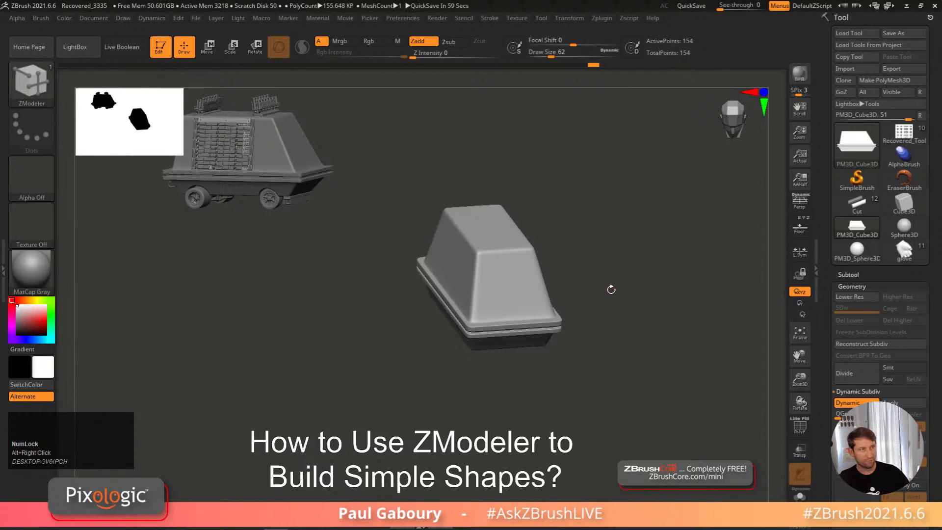
right_click_drag(174, 143, 157, 133)
right_click_drag(604, 247, 613, 336, "alt")
Step: Show the polyframe and turn off Dynamic Subdiv to display the body's base mesh
key("shift+f")
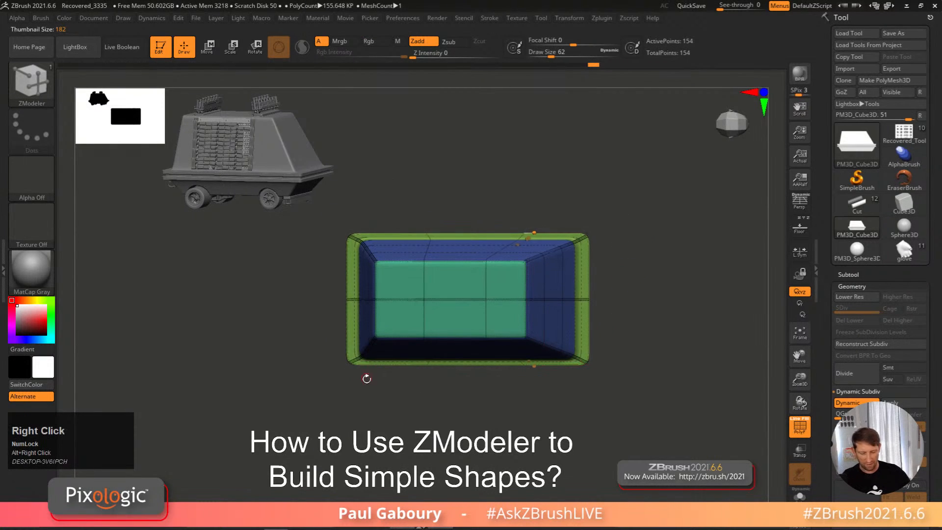
key("shift")
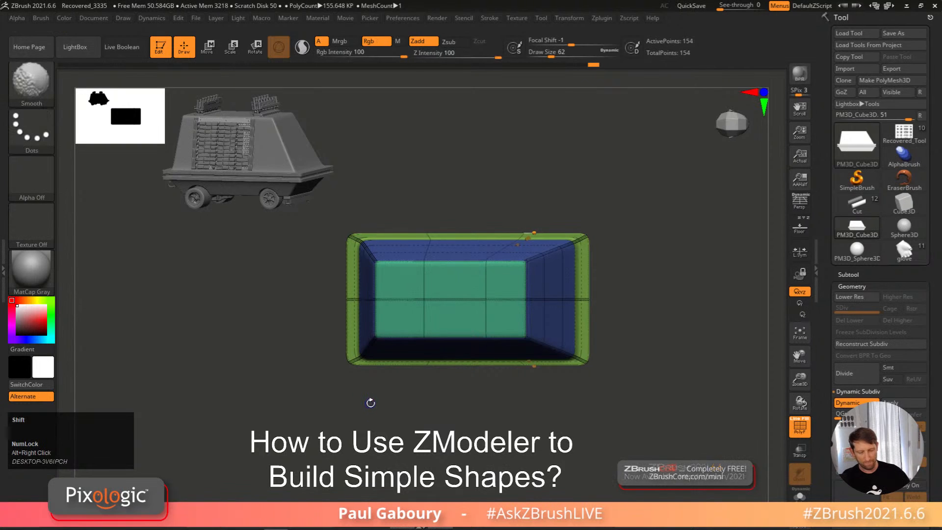
key("shift+f")
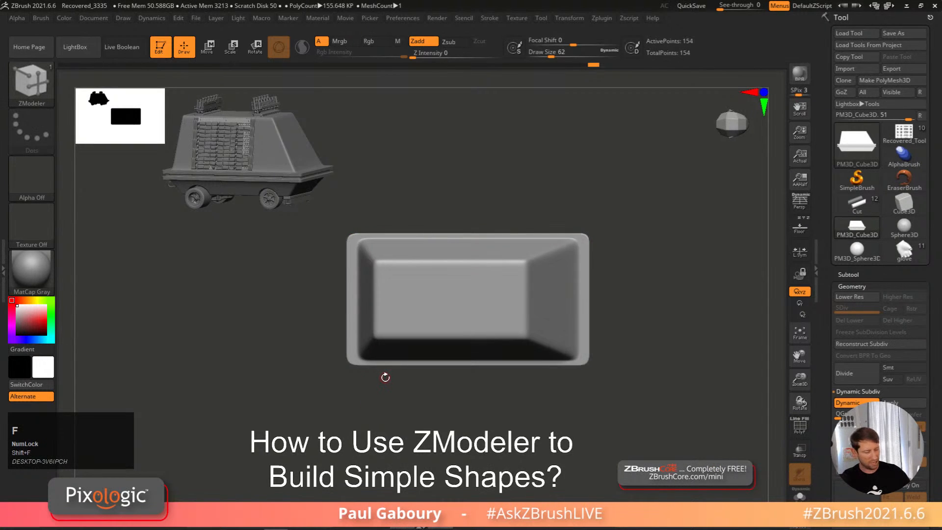
key("shift+f")
key("shift+d")
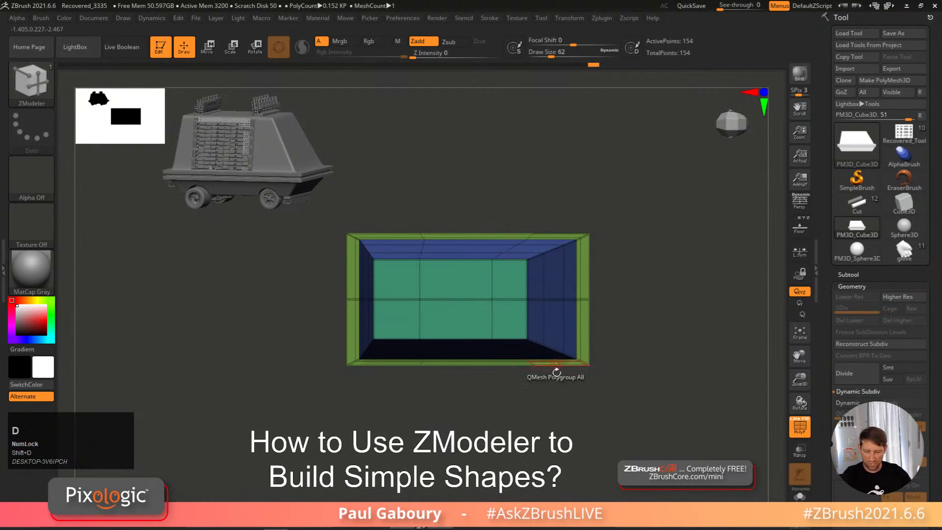
Step: Mask the upper body and lower hull so only the rim stays editable, and activate the Move gizmo
right_click_drag(341, 202, 374, 208)
right_click_drag(458, 236, 510, 257, "shift")
left_click_drag(415, 194, 515, 264, "ctrl")
mouse_move(483, 246)
right_mouse_down()
mouse_move(618, 249)
mouse_move(479, 280)
right_mouse_up()
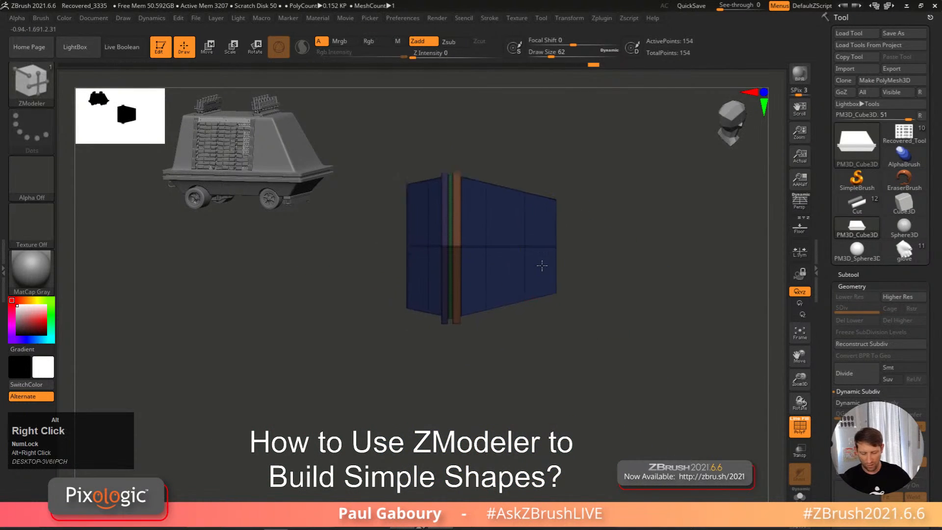
left_click_drag(507, 383, 374, 296, "ctrl")
right_click_drag(483, 342, 458, 329, "ctrl")
right_click_drag(519, 333, 404, 391)
key("w")
Step: Try scaling the unmasked rim along X with the gizmo, and undo the scaling
left_click_drag(484, 304, 487, 310)
right_click_drag(487, 310, 583, 438)
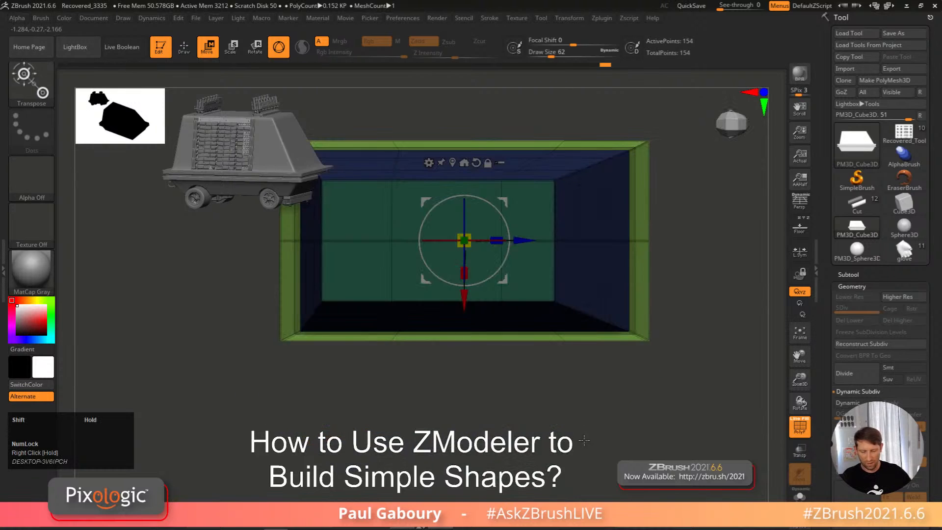
right_click_drag(565, 384, 511, 373, "ctrl+alt")
left_click_drag(471, 351, 482, 353)
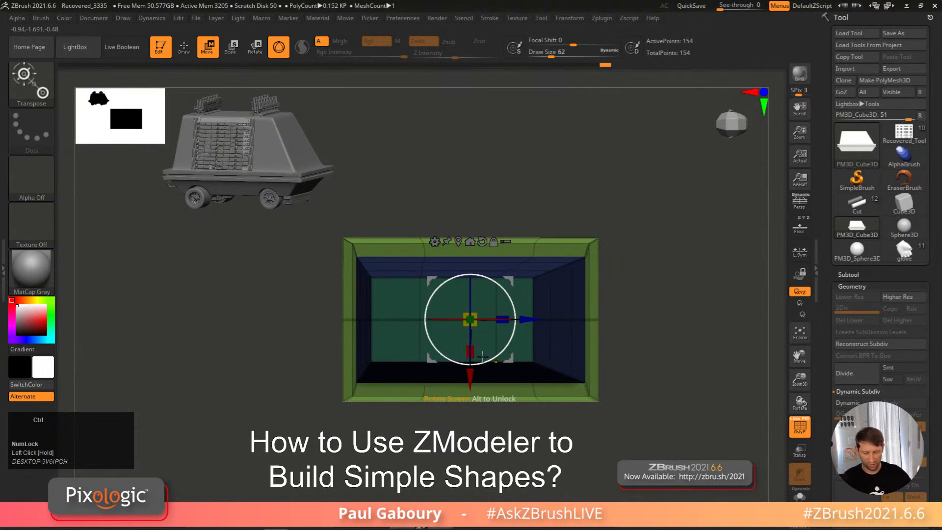
key("ctrl+z")
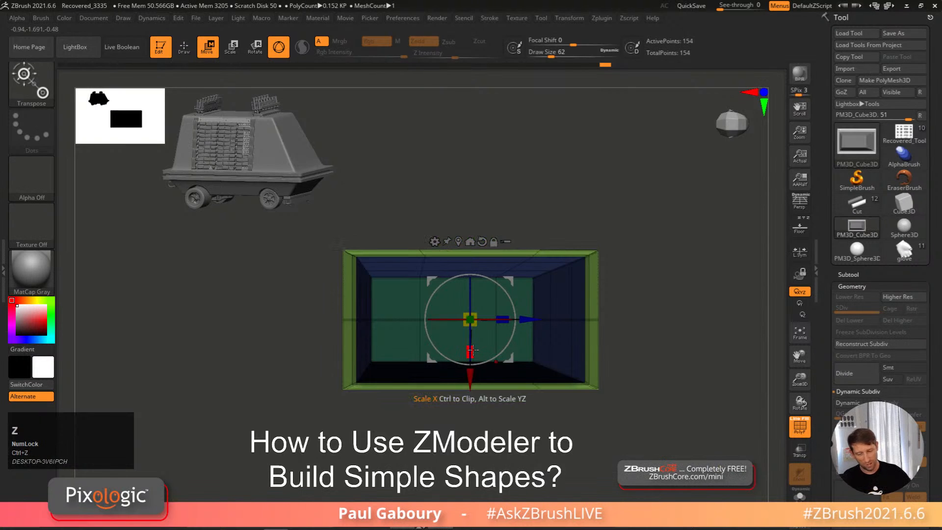
Step: Add a cage deformer to the unmasked rim and adjust its X Symmetry so opposite long sides move together
left_click(435, 241)
left_click(465, 287)
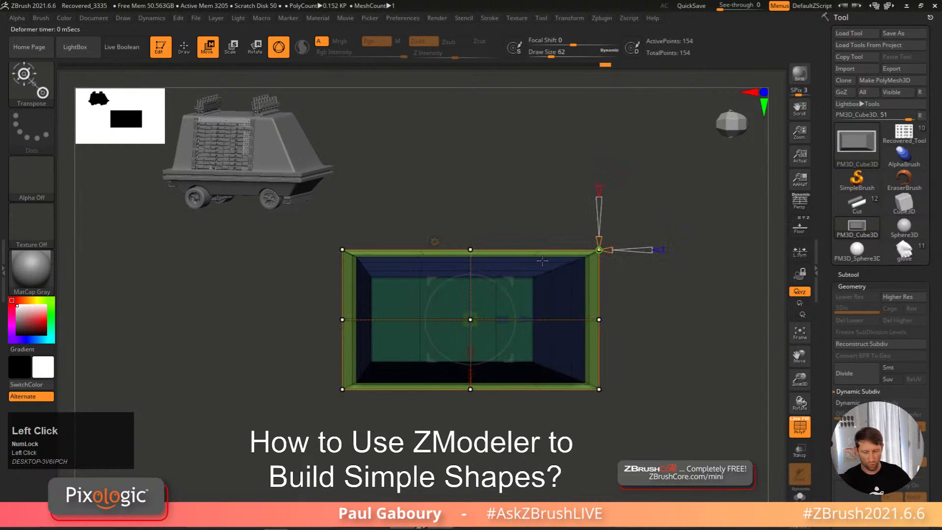
right_click(633, 254, "ctrl")
right_click_drag(634, 255, 633, 258, "alt")
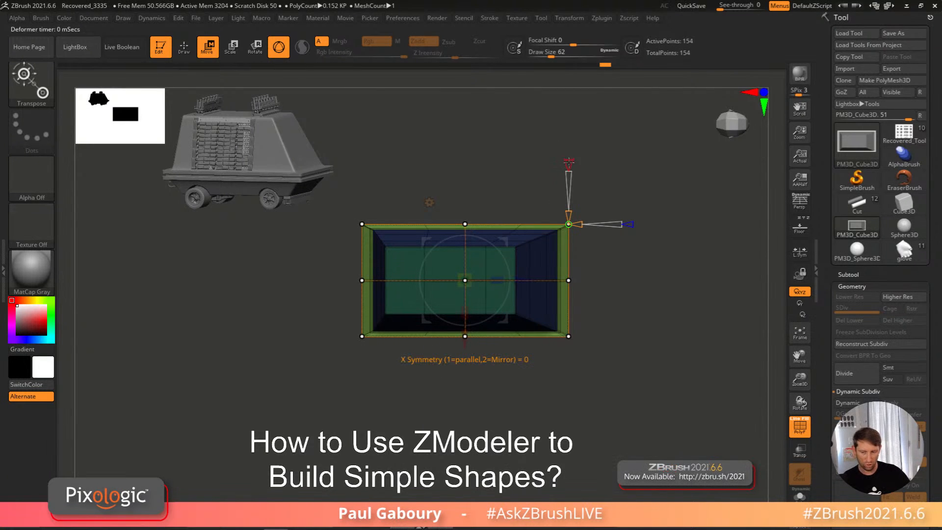
left_click_drag(569, 160, 572, 115)
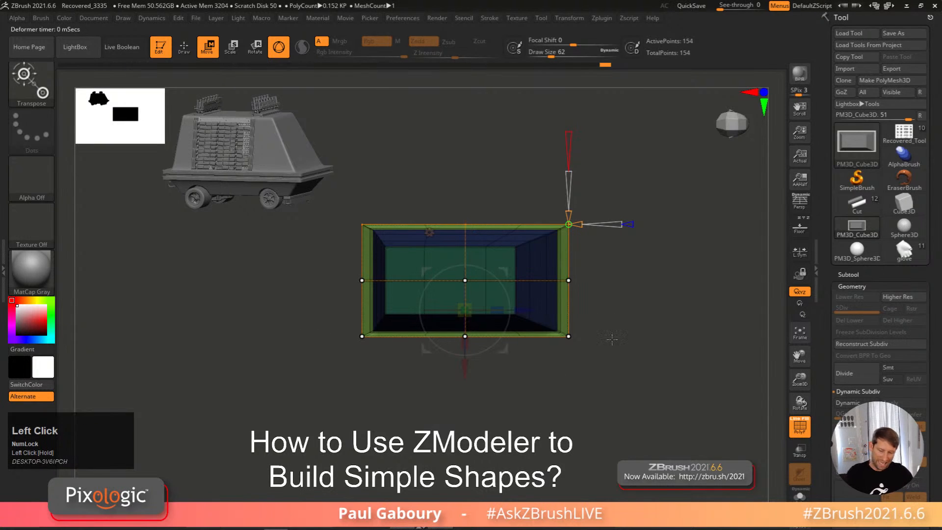
Step: Move the deformer handles along the rim's long side slightly outward and turn Dynamic Subdiv back on
left_click_drag(648, 405, 249, 318, "ctrl")
left_click_drag(465, 395, 465, 399)
key("d")
mouse_move(507, 421)
right_mouse_down()
mouse_move(545, 402)
mouse_move(552, 425)
right_mouse_up()
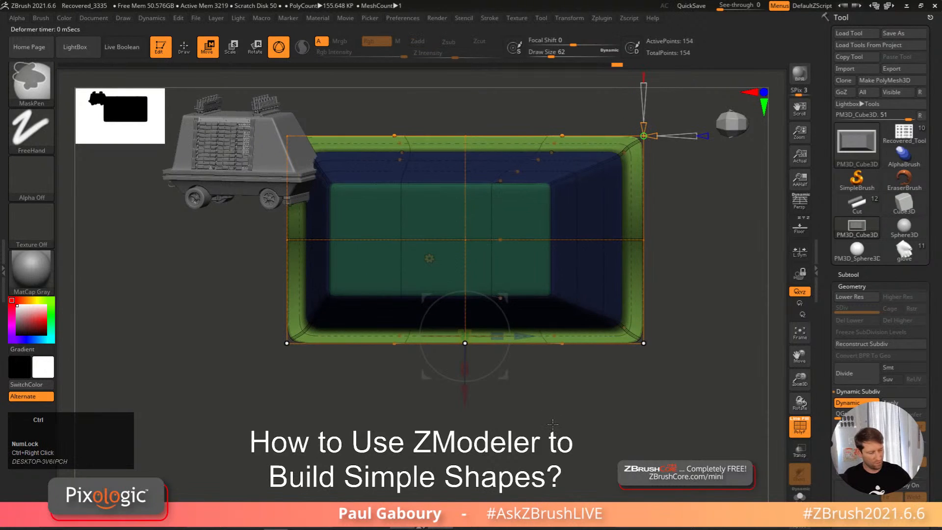
Step: Hide the mask display and polyframe, and pull the rim's long-side deformer handles further outward
key("ctrl+h")
key("shift+f")
right_click_drag(552, 405, 534, 398, "ctrl")
left_click_drag(463, 404, 463, 413)
Step: Return to Draw mode, clear the mask, and check the widened rim in perspective and side views
left_click(532, 407, "ctrl")
key("q")
right_click_drag(532, 433, 532, 404)
left_click_drag(533, 404, 544, 424, "ctrl")
right_click_drag(547, 427, 632, 369)
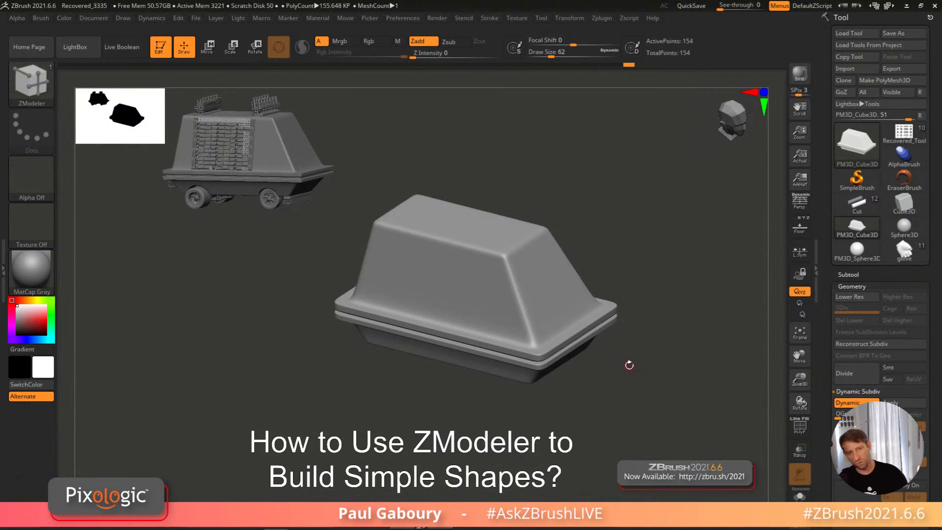
right_click_drag(643, 325, 652, 320, "shift")
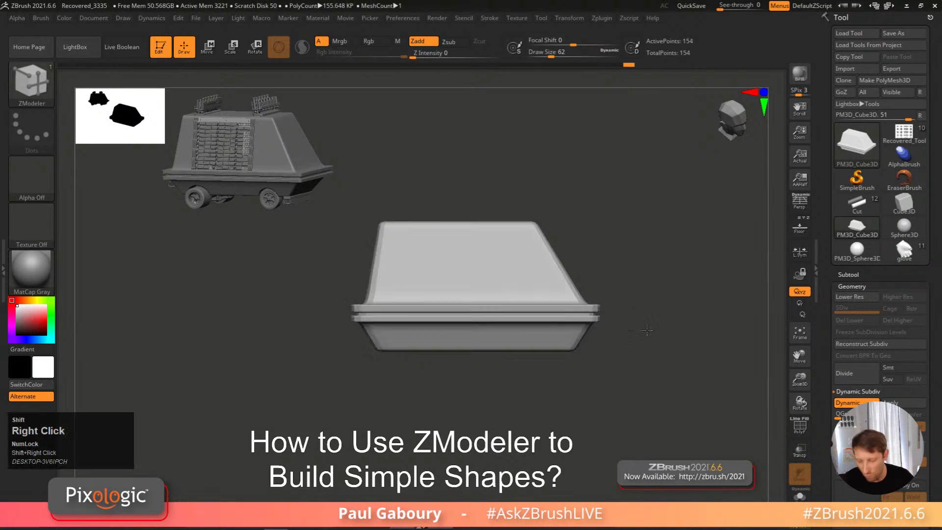
Step: Switch the active tool to the PM3D_Sphere3D sphere and show its polyframe
left_click(878, 247)
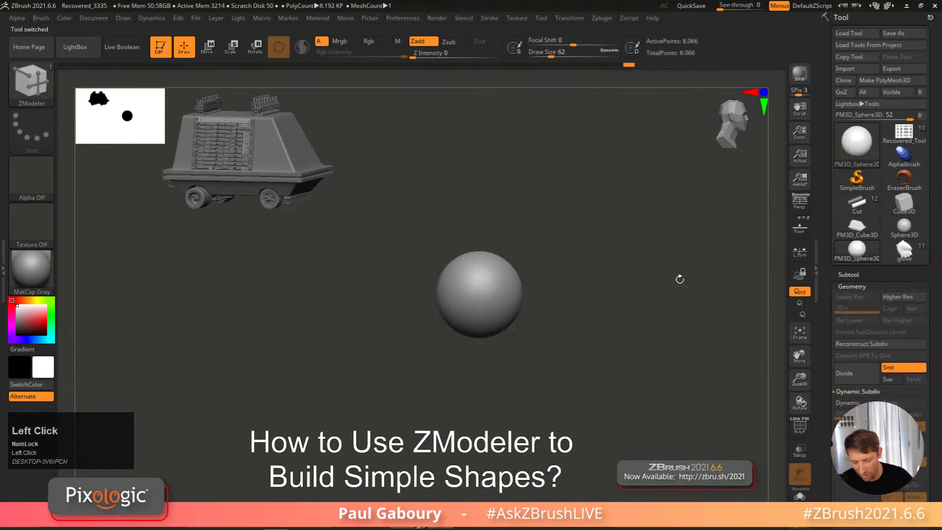
key("shift+f")
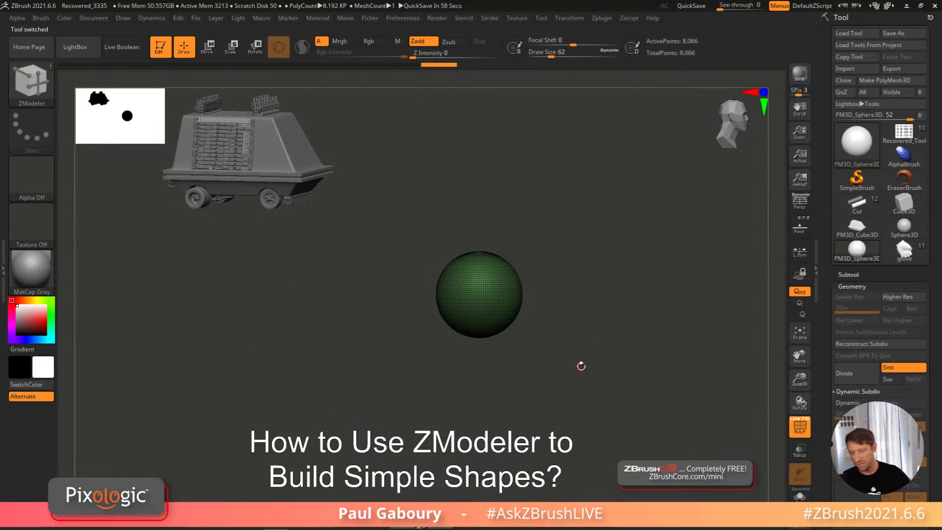
key("1")
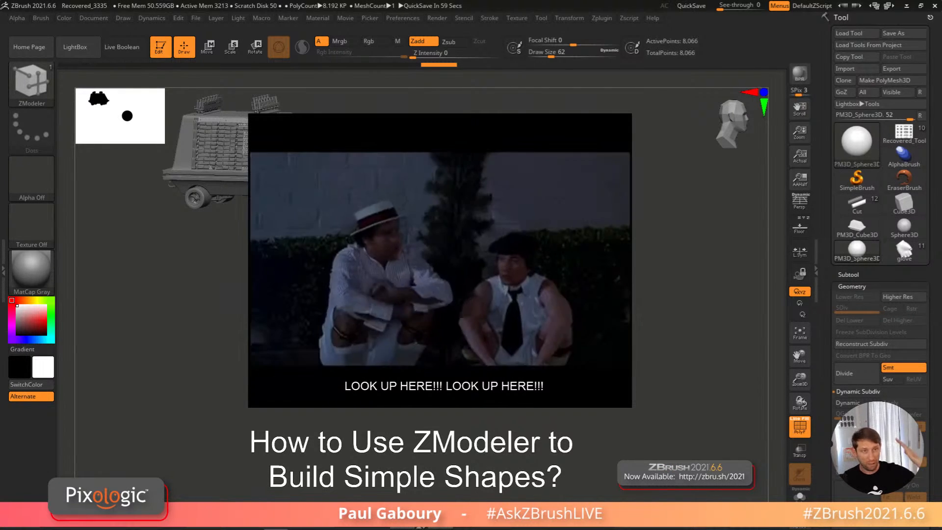
key("1")
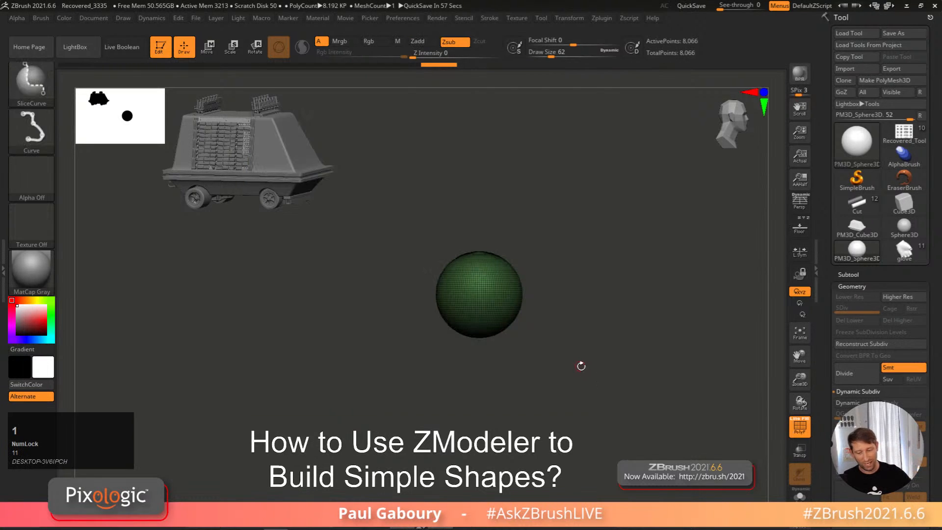
right_click_drag(465, 338, 427, 363, "alt")
key("ctrl+space")
Step: Try clipping the sphere along a diagonal line with the ClipCurve brush, hide the polyframe, and undo the clip
left_click(48, 81, "ctrl+shift")
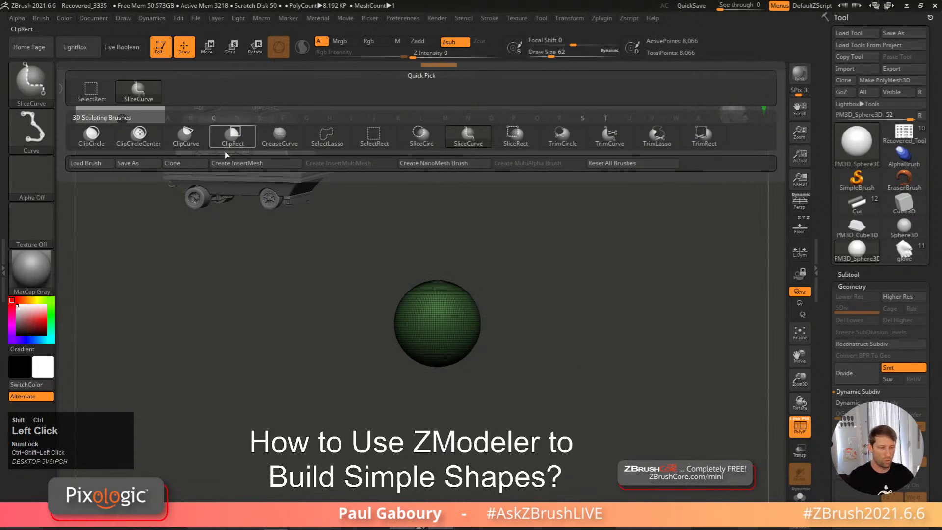
left_click(187, 139)
left_click_drag(319, 363, 574, 221, "ctrl+shift")
mouse_move(483, 294)
right_mouse_down("ctrl")
mouse_move(456, 337)
mouse_move(462, 371)
mouse_move(445, 345)
right_mouse_up("ctrl")
key("shift+f")
key("ctrl+z")
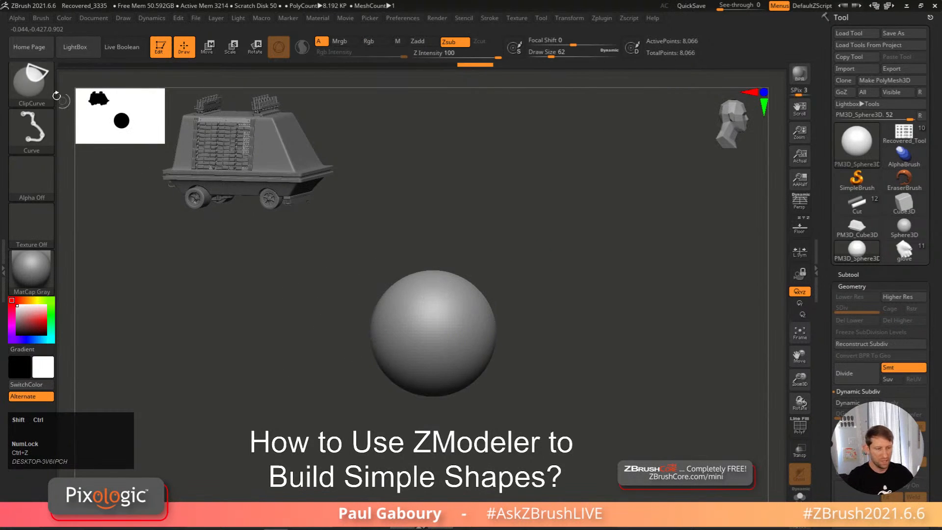
Step: Cut a diagonal slot through the sphere with the TrimCurve brush using BRadius
left_click(41, 84, "ctrl+shift")
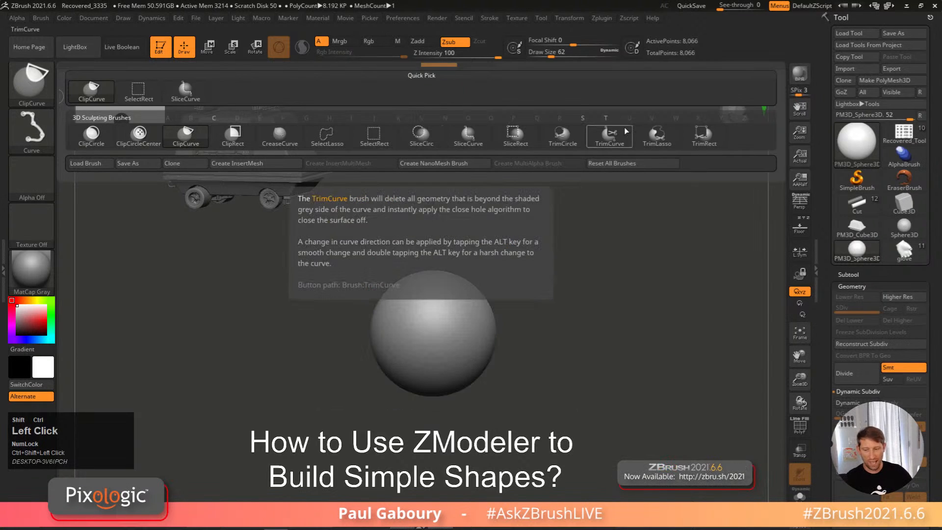
left_click(610, 136)
left_click_drag(307, 407, 576, 225, "ctrl+shift")
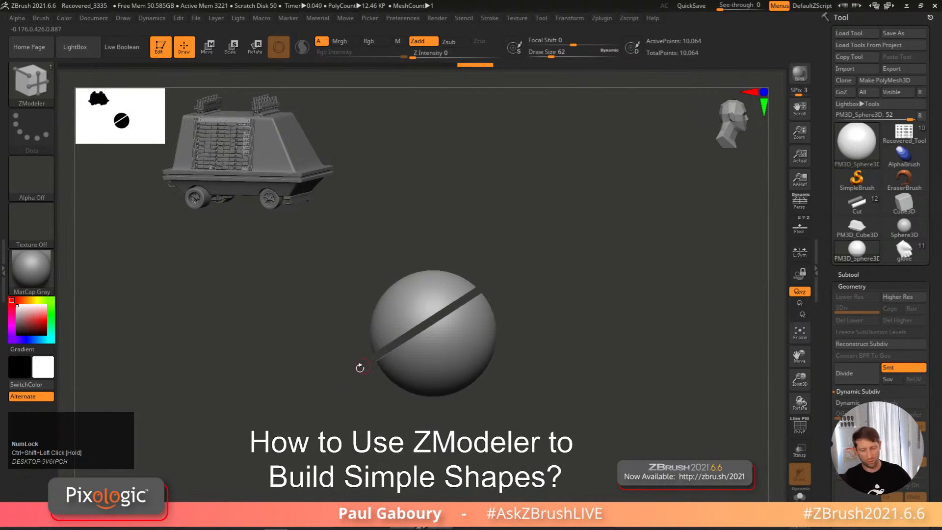
mouse_move(622, 245)
right_mouse_down()
mouse_move(622, 265)
mouse_move(614, 257)
mouse_move(547, 290)
mouse_move(539, 282)
mouse_move(501, 341)
right_mouse_up()
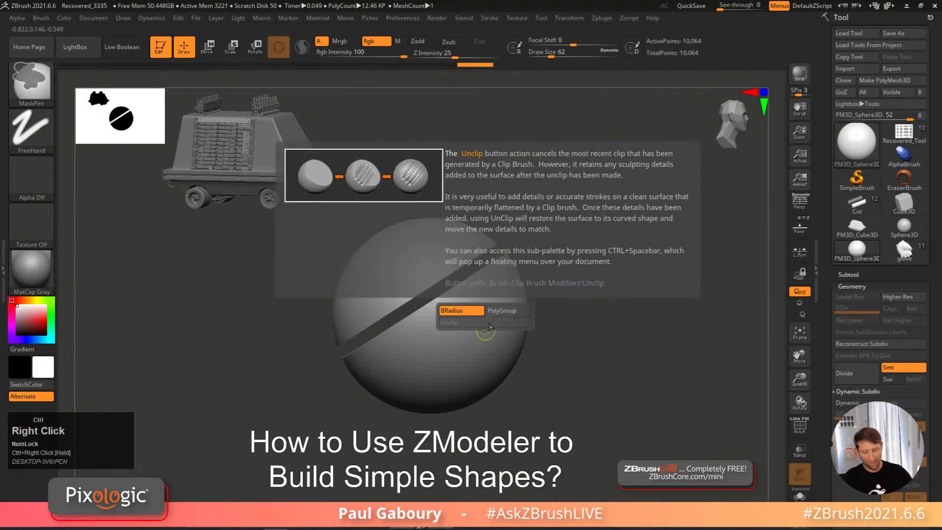
Step: Undo the slot trim and try clipping the sphere freehand with the ClipCurve brush set to the Lasso stroke
key("ctrl+z")
key("ctrl+shift")
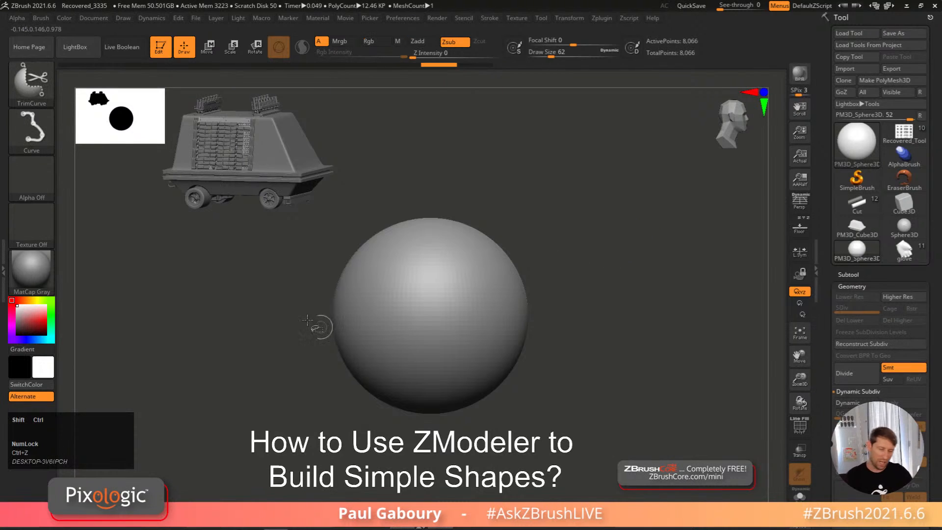
left_click(34, 86)
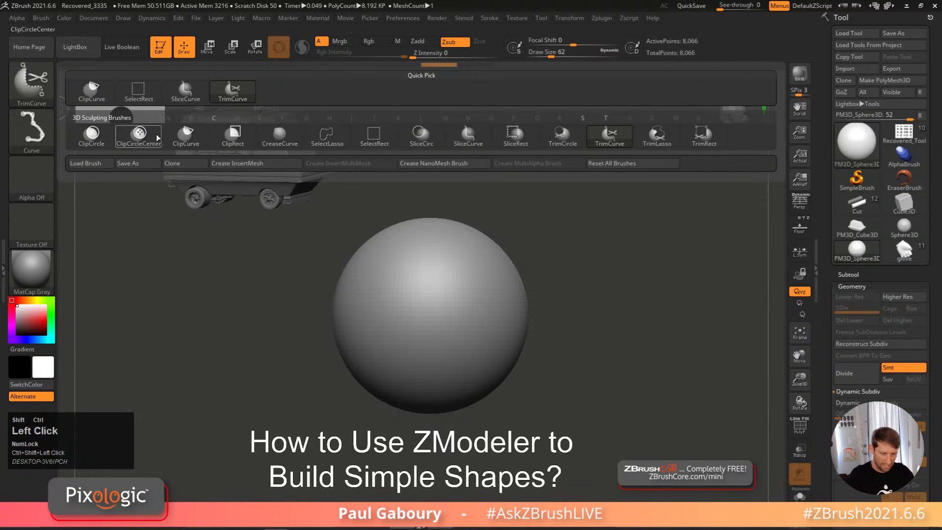
left_click(190, 141)
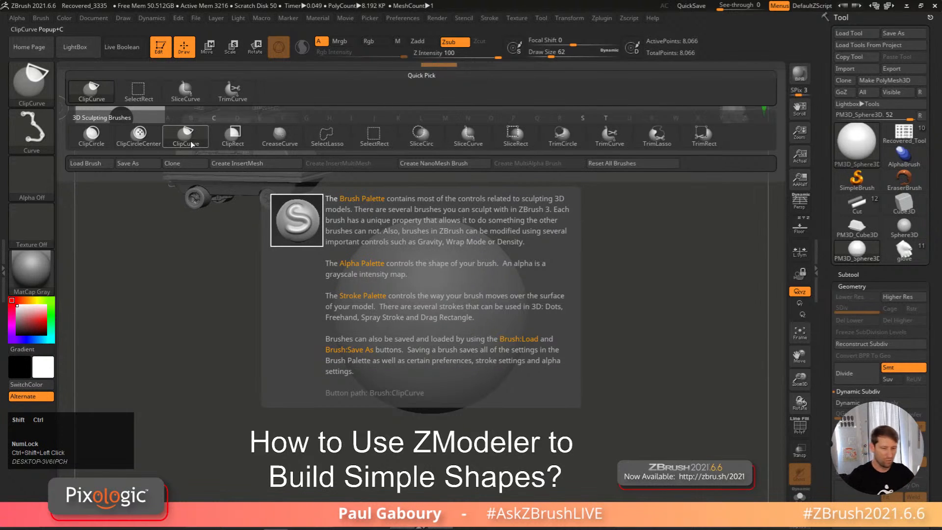
left_click(42, 133)
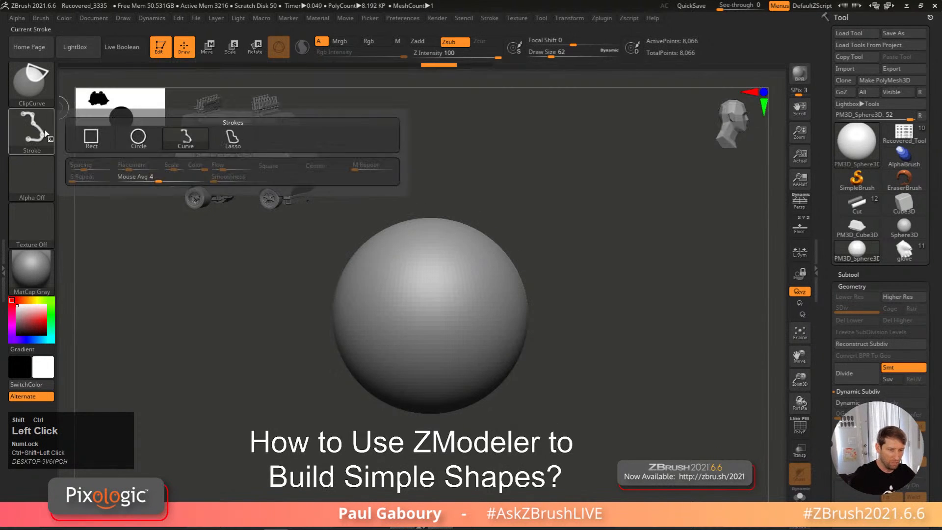
mouse_move(559, 174)
left_mouse_down("ctrl+shift")
mouse_move(429, 290)
mouse_move(466, 437)
mouse_move(642, 287)
left_mouse_up("ctrl+shift")
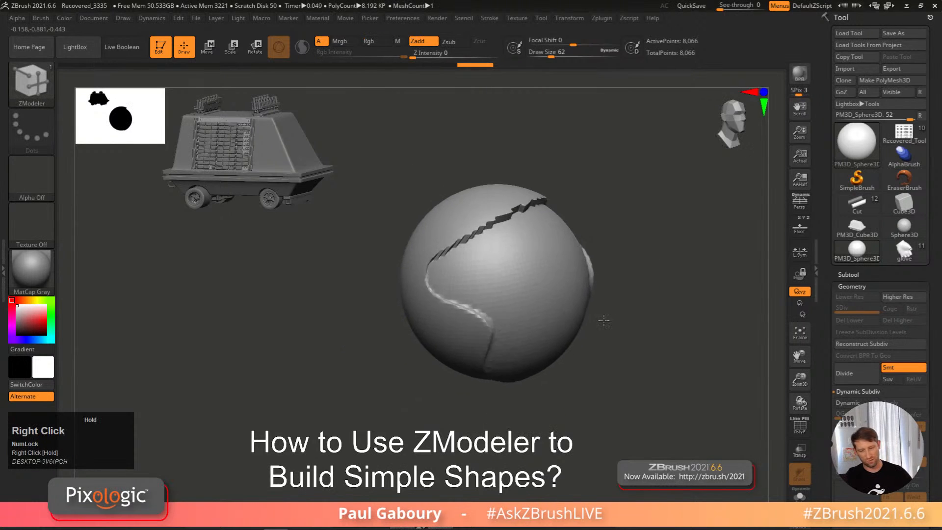
key("ctrl+z")
Step: Cut a wedge-shaped notch into the side of the sphere with a ClipCurve lasso stroke
mouse_move(575, 161)
left_mouse_down("ctrl+shift")
mouse_move(414, 295)
mouse_move(499, 422)
mouse_move(664, 250)
left_mouse_up("ctrl+shift")
mouse_move(637, 287)
right_mouse_down()
mouse_move(623, 299)
mouse_move(630, 323)
mouse_move(603, 322)
mouse_move(623, 310)
right_mouse_up()
left_click(629, 337, "ctrl")
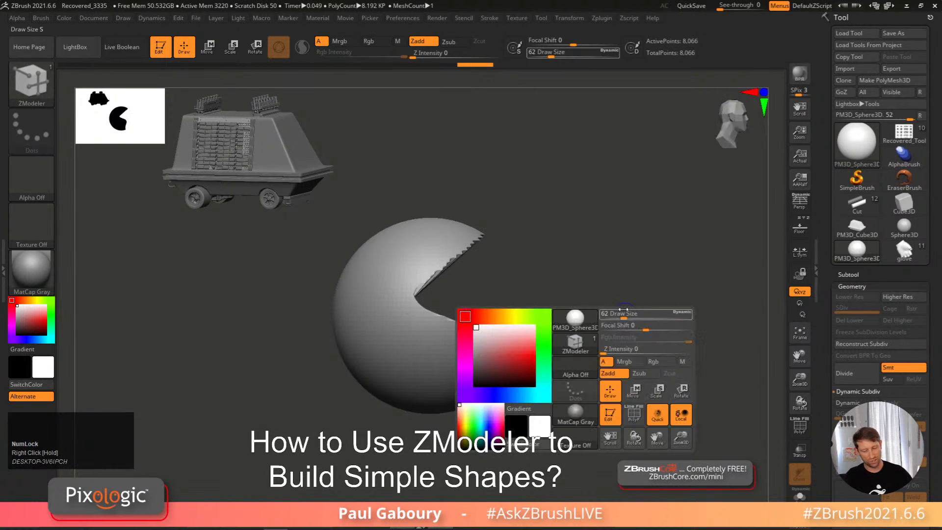
key("ctrl+z")
Step: Slice the notched sphere into two polygroups with the SliceCurve brush using the Lasso stroke, and show the polyframe
left_click(39, 85, "ctrl+shift")
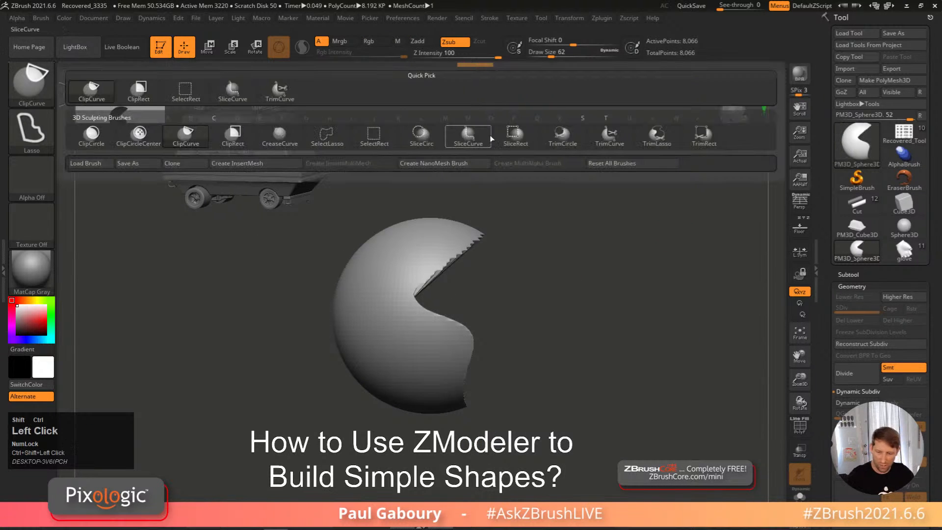
left_click(471, 141, "ctrl+shift")
left_click(32, 131, "ctrl+shift")
left_click(233, 138, "ctrl+shift")
key("shift+f")
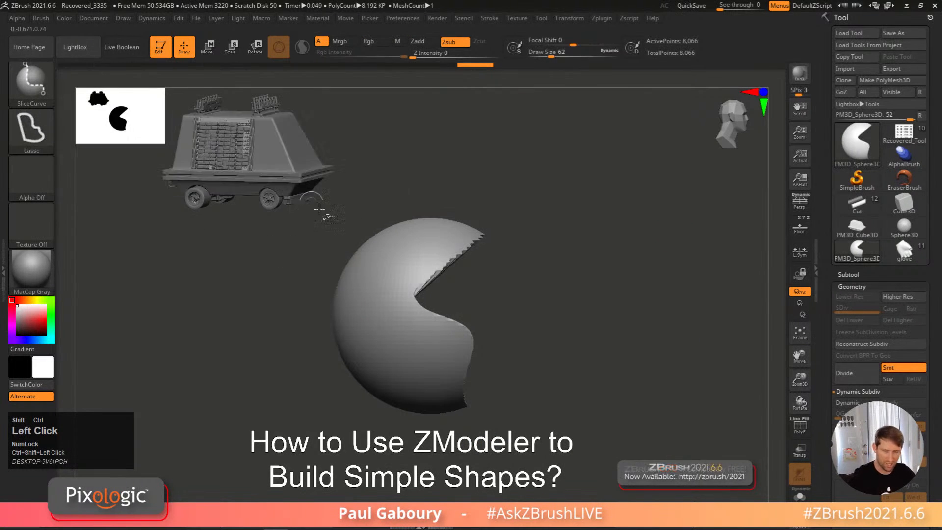
mouse_move(502, 152)
left_mouse_down("ctrl+shift")
mouse_move(368, 316)
mouse_move(407, 444)
mouse_move(603, 275)
left_mouse_up("ctrl+shift")
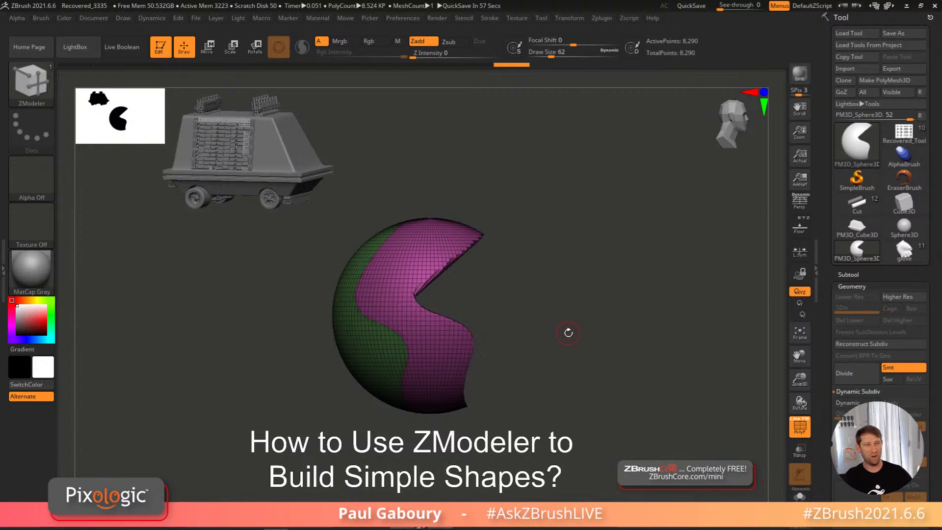
right_click_drag(508, 316, 526, 288)
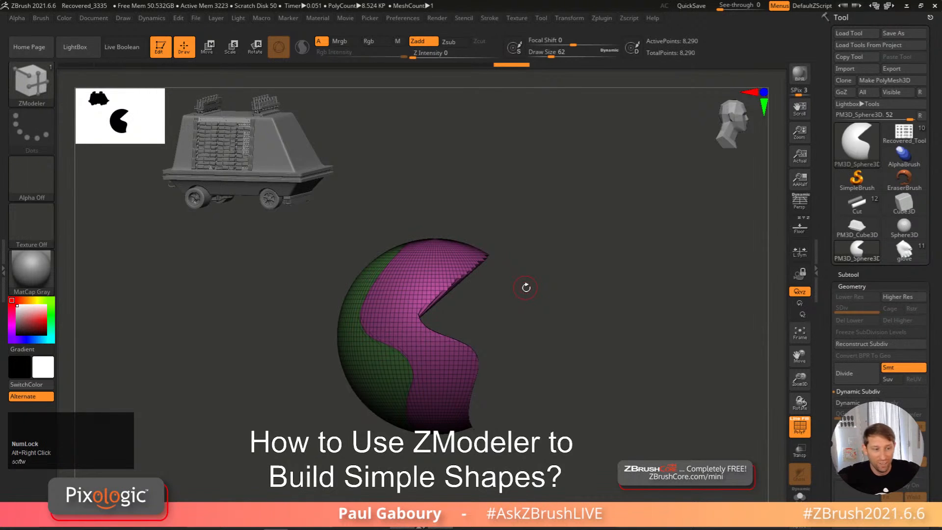
Step: Keep the ZModeler brush active and undo both the slice and the notch to restore the full sphere
left_click(47, 129, "ctrl+shift")
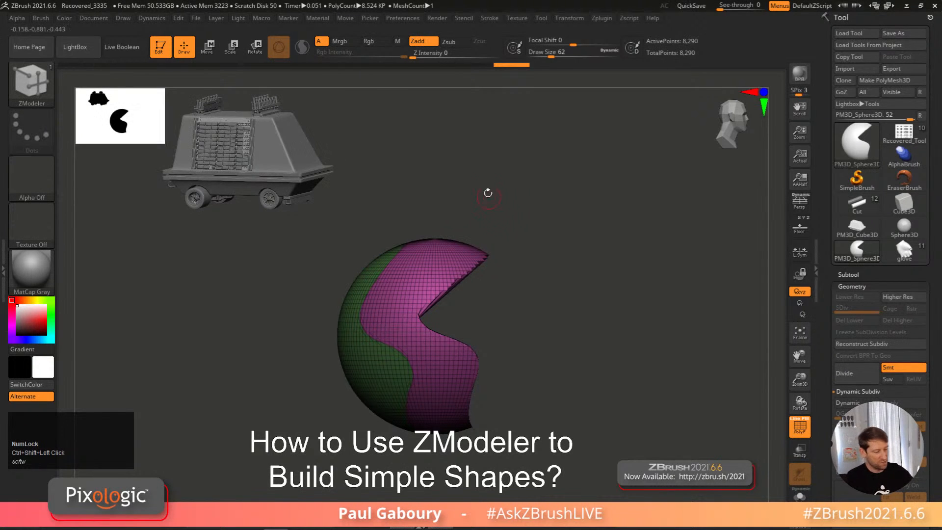
key("b")
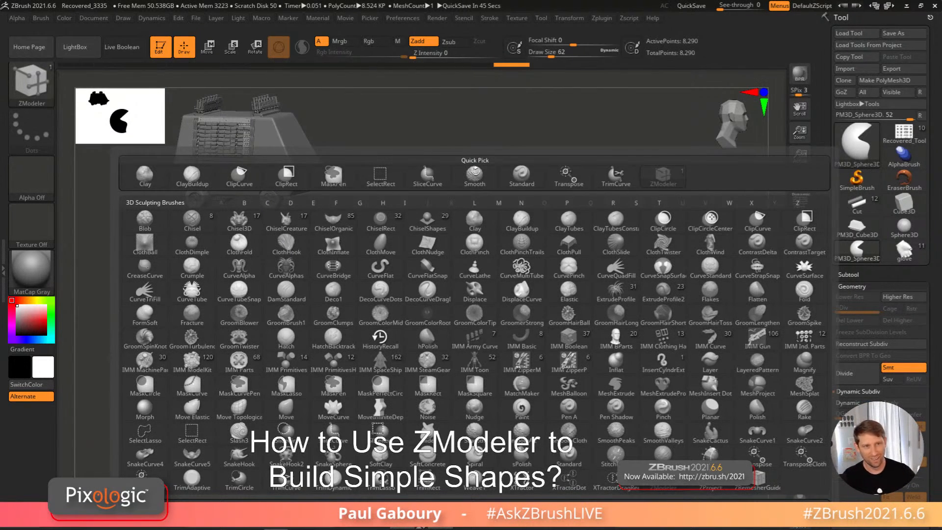
left_click(663, 176)
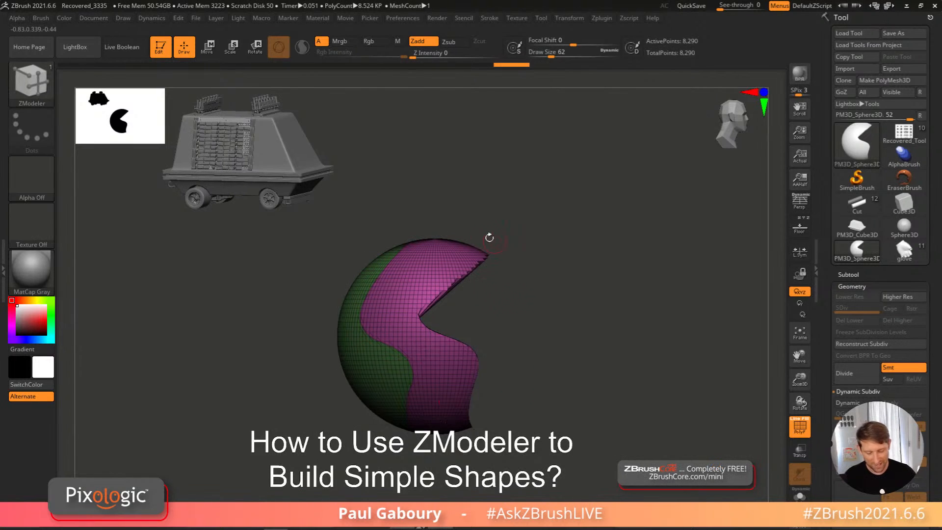
key("ctrl+z")
key("ctrl+z")
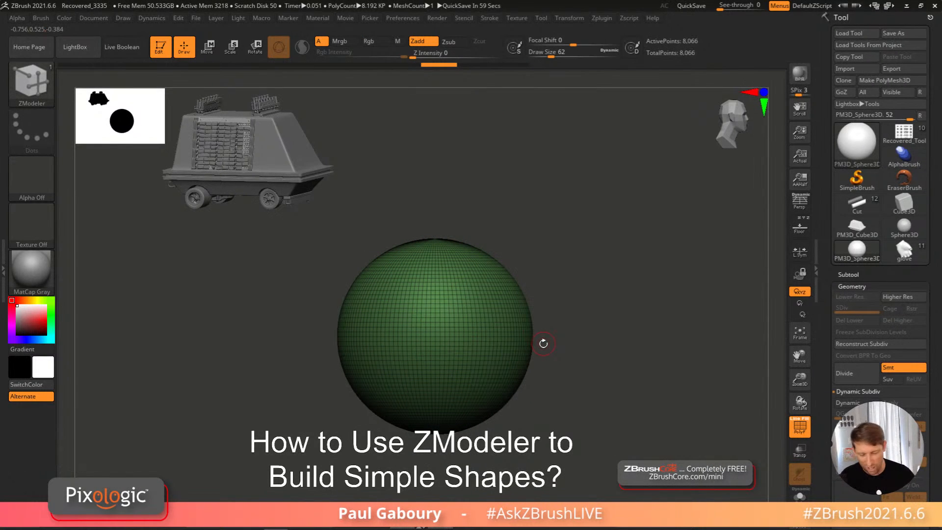
Step: Try a short MaskPen stroke on the front of the sphere at draw size 90 and clear the mask
left_click_drag(568, 280, 576, 284)
key("s")
left_click(475, 321)
key("shift+f")
right_click_drag(458, 326, 463, 340, "ctrl")
key("b")
key("z")
key("m")
key("shift+f")
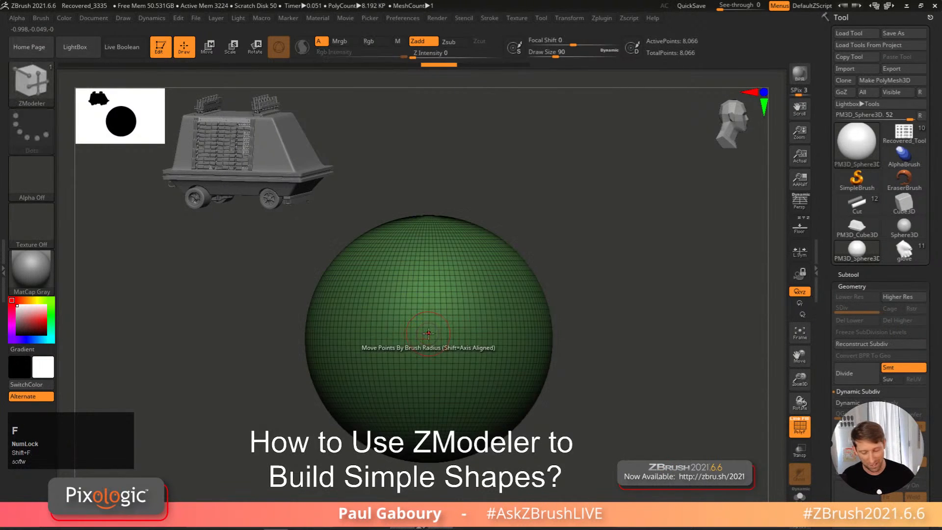
mouse_move(412, 294)
left_mouse_down("ctrl")
mouse_move(422, 353)
mouse_move(387, 314)
mouse_move(407, 363)
left_mouse_up("ctrl")
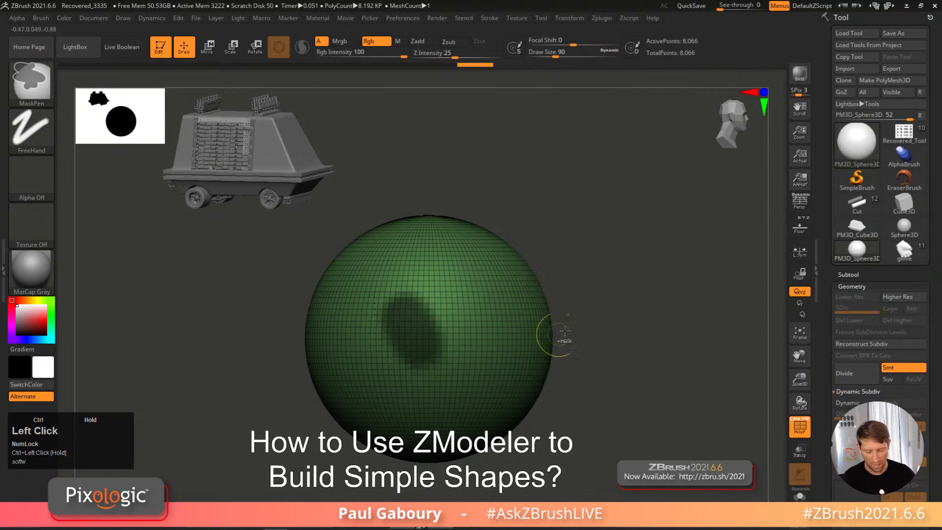
left_click_drag(659, 395, 672, 407, "ctrl")
Step: Subdivide the sphere twice and delete its lower subdivision levels
key("ctrl+d")
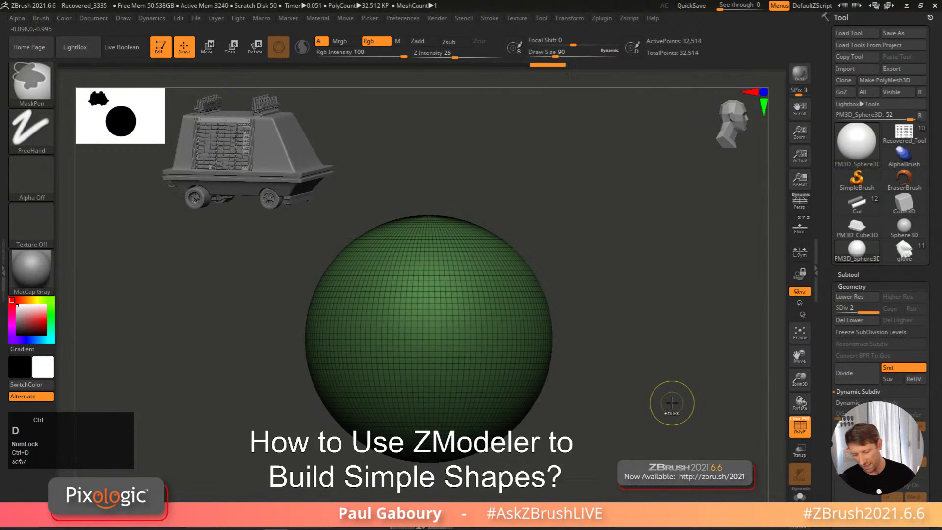
left_click(847, 320)
Step: Paint the word "Hi" as a mask on the front of the sphere with MaskPen at draw size 46
right_click_drag(443, 337, 438, 333, "ctrl")
key("s")
left_click_drag(440, 337, 432, 338)
left_click_drag(374, 289, 412, 341, "ctrl")
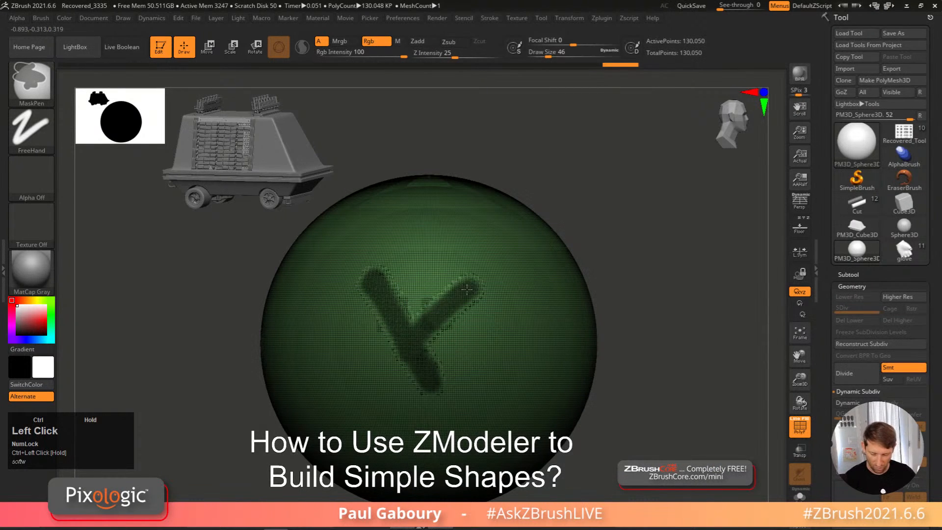
left_click_drag(435, 239, 483, 332, "ctrl")
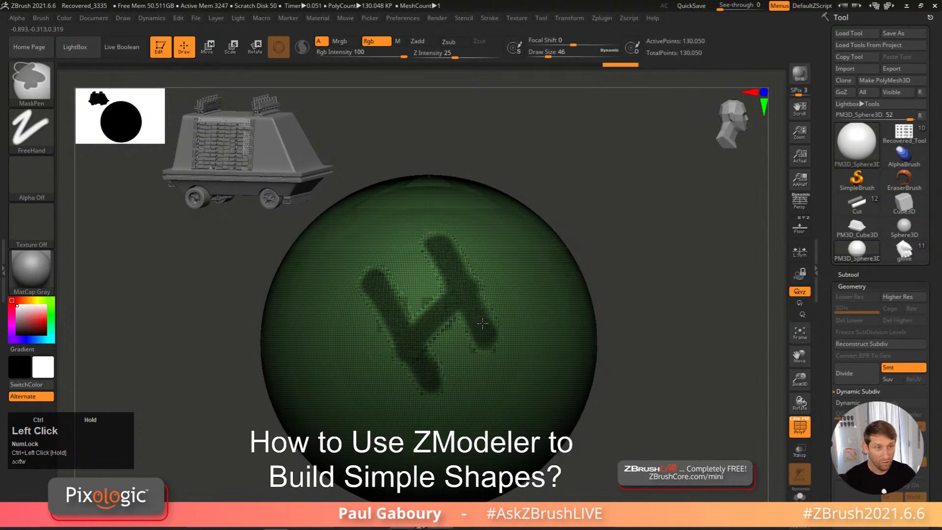
right_click_drag(542, 343, 490, 355, "alt")
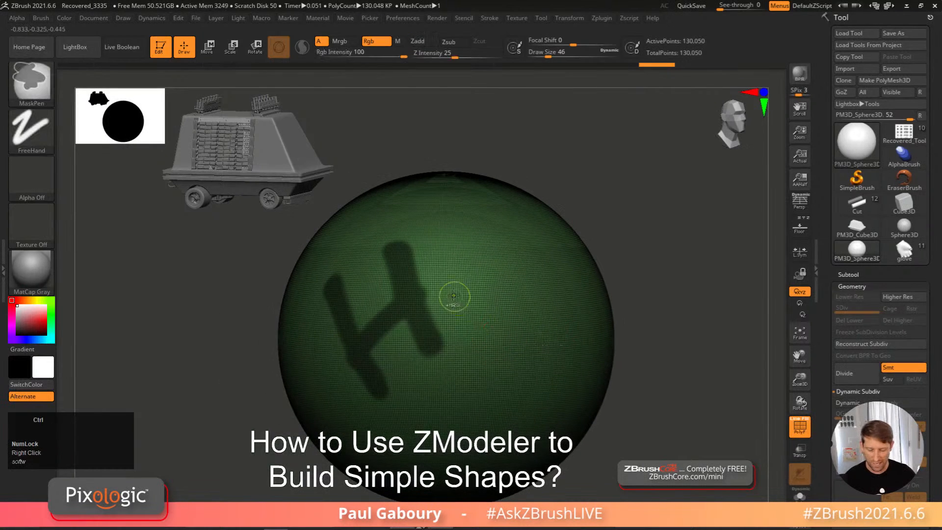
left_click_drag(452, 287, 452, 293, "ctrl")
mouse_move(441, 247)
left_mouse_down("ctrl")
mouse_move(447, 294)
mouse_move(483, 322)
left_mouse_up("ctrl")
mouse_move(483, 323)
right_mouse_down()
mouse_move(545, 380)
mouse_move(645, 363)
right_mouse_up()
Step: Create an edge loop and separate polygroup along the border of the "Hi" mask, and clear the mask
key("ctrl+shift+e")
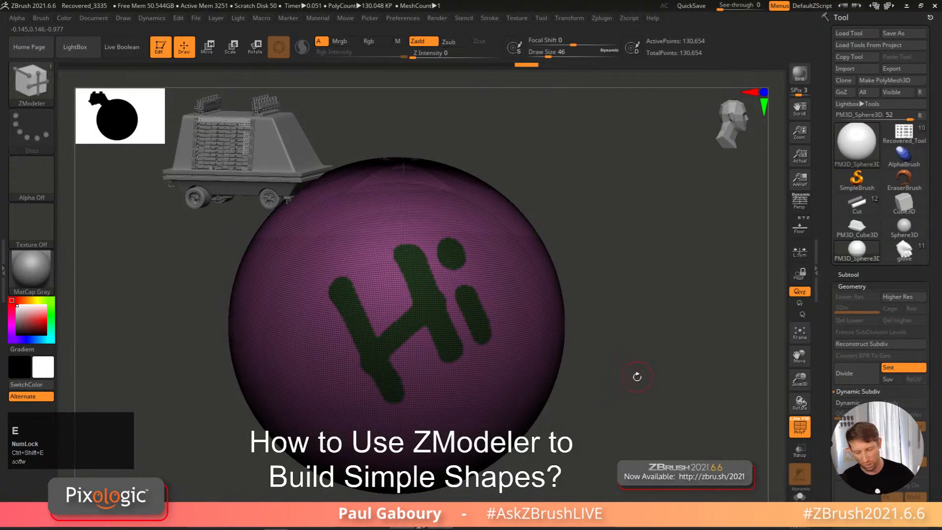
left_click_drag(618, 398, 628, 431, "ctrl")
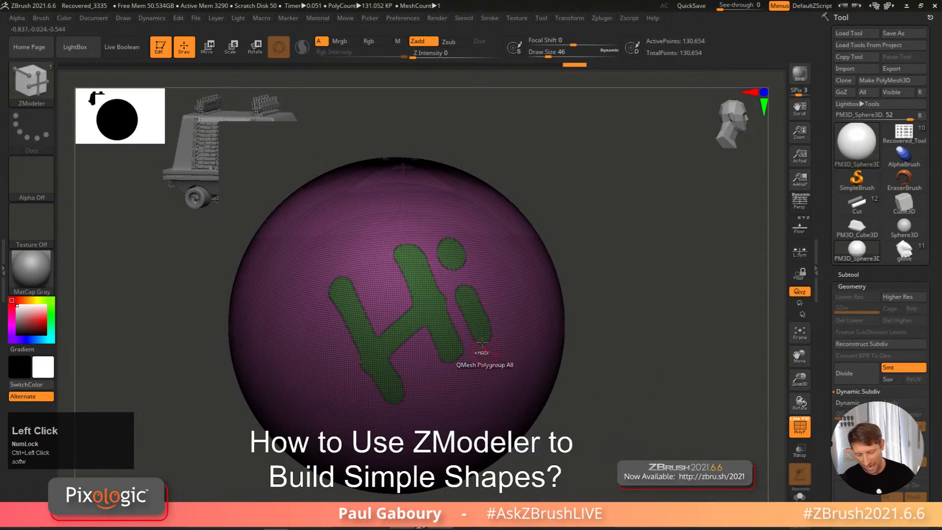
Step: Isolate the "Hi" polygroup to check its clean borders without polyframe, and show the whole sphere again with polyframe
left_click(474, 316, "ctrl+shift")
right_click_drag(544, 387, 565, 378)
key("shift+f")
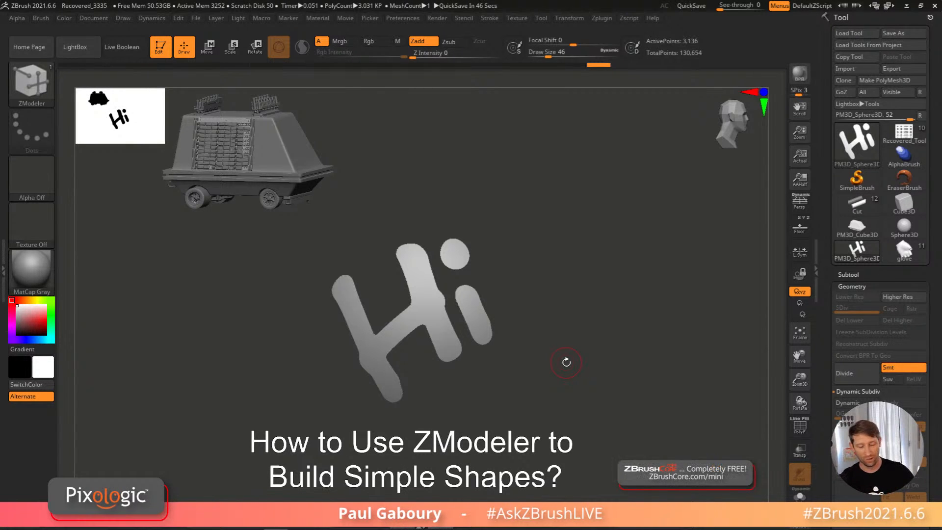
left_click(559, 327, "ctrl+shift")
key("shift+f")
right_click_drag(572, 348, 540, 380)
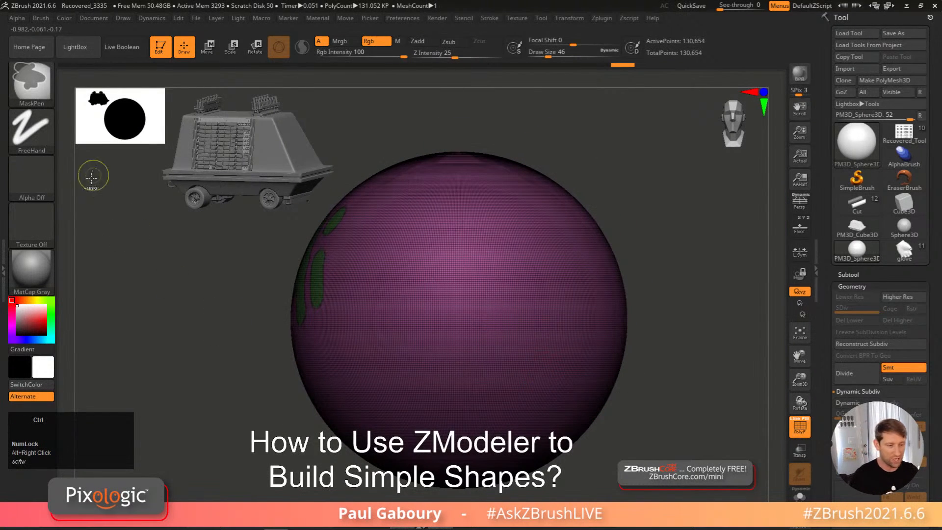
Step: Mask a star on an empty area of the sphere with the MaskSquare brush and Alpha 10
left_click(40, 90, "ctrl")
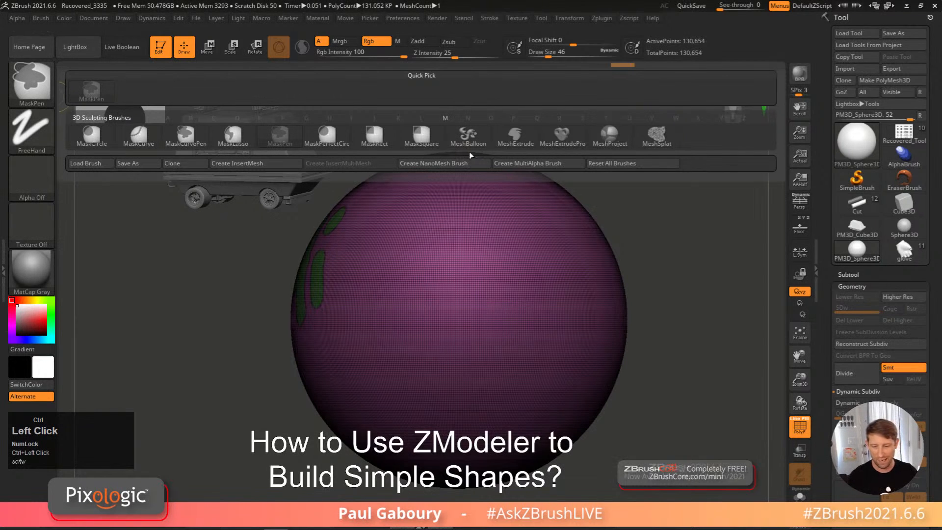
left_click(418, 138)
left_click(44, 179)
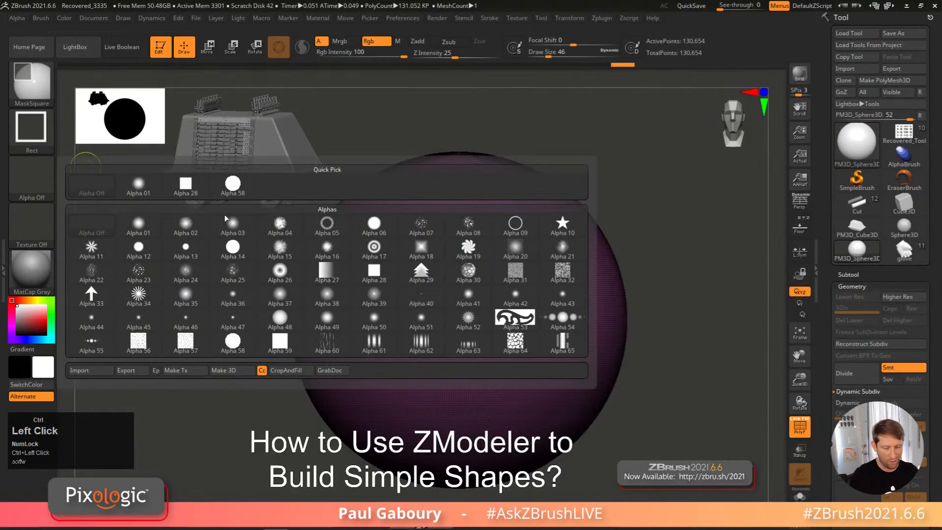
left_click(562, 224)
left_click_drag(462, 313, 532, 421, "ctrl")
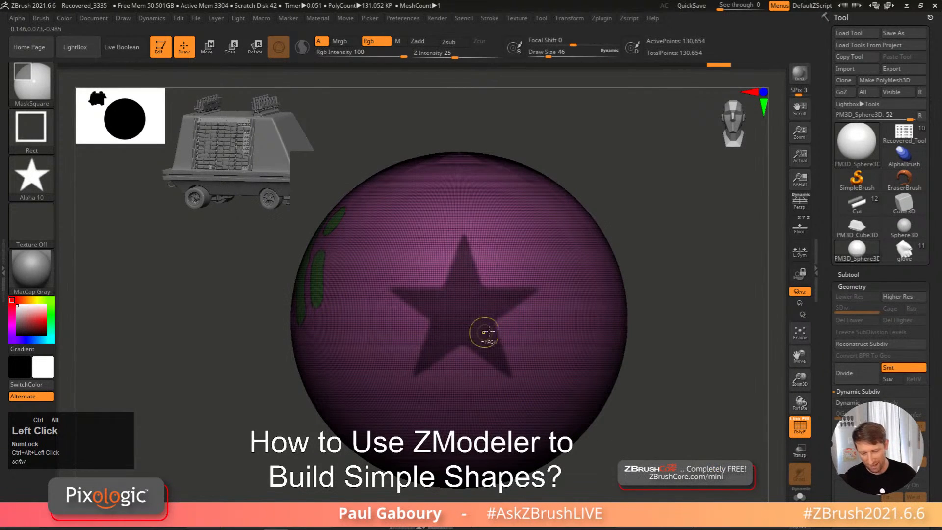
Step: Turn the star mask into its own polygroup with an edge-looped border, and undo the accidental slice across it
key("ctrl+shift")
left_click(656, 408, "ctrl")
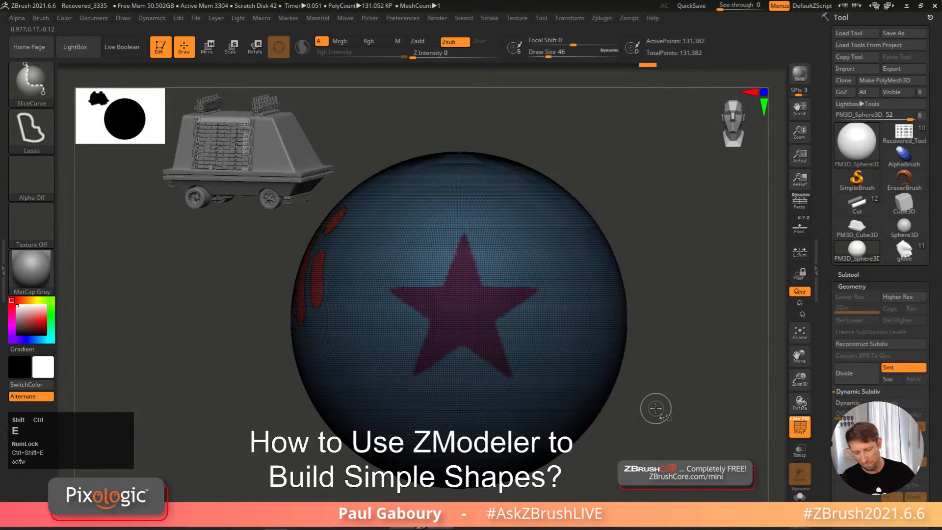
left_click(481, 317, "ctrl+shift")
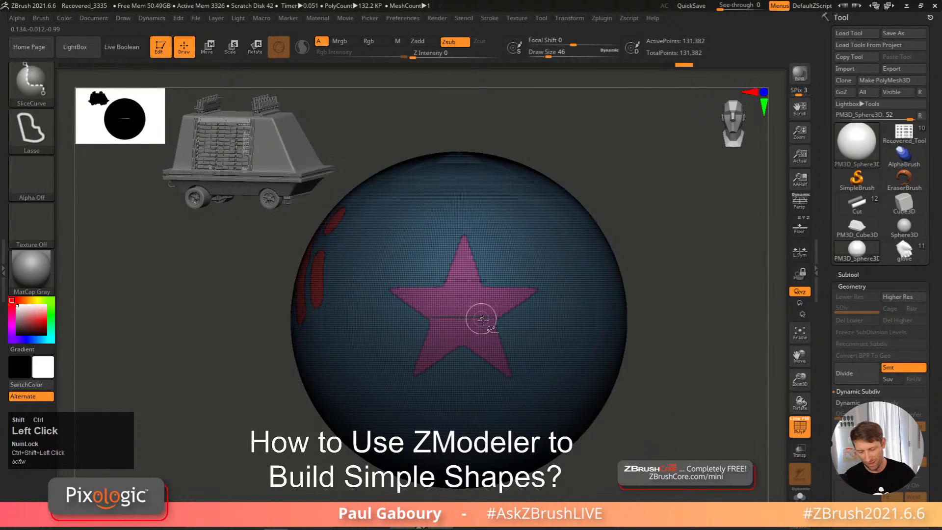
key("ctrl+z")
Step: Isolate the star polygroup to inspect its outline without polyframe, and bring back the full sphere with polyframe
right_click_drag(489, 310, 455, 260, "ctrl")
left_click(484, 303, "ctrl+shift")
key("shift+f")
mouse_move(568, 345)
right_mouse_down("ctrl")
mouse_move(551, 355)
mouse_move(562, 340)
mouse_move(553, 384)
mouse_move(564, 400)
right_mouse_up("ctrl")
left_click(564, 399, "ctrl+shift")
key("shift+f")
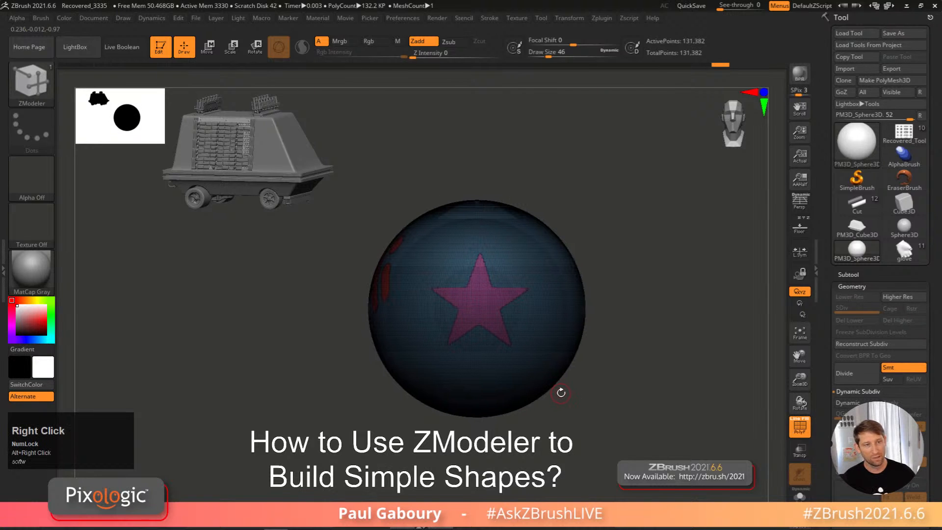
Step: Undo the star's edge loop and polygroup, and clear the star mask
key("ctrl+z")
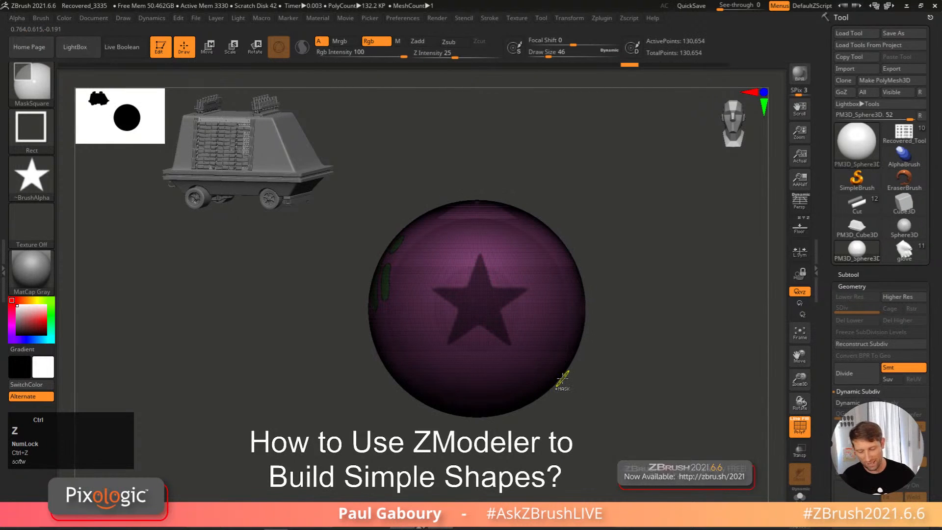
left_click_drag(625, 260, 632, 293, "ctrl")
Step: Paint a closed leaf-shaped outline mask on the sphere with the MaskPen brush, and hide the polyframe
left_click(49, 94, "ctrl")
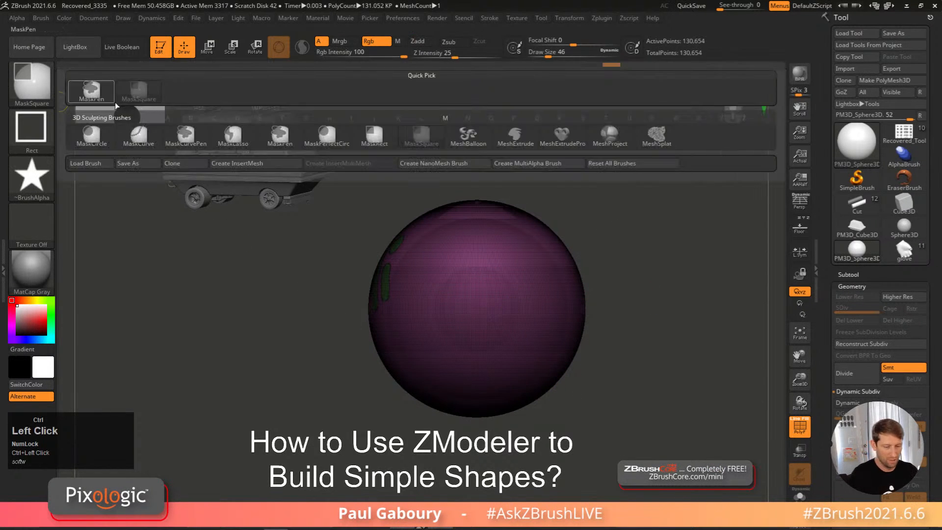
left_click(280, 136, "ctrl")
right_click_drag(483, 309, 433, 347, "alt")
mouse_move(424, 379)
left_mouse_down("ctrl")
mouse_move(395, 278)
mouse_move(450, 224)
mouse_move(407, 324)
mouse_move(462, 340)
mouse_move(466, 251)
mouse_move(437, 392)
mouse_move(456, 221)
left_mouse_up("ctrl")
key("shift+f")
Step: Reactivate the ZModeler brush, collapse the Dynamic Subdiv settings, and create an edge loop along the leaf-shaped mask's border
key("b")
key("z")
key("m")
left_click_drag(922, 391, 922, 282)
left_click(860, 286)
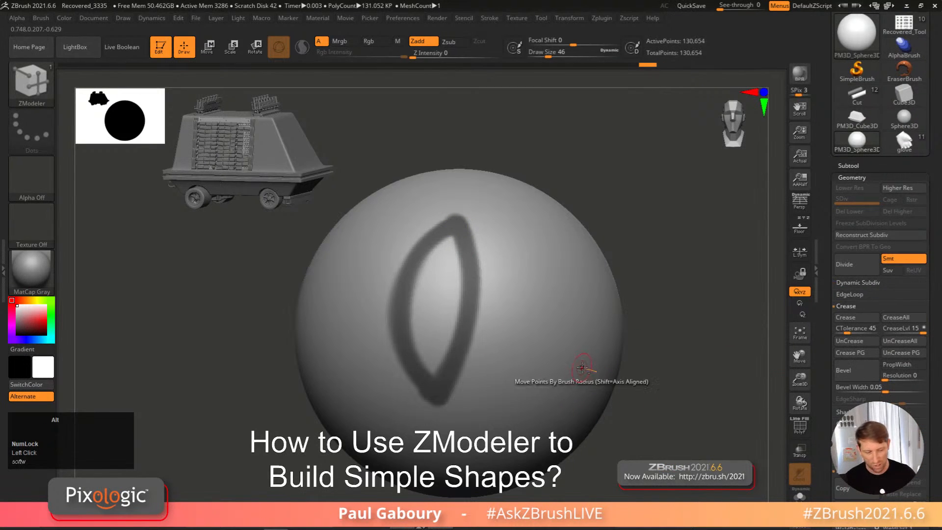
right_click_drag(582, 367, 594, 334, "alt")
key("ctrl+shift")
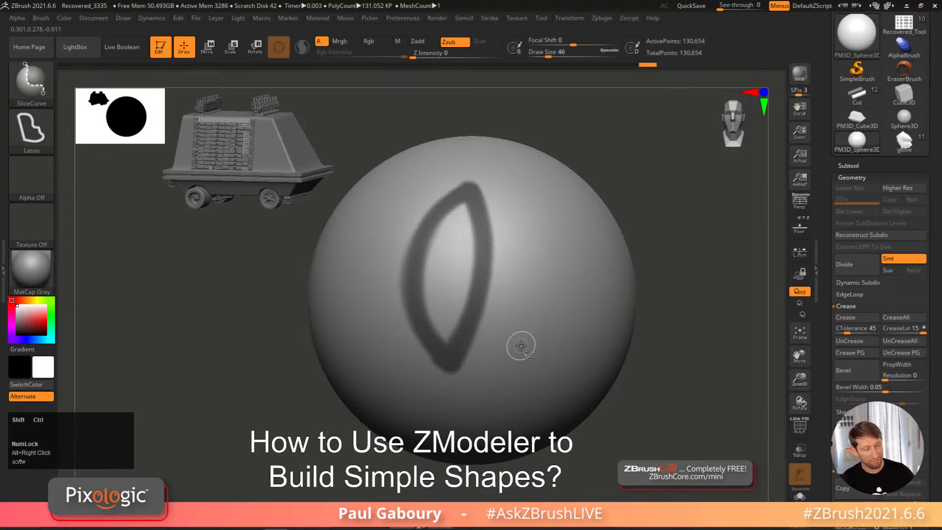
key("ctrl+shift+e")
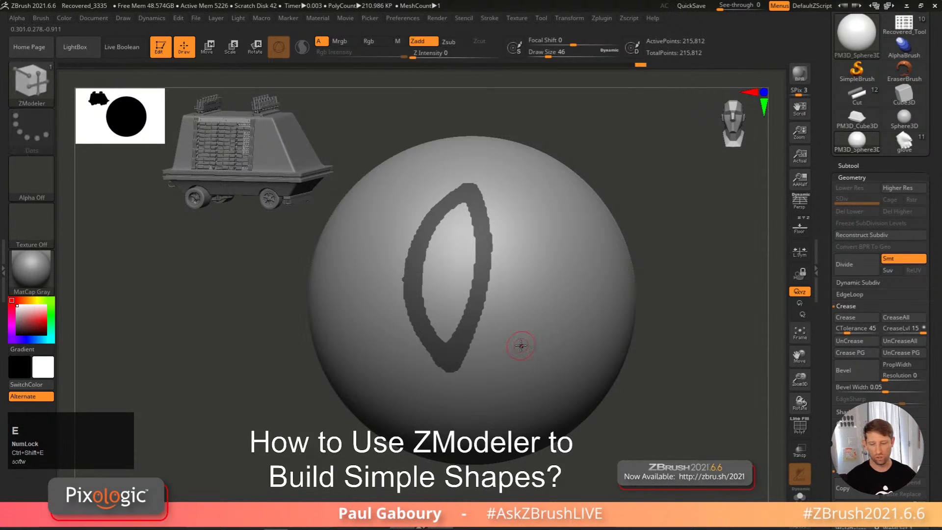
Step: Show the sphere's polyframe, and undo the leaf's repeated masked-border edge loops back to the soft-edged leaf mask
key("shift+f")
left_click(849, 293)
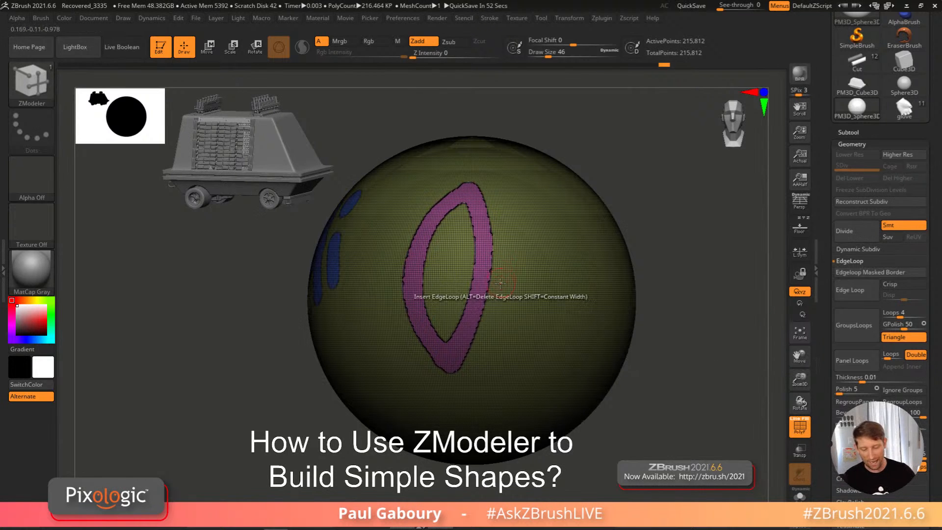
key("ctrl+z")
key("ctrl+z")
key("ctrl+z")
key("ctrl+z")
key("ctrl+z")
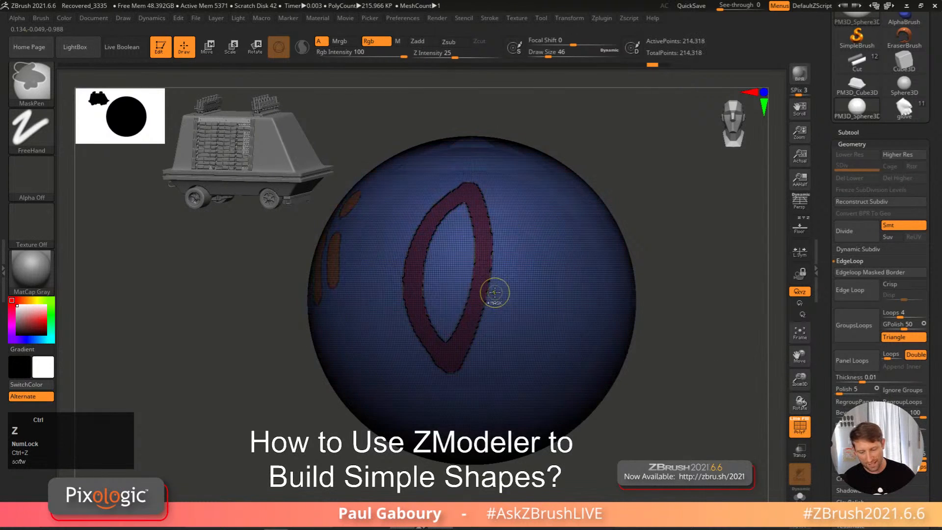
key("ctrl+z")
key("ctrl+z")
key("ctrl+z")
key("ctrl+z")
key("ctrl+z")
key("ctrl+z")
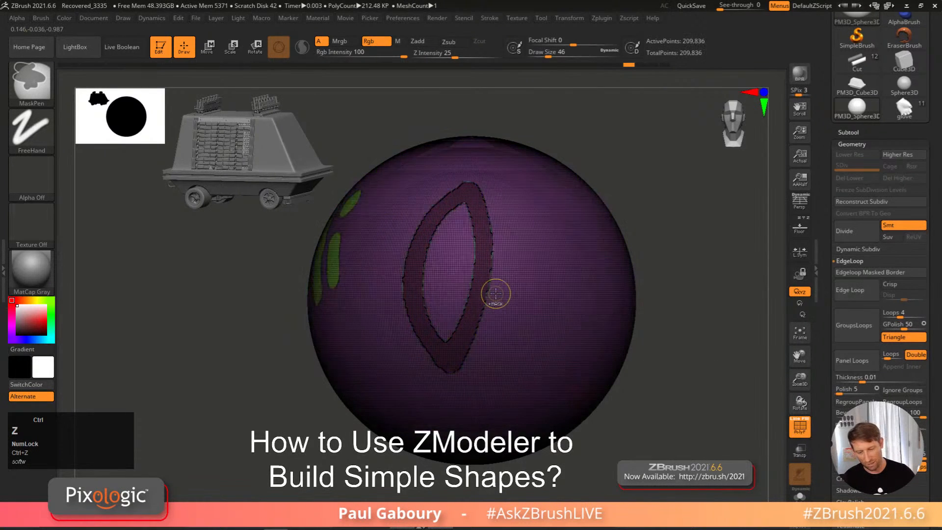
key("ctrl+z")
key("ctrl+z")
key("ctrl+z")
key("ctrl+z")
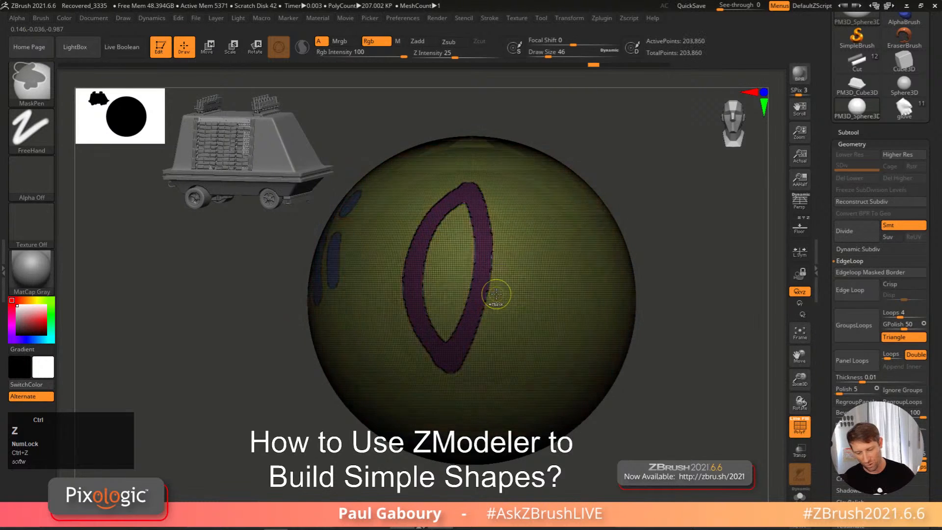
key("ctrl+z")
key("ctrl+z")
key("ctrl+z")
key("ctrl+z")
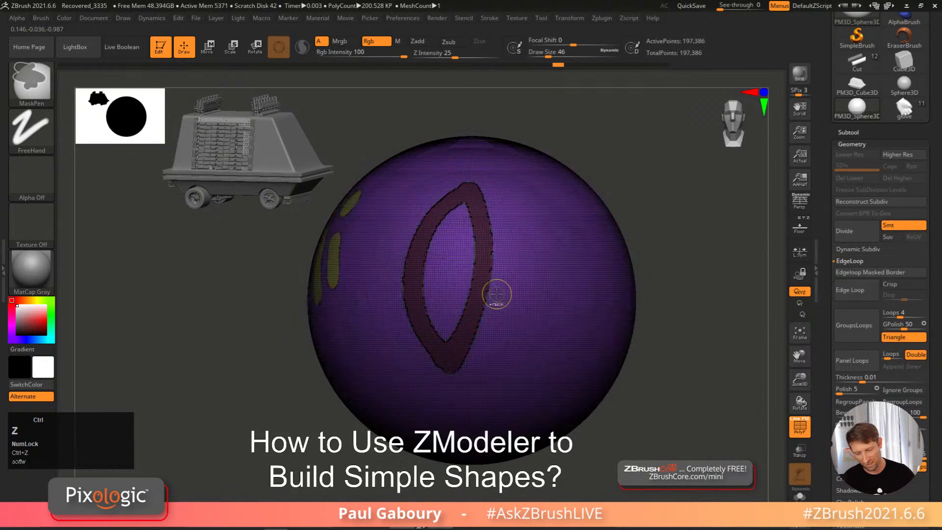
key("ctrl+z")
key("ctrl+z")
key("ctrl+z")
key("ctrl+z")
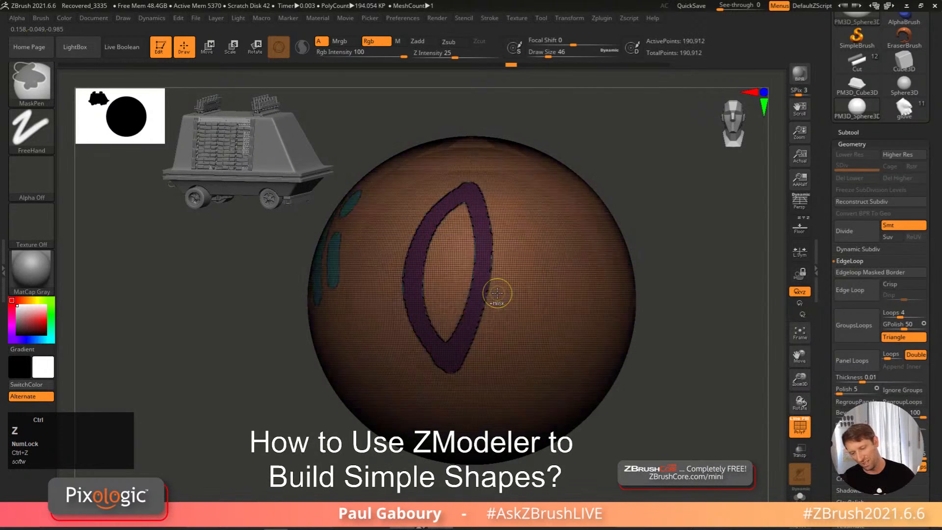
key("ctrl+z")
key("ctrl+z")
key("ctrl+z")
key("ctrl+z")
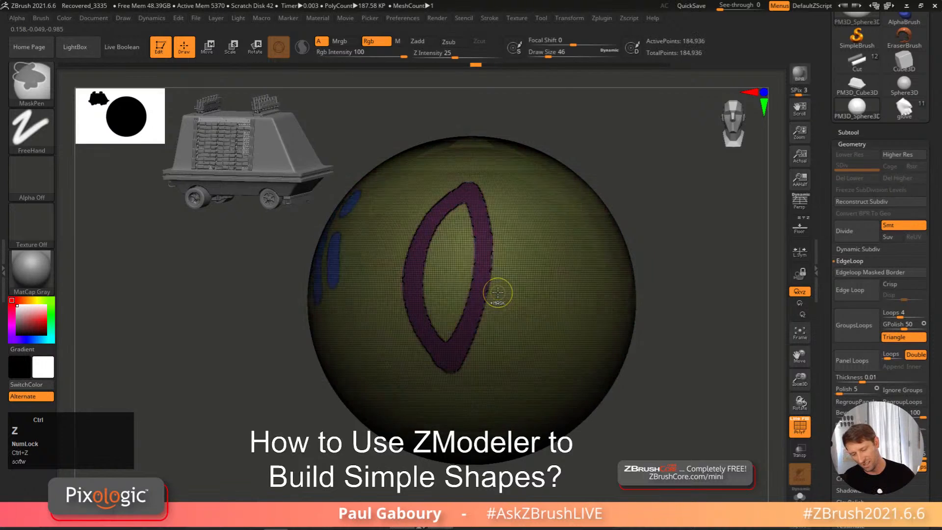
key("ctrl+z")
key("ctrl+z")
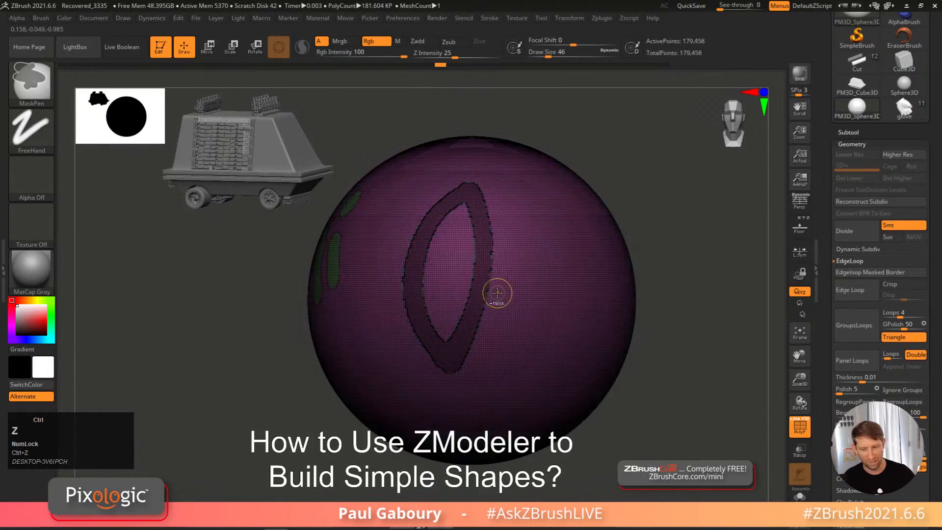
left_click(440, 66)
left_click_drag(441, 65, 392, 71)
left_click_drag(294, 70, 152, 69)
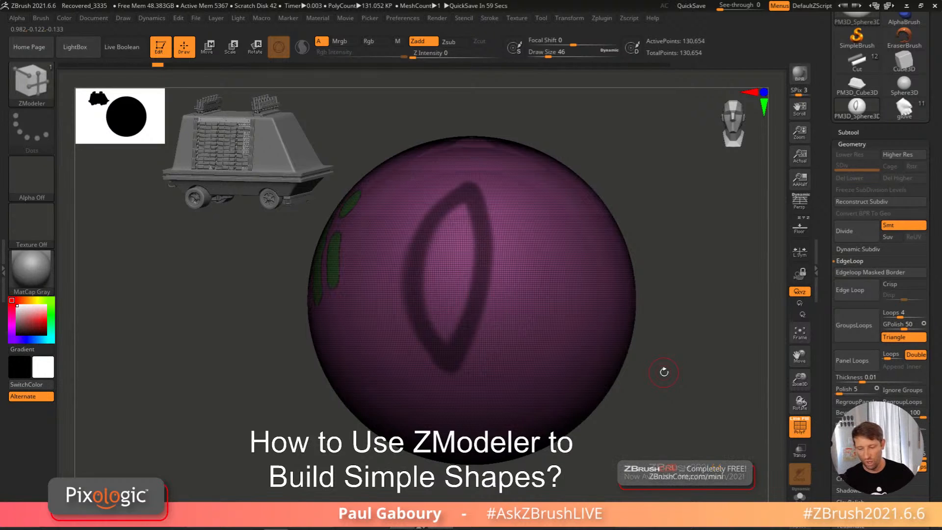
Step: Switch from the sphere to the PM3D_Cube3D vehicle body and show its polyframe
left_click(664, 372, "ctrl")
left_click(706, 373)
mouse_move(707, 345)
right_mouse_down("ctrl")
mouse_move(673, 313)
mouse_move(627, 310)
right_mouse_up("ctrl")
left_click_drag(926, 142, 926, 240)
left_click(859, 184)
mouse_move(659, 348)
right_mouse_down("alt")
mouse_move(610, 327)
mouse_move(613, 389)
right_mouse_up("alt")
key("shift+f")
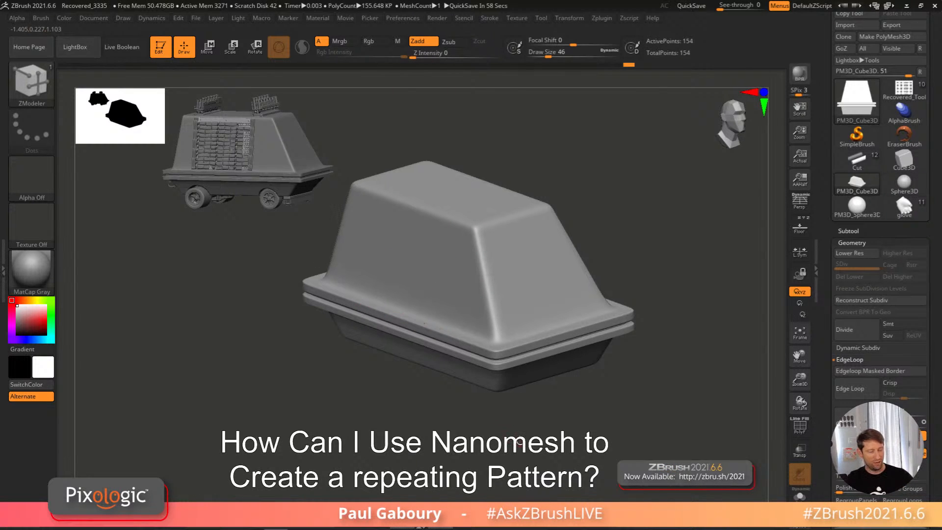
key("shift+f")
right_click_drag(519, 442, 561, 417)
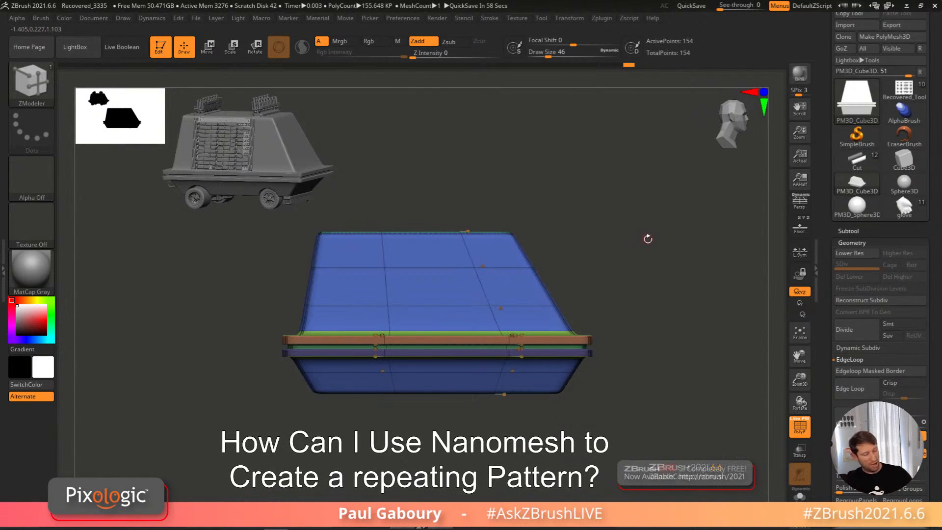
Step: Try pulling a single side polygon off the vehicle body with QMesh set to A Poly, and undo the attempts
right_click_drag(643, 265, 448, 285)
left_click(499, 307)
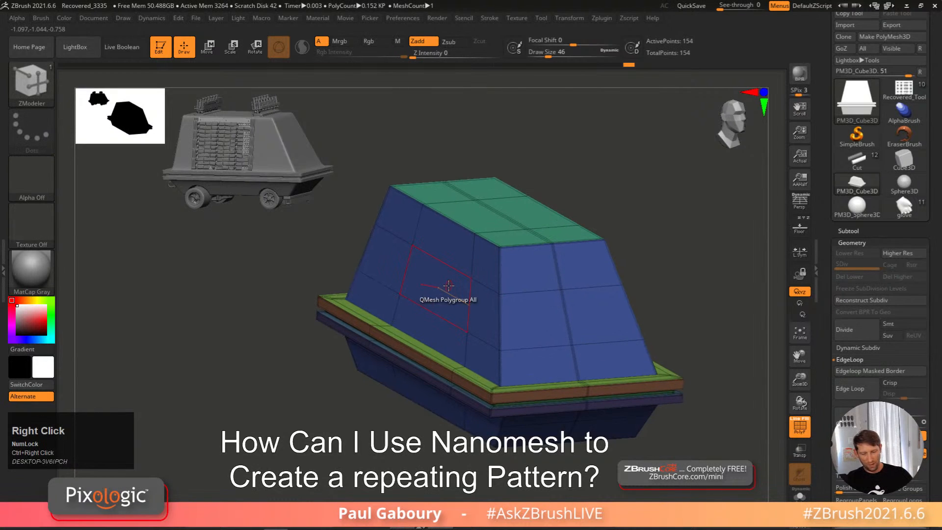
key("space")
left_click(341, 260)
left_click_drag(448, 294, 279, 418)
right_click_drag(333, 406, 314, 380)
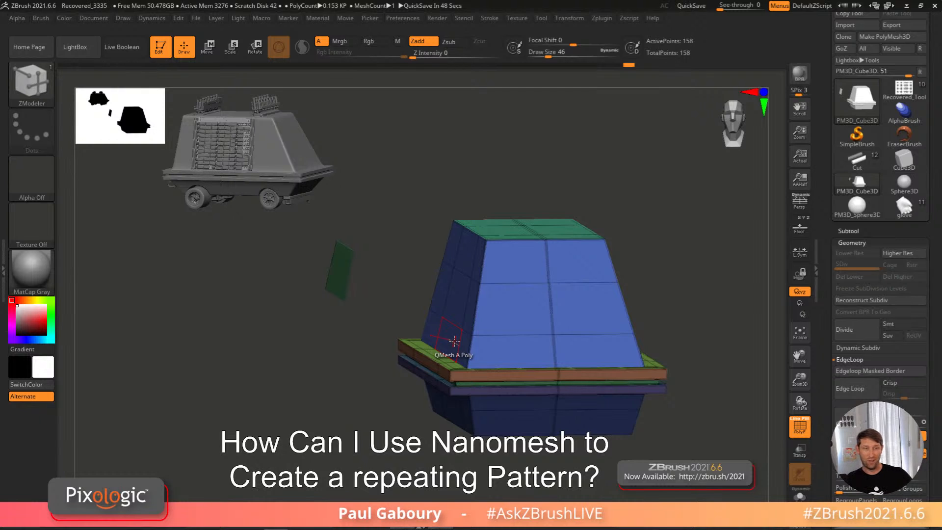
key("ctrl+z")
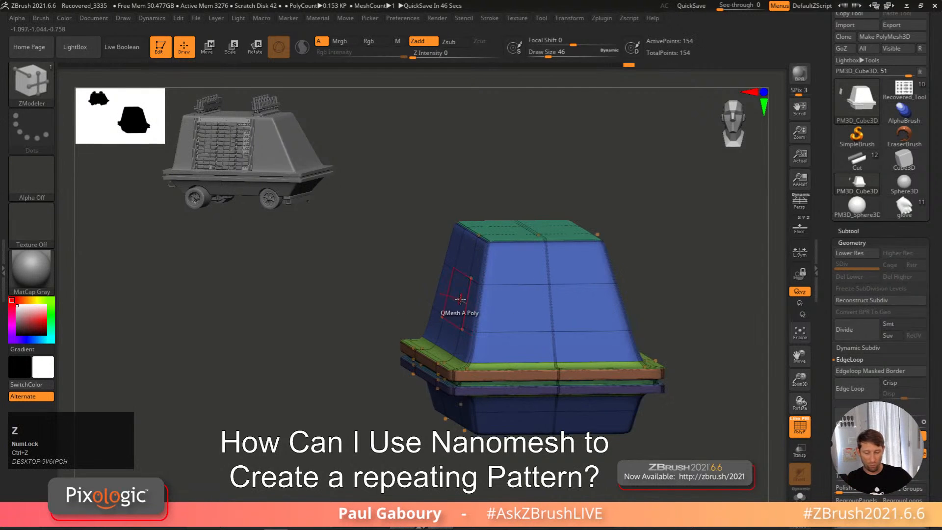
left_click_drag(457, 297, 417, 289)
key("ctrl+z")
Step: Turn off the Dynamic Subdiv preview on the vehicle body, keeping its polyframe shown
mouse_move(402, 432)
right_mouse_down()
mouse_move(447, 432)
mouse_move(430, 430)
mouse_move(429, 413)
mouse_move(604, 315)
right_mouse_up()
key("shift+f")
key("shift+f")
key("shift+d")
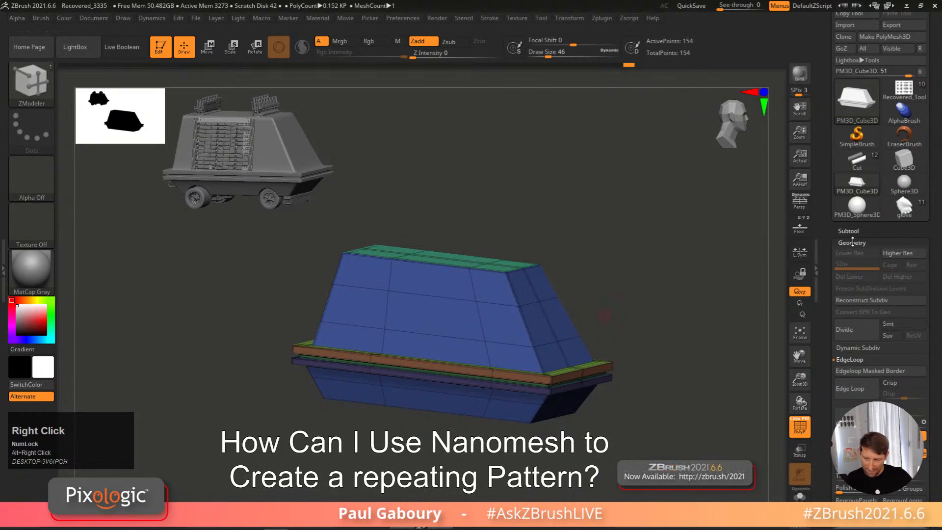
Step: Collapse the Geometry settings, open the Subtool list, and rename the vehicle body subtool as droid body
left_click(852, 242)
left_click(854, 231)
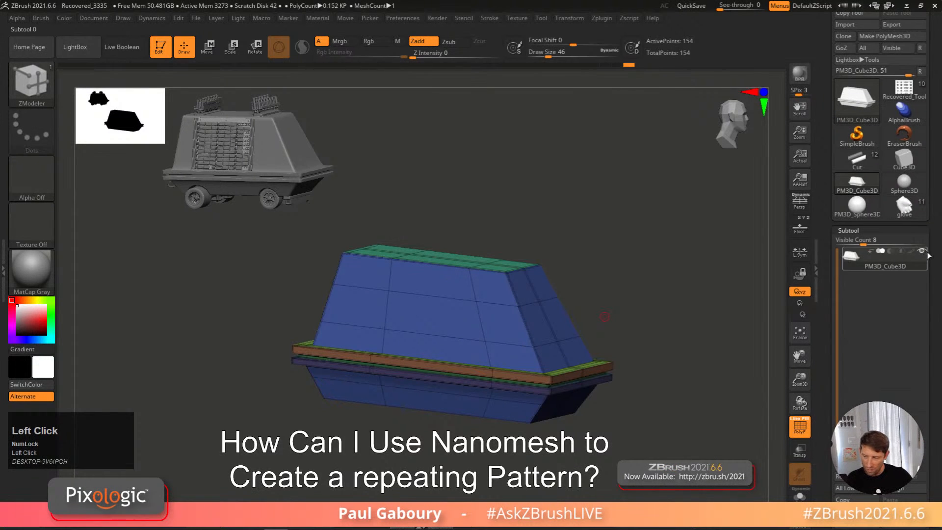
left_click_drag(930, 286, 931, 185)
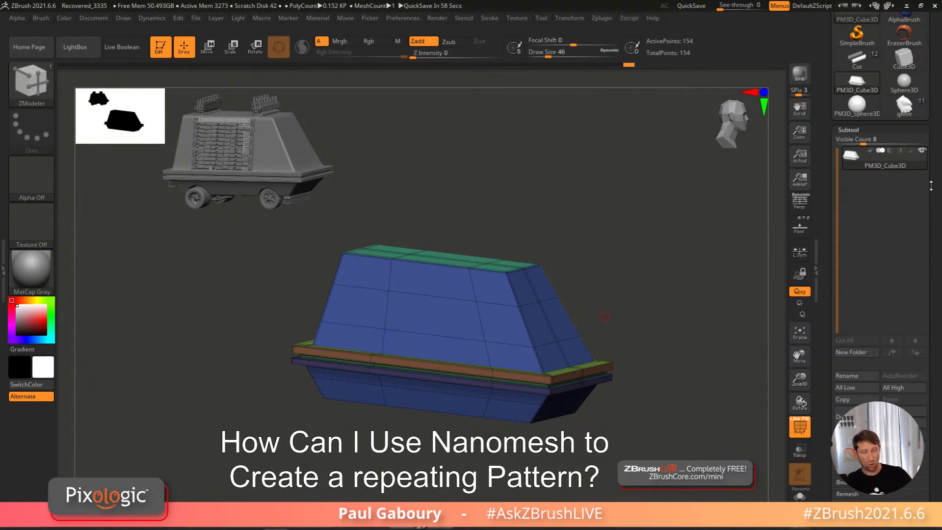
left_click(856, 375)
type("dr")
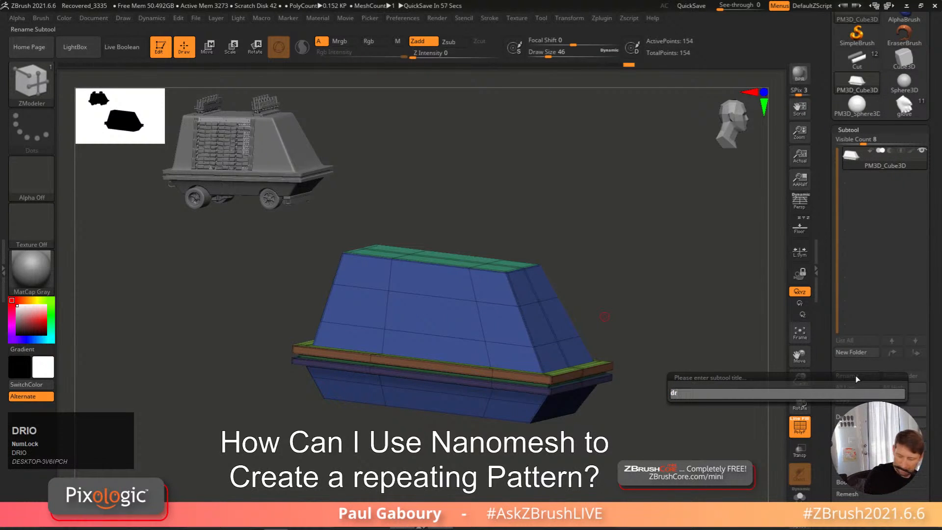
type("oid b")
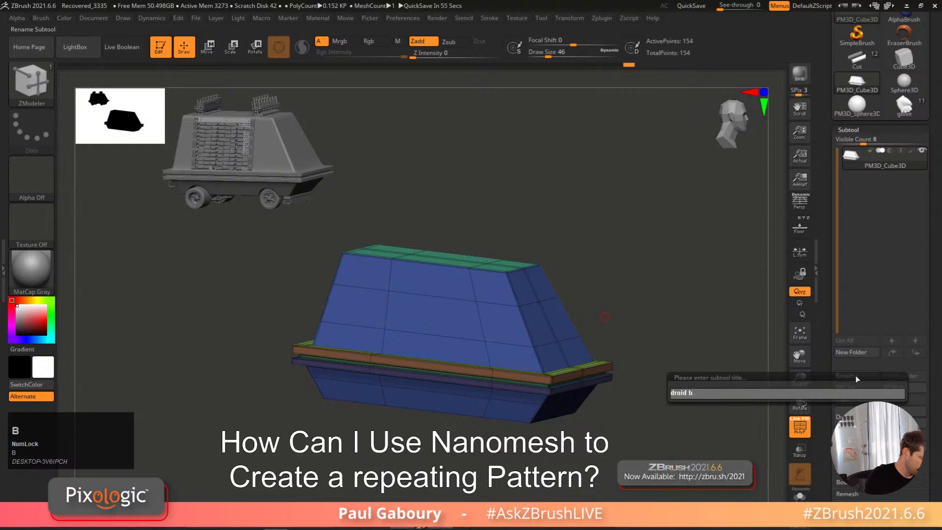
type("ody")
key("Return")
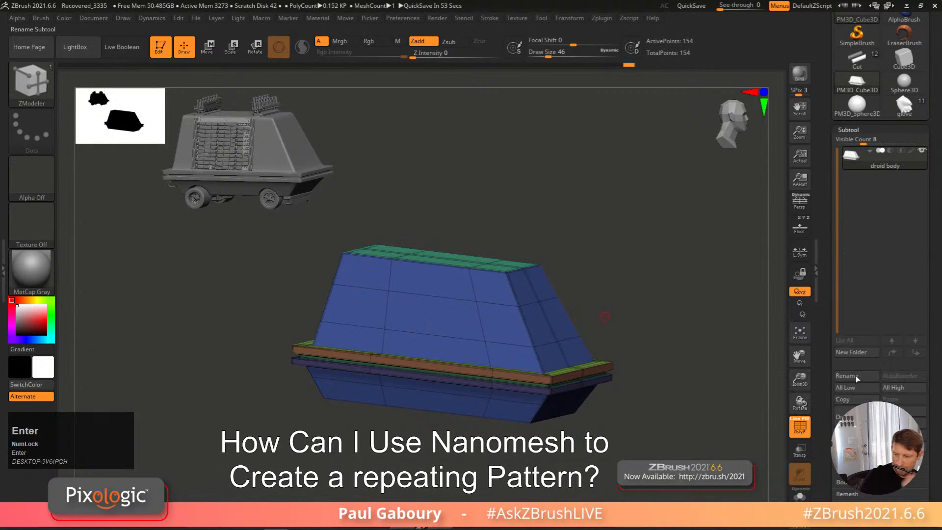
Step: Duplicate the droid body subtool and rename the copy as Side panel
left_click(843, 417)
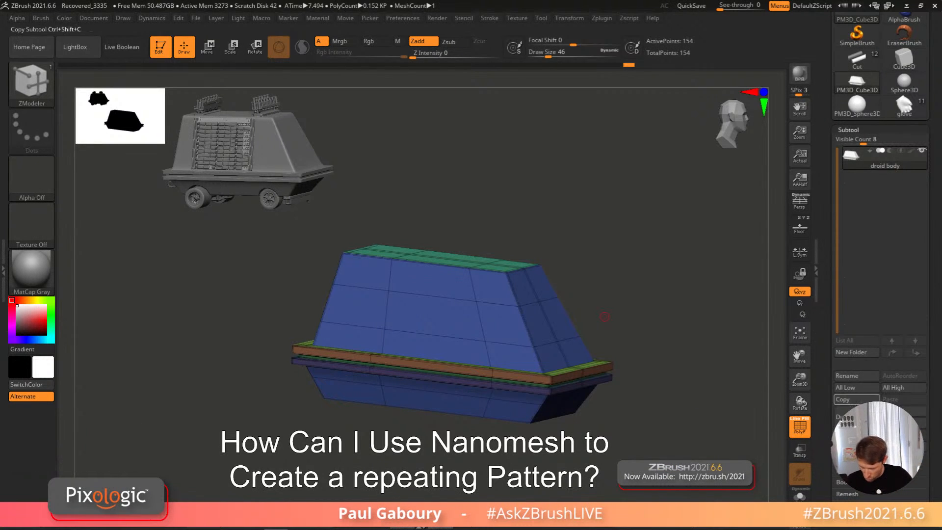
left_click(851, 380)
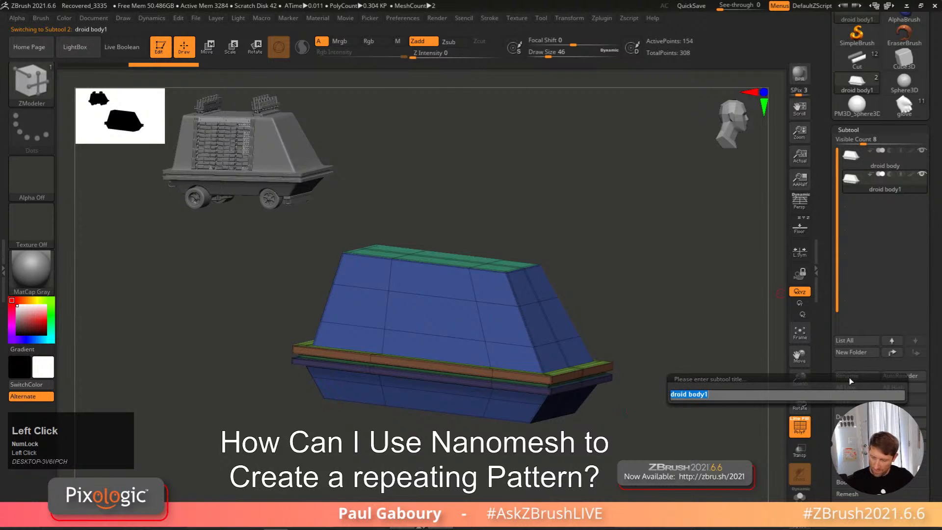
type("Sid")
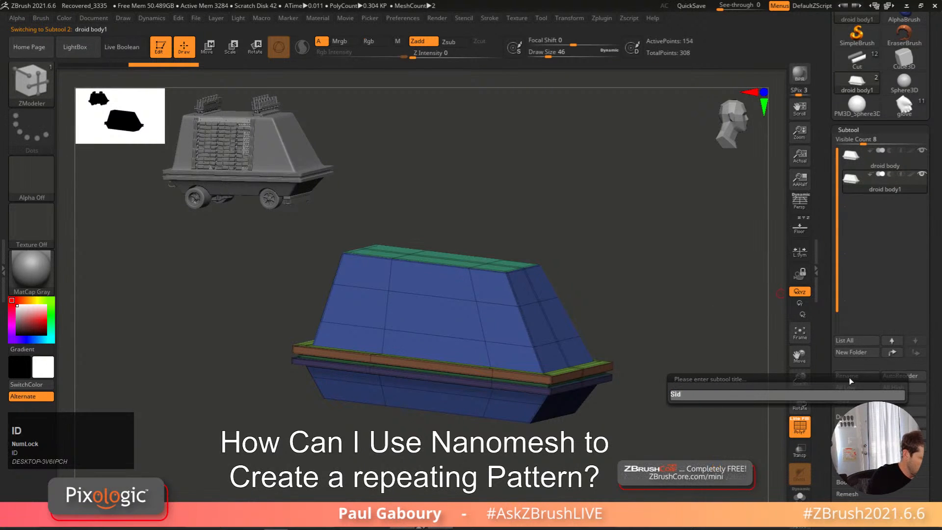
type("e panel")
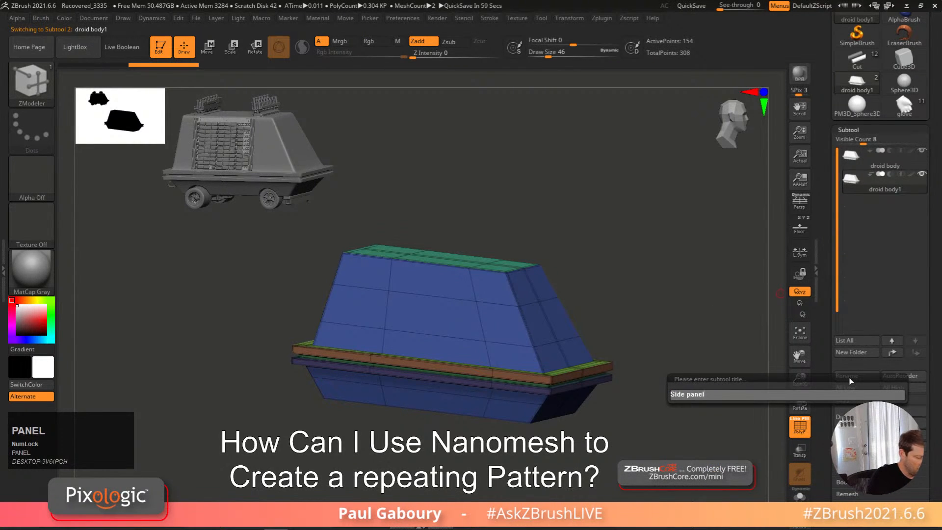
key("Return")
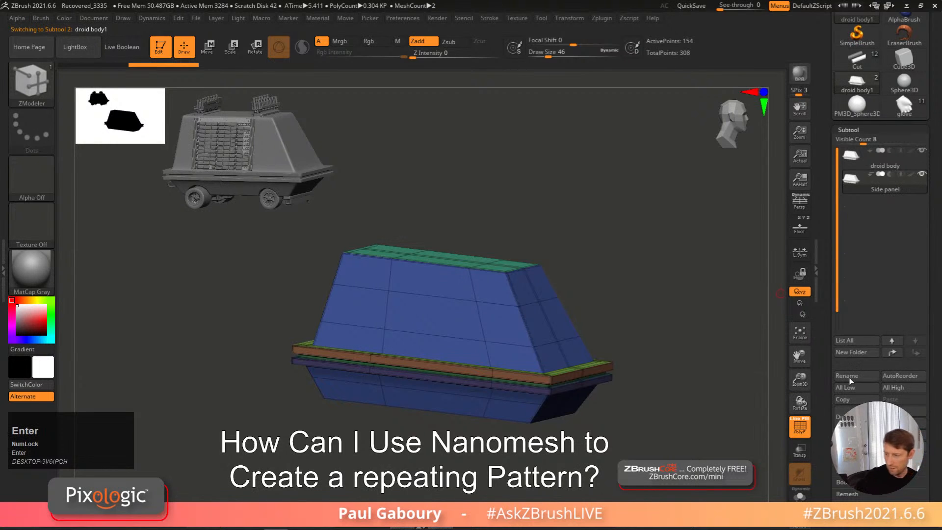
Step: Hide the droid body subtool, and mask the Side panel mesh except the inner vertical edge loop near its steeper end
left_click(921, 150)
right_click_drag(564, 353, 625, 374)
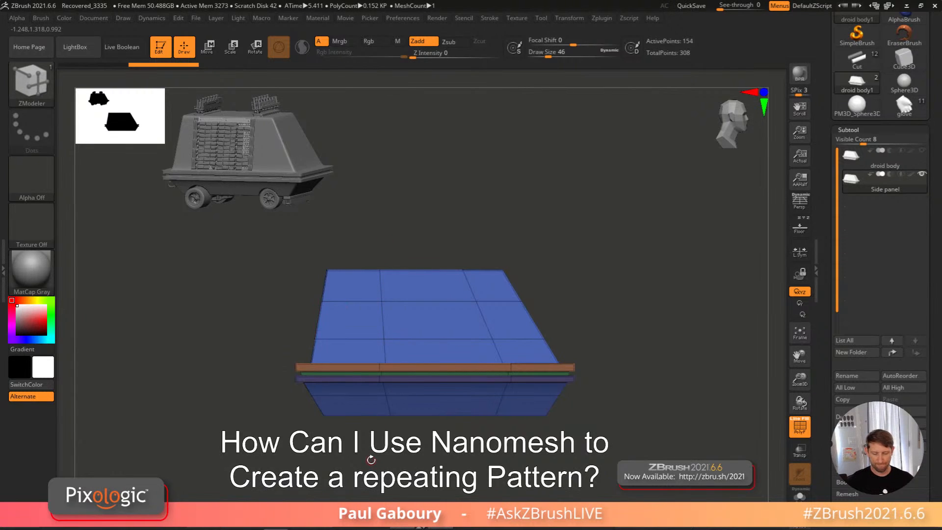
left_click_drag(354, 200, 412, 477, "ctrl")
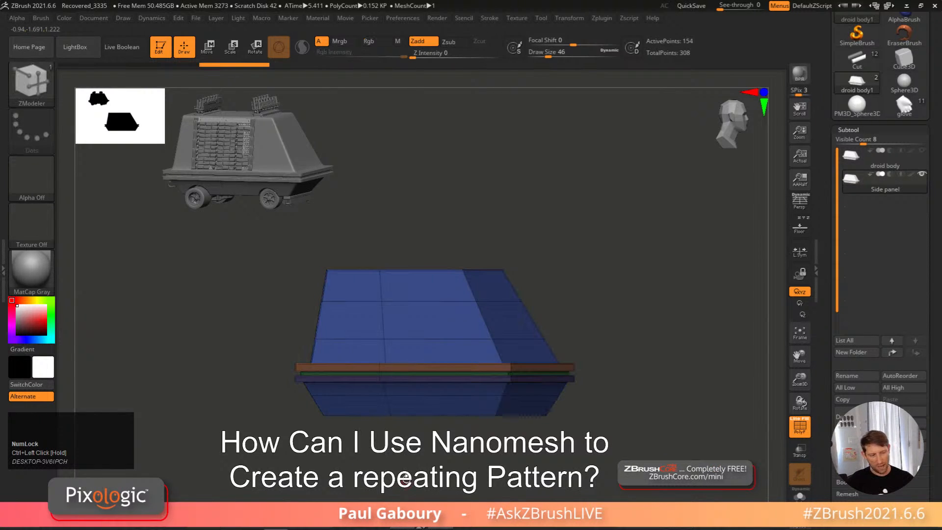
Step: Choose the ClipCurve brush and change its stroke from Lasso to Curve
key("ctrl+space")
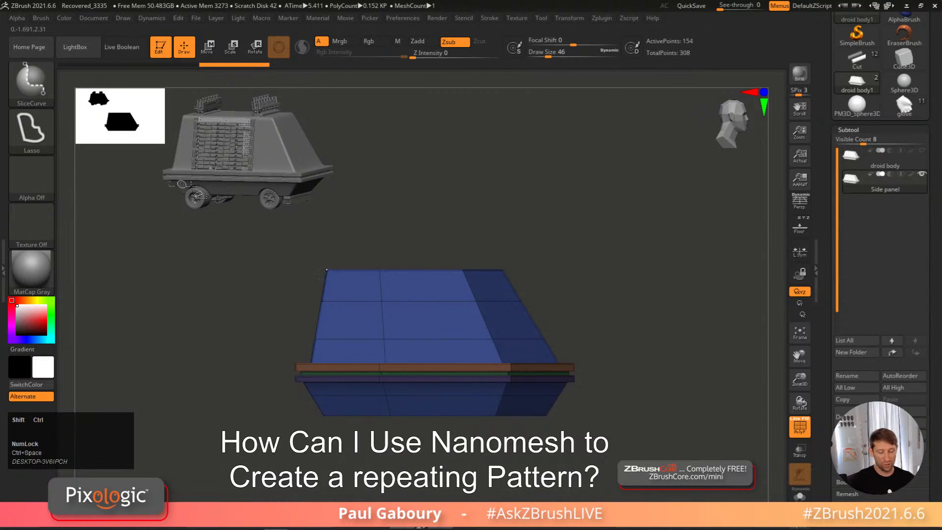
left_click(31, 83, "ctrl+shift")
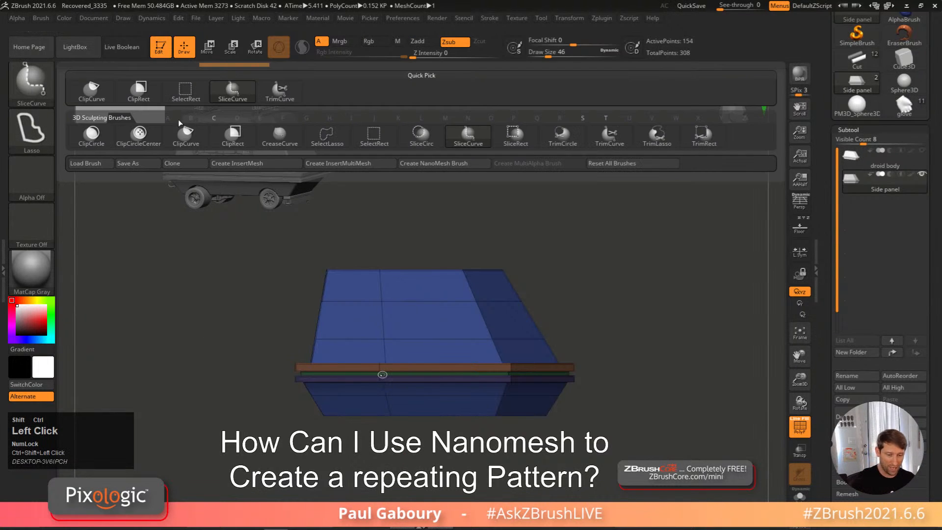
left_click(188, 139, "ctrl+shift")
left_click_drag(380, 195, 379, 407, "ctrl+shift")
key("ctrl+z")
left_click(31, 130, "ctrl+shift")
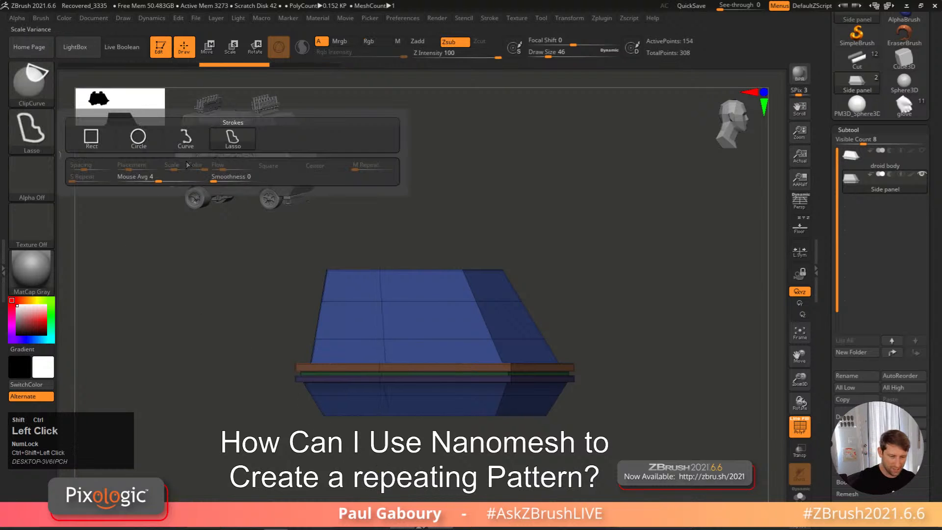
left_click(185, 138, "ctrl+shift")
Step: Clip the unmasked edge loop from both sides into a straight vertical line, and clear the mask
left_click_drag(373, 178, 378, 493, "ctrl+shift")
mouse_move(449, 471)
right_mouse_down("ctrl")
mouse_move(452, 425)
mouse_move(436, 478)
mouse_move(451, 455)
mouse_move(406, 386)
right_mouse_up("ctrl")
left_click_drag(400, 216, 406, 444, "ctrl+shift")
right_click_drag(482, 426, 452, 425, "alt")
left_click_drag(453, 425, 469, 429, "ctrl")
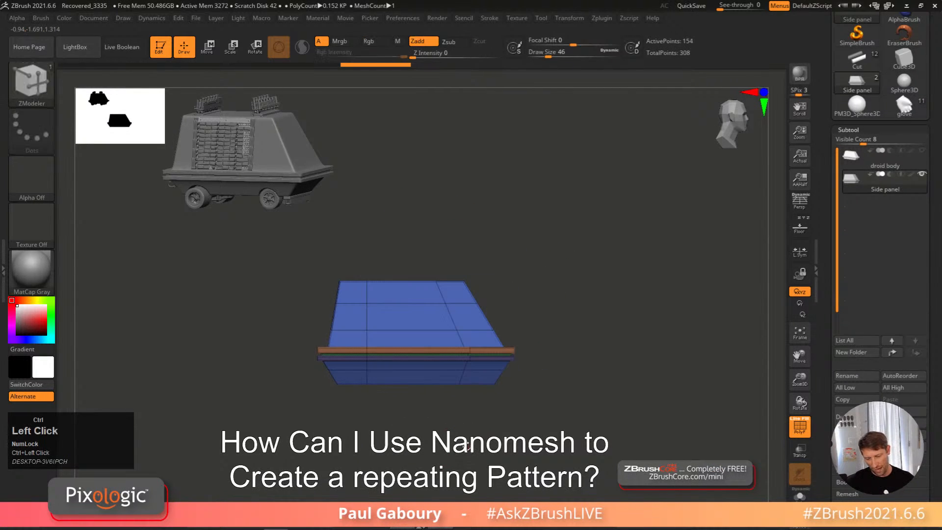
right_click_drag(472, 419, 463, 401)
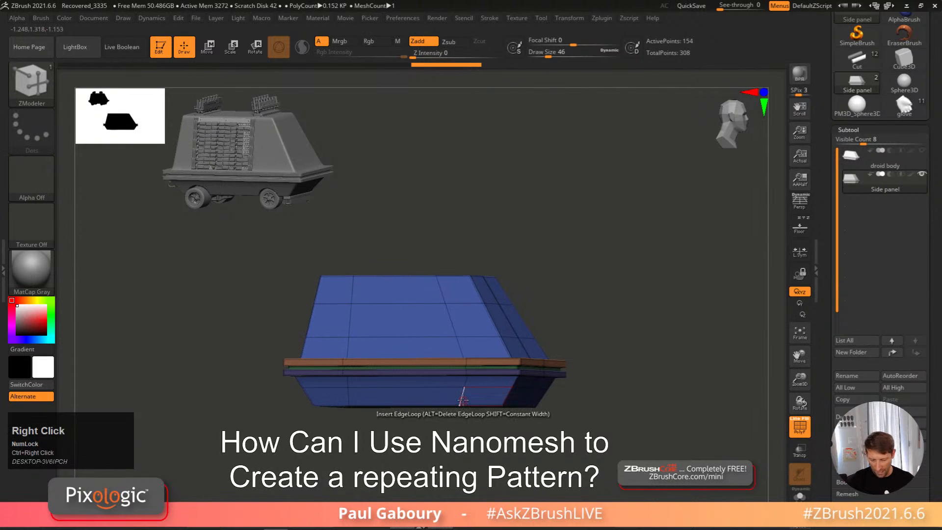
key("space")
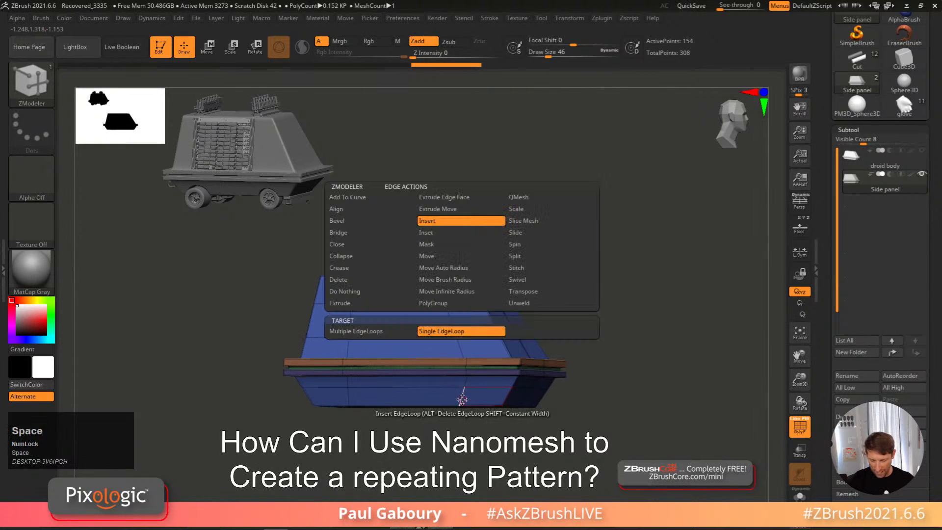
left_click(387, 268)
left_click(352, 342)
left_click(463, 398)
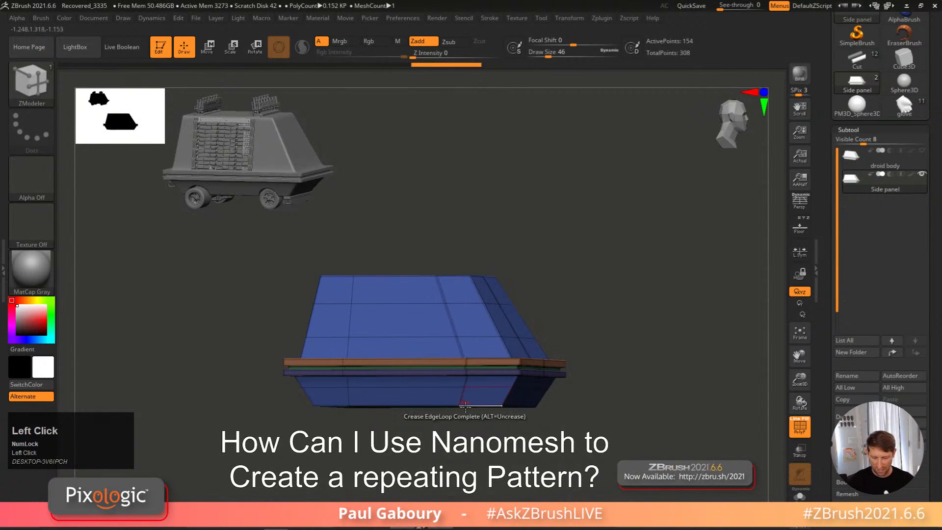
Step: Mask the complete slanted vertical edge loop near the body's sloping end with ZModeler, and invert the mask
key("space")
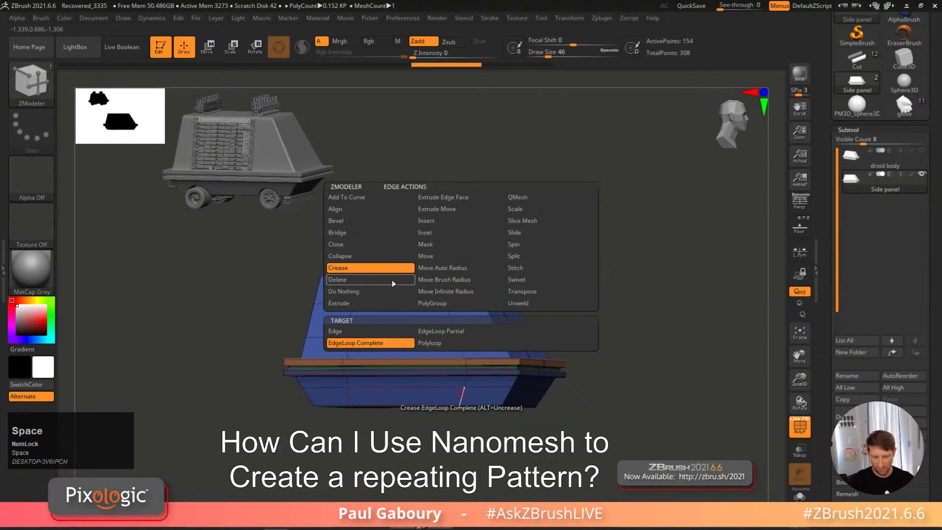
left_click(439, 244)
left_click(395, 342)
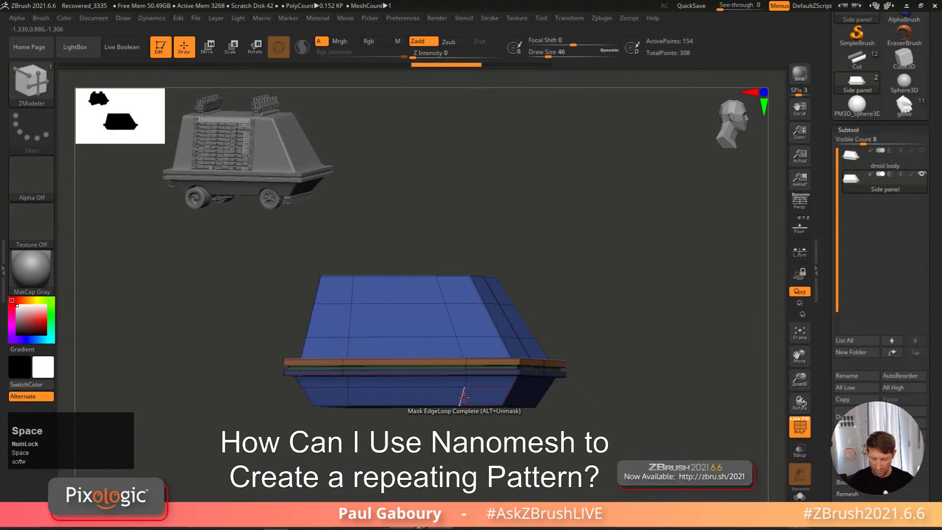
left_click(465, 396)
left_click(486, 432, "ctrl")
right_click_drag(479, 433, 488, 434, "shift")
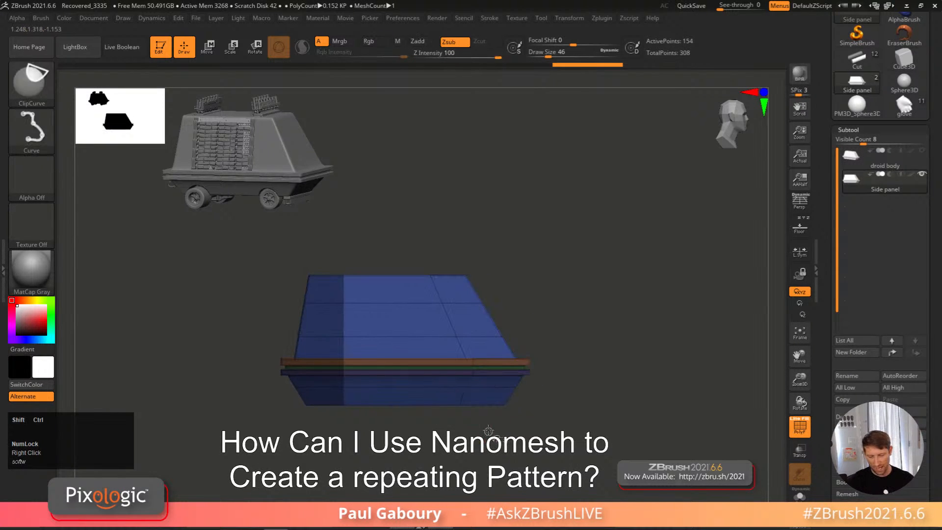
Step: Clip the unmasked loop into a straight vertical line with ClipCurve, and adjust its horizontal position with the Gizmo
mouse_move(478, 483)
left_mouse_down("ctrl+shift")
mouse_move(479, 134)
mouse_move(484, 140)
left_mouse_up("ctrl+shift")
key("w")
key("w")
left_click_drag(463, 340, 421, 400)
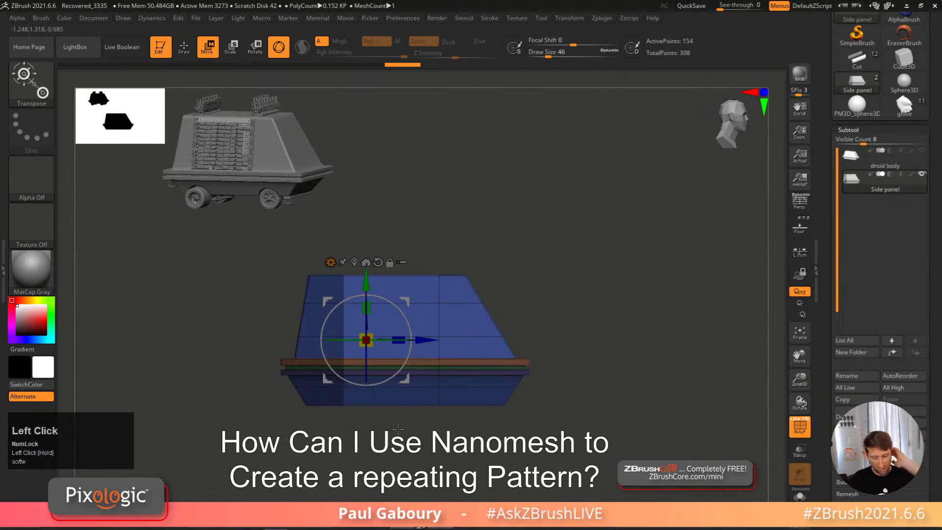
Step: Leave only the other vertical loop unmasked, move it slightly outward, and clear the mask
left_click_drag(350, 446, 387, 213, "ctrl")
left_click_drag(423, 340, 418, 341)
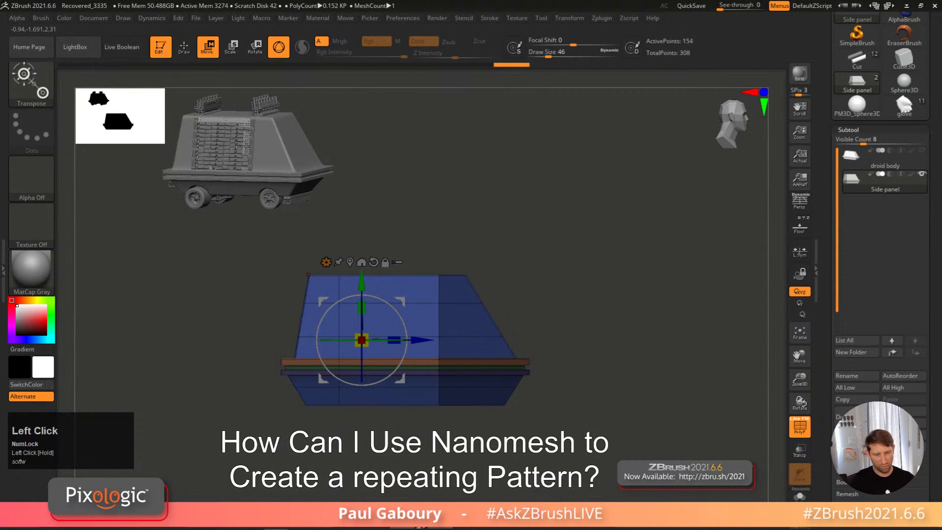
mouse_move(547, 400)
right_mouse_down()
mouse_move(535, 425)
mouse_move(538, 402)
right_mouse_up()
left_click_drag(492, 202, 544, 253, "ctrl")
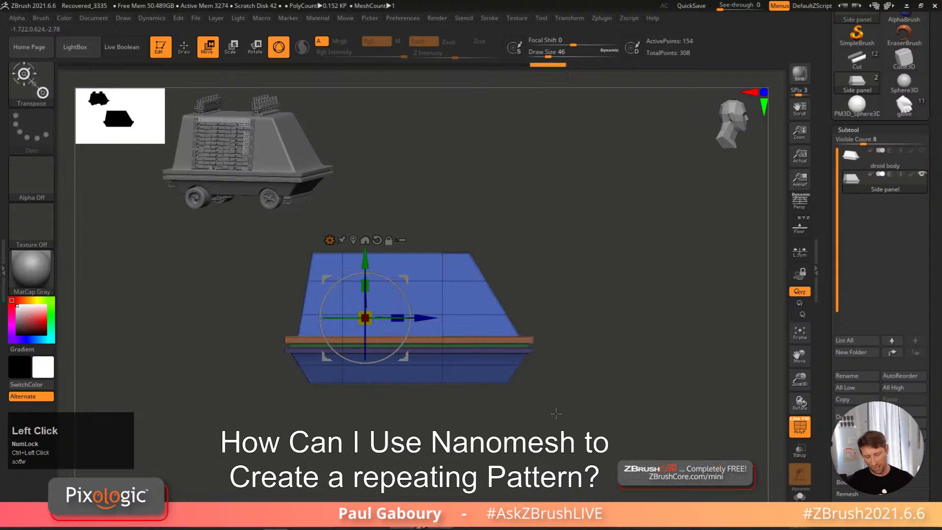
Step: Delete the two horizontal edge loops crossing the upper body, and give the central side faces their own polygroup
key("q")
right_click_drag(551, 406, 555, 410, "alt")
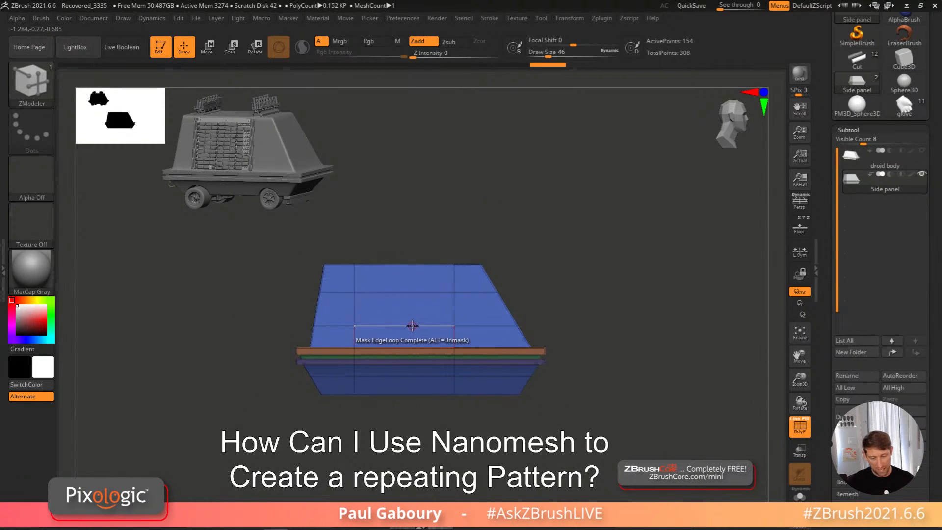
key("space")
left_click(402, 220)
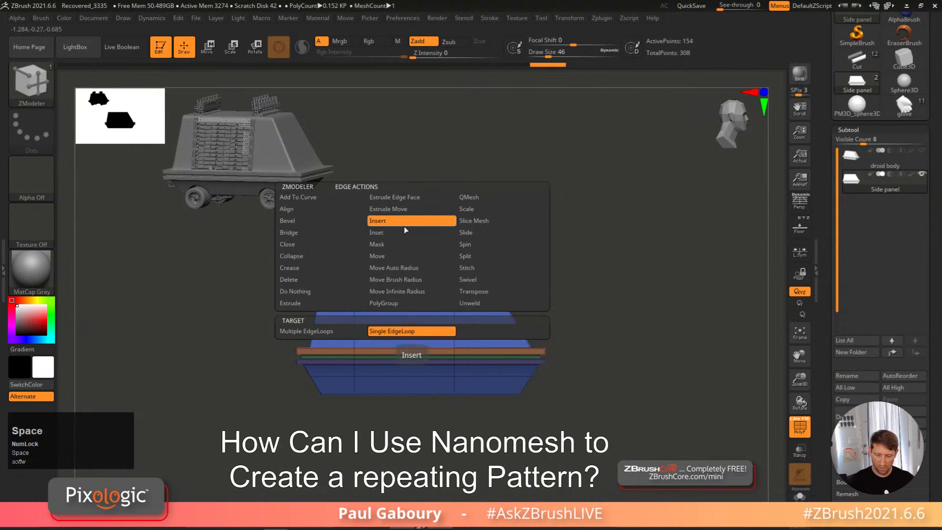
left_click(414, 299, "alt")
right_click_drag(415, 299, 495, 288)
left_click(412, 303, "alt")
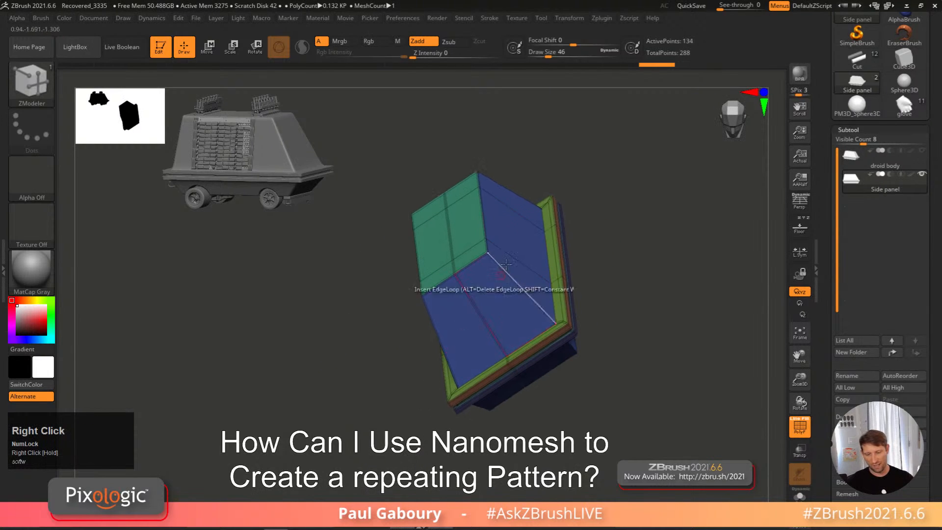
right_click_drag(586, 279, 426, 353)
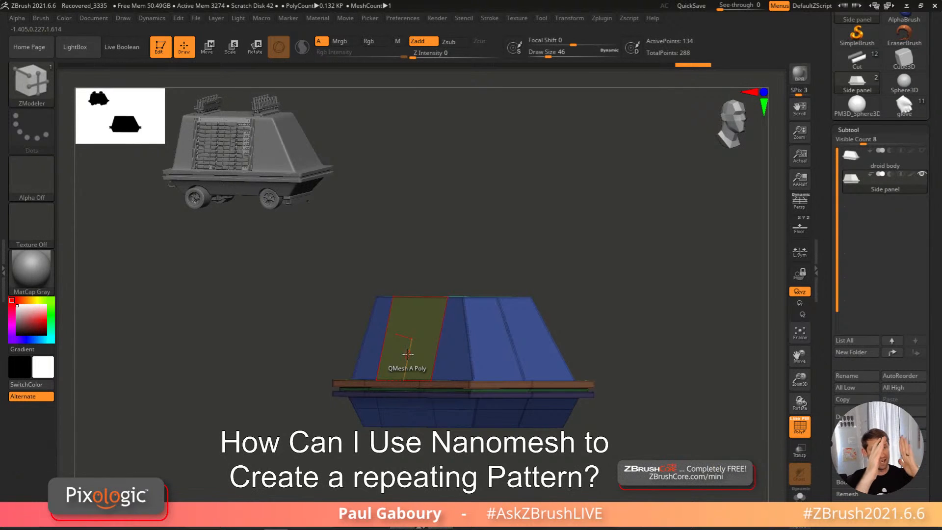
right_click_drag(407, 353, 391, 310)
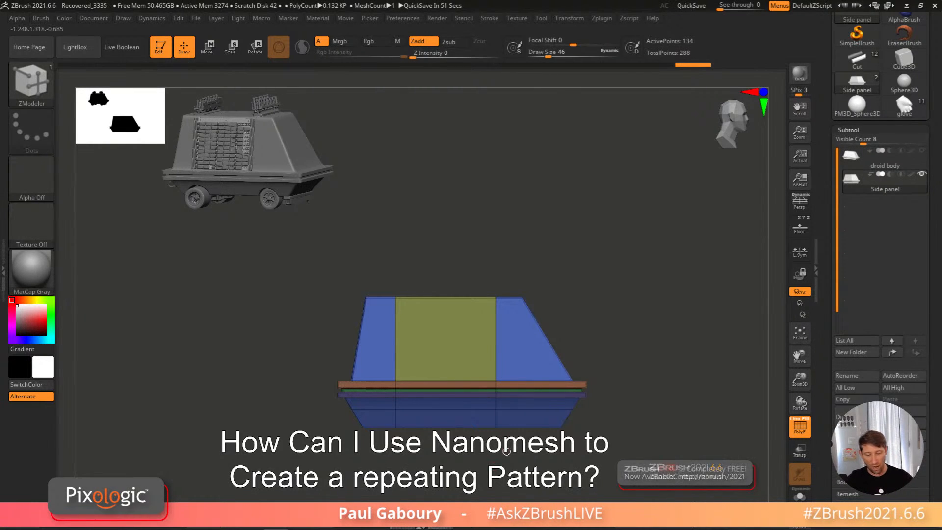
Step: Isolate the lower points of the vertical loop near the sloping end with a mask, and shift them sideways to bend it
mouse_move(495, 449)
right_mouse_down("alt")
mouse_move(488, 414)
mouse_move(488, 433)
right_mouse_up("alt")
left_click_drag(441, 455, 494, 394, "ctrl")
left_click(505, 425, "ctrl")
key("w")
left_click_drag(432, 325, 454, 325)
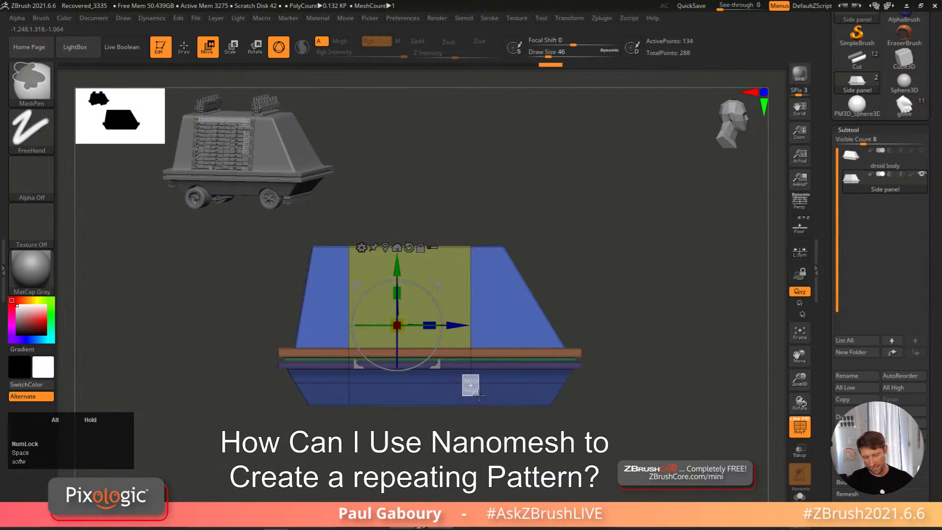
mouse_move(456, 324)
left_mouse_down()
mouse_move(471, 323)
mouse_move(449, 324)
left_mouse_up()
Step: Mask everything except the bent vertical loop, and place the Gizmo on the loop's upper end vertex
left_click(500, 461, "ctrl")
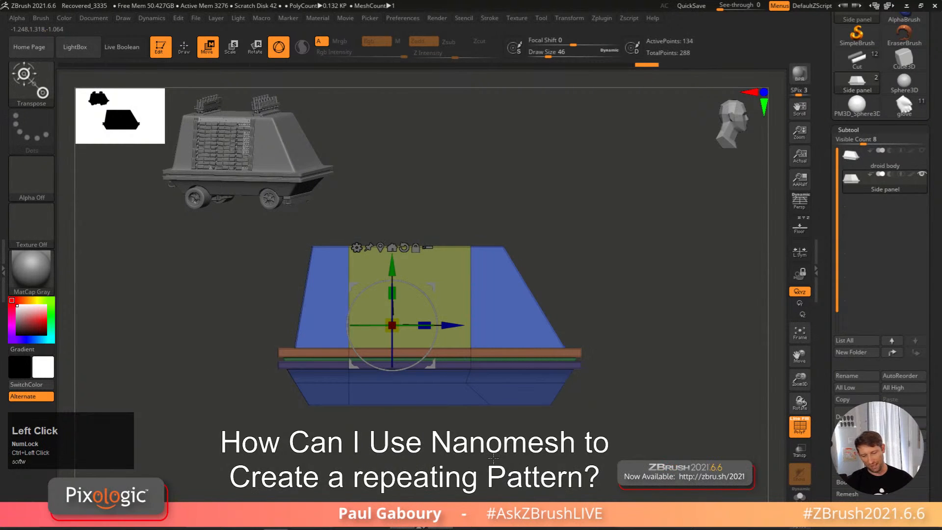
key("ctrl")
left_click_drag(442, 175, 497, 455, "ctrl")
left_click(380, 247)
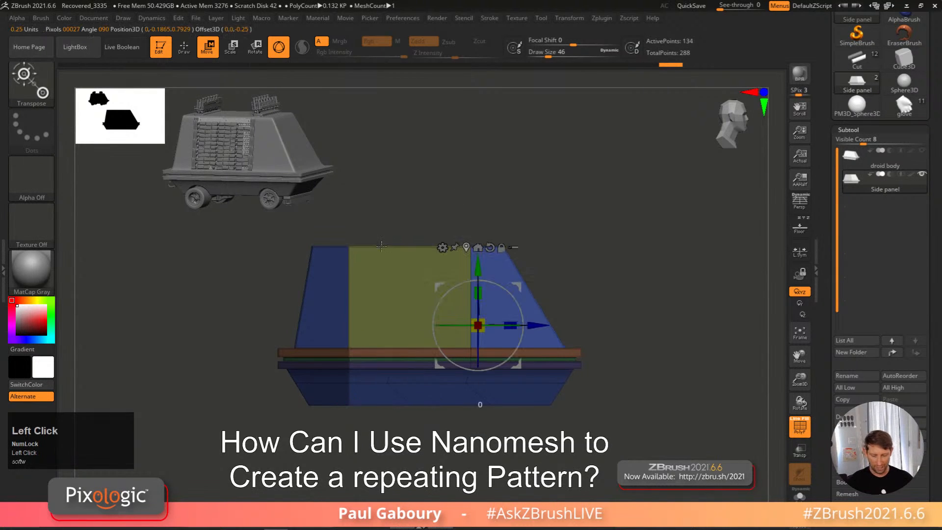
right_click_drag(613, 354, 612, 396, "ctrl")
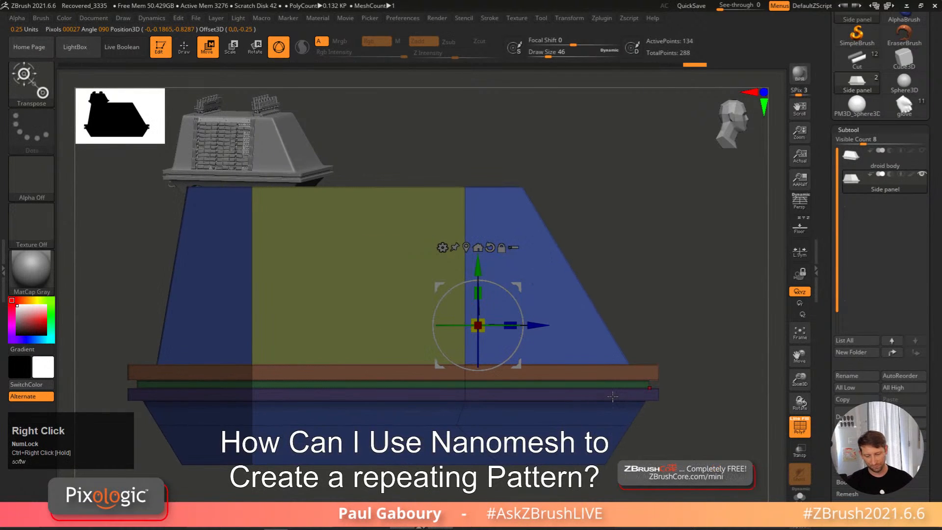
left_click(465, 187, "alt")
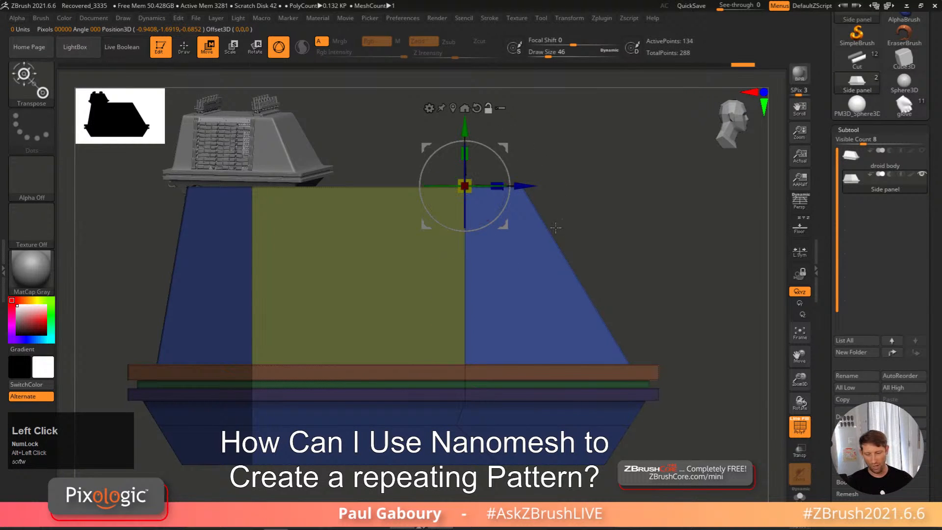
Step: Flatten the bent loop by repeatedly scaling it along the Gizmo's horizontal axis, and undo the flattening
left_click_drag(499, 187, 489, 190)
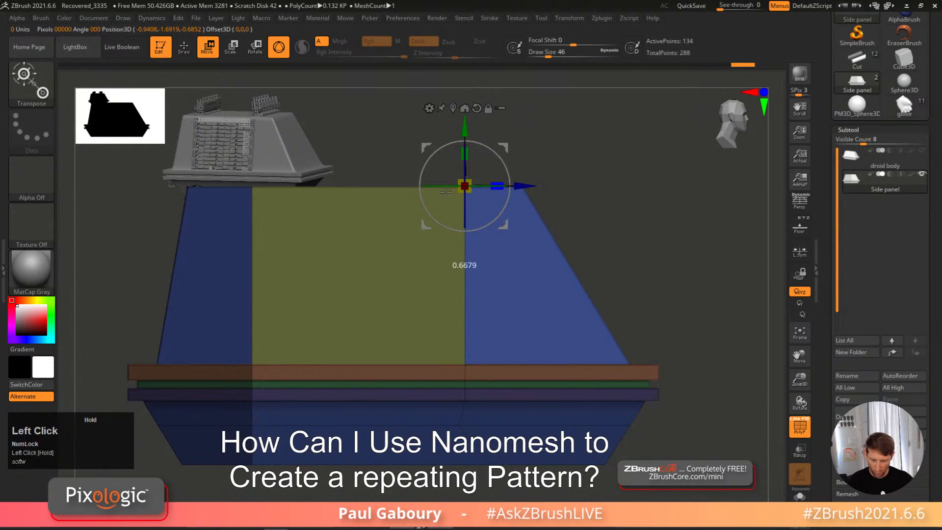
left_click_drag(388, 196, 340, 196)
left_click_drag(500, 188, 361, 195)
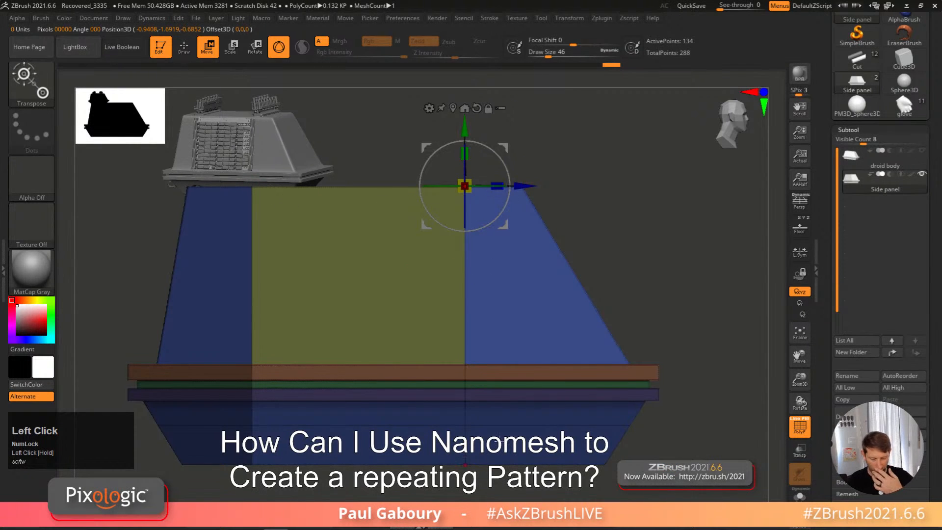
right_click_drag(490, 459, 502, 376, "alt")
key("ctrl+z")
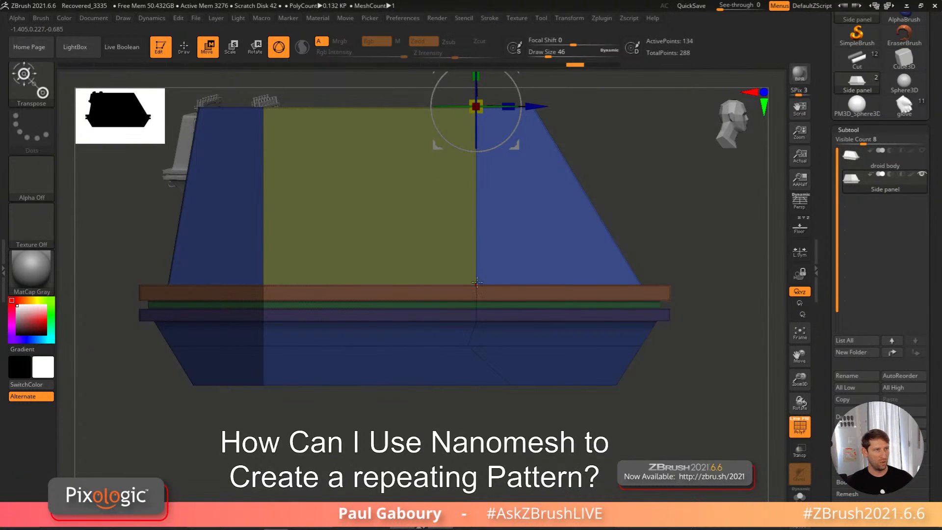
Step: Scale the bent loop horizontally several times until it is straight, clear the mask, and return to Draw mode
right_click_drag(481, 399, 479, 416, "alt")
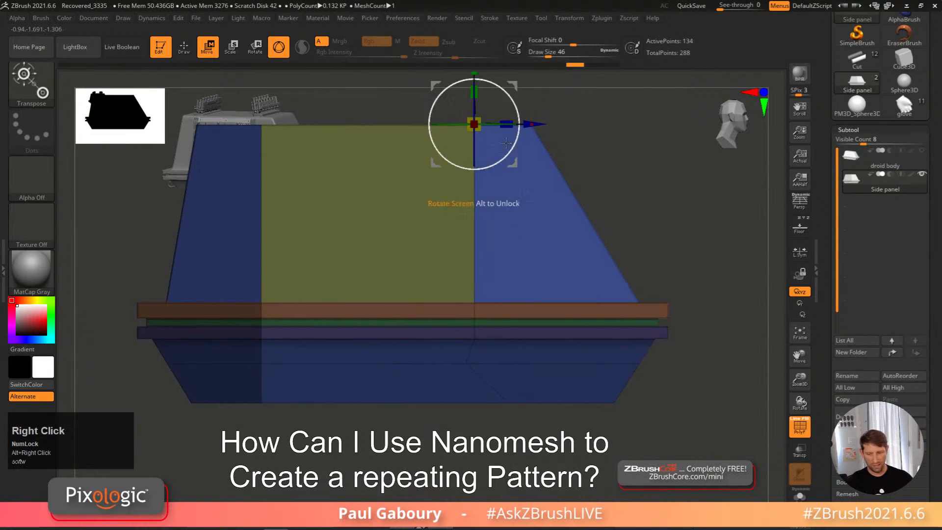
left_click_drag(509, 126, 361, 130)
left_click_drag(508, 125, 393, 125)
left_click_drag(506, 126, 466, 129)
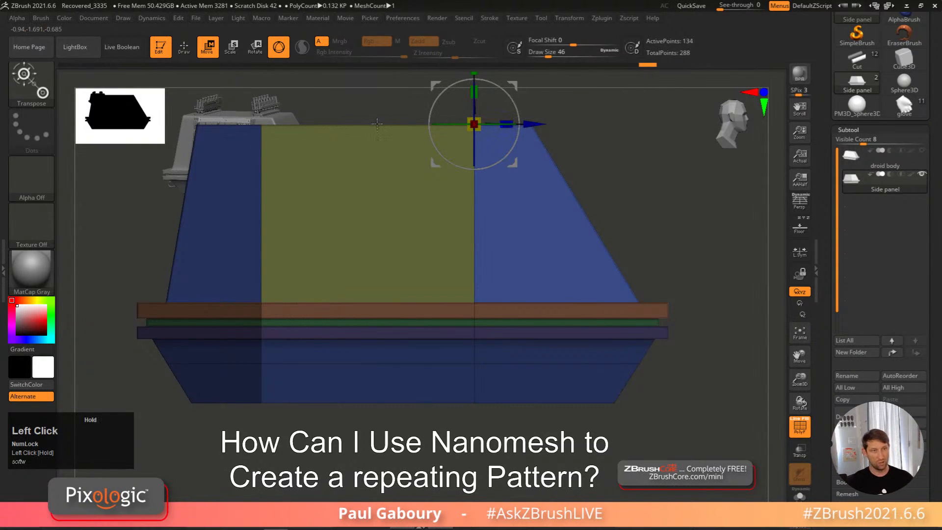
key("q")
mouse_move(544, 444)
right_mouse_down("alt")
mouse_move(561, 463)
mouse_move(550, 451)
right_mouse_up("alt")
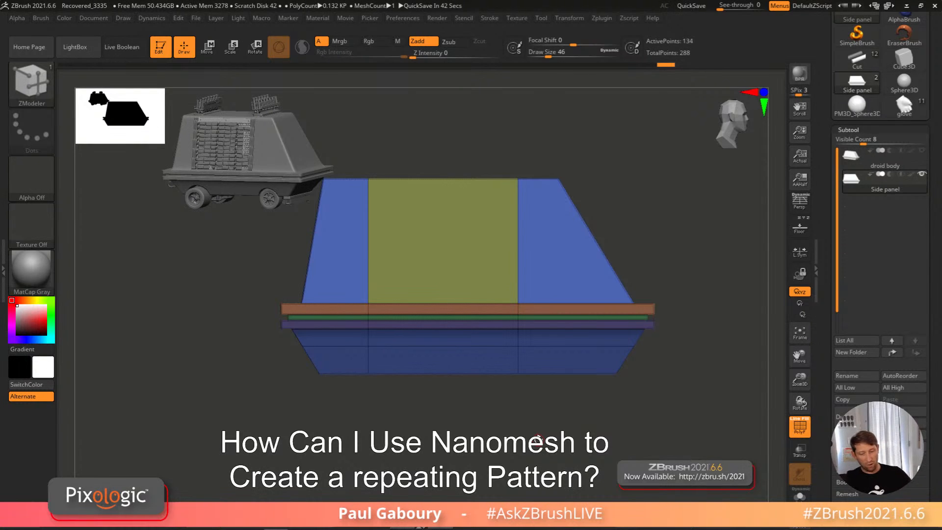
Step: Isolate the polygroup of the central side faces, hiding the rest of the Side panel mesh
right_click_drag(589, 177, 534, 295)
left_click(511, 206, "ctrl+shift")
left_click(542, 251, "ctrl+shift")
right_click_drag(564, 346, 606, 368)
right_click_drag(606, 368, 628, 375, "alt")
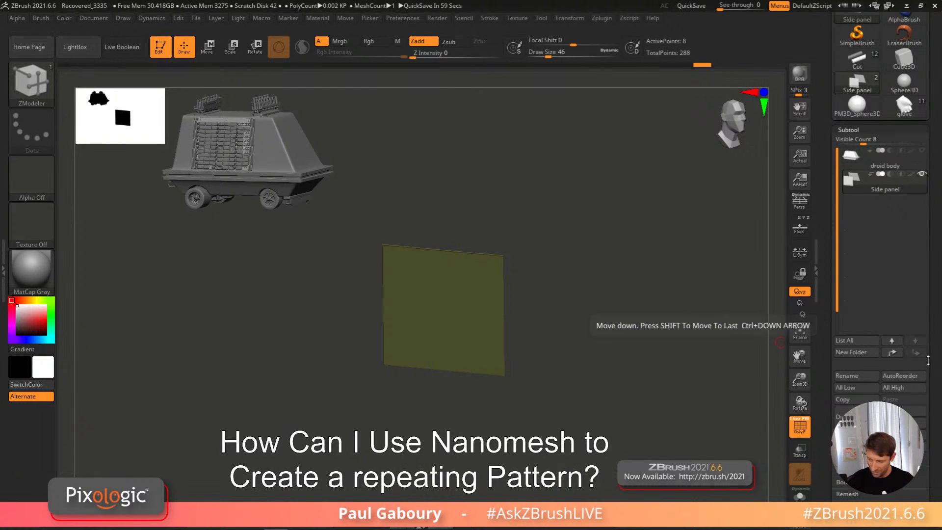
Step: Delete the hidden geometry of the Side panel with Modify Topology, and open the Crease options
left_click(849, 130)
left_click(860, 141, "shift")
left_click_drag(931, 267, 934, 165)
left_click(859, 242)
left_click_drag(930, 294, 931, 229)
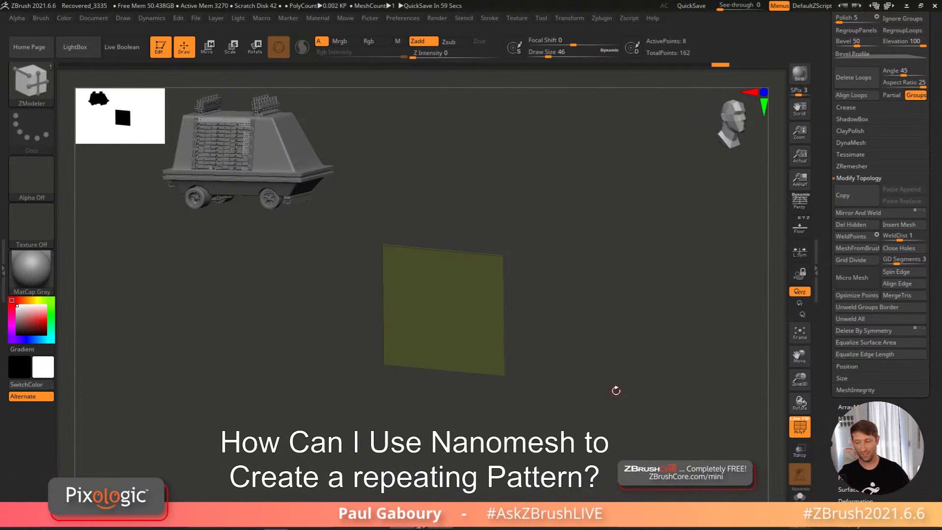
left_click(846, 107)
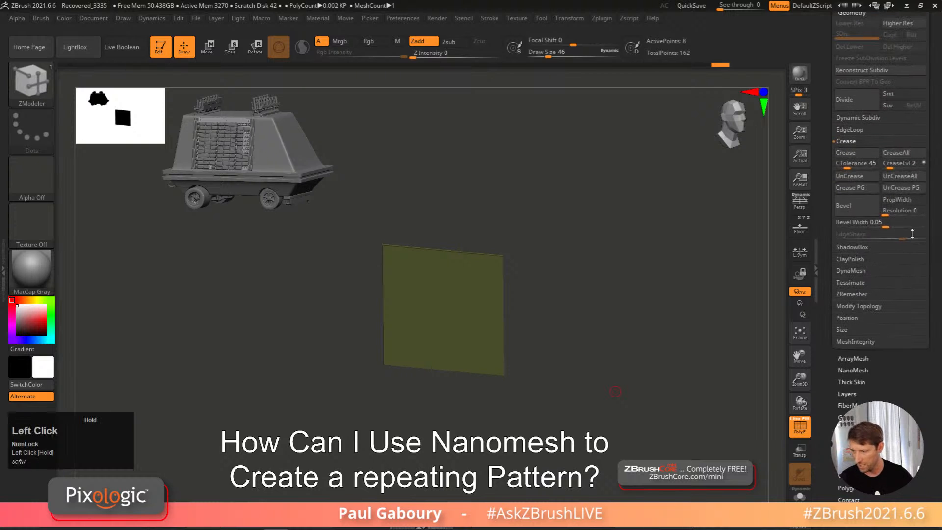
right_click_drag(590, 397, 590, 377)
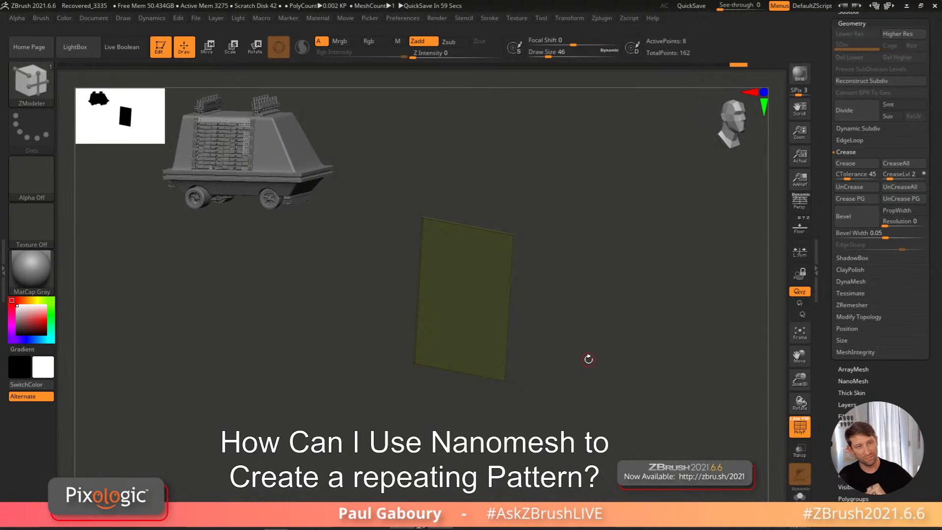
Step: Show the droid body subtool again, and check from the side how the panel faces sit on it
left_click_drag(923, 384, 915, 484)
left_click(853, 274)
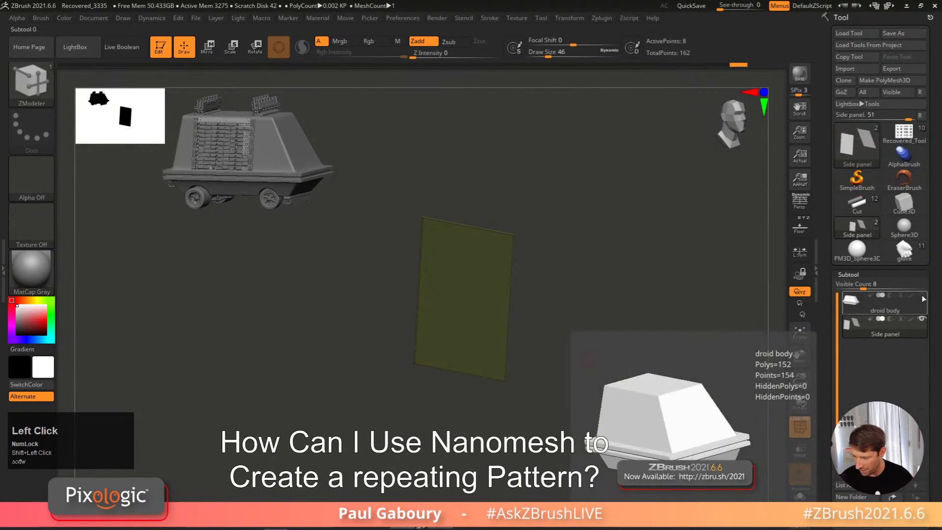
left_click(922, 294)
right_click_drag(681, 332, 613, 324)
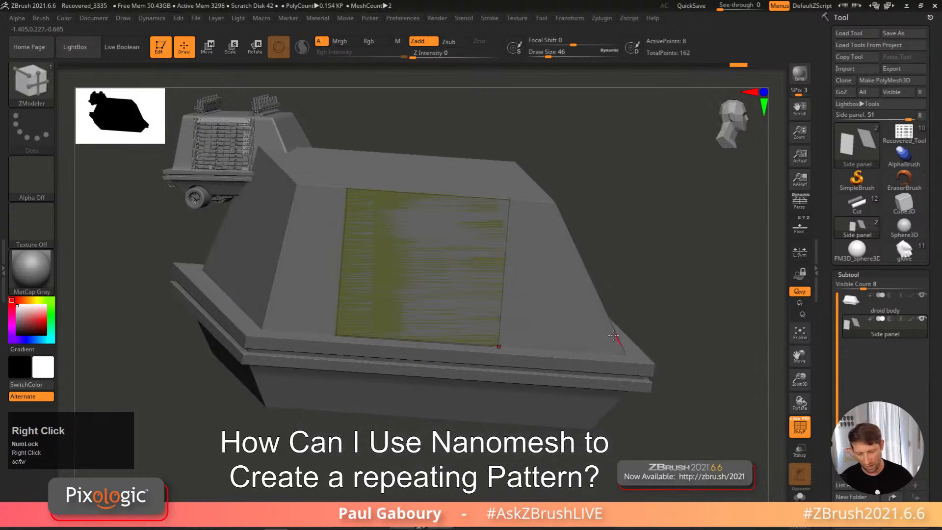
right_click_drag(483, 293, 526, 335)
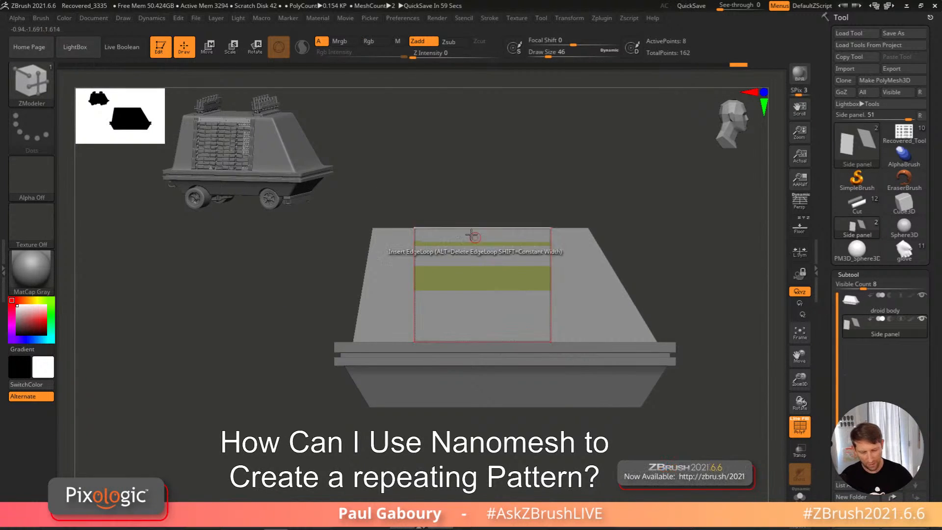
Step: Show the Side panel in Solo mode with the Move Gizmo active, and mask the panel's upper portion
key("ctrl")
left_click_drag(371, 142, 663, 280, "ctrl")
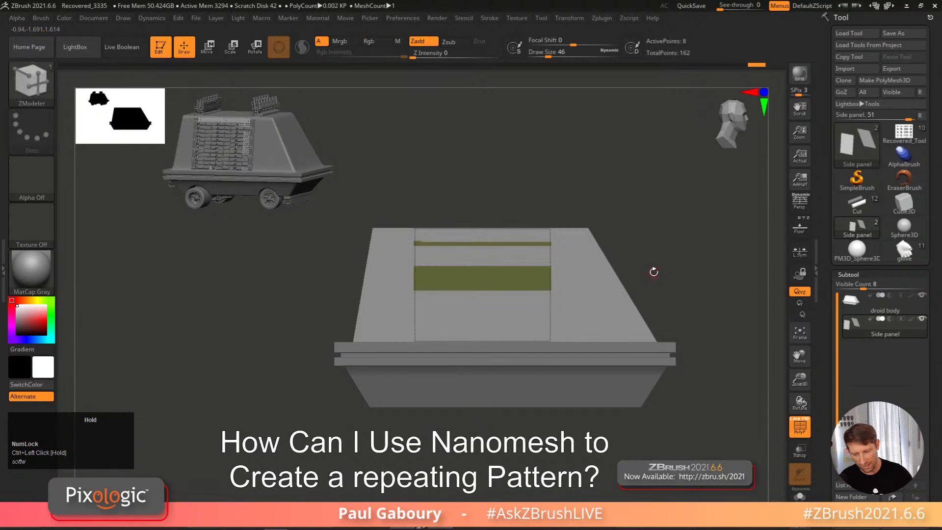
right_click_drag(656, 272, 639, 286)
right_click_drag(469, 379, 564, 217, "alt")
key("w")
left_click(799, 496)
right_click_drag(584, 403, 581, 428)
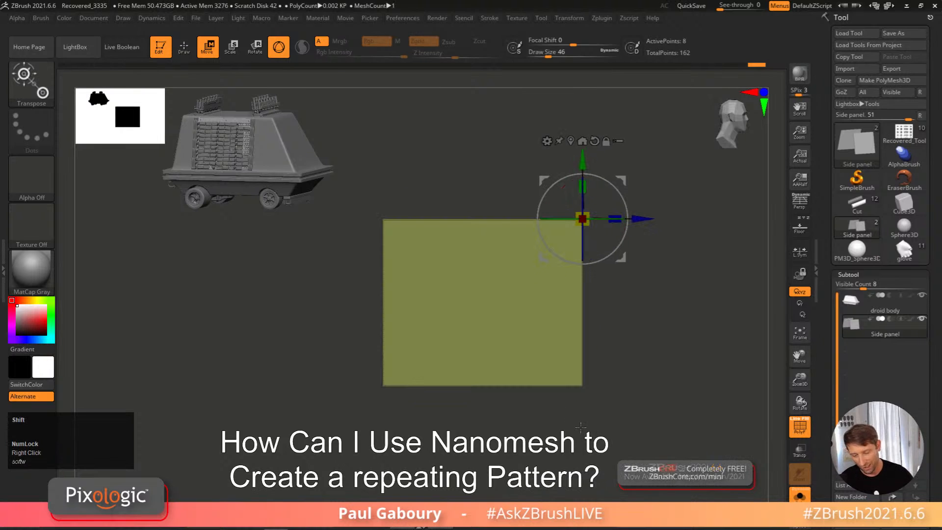
left_click_drag(346, 152, 653, 279, "ctrl")
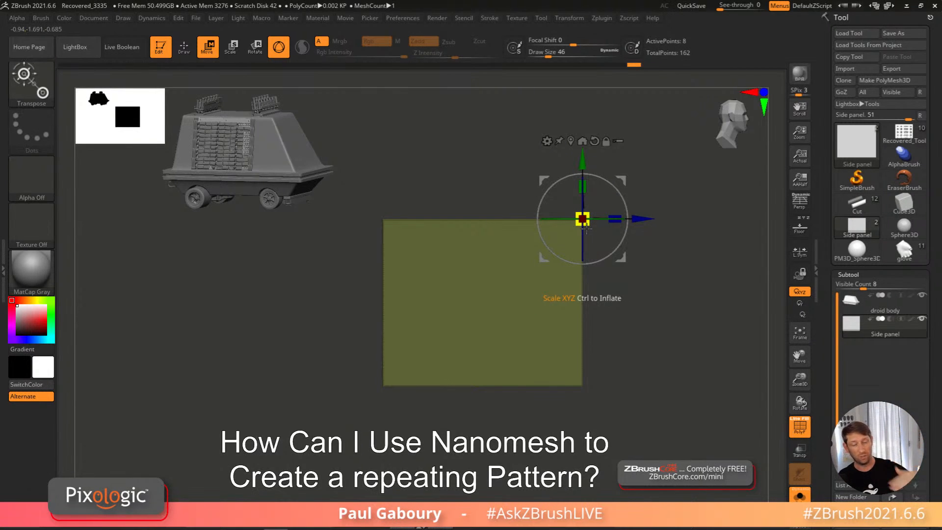
Step: Try lowering the Side panel's top edge, compare it with the droid body, and undo the move
left_click_drag(586, 228, 586, 254)
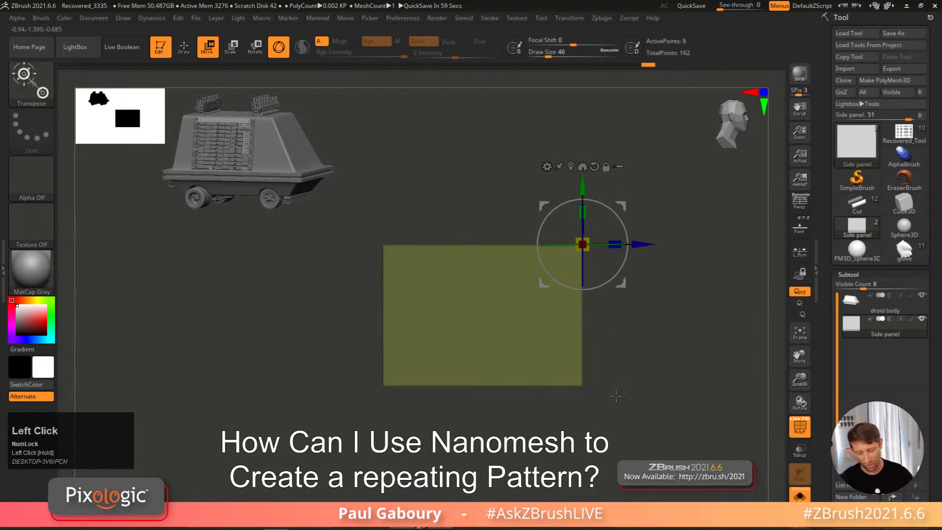
mouse_move(617, 389)
right_mouse_down()
mouse_move(637, 397)
mouse_move(658, 384)
mouse_move(635, 387)
right_mouse_up()
left_click(804, 499)
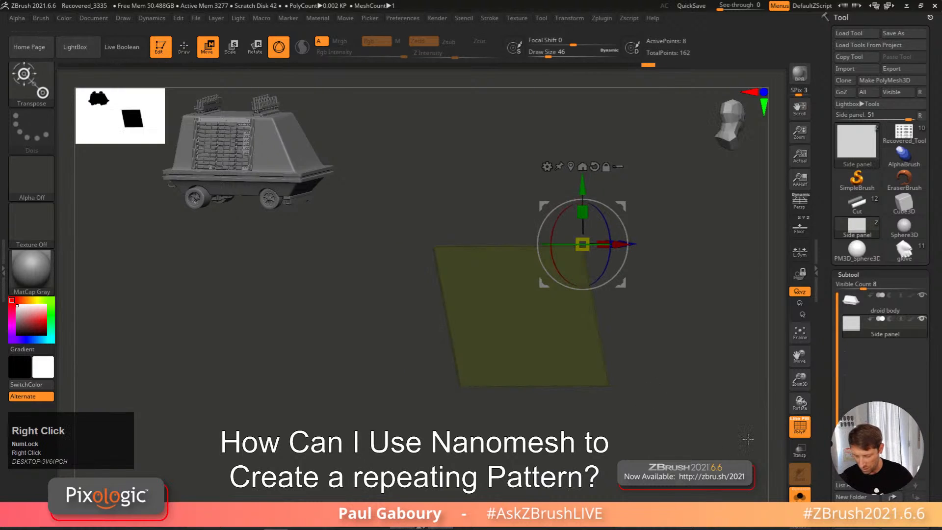
left_click(805, 498)
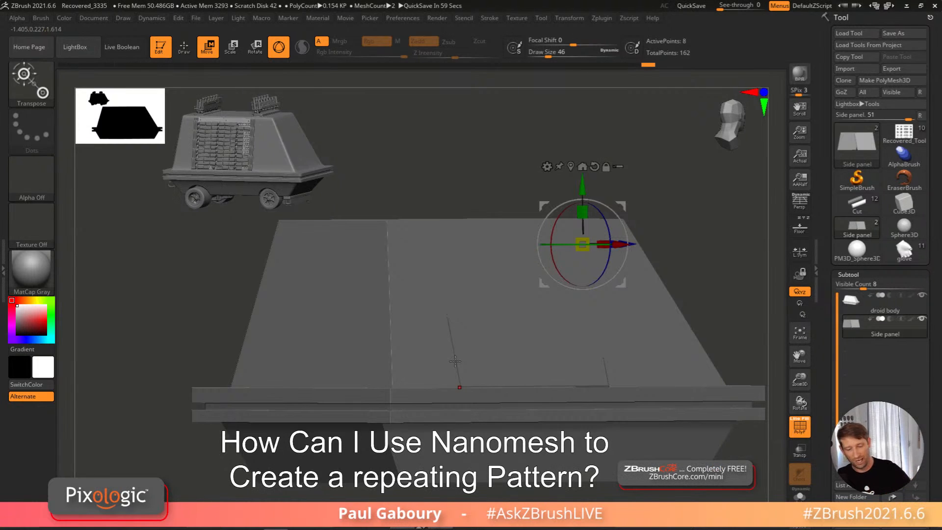
key("ctrl+z")
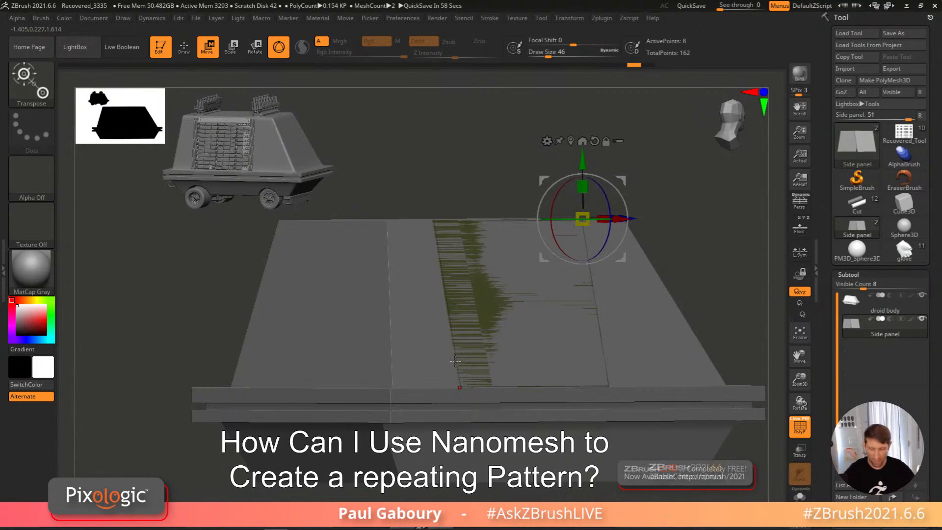
Step: Isolate the Side panel, align the gizmo from its lower corner along the sloping side edge, and enable X symmetry
left_click(800, 494)
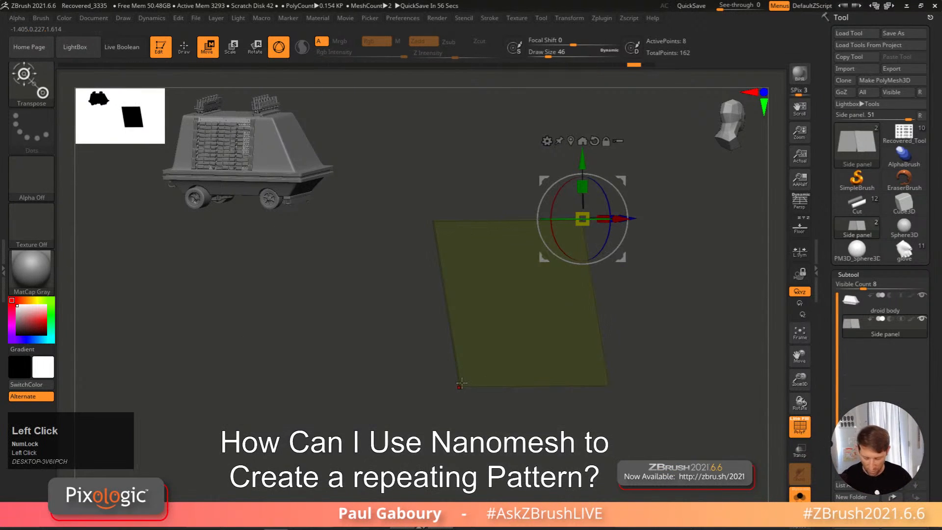
left_click_drag(461, 387, 434, 219, "alt")
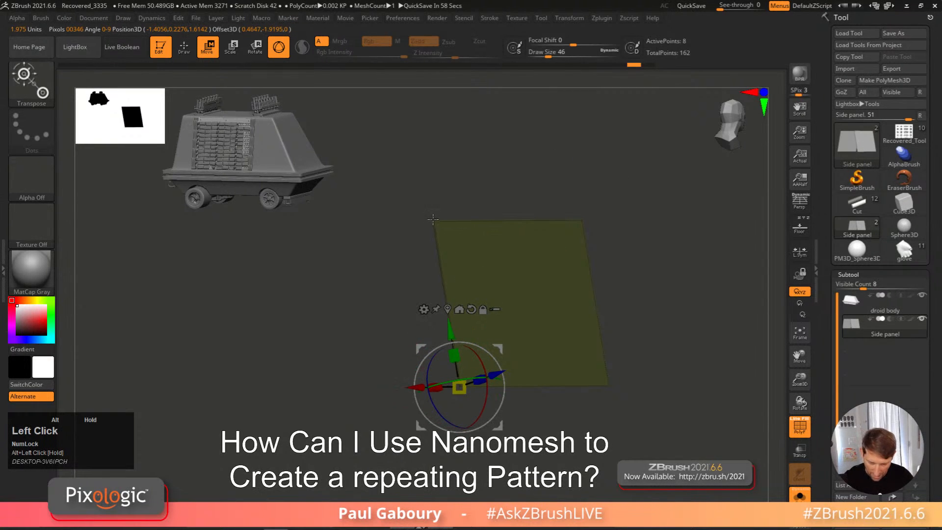
right_click_drag(432, 220, 432, 205)
right_click_drag(486, 386, 607, 387)
key("x")
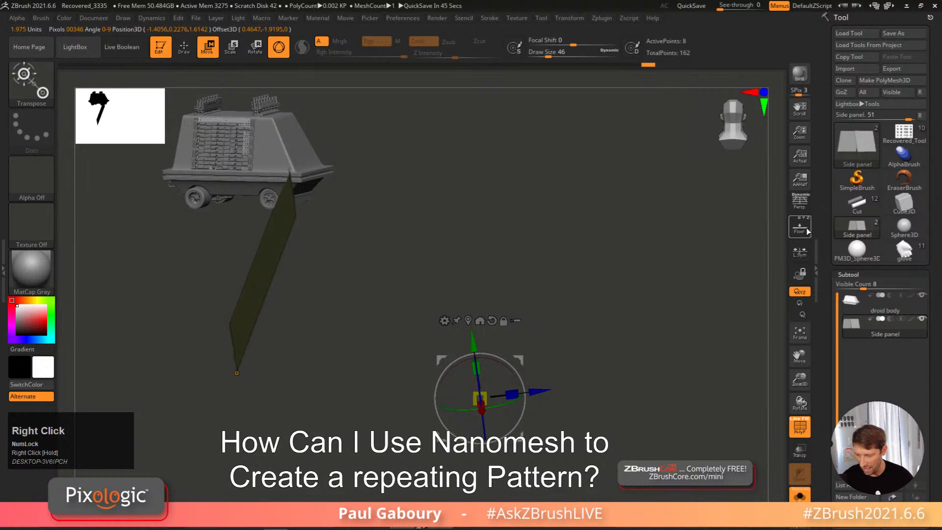
Step: With local symmetry on, move the Side panel's top edge slightly down and its bottom edge slightly up along the slope
left_click(799, 251)
mouse_move(473, 339)
left_mouse_down()
mouse_move(474, 352)
mouse_move(469, 306)
mouse_move(473, 355)
left_mouse_up()
right_click_drag(672, 350, 621, 334)
left_click(548, 332)
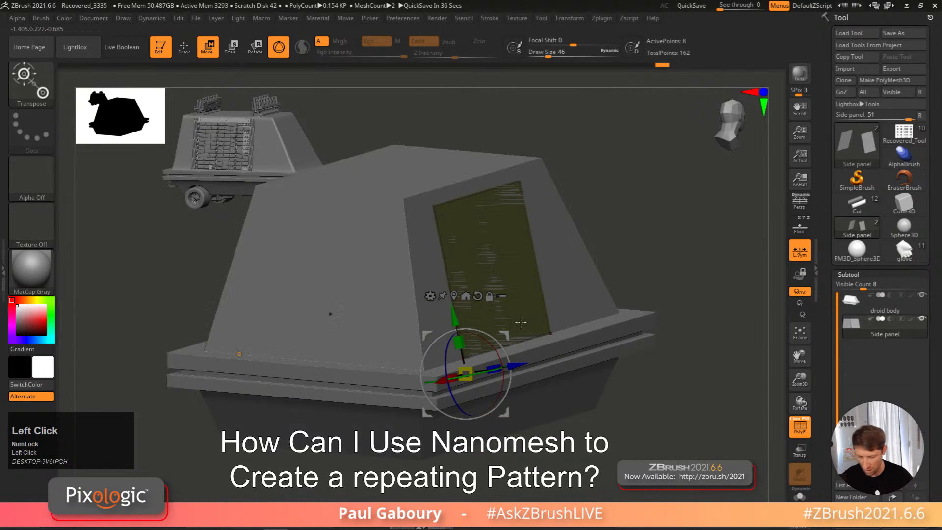
left_click_drag(456, 320, 449, 303)
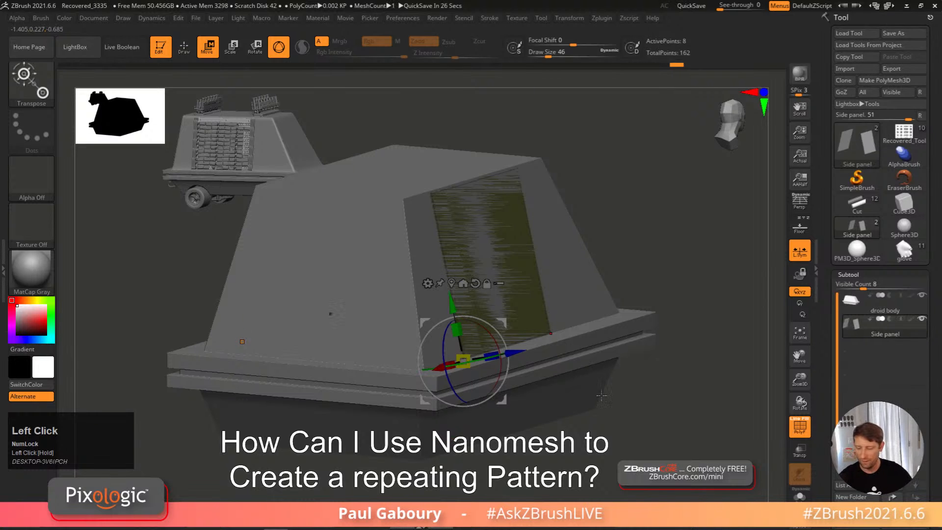
left_click(652, 432, "ctrl")
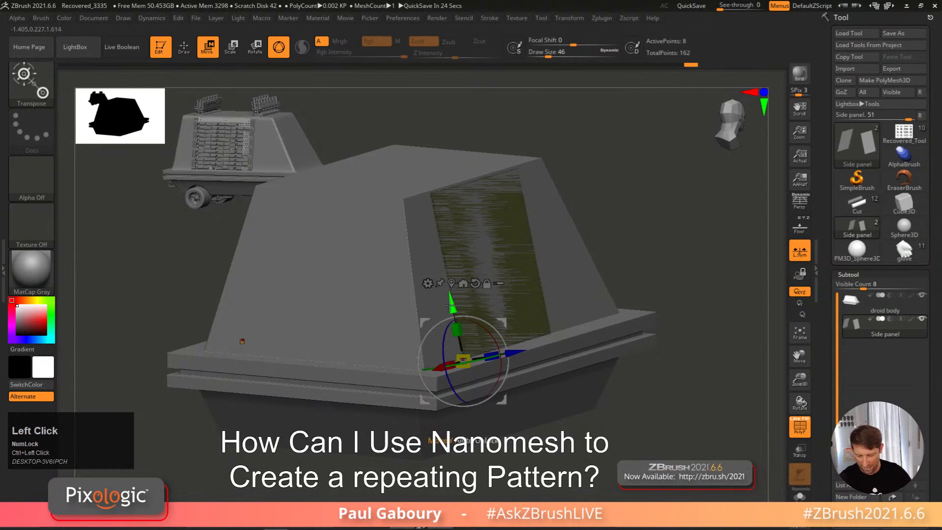
left_click_drag(452, 305, 449, 300)
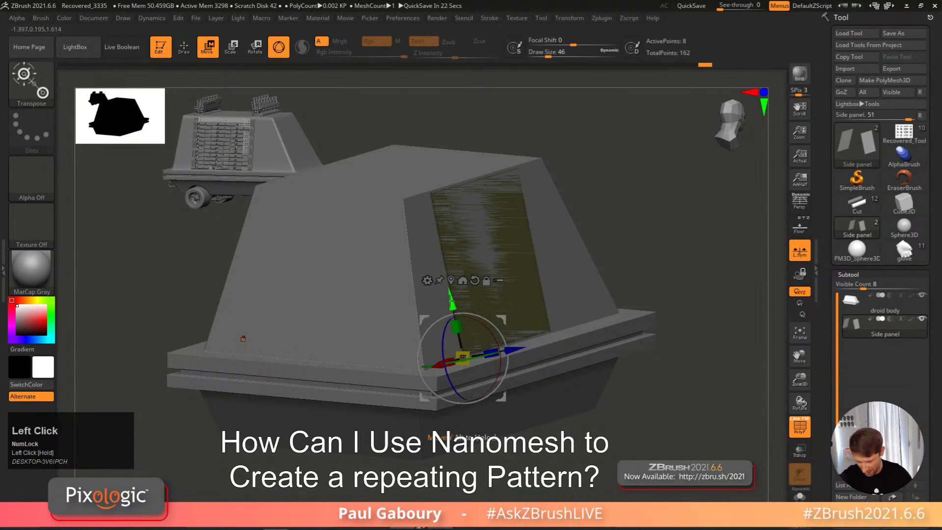
mouse_move(652, 394)
right_mouse_down()
mouse_move(662, 420)
mouse_move(670, 391)
right_mouse_up()
Step: Choose the IMM Primitives brush with the Cylinder No Edge mesh for insertion
key("q")
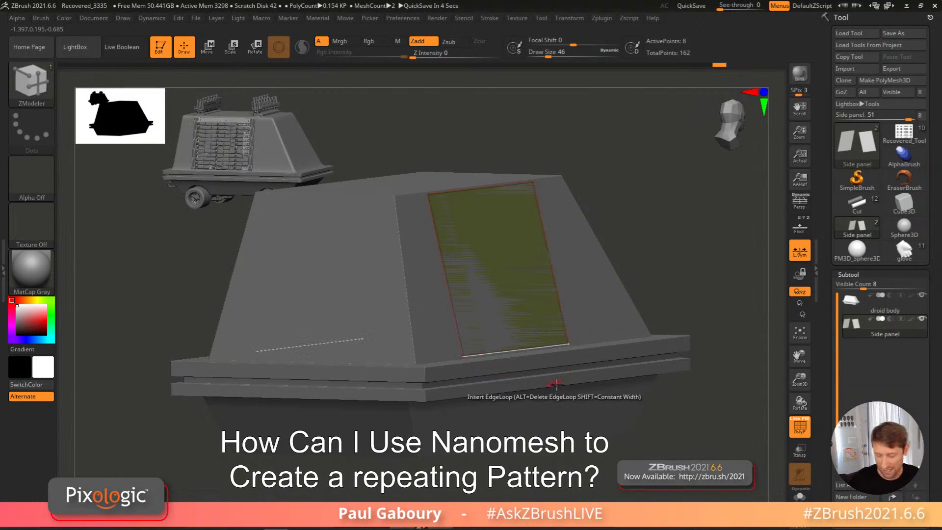
right_click_drag(602, 408, 579, 418)
key("b")
key("i")
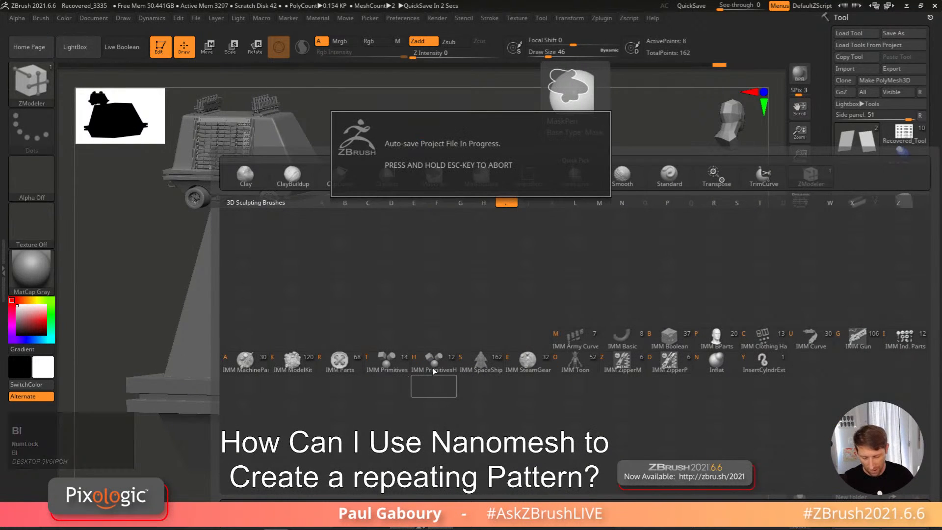
right_click_drag(427, 365, 420, 340)
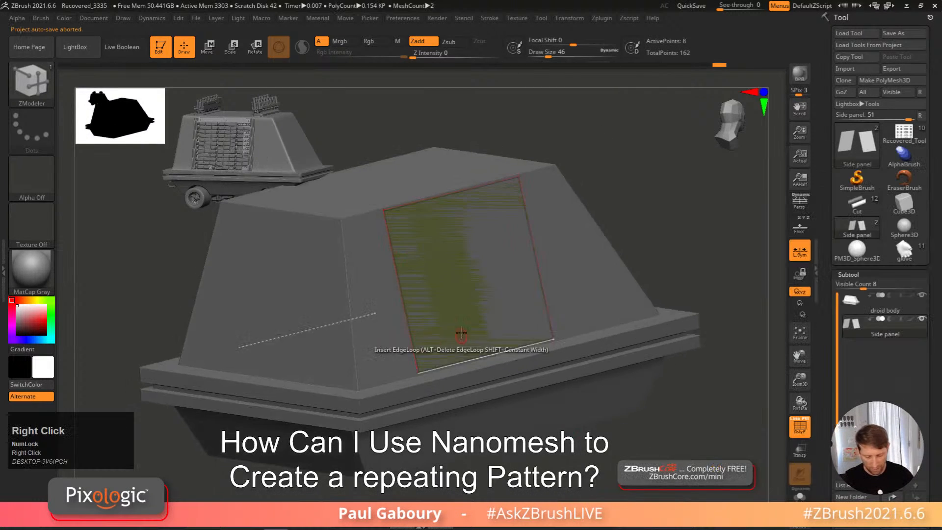
key("b")
key("i")
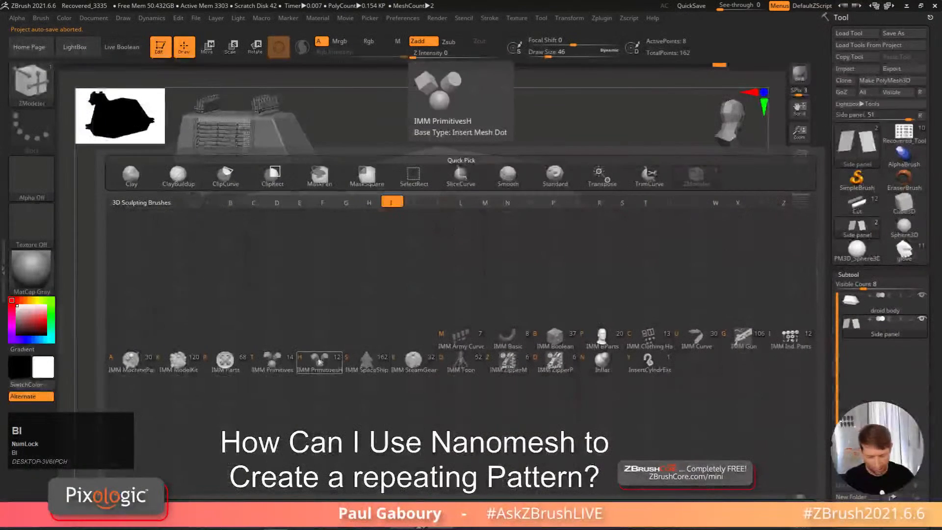
left_click(272, 363)
right_click_drag(511, 294, 505, 341, "alt")
left_click_drag(66, 78, 367, 95)
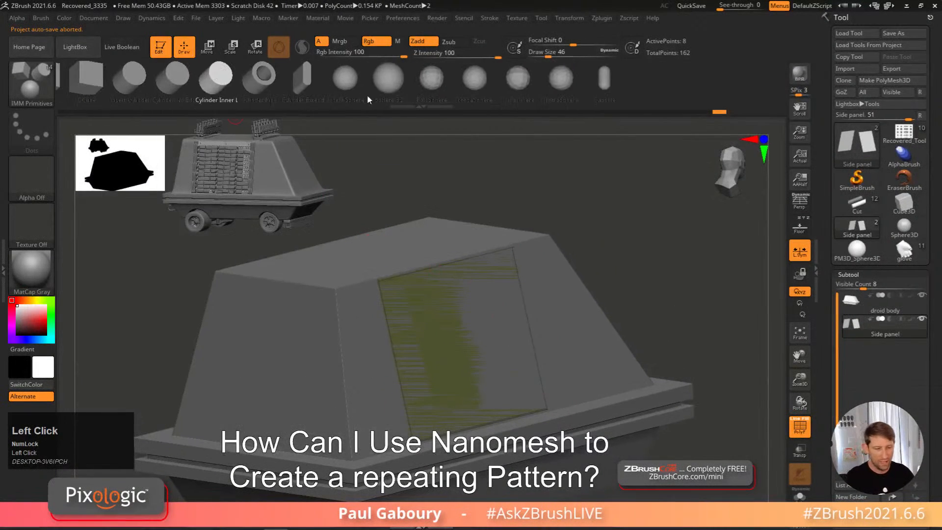
left_click(175, 81)
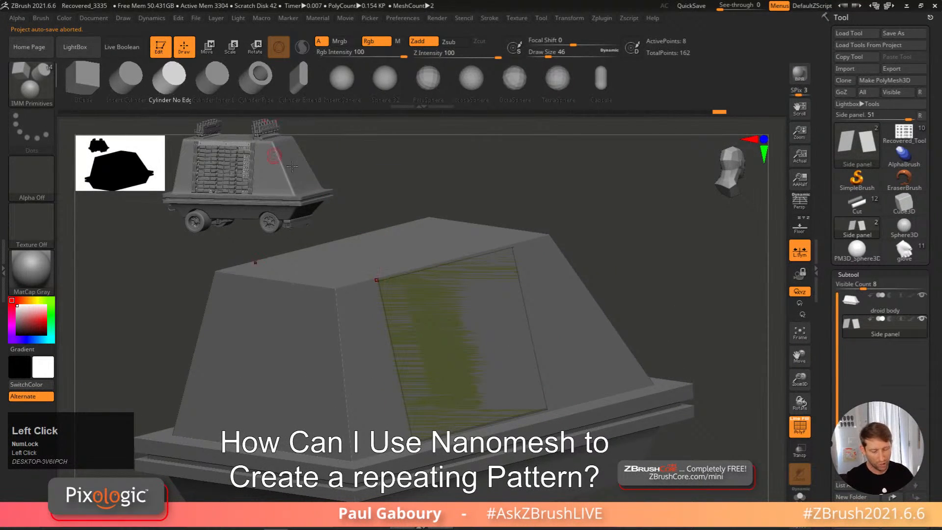
Step: Insert a mirrored cylinder at the upper corner of the Side panel and clear the mask
left_click_drag(511, 275, 532, 258)
key("w")
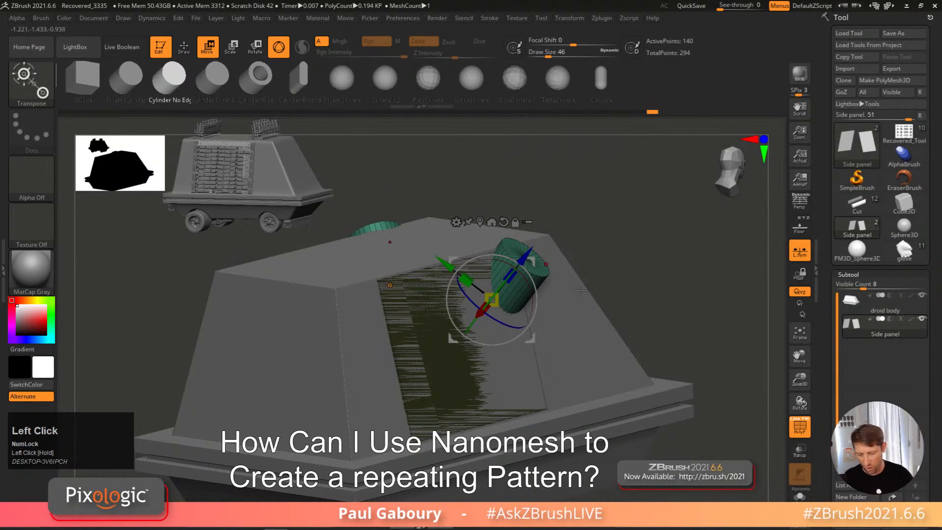
left_click_drag(672, 273, 683, 296, "ctrl")
key("q")
mouse_move(670, 324)
right_mouse_down("shift")
mouse_move(633, 351)
mouse_move(670, 319)
right_mouse_up("shift")
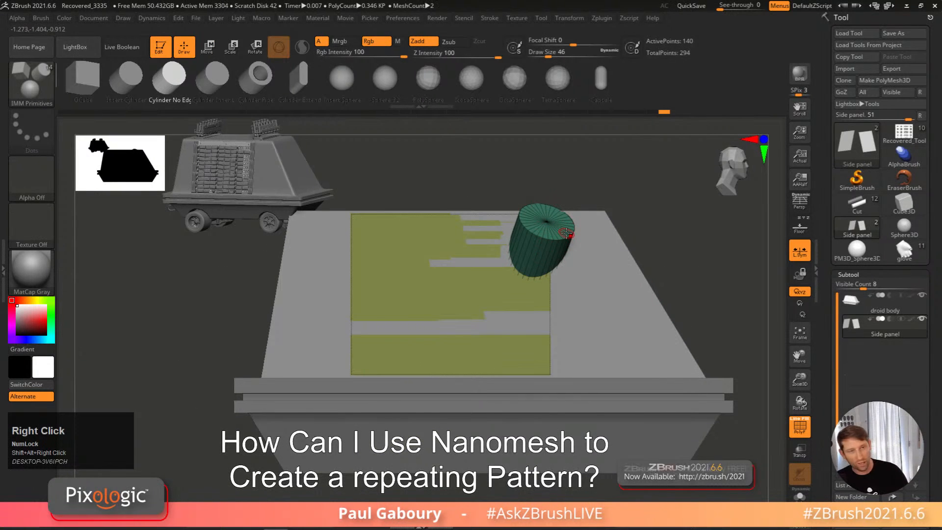
right_click_drag(537, 244, 511, 252)
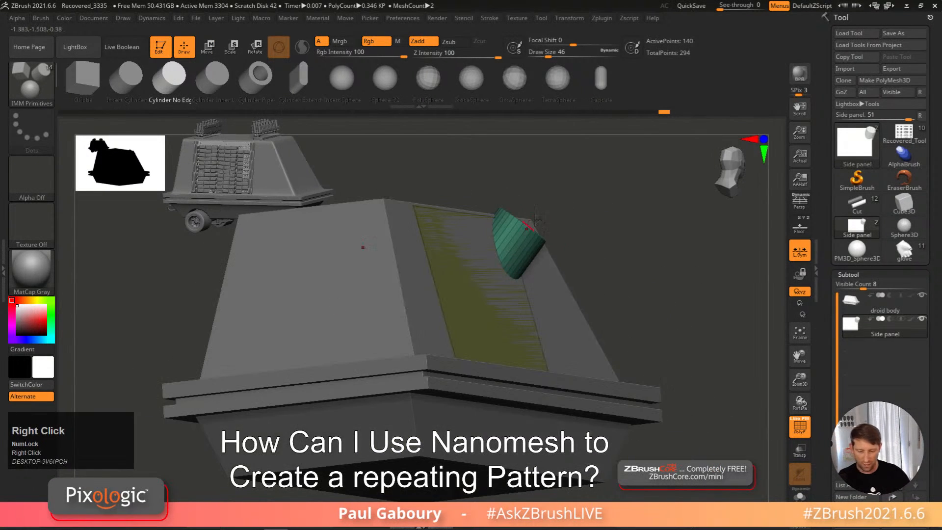
right_click_drag(563, 233, 592, 254)
Step: Mask everything except the cylinder's outer cap and move the cap outward along its axis to lengthen the cylinder
left_click(539, 237, "ctrl+shift")
mouse_move(470, 162)
left_mouse_down("ctrl")
mouse_move(572, 244)
mouse_move(609, 249)
left_mouse_up("ctrl")
right_click_drag(618, 260, 641, 305)
left_click(648, 277, "ctrl+shift")
left_click(657, 271, "ctrl")
key("w")
left_click(516, 239, "alt")
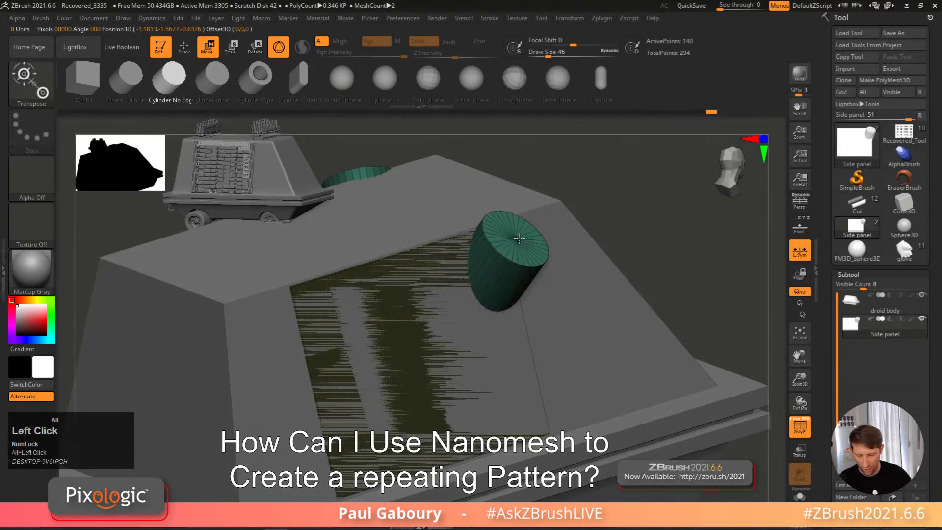
left_click_drag(550, 194, 581, 155)
mouse_move(573, 181)
left_mouse_down()
mouse_move(567, 189)
mouse_move(580, 172)
left_mouse_up()
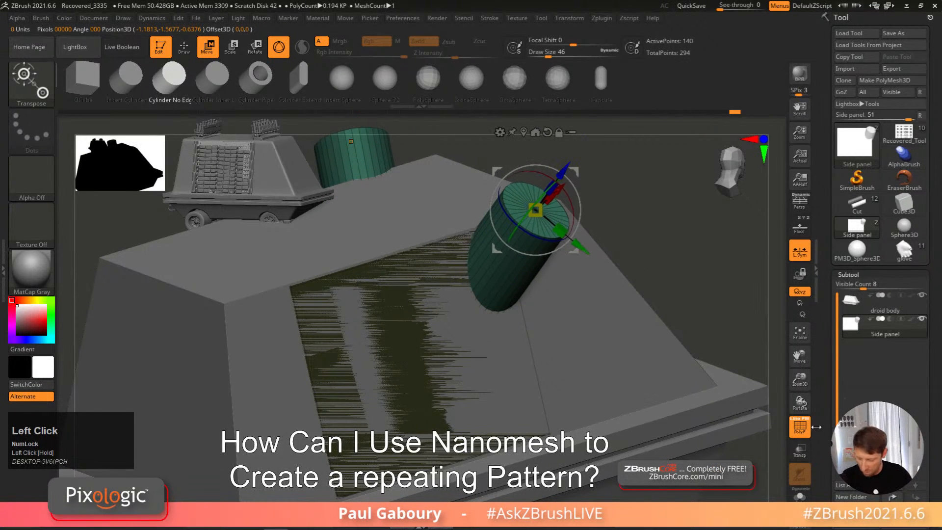
Step: Isolate the Side panel subtool, align the gizmo from the cylinder's inner end along its axis, and try scaling it lengthwise
left_click(800, 496)
right_click_drag(696, 407, 545, 325)
left_click_drag(439, 324, 526, 231, "alt")
left_click_drag(487, 273, 559, 267)
key("ctrl+z")
right_click_drag(546, 310, 461, 327, "ctrl")
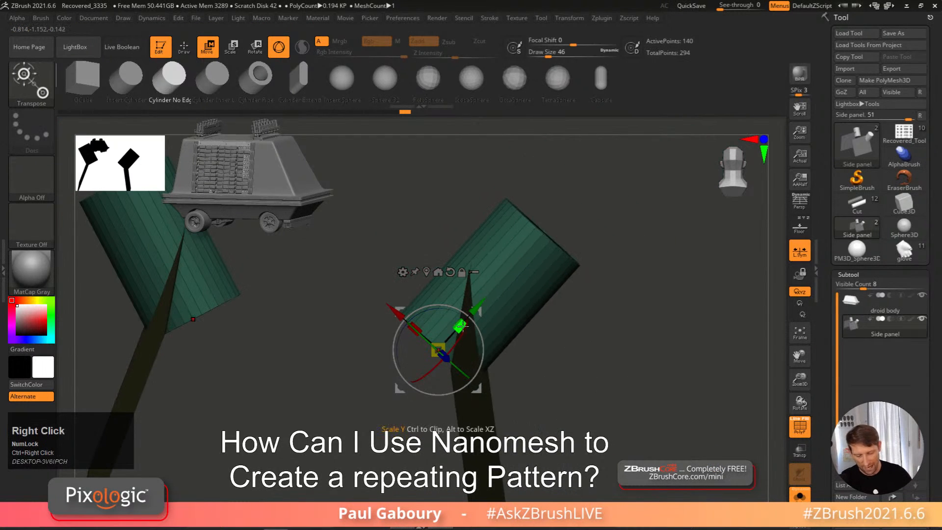
left_click_drag(459, 325, 493, 329)
right_click_drag(510, 402, 565, 359)
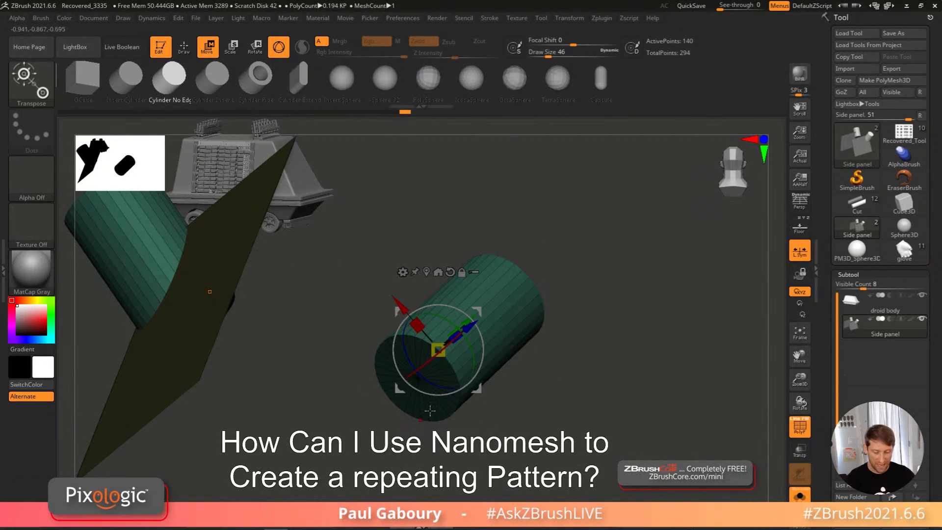
right_click_drag(590, 382, 564, 413)
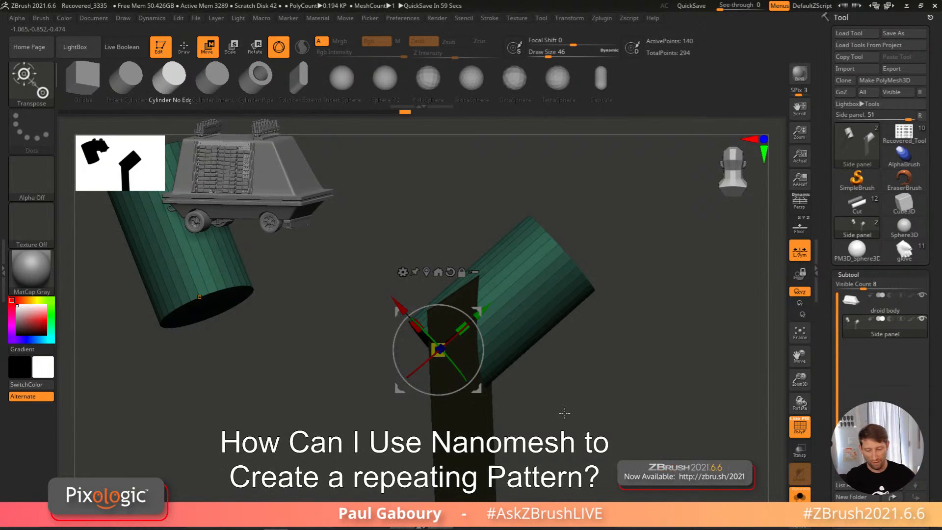
Step: Try moving and scaling the cylinder's outer end along its axis, undoing each attempt
left_click_drag(487, 308, 544, 256)
key("ctrl+z")
left_click_drag(468, 332, 545, 300)
key("ctrl+z")
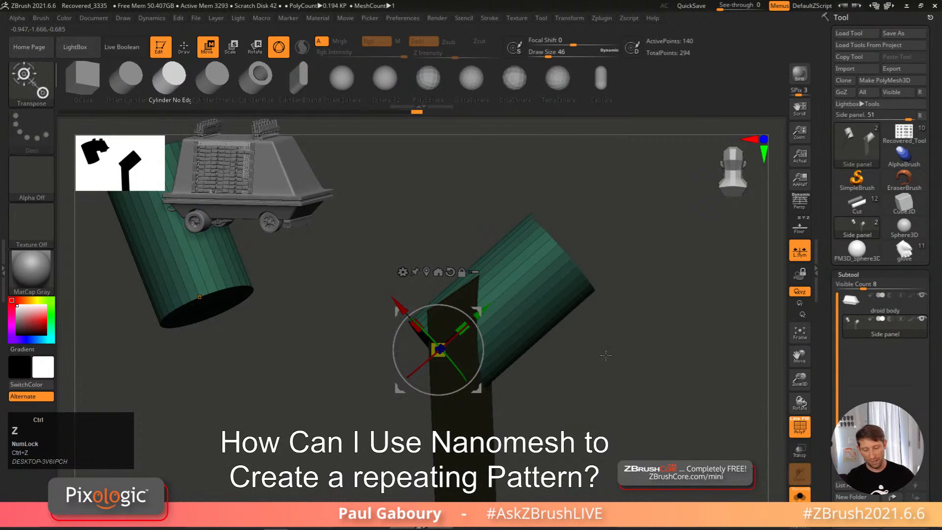
Step: Clear the mask and place the gizmo at the centre of the cylinder's outer cap
left_click_drag(606, 355, 611, 387, "ctrl")
right_click_drag(612, 386, 602, 377)
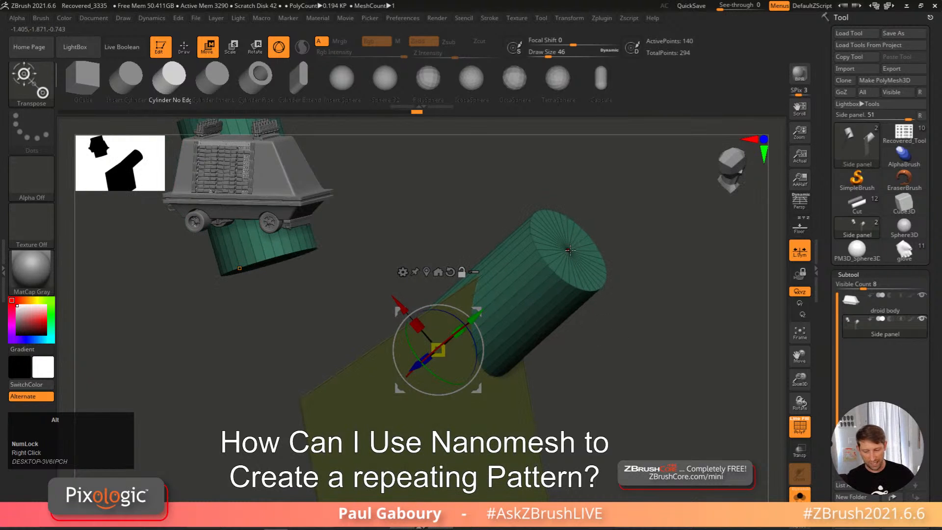
left_click(570, 250, "alt")
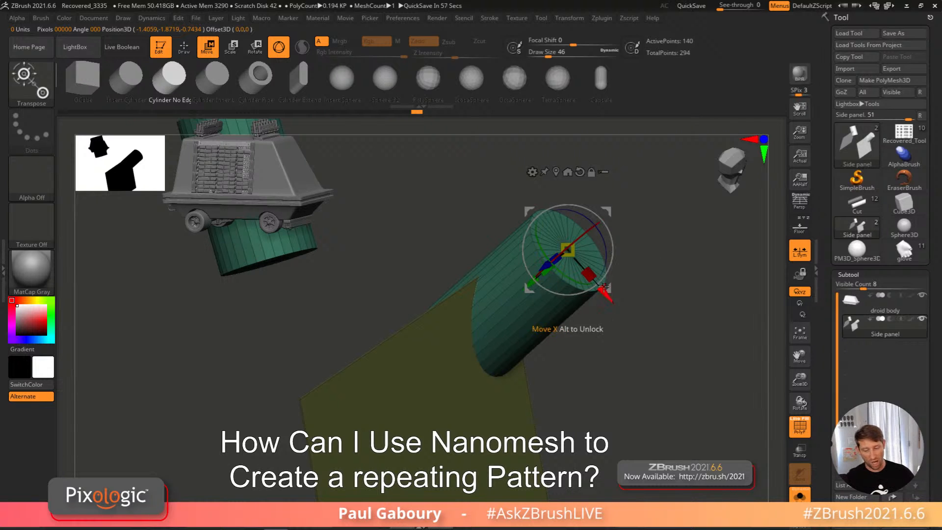
right_click_drag(607, 364, 607, 362)
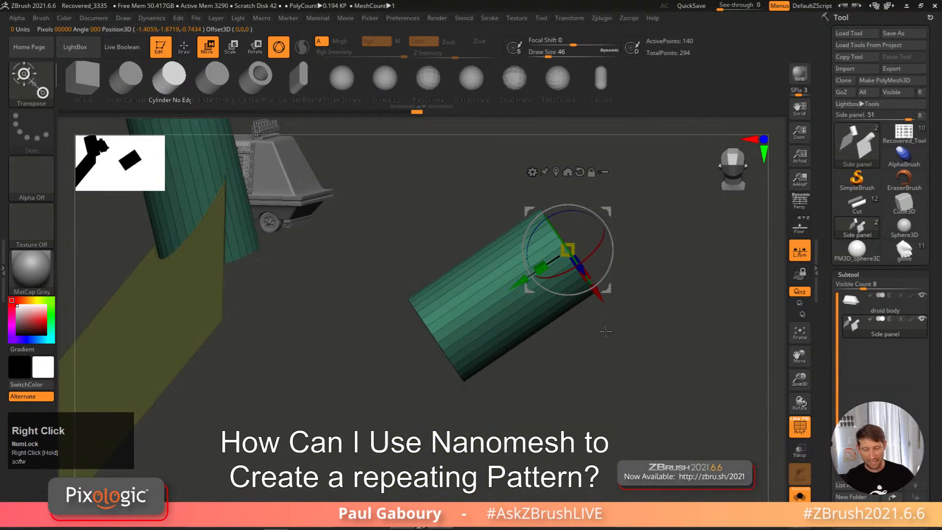
key("ctrl+z")
key("ctrl+z")
key("ctrl+z")
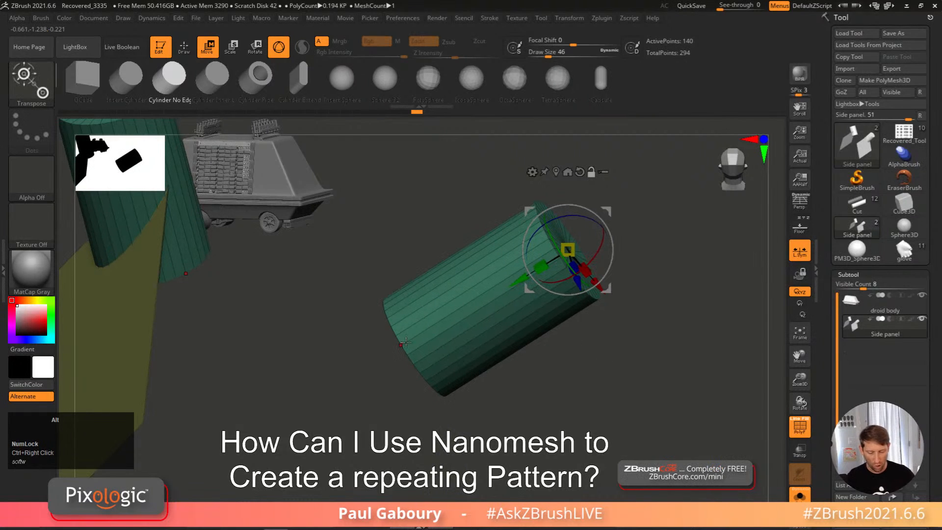
Step: Reorient the gizmo from the rim of the cylinder's inner end along its side toward the outer cap
left_click_drag(401, 344, 514, 253, "alt")
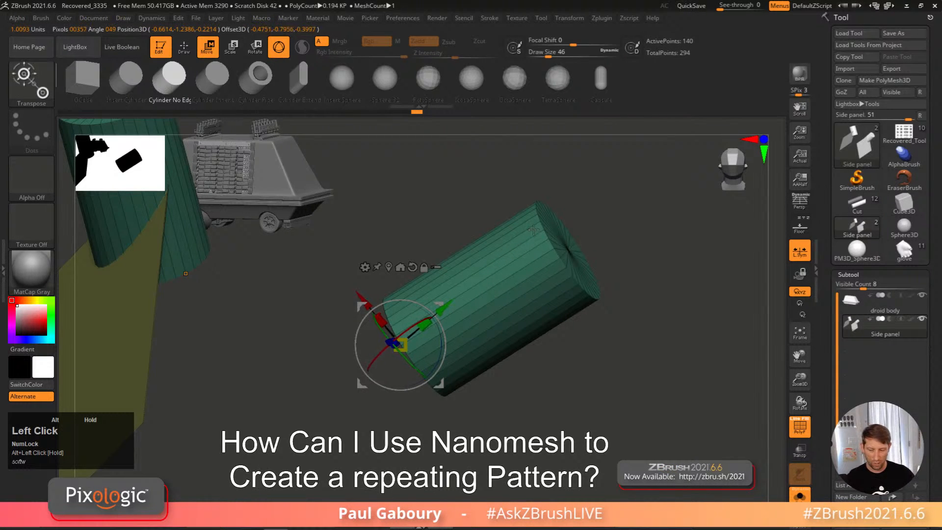
left_click_drag(538, 224, 550, 249, "alt")
left_click_drag(483, 293, 555, 250, "alt")
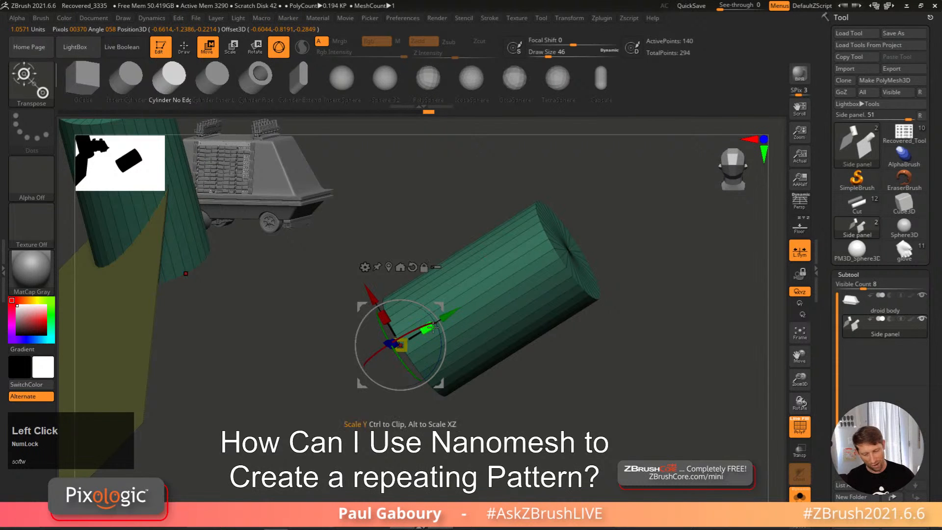
right_click_drag(597, 287, 550, 325, "alt")
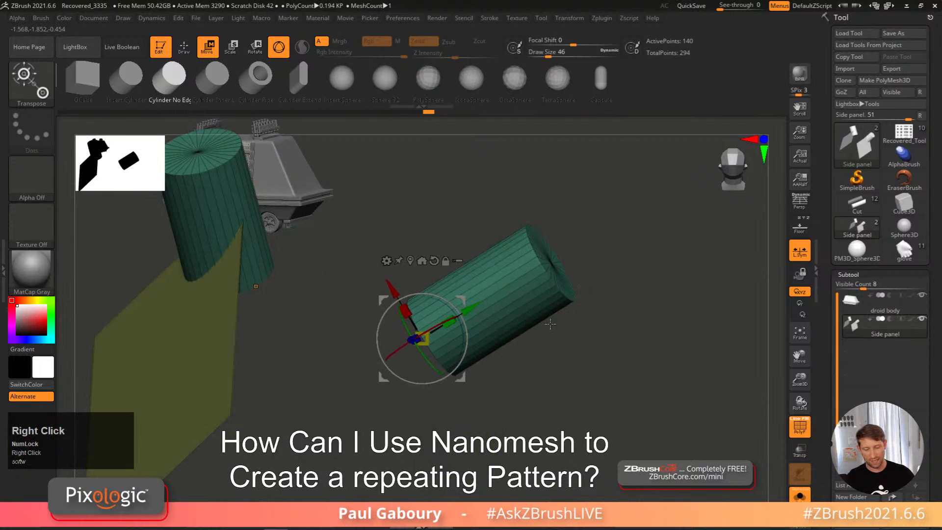
left_click_drag(462, 379, 429, 421, "alt")
right_click_drag(429, 412, 438, 357)
left_click_drag(438, 358, 535, 275, "alt")
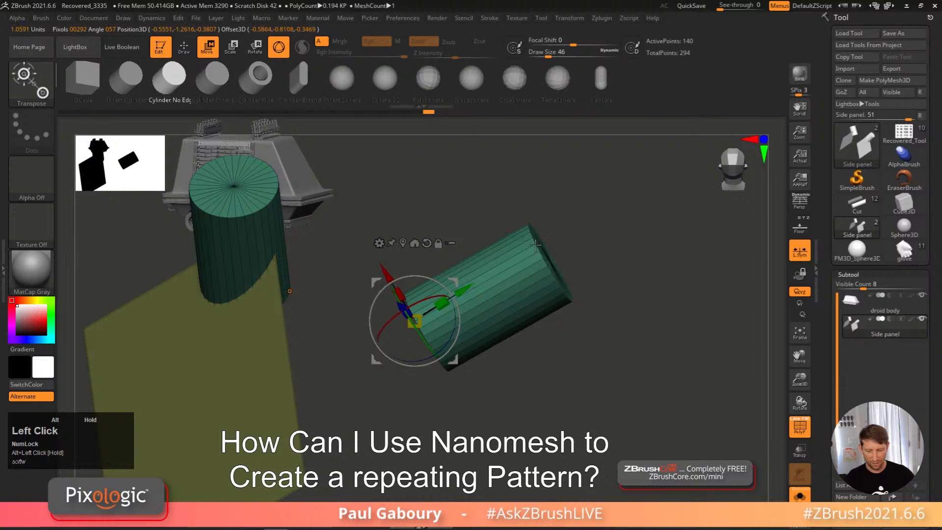
left_click_drag(536, 249, 543, 292, "alt")
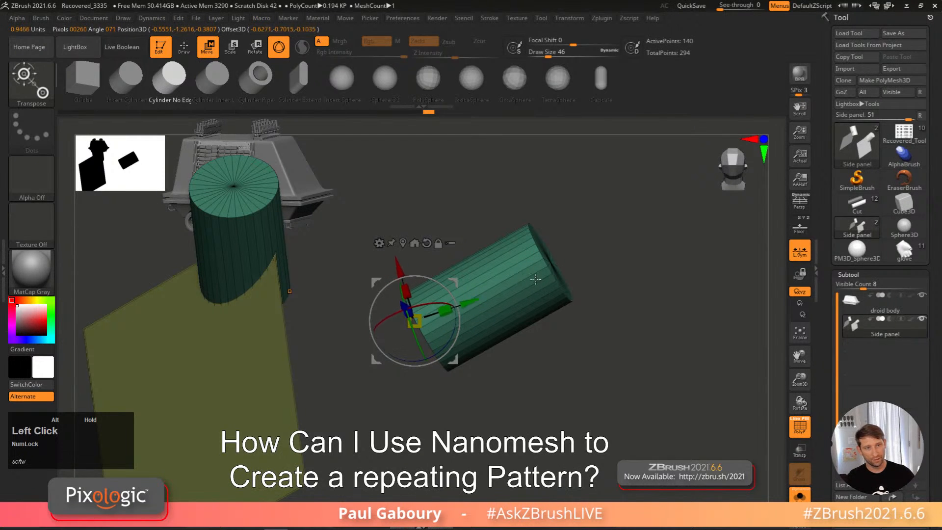
Step: Undo the gizmo placements and cylinder edits until only the two flat side panels remain
key("ctrl+z")
key("ctrl+z")
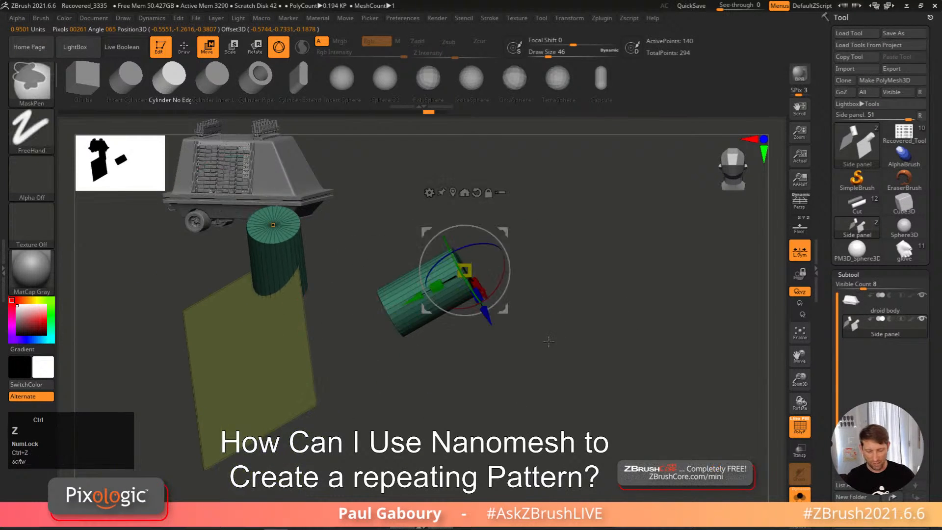
key("ctrl+z")
key("ctrl+z")
key("ctrl+z")
key("ctrl+z")
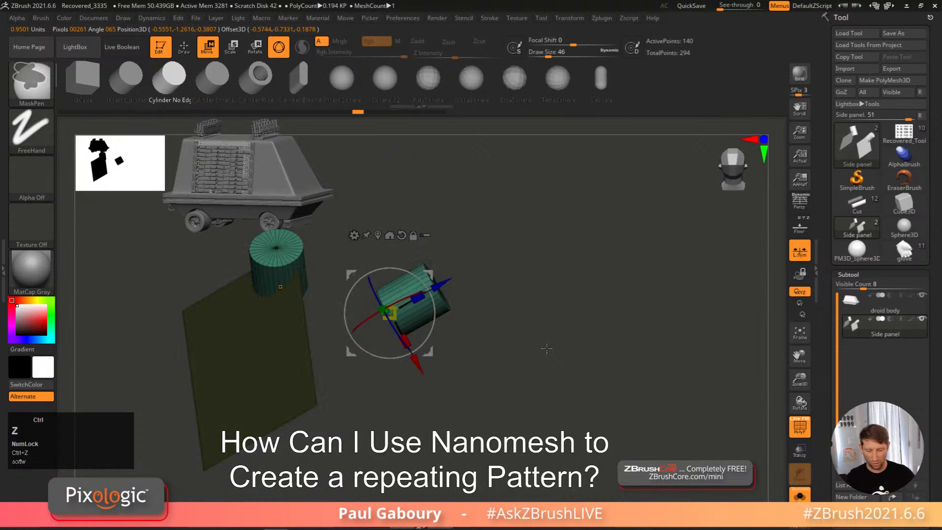
key("ctrl+z")
key("ctrl+z")
key("ctrl+z")
key("ctrl+z")
mouse_move(545, 347)
right_mouse_down("alt")
mouse_move(561, 320)
mouse_move(514, 321)
mouse_move(580, 346)
right_mouse_up("alt")
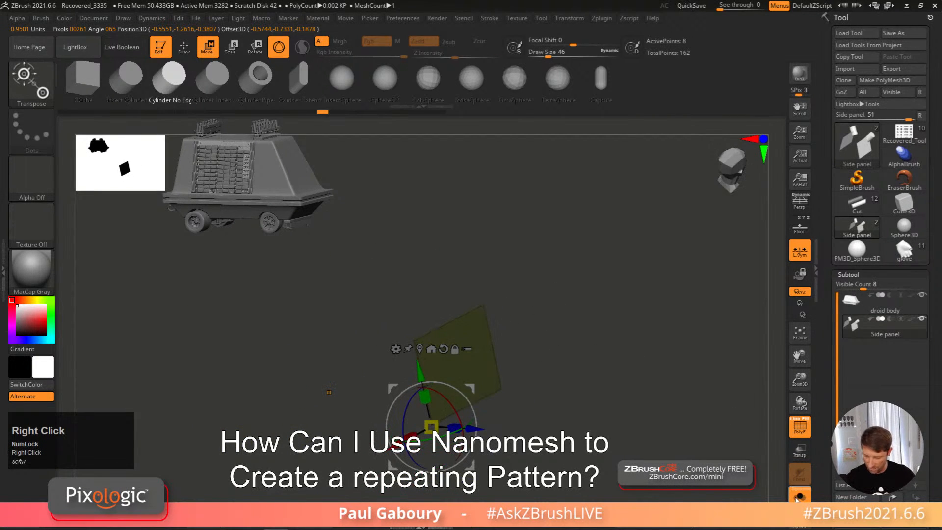
Step: Show the droid body again around the side panels and activate the ZModeler brush in Draw mode
left_click(797, 496)
mouse_move(608, 417)
right_mouse_down()
mouse_move(606, 388)
mouse_move(622, 432)
right_mouse_up()
mouse_move(640, 398)
right_mouse_down("ctrl")
mouse_move(685, 275)
mouse_move(717, 324)
mouse_move(679, 284)
right_mouse_up("ctrl")
key("q")
left_click(441, 381)
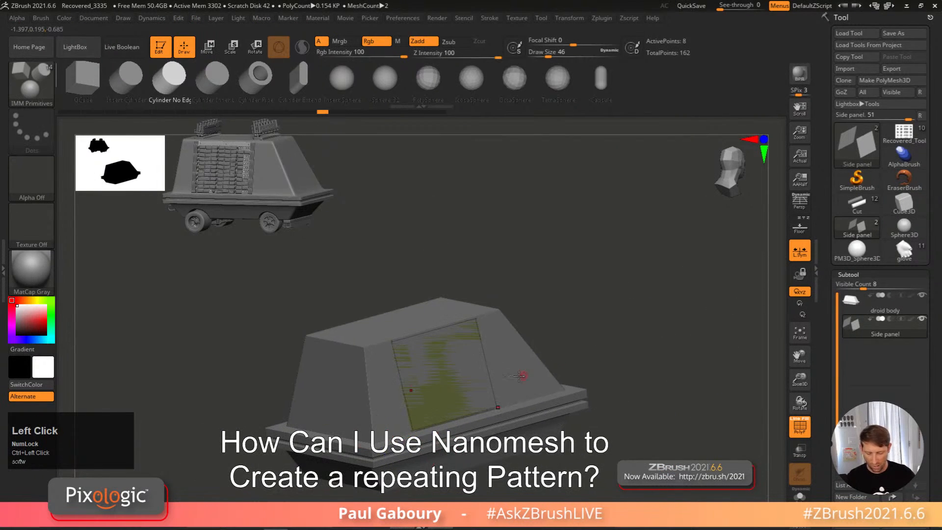
key("b")
key("z")
key("m")
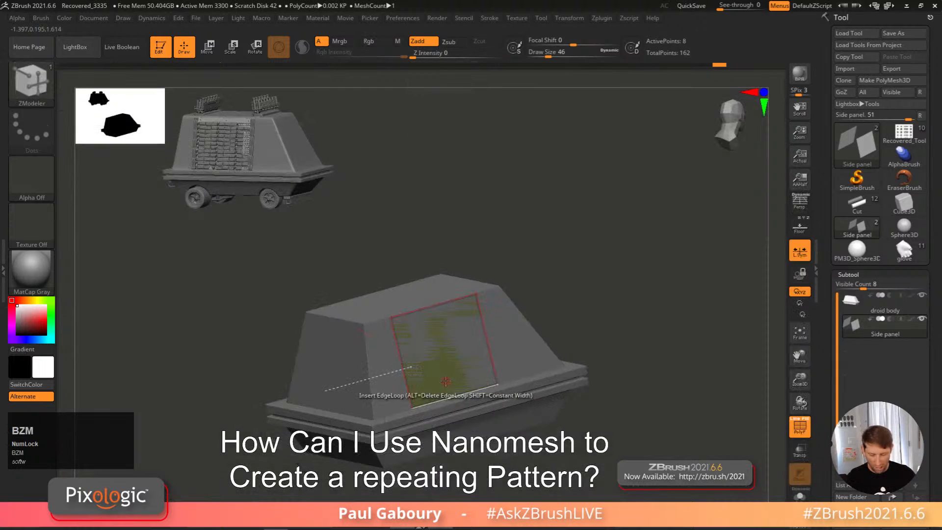
Step: Thicken the flat side panels with QMesh on a single polygon and cycle the new face's polygroup colour to magenta
right_click(447, 362)
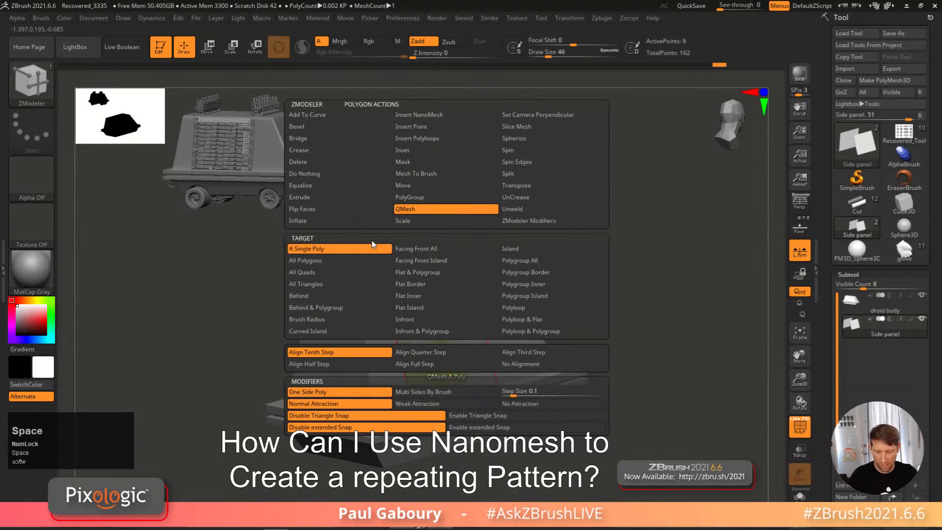
right_click(448, 364)
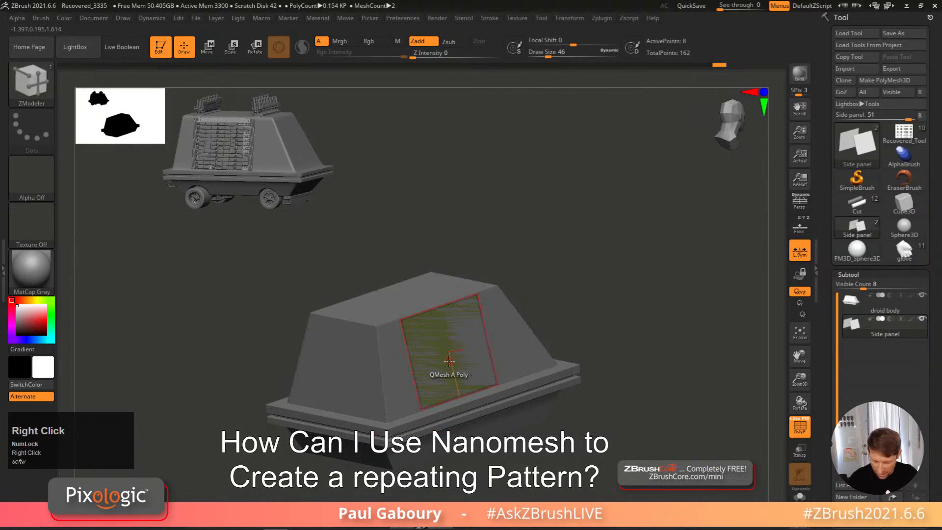
left_click(450, 361)
key("alt")
key("alt")
key("alt")
key("alt")
key("alt")
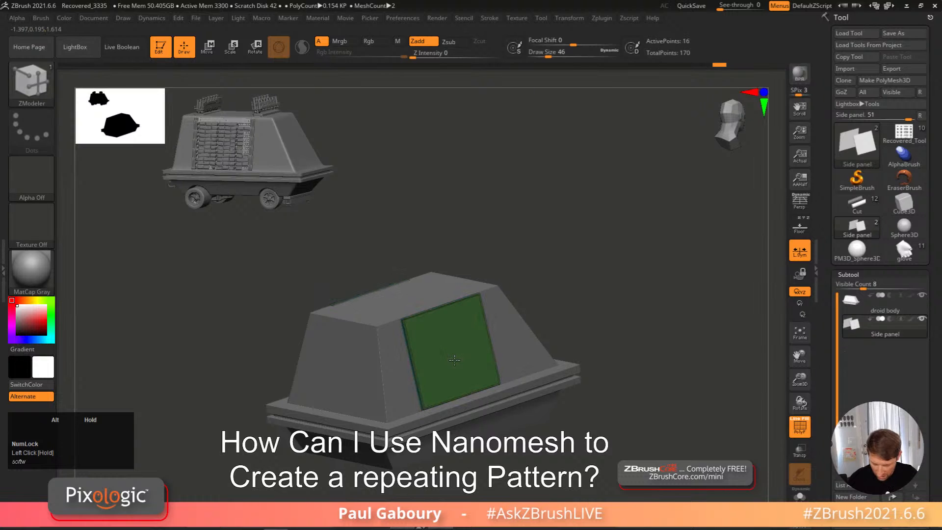
key("alt")
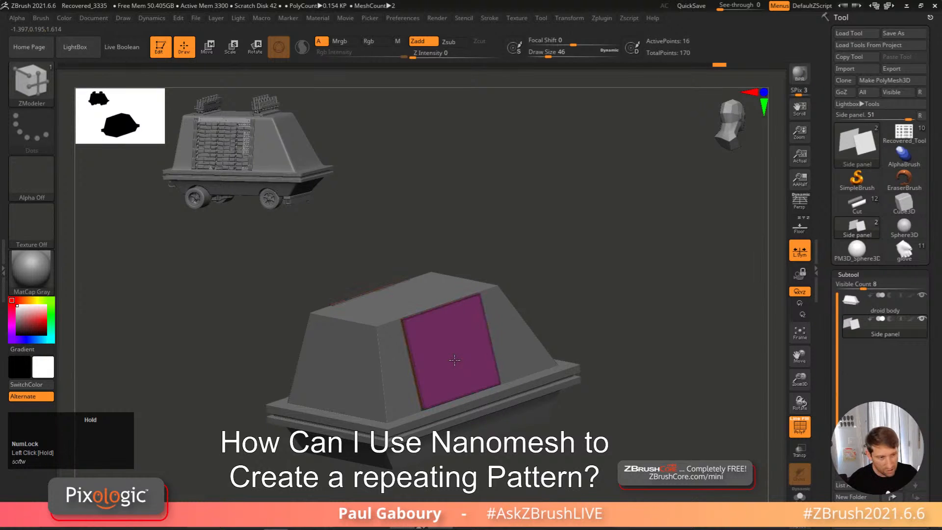
right_click_drag(453, 360, 503, 368)
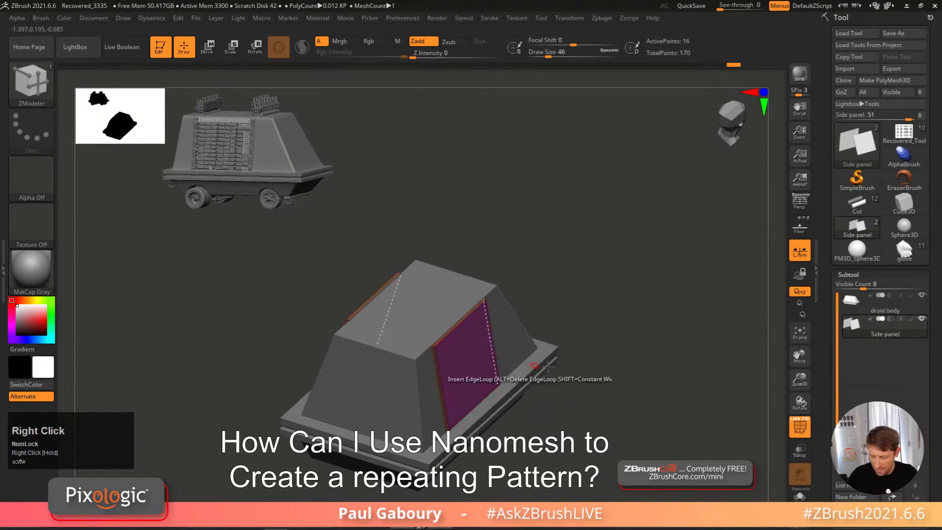
Step: Examine the thickened side panels in isolation and on the droid body, and compare them with the side-view reference image
left_click(800, 494)
right_click_drag(621, 441, 516, 375)
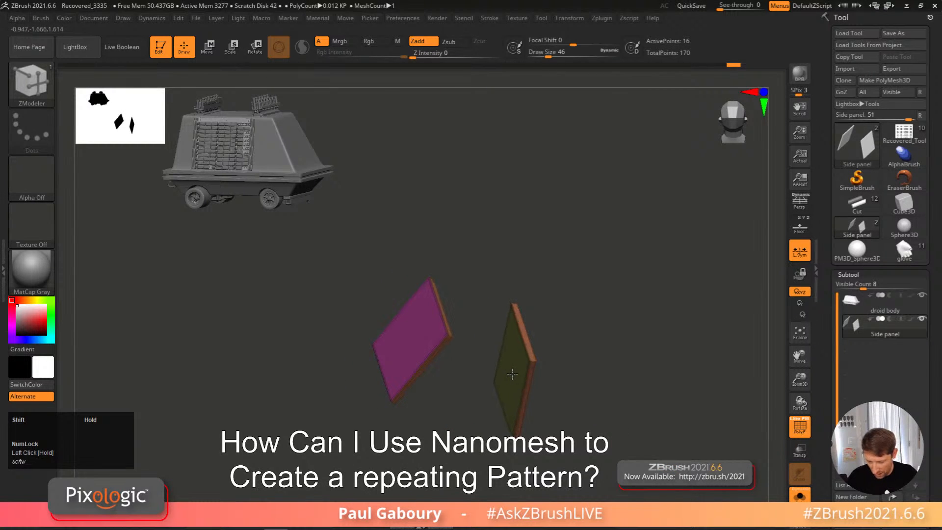
right_click_drag(512, 374, 732, 440)
left_click(800, 494)
right_click_drag(640, 419, 491, 358, "alt")
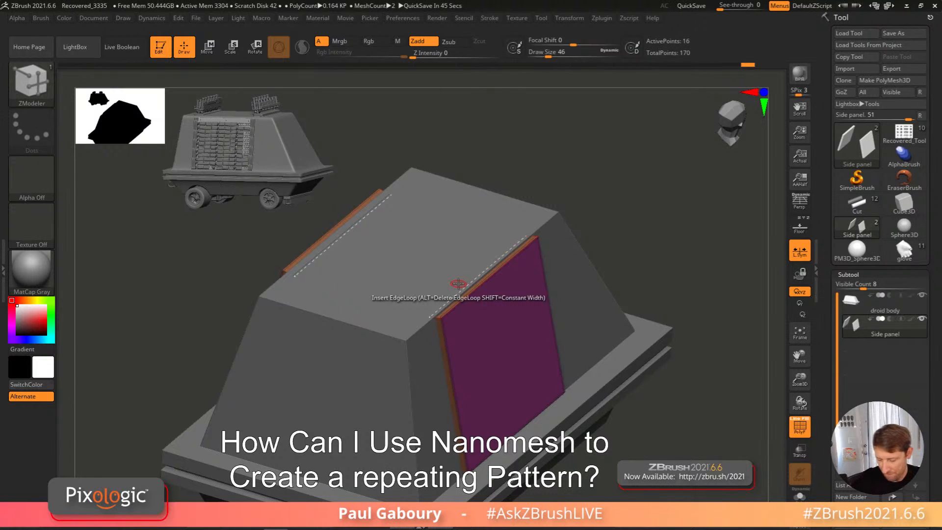
right_click_drag(629, 443, 490, 373, "shift")
left_click(800, 227)
right_click_drag(686, 305, 594, 348)
right_click_drag(454, 406, 499, 401, "shift")
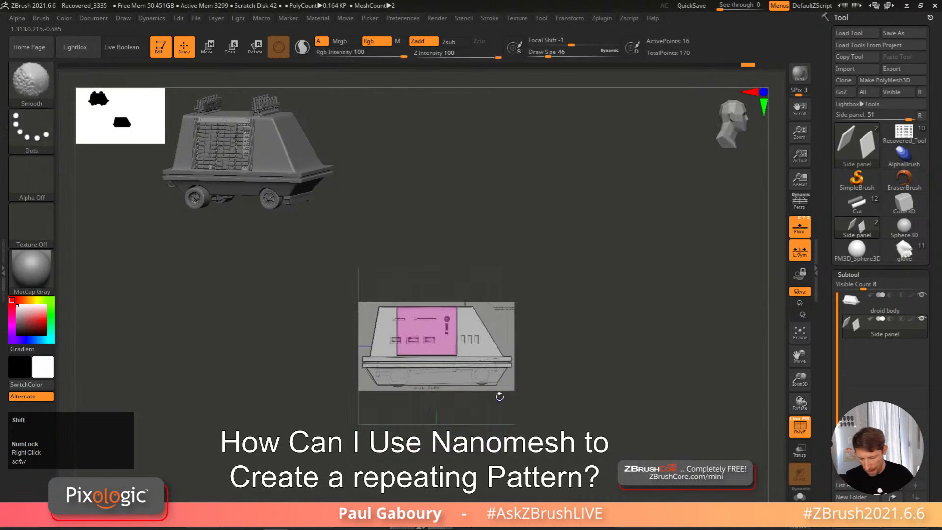
left_click(799, 227)
right_click_drag(557, 377, 573, 407, "alt")
Step: Apply Mirror And Weld to the side panels so that each gets a vertical centre edge
left_click(861, 277)
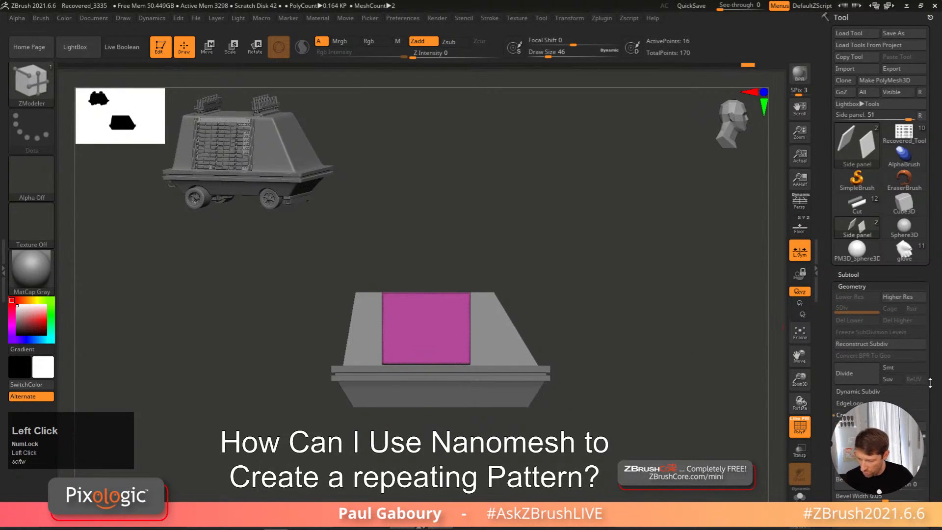
left_click_drag(861, 277, 859, 196)
left_click_drag(936, 406, 927, 317)
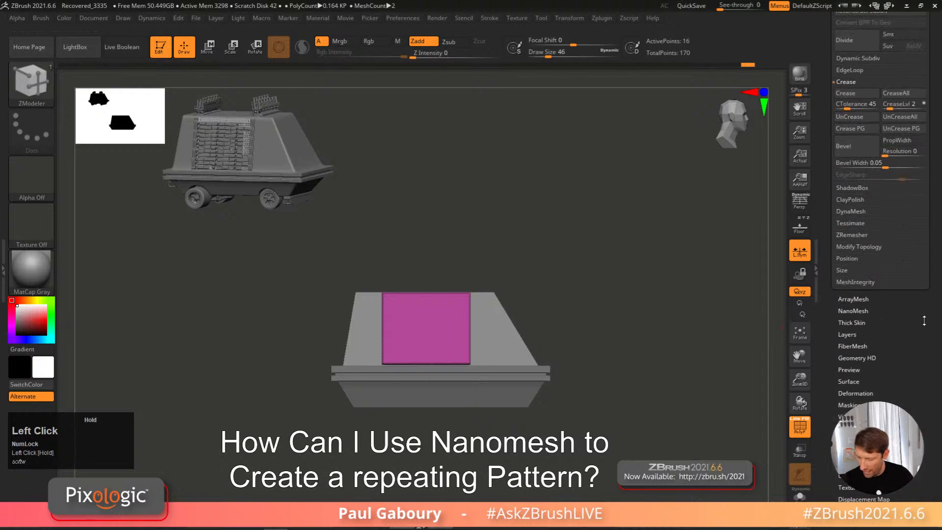
left_click(865, 246, "shift")
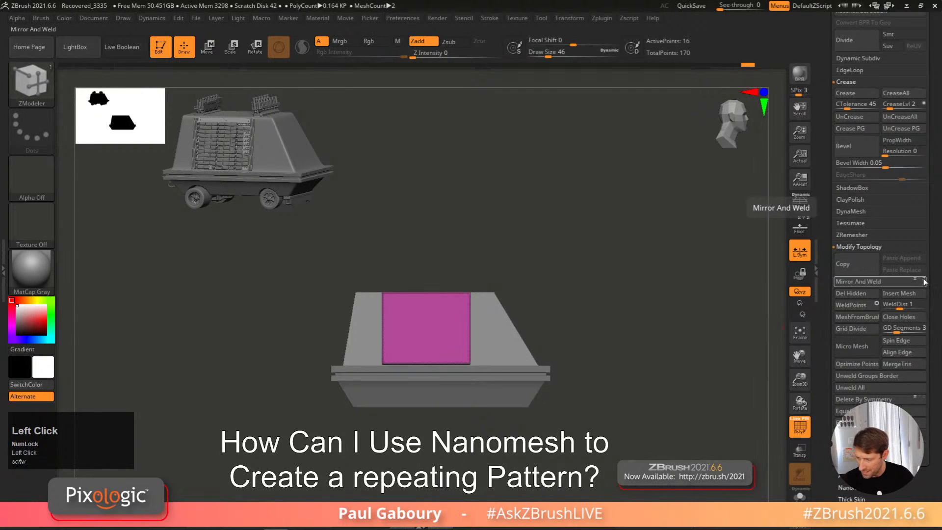
left_click(890, 285)
right_click_drag(576, 337, 459, 358)
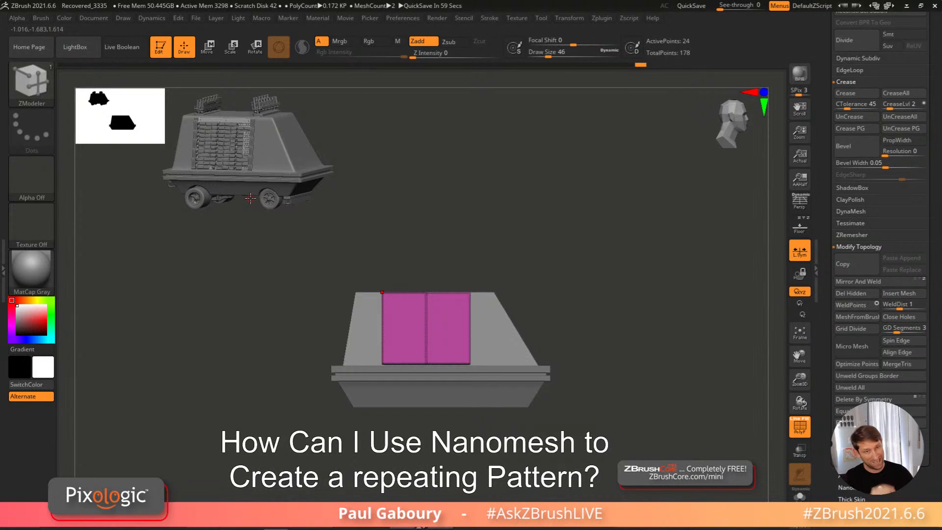
Step: Mirror edits along the panel's length and insert a single vertical edge loop near both of its ends
right_click_drag(456, 340, 489, 349, "alt")
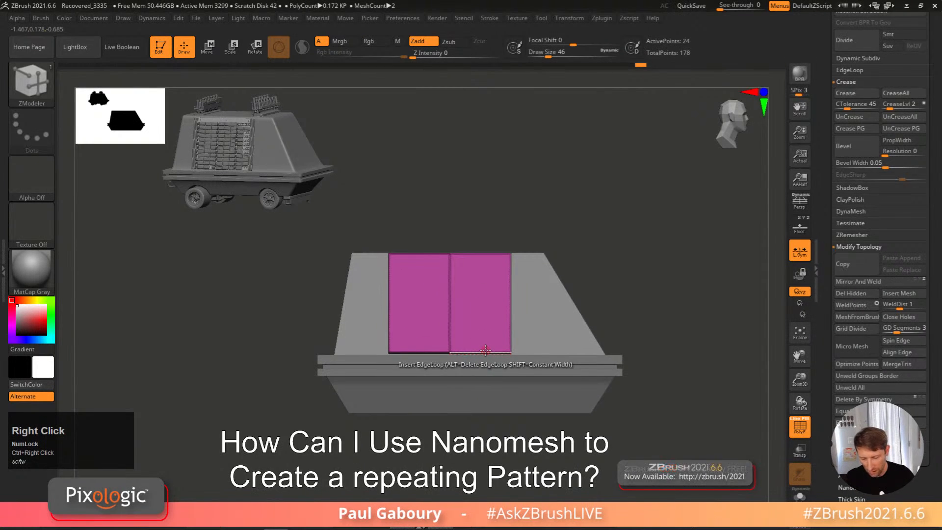
key("space")
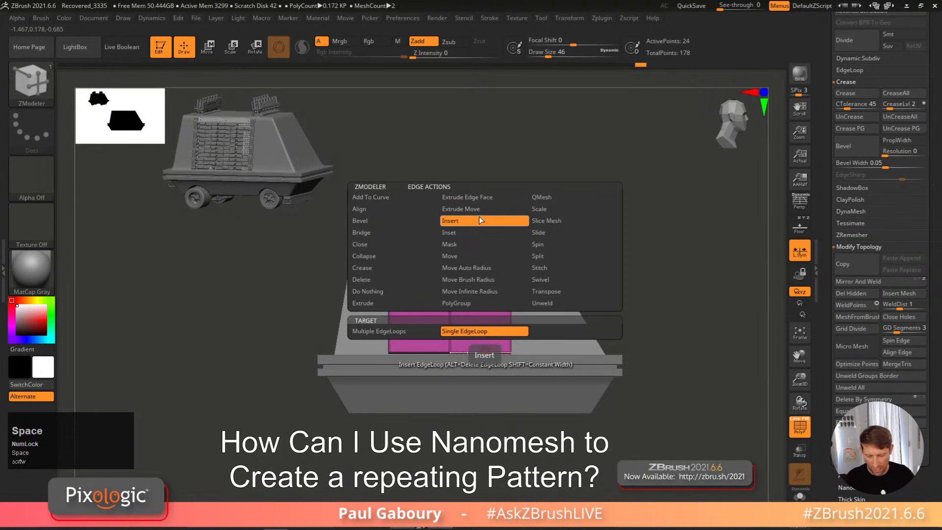
left_click(484, 334)
right_click_drag(484, 338, 484, 280)
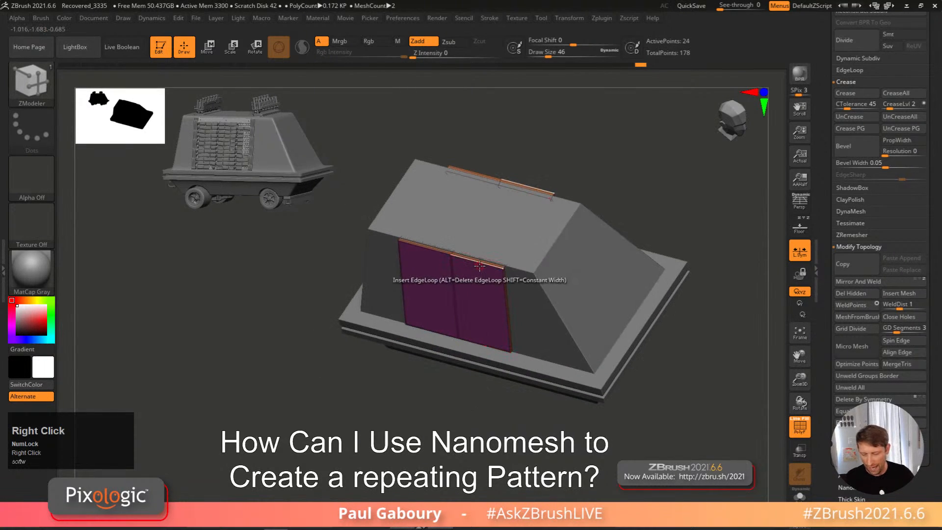
left_click(569, 17)
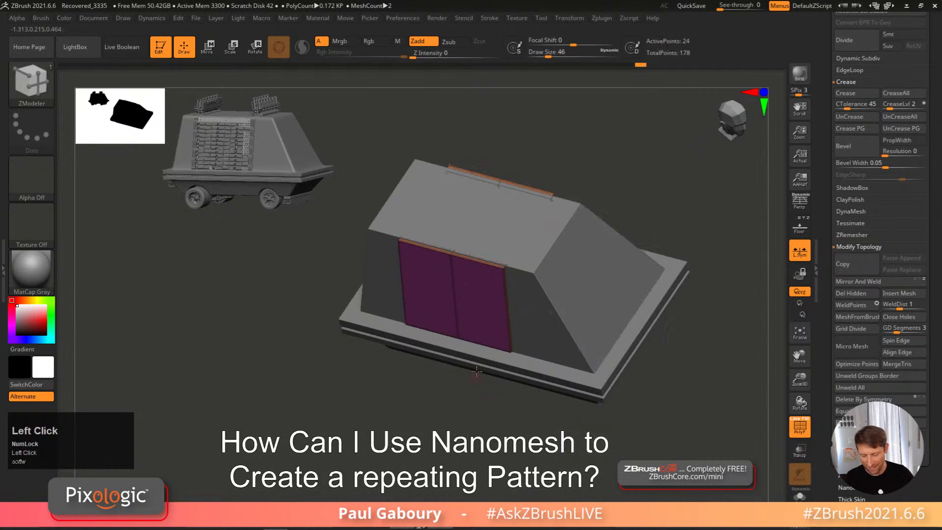
right_click_drag(473, 378, 492, 332, "shift")
left_click_drag(476, 350, 500, 350)
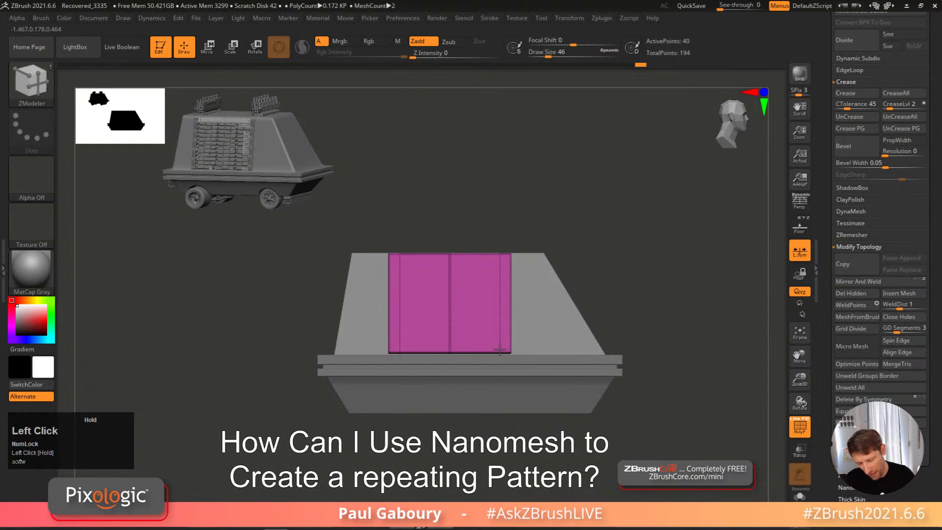
left_click_drag(499, 349, 500, 349)
right_click_drag(506, 349, 497, 282)
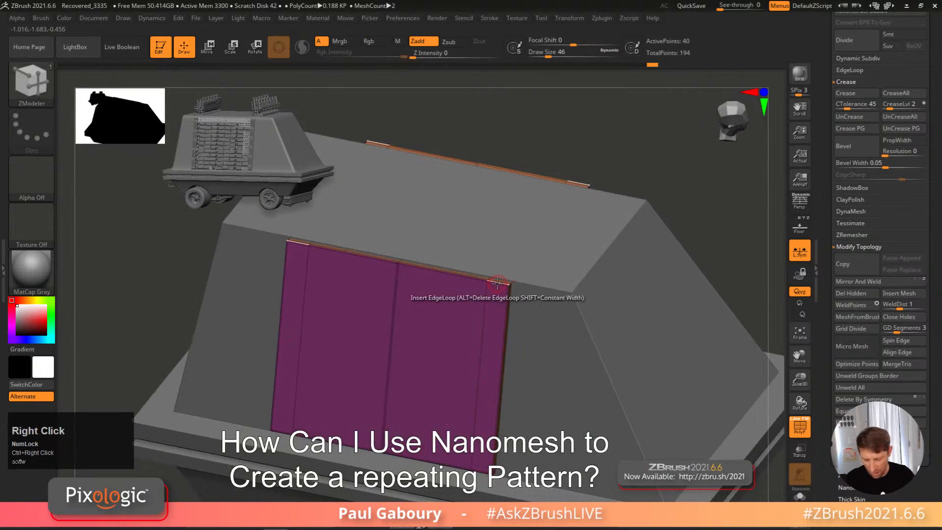
Step: Insert multiple edge loops into the narrow strip at each panel end, dividing it into alternating polygroup stripes
key("space")
left_click(422, 331)
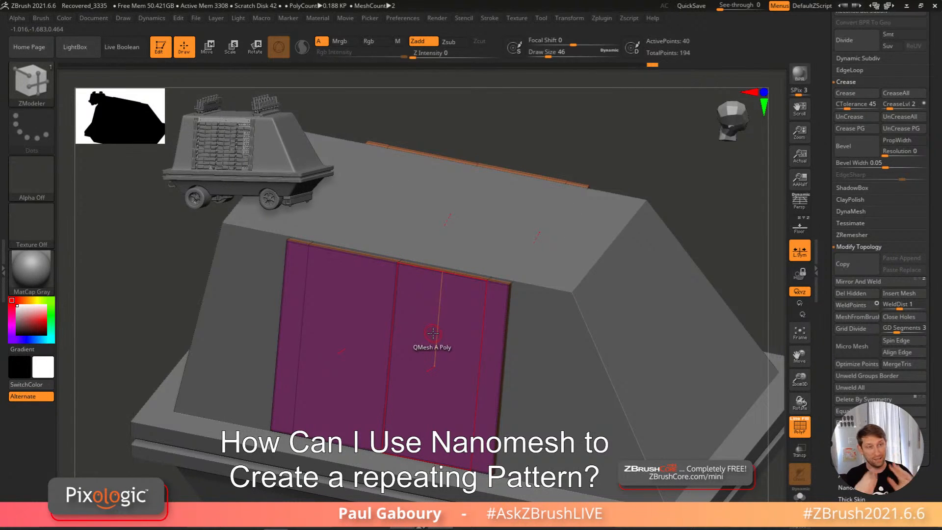
right_click_drag(530, 331, 520, 287, "ctrl")
left_click(491, 281)
mouse_move(491, 281)
left_mouse_down()
mouse_move(498, 260)
mouse_move(486, 275)
left_mouse_up()
right_click_drag(485, 275, 513, 233)
right_click_drag(526, 271, 531, 199, "alt")
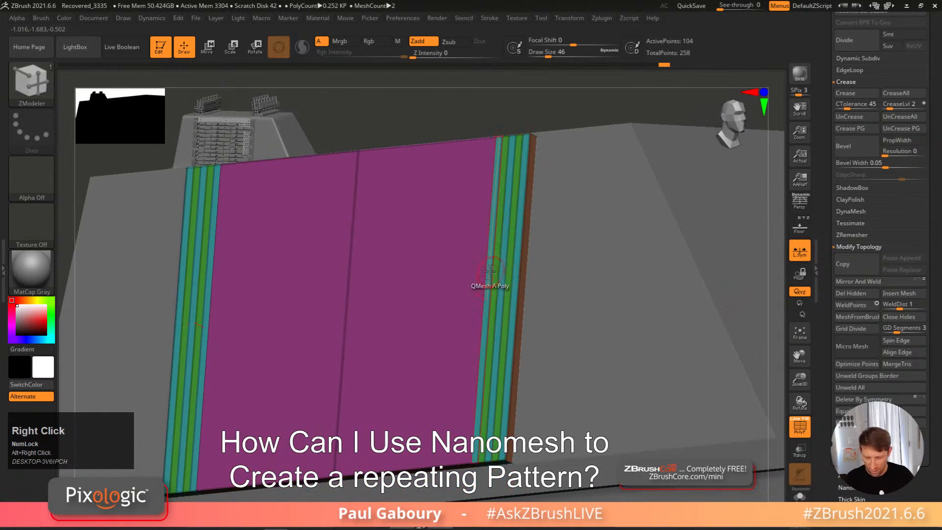
right_click_drag(517, 268, 492, 271)
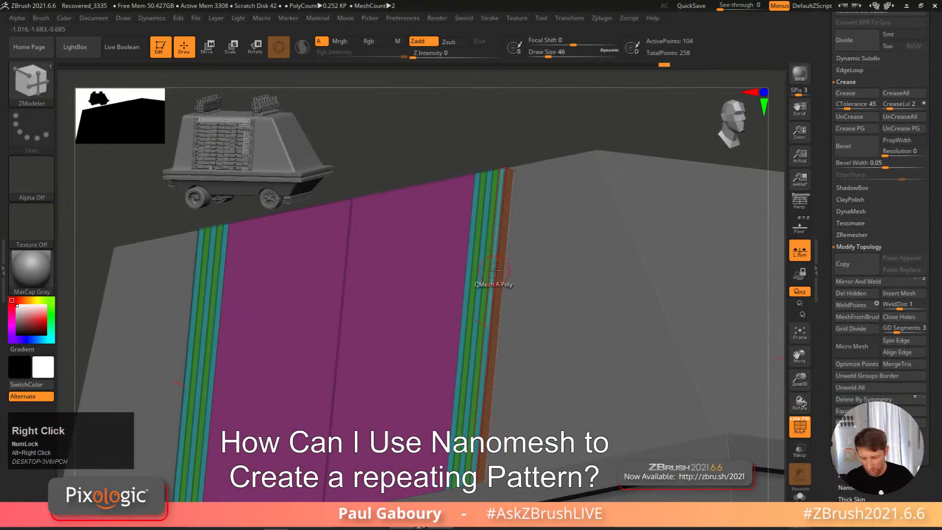
Step: Isolate the side panels and examine the stripes on their front faces and top edges
left_click(683, 392, "ctrl+alt+shift")
right_click_drag(683, 392, 467, 294)
left_click(561, 433, "ctrl")
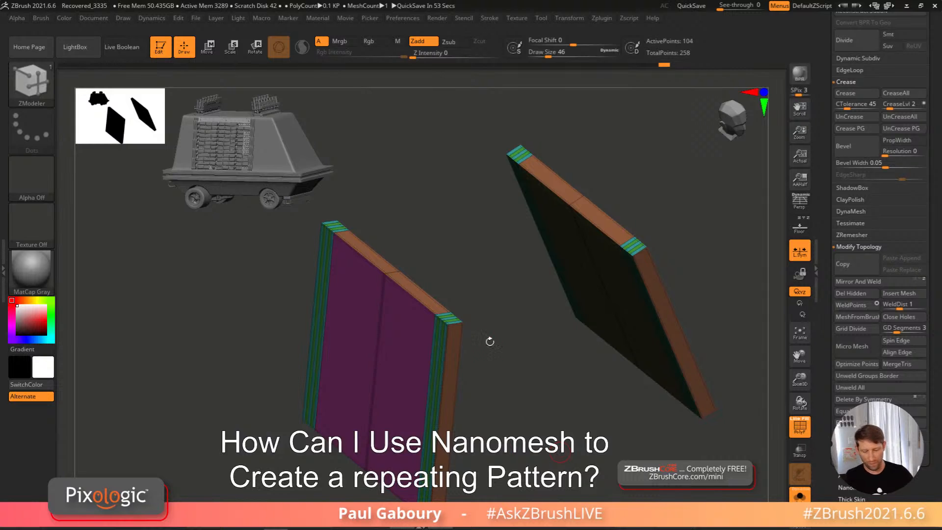
right_click_drag(488, 395, 456, 279, "ctrl")
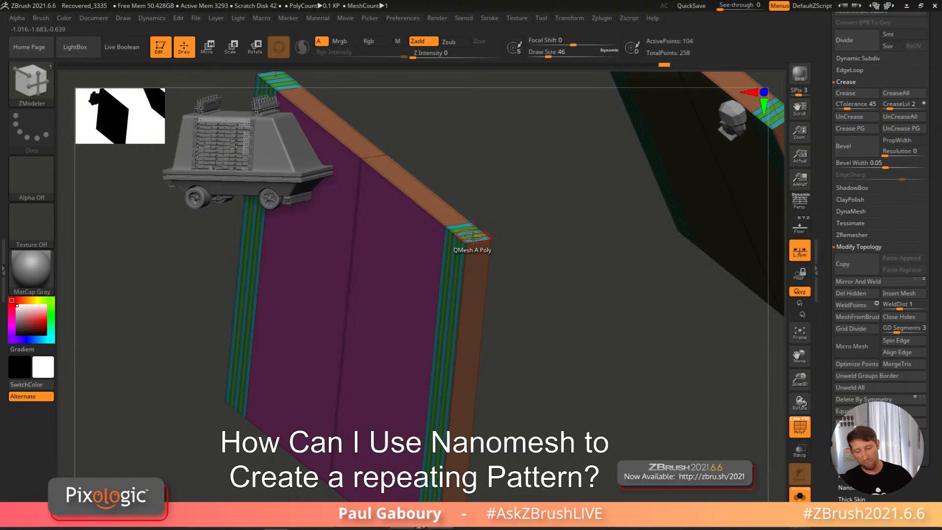
right_click_drag(457, 272, 543, 183)
right_click_drag(463, 274, 512, 279)
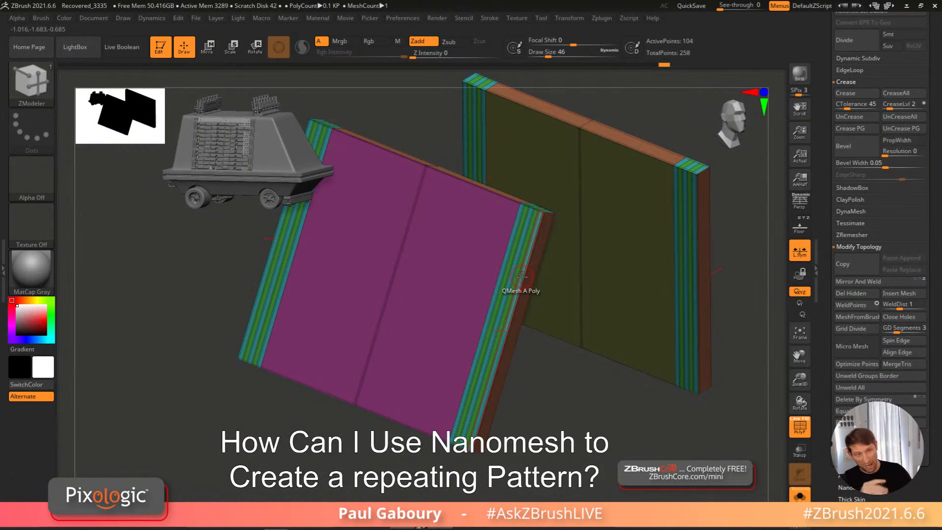
Step: Try extruding the panel's entire front face using QMesh with the Flat Island target
key("space")
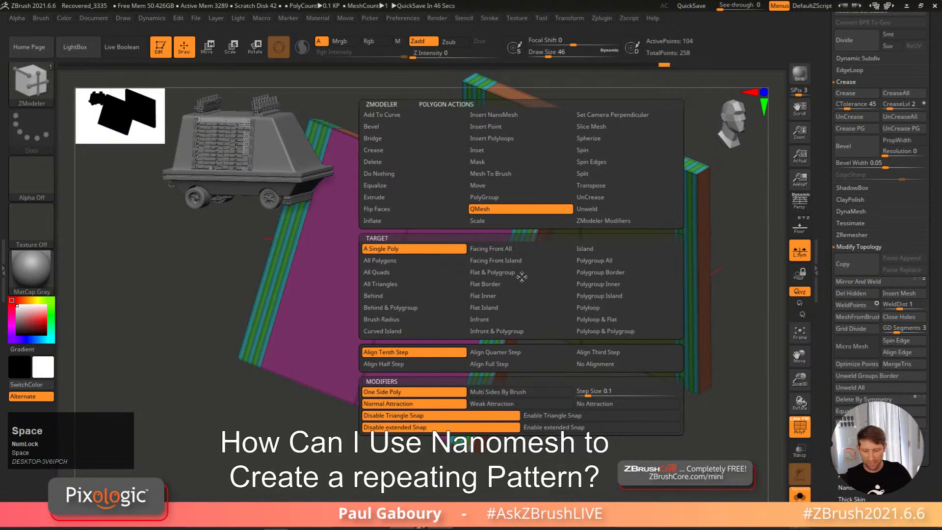
left_click(506, 307)
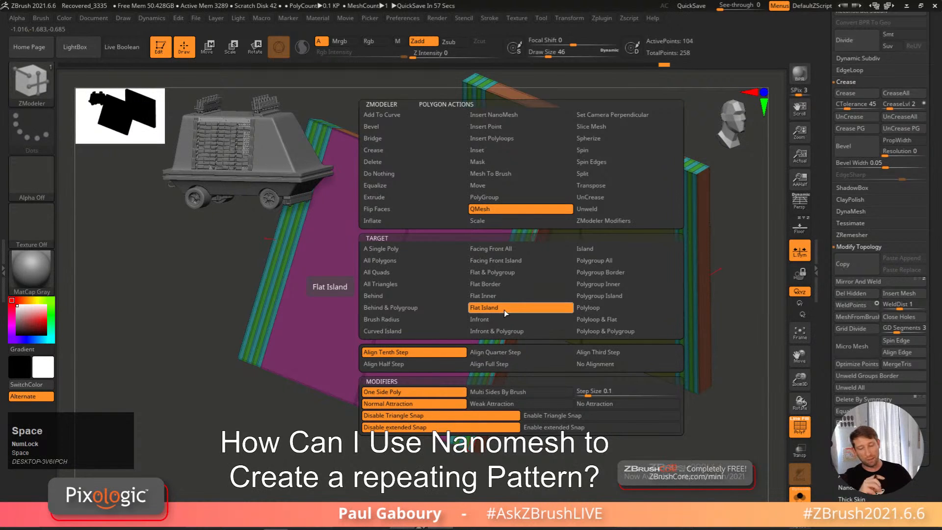
left_click_drag(501, 287, 496, 280)
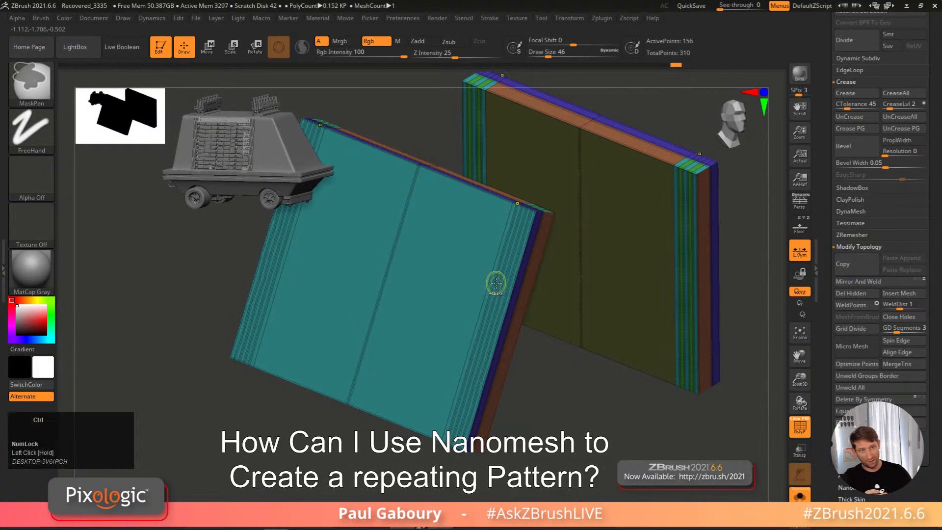
key("ctrl+z")
Step: Extrude the alternate stripes at both panel ends outward using QMesh with the Flat & Polygroup target
key("space")
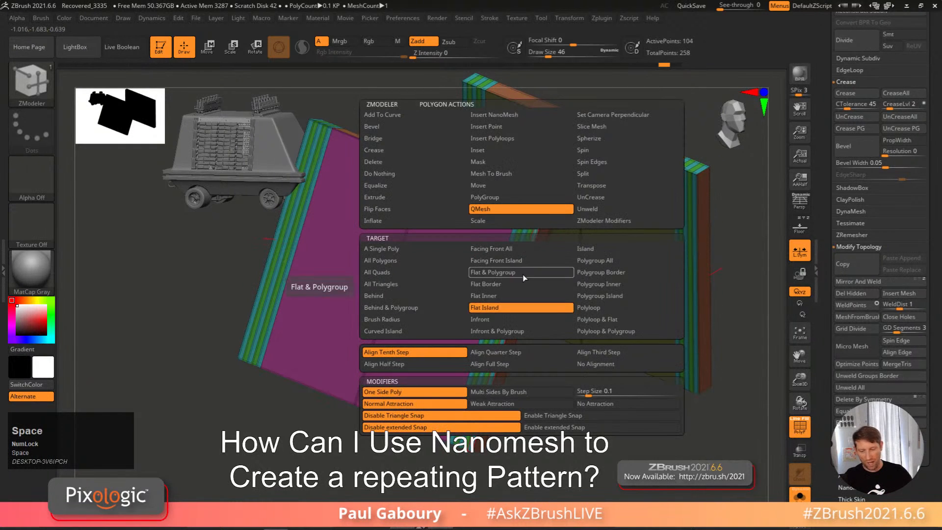
left_click(515, 272)
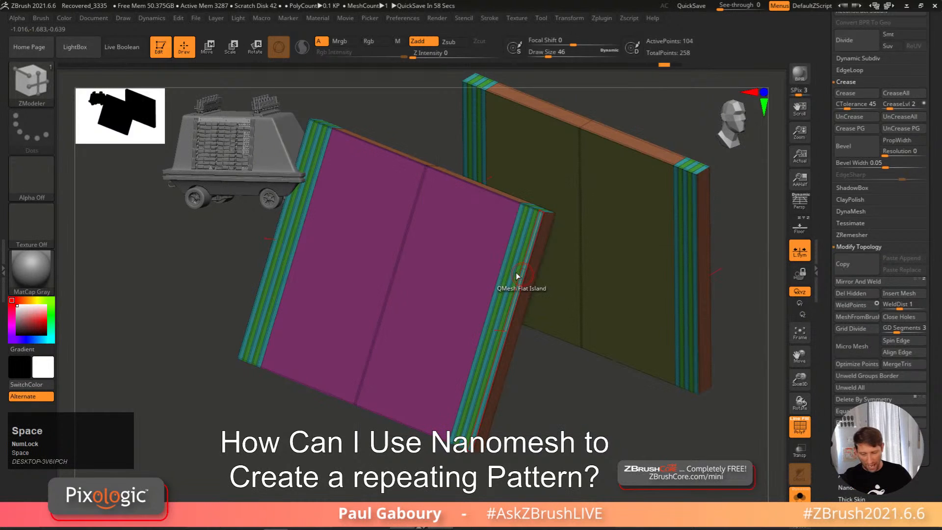
left_click_drag(517, 288, 507, 285)
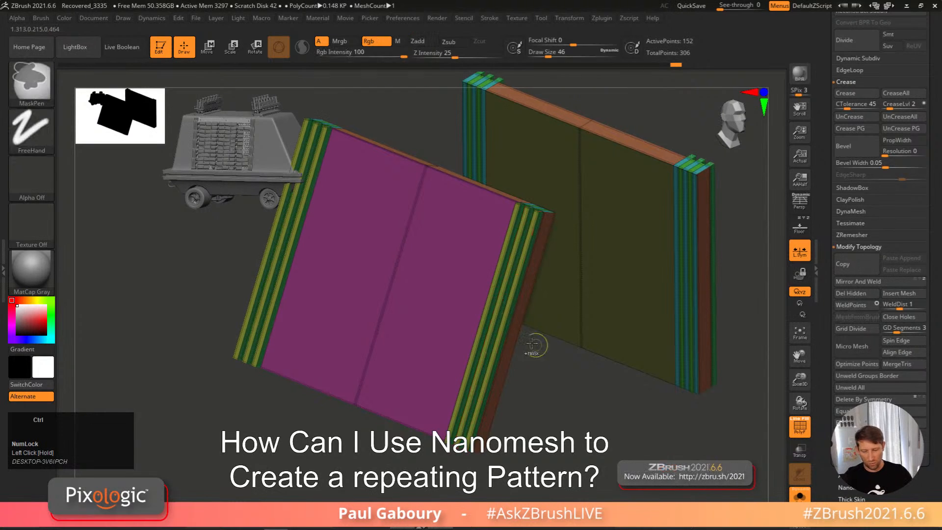
Step: Turn on the Dynamic Subdiv preview for the side panels and set SmoothSubdiv to 4
key("shift+f")
right_click_drag(558, 377, 500, 376, "ctrl")
right_click_drag(520, 234, 580, 379)
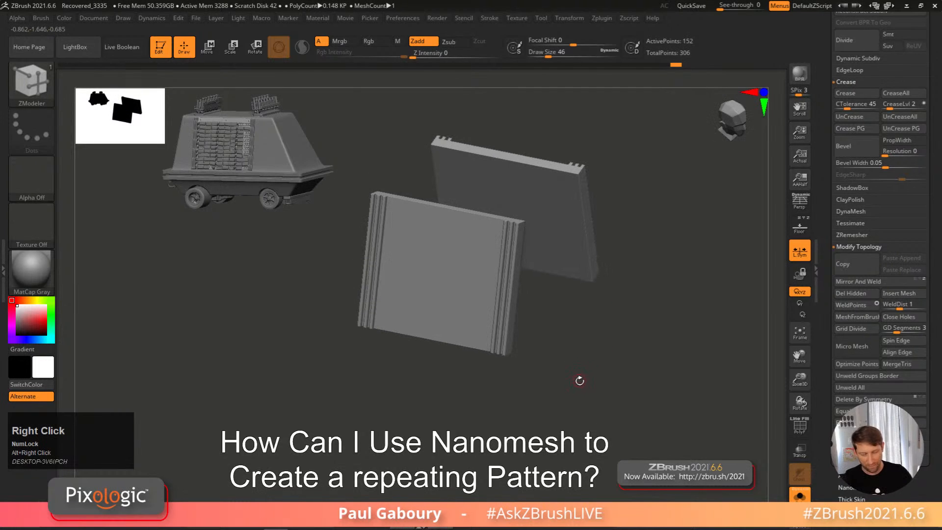
left_click_drag(894, 310, 894, 446)
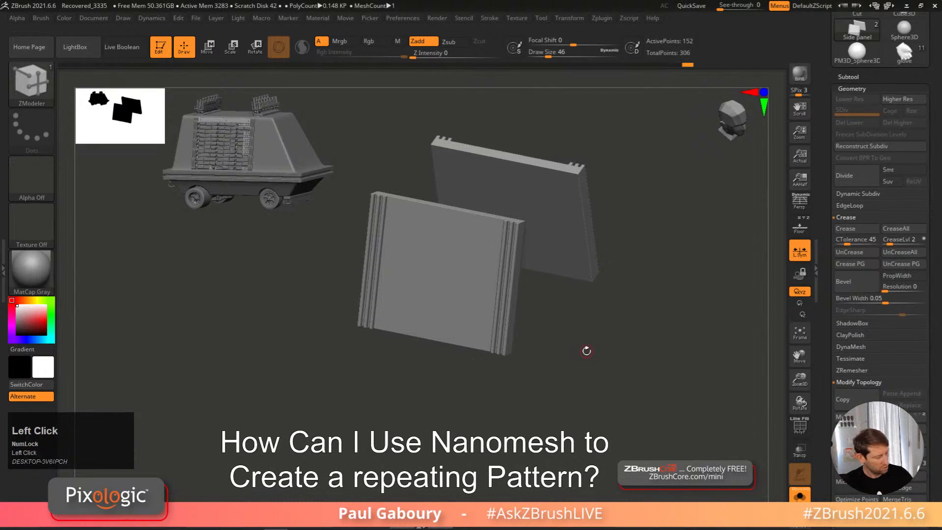
key("d")
right_click_drag(589, 341, 506, 353)
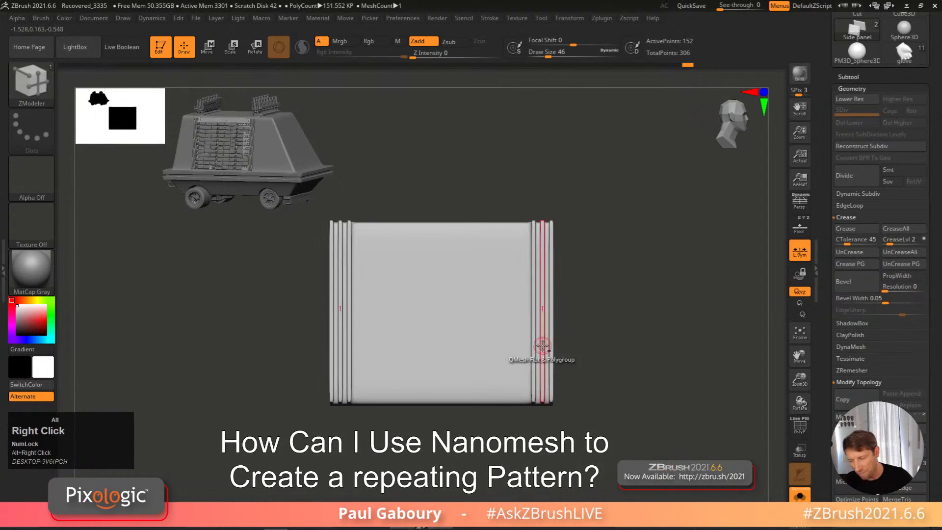
left_click(864, 193, "shift")
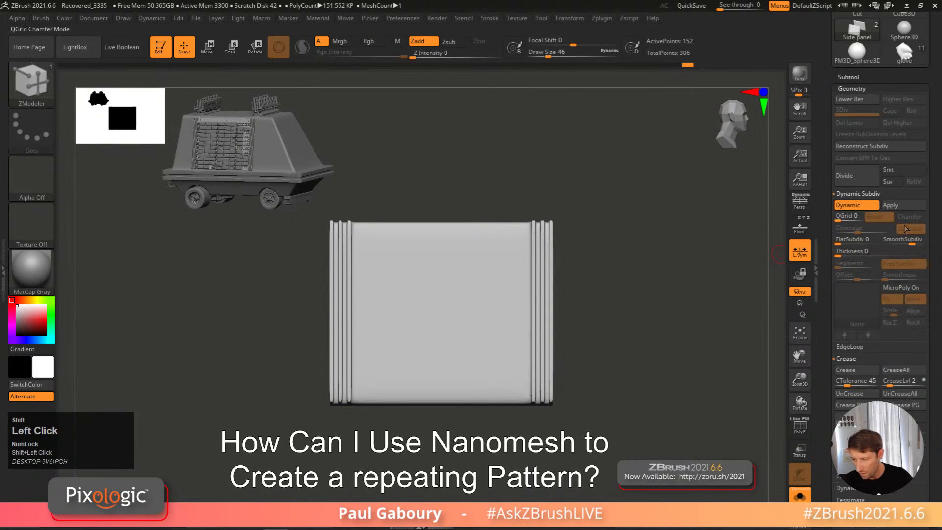
left_click(912, 242)
left_click_drag(912, 241, 899, 237)
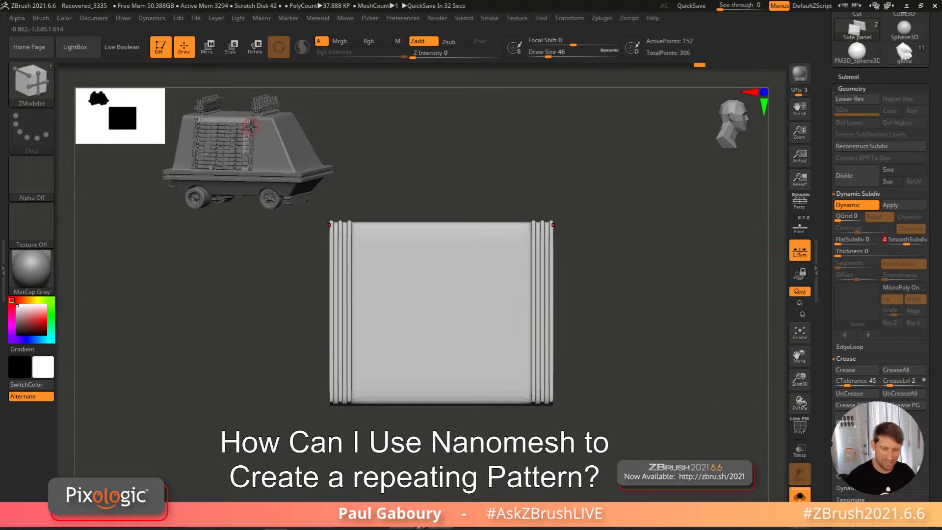
Step: Load Recovered_Tool to examine the finished panels' repeating pattern, and return to the Side panel tool
left_click_drag(822, 184, 829, 263)
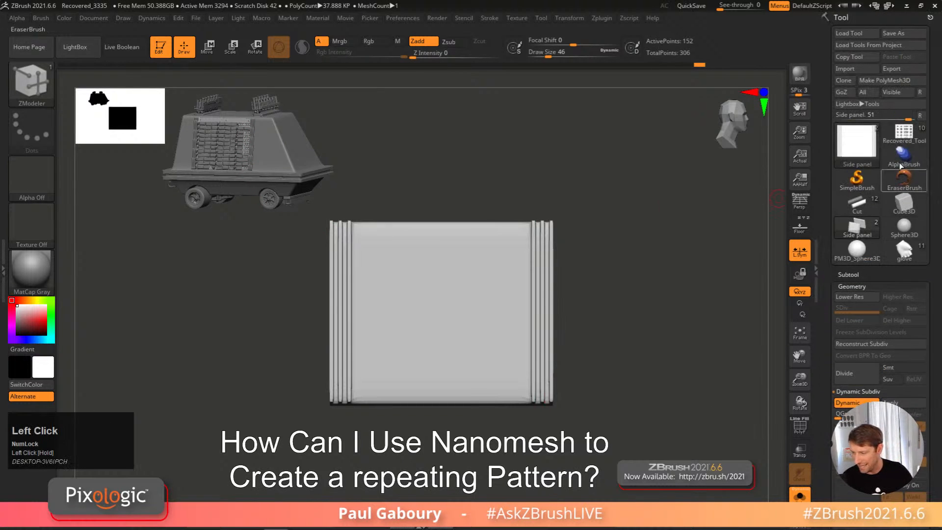
left_click(899, 141)
right_click_drag(601, 351, 490, 253)
right_click_drag(559, 352, 536, 416, "ctrl")
right_click_drag(536, 372, 520, 392, "ctrl")
right_click_drag(520, 393, 522, 349)
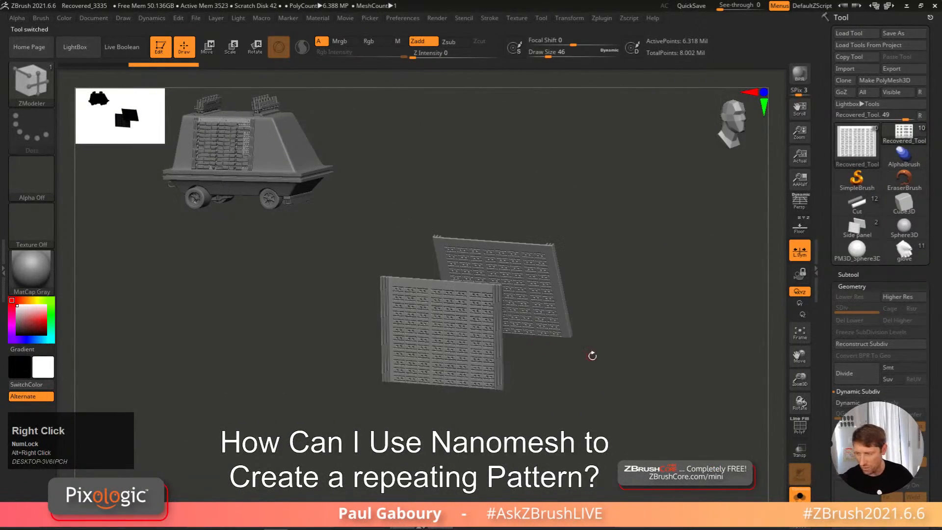
left_click(857, 227)
Step: Turn off the subdivision preview and delete the vertical edge loop through the middle of the side panels
mouse_move(495, 279)
right_mouse_down("ctrl")
mouse_move(477, 311)
mouse_move(531, 364)
mouse_move(534, 385)
mouse_move(546, 368)
right_mouse_up("ctrl")
key("shift+f")
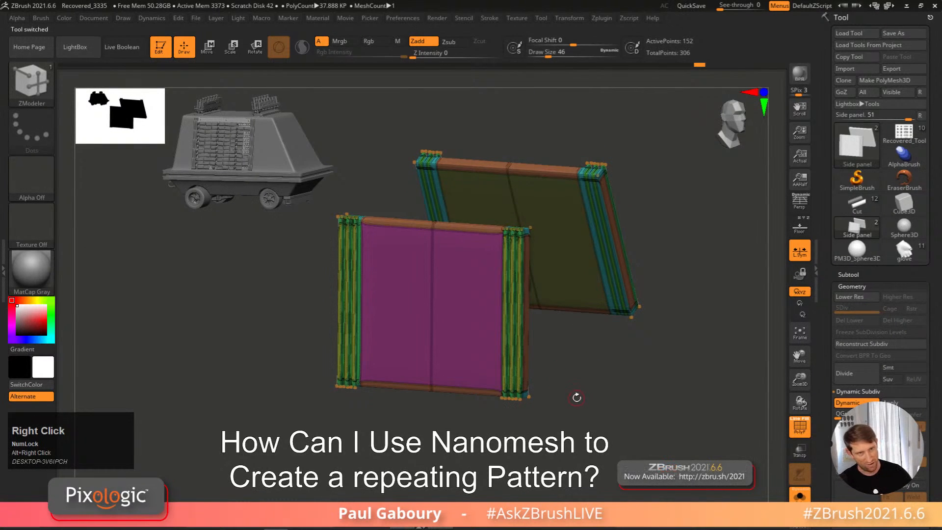
key("shift+d")
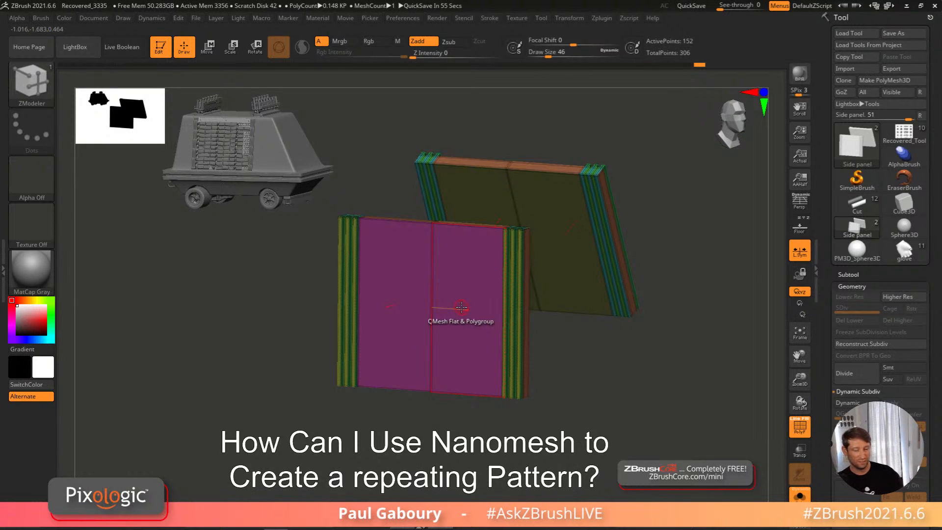
left_click(431, 312, "alt")
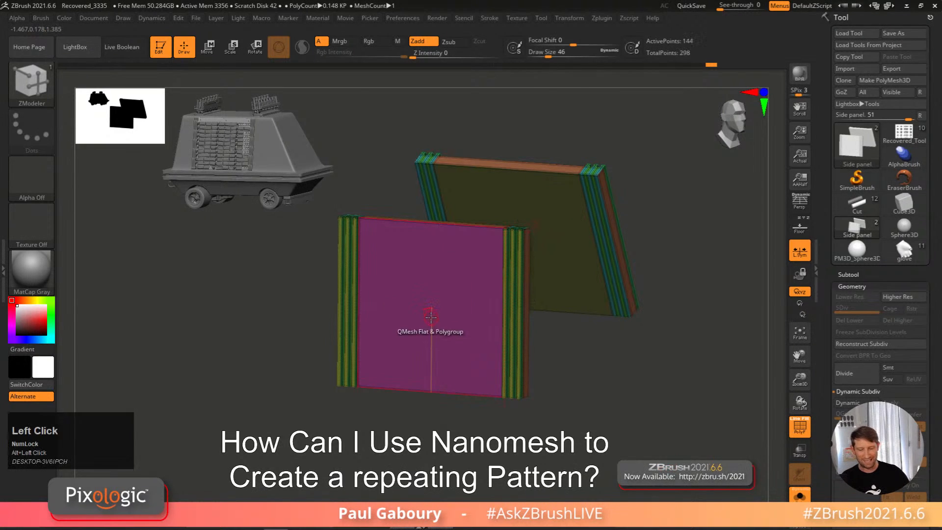
right_click_drag(664, 273, 689, 259)
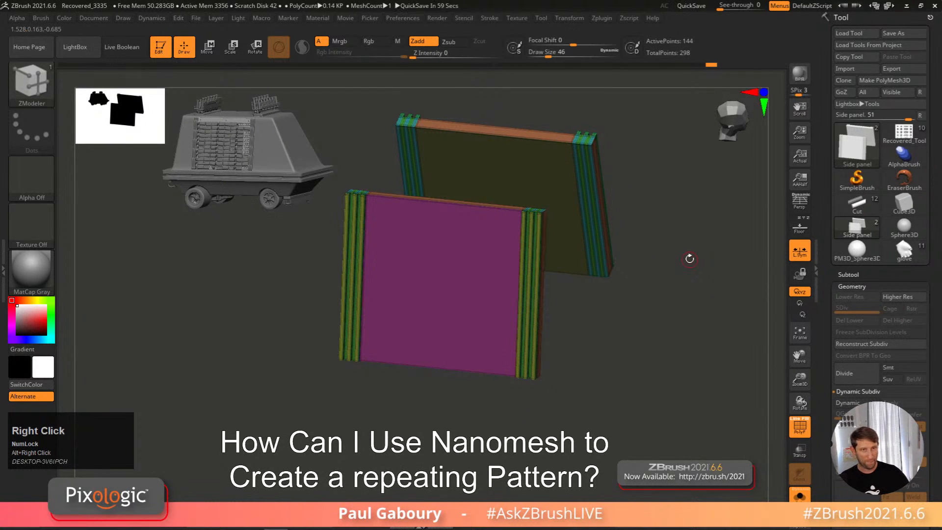
right_click_drag(690, 259, 638, 275)
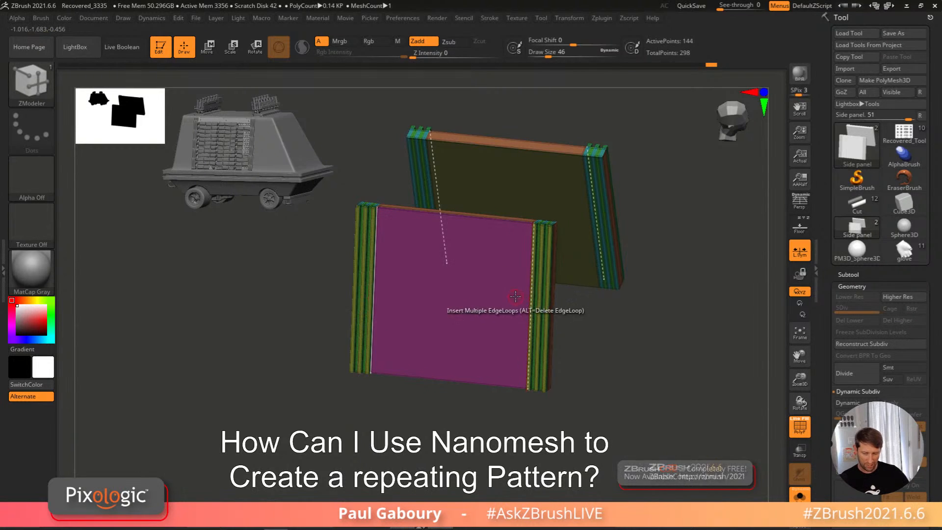
Step: Insert multiple vertical edge loops across the panels' centre section using Keep Polygroup and a Specified Resolution of 8
right_click_drag(520, 300, 466, 244)
key("space")
left_click(466, 221)
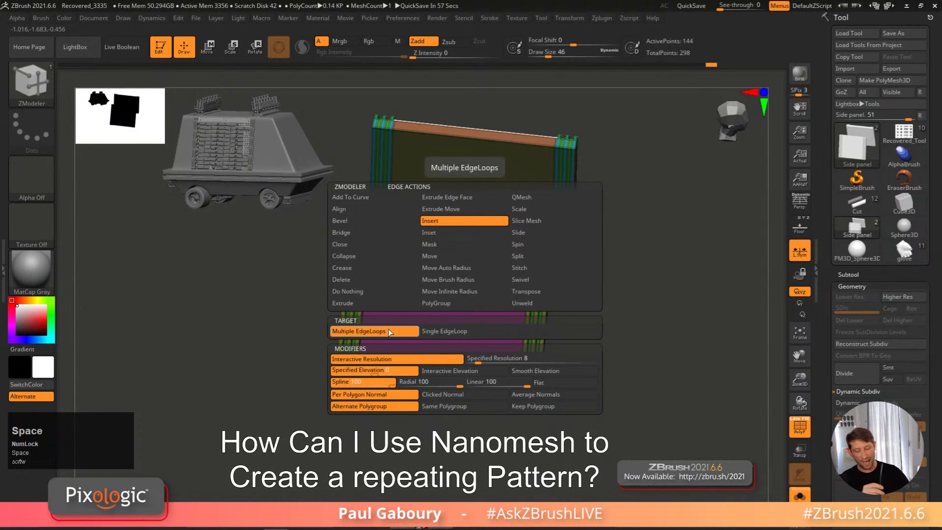
left_click(549, 406)
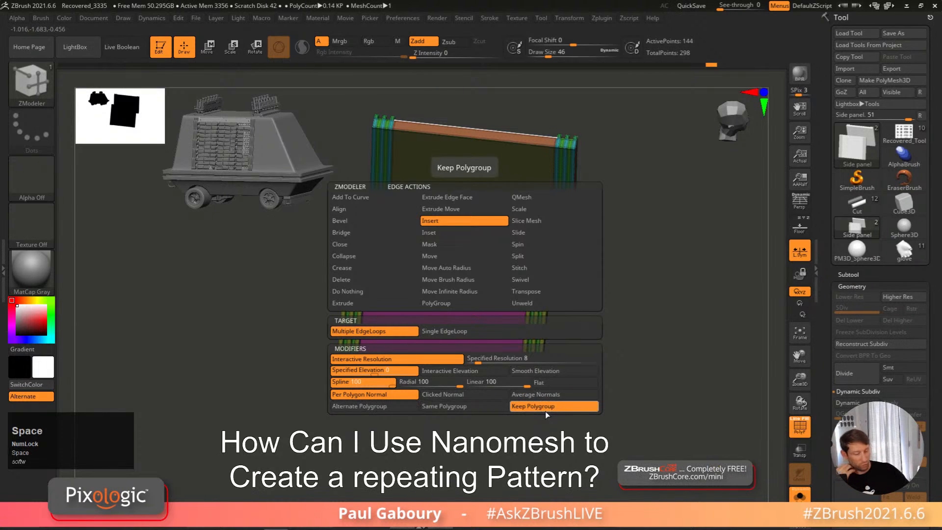
key("space")
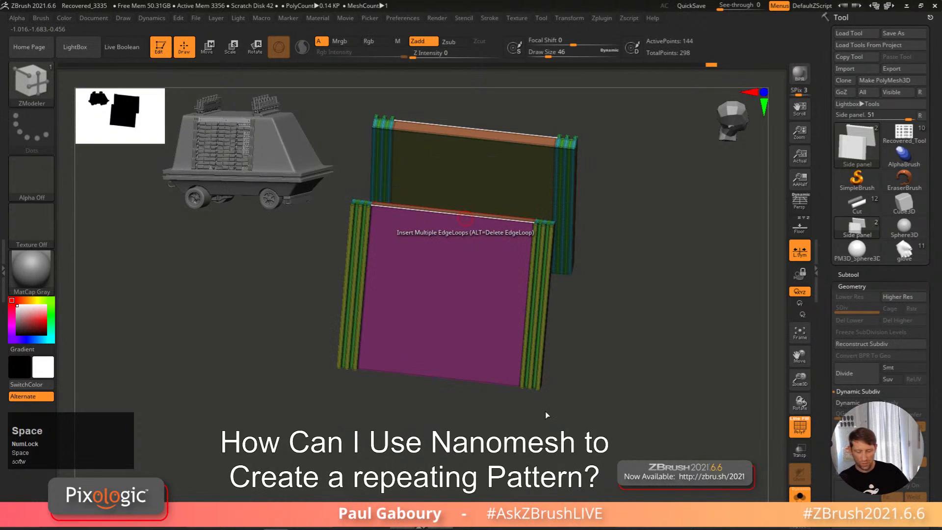
left_click_drag(444, 376, 448, 347)
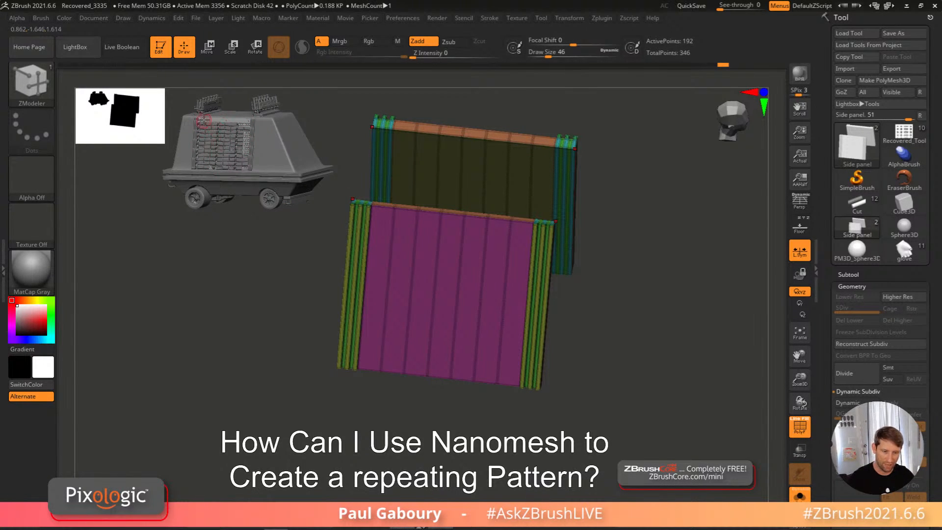
key("ctrl+z")
key("space")
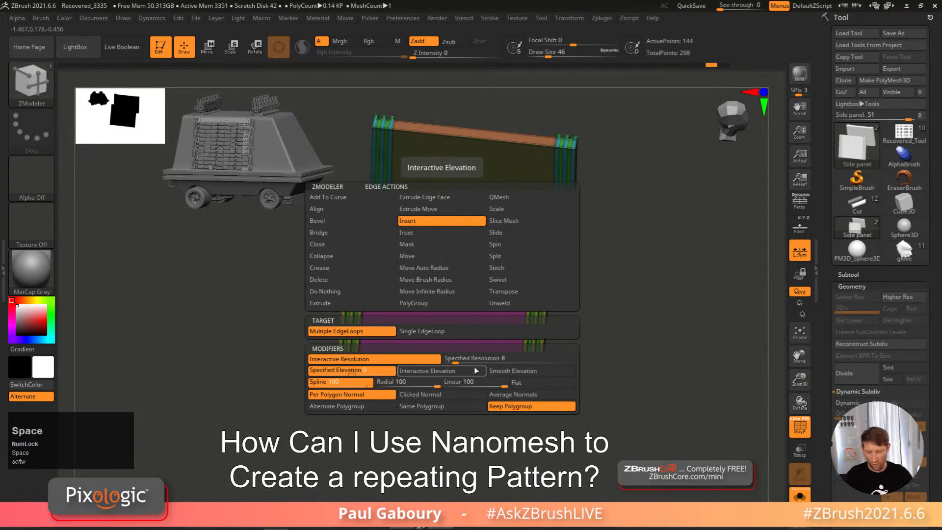
left_click(455, 360)
left_click(438, 377)
right_click_drag(478, 433, 477, 412)
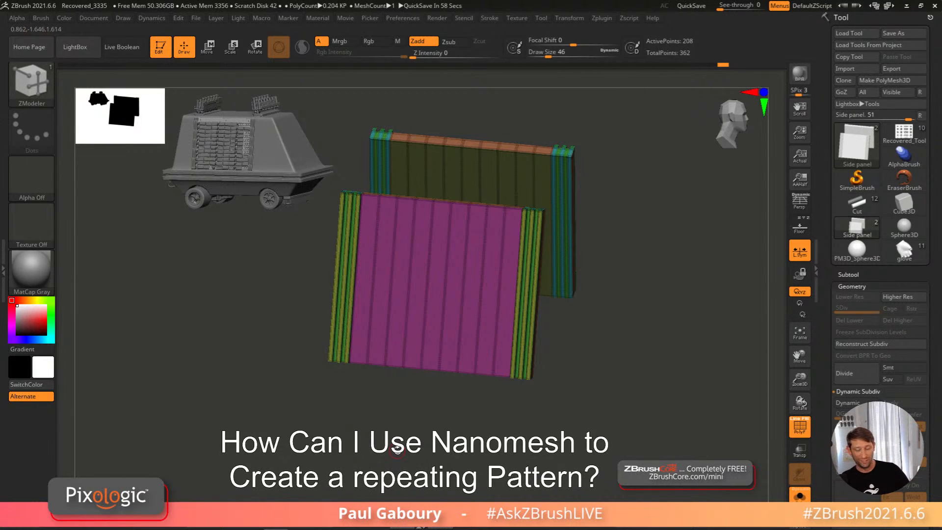
Step: Insert 12 evenly spaced horizontal edge loops across the full height of the side panels with Specified Resolution
key("space")
left_click(534, 357)
left_click_drag(516, 358, 517, 361)
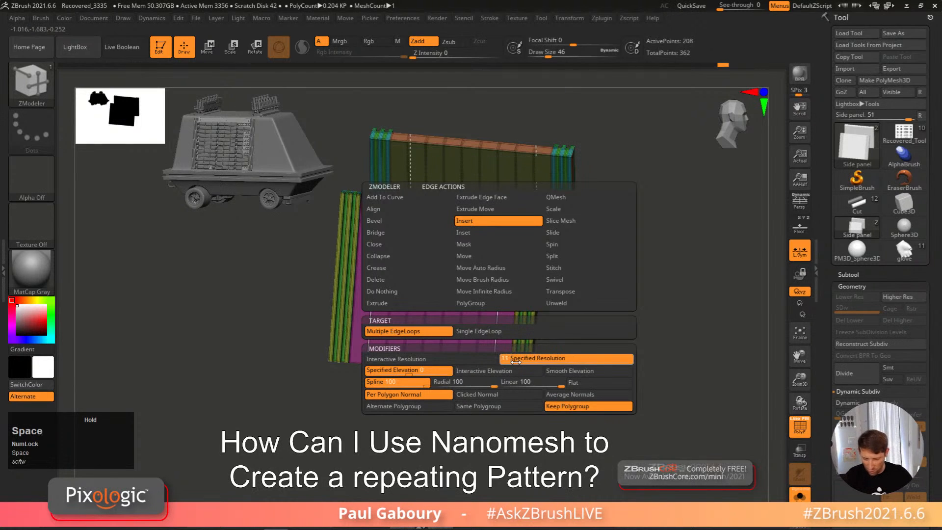
left_click(481, 308)
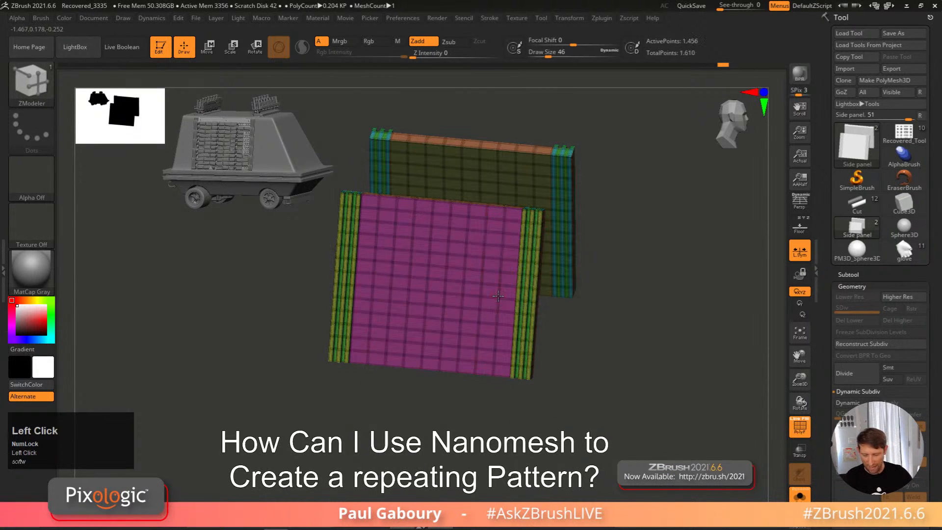
mouse_move(564, 391)
right_mouse_down("alt")
mouse_move(563, 371)
mouse_move(757, 367)
right_mouse_up("alt")
mouse_move(572, 368)
right_mouse_down("alt")
mouse_move(576, 380)
mouse_move(561, 380)
mouse_move(560, 398)
mouse_move(549, 390)
mouse_move(560, 375)
right_mouse_up("alt")
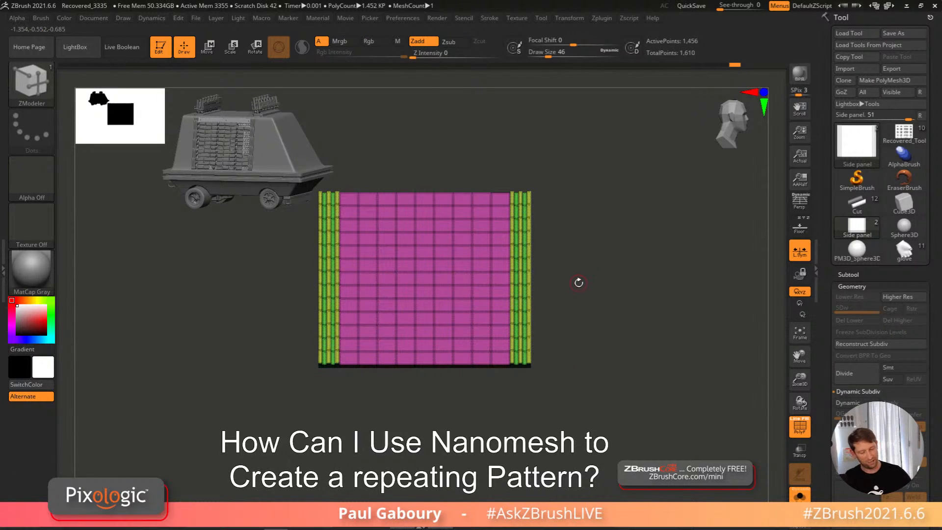
Step: Centre the gizmo between the side panels and scale them slightly wider along the vehicle's length
key("w")
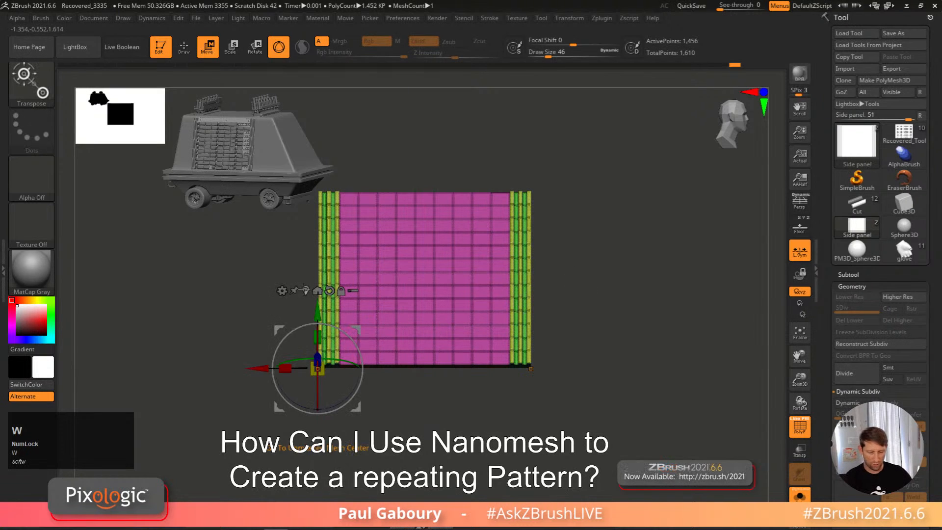
left_click(306, 291)
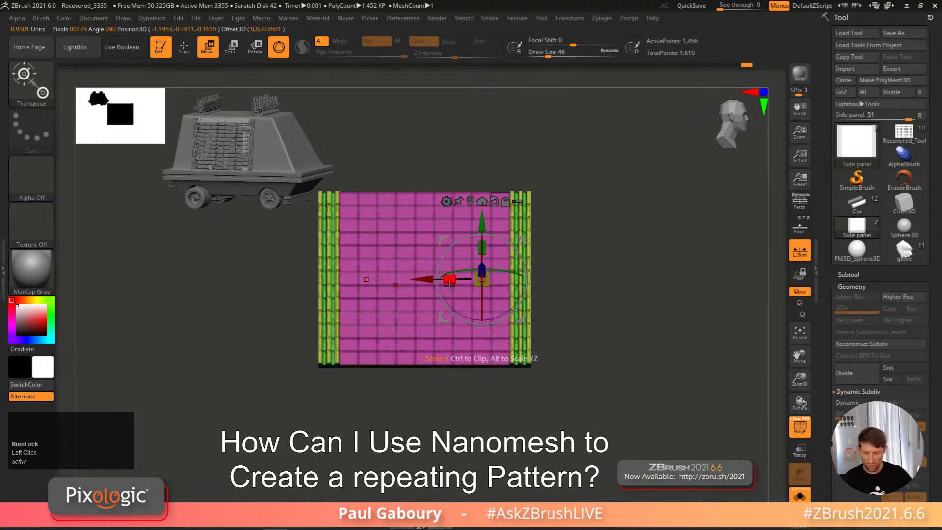
left_click(470, 201)
left_click(436, 202, "alt")
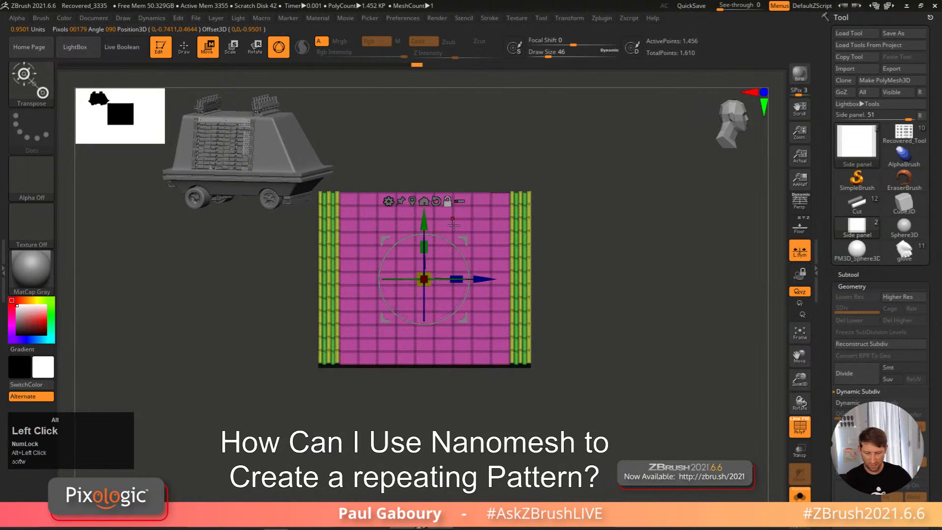
left_click_drag(459, 283, 486, 280)
mouse_move(602, 314)
right_mouse_down("ctrl")
mouse_move(603, 291)
mouse_move(585, 367)
mouse_move(609, 338)
right_mouse_up("ctrl")
key("q")
Step: Show the droid body with the panels' Dynamic Subdiv preview on and examine how the panels fit against it
left_click(798, 494)
mouse_move(586, 407)
right_mouse_down("ctrl")
mouse_move(574, 362)
mouse_move(594, 351)
mouse_move(593, 381)
mouse_move(574, 349)
right_mouse_up("ctrl")
key("d")
key("shift+f")
mouse_move(487, 307)
right_mouse_down("ctrl")
mouse_move(524, 376)
mouse_move(494, 417)
mouse_move(513, 288)
mouse_move(513, 356)
mouse_move(524, 351)
mouse_move(515, 331)
mouse_move(515, 375)
mouse_move(493, 369)
right_mouse_up("ctrl")
key("shift+f")
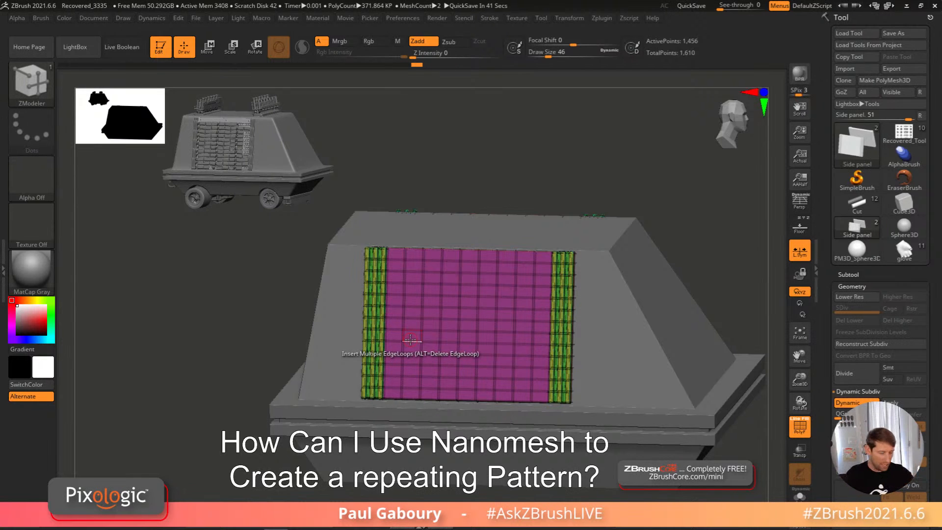
key("w")
right_click_drag(410, 339, 583, 402)
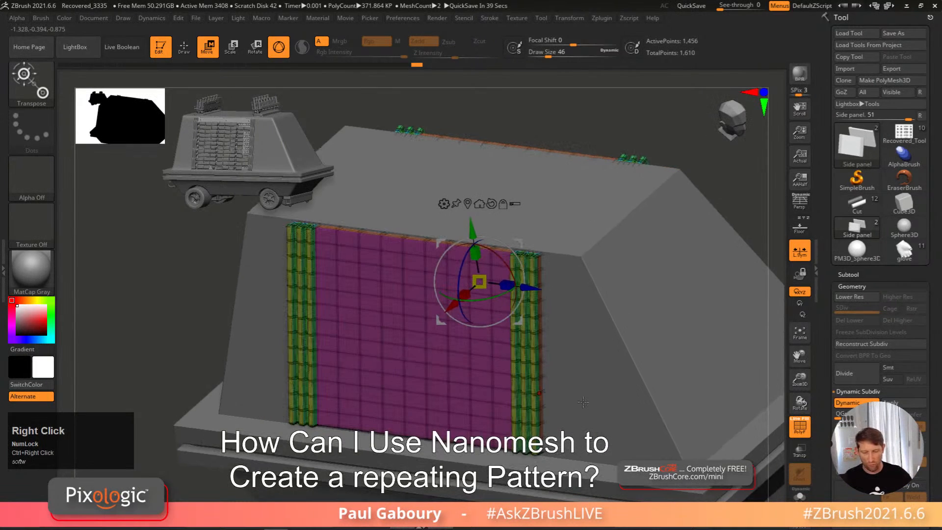
Step: Isolate the side panels and remove one of the two mirrored panels with Delete By Symmetry
left_click(799, 493)
right_click_drag(687, 344, 586, 353, "shift")
right_click_drag(492, 330, 540, 400, "alt")
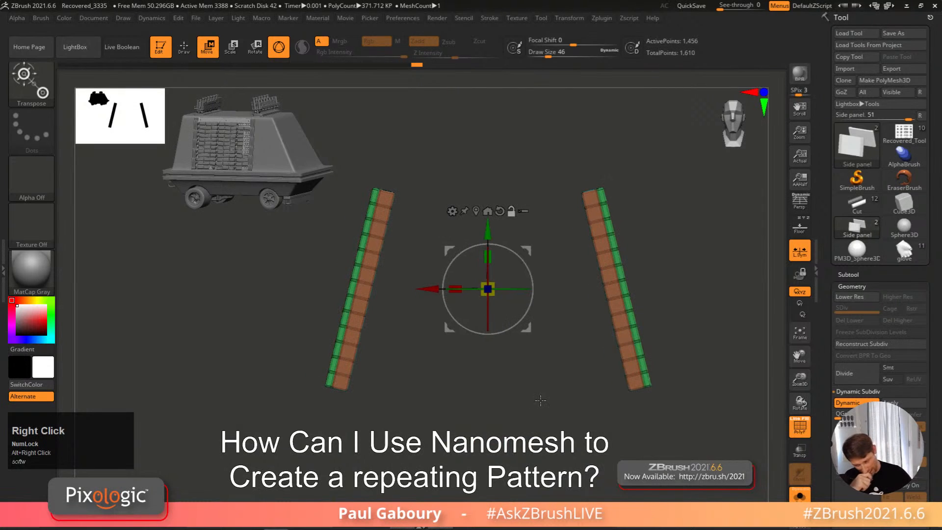
left_click_drag(931, 403, 929, 280)
left_click(887, 352)
Step: Align the gizmo to the remaining panel's front face and apply the Deformer to the panel
right_click_drag(484, 366, 470, 407, "alt")
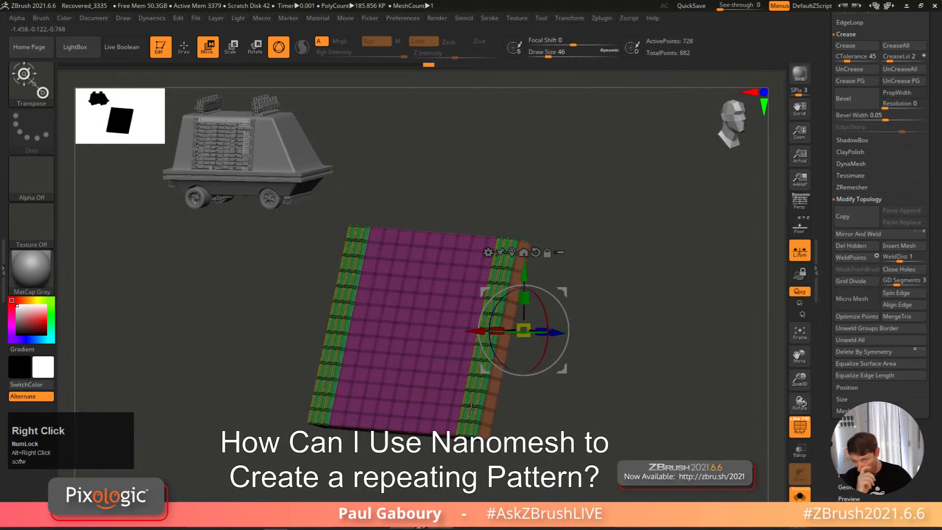
left_click(400, 369, "alt")
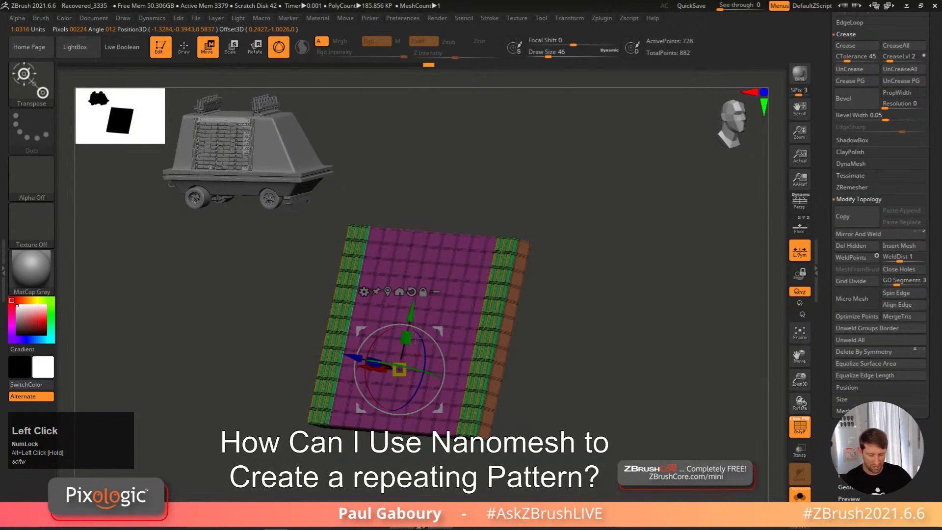
right_click_drag(407, 375, 388, 421)
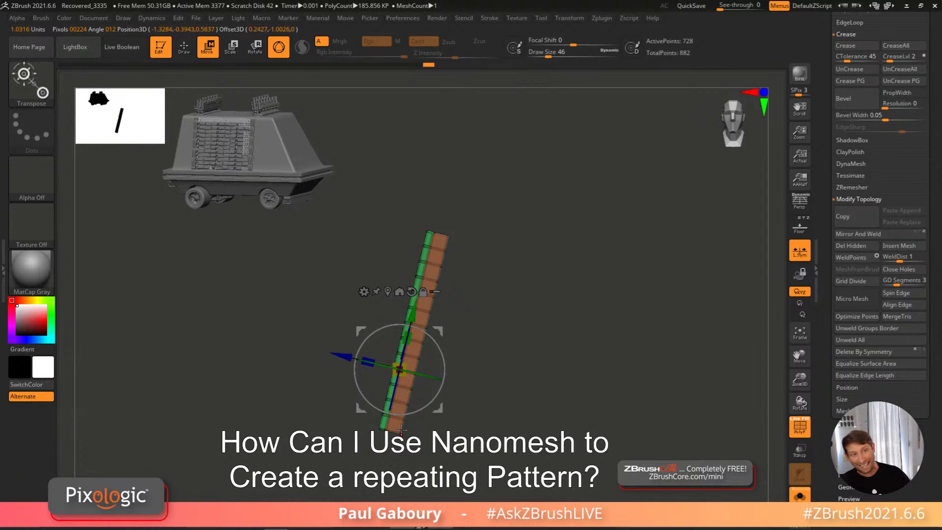
left_click(363, 291)
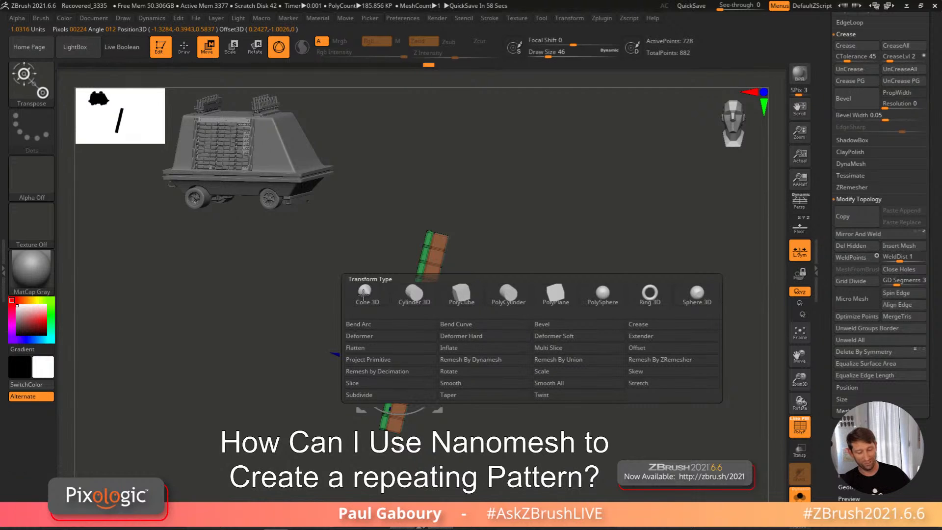
left_click(395, 336)
Step: Adjust the Deformer cage's resolution and select the control points along the panel's upper edge
right_click_drag(423, 400, 447, 295)
left_click_drag(536, 148, 557, 86)
right_click_drag(564, 273, 580, 286)
left_click_drag(548, 236, 547, 239)
right_click_drag(589, 275, 643, 279)
left_click_drag(676, 266, 254, 159, "ctrl")
right_click_drag(663, 320, 634, 308)
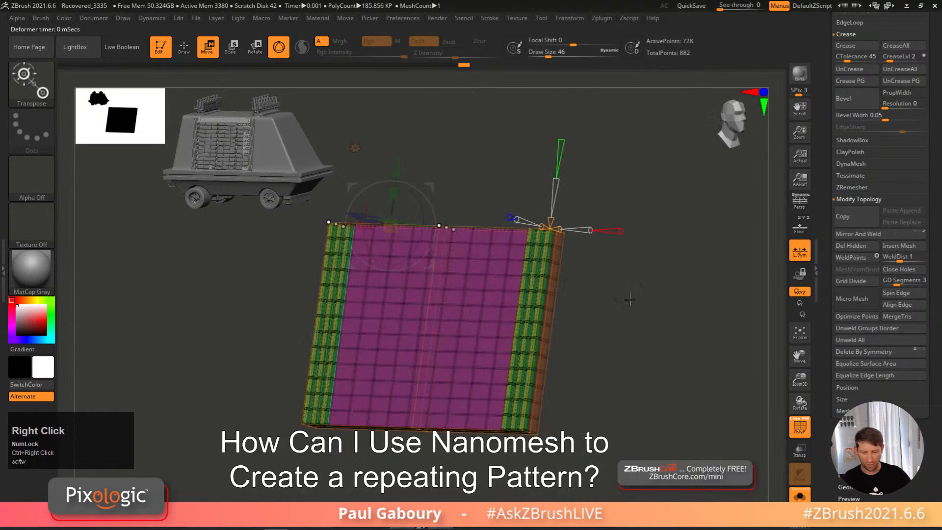
Step: Move the panel's upper control points vertically to line up with the top of the droid body, with the body shown for reference
mouse_move(396, 165)
left_mouse_down()
mouse_move(394, 186)
mouse_move(395, 178)
left_mouse_up()
mouse_move(616, 347)
right_mouse_down()
mouse_move(592, 343)
mouse_move(599, 330)
mouse_move(602, 345)
right_mouse_up()
left_click(800, 494)
left_click_drag(370, 199, 371, 168)
right_click_drag(590, 362, 609, 387, "shift")
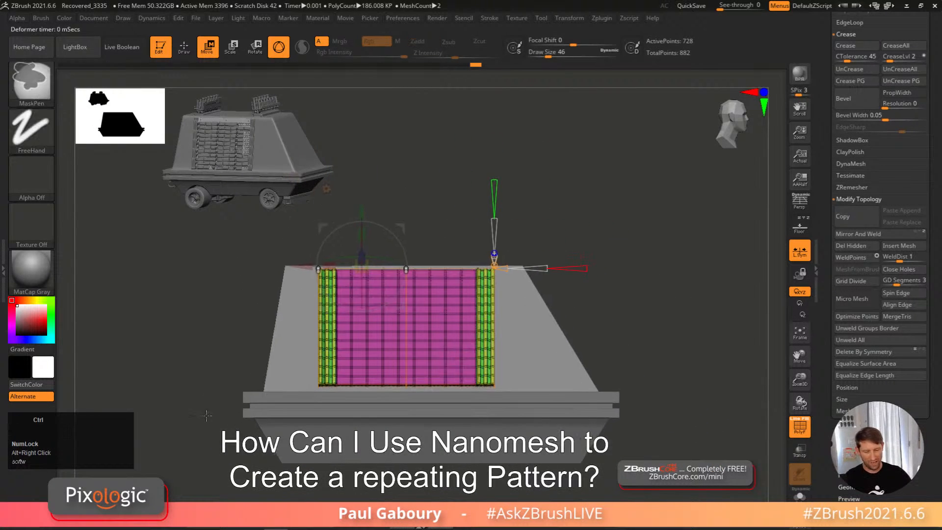
Step: Select the control points at one vertical end of the panel, adjust that end's horizontal position, and finish the deformation
left_click_drag(168, 422, 344, 195, "ctrl")
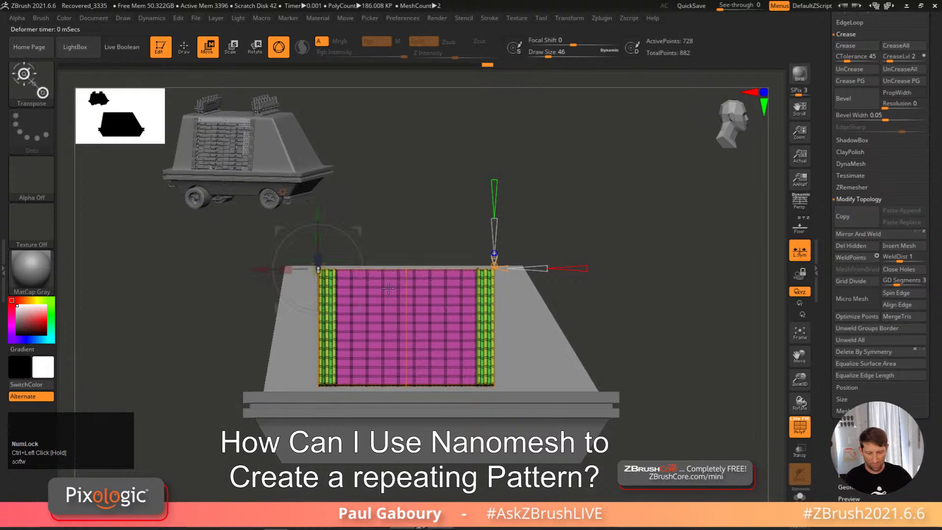
left_click_drag(259, 267, 253, 269)
left_click_drag(250, 270, 261, 274)
right_click_drag(682, 324, 597, 324)
key("q")
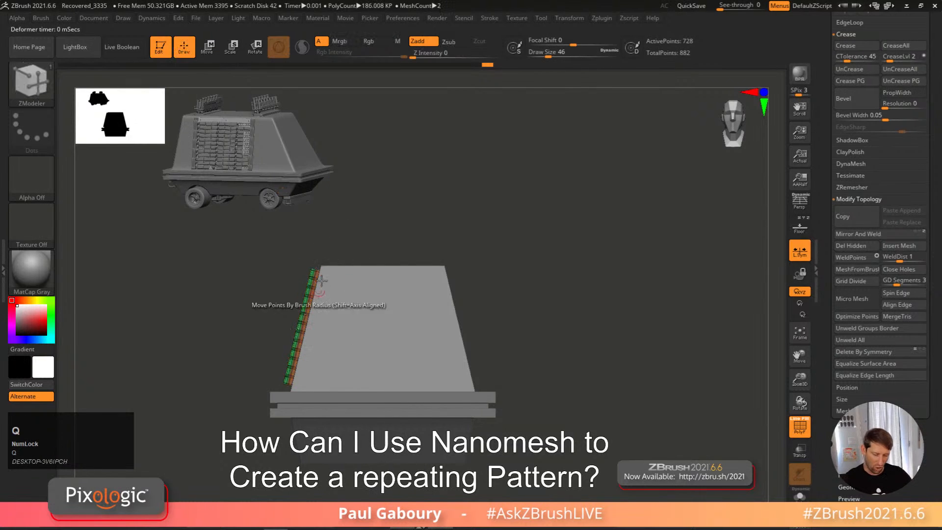
Step: Select the Deformer control points along the panel's upper edge, nudge them slightly vertically, and leave the Deformer
mouse_move(605, 330)
right_mouse_down()
mouse_move(612, 339)
mouse_move(637, 326)
mouse_move(616, 322)
right_mouse_up()
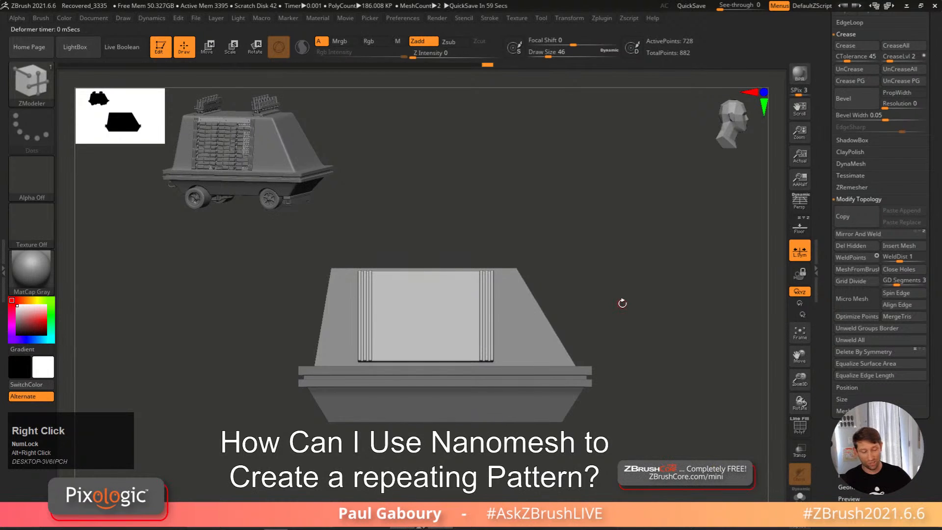
key("w")
right_click_drag(634, 314, 648, 319)
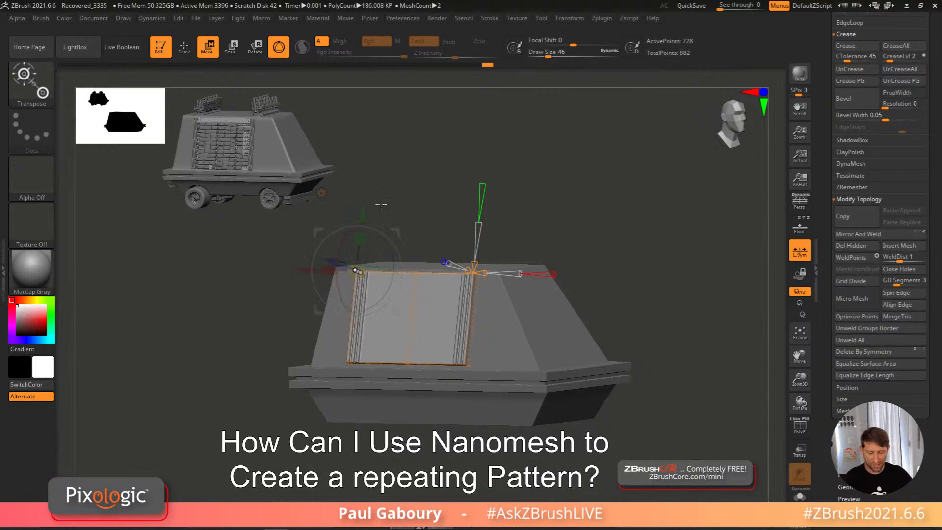
left_click_drag(334, 235, 426, 290, "ctrl")
left_click(408, 173, "ctrl")
left_click_drag(391, 213, 391, 211)
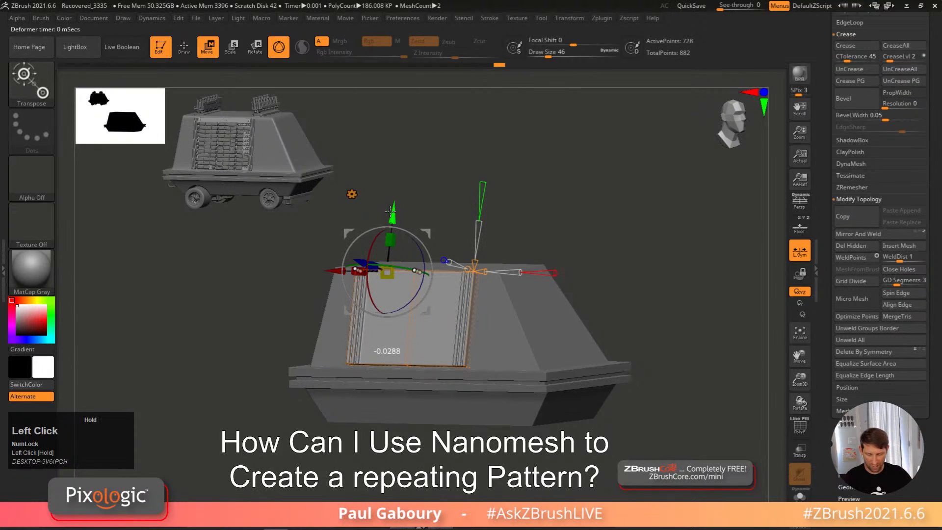
mouse_move(441, 218)
right_mouse_down()
mouse_move(499, 227)
mouse_move(637, 309)
right_mouse_up()
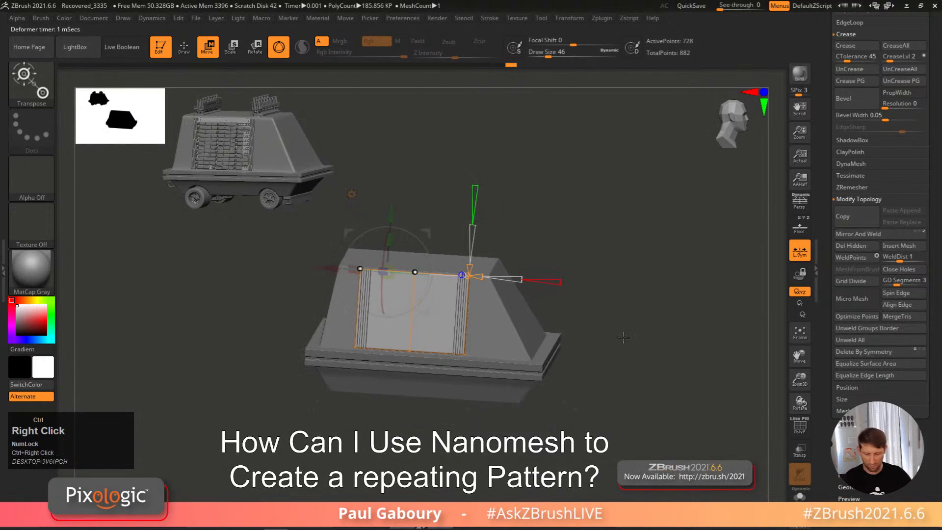
key("shift+f")
key("q")
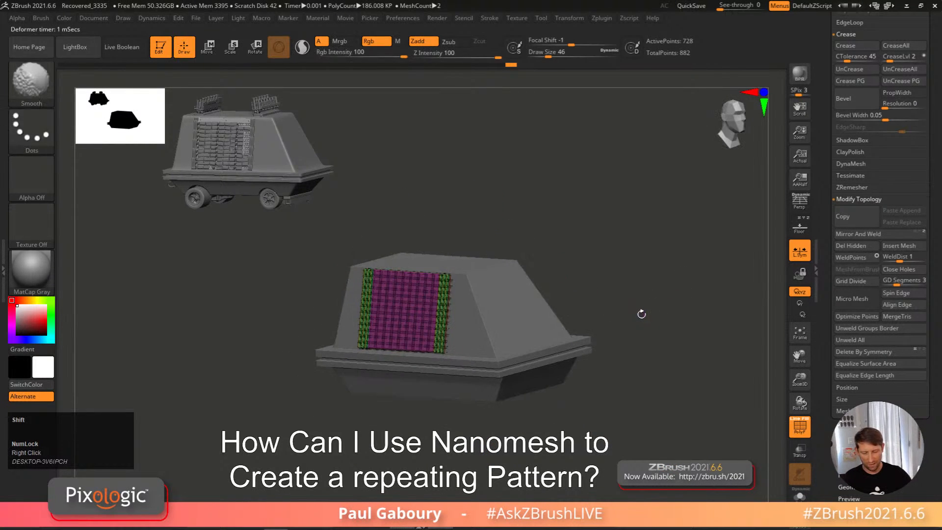
Step: Turn off local symmetry and mirror and weld the side panel across the X axis to the droid body's opposite side
key("shift+f")
right_click_drag(639, 320, 498, 403, "ctrl")
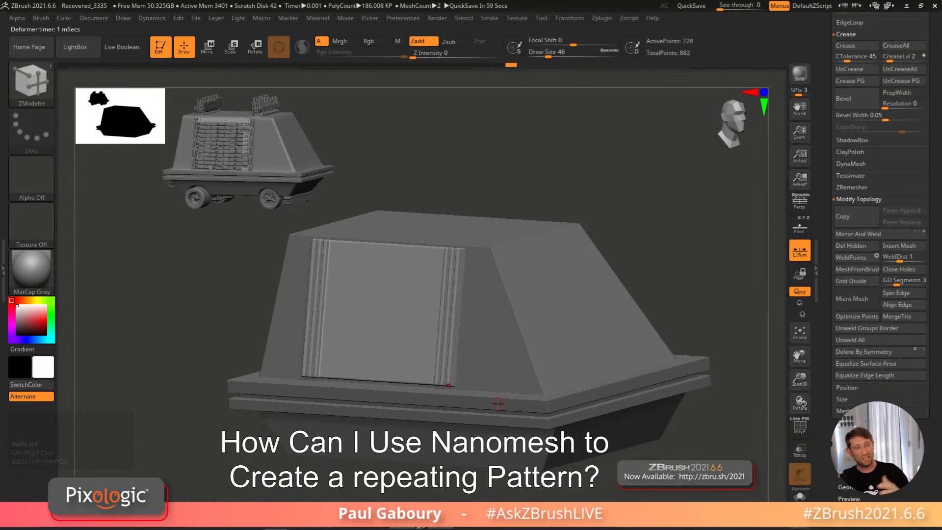
key("shift+f")
right_click_drag(497, 403, 456, 349)
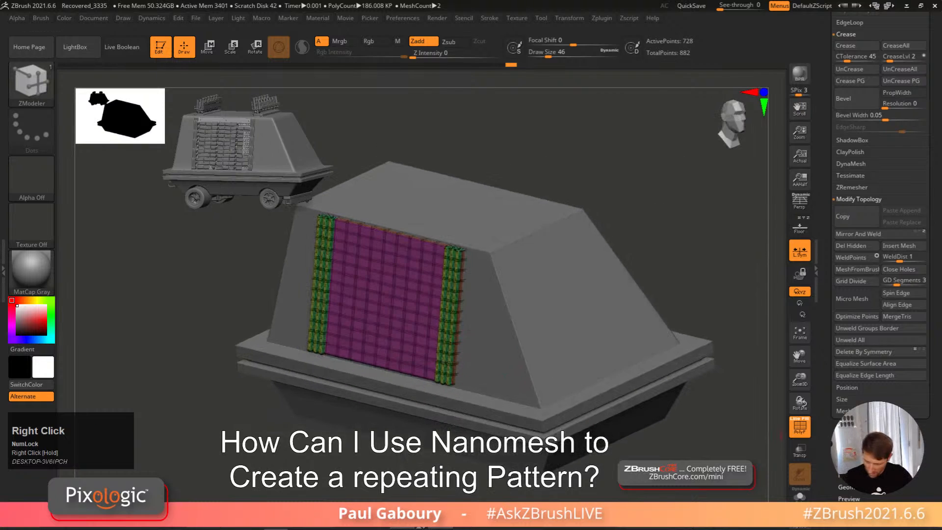
left_click(800, 251)
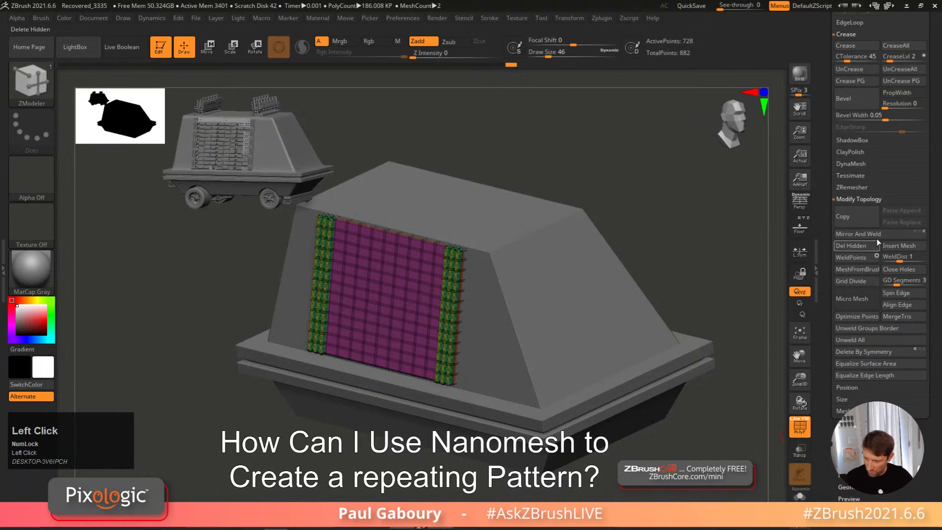
left_click(917, 235)
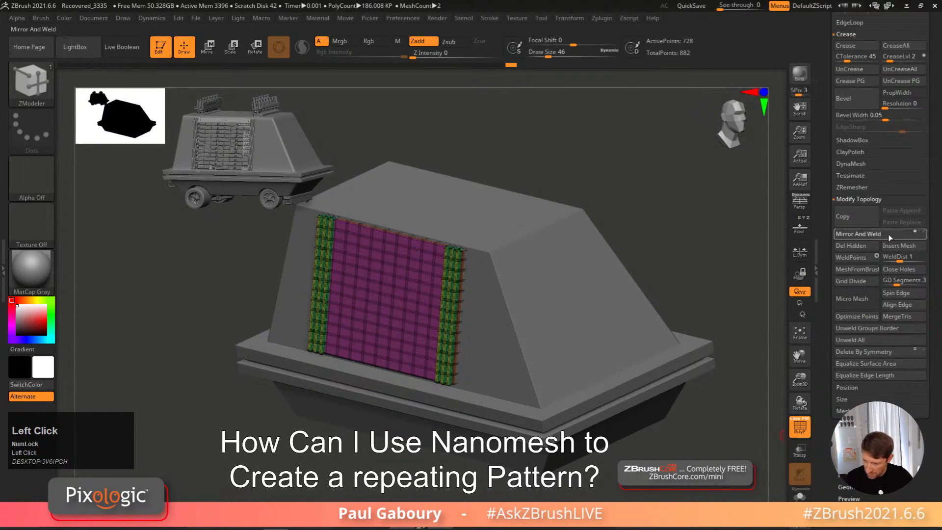
right_click_drag(693, 344, 711, 345)
Step: With symmetry on, set the ZModeler polygon action to PolyGroup with Flat Island as target and give the panels' large outer faces a new polygroup
mouse_move(448, 292)
right_mouse_down()
mouse_move(434, 318)
mouse_move(458, 308)
mouse_move(442, 282)
right_mouse_up()
key("x")
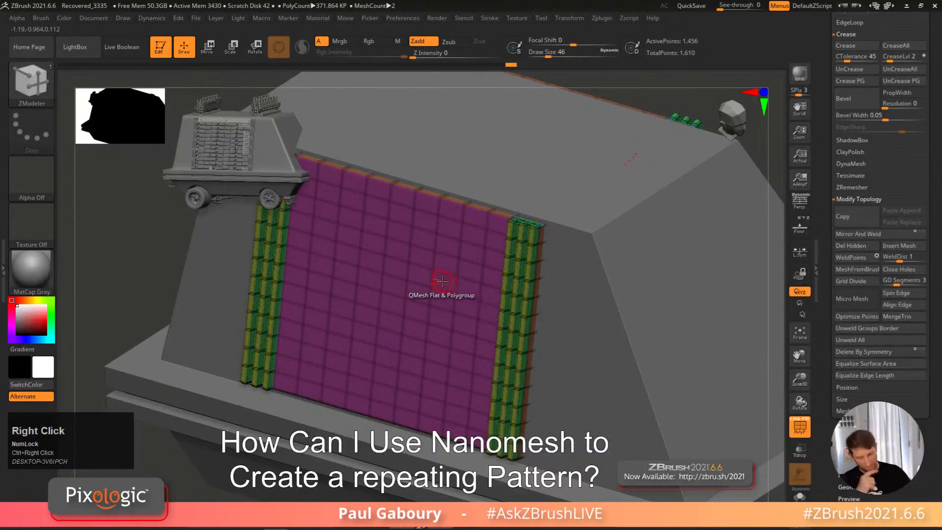
key("space")
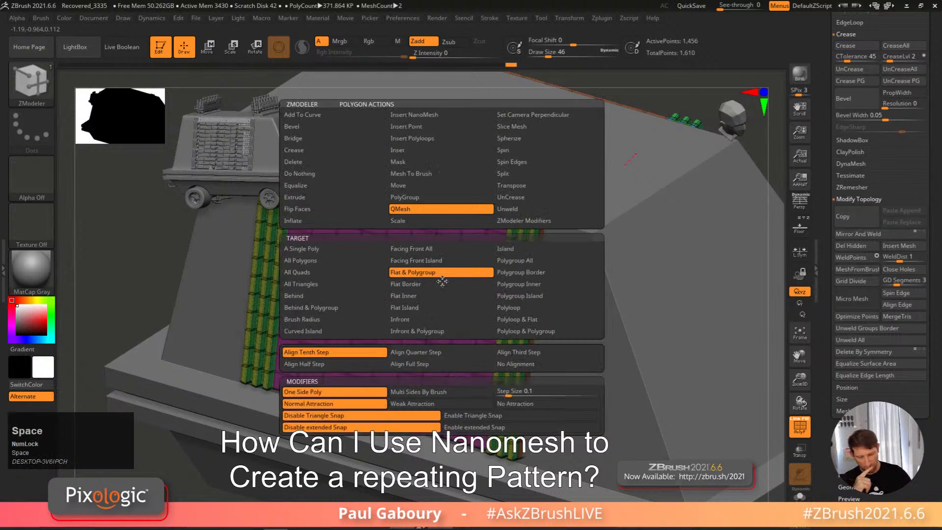
left_click(420, 199)
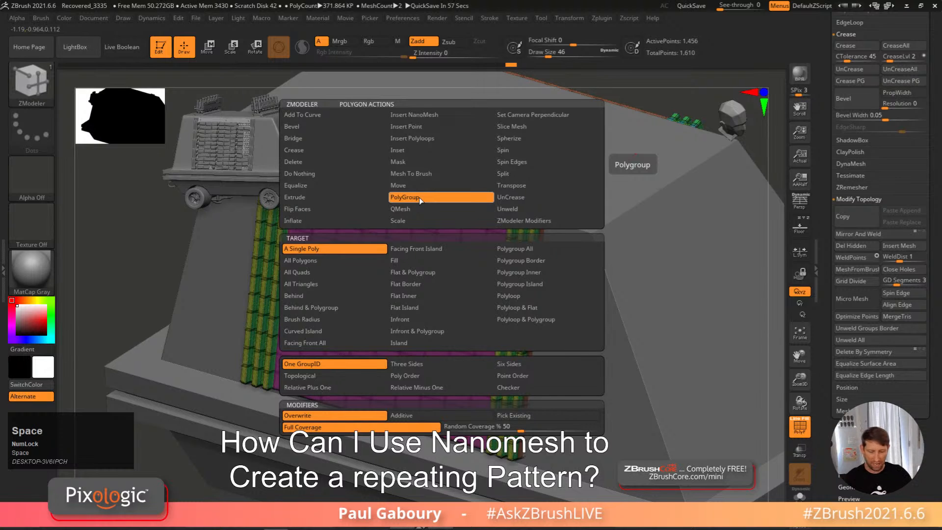
left_click(430, 307)
left_click(436, 316)
left_click(439, 319)
left_click(440, 319, "alt")
left_click(441, 319)
left_click(440, 320)
left_click(440, 319)
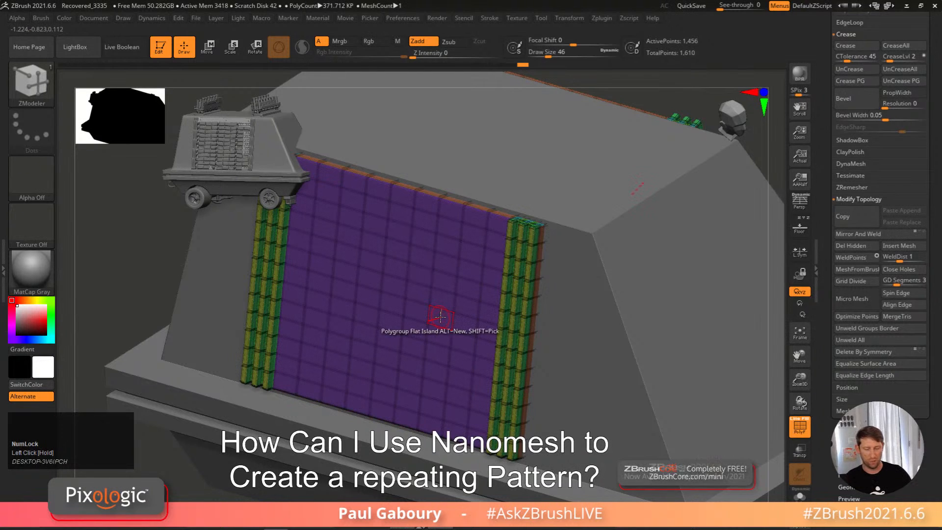
Step: Isolate the panel's large outer-face polygroup to check it, and restore the full panel with its polyframe shown
mouse_move(500, 299)
right_mouse_down("ctrl+alt")
mouse_move(422, 270)
mouse_move(487, 278)
mouse_move(675, 247)
right_mouse_up("ctrl+alt")
left_click(438, 277, "ctrl+shift")
left_click(659, 243, "ctrl+shift")
key("shift+f")
key("shift+f")
right_click_drag(551, 286, 572, 299, "ctrl")
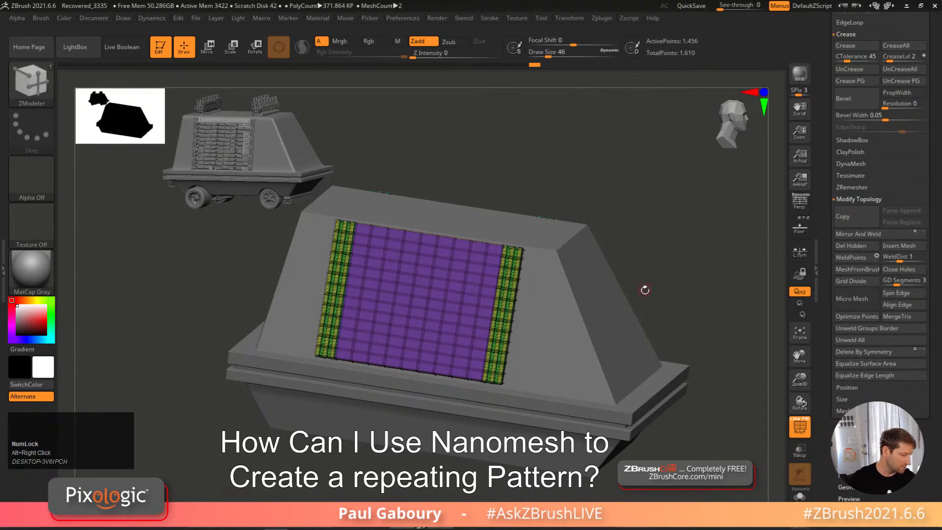
Step: Turn on Dynamic Subdivision for the droid body, reselect the side panel, and view the result without polyframe
key("Up")
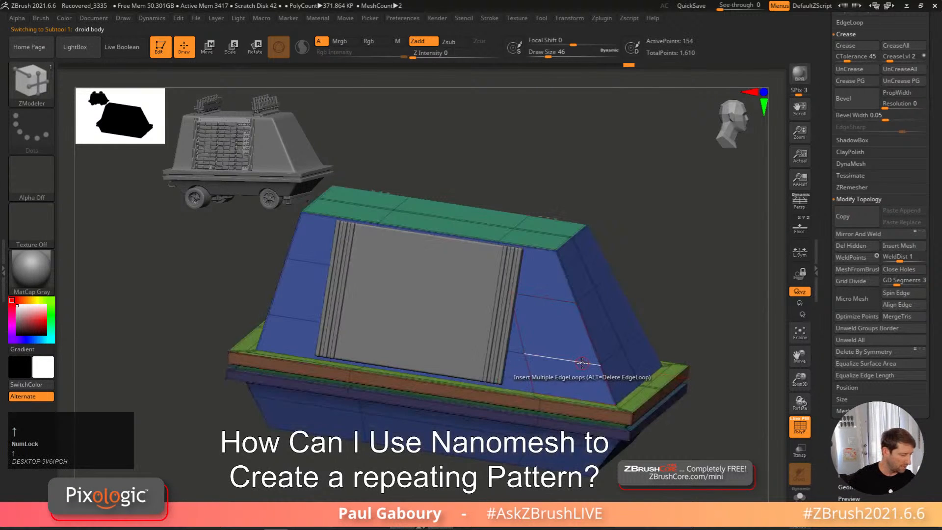
key("Down")
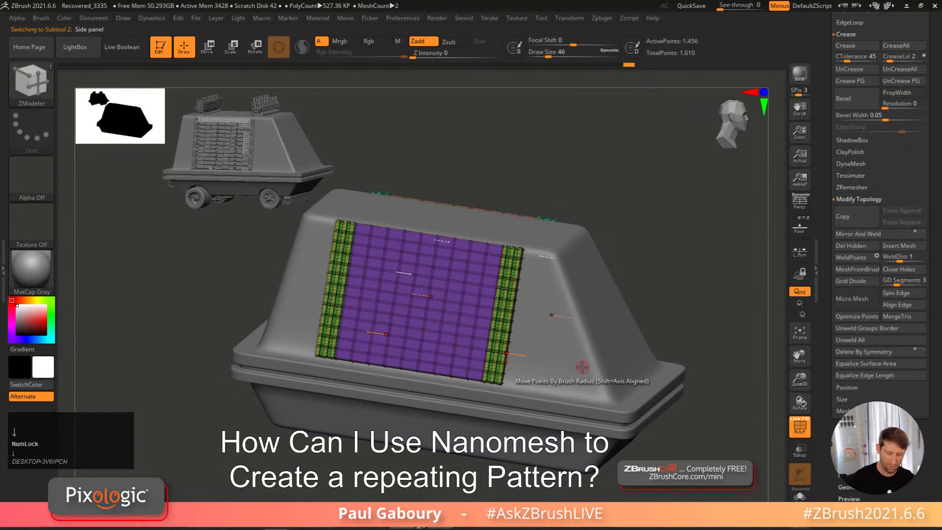
key("d")
key("shift")
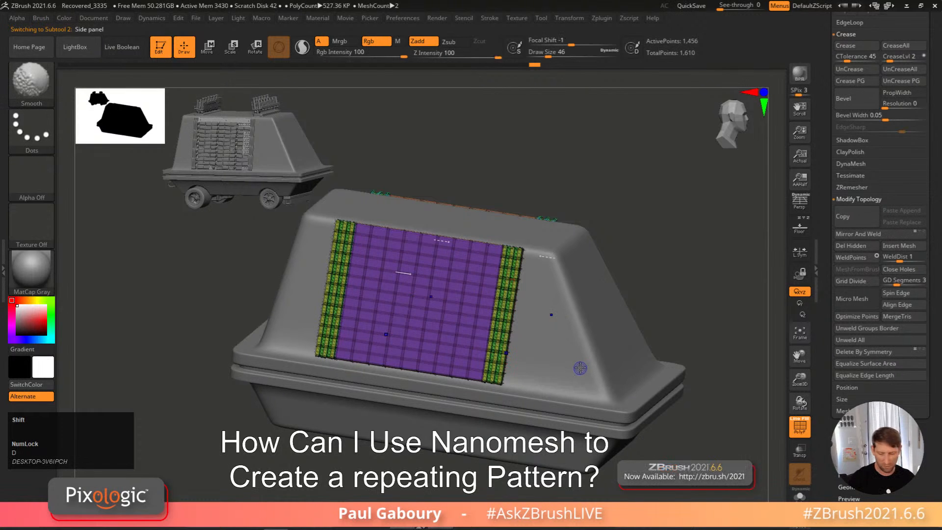
key("shift+f")
mouse_move(650, 369)
right_mouse_down("alt")
mouse_move(626, 362)
mouse_move(657, 371)
right_mouse_up("alt")
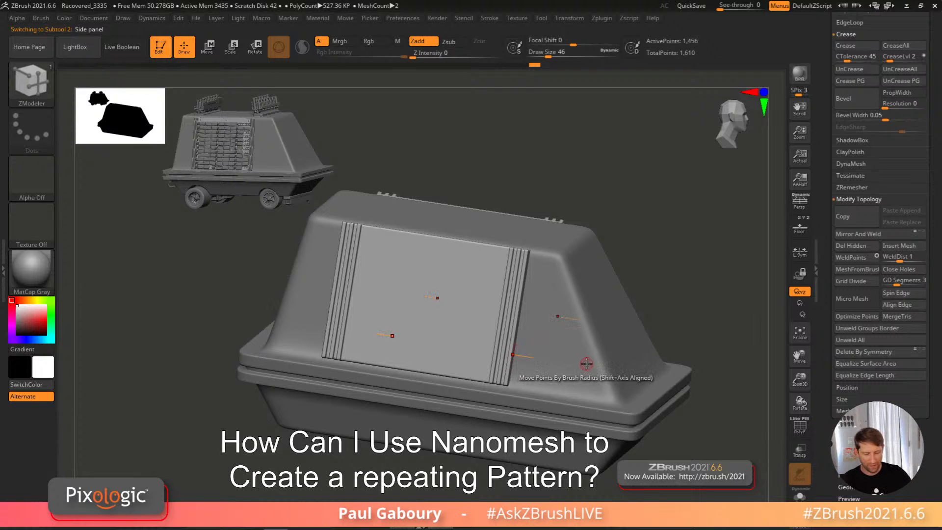
Step: Show the polyframe again and isolate the two side panels from the droid body with Solo
key("shift")
key("shift+f")
right_click_drag(484, 260, 514, 332, "alt")
left_click_drag(322, 273, 347, 273, "alt")
right_click_drag(362, 282, 391, 290)
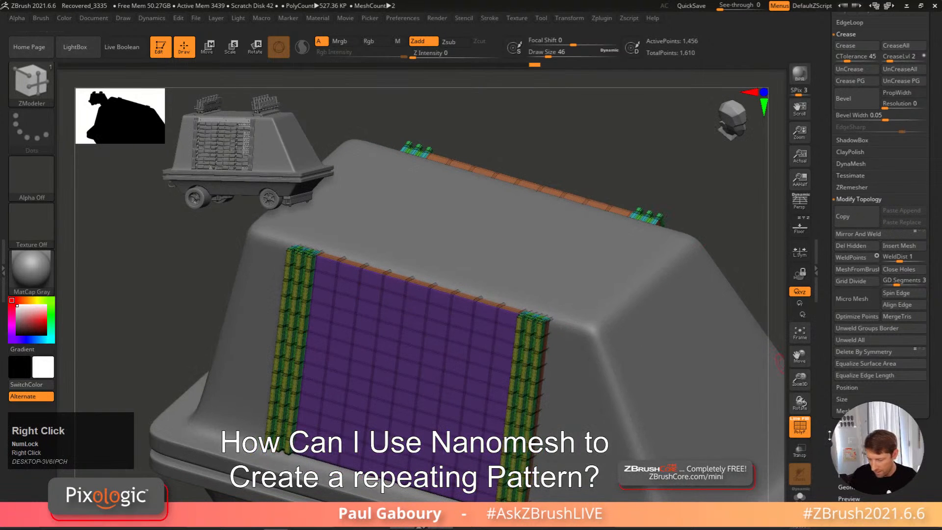
left_click(799, 495)
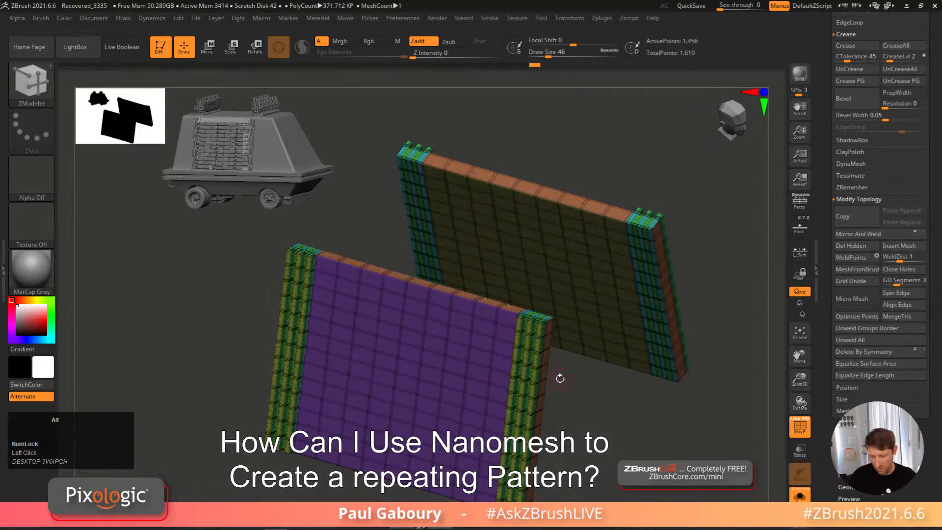
Step: Turn off symmetry along the Z axis for the side panels while keeping symmetry active along X
key("x")
key("x")
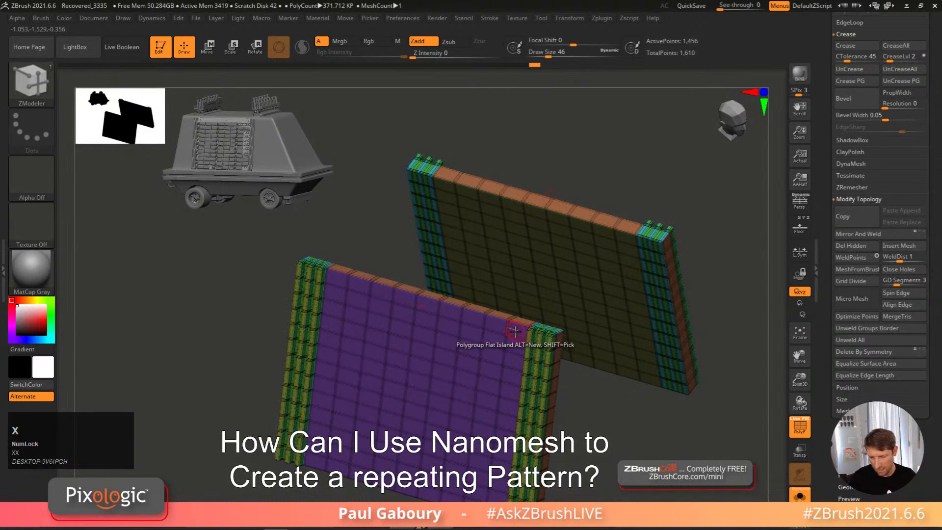
left_click(569, 17)
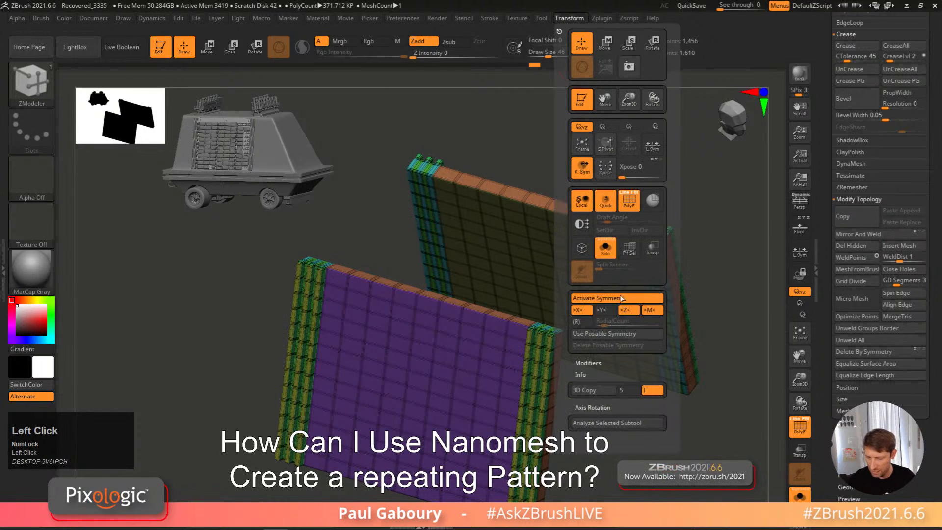
left_click(630, 311)
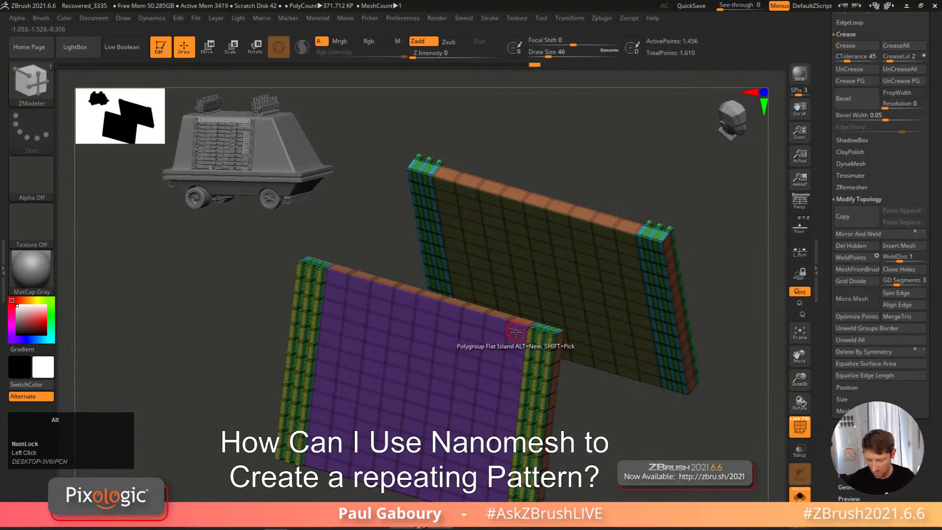
Step: Assign a new polygroup to the top edge faces of the front panel with the Polygroup Flat Island action
left_click_drag(515, 330, 495, 326, "alt")
left_click_drag(381, 292, 339, 279, "alt")
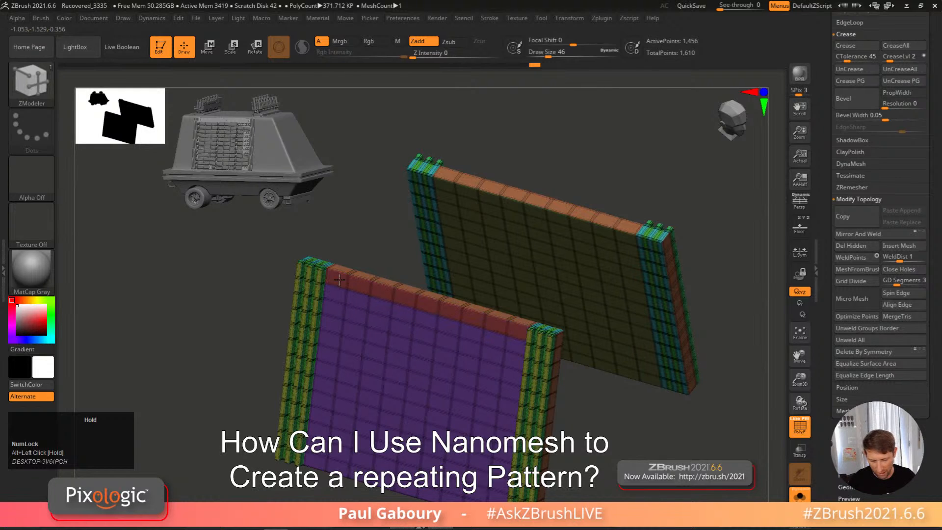
mouse_move(384, 388)
right_mouse_down()
mouse_move(416, 402)
mouse_move(400, 364)
mouse_move(404, 386)
right_mouse_up()
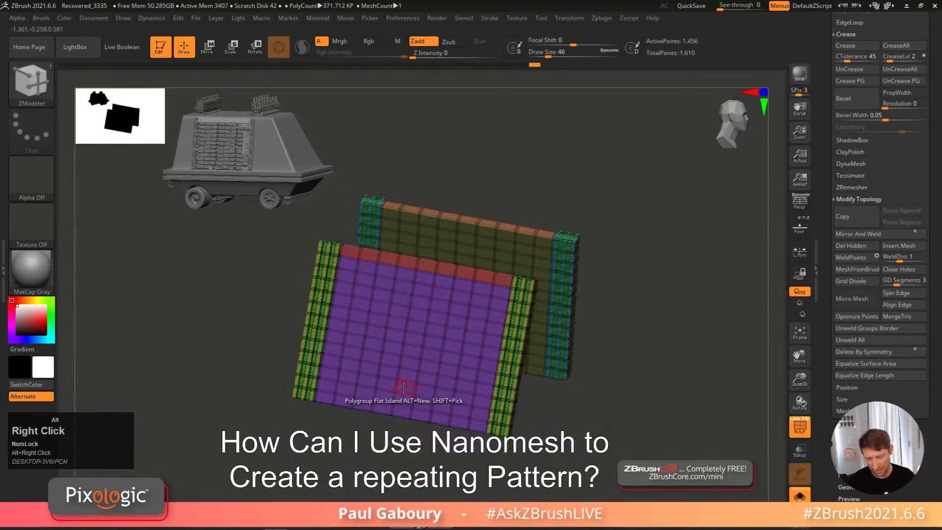
right_click_drag(387, 434, 579, 396)
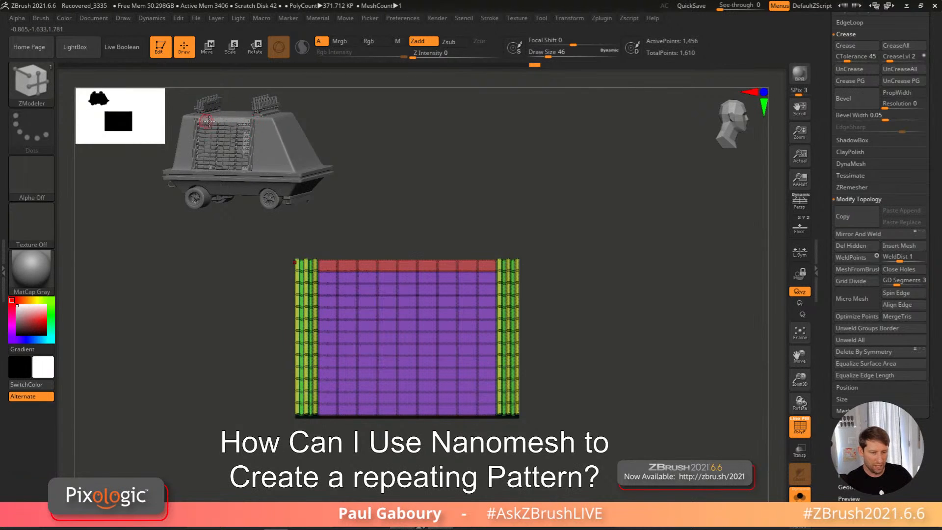
Step: Isolate the large polygroup on the front panel's face and restore the visibility of all parts
right_click_drag(583, 341, 505, 274)
left_click_drag(503, 260, 319, 252, "alt")
right_click_drag(619, 388, 466, 319, "ctrl")
key("ctrl+z")
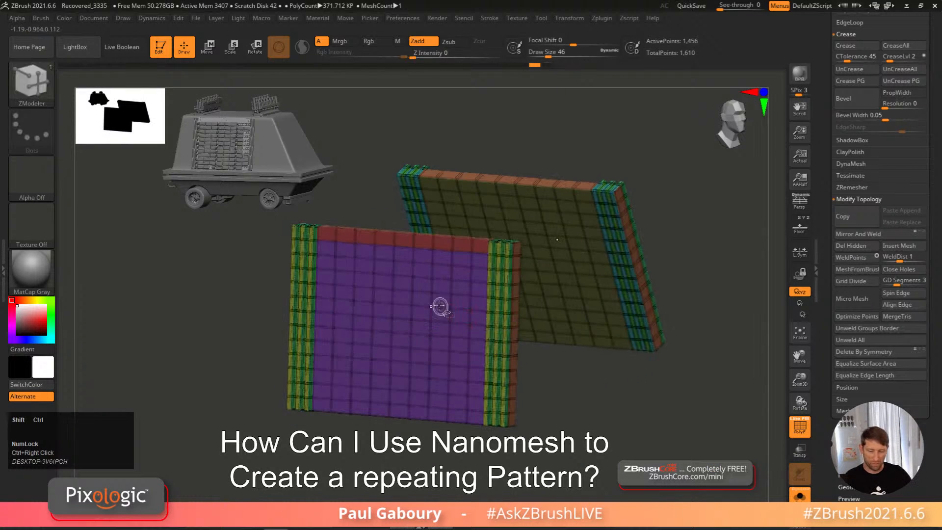
left_click(452, 349, "ctrl+shift")
left_click(559, 420, "ctrl+shift")
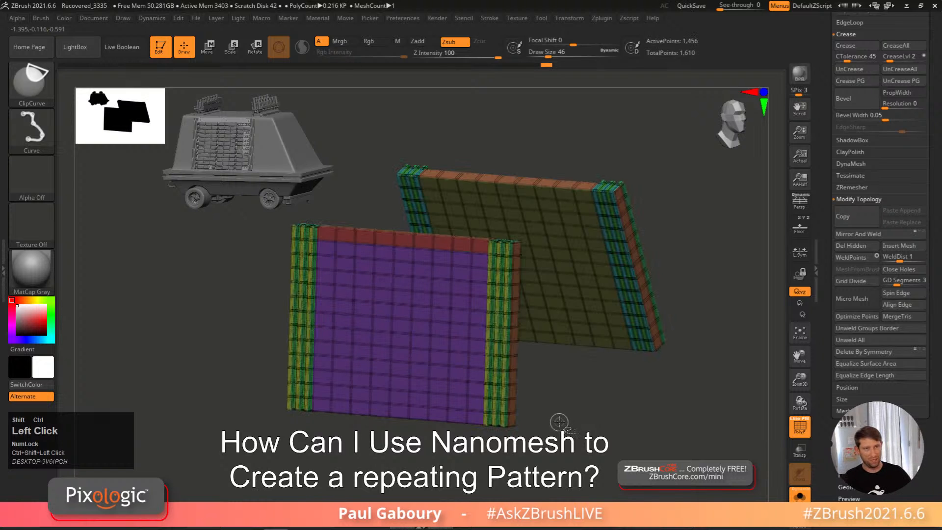
mouse_move(559, 421)
right_mouse_down()
mouse_move(547, 404)
mouse_move(554, 393)
right_mouse_up()
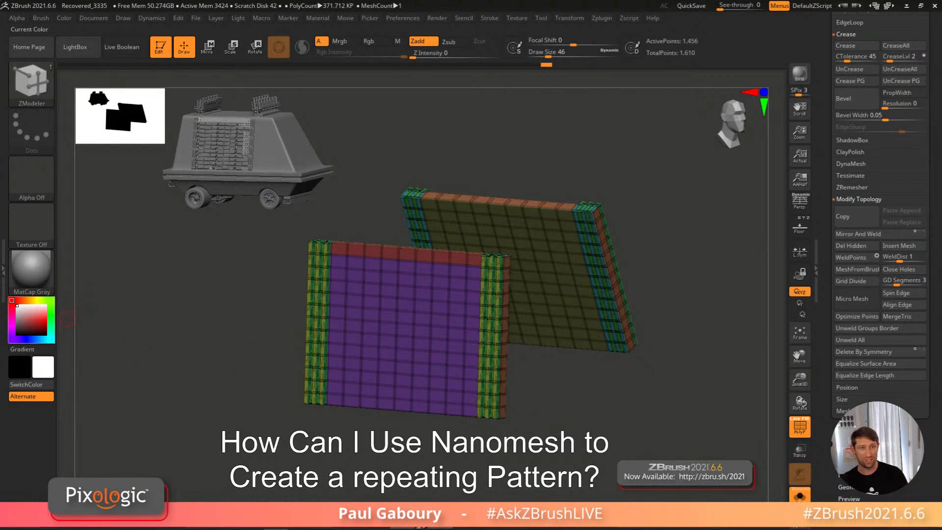
scroll(30, 318, "up", 1)
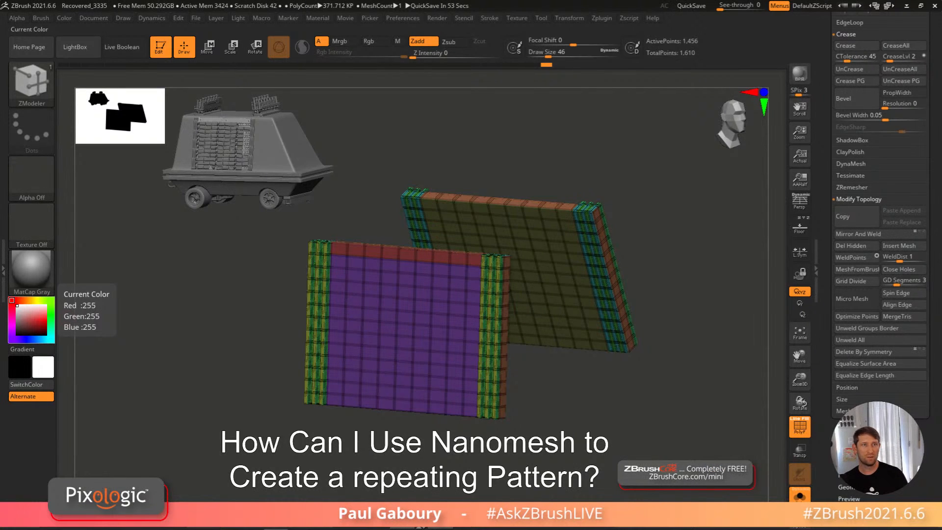
scroll(29, 319, "up", 1)
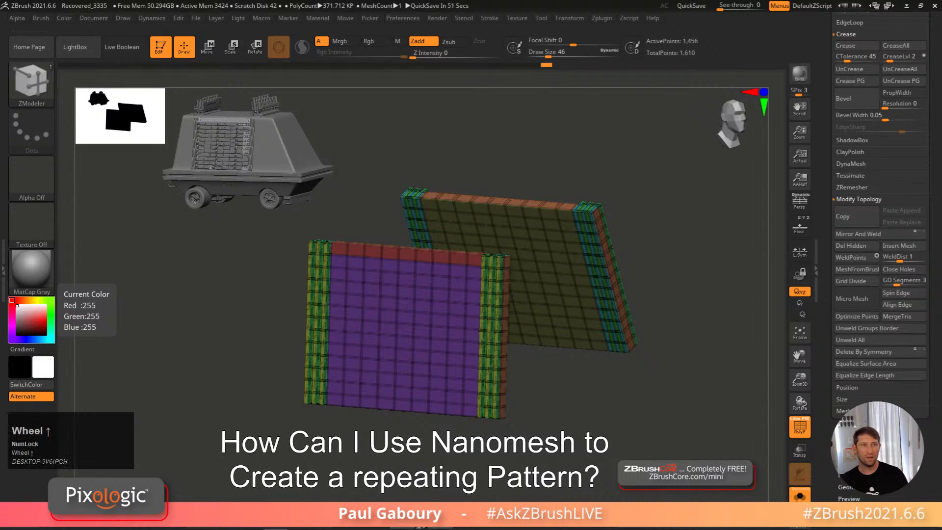
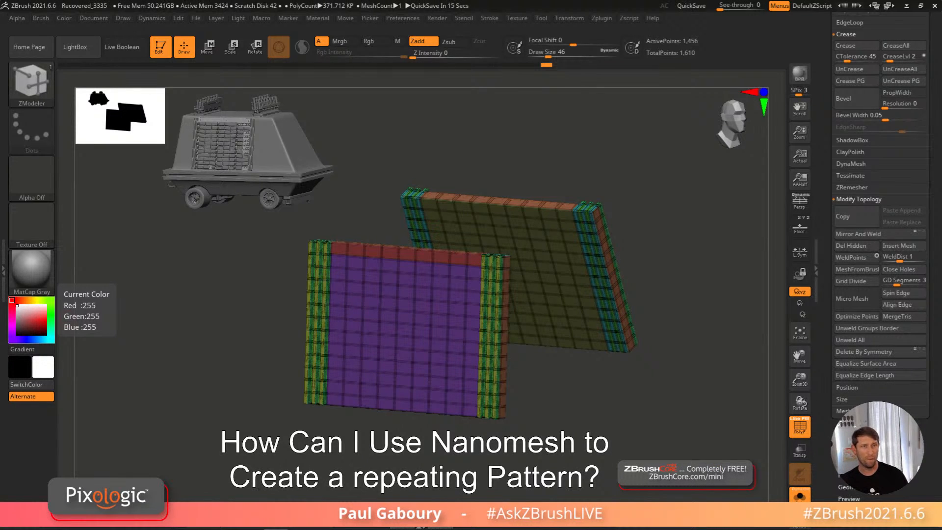
scroll(31, 319, "down", 1)
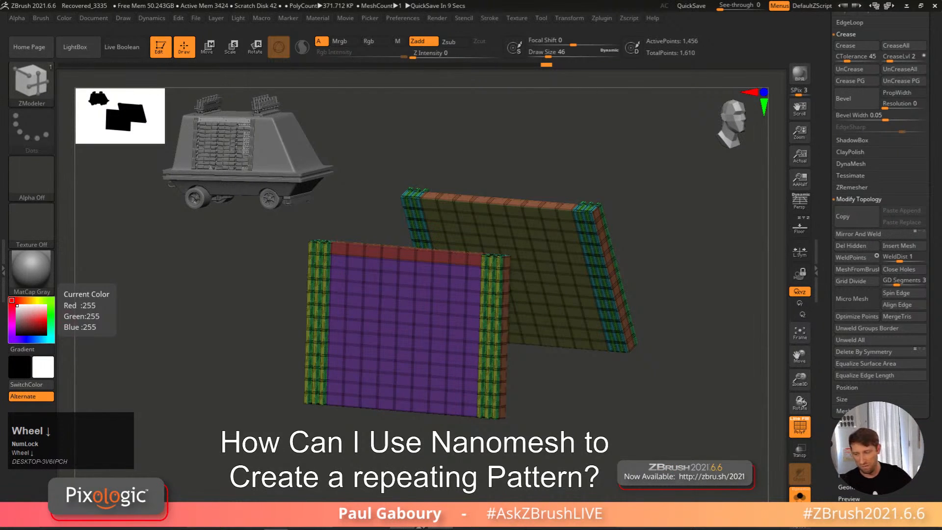
Step: Load the ScalesFish.ZBP brush from the Scales folder of the LightBox brush library
left_click_drag(832, 235, 832, 331)
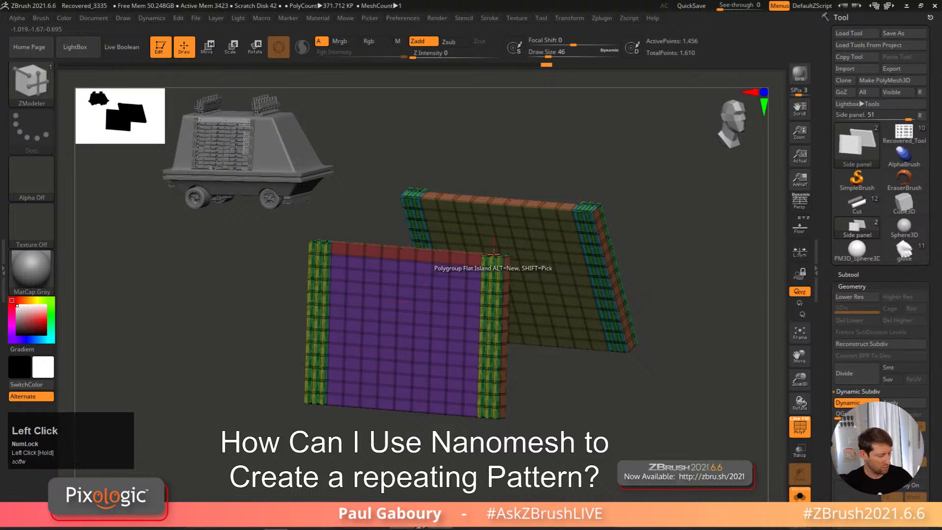
key("comma")
left_click(174, 78)
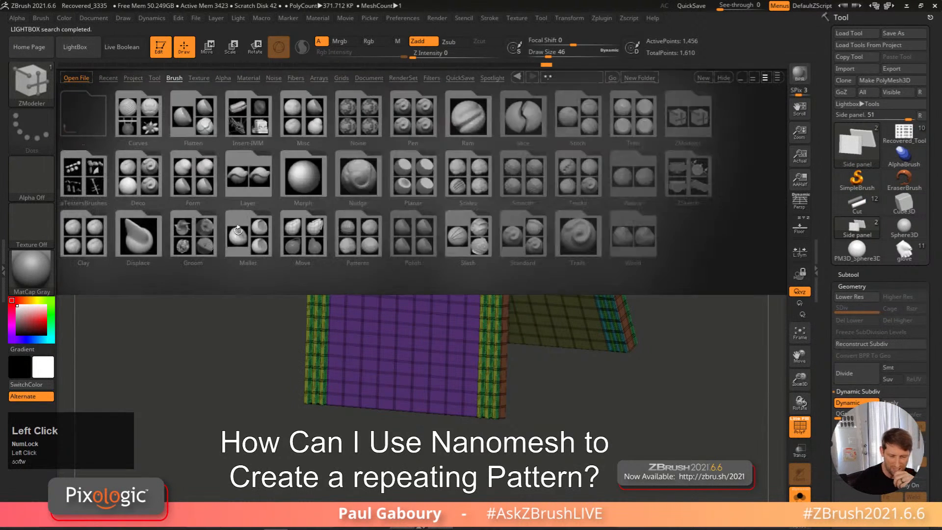
left_click(466, 168)
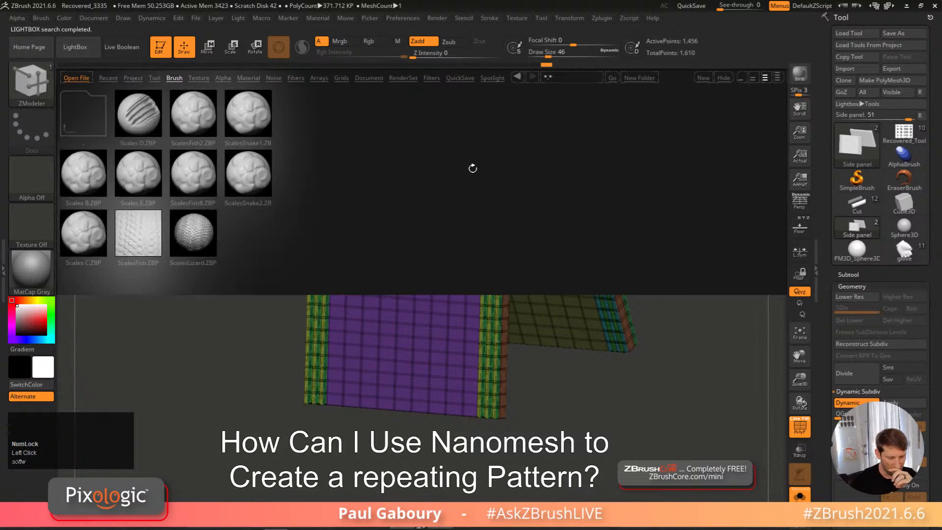
double_click(130, 235)
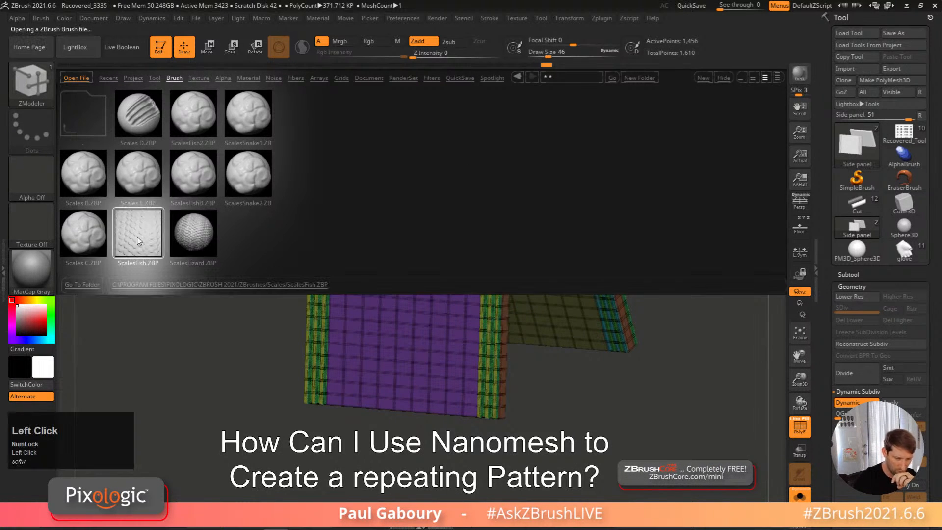
key("comma")
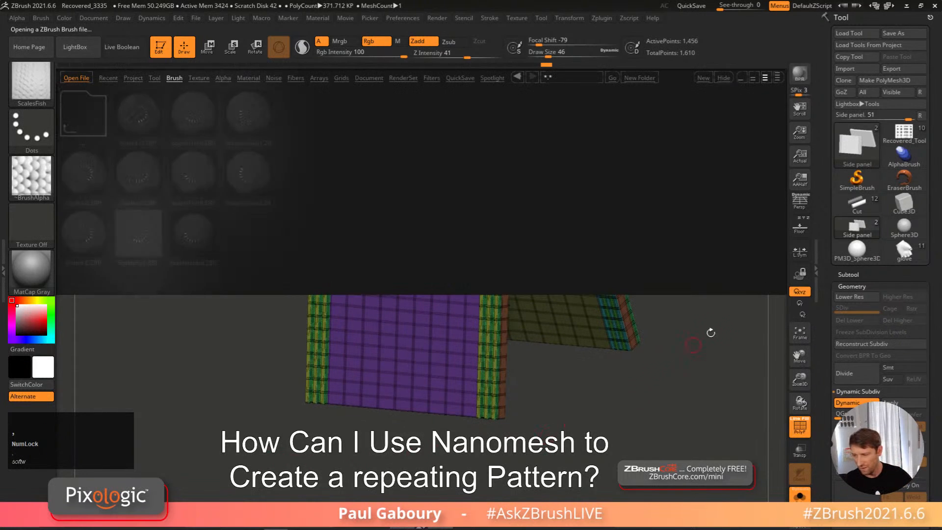
key("comma")
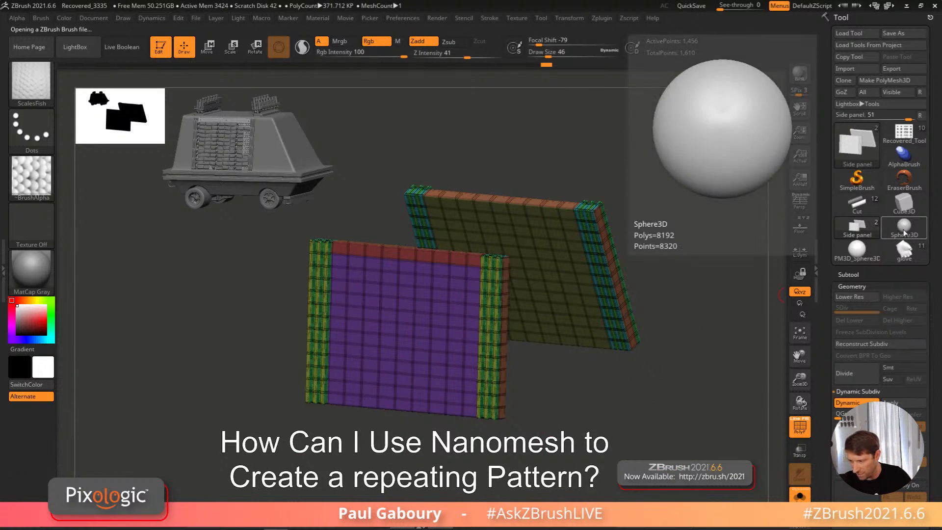
Step: Switch to the Cube3D primitive and convert it to a PolyMesh3D
left_click(905, 203)
left_click(886, 81)
right_click_drag(684, 326, 645, 256, "alt")
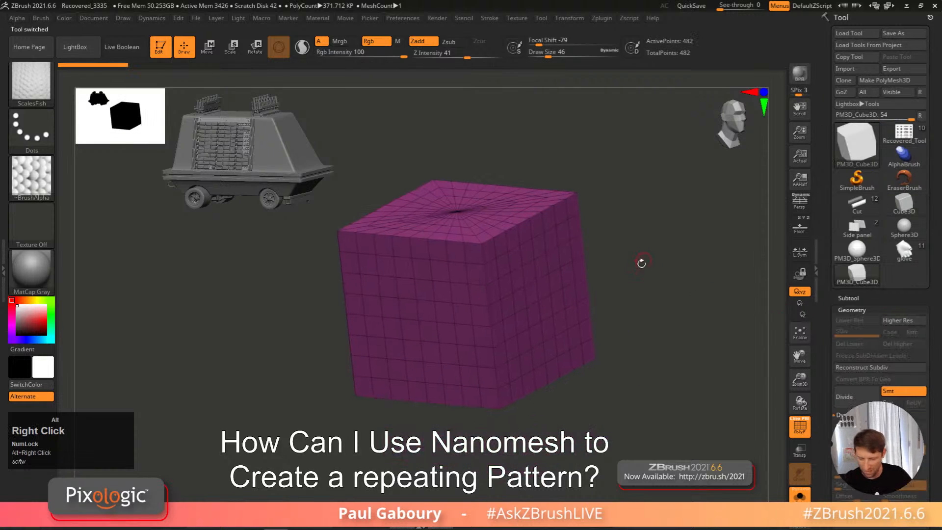
Step: Subdivide the cube up to subdivision level 7 and face one of its sides straight on
key("ctrl+d")
key("ctrl+d")
key("ctrl+d")
key("ctrl+d")
key("ctrl+d")
key("ctrl+d")
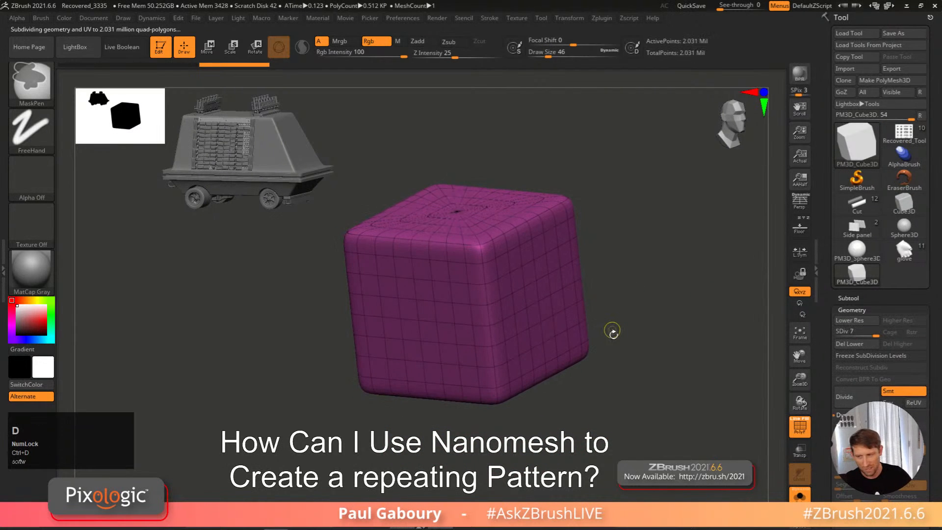
right_click_drag(612, 330, 620, 325, "shift")
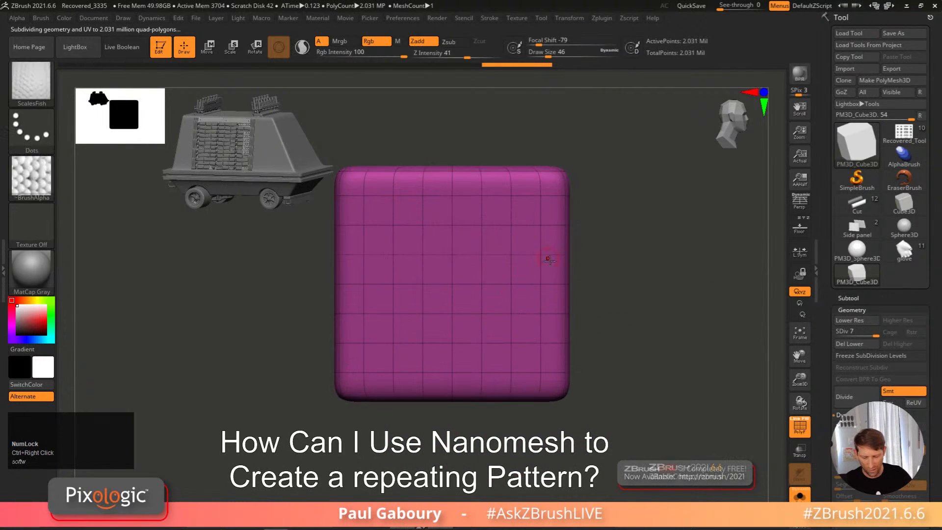
Step: Turn off the polyframe display on the cube and enlarge the brush's draw size
key("shift+f")
key("s")
left_click_drag(599, 290, 615, 294)
right_click_drag(613, 290, 565, 299, "shift")
Step: Try ScalesFish strokes across the cube's front face, including one at a draw size of about 245
left_click_drag(383, 342, 540, 195)
key("ctrl+z")
left_click_drag(423, 231, 488, 370)
key("ctrl+z")
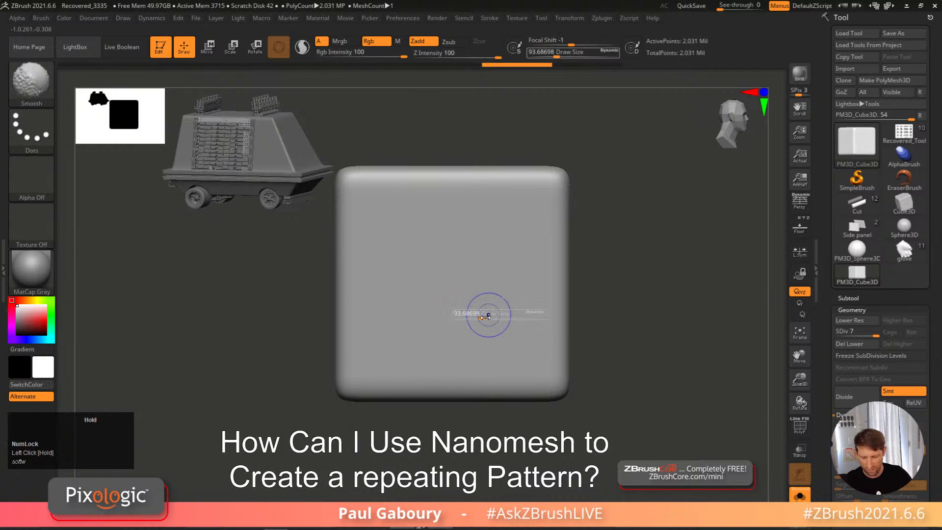
key("s")
left_click_drag(482, 316, 505, 314)
mouse_move(383, 227)
left_mouse_down()
mouse_move(473, 311)
mouse_move(500, 391)
left_mouse_up()
key("ctrl+z")
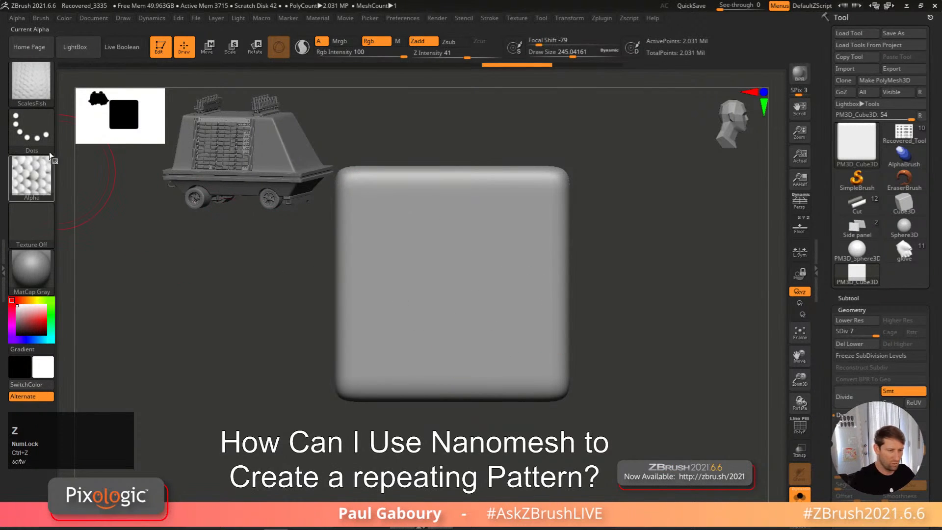
Step: Rotate the scales alpha and try a vertical stroke down the cube's front face
left_click(16, 18)
left_click(83, 173)
left_click_drag(468, 246, 468, 267)
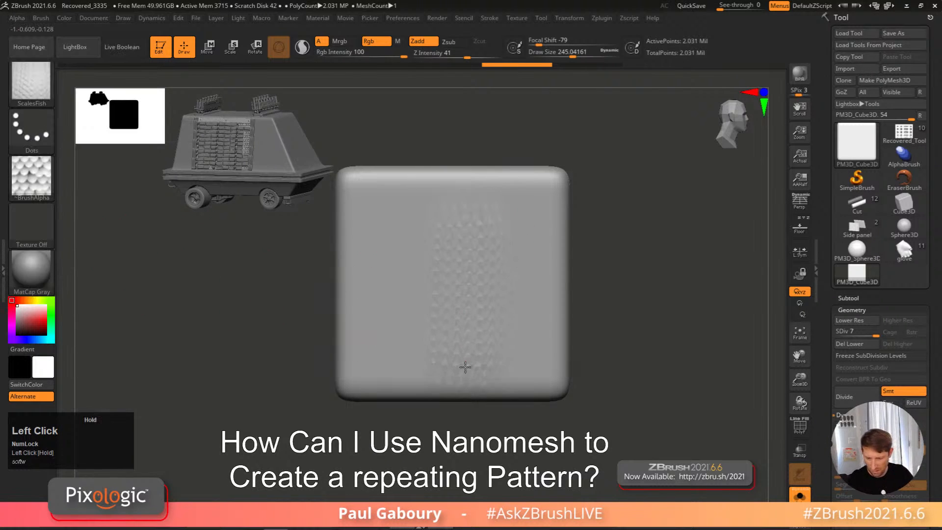
left_click_drag(465, 366, 458, 347)
key("ctrl+z")
Step: Reorient the scales alpha again and try a diagonal stroke on the cube's front face
left_click(17, 18)
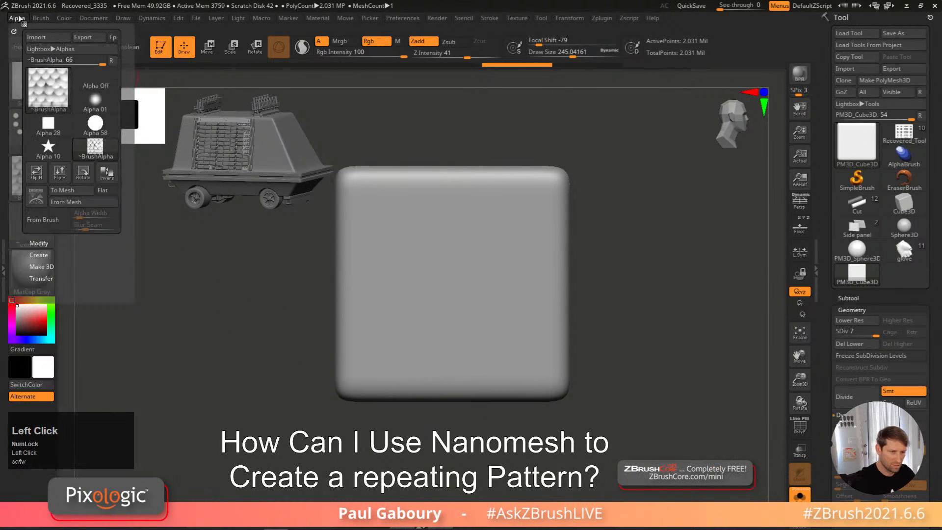
mouse_move(429, 273)
left_mouse_down()
mouse_move(540, 294)
mouse_move(522, 321)
mouse_move(524, 357)
left_mouse_up()
key("ctrl+z")
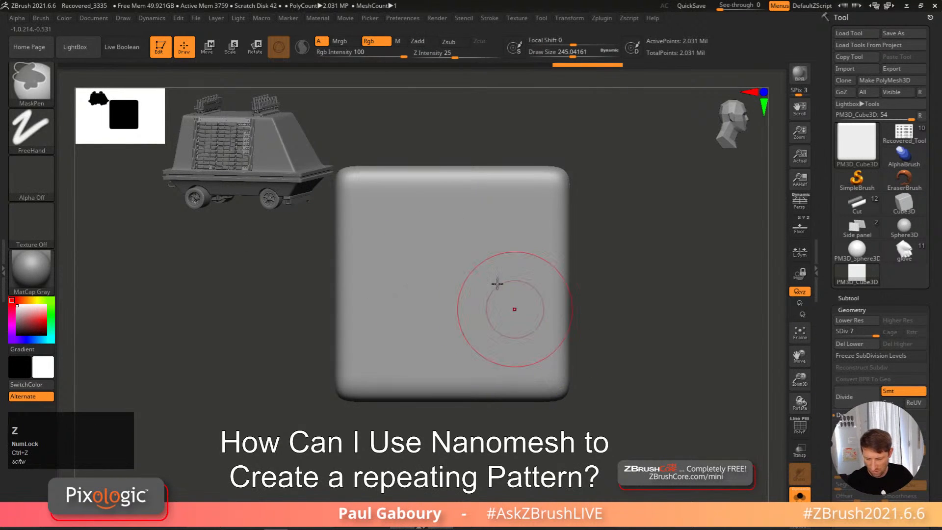
Step: Reduce the draw size to about 140 and try scale strokes in two directions on the cube's front face
key("s")
left_click_drag(486, 271, 465, 271)
left_click_drag(393, 288, 470, 258)
left_click_drag(490, 330, 498, 344)
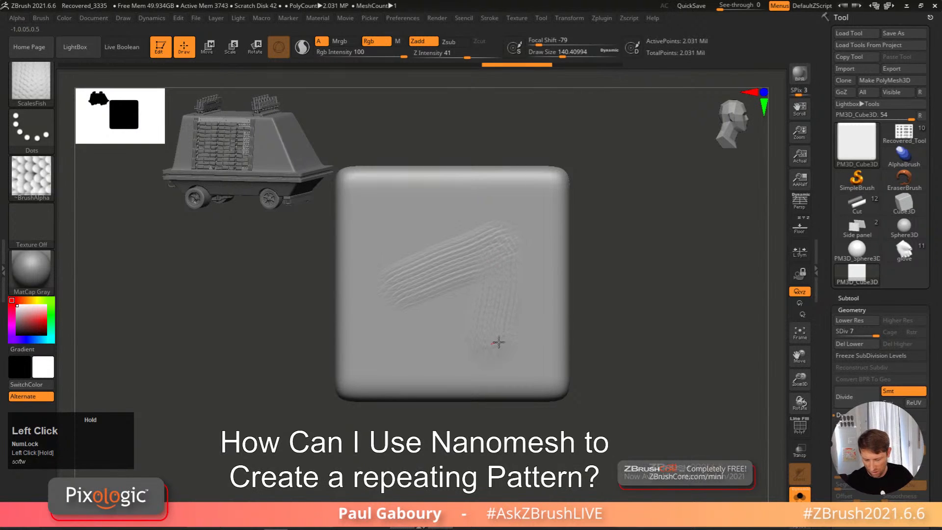
key("ctrl+z")
Step: Switch the brush stroke to DragRect and try stamping one patch of scales in the middle of the cube face
left_click(42, 142)
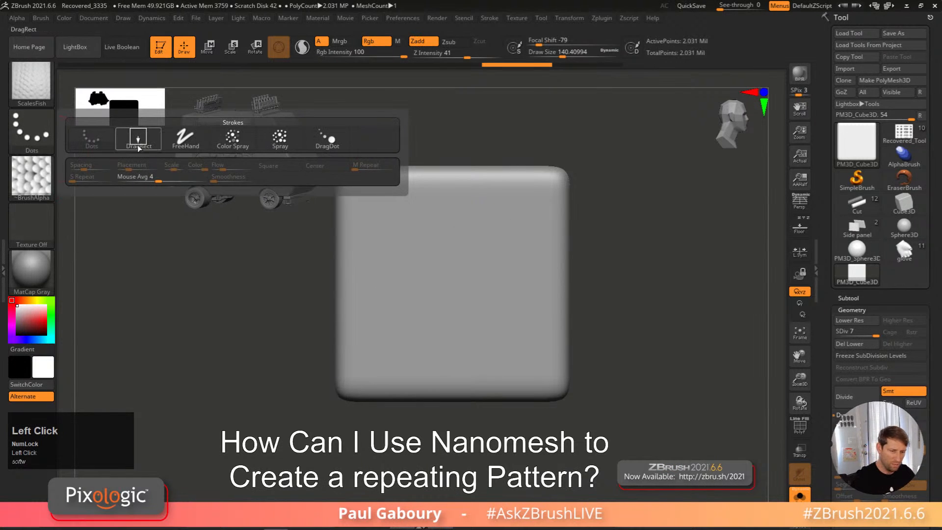
left_click(130, 142)
mouse_move(461, 284)
left_mouse_down()
mouse_move(459, 345)
mouse_move(458, 338)
left_mouse_up()
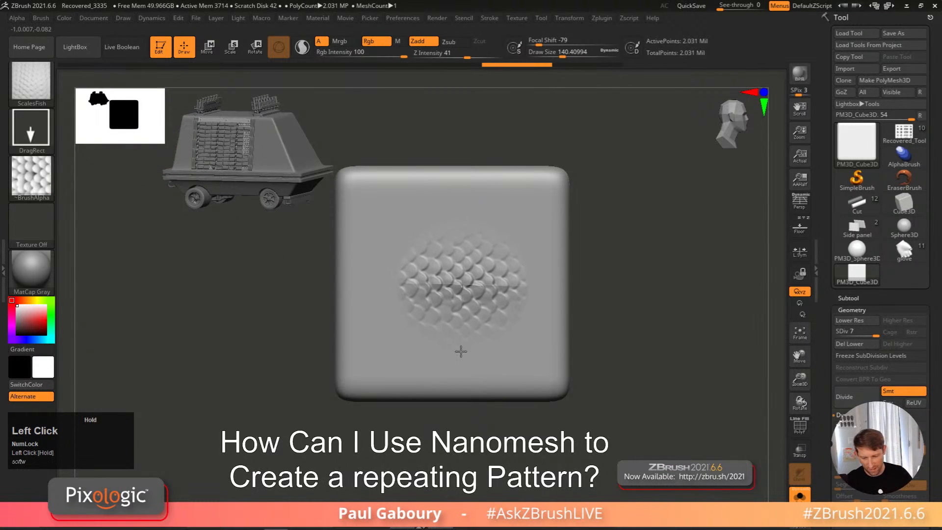
key("ctrl+z")
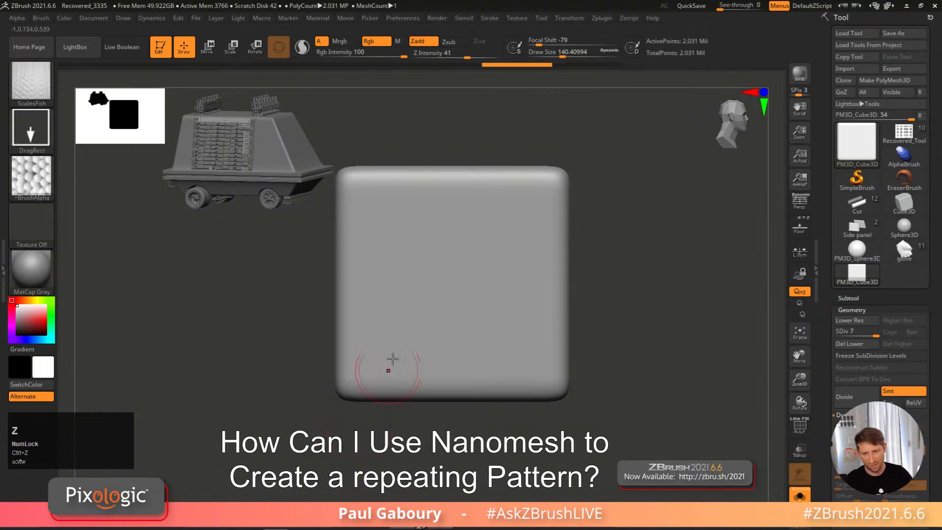
Step: Switch the stroke to DragDot, lower the roll distance to 0.01 and try it on the cube face
left_click(490, 20)
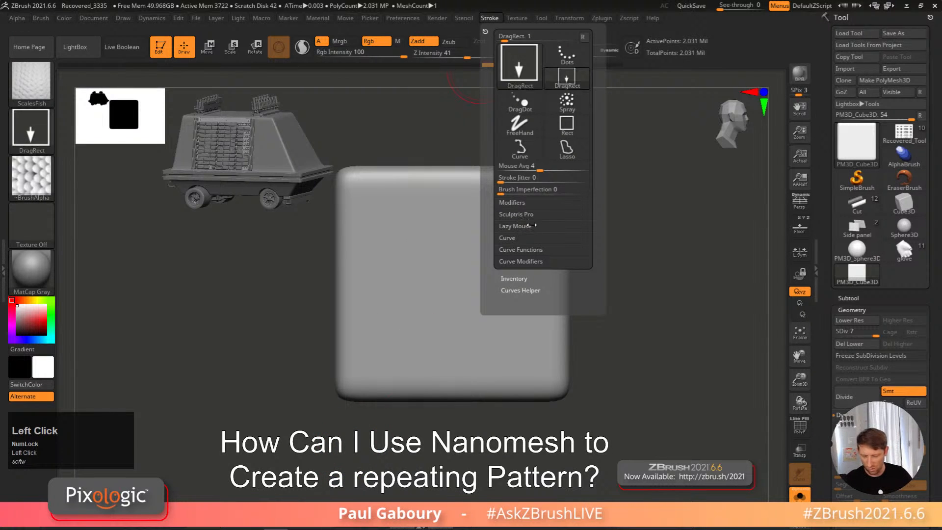
left_click(512, 202)
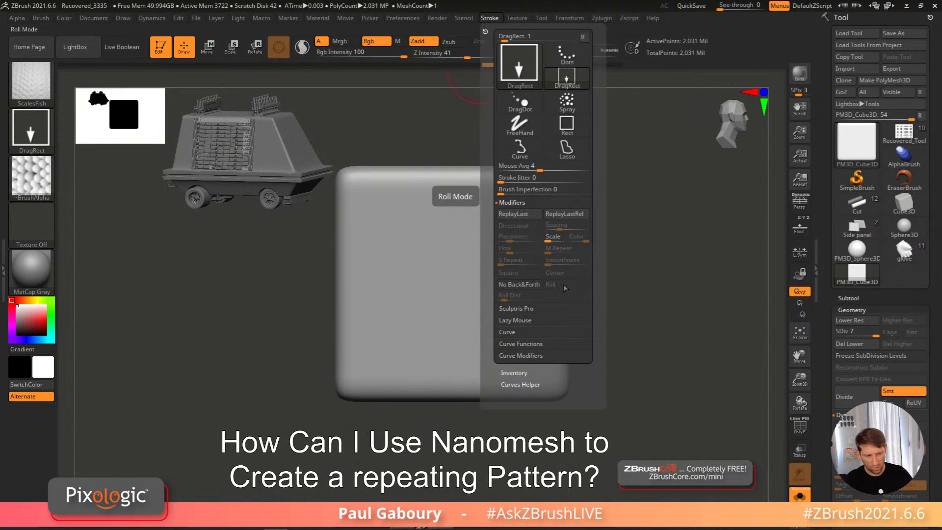
left_click(527, 104)
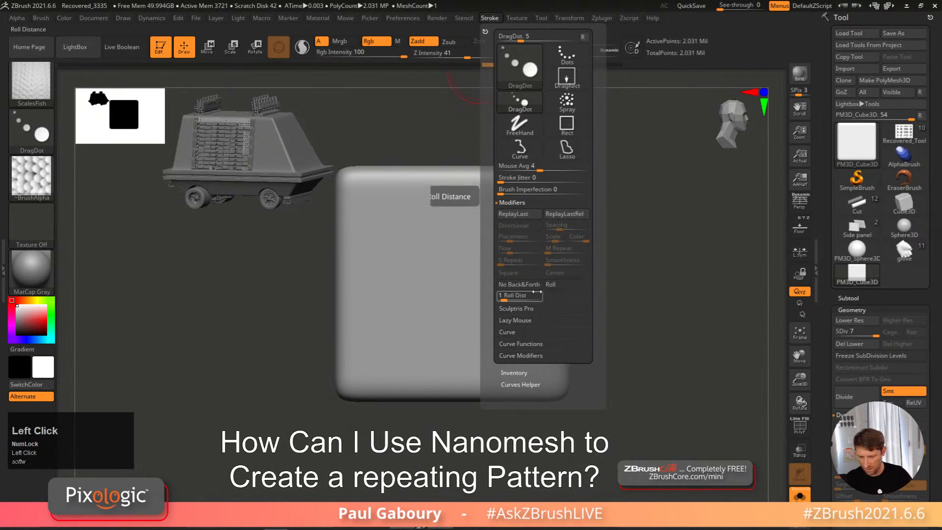
left_click(505, 298)
left_click_drag(505, 299, 500, 300)
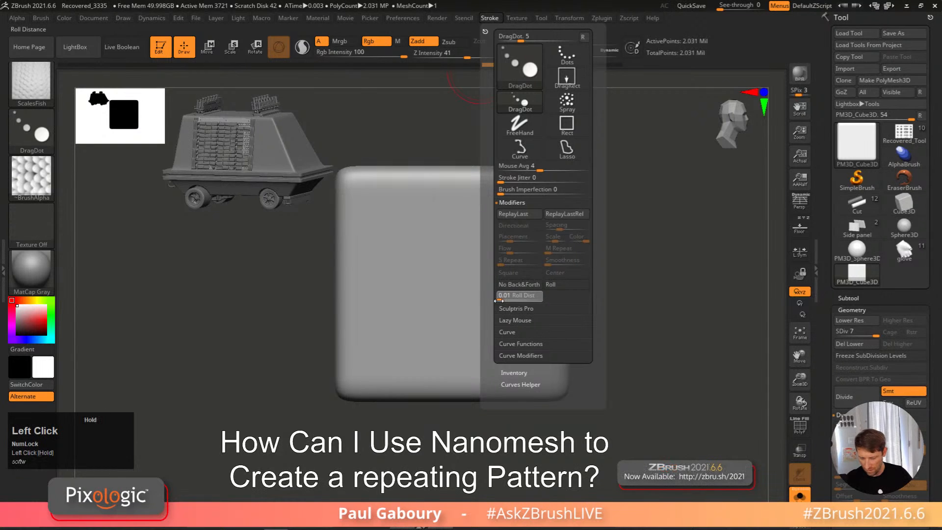
mouse_move(442, 289)
left_mouse_down()
mouse_move(463, 334)
mouse_move(461, 305)
mouse_move(478, 274)
left_mouse_up()
key("ctrl+z")
Step: Set the roll distance to 1, return the stroke type to Dots and toggle Roll mode
left_click(473, 20)
mouse_move(489, 19)
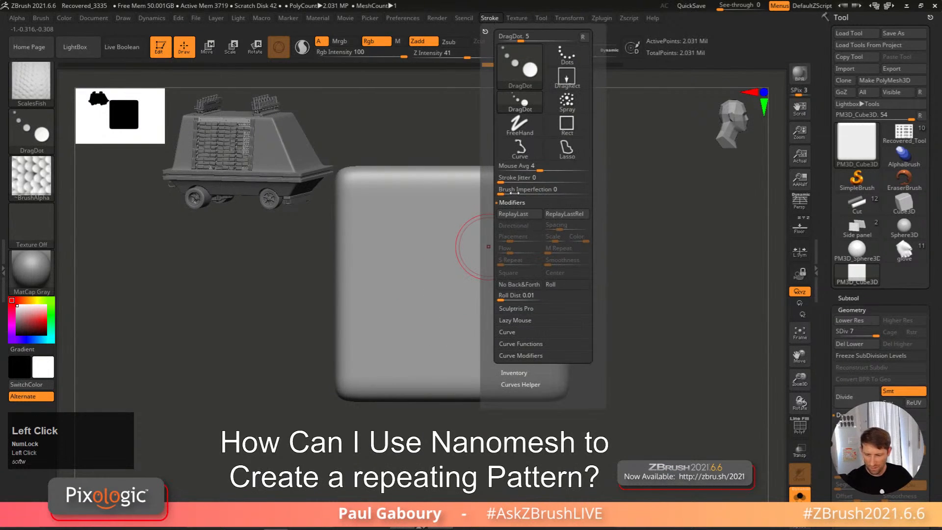
type("1")
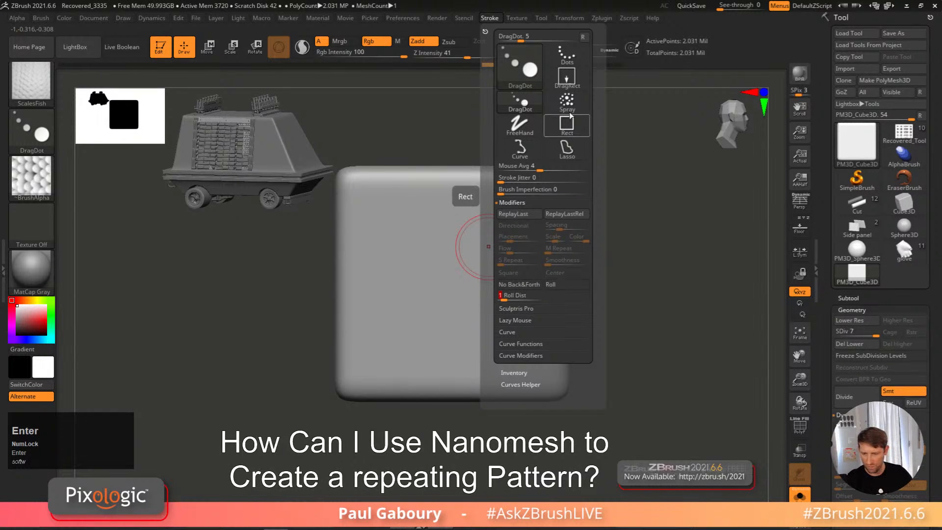
left_click(574, 61)
left_click(563, 284)
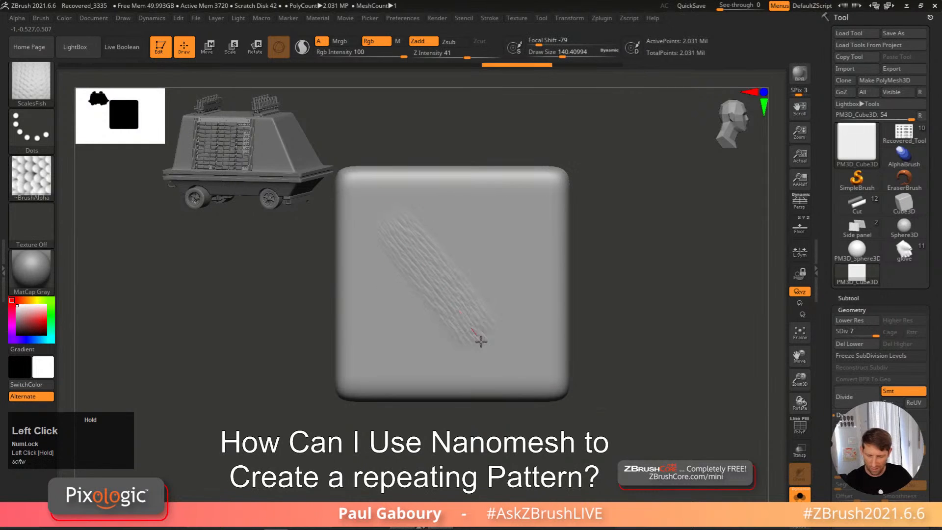
Step: Undo the diagonal scale stroke on the cube and rotate the brush alpha by 90 degrees
key("ctrl+z")
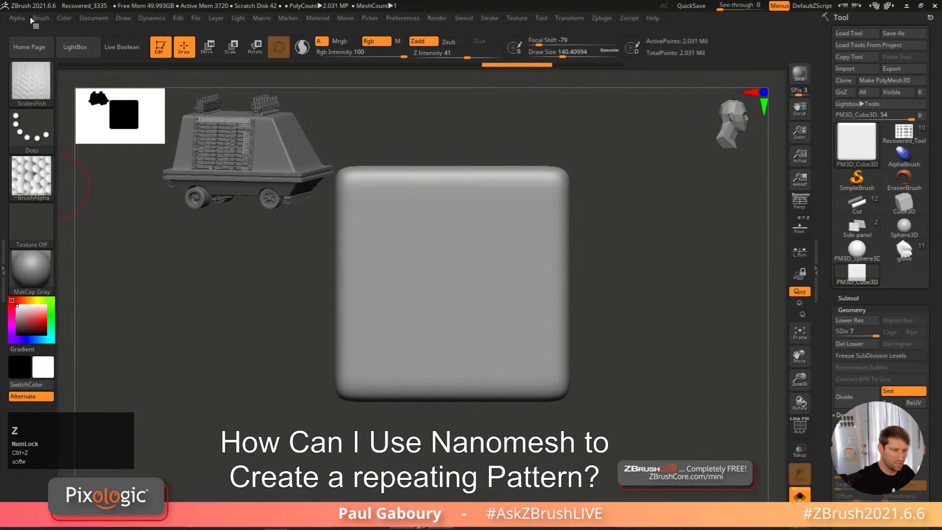
left_click(29, 18)
left_click(85, 175)
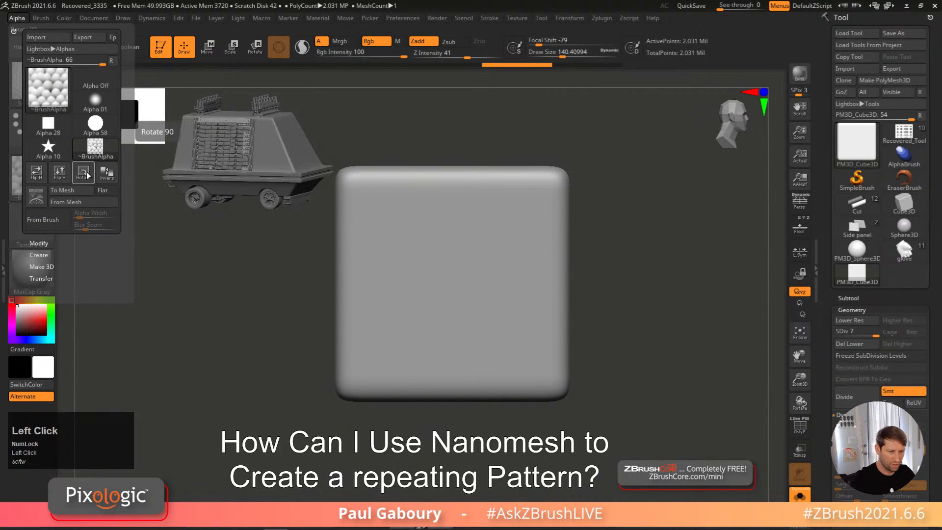
Step: Try Dots strokes with the rotated scale alpha on the cube's front face, including one long vertical stroke, and undo them
left_click_drag(421, 242, 471, 349)
left_click_drag(523, 196, 510, 238)
key("ctrl+z")
key("ctrl+z")
left_click_drag(403, 189, 410, 393)
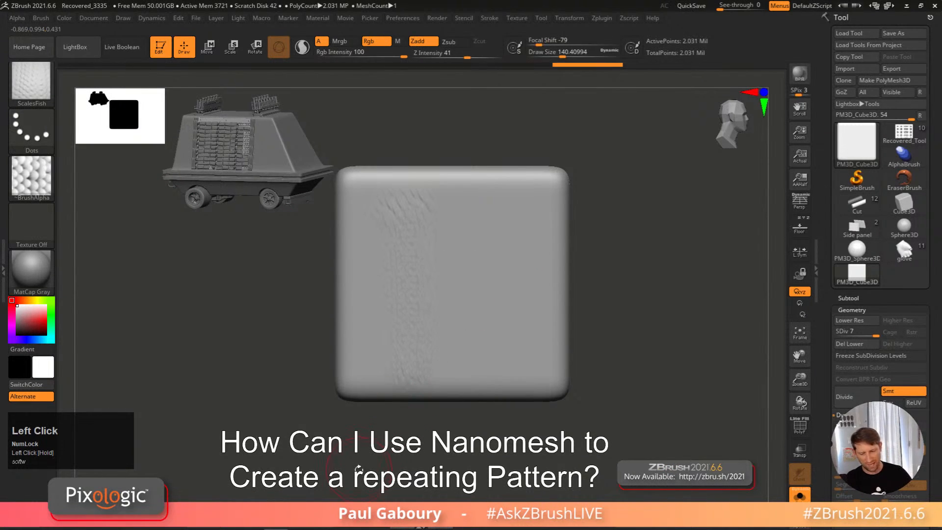
key("ctrl+z")
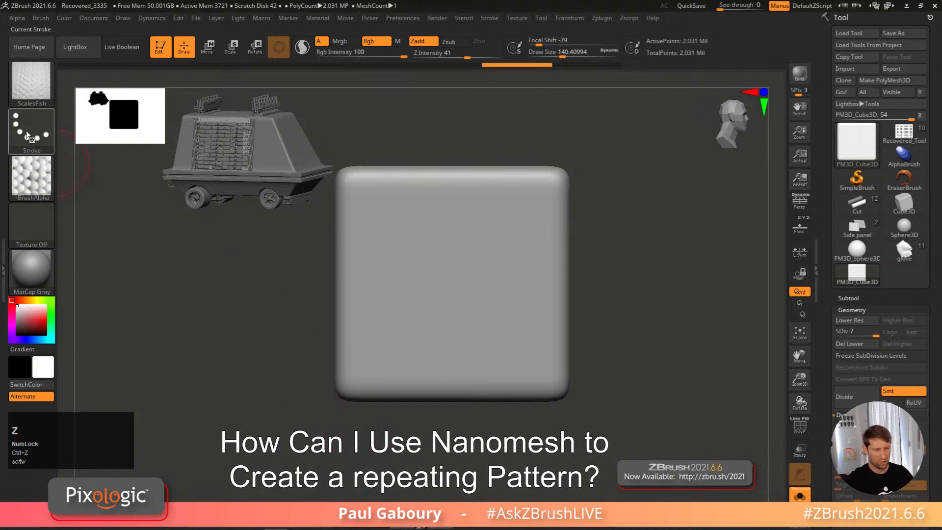
Step: Set the brush stroke to DragRect, try one large patch of upright scales on the cube face and undo it
left_click(28, 131)
left_click(157, 143)
mouse_move(429, 275)
left_mouse_down()
mouse_move(435, 337)
mouse_move(511, 282)
left_mouse_up()
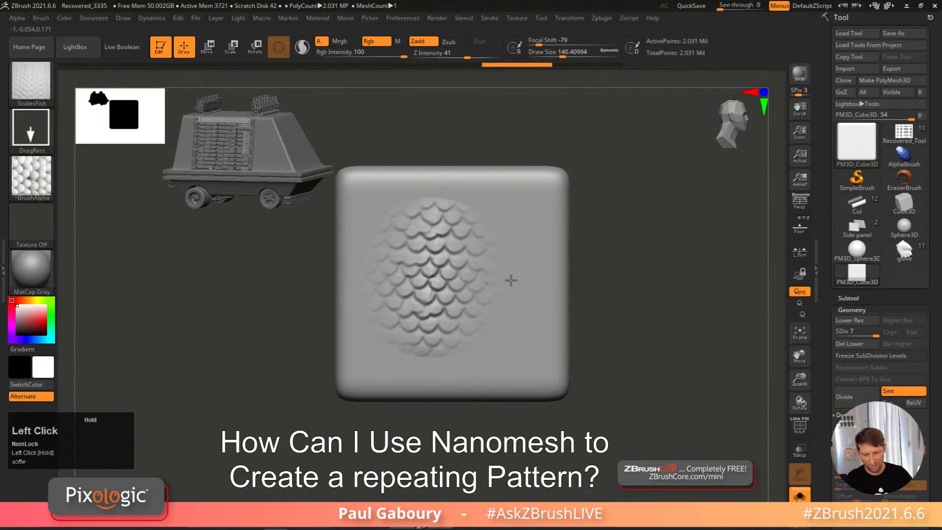
key("ctrl+z")
key("ctrl+z")
Step: Set the focal shift to -100 and the draw size to about 116, and stamp a test patch of scales on the cube
key("s")
left_click_drag(600, 255, 581, 256)
key("s")
mouse_move(467, 278)
left_mouse_down()
mouse_move(485, 279)
mouse_move(439, 323)
mouse_move(485, 311)
mouse_move(515, 269)
left_mouse_up()
mouse_move(515, 269)
right_mouse_down()
mouse_move(614, 269)
mouse_move(585, 270)
mouse_move(580, 299)
mouse_move(559, 273)
mouse_move(545, 288)
mouse_move(556, 288)
right_mouse_up()
key("ctrl")
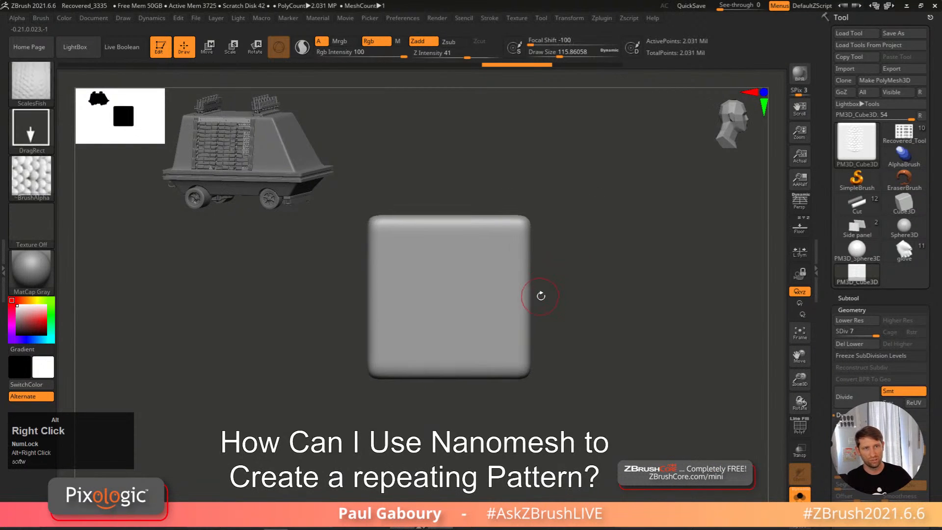
right_click_drag(484, 284, 489, 298, "ctrl")
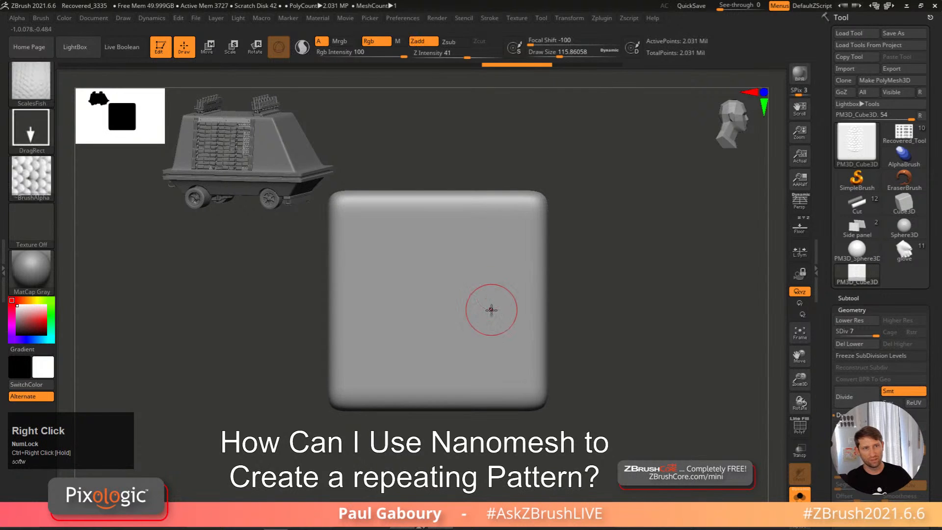
Step: Try stamping a round scale patch from the centre of a blank cube face, undo it and stamp it again
left_click_drag(437, 295, 438, 375)
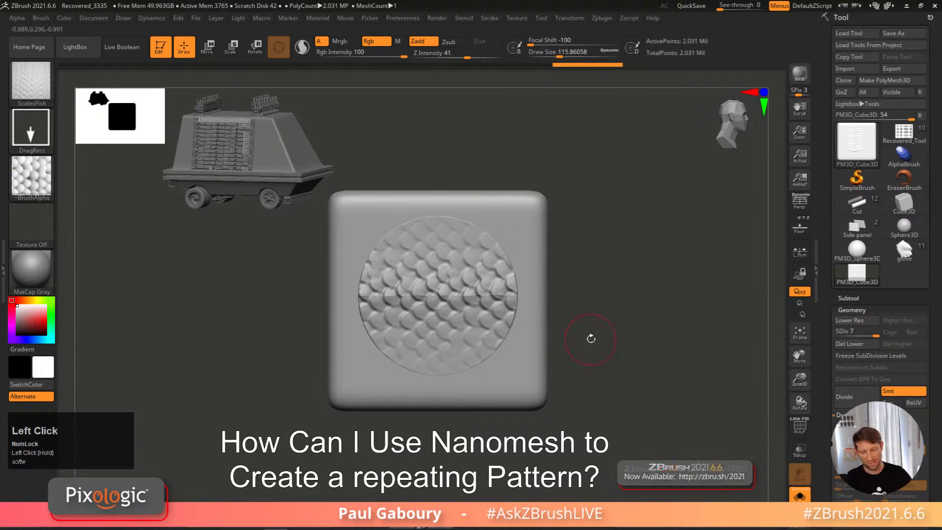
key("ctrl+z")
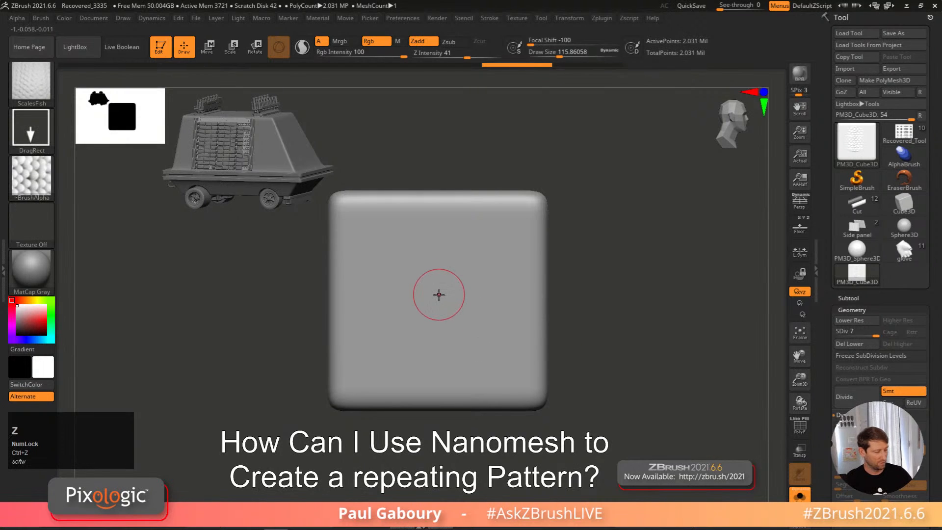
left_click_drag(440, 295, 440, 373)
Step: Replay the last scale stroke at the centre of two other cube faces, and undo all stamps on the cube
right_click_drag(516, 373, 572, 337)
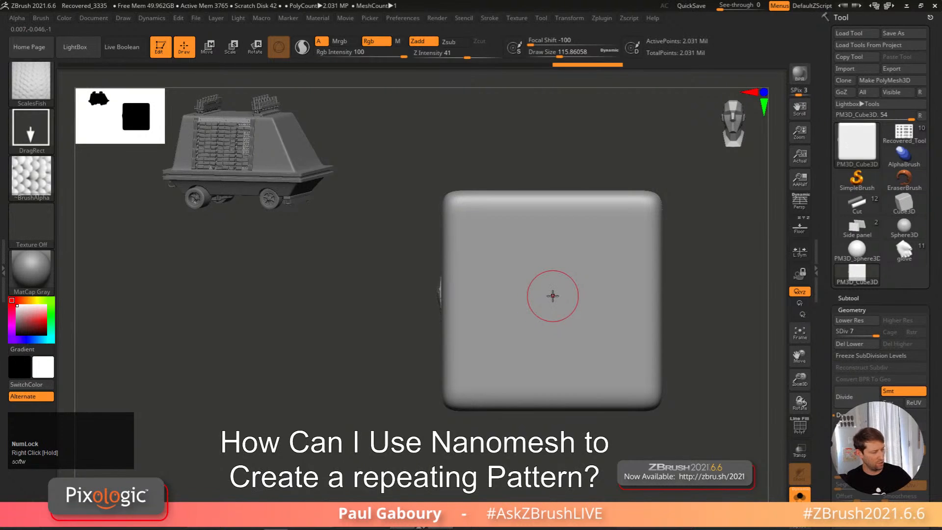
key("shift+2")
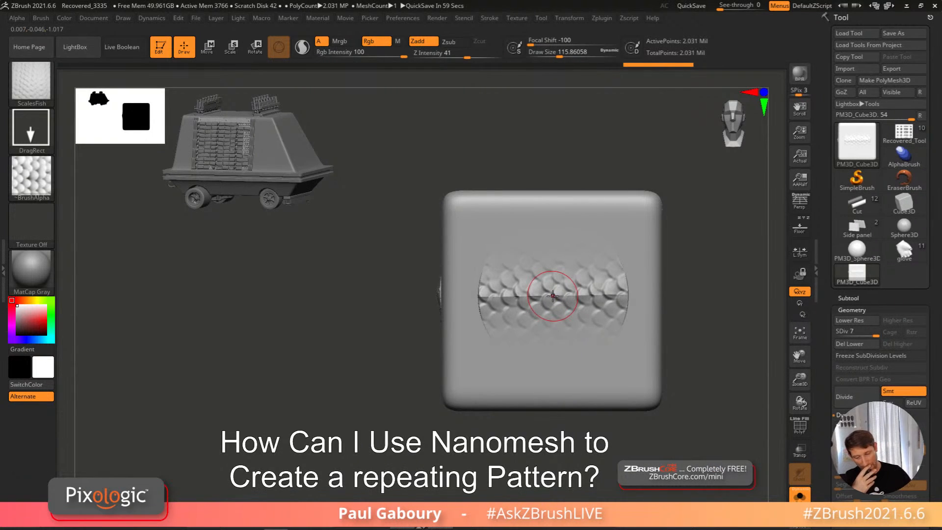
right_click_drag(552, 295, 629, 241)
key("shift")
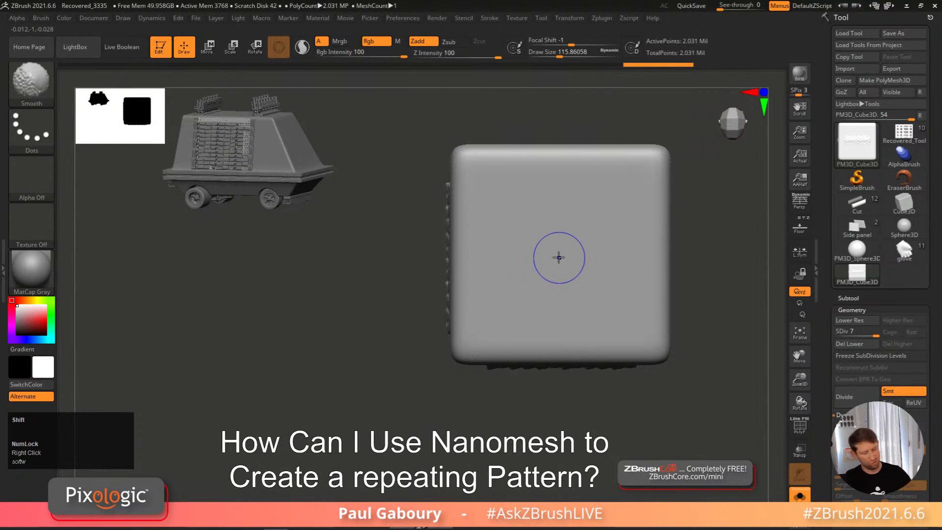
key("shift+2")
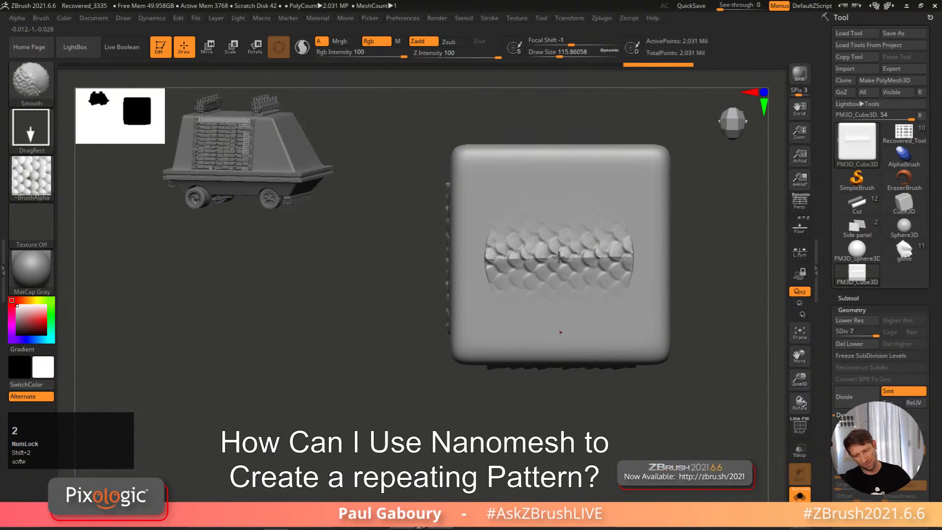
mouse_move(686, 323)
right_mouse_down("alt")
mouse_move(599, 332)
mouse_move(604, 254)
mouse_move(636, 247)
mouse_move(616, 270)
mouse_move(654, 243)
mouse_move(638, 246)
right_mouse_up("alt")
key("ctrl+z")
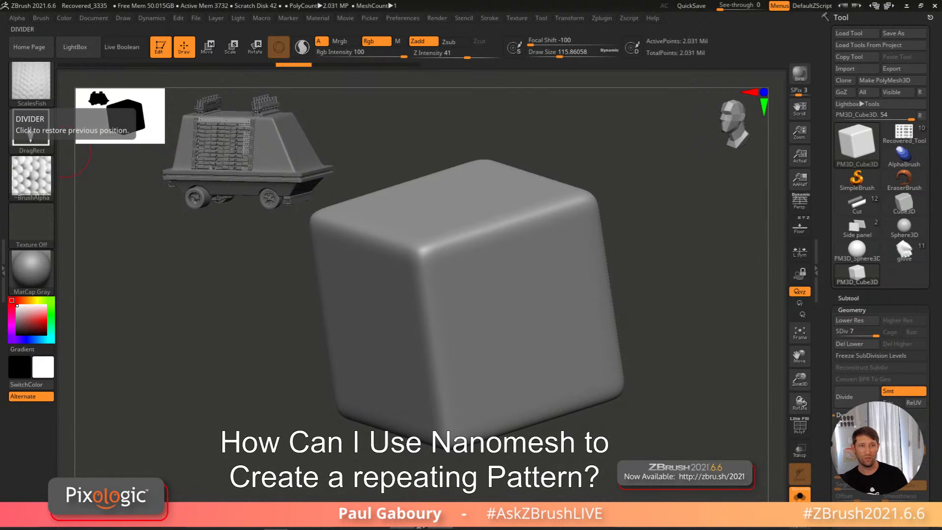
scroll(31, 126, "up", 1)
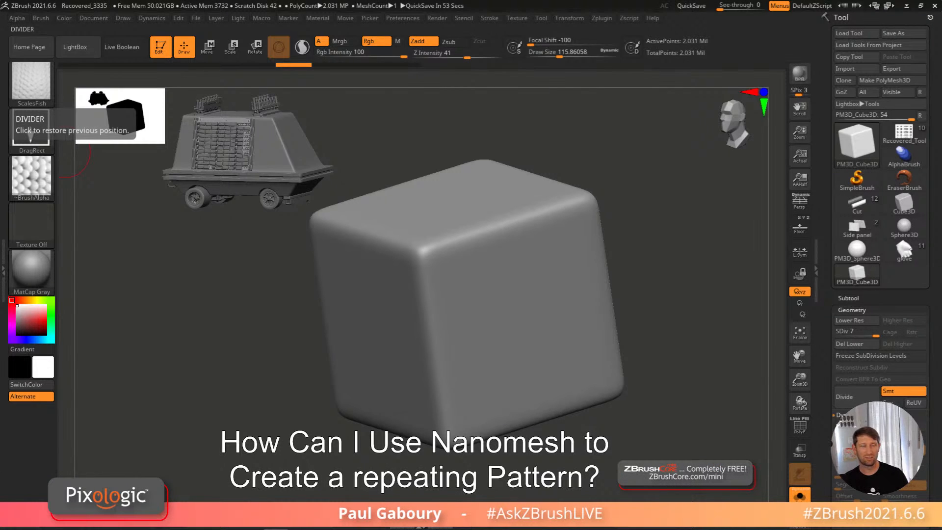
scroll(31, 127, "down", 1)
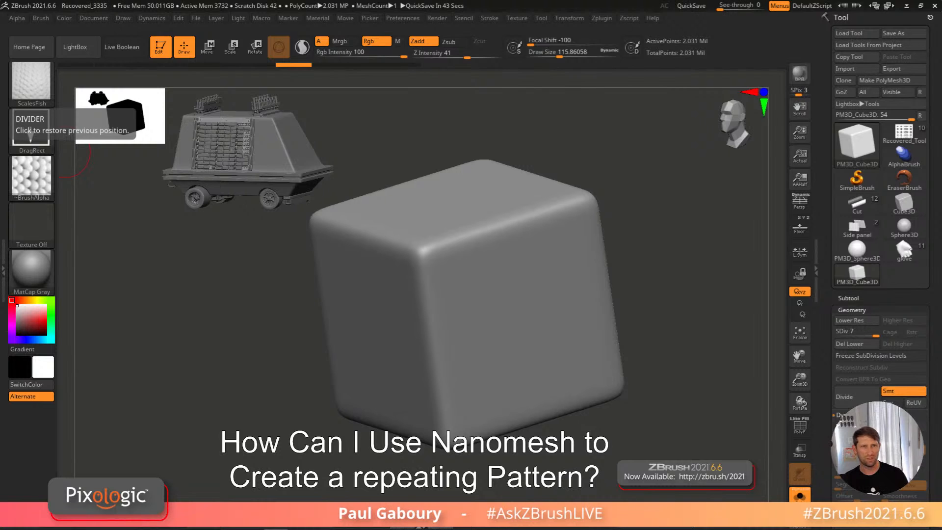
scroll(422, 284, "down", 1)
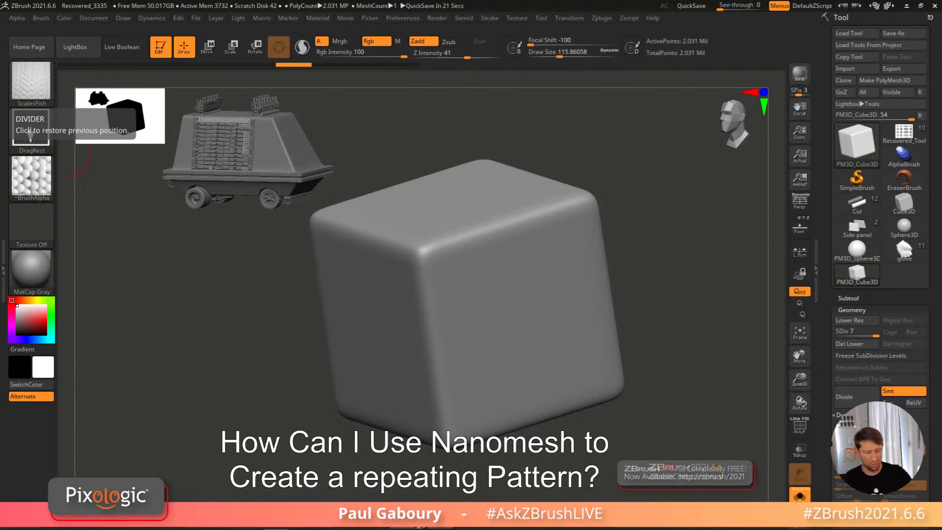
Step: Load the DemoSoldier.ZTL tool from LightBox and frame the whole figure from the front
key("comma")
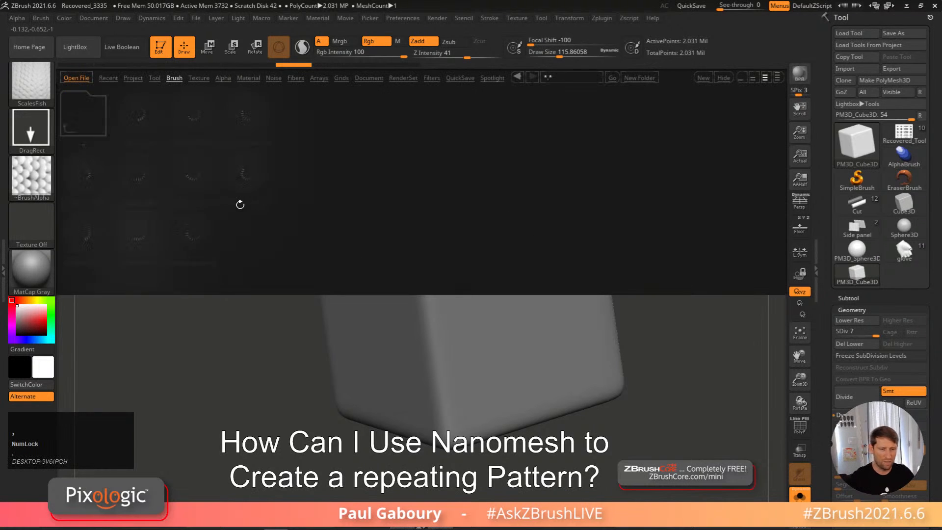
left_click(154, 78)
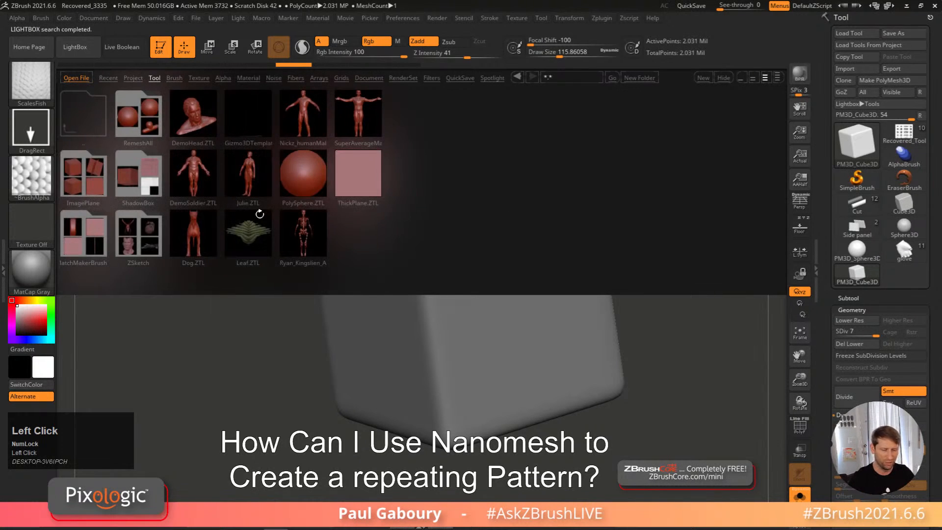
double_click(199, 171)
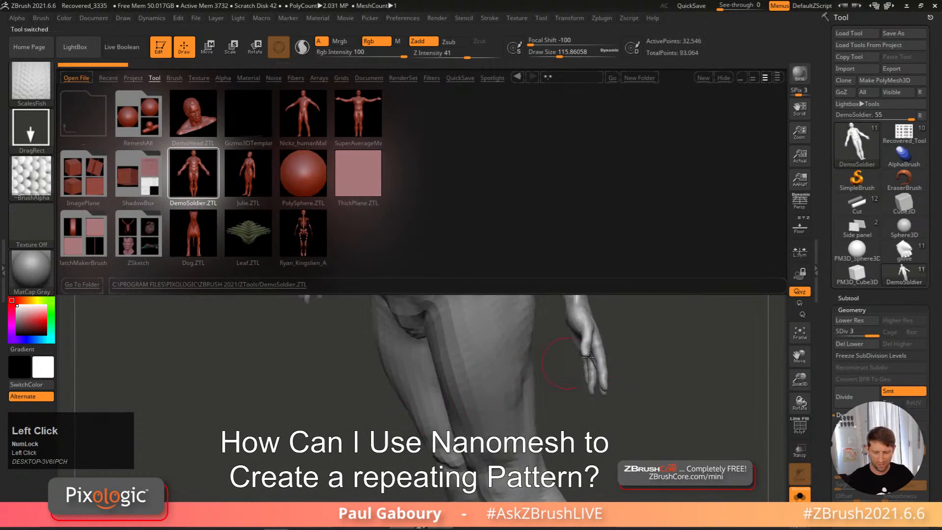
key("comma")
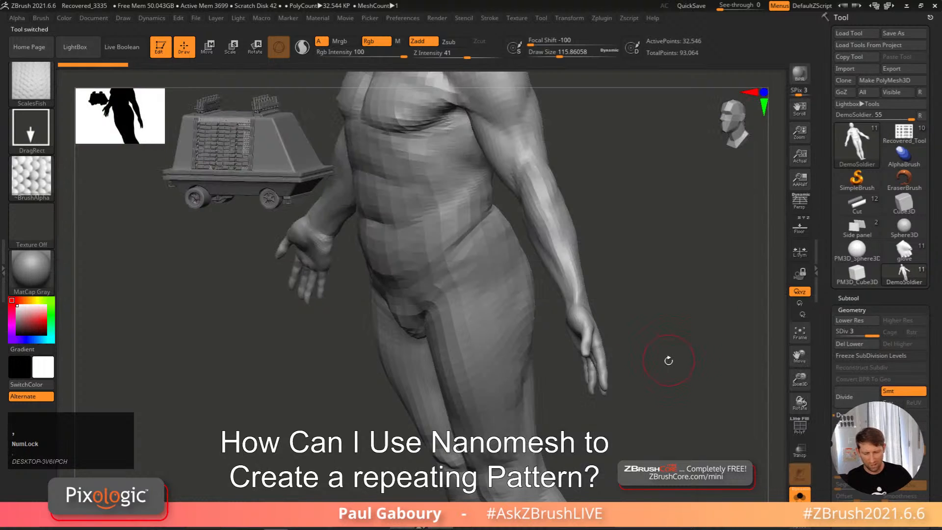
key("ctrl")
right_click_drag(645, 349, 669, 338, "ctrl")
mouse_move(672, 412)
right_mouse_down("ctrl")
mouse_move(601, 321)
mouse_move(552, 324)
mouse_move(568, 273)
mouse_move(552, 331)
right_mouse_up("ctrl")
Step: Show the Move gizmo, enable transposing of multiple subtools and toggle the selection of the soldier's head and torso subtools
key("w")
left_click(525, 335)
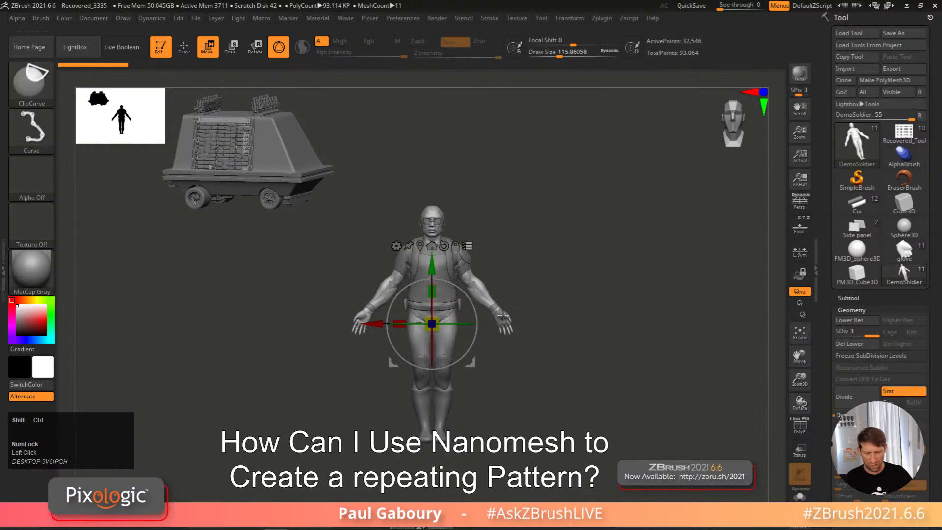
left_click(513, 304, "ctrl+shift")
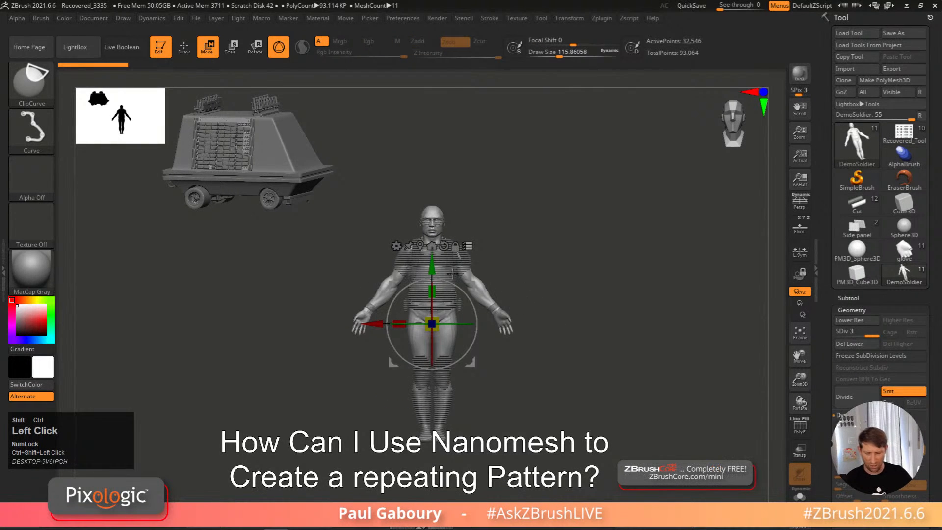
mouse_move(550, 300)
right_mouse_down("alt")
mouse_move(550, 331)
mouse_move(579, 342)
right_mouse_up("alt")
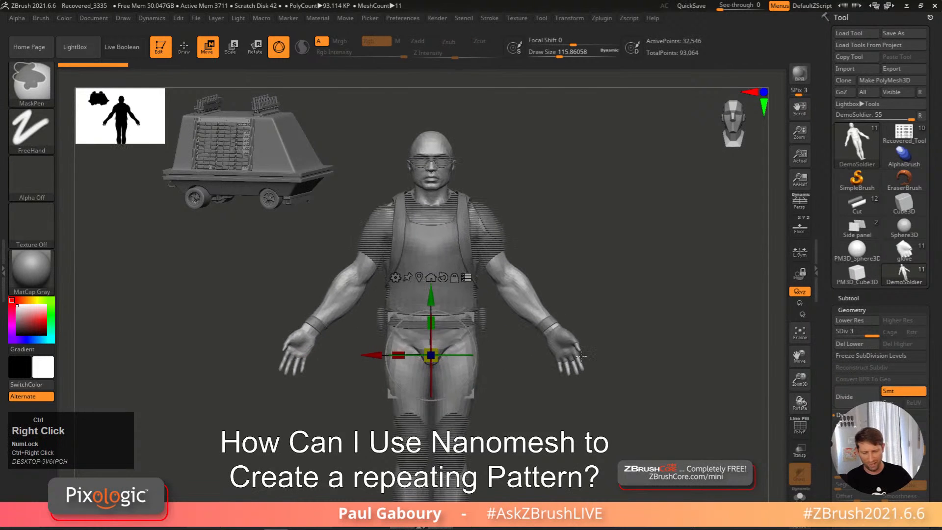
left_click_drag(360, 134, 487, 275, "ctrl+shift")
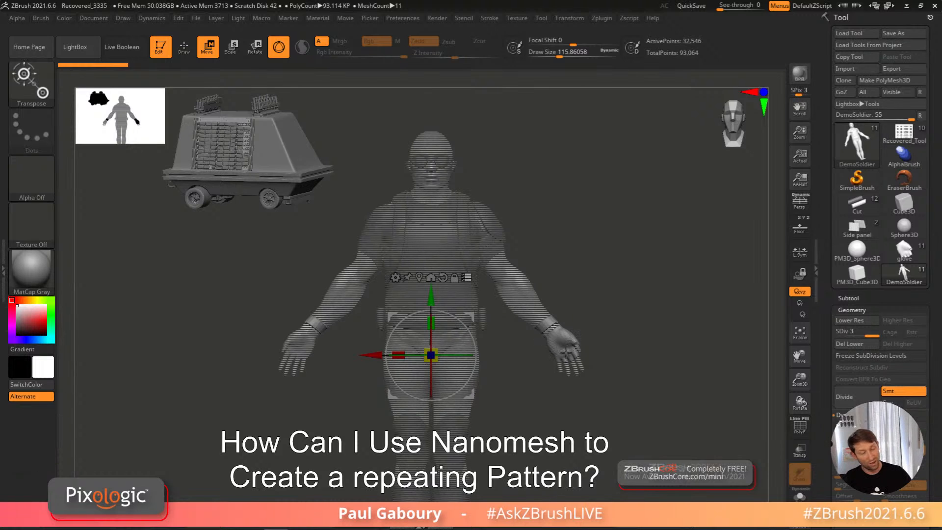
Step: Box-select the soldier's leg subtools in the multi-subtool selection and pick the glove and wrist individually
right_click_drag(557, 390, 567, 331, "alt")
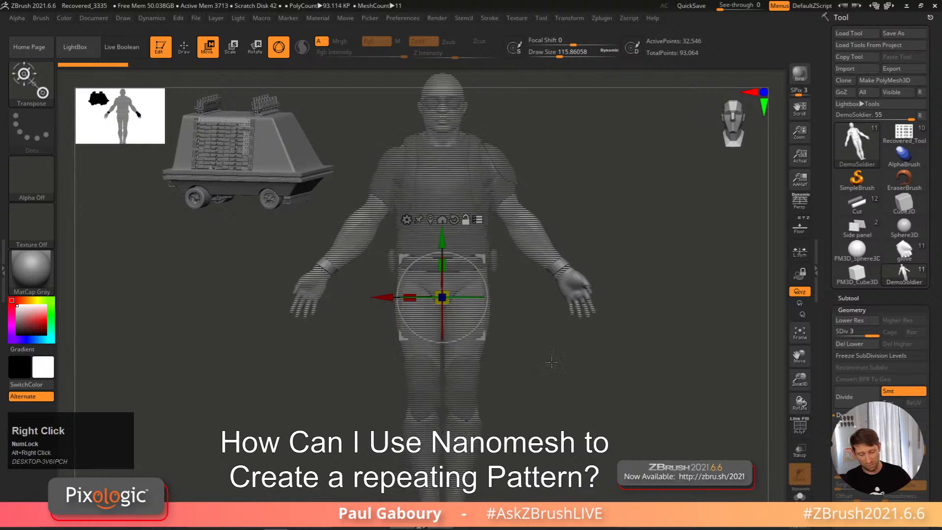
right_click_drag(521, 449, 532, 389, "alt")
left_click_drag(553, 478, 373, 301, "ctrl+shift")
right_click_drag(523, 203, 528, 286, "alt")
right_click_drag(443, 489, 454, 422, "alt")
right_click_drag(492, 238, 474, 277, "alt")
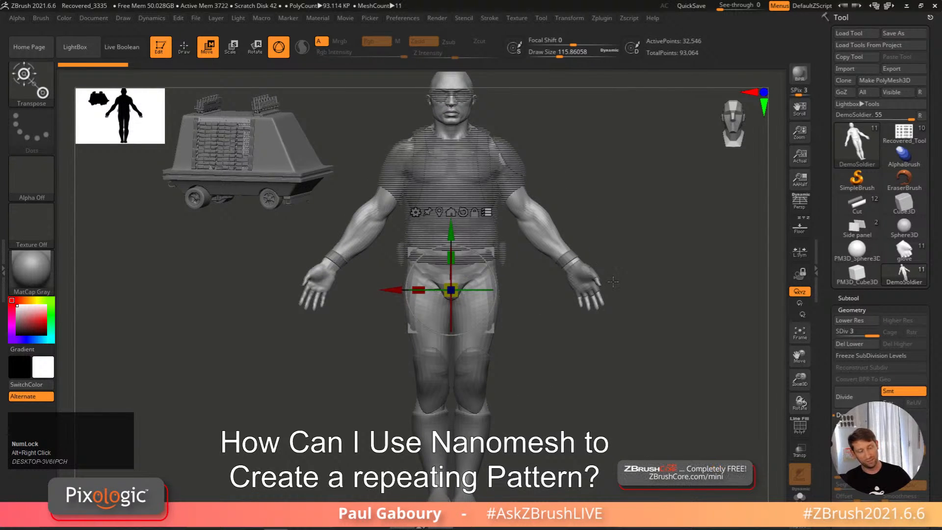
left_click(587, 277, "ctrl+shift")
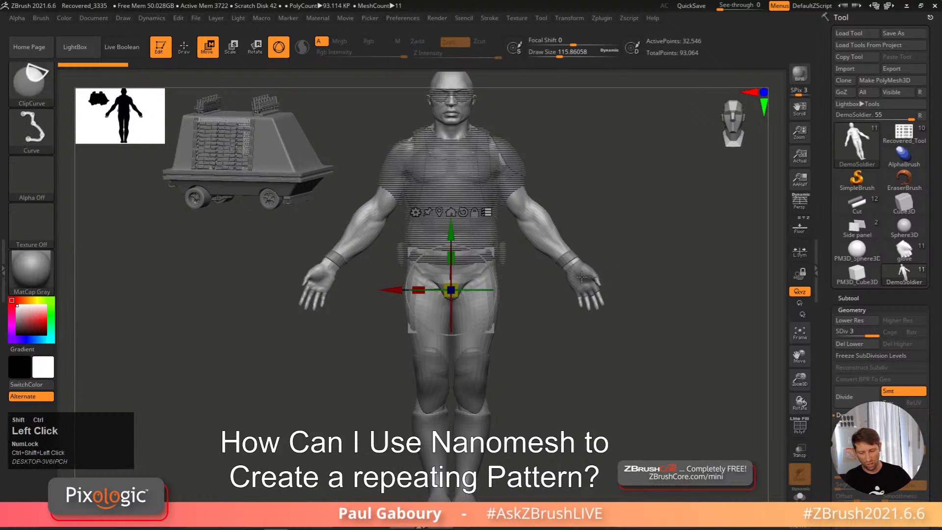
left_click(568, 258, "ctrl+shift")
Step: Toggle the soldier's glove, knee guard and boot subtools in the multi-subtool selection using selection boxes around the hand and legs
left_click_drag(639, 334, 539, 217, "ctrl+shift")
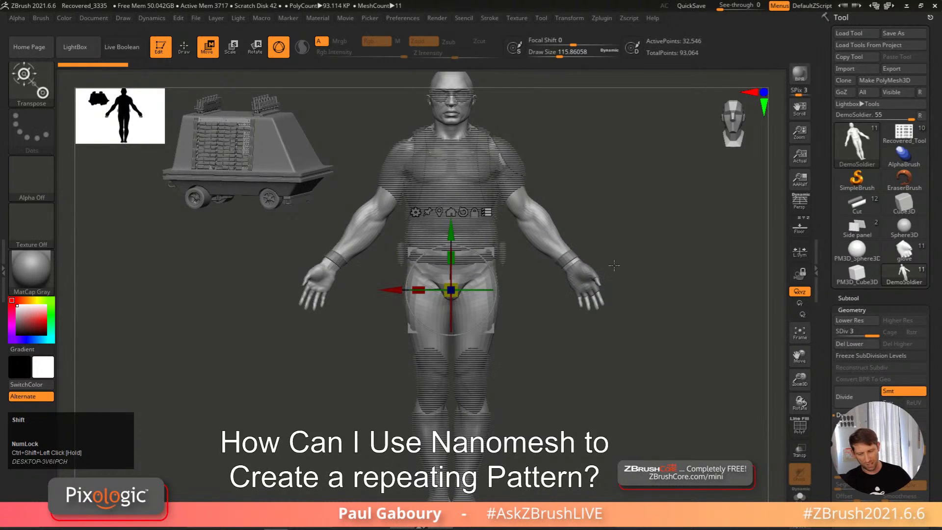
right_click_drag(615, 285, 616, 247, "alt")
left_click_drag(591, 433, 410, 331, "ctrl+shift")
right_click_drag(620, 335, 630, 354, "alt")
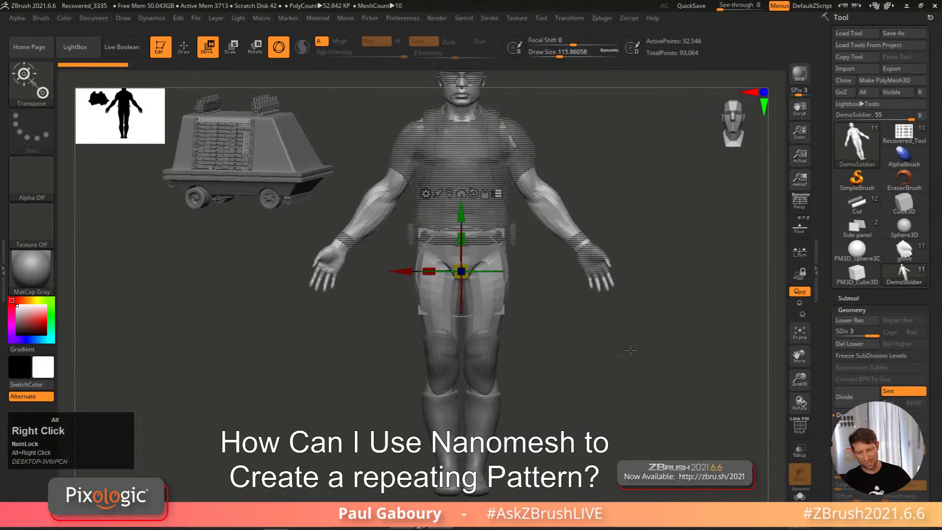
left_click_drag(629, 248, 628, 248, "ctrl+shift")
right_click_drag(629, 248, 611, 284)
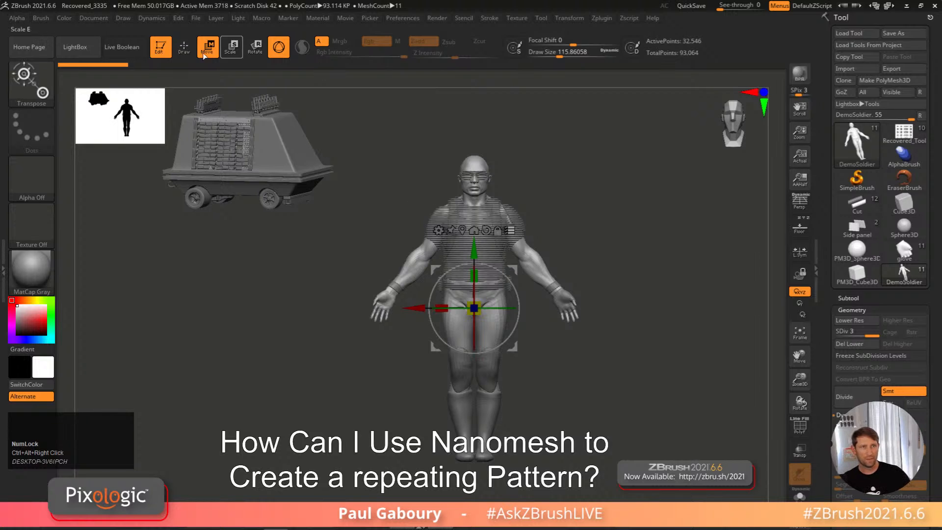
scroll(5, 157, "down", 1)
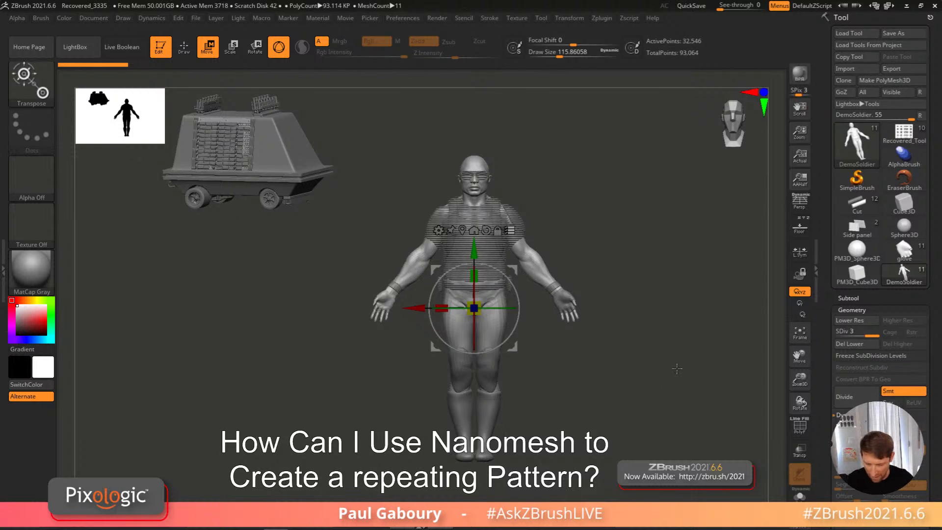
Step: Turn off multi-subtool transposing and group the vest and backpack in a new subtool folder
left_click(510, 230)
left_click(852, 298)
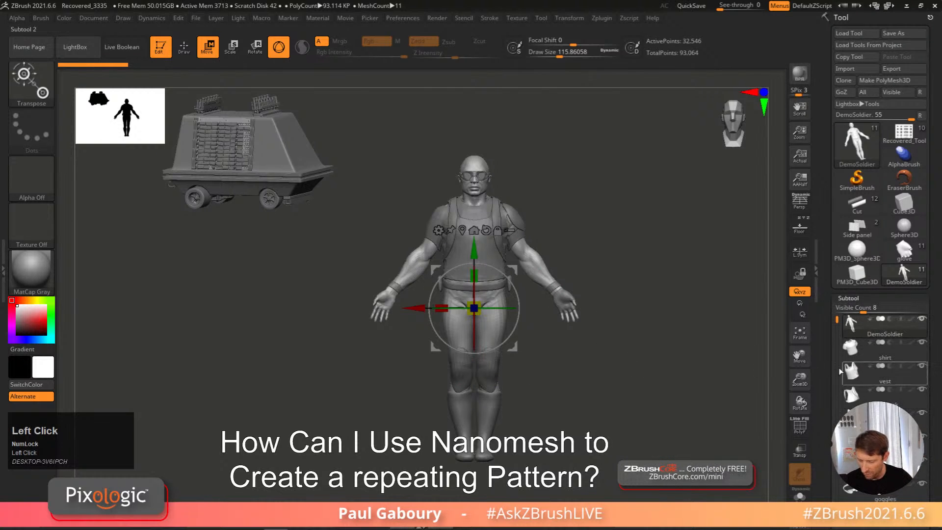
left_click(868, 367)
key("Return")
left_click_drag(848, 351, 849, 416)
left_click_drag(840, 330, 843, 364)
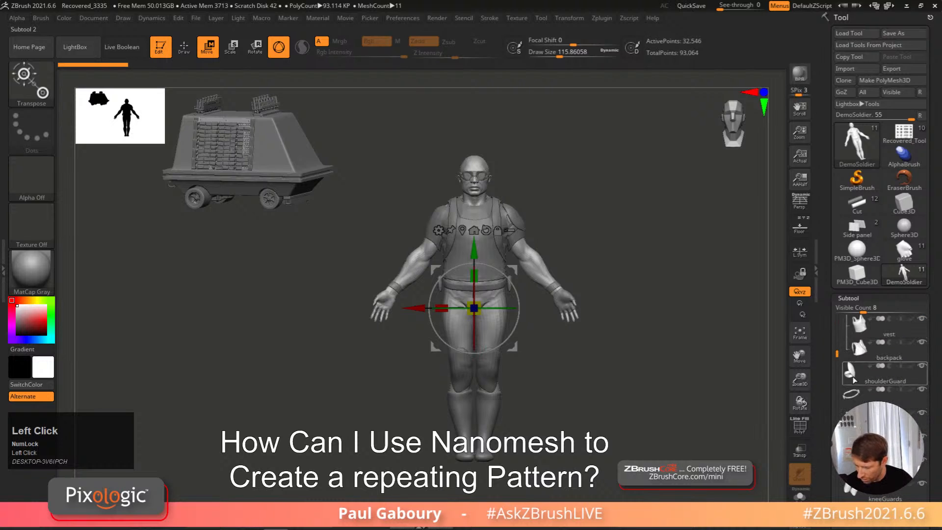
Step: Select the shoulderGuard subtool and create a new folder for it
left_click(854, 379)
key("ctrl+f")
key("Return")
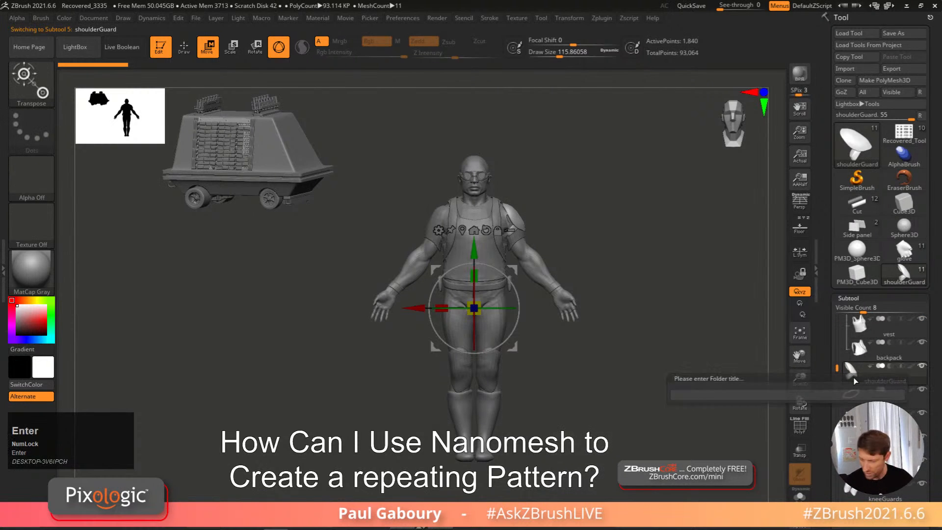
Step: Finish the shoulderGuard folder and create another new subtool folder for the goggles, keeping the default folder title
left_click(854, 414)
scroll(860, 381, "down", 5)
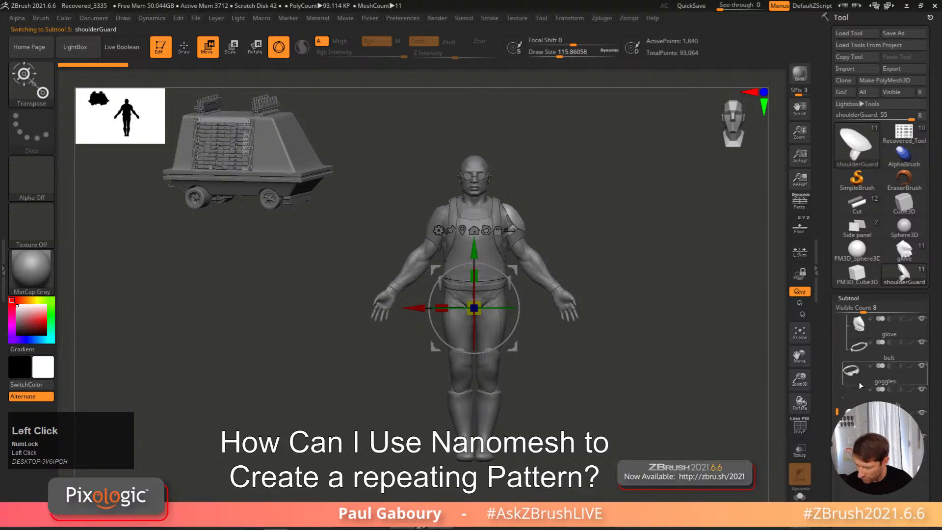
left_click(859, 381)
key("ctrl+f")
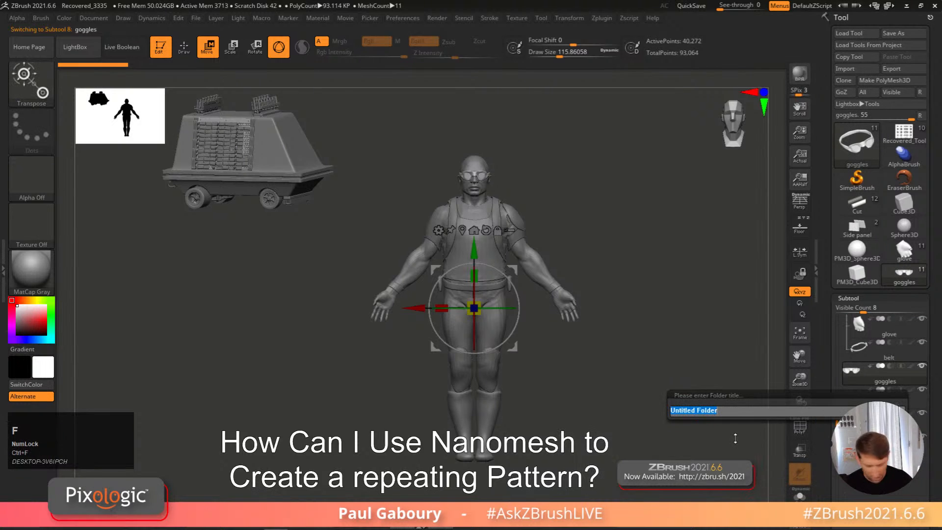
key("Return")
Step: Collapse the three untitled subtool folders in the subtool list
left_click(840, 382)
left_click_drag(840, 382, 842, 317)
left_click(851, 330)
left_click(852, 354)
left_click(854, 382)
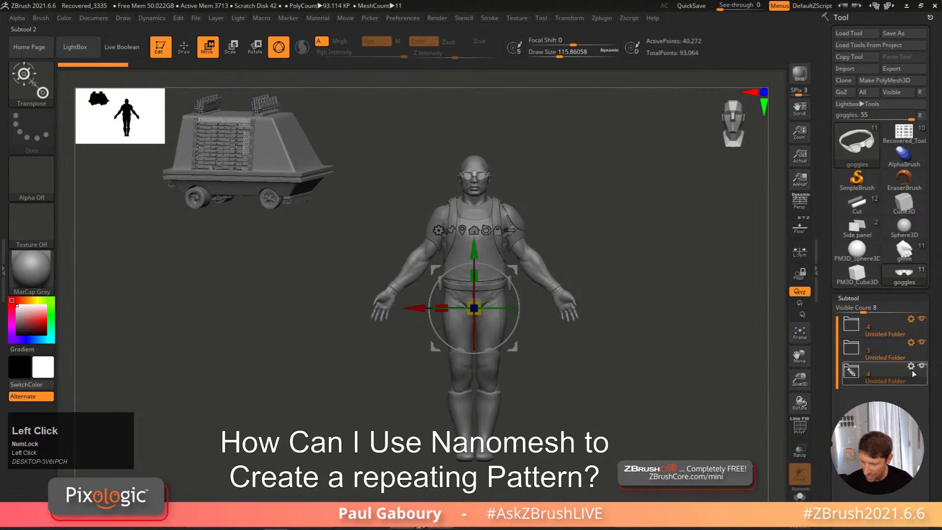
Step: Apply Transpose Set to the third folder, move its subtools away from the soldier, and undo that move
left_click(911, 366)
left_click(869, 273)
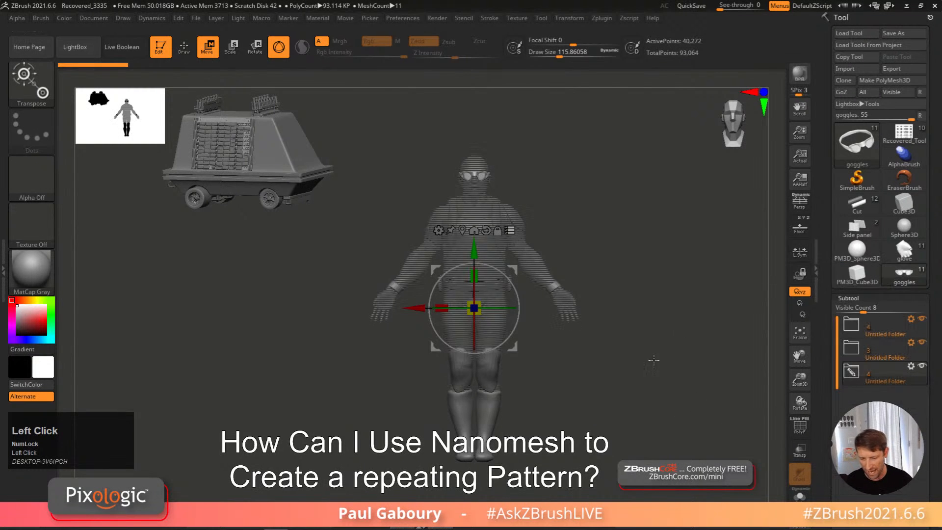
left_click_drag(513, 346, 593, 320)
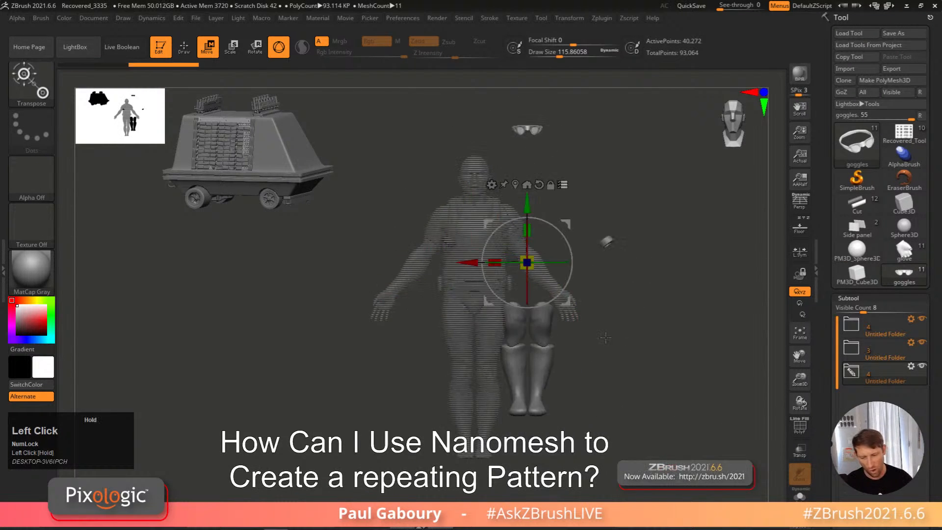
key("ctrl")
key("ctrl+z")
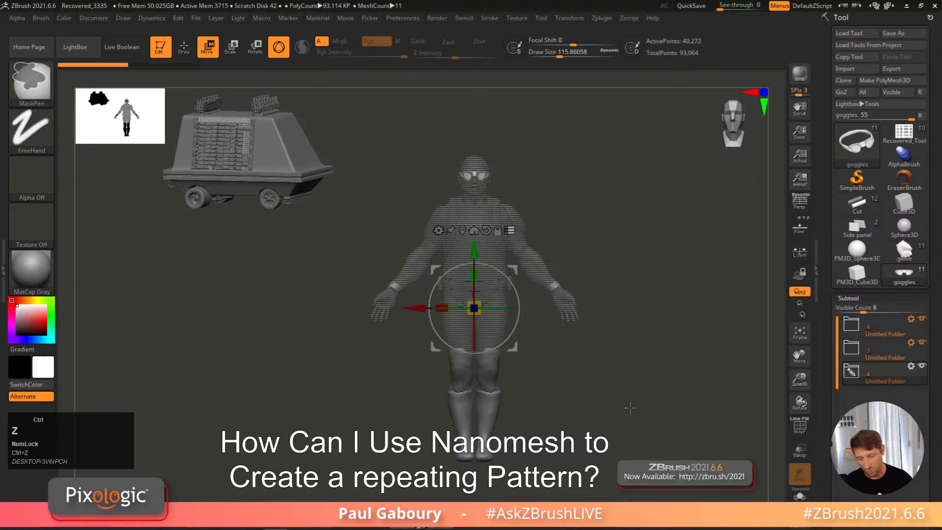
Step: Add the first folder's subtools with Transpose Add and shift the selected parts slightly to the right
left_click(912, 319)
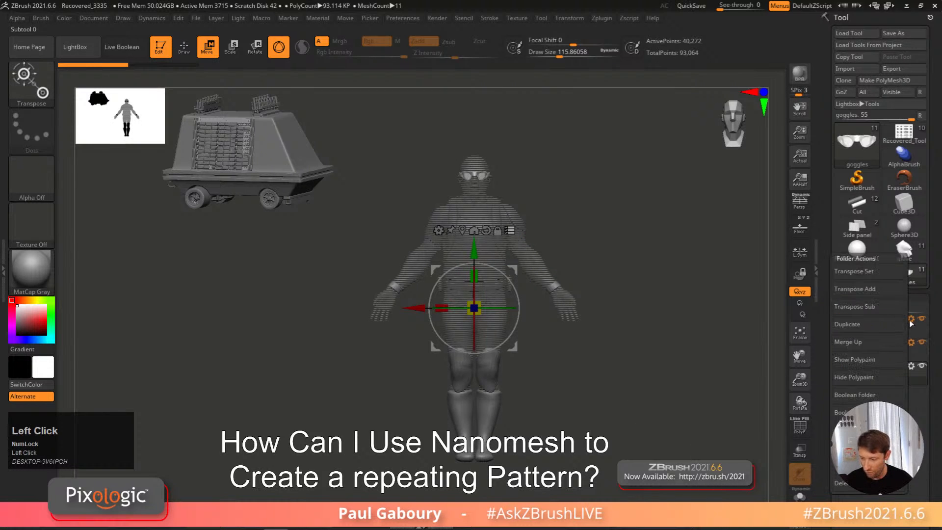
left_click(866, 290)
left_click_drag(524, 371, 553, 355)
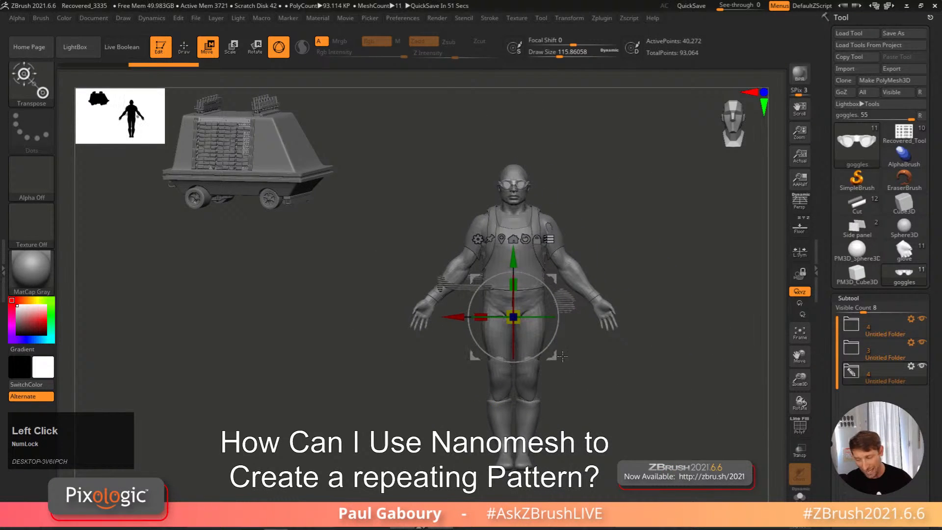
Step: Remove the first folder's subtools with Transpose Sub, try moving the remaining parts aside, undo the move and return to Draw mode
left_click(911, 319)
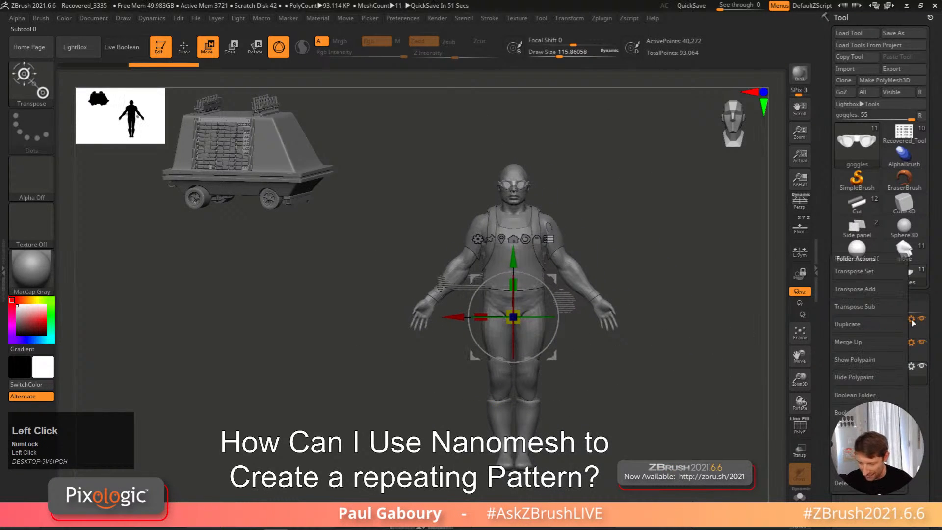
left_click(871, 308)
left_click_drag(553, 358, 408, 384)
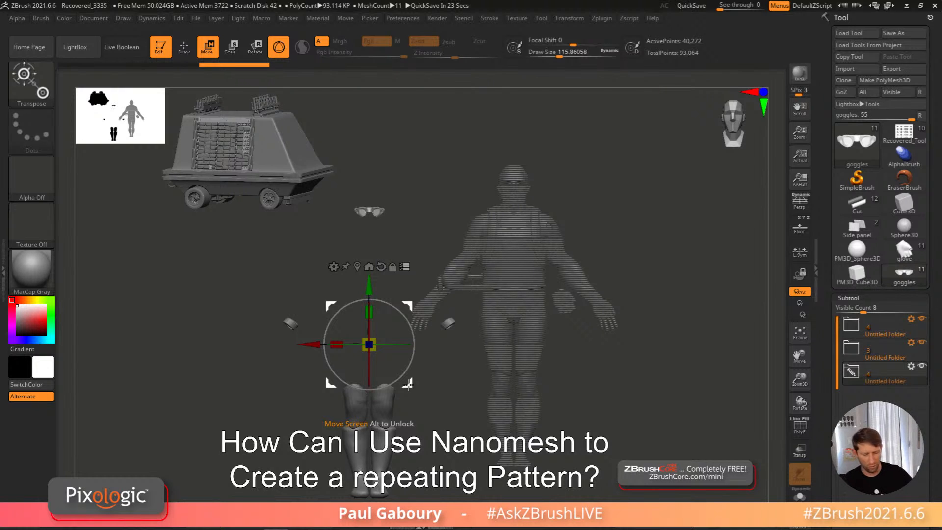
key("ctrl+z")
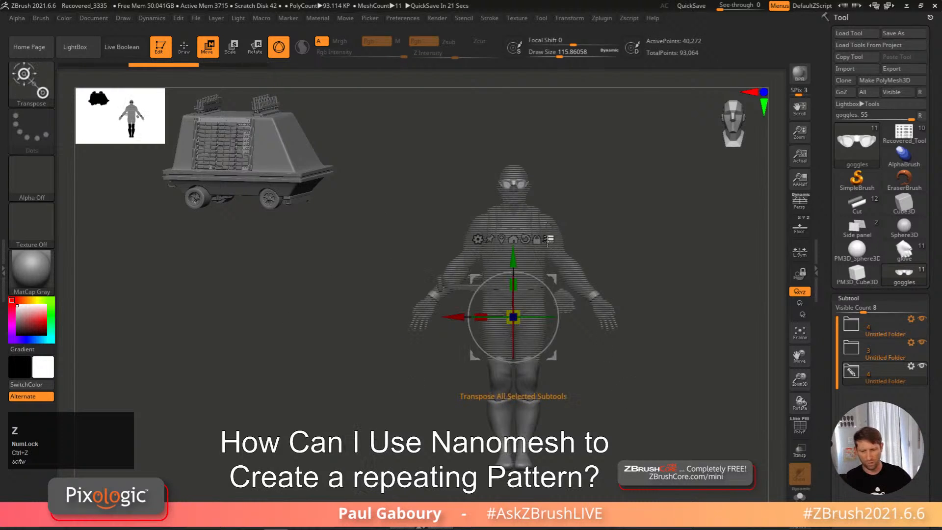
right_click(589, 336)
key("q")
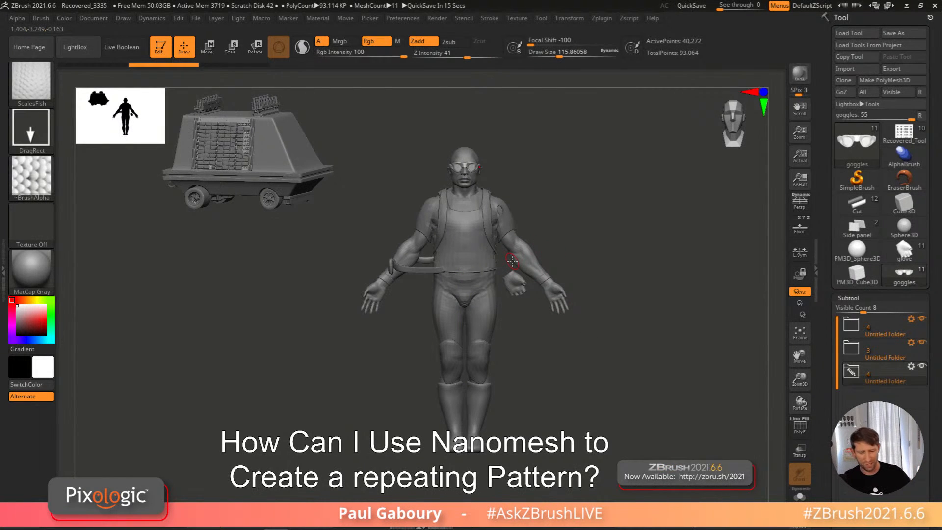
Step: Select the DemoSoldier body subtool and abort the project auto-save
right_click_drag(535, 270, 585, 236, "alt")
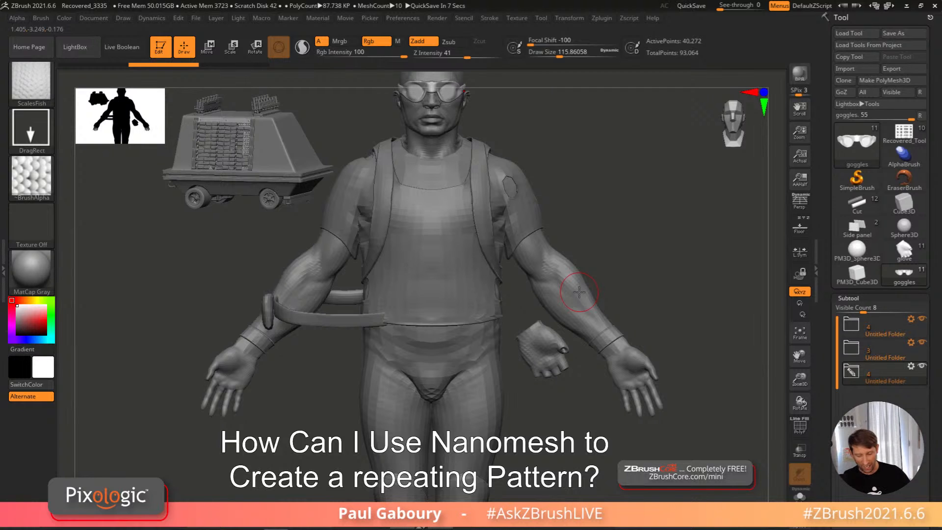
right_click_drag(576, 412, 591, 356, "alt")
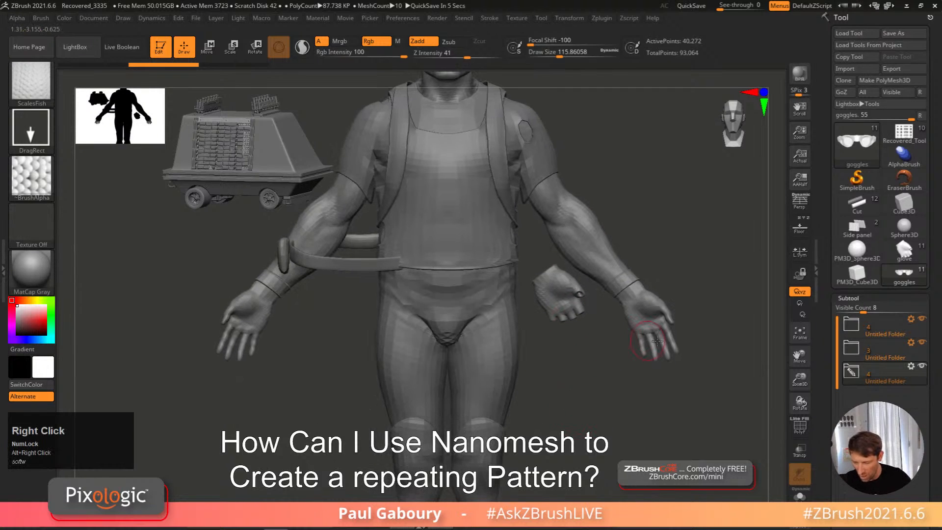
left_click(614, 277, "alt")
right_click_drag(694, 252, 662, 300, "alt")
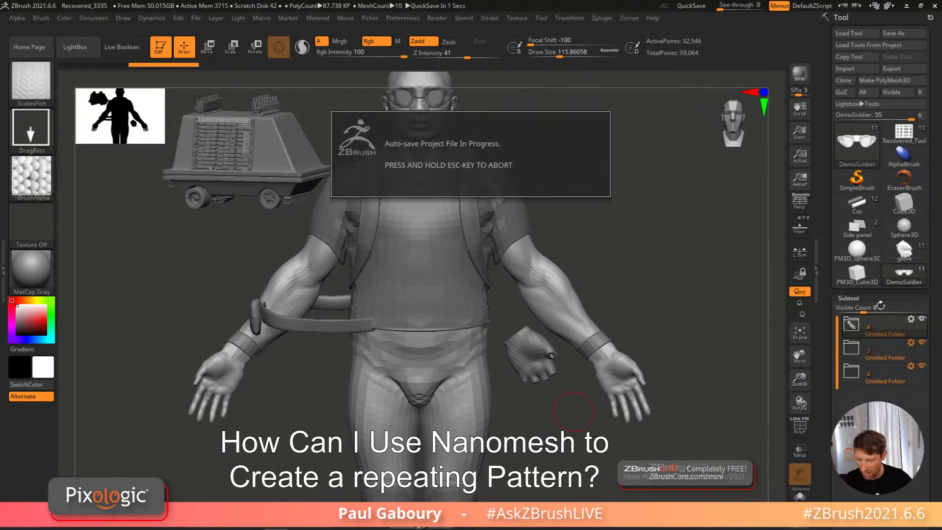
key("Escape")
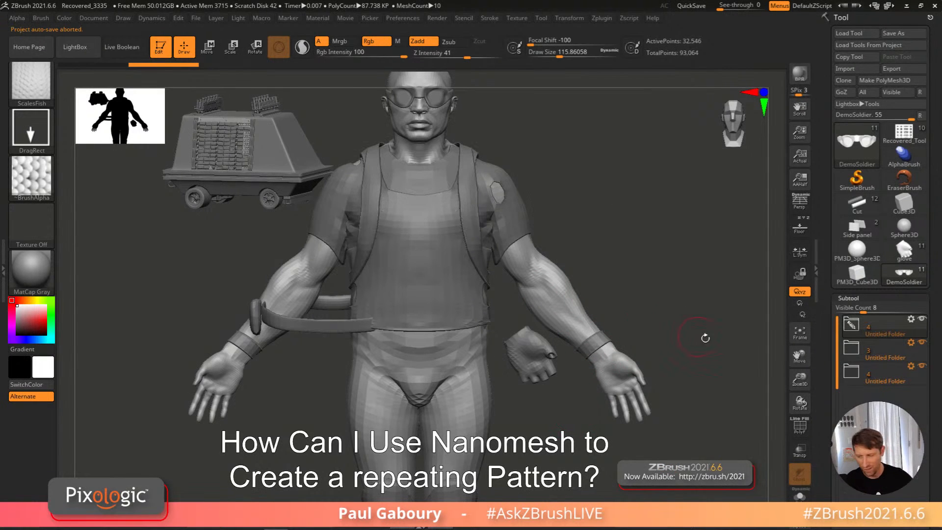
Step: Turn off Quick 3D Edit for the soldier
left_click(848, 298)
left_click(569, 17)
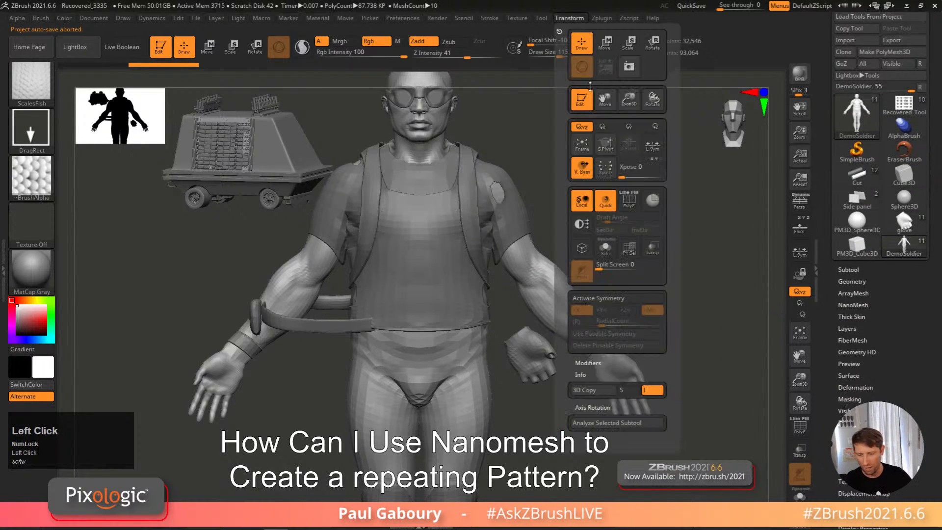
left_click(608, 210)
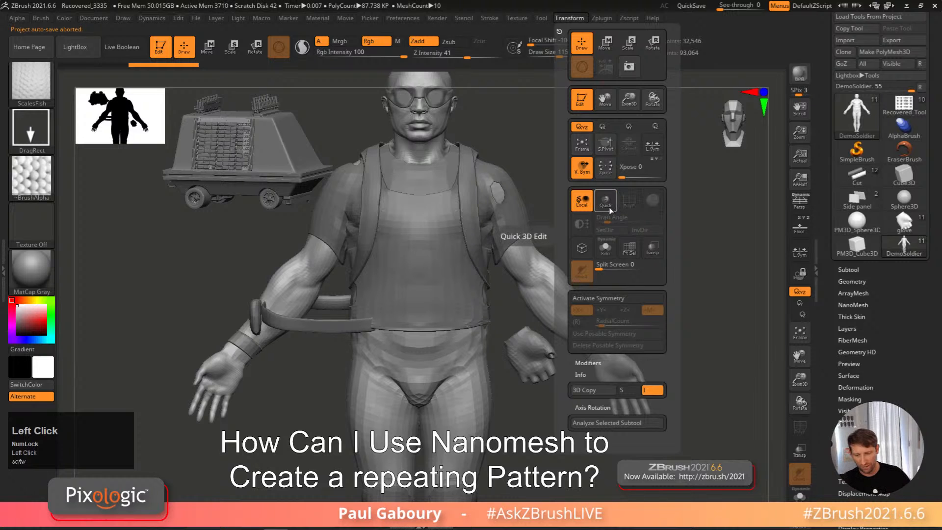
Step: Try the body's DSmooth display property at about 0.33, reset it to 0, and turn Quick 3D Edit back on
right_click_drag(687, 417, 670, 420)
left_click_drag(897, 411, 897, 336)
left_click(875, 297, "shift")
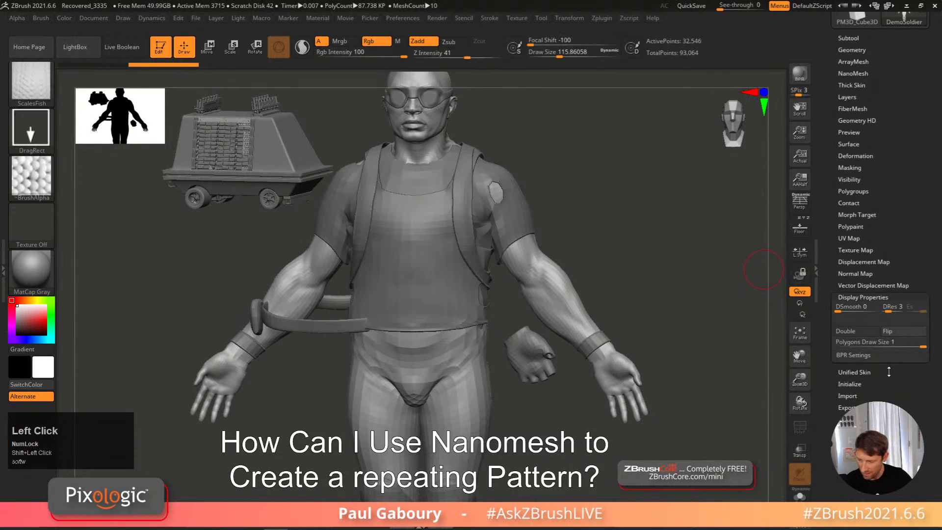
left_click_drag(847, 311, 866, 307)
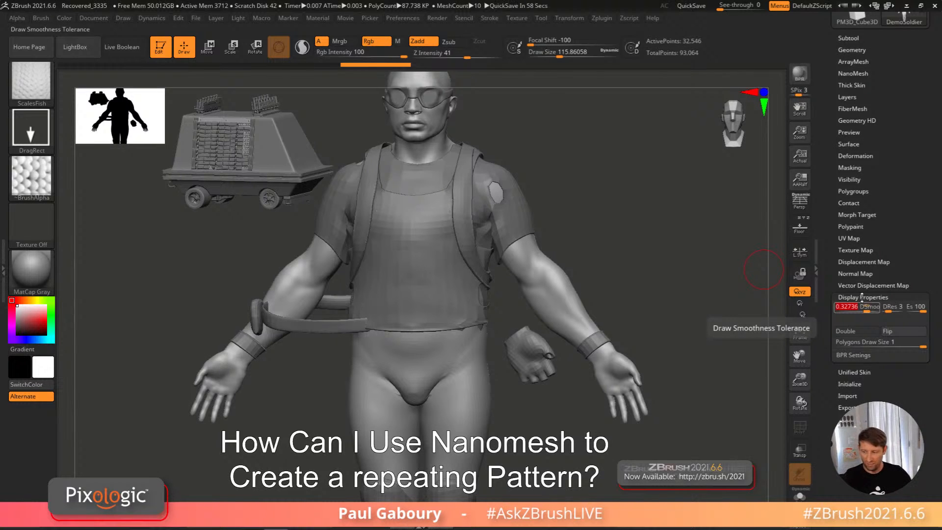
left_click_drag(865, 305, 834, 308)
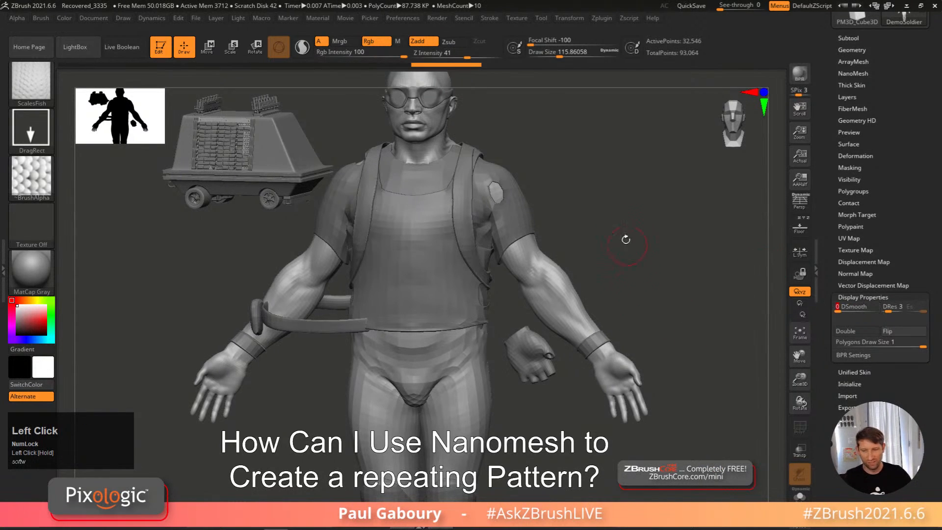
left_click(573, 19)
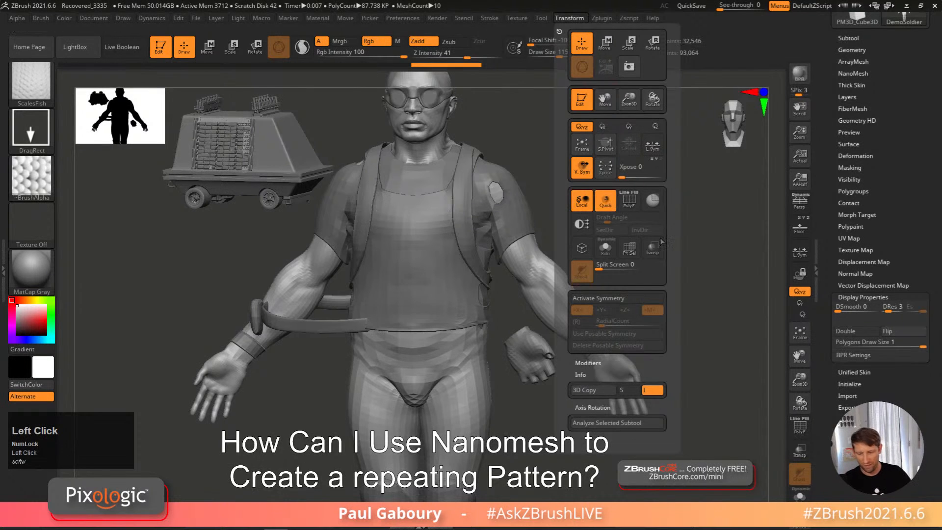
Step: Subdivide the DemoSoldier body several times and step through its subdivision levels down to the lowest
key("ctrl+d")
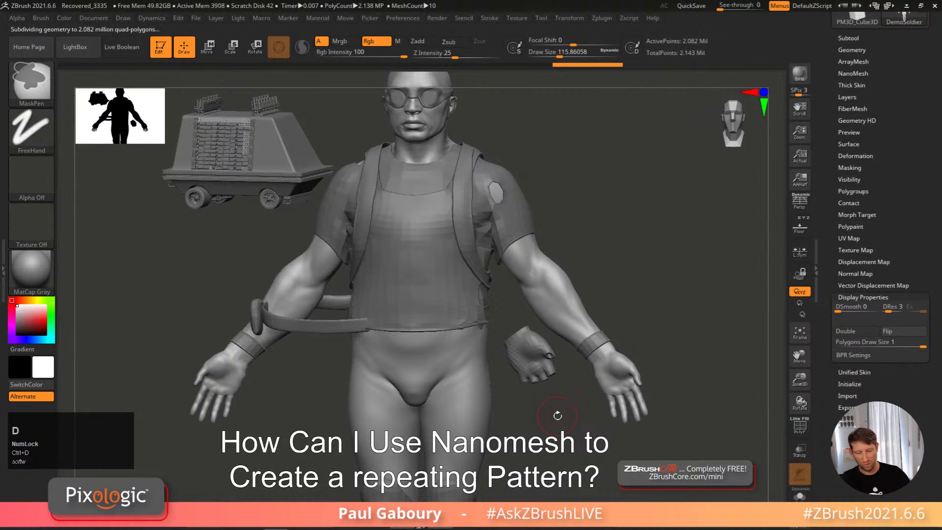
key("shift+d")
key("d")
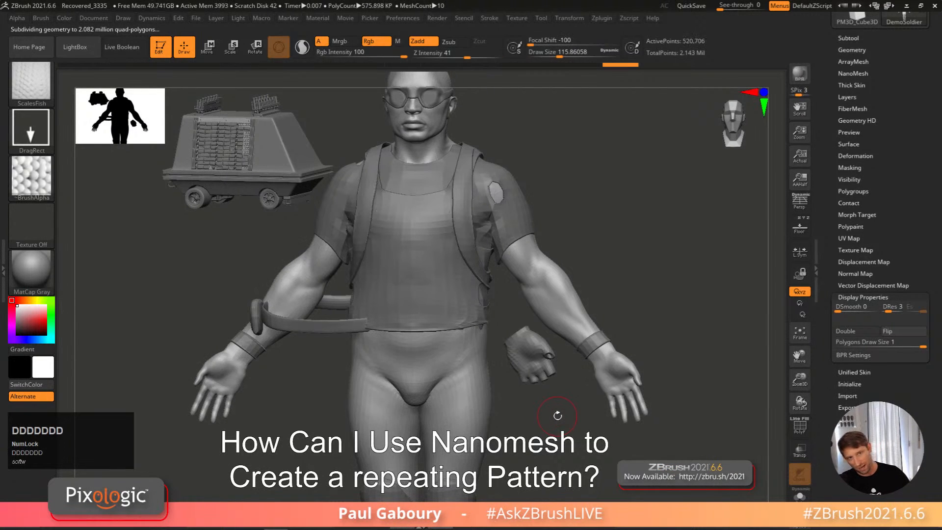
key("shift+d")
key("shift+d")
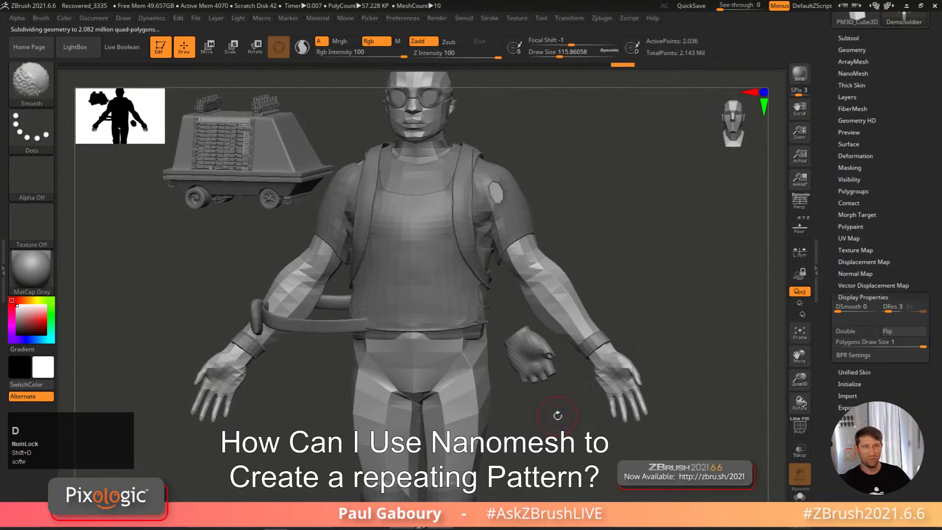
Step: Switch to the Side panel tool and turn on its PolyFrame display
mouse_move(557, 416)
right_mouse_down("ctrl")
mouse_move(529, 339)
mouse_move(557, 315)
mouse_move(530, 266)
mouse_move(584, 312)
right_mouse_up("ctrl")
left_click_drag(900, 169, 910, 238)
left_click(856, 195)
mouse_move(553, 333)
right_mouse_down("alt")
mouse_move(589, 353)
mouse_move(474, 332)
mouse_move(460, 296)
right_mouse_up("alt")
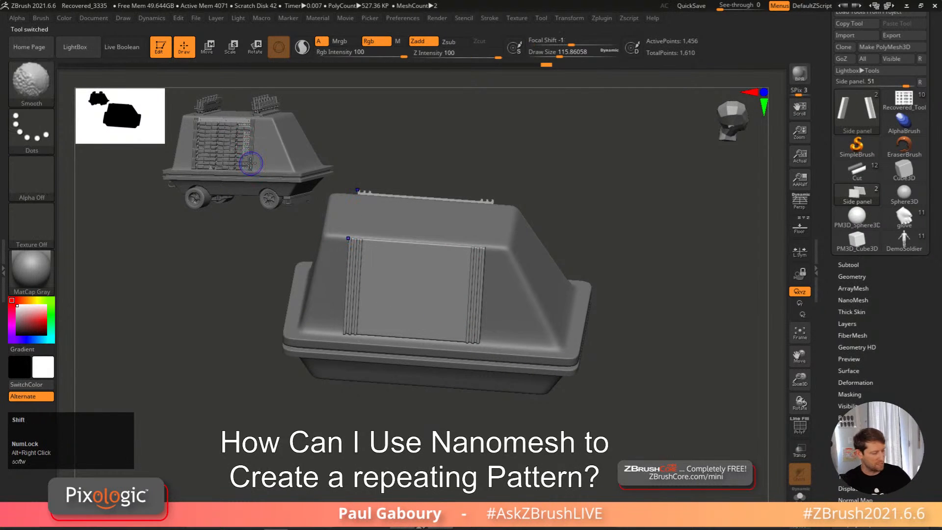
key("shift+f")
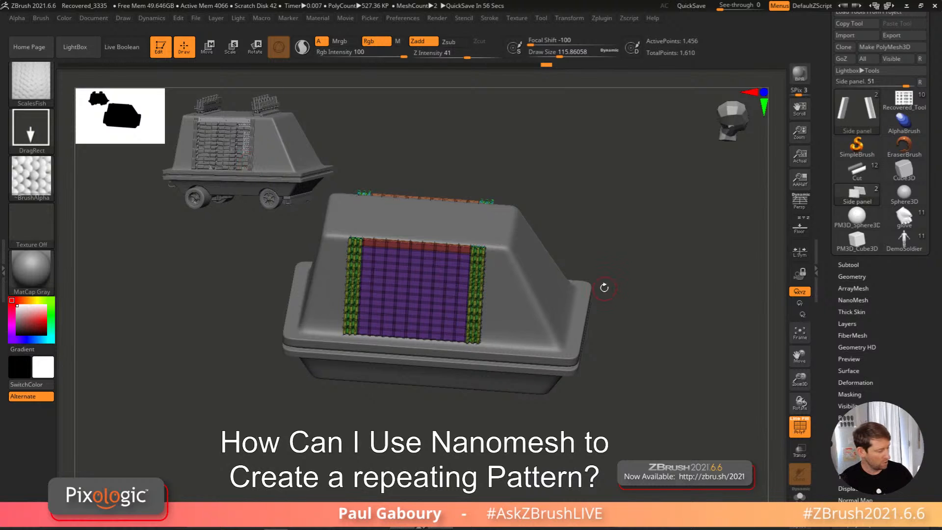
Step: Choose the IMM Primitives brush for the side panel model
key("b")
key("i")
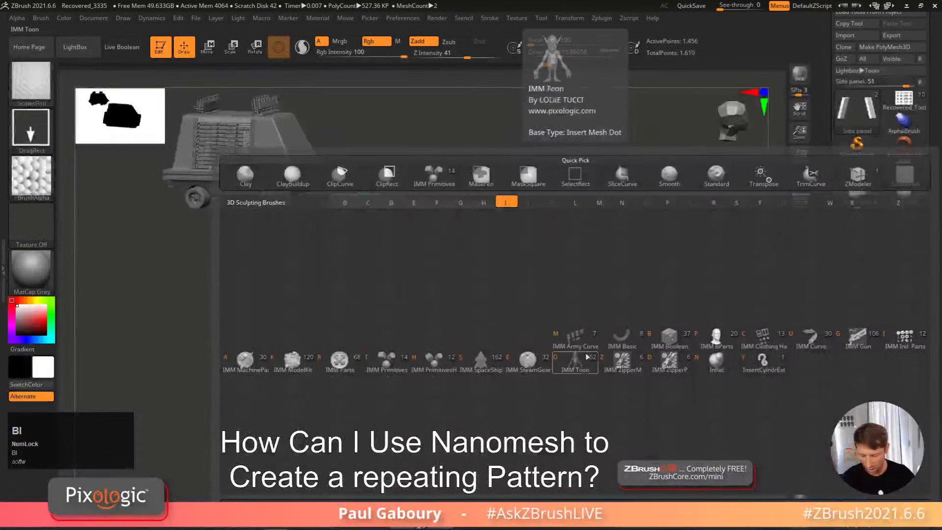
left_click(389, 365)
mouse_move(624, 286)
right_mouse_down("alt")
mouse_move(660, 301)
mouse_move(669, 295)
mouse_move(604, 263)
mouse_move(649, 162)
right_mouse_up("alt")
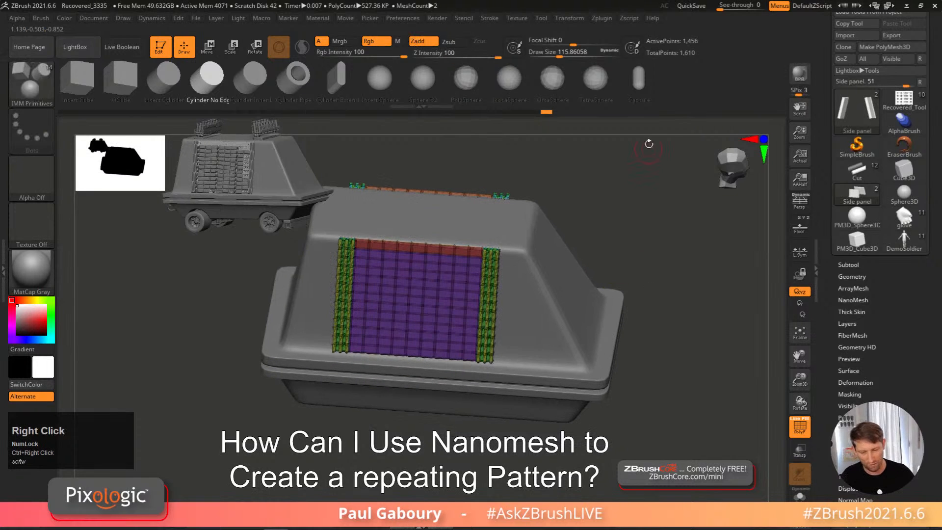
right_click_drag(521, 315, 513, 303)
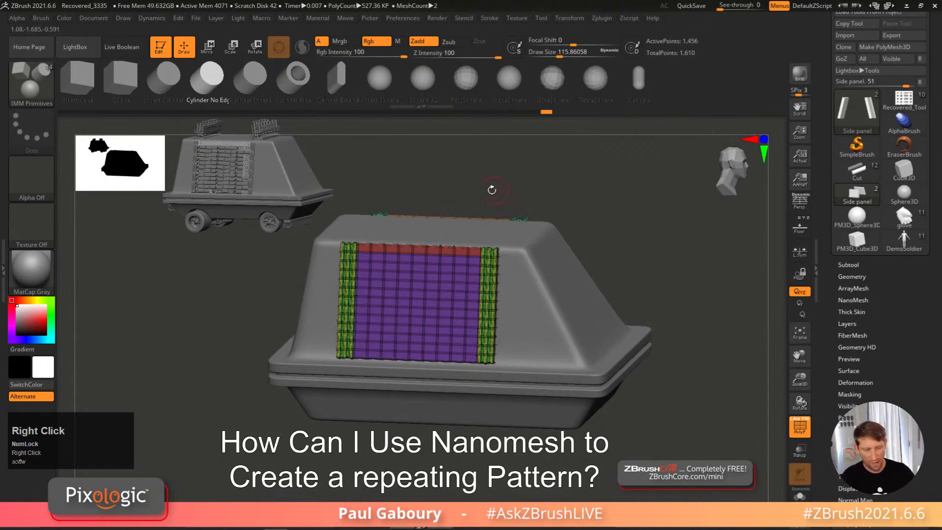
Step: Create a NanoMesh brush from the IMM Primitives brush
left_click(41, 17)
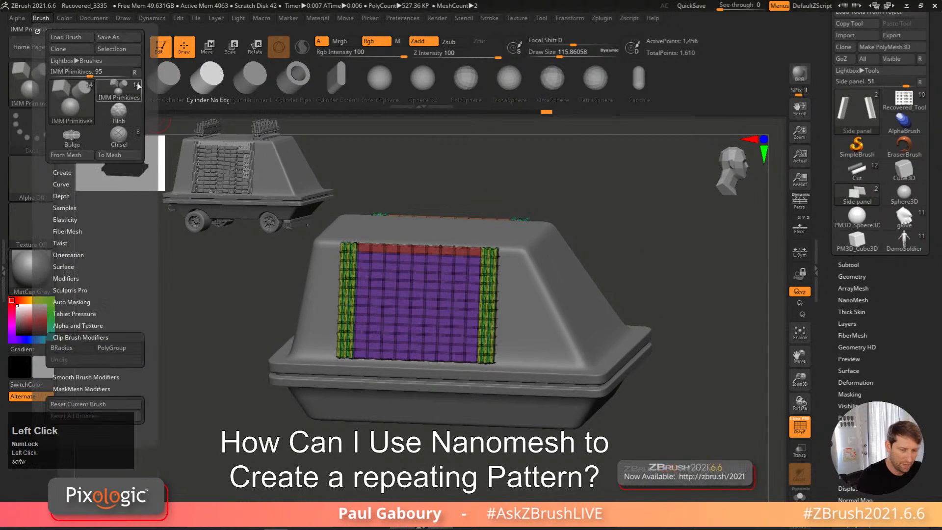
left_click(66, 172)
scroll(144, 166, "down", 2)
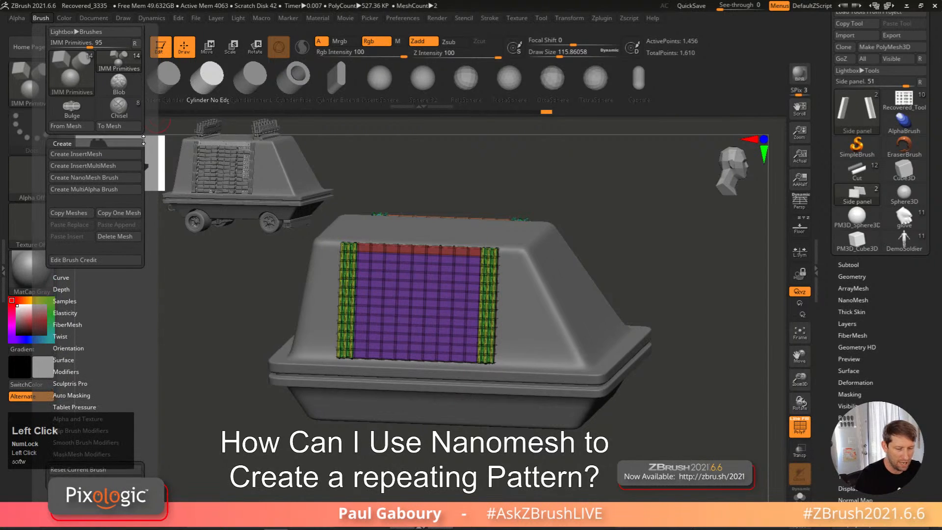
left_click(118, 177)
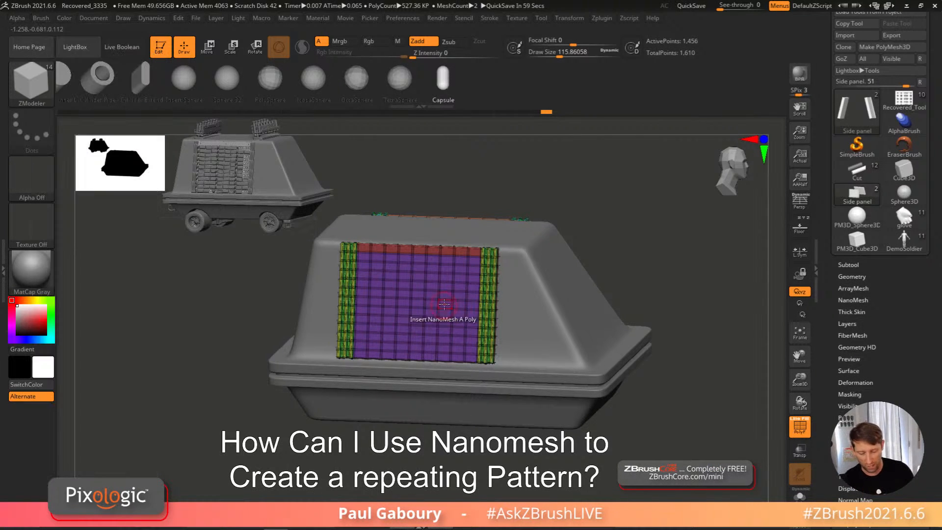
key("b")
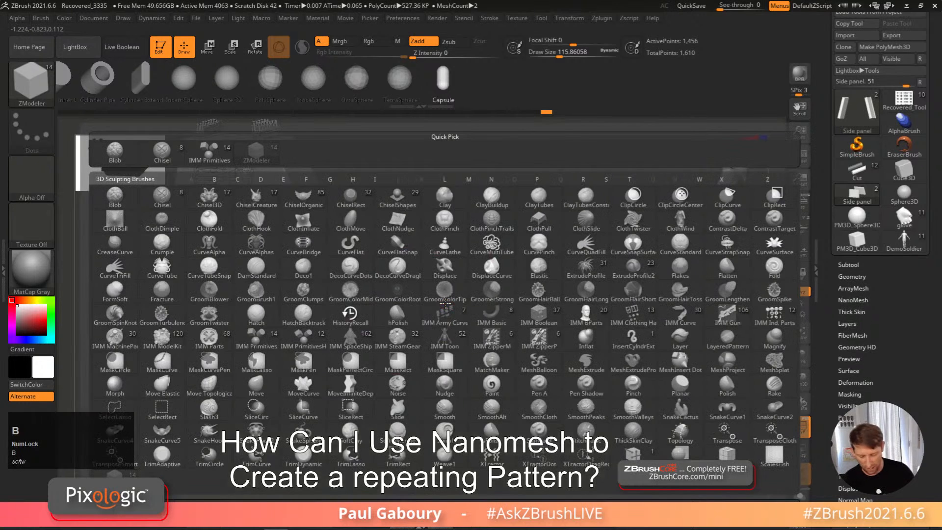
key("b")
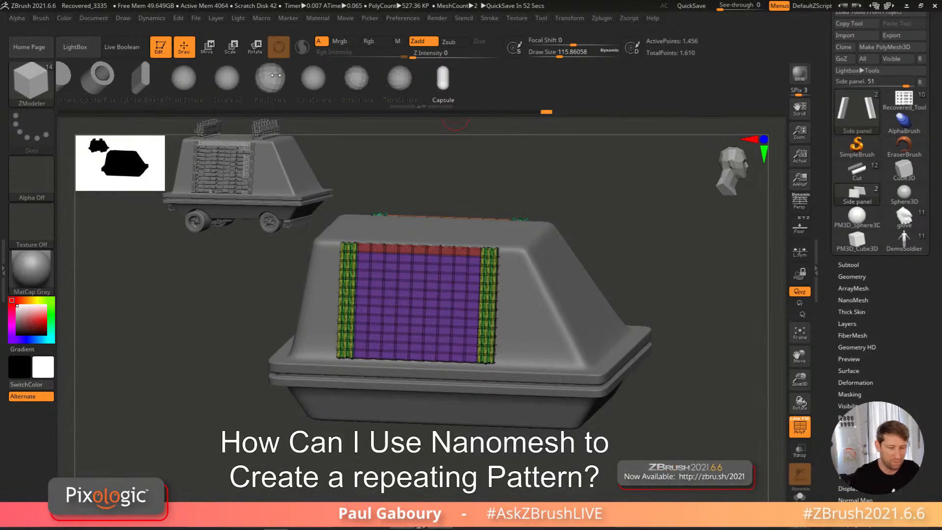
Step: Select the Cylinder No Edge mesh for the NanoMesh brush and turn off symmetry for the side panel
left_click_drag(279, 82, 418, 83)
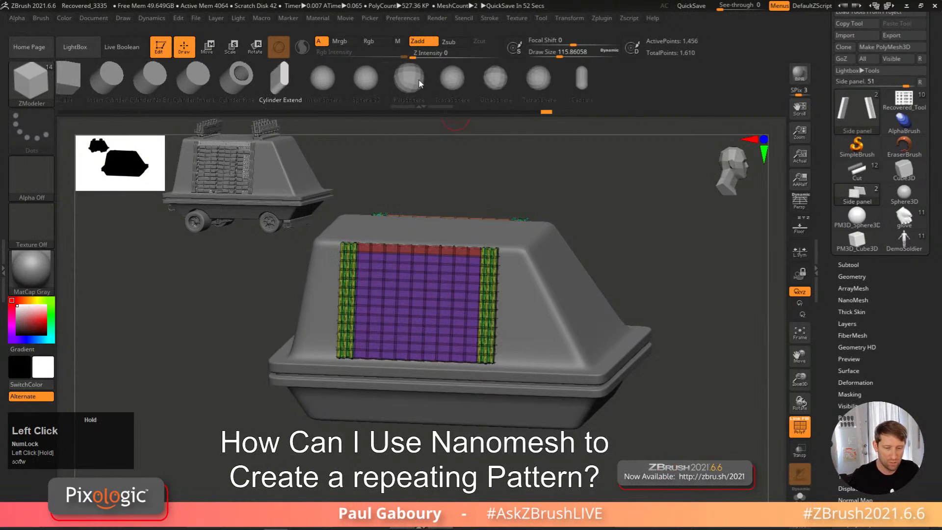
left_click(173, 78)
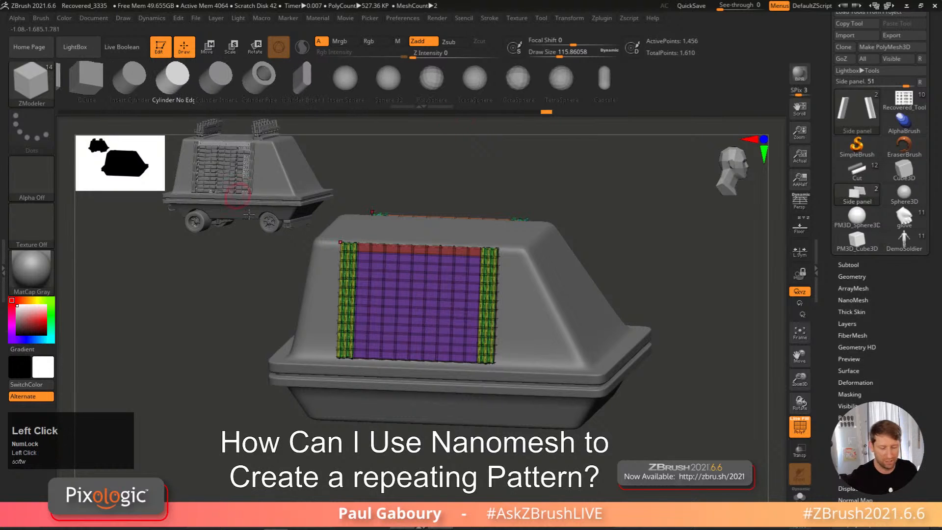
right_click_drag(430, 341, 468, 373, "alt")
right_click_drag(468, 373, 421, 280, "ctrl")
key("x")
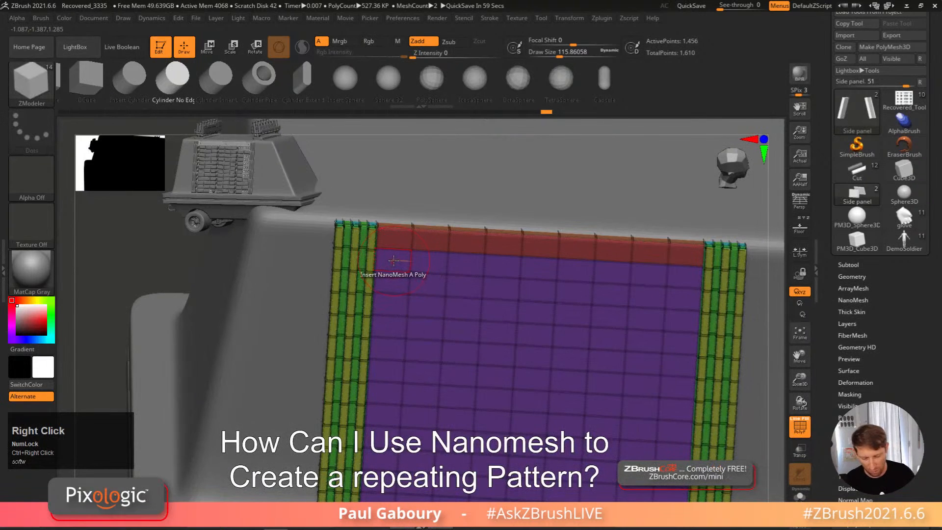
Step: Set the ZModeler polygon action to Insert NanoMesh with the Polygroup All target and insert cylinders across the purple panel area
key("space")
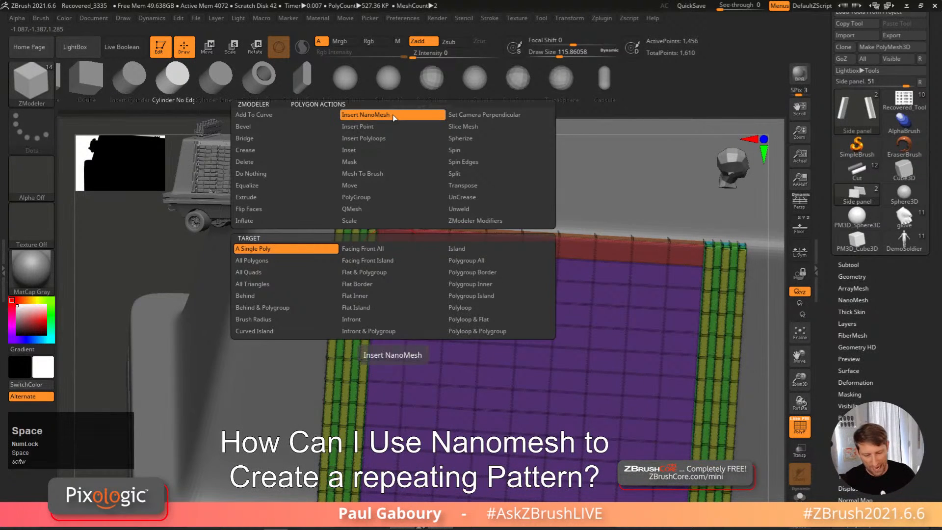
left_click(482, 261)
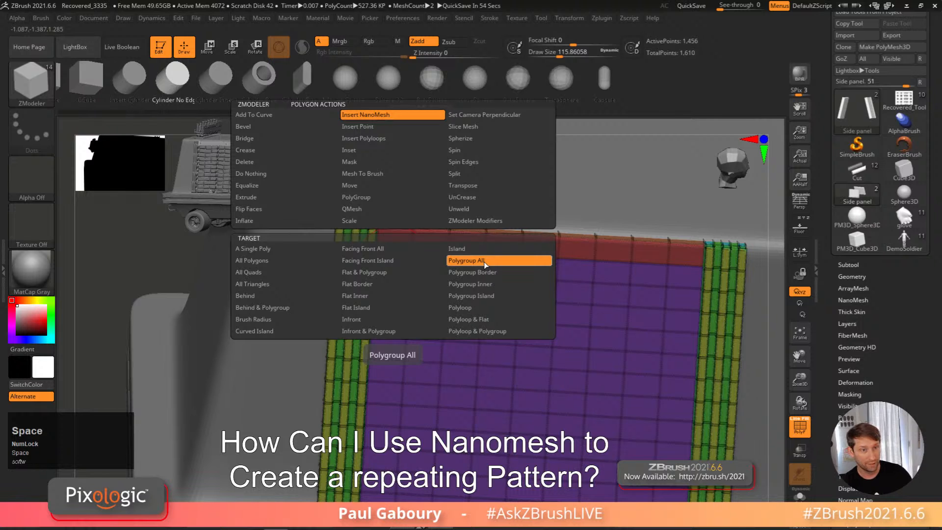
left_click(484, 261)
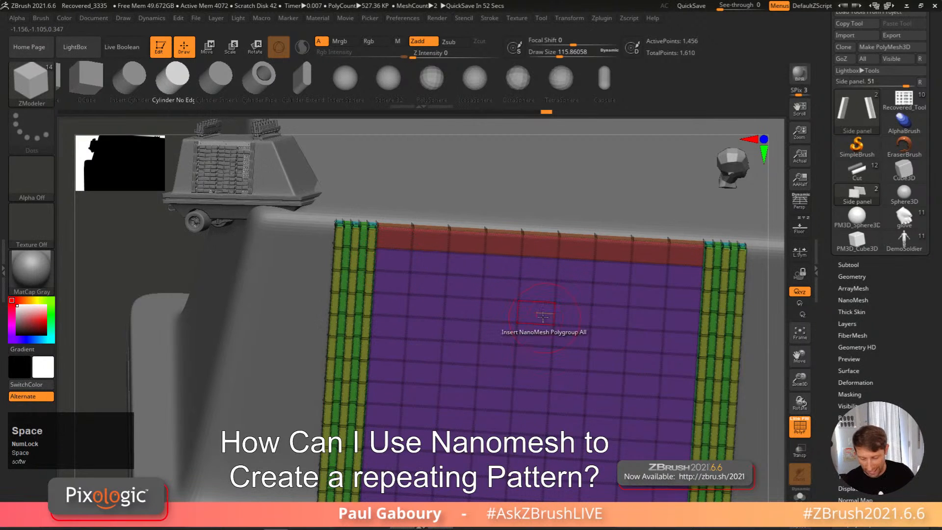
left_click_drag(544, 317, 532, 330)
right_click_drag(590, 385, 493, 310, "alt")
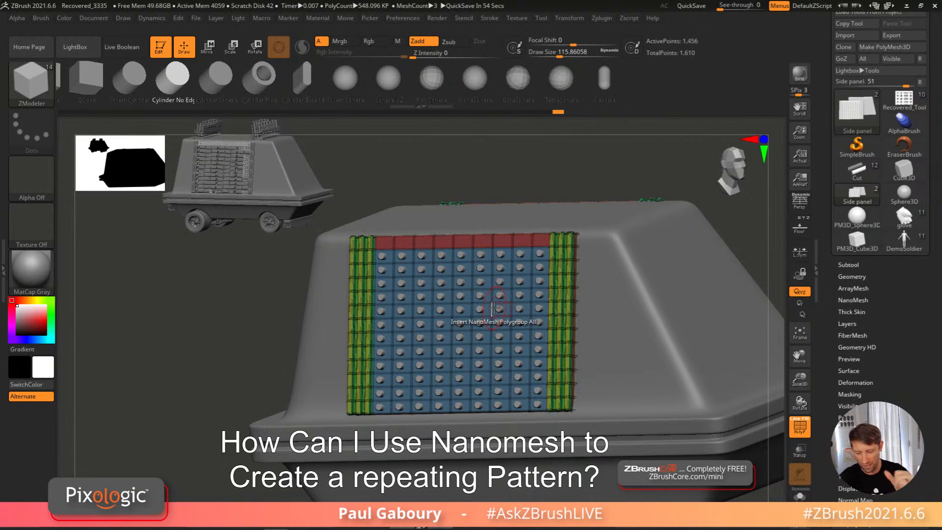
Step: Pick up the cylinder NanoMesh polygroup from a panel polygon and apply it to four polygons of the red top row
right_click_drag(544, 256, 553, 296)
left_click(555, 296, "alt")
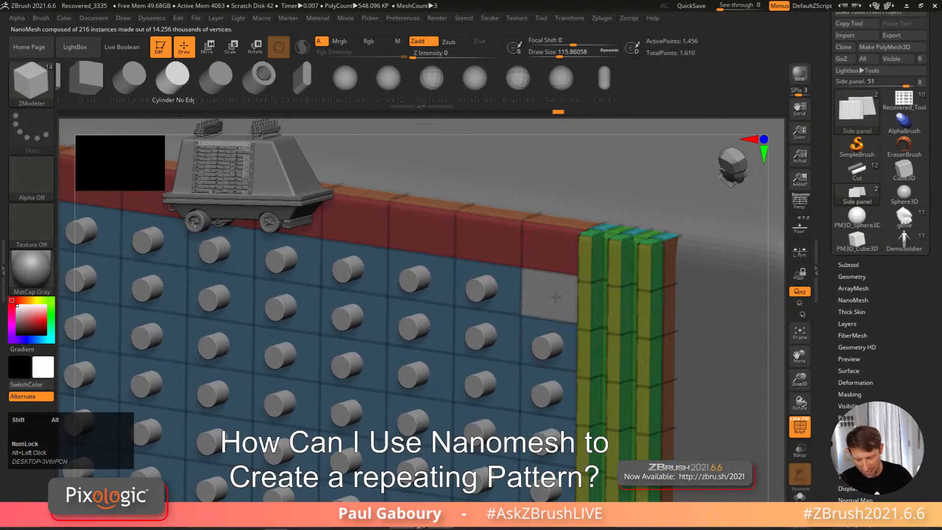
left_click(552, 250, "alt")
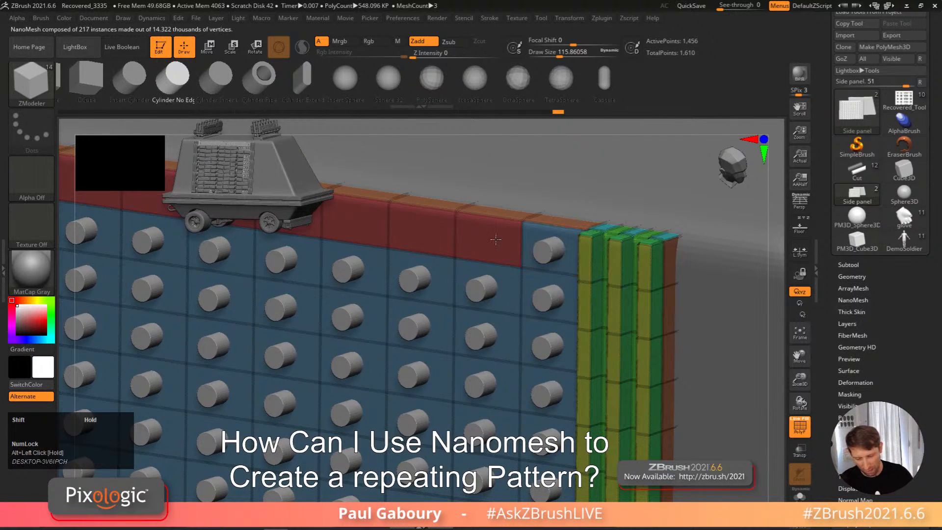
left_click(490, 239, "alt")
left_click(420, 226, "alt")
left_click(351, 223, "alt")
right_click_drag(492, 343, 418, 275, "ctrl+alt")
left_click(419, 277, "alt")
mouse_move(419, 277)
left_mouse_down("alt")
mouse_move(520, 292)
mouse_move(583, 319)
mouse_move(499, 314)
mouse_move(503, 343)
mouse_move(459, 373)
mouse_move(420, 334)
mouse_move(419, 304)
left_mouse_up("alt")
key("ctrl+z")
Step: Paint the red polygroup from the top row down a middle column, replacing the cylinders on those polygons
right_click_drag(544, 377, 486, 305, "ctrl")
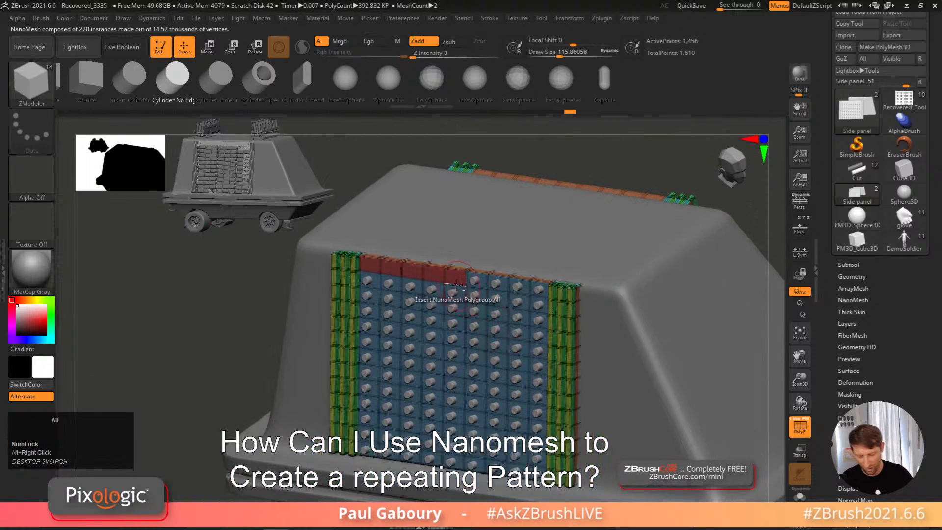
left_click(480, 288, "alt")
mouse_move(481, 289)
left_mouse_down("alt")
mouse_move(475, 368)
mouse_move(449, 375)
left_mouse_up("alt")
right_click_drag(501, 373, 493, 392, "alt")
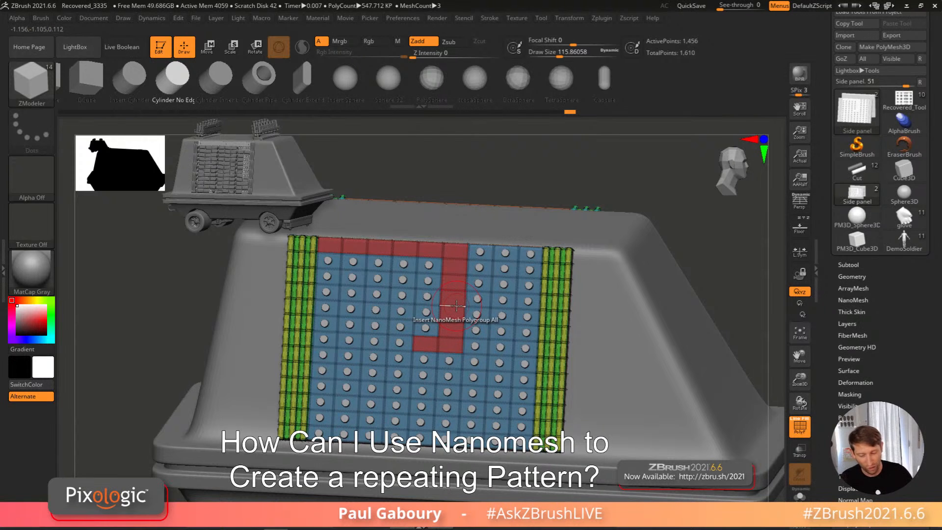
Step: Pick up the NanoMesh polygroup from a neighbouring cylinder polygon and paint it back over the red polygons below the top row
right_click_drag(456, 306, 474, 286, "ctrl")
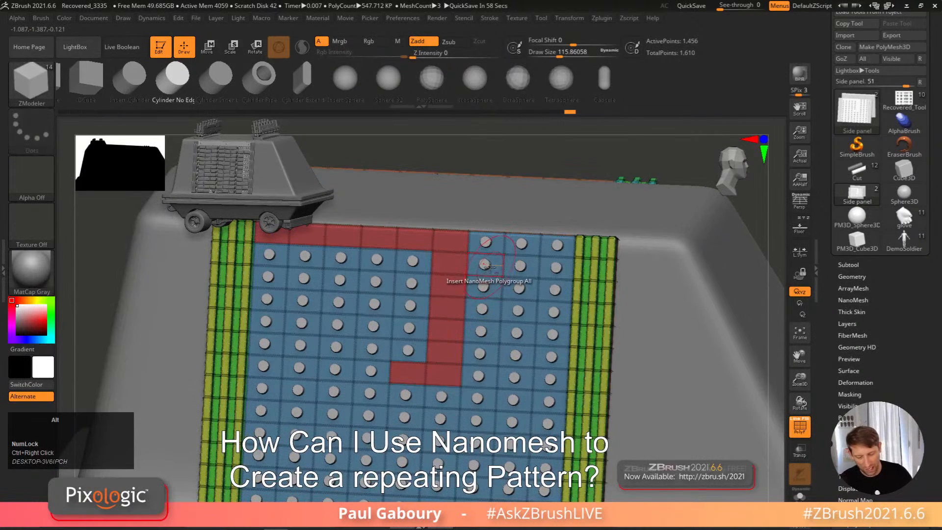
left_click(489, 265, "alt")
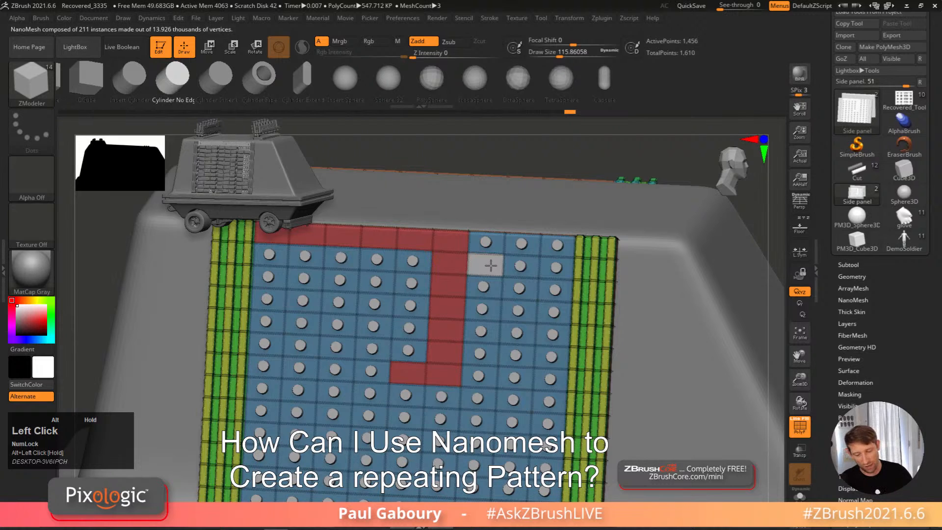
left_click(490, 265)
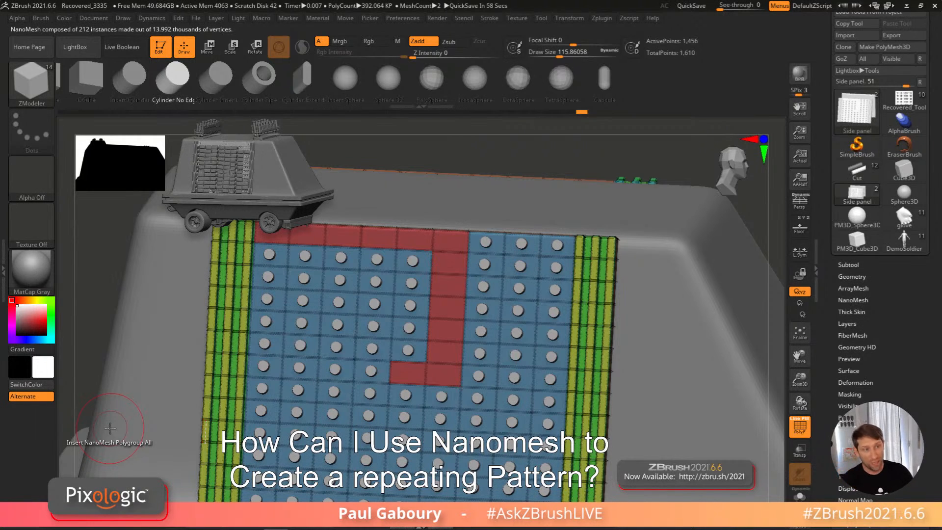
key("alt")
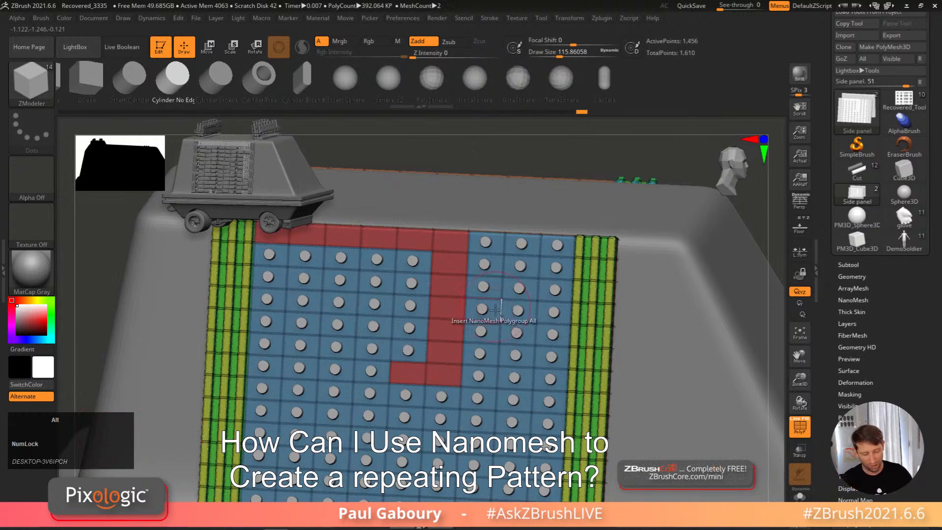
left_click(484, 309, "alt")
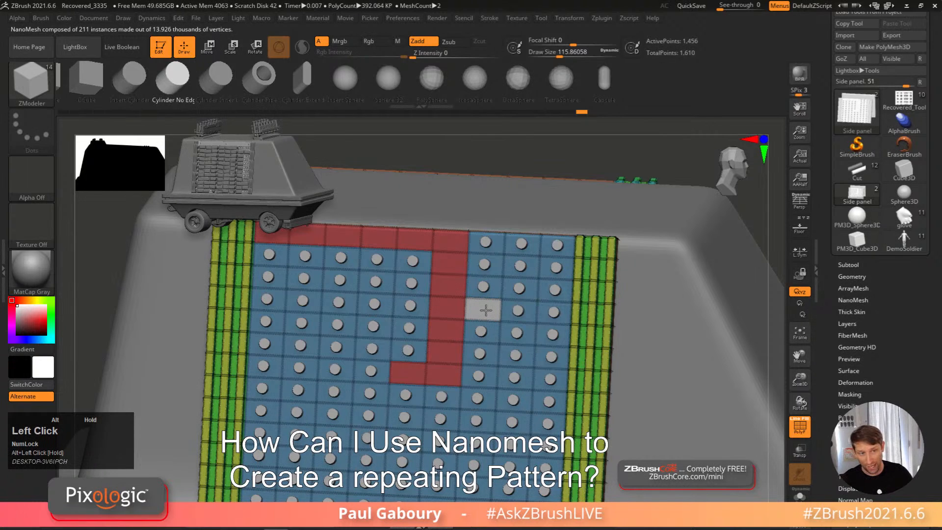
left_click(485, 309)
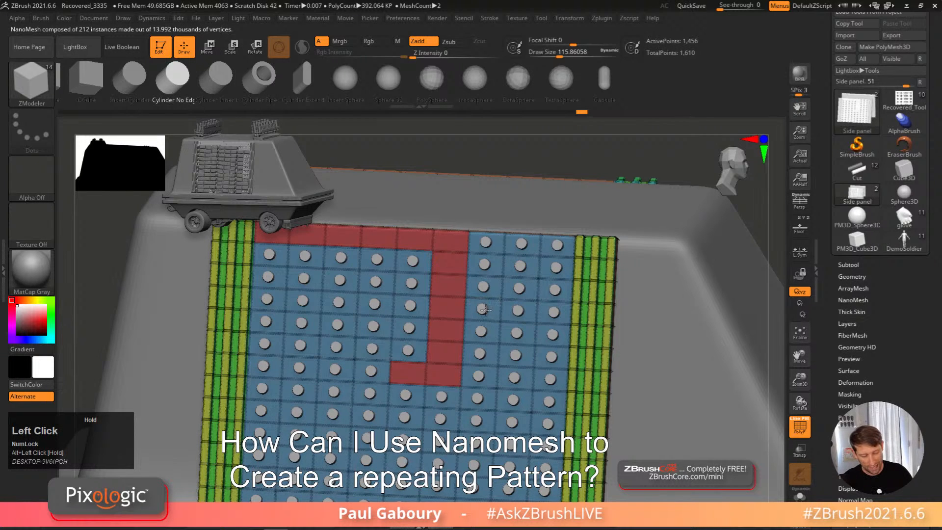
key("shift")
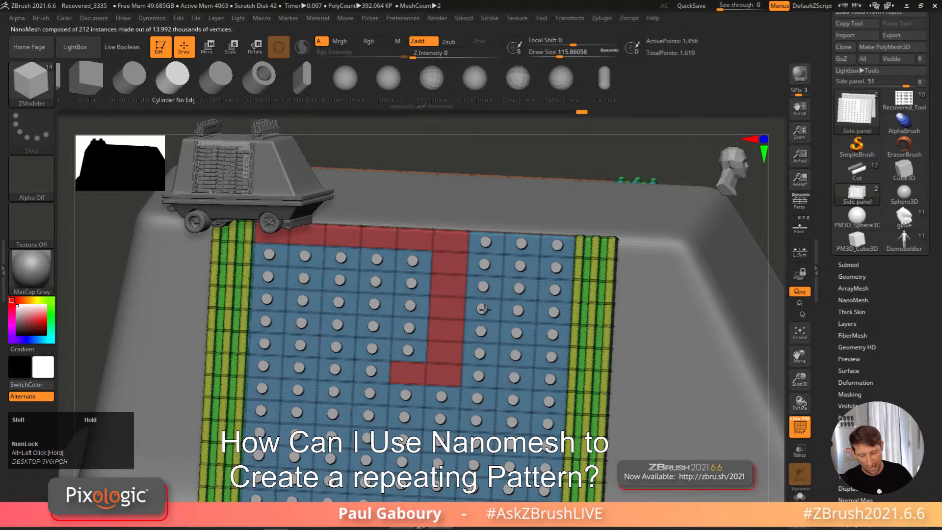
mouse_move(446, 308)
left_mouse_down("alt")
mouse_move(441, 377)
mouse_move(452, 253)
left_mouse_up("alt")
right_click_drag(454, 403, 455, 300, "ctrl")
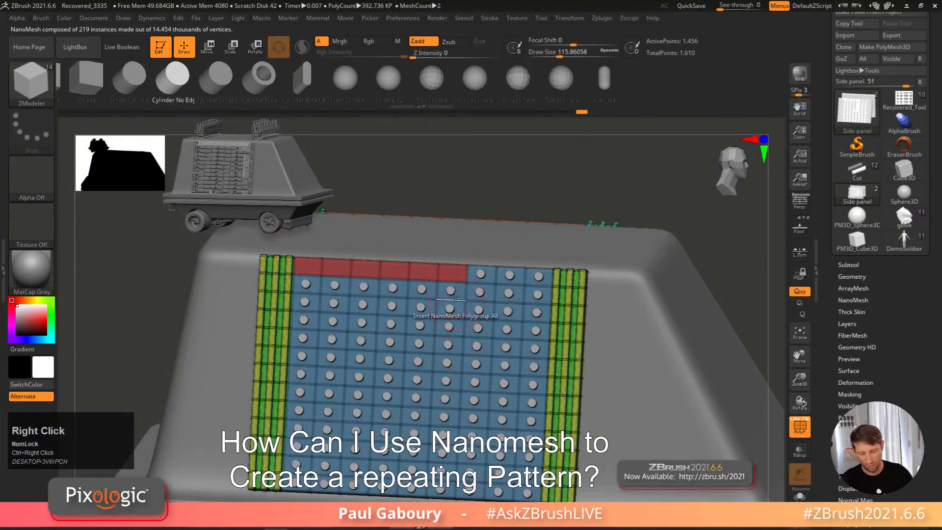
Step: Pick up the red polygroup and paint it over the remaining cylinder polygons in the top row
left_click(454, 273)
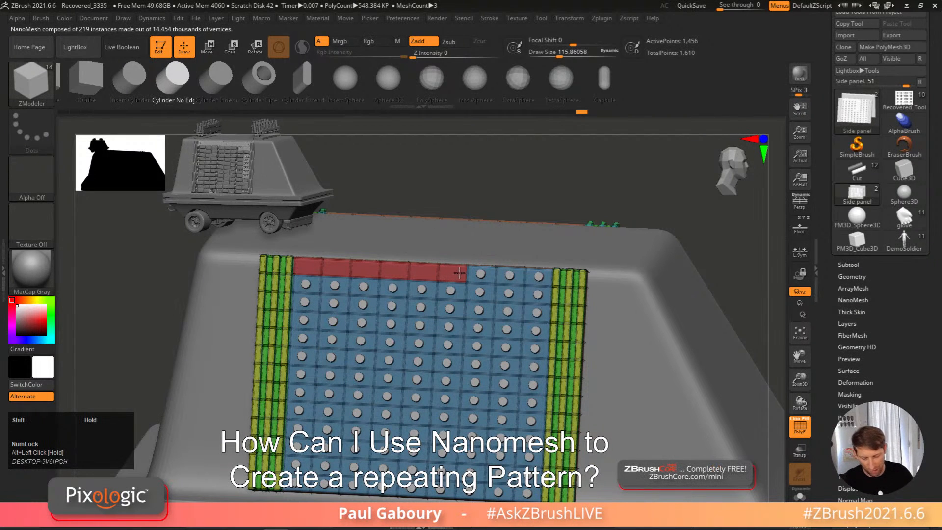
left_click(531, 276, "alt")
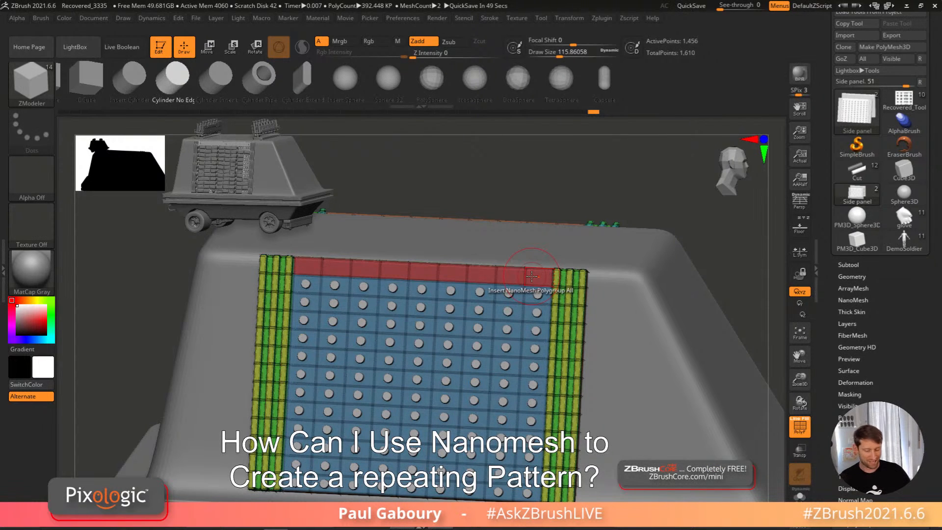
right_click_drag(532, 276, 461, 295, "alt")
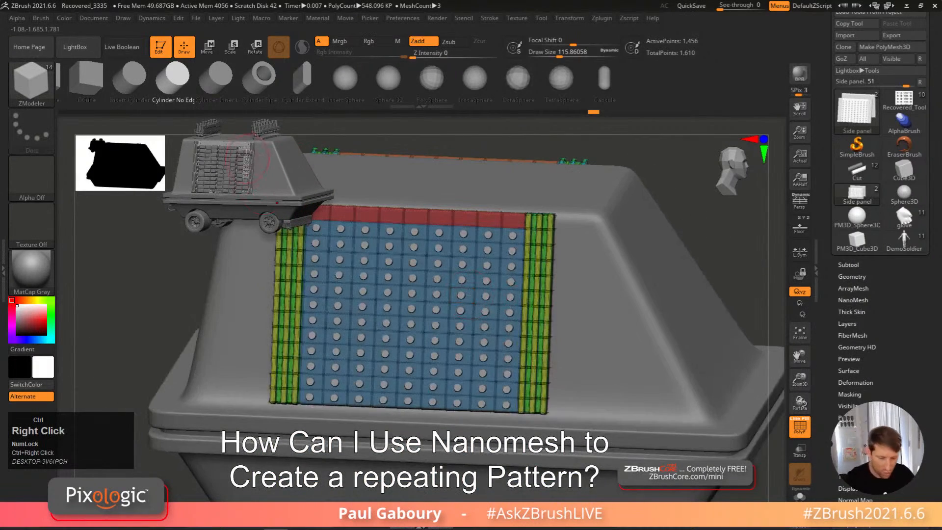
Step: Open the NanoMesh settings and set the cylinders' ZOffset to 0.18713
mouse_move(483, 287)
right_mouse_down("ctrl+alt")
mouse_move(508, 279)
mouse_move(492, 304)
right_mouse_up("ctrl+alt")
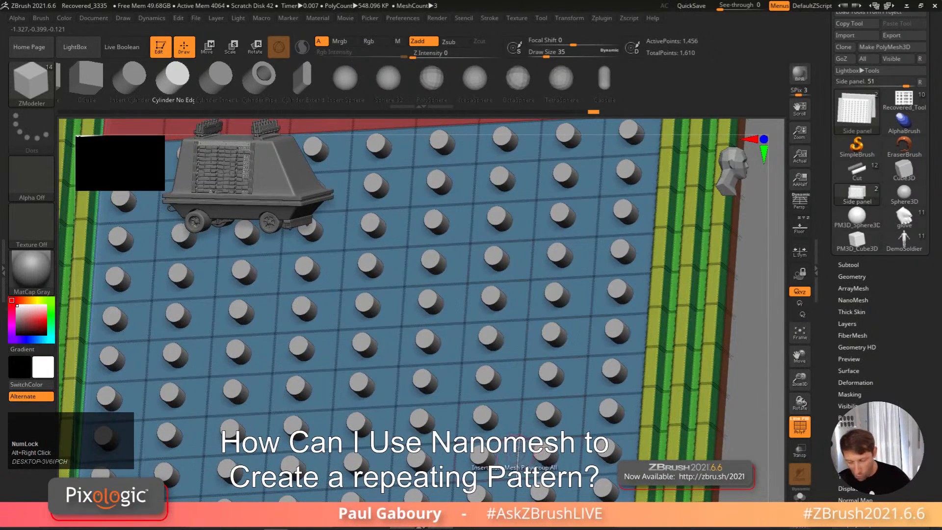
left_click(861, 300)
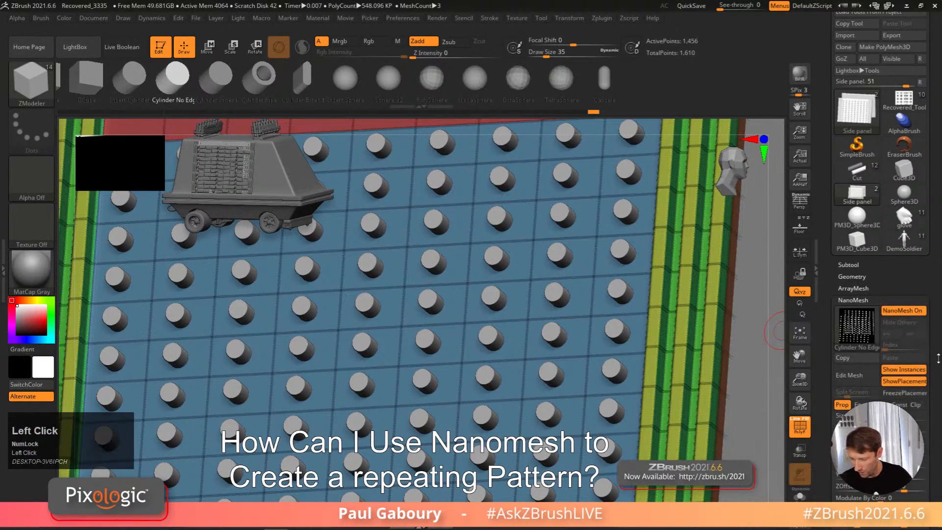
left_click_drag(932, 378, 936, 345)
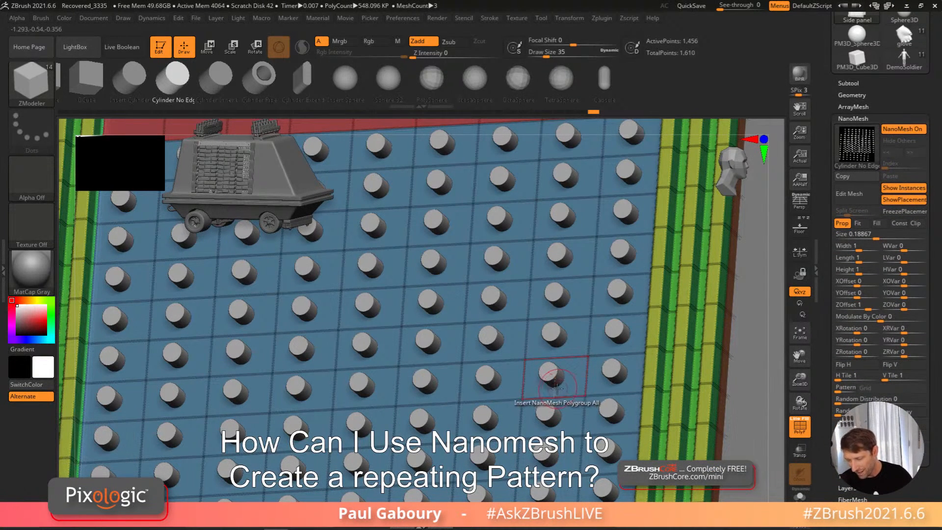
left_click_drag(868, 306, 870, 308)
right_click_drag(721, 339, 715, 290)
left_click_drag(870, 307, 860, 308)
right_click(682, 368, "ctrl")
mouse_move(682, 368)
right_mouse_down("ctrl")
mouse_move(673, 338)
mouse_move(631, 370)
mouse_move(622, 331)
right_mouse_up("ctrl")
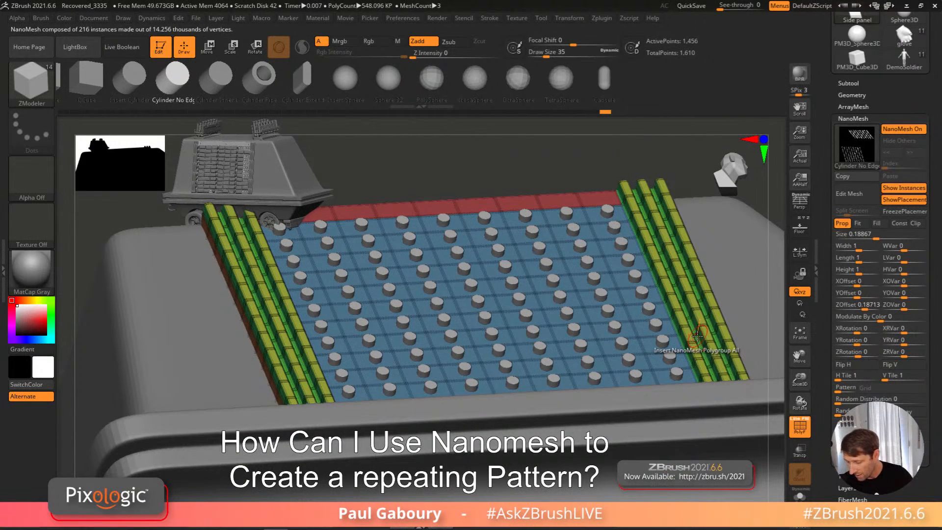
Step: Try a higher H Tile value for the cylinders, return it to 1, and set V Tile to 2
left_click(838, 379)
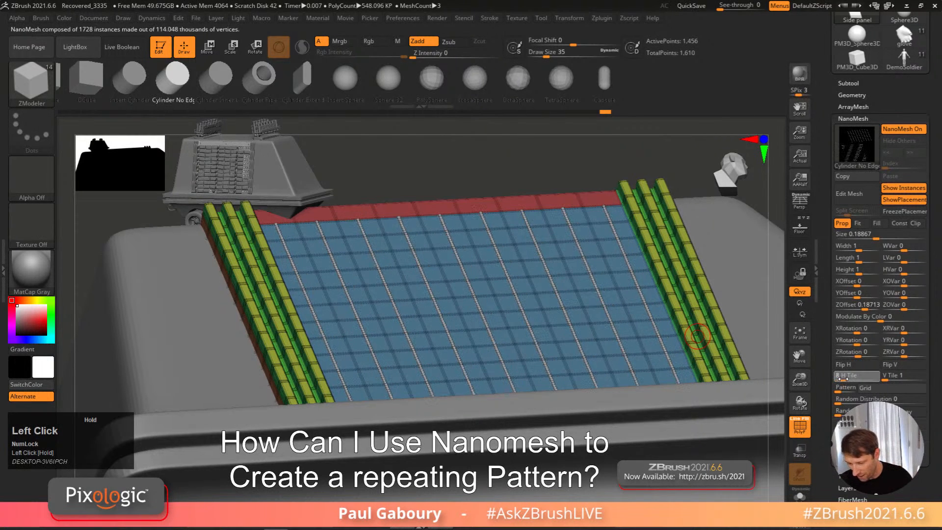
left_click_drag(838, 380, 885, 379)
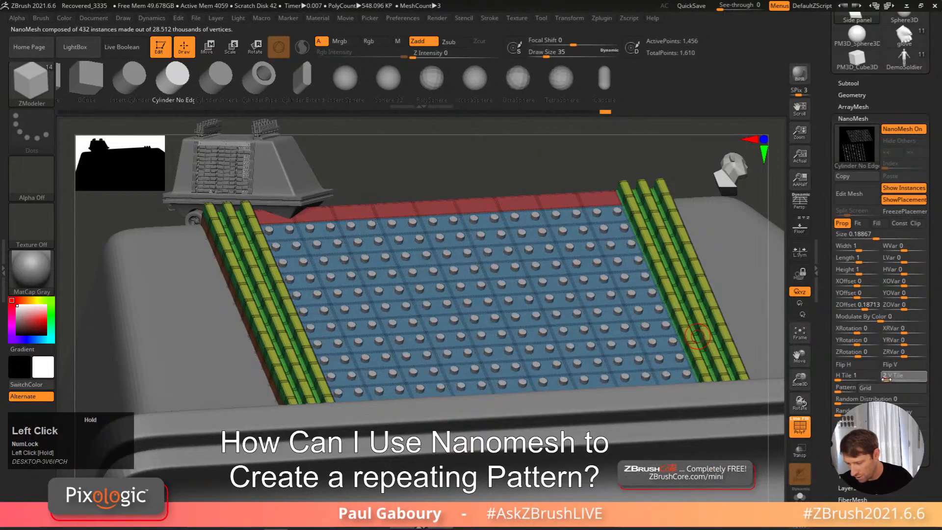
right_click_drag(686, 353, 578, 368)
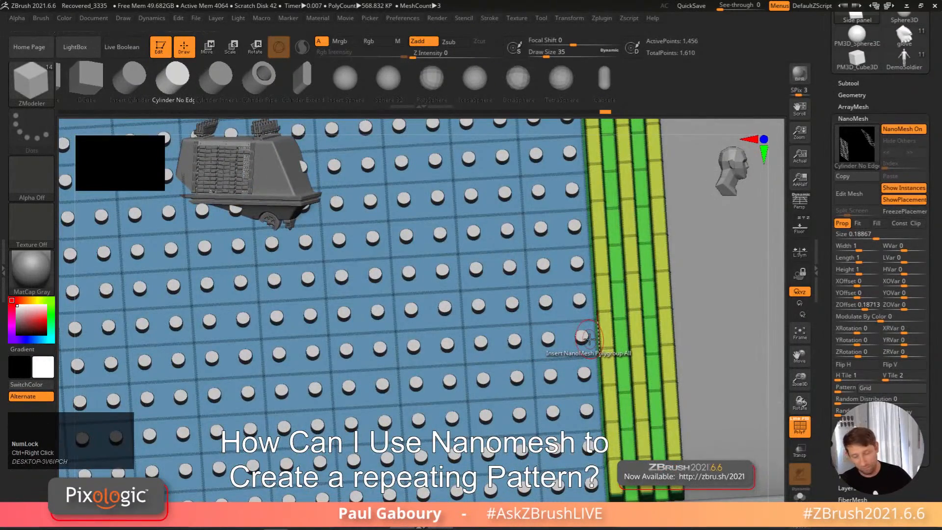
Step: Try the Border Inset, Vertical Center Line and Plus Sign grid patterns on the NanoMesh cylinders
left_click(863, 387)
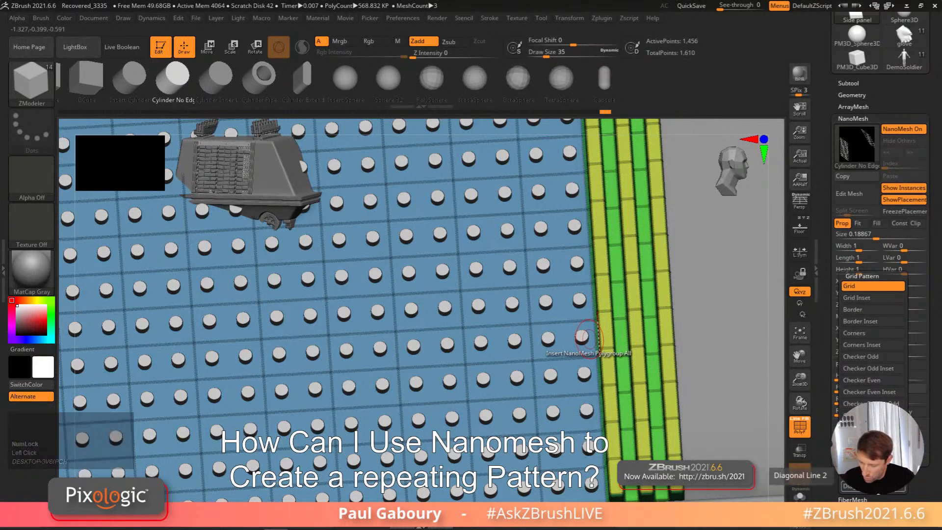
left_click(860, 321)
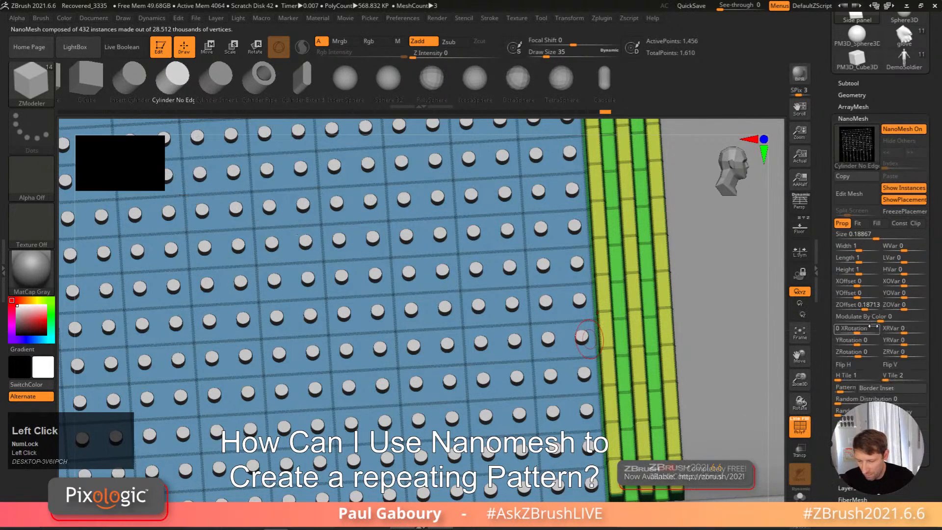
left_click(887, 389)
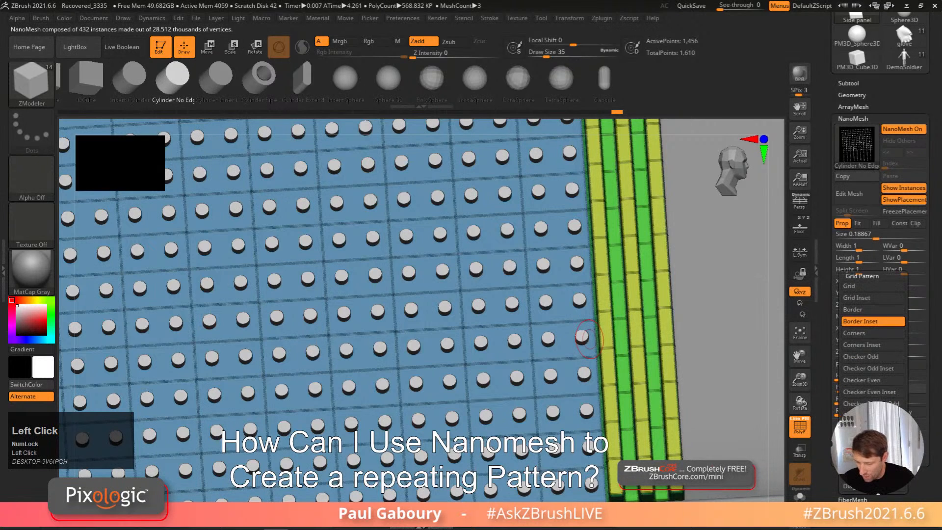
left_click(863, 439)
left_click(885, 389)
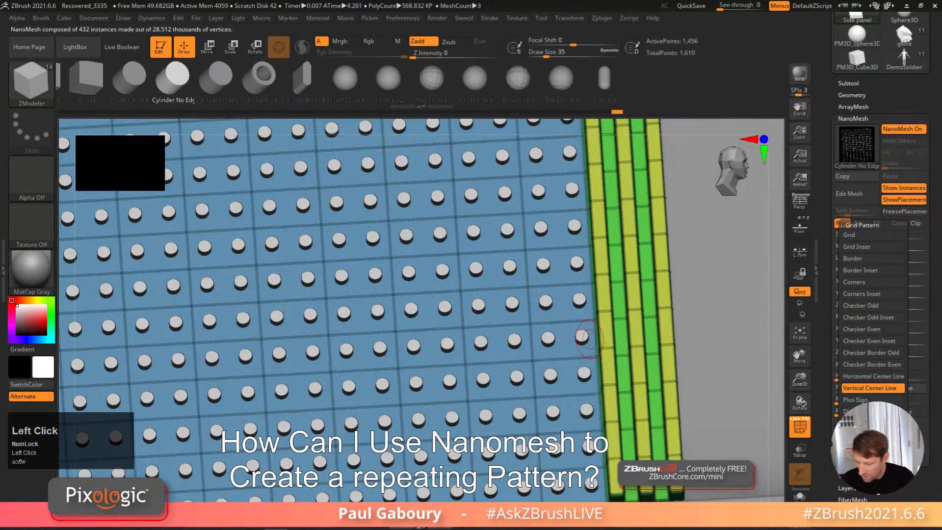
left_click(856, 400)
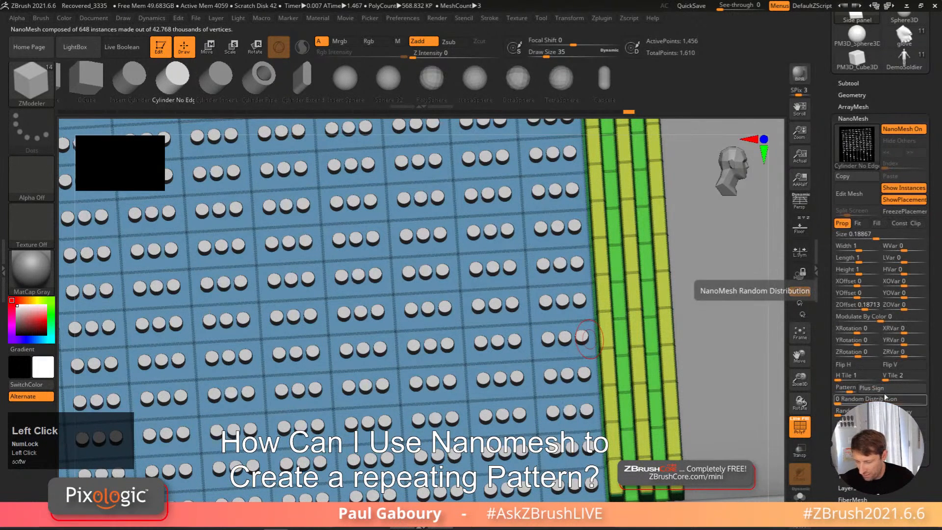
Step: Set the NanoMesh cylinders' grid pattern to Corners Inset and their Size to 0.21871
left_click(883, 391)
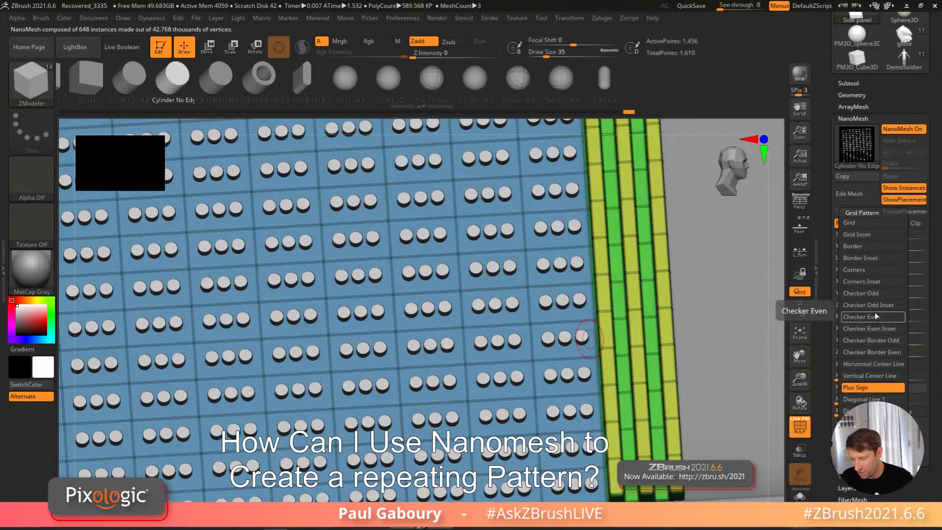
left_click(878, 283)
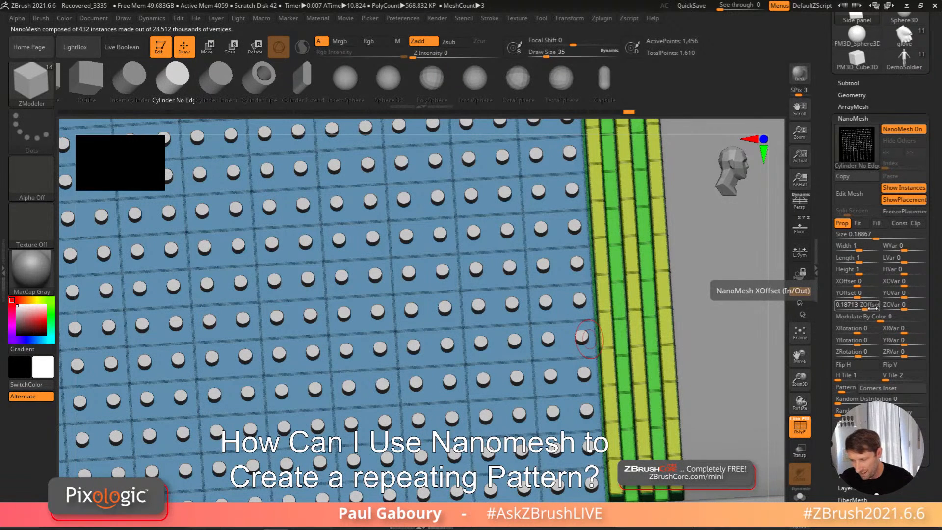
left_click_drag(877, 238, 878, 238)
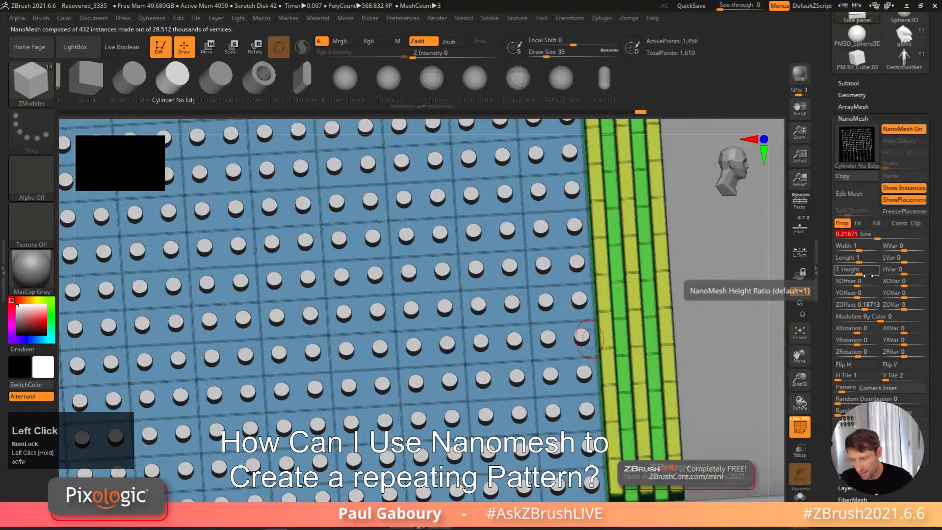
Step: Try a V Tile value of 3 for the cylinders, then return it to 2
left_click_drag(887, 378, 885, 379)
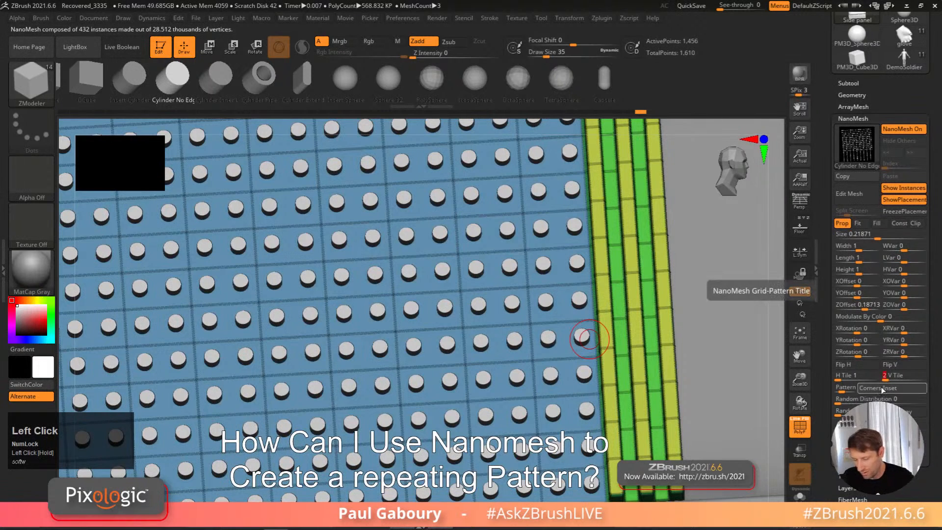
type("3")
key("Return")
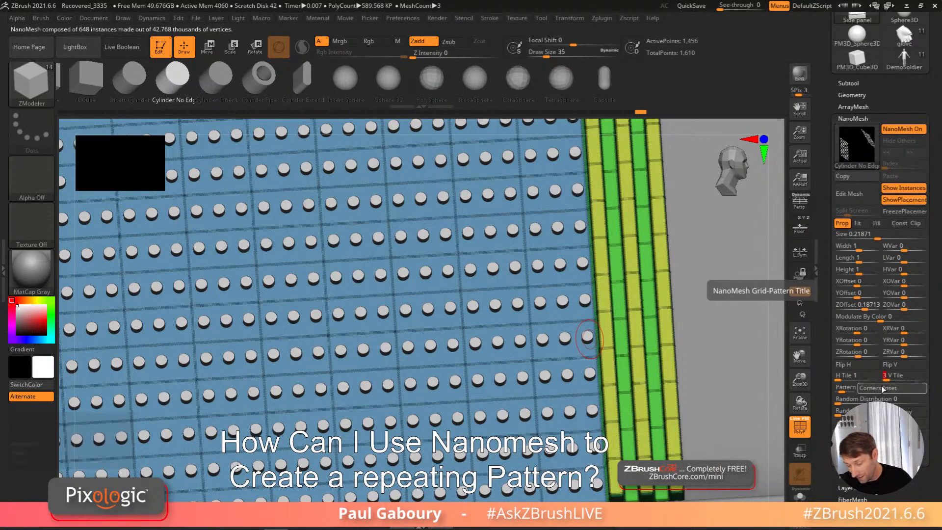
key("2")
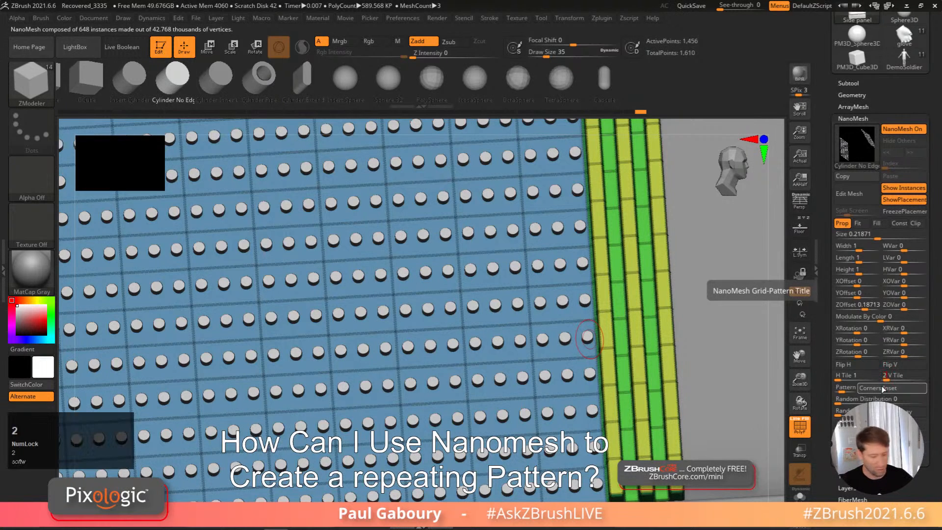
key("Return")
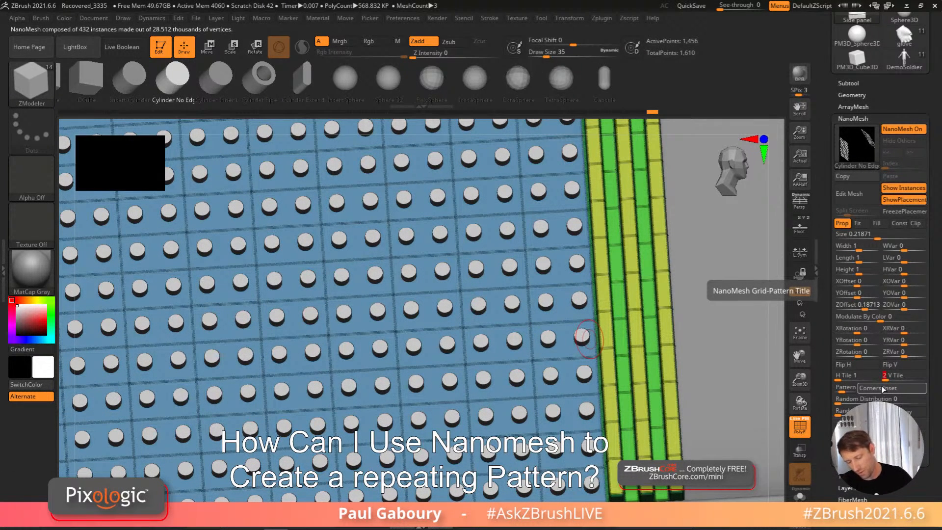
Step: Reduce the NanoMesh cylinders' Size to 0.18111
mouse_move(572, 333)
right_mouse_down("alt")
mouse_move(555, 323)
mouse_move(570, 333)
right_mouse_up("alt")
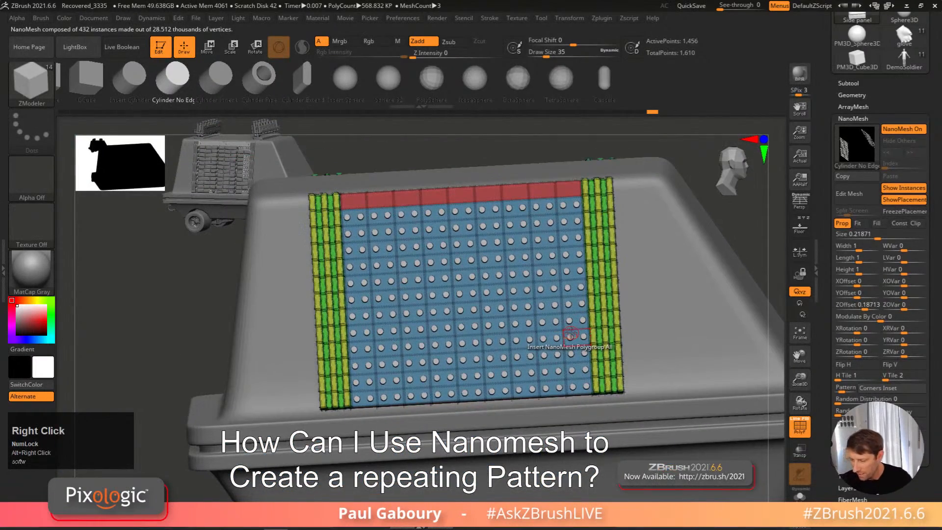
mouse_move(554, 249)
right_mouse_down("ctrl")
mouse_move(616, 335)
mouse_move(582, 345)
mouse_move(621, 439)
right_mouse_up("ctrl")
left_click_drag(876, 239, 876, 238)
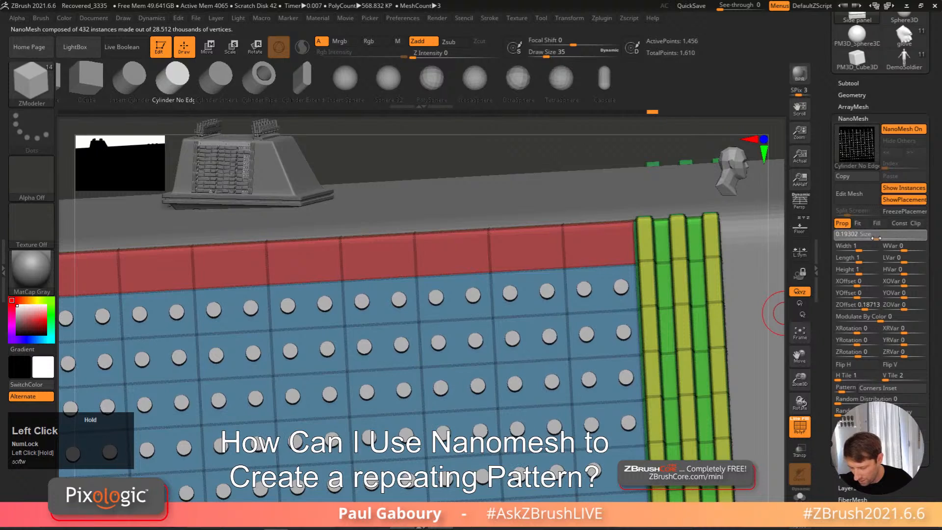
right_click_drag(561, 437, 546, 381, "alt")
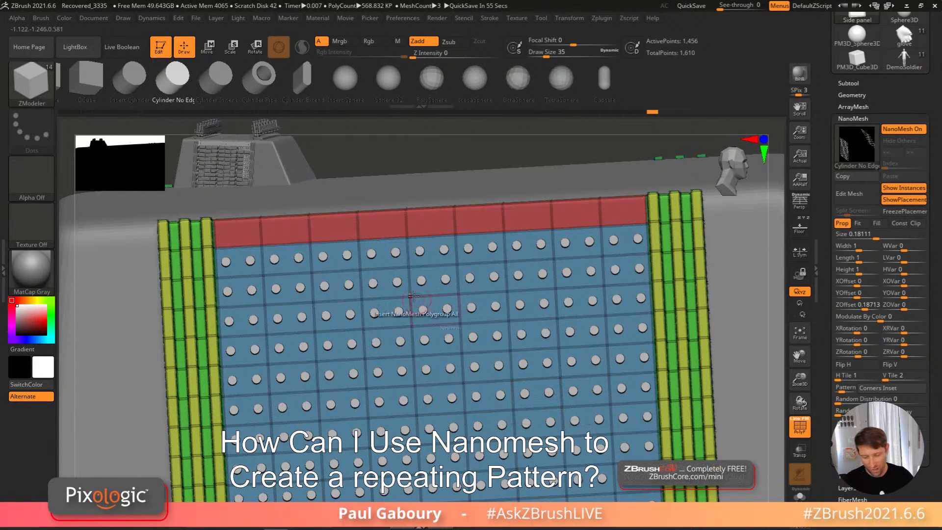
Step: Try inserting another NanoMesh cylinder across the blue polygroup, undoing each attempt
left_click(384, 254)
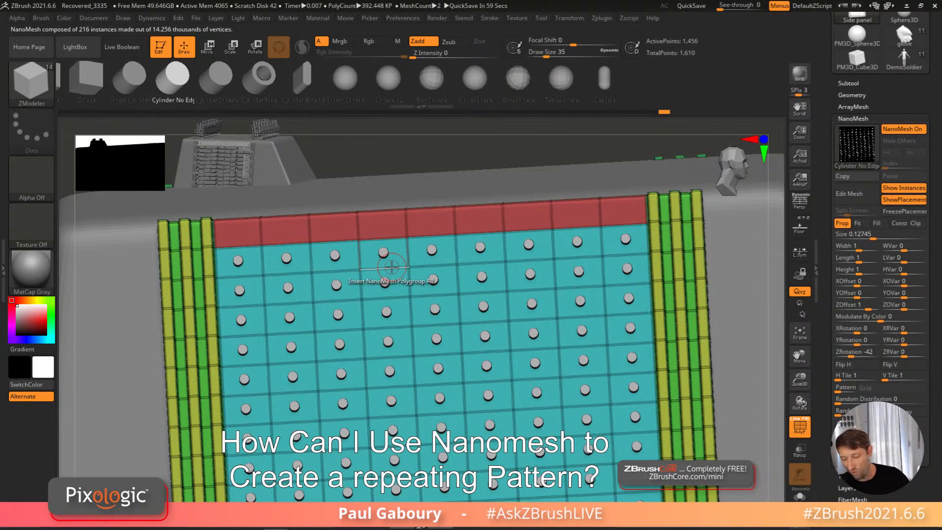
key("ctrl+z")
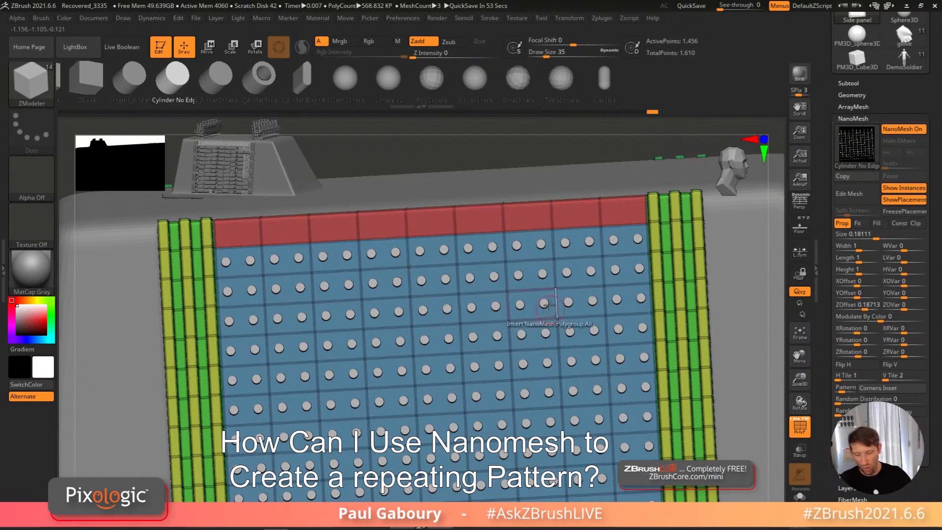
left_click_drag(529, 244, 536, 254)
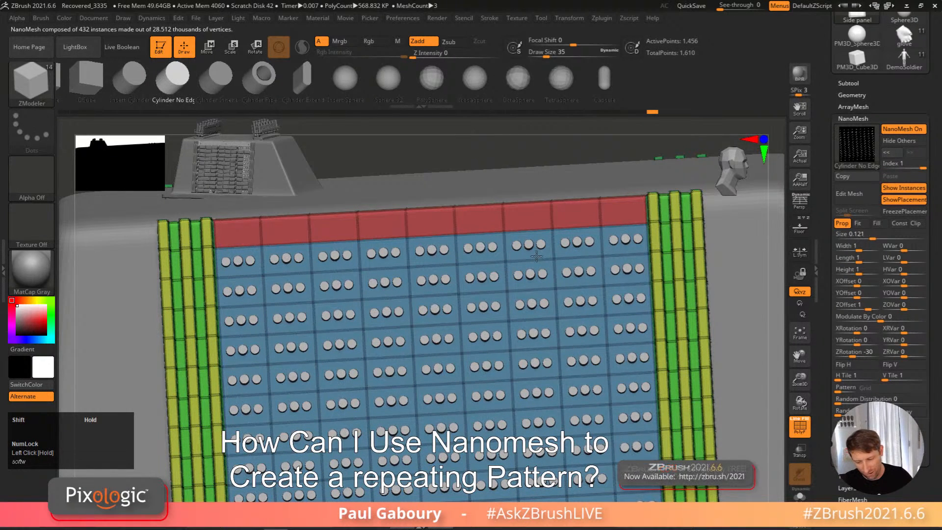
mouse_move(558, 382)
right_mouse_down()
mouse_move(559, 345)
mouse_move(511, 312)
right_mouse_up()
key("ctrl+z")
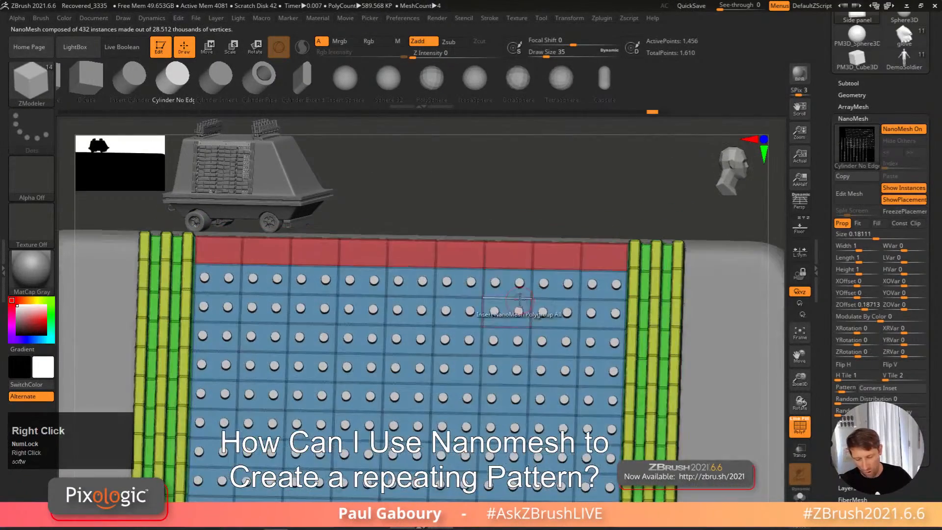
Step: Insert a second, smaller NanoMesh cylinder across the blue polygroup at Size 0.07896 and ZRotation -45, and set its ZOffset to 0
left_click_drag(507, 284, 511, 291)
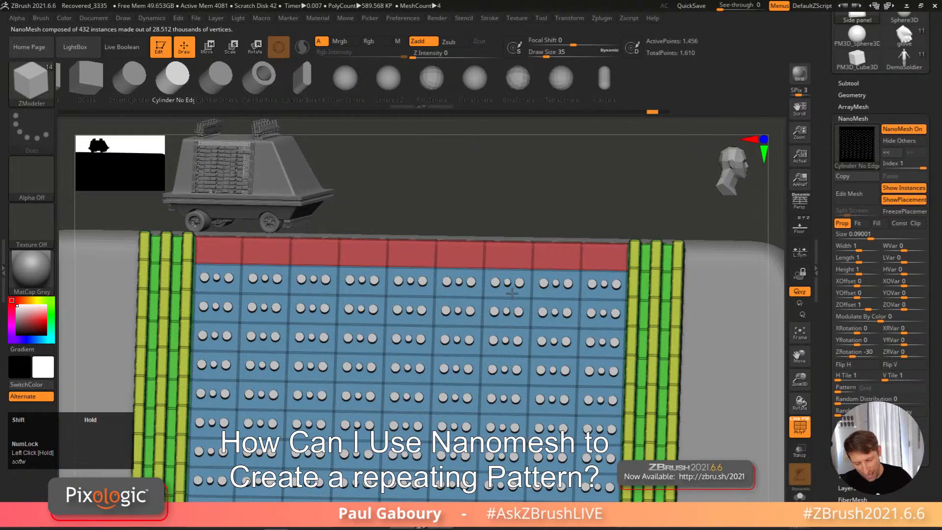
mouse_move(561, 370)
right_mouse_down()
mouse_move(581, 353)
mouse_move(554, 368)
mouse_move(586, 332)
mouse_move(588, 346)
right_mouse_up()
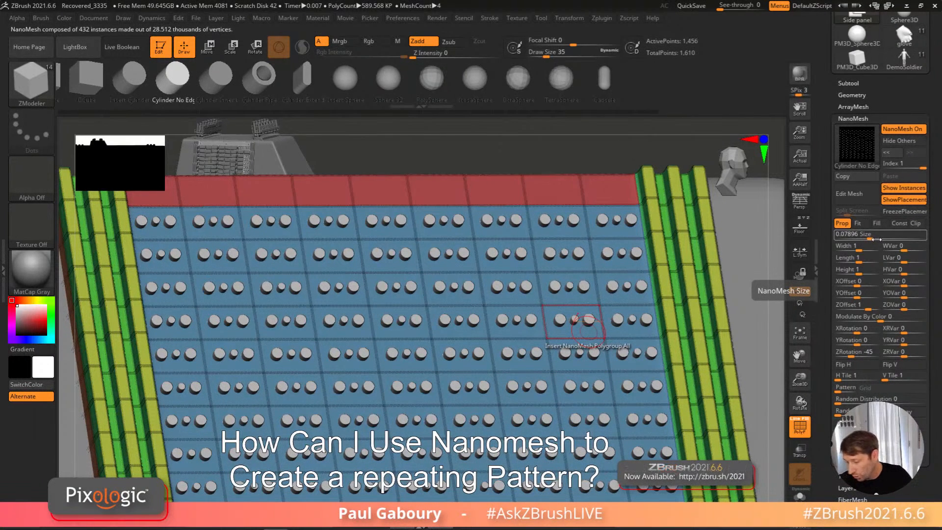
left_click_drag(868, 309, 855, 311)
right_click_drag(542, 314, 623, 373)
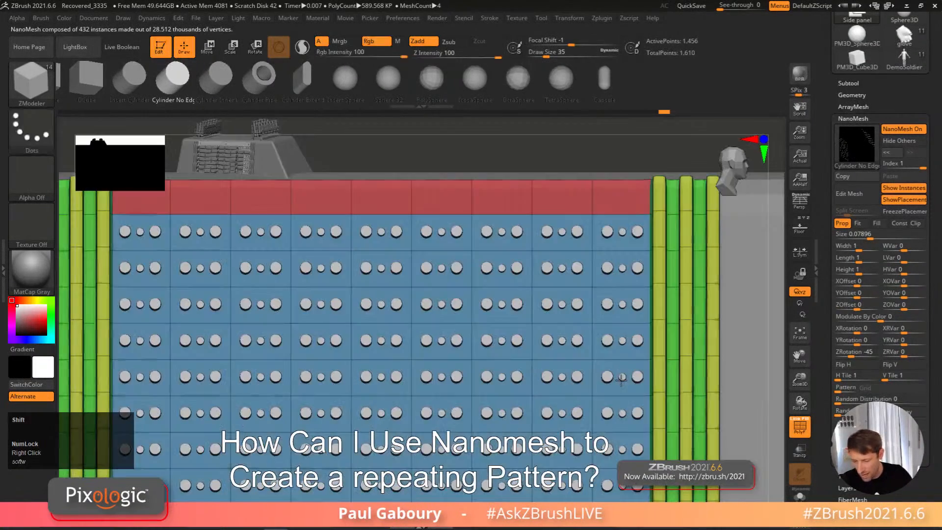
Step: Tile the small cylinders with H Tile 3 and V Tile 5, and set their Size to 0.27829
left_click_drag(839, 379, 885, 379)
left_click_drag(869, 236, 878, 236)
left_click_drag(888, 379, 889, 377)
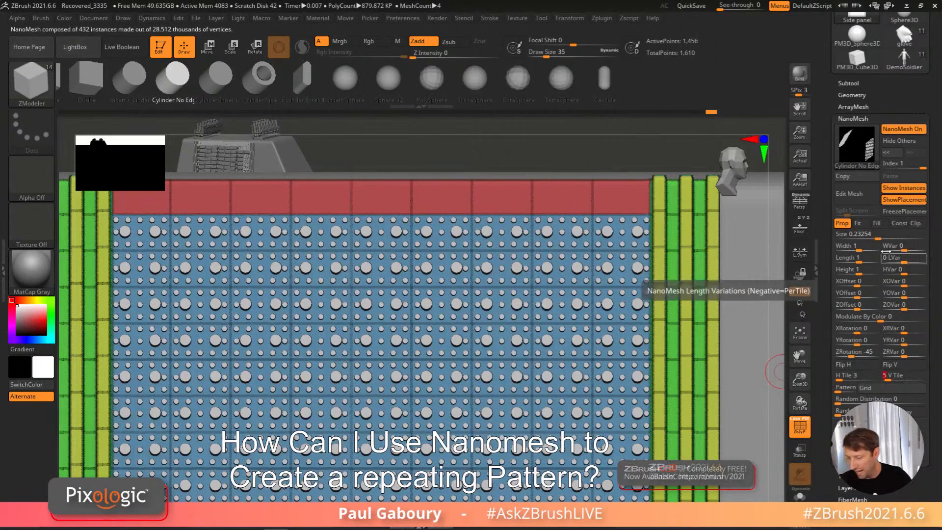
left_click(878, 238)
left_click_drag(878, 237, 886, 238)
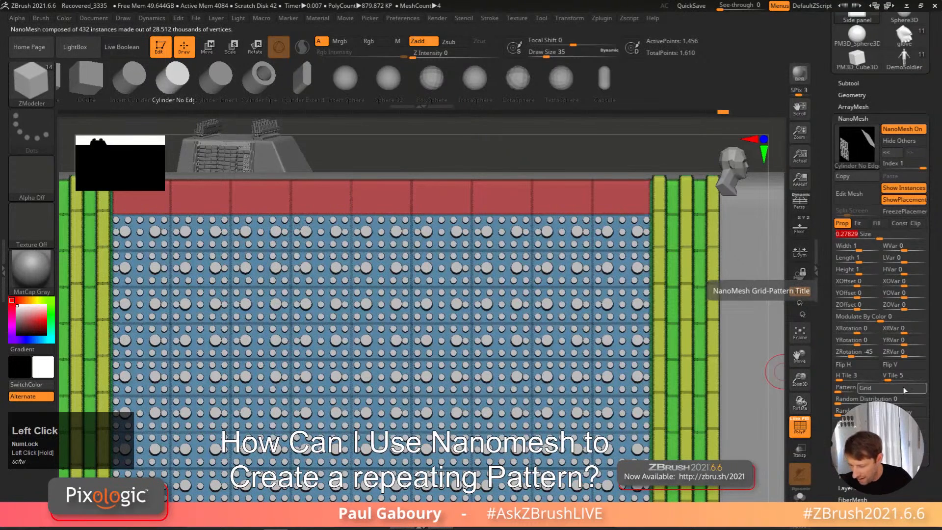
Step: Try the Border pattern on the small cylinders with H Tile set to 2
left_click(864, 387)
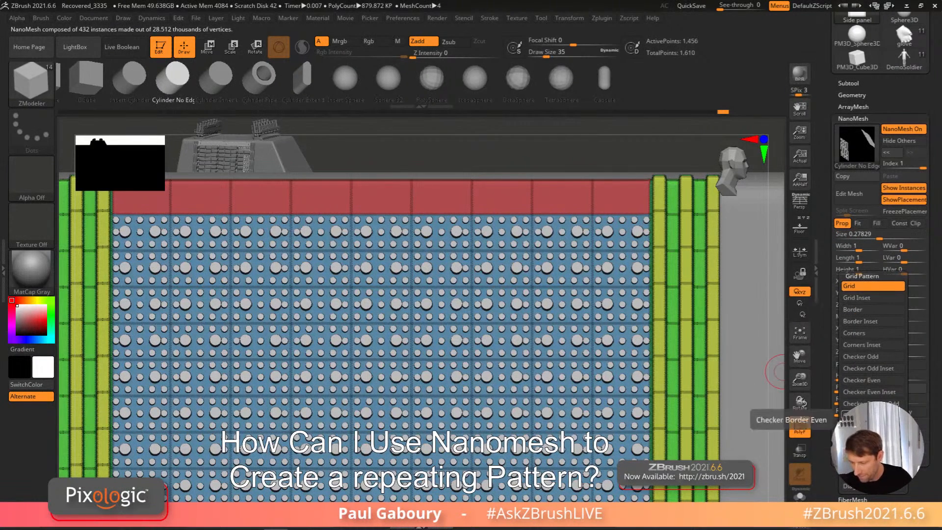
left_click(872, 311)
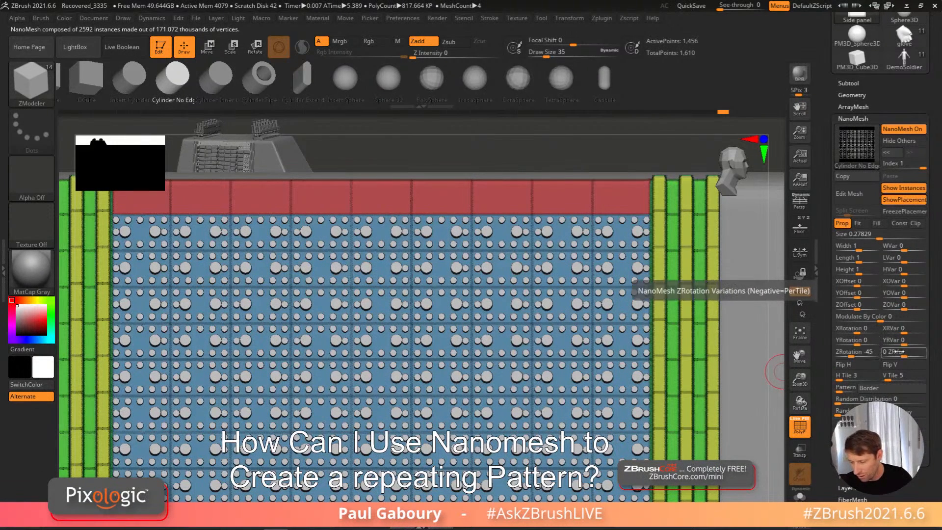
left_click(838, 380)
left_click_drag(838, 379, 839, 379)
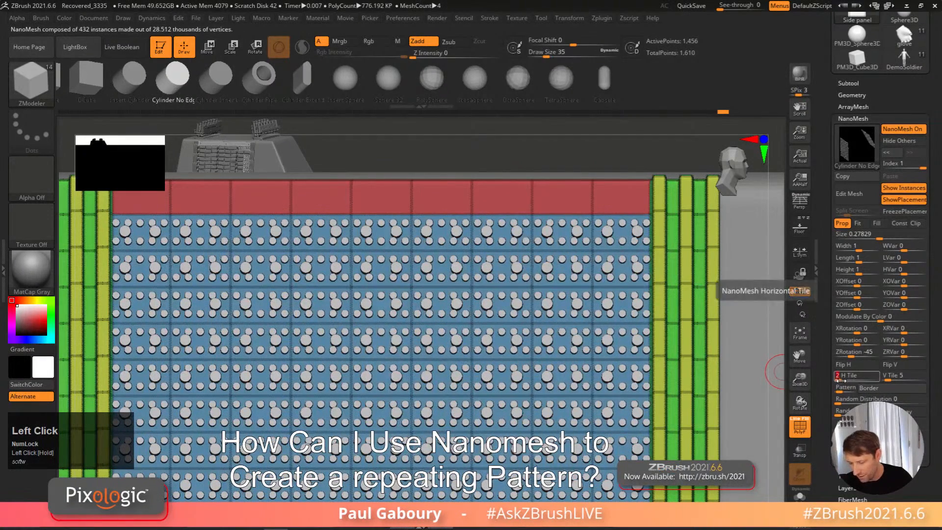
right_click_drag(632, 395, 636, 418, "alt")
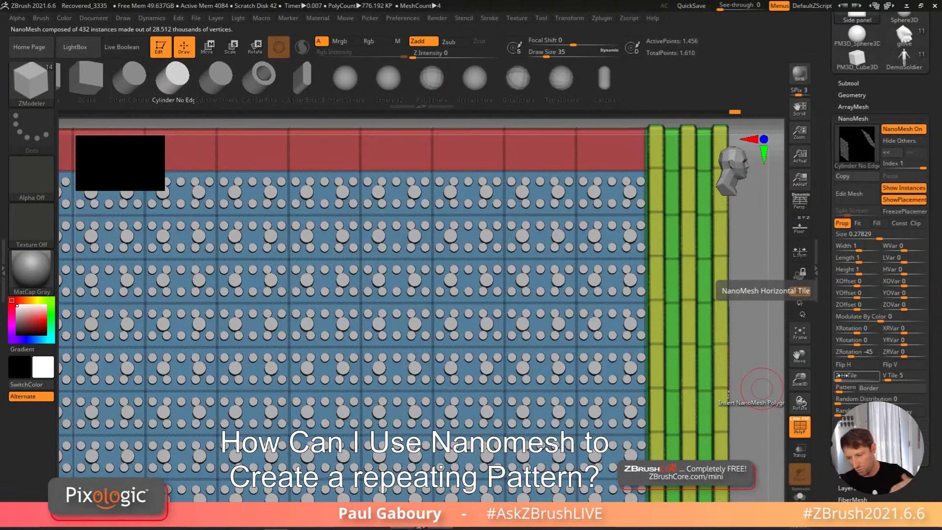
Step: Try the Plus Sign and Vertical Center Line patterns on the small cylinders
left_click(853, 387)
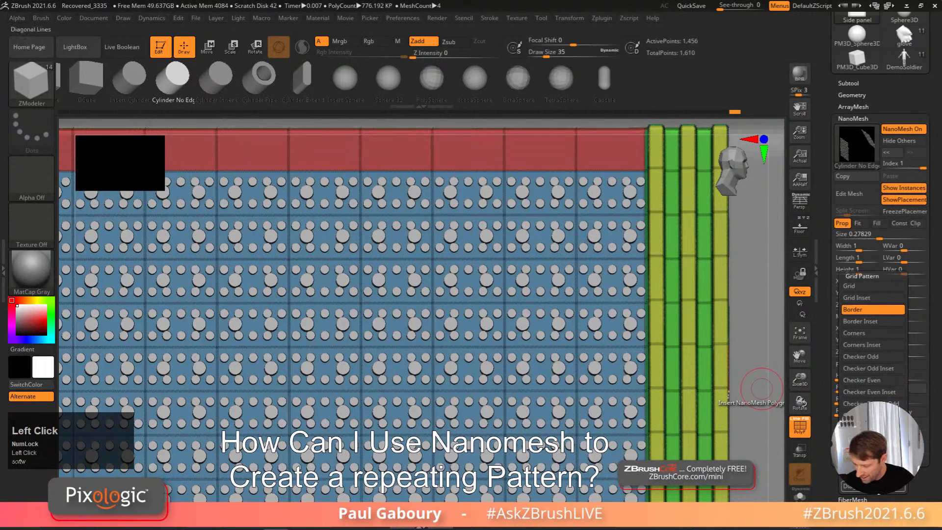
left_click(873, 475)
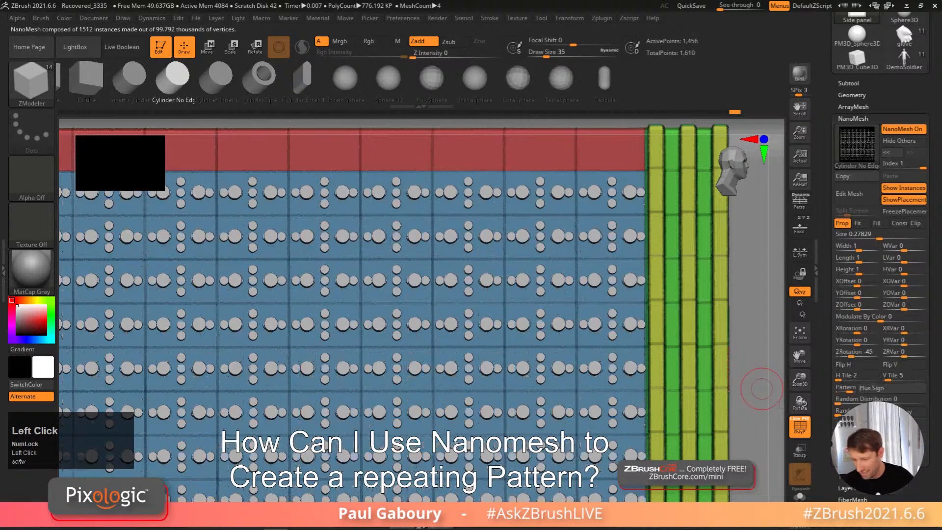
left_click(878, 388)
left_click(892, 387)
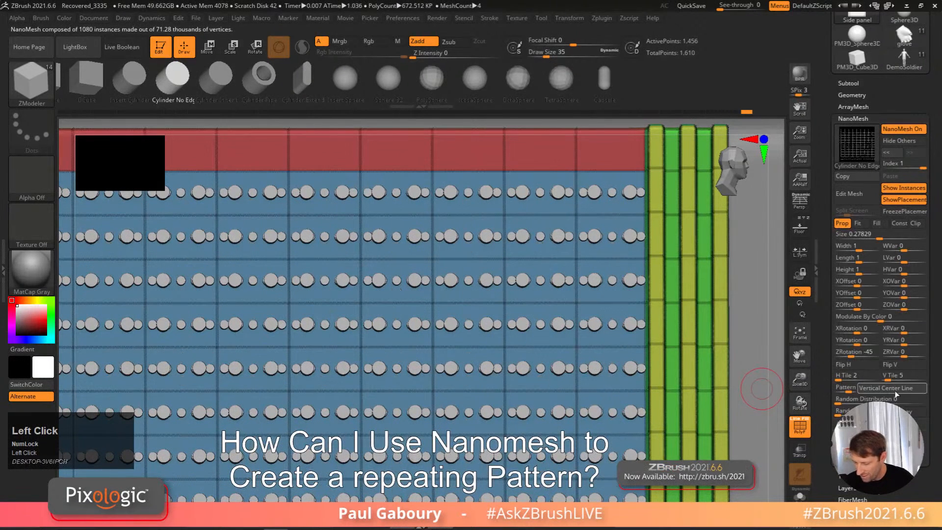
Step: Set the small cylinders' pattern back to Grid and their H Tile to 1
left_click(891, 388)
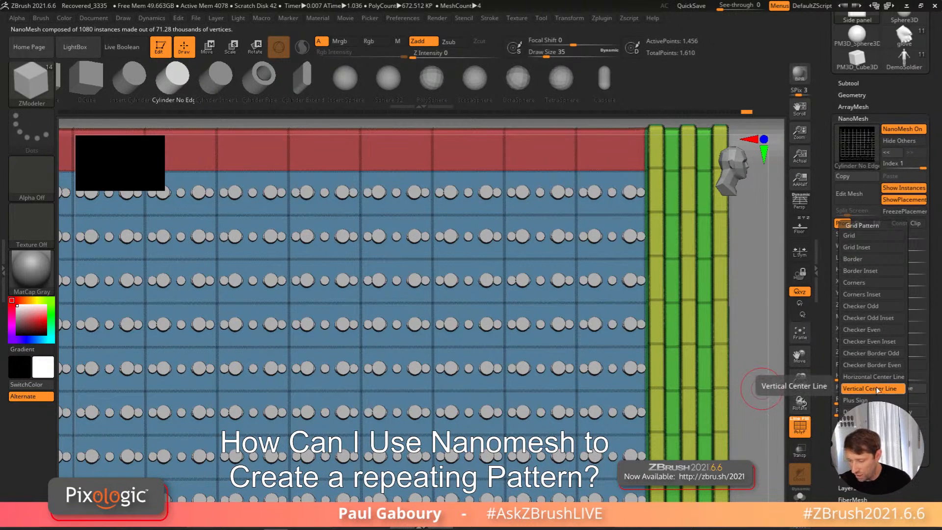
left_click(874, 236)
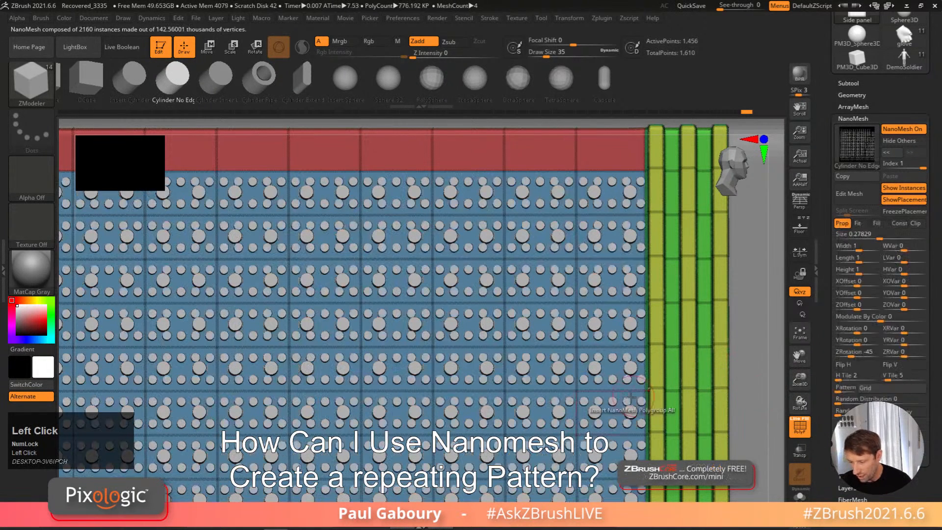
left_click(889, 376)
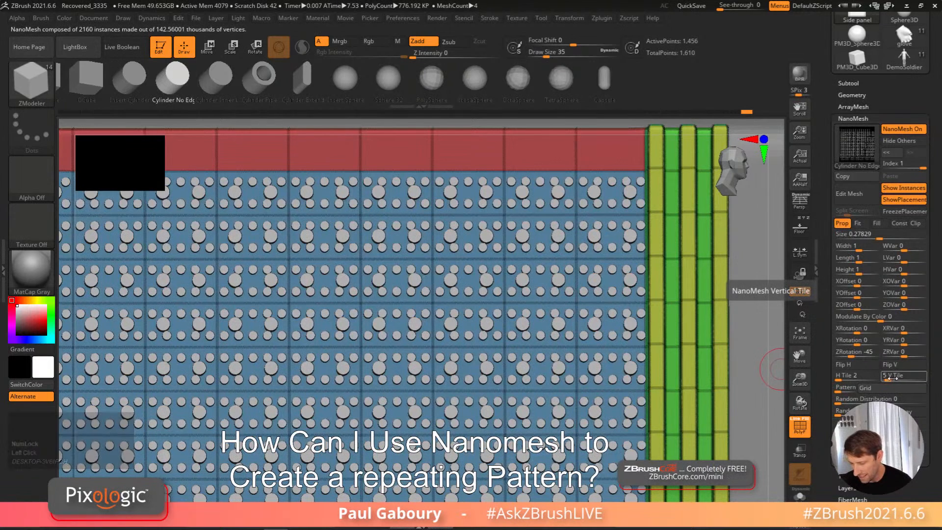
left_click(828, 379)
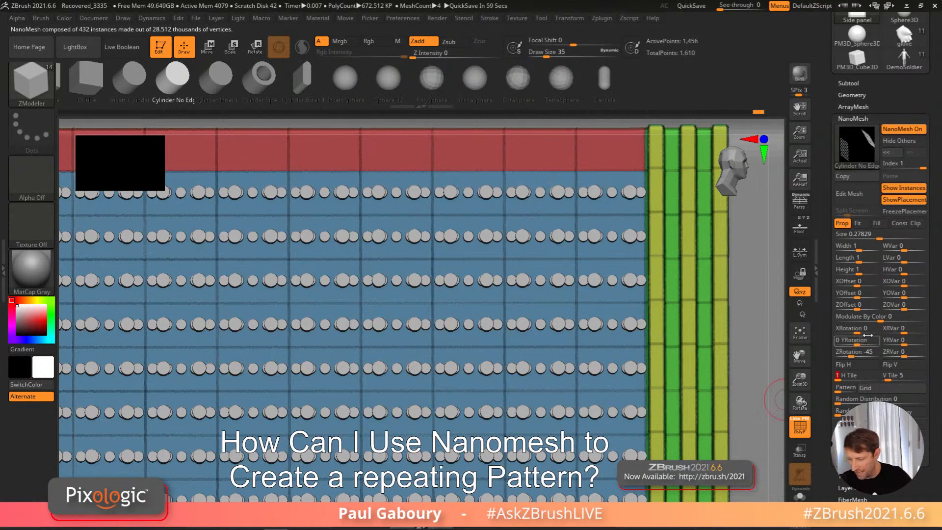
Step: Try shifting the small cylinders with an XOffset of -3, then -4
right_click_drag(591, 368, 579, 334)
left_click_drag(858, 284, 840, 284)
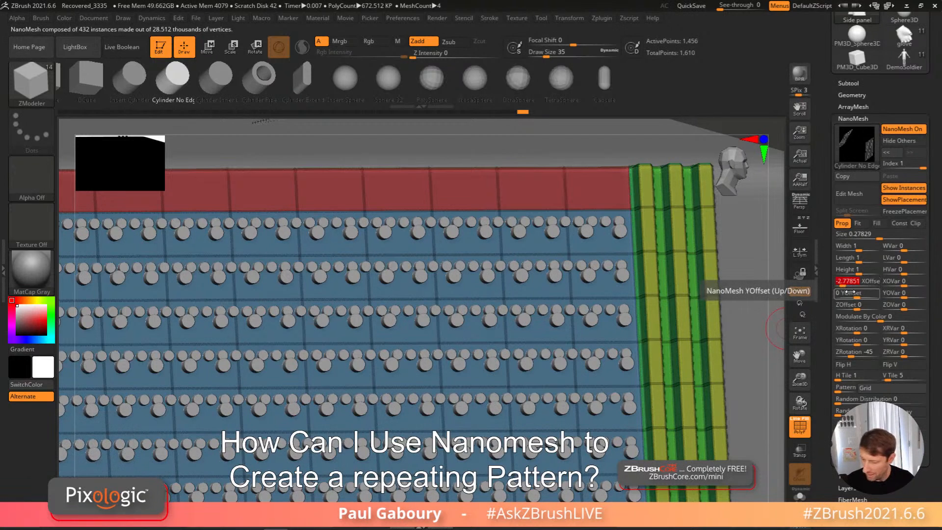
type("-3")
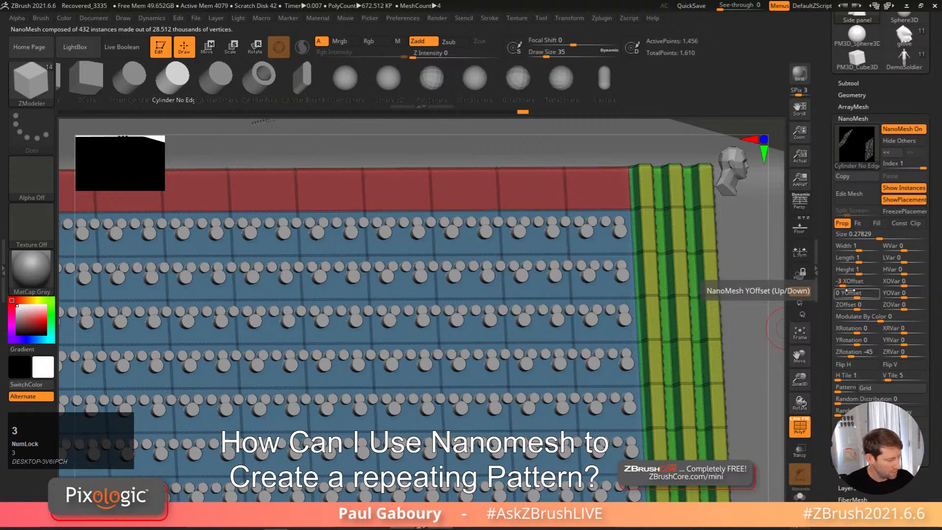
key("Return")
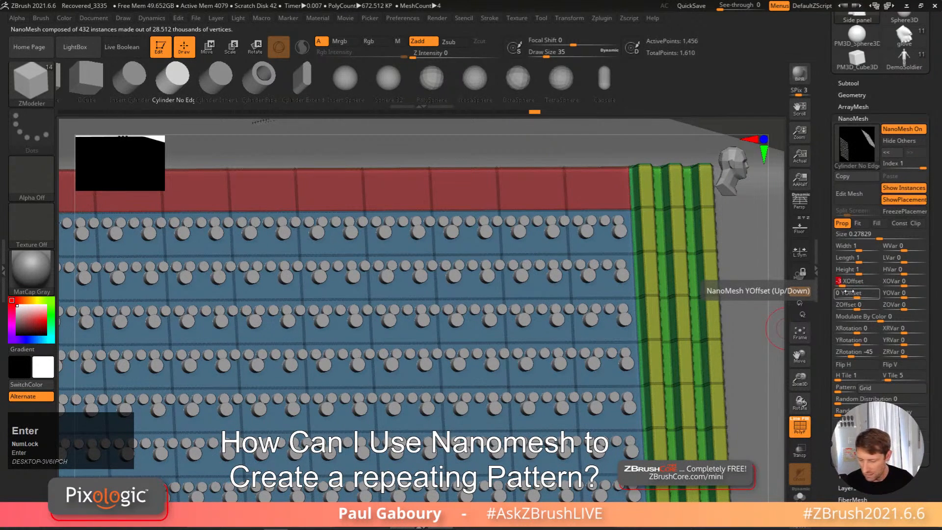
type("-4")
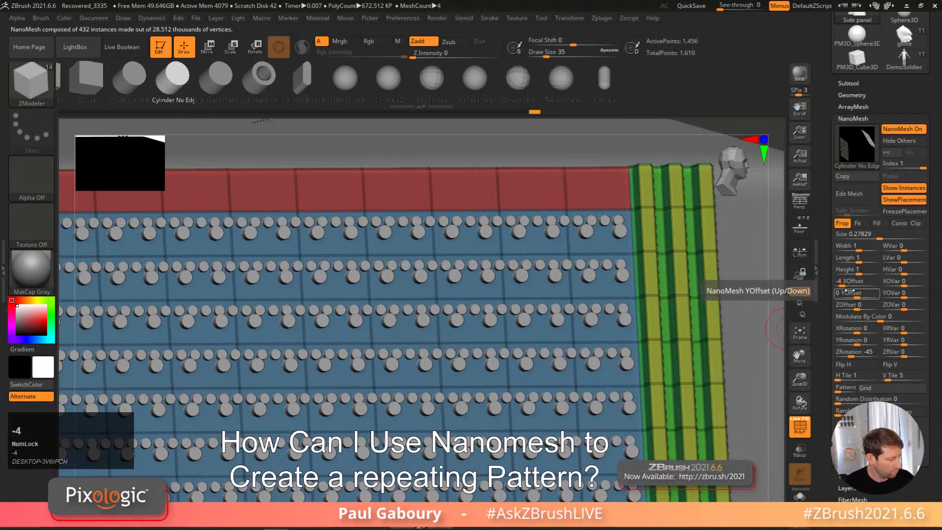
key("Return")
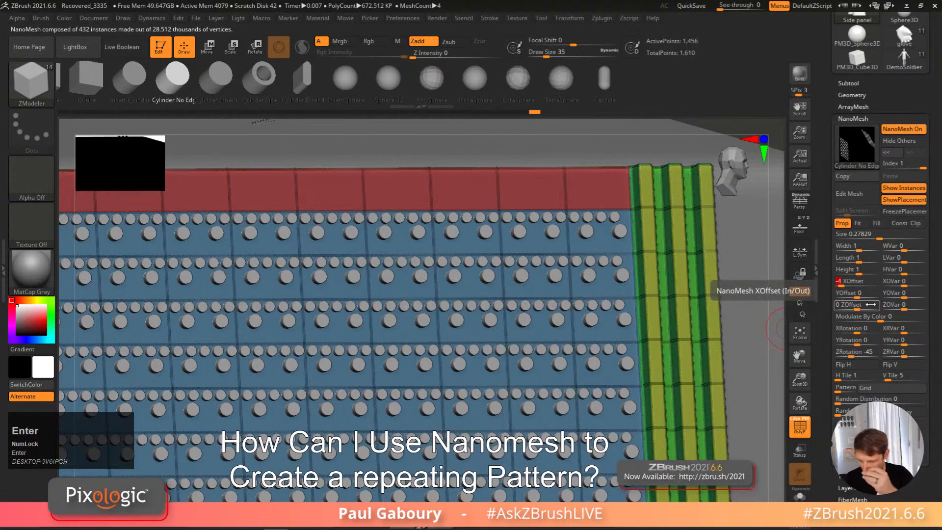
Step: Try a YOffset of about -4.27 on the small cylinders and review the whole panel
mouse_move(868, 294)
left_mouse_down()
mouse_move(840, 295)
mouse_move(863, 296)
left_mouse_up()
right_click_drag(756, 335, 646, 338)
right_click_drag(656, 417, 648, 377, "alt")
mouse_move(876, 238)
left_mouse_down()
mouse_move(864, 237)
mouse_move(877, 237)
left_mouse_up()
right_click_drag(743, 276, 670, 301, "alt")
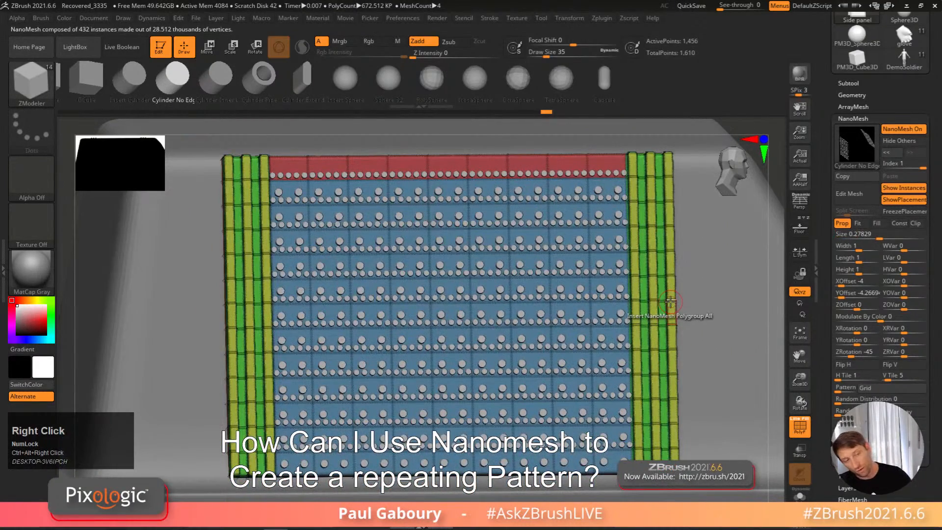
Step: Undo the offset changes and the last tiling change, back to H Tile 2
key("ctrl+z")
key("ctrl+z")
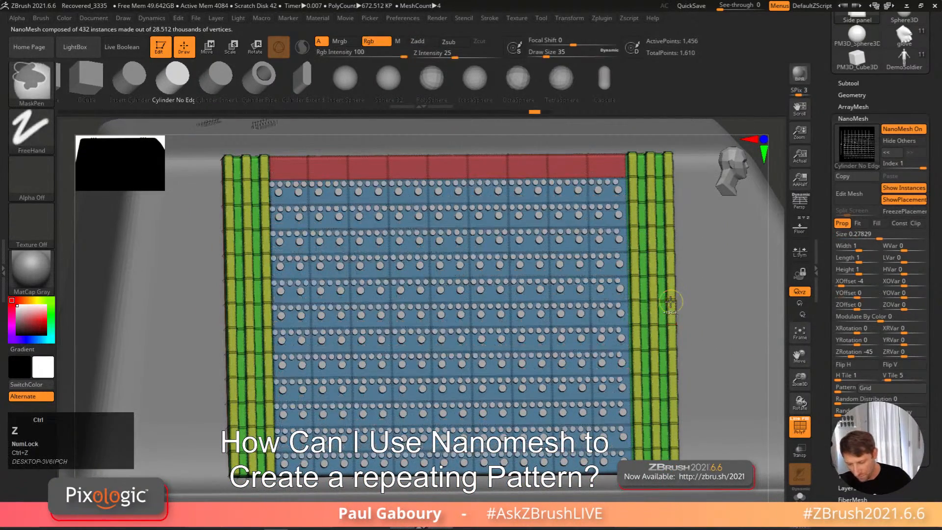
key("ctrl+z")
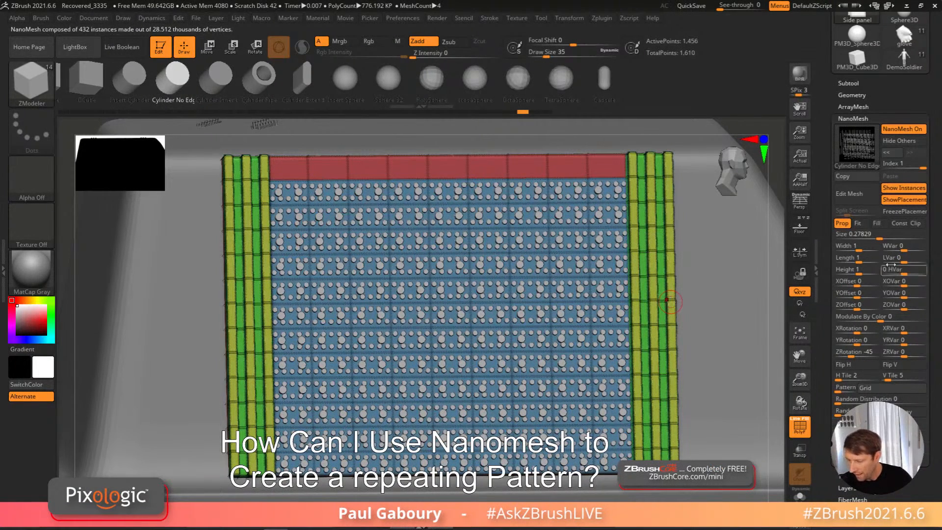
Step: Reduce the small cylinders' Size to 0.23254 and the large cylinders' Size (Index 0) to 0.13922
left_click_drag(880, 236, 881, 239)
left_click(888, 166)
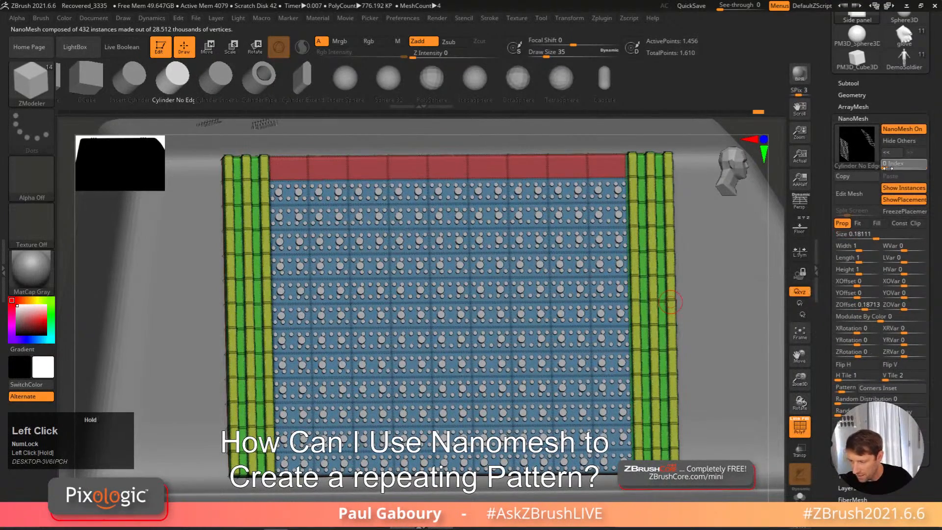
left_click_drag(877, 238, 857, 243)
mouse_move(599, 365)
right_mouse_down()
mouse_move(605, 349)
mouse_move(567, 299)
right_mouse_up()
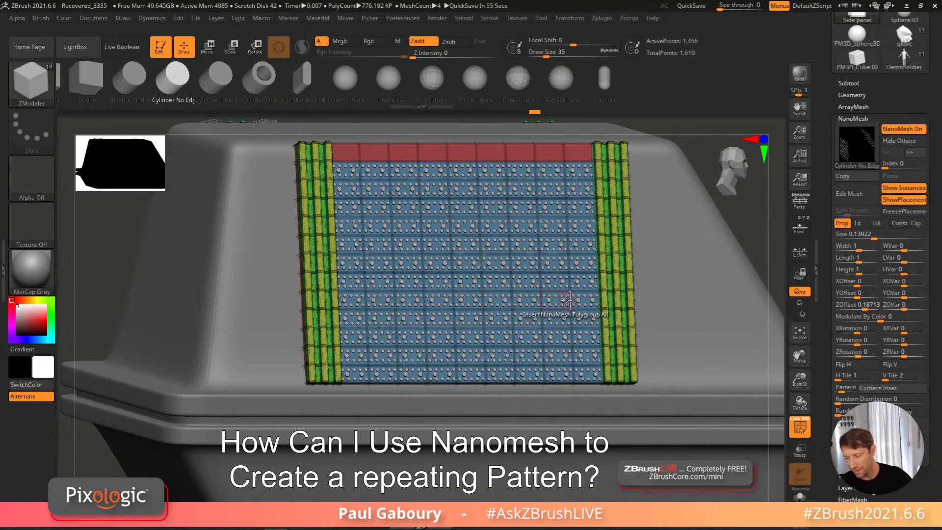
Step: Duplicate the Side panel subtool and delete all NanoMeshes from the original
left_click(851, 83)
mouse_move(851, 136)
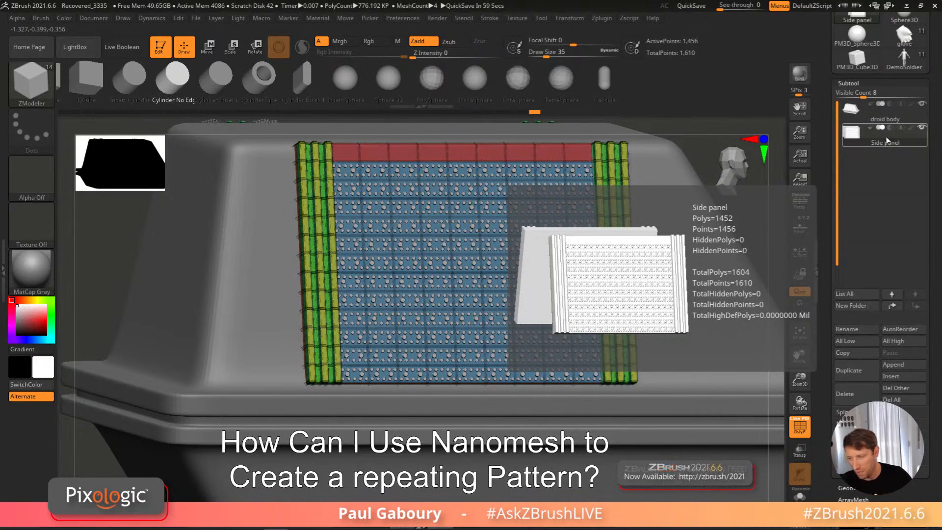
left_click(728, 314)
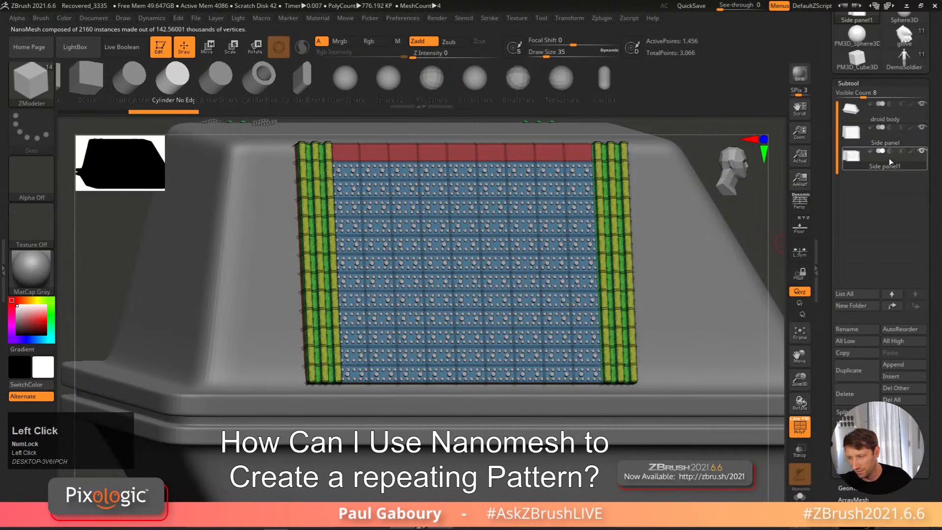
left_click(849, 134)
left_click_drag(934, 423, 931, 323)
left_click_drag(932, 424, 932, 262)
left_click(857, 373, "shift")
left_click(904, 406)
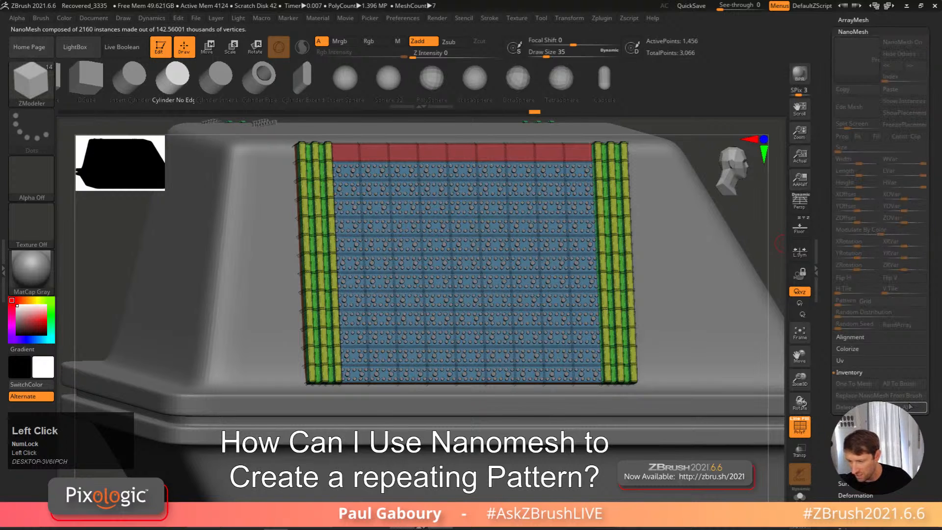
Step: Convert both NanoMeshes on the Side panel1 subtool to real geometry with One To Mesh
left_click_drag(934, 276, 936, 405)
left_click_drag(936, 223, 935, 385)
mouse_move(855, 124)
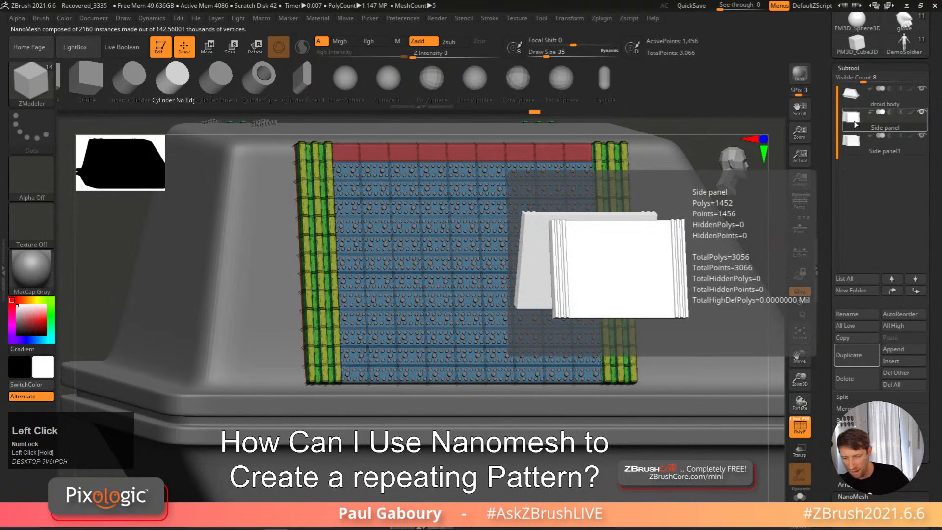
left_click(854, 143)
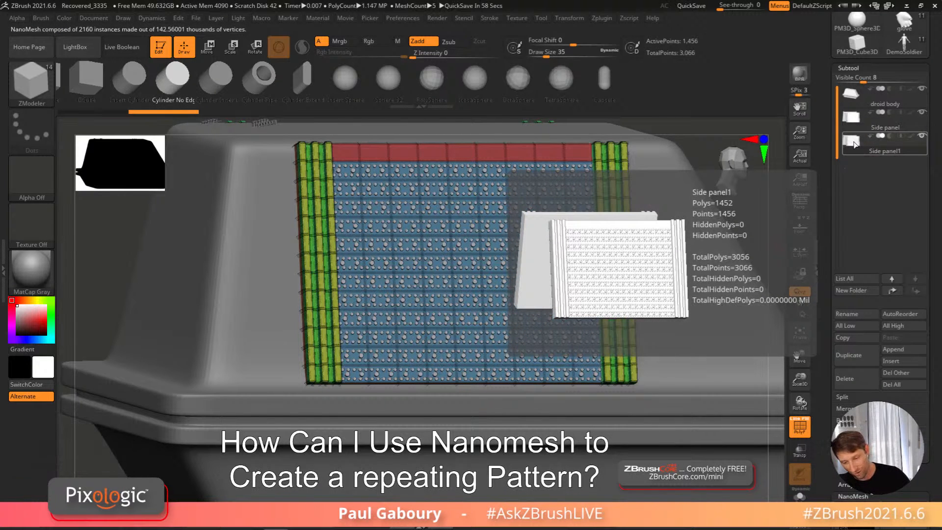
left_click_drag(933, 371, 931, 130)
left_click_drag(931, 313, 931, 236)
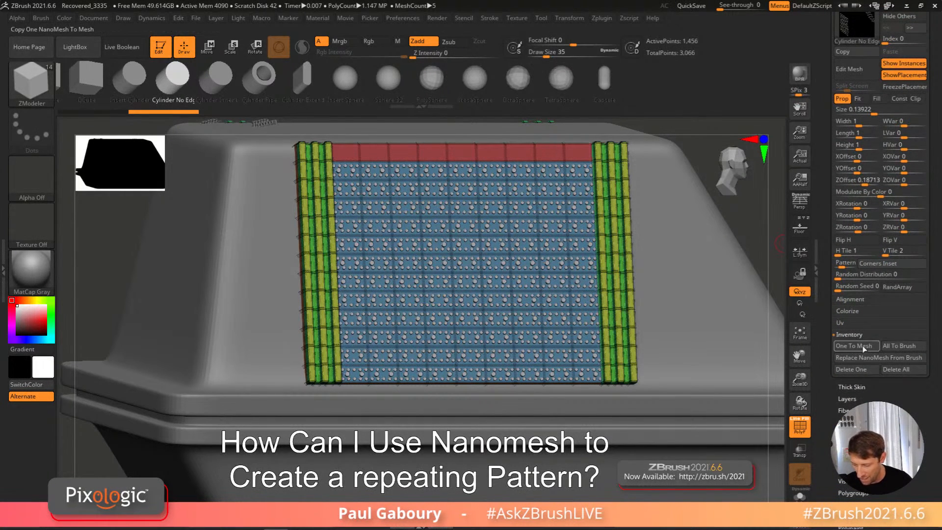
left_click_drag(858, 350, 857, 395)
left_click(857, 391)
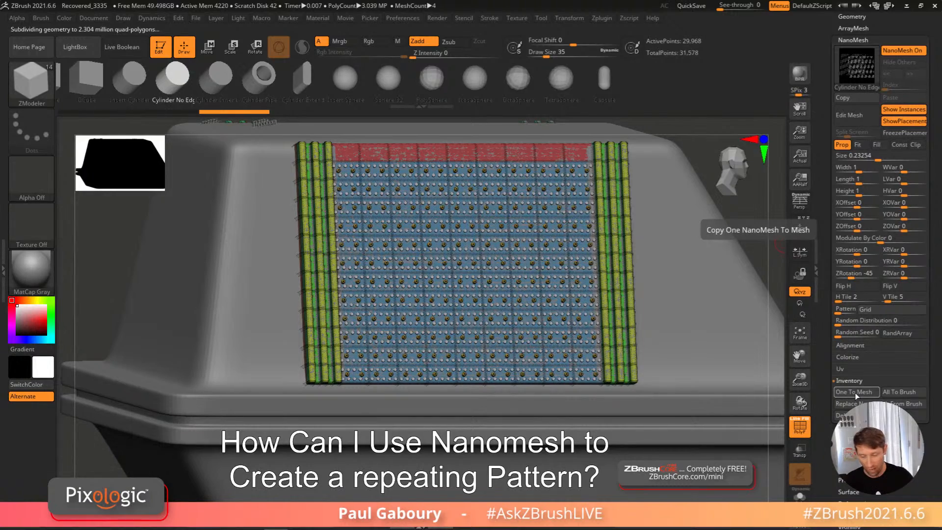
left_click(853, 395)
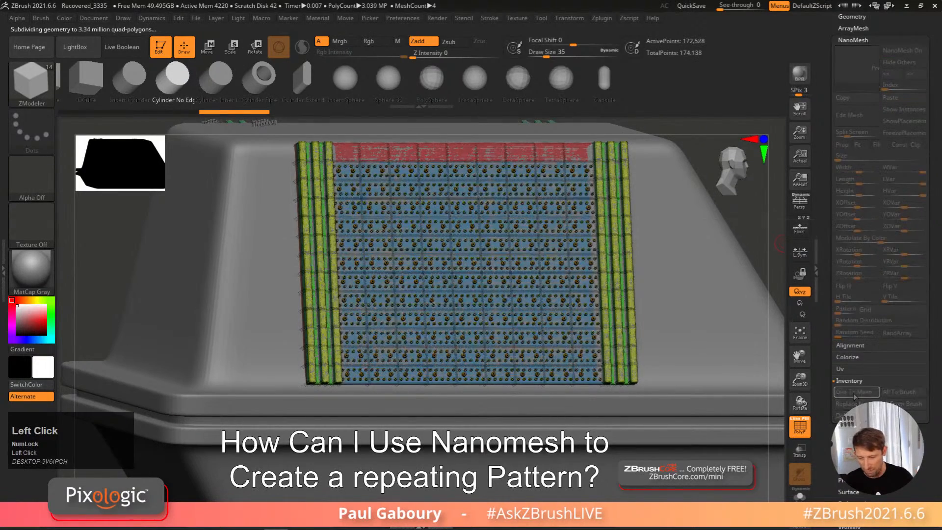
Step: Set the Draw Size to 12 and hide the original Side panel subtool
right_click_drag(562, 223, 675, 358, "ctrl")
key("s")
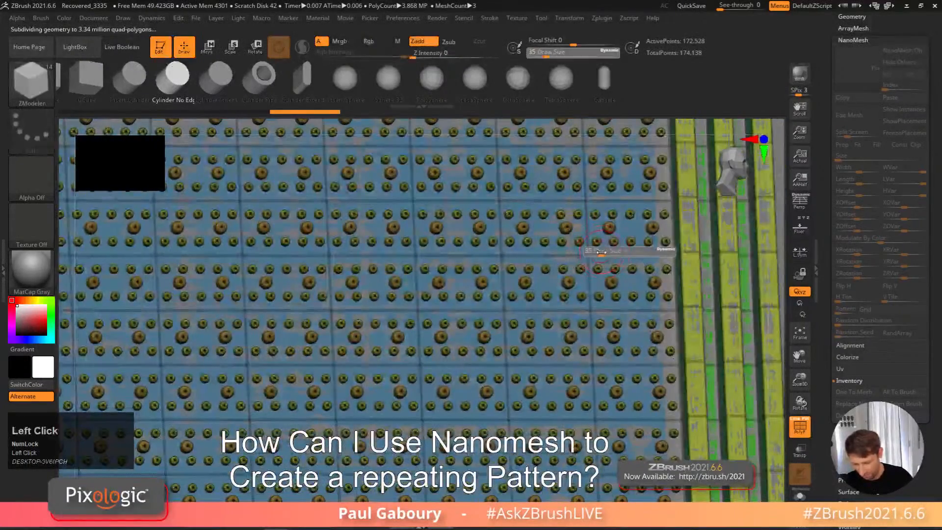
left_click_drag(596, 252, 593, 253)
right_click_drag(593, 252, 554, 167, "ctrl")
mouse_move(938, 120)
left_mouse_down()
mouse_move(937, 297)
mouse_move(939, 248)
left_mouse_up()
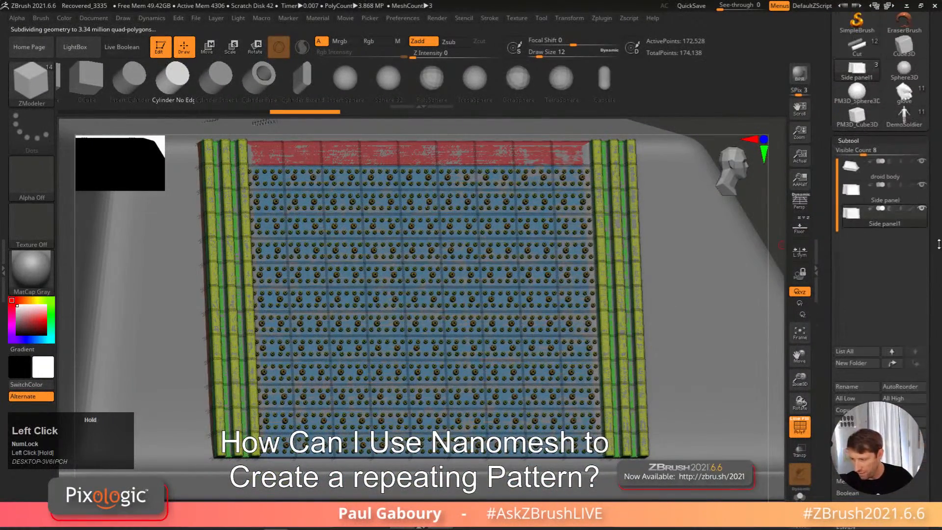
left_click(922, 187)
right_click_drag(633, 343, 628, 346)
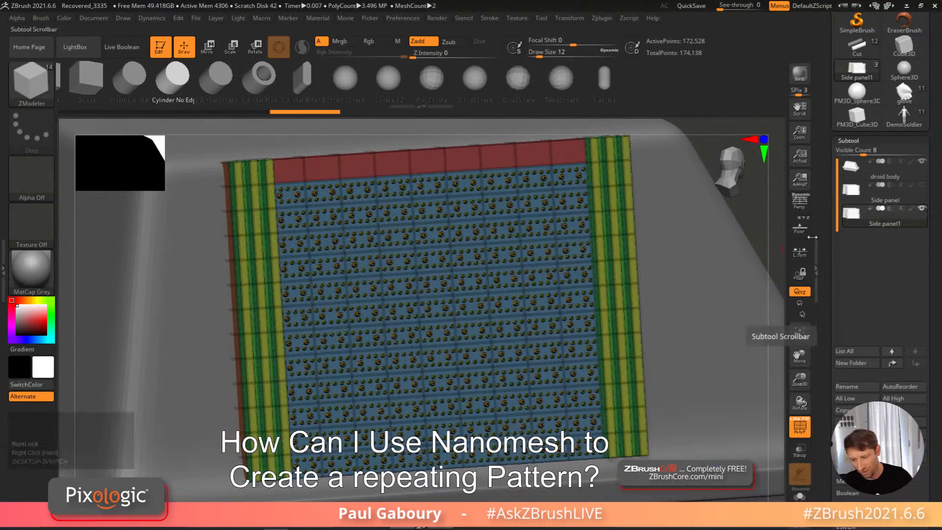
Step: Isolate the cylinders by hiding the panel surface in Side panel1, and split the hidden part into its own subtool
left_click(585, 177, "ctrl+shift")
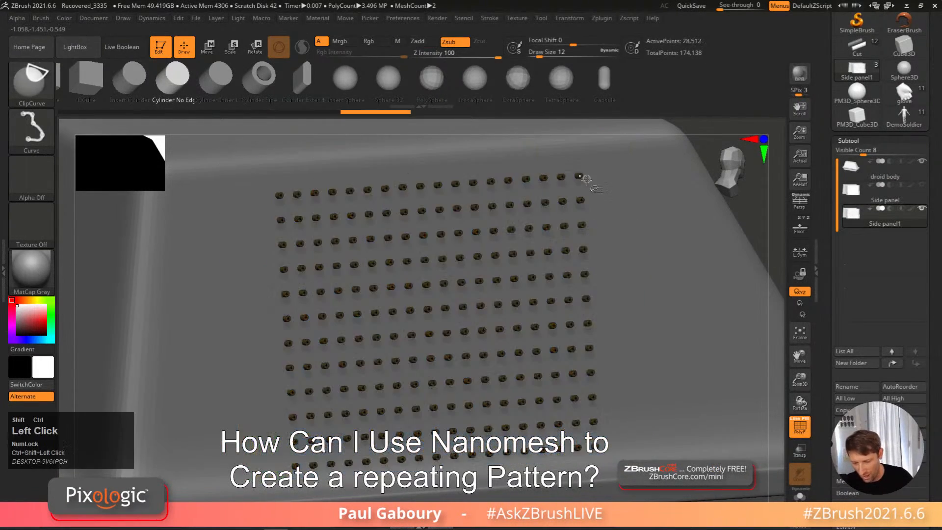
left_click(586, 179, "ctrl+shift")
left_click(610, 208, "ctrl+shift")
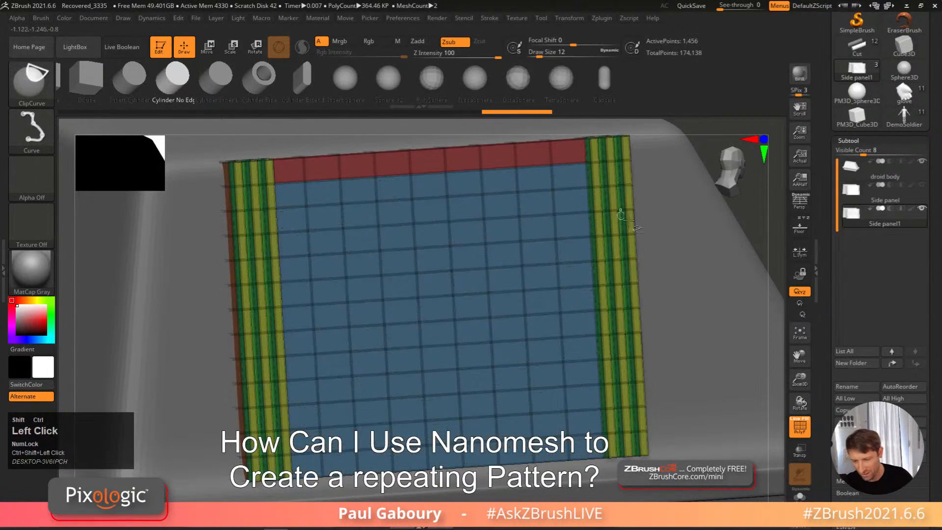
left_click(759, 222, "ctrl+shift")
right_click_drag(715, 319, 659, 353, "ctrl+alt")
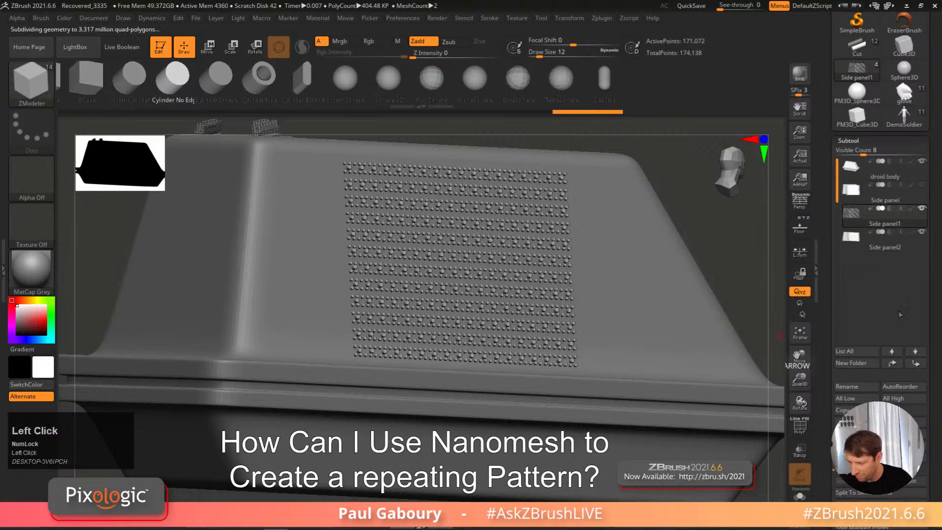
Step: Hide the split-off Side panel2 subtool and show the original Side panel
left_click(921, 233)
mouse_move(670, 319)
right_mouse_down("alt")
mouse_move(662, 309)
mouse_move(685, 319)
right_mouse_up("alt")
left_click(921, 185)
Step: Crease the edges of the cylinders in Side panel1
left_click_drag(935, 438, 934, 325)
mouse_move(597, 270)
right_mouse_down("ctrl")
mouse_move(638, 353)
mouse_move(706, 385)
right_mouse_up("ctrl")
left_click_drag(930, 511, 926, 304)
left_click(854, 124)
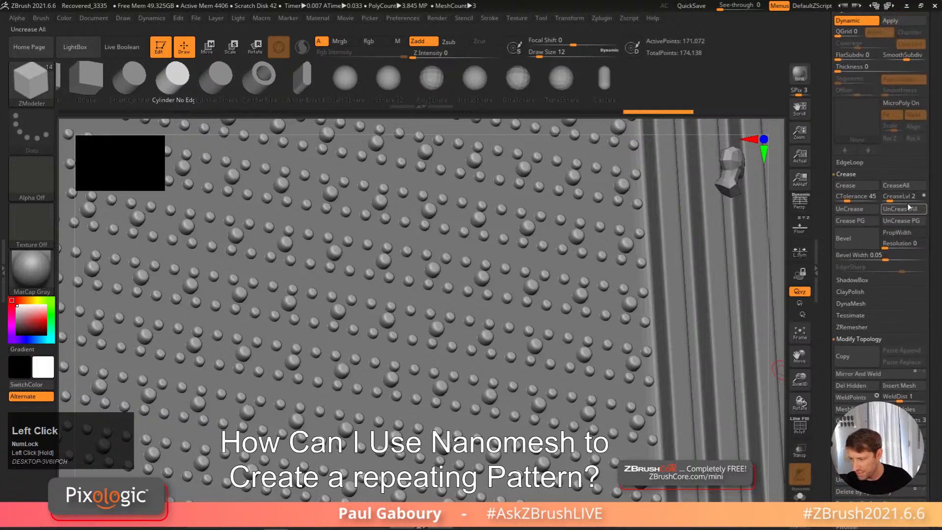
left_click(856, 187)
right_click_drag(626, 290, 549, 331, "ctrl")
left_click_drag(931, 188, 940, 278)
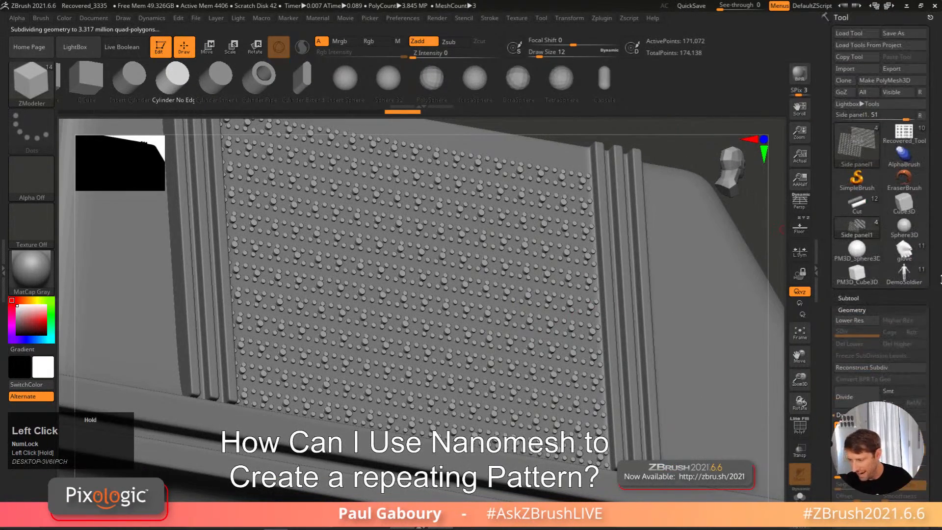
Step: Turn on Live Boolean and set Side panel1 to subtract so the cylinders cut holes into the panel
left_click(858, 298)
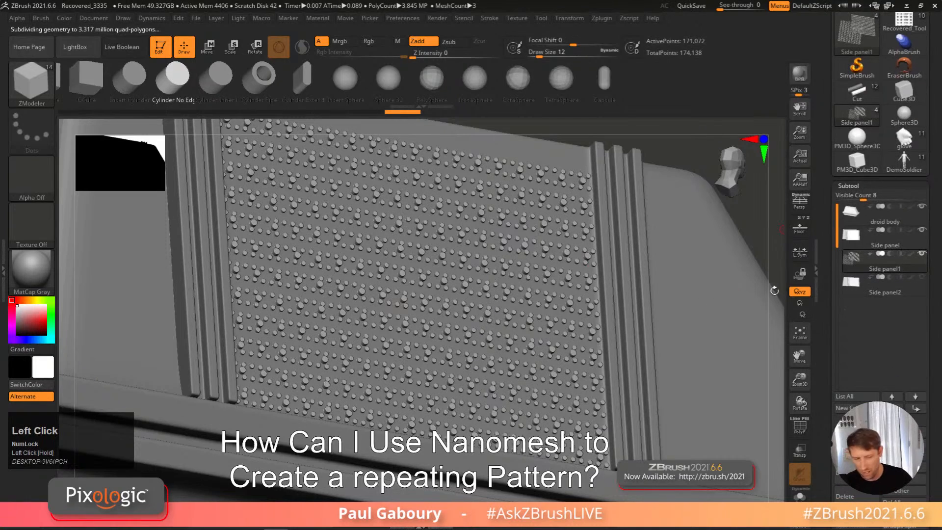
left_click(122, 47)
left_click(890, 253)
mouse_move(658, 356)
right_mouse_down("ctrl")
mouse_move(589, 324)
mouse_move(578, 354)
mouse_move(573, 345)
mouse_move(586, 368)
mouse_move(594, 452)
mouse_move(576, 414)
mouse_move(572, 363)
right_mouse_up("ctrl")
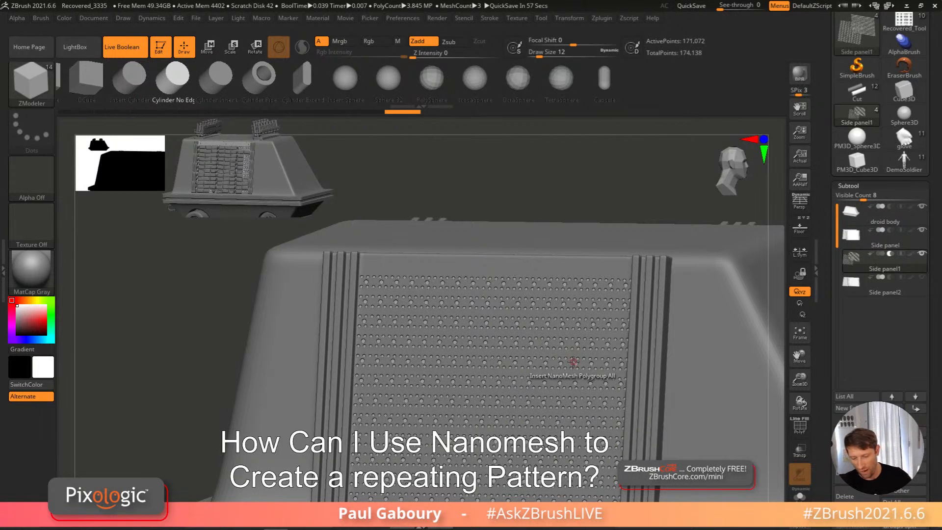
mouse_move(610, 376)
right_mouse_down("ctrl")
mouse_move(580, 371)
mouse_move(597, 374)
mouse_move(548, 321)
mouse_move(513, 334)
mouse_move(398, 233)
mouse_move(358, 389)
mouse_move(528, 298)
mouse_move(369, 274)
right_mouse_up("ctrl")
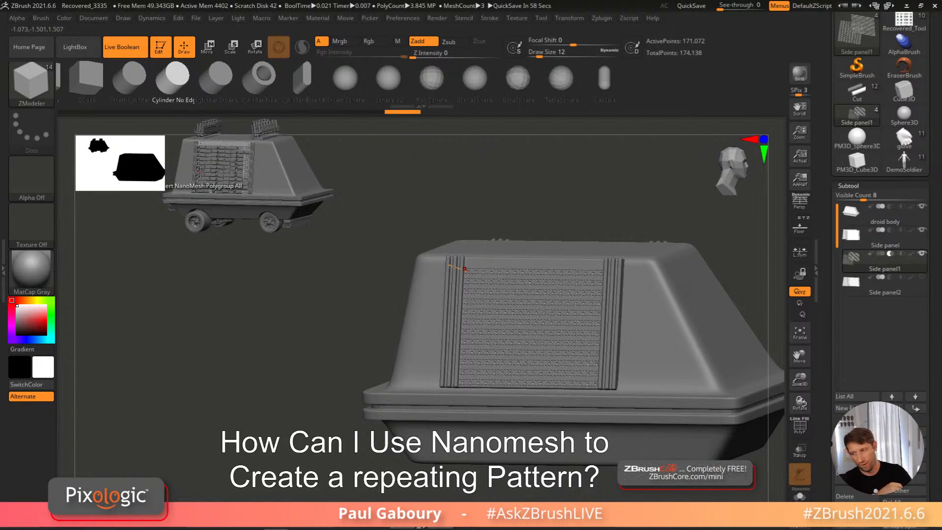
Step: Switch to the Recovered_Tool droid and isolate pieces of its Chips subtool with PolyFrame on to examine them over the holes
left_click(903, 22)
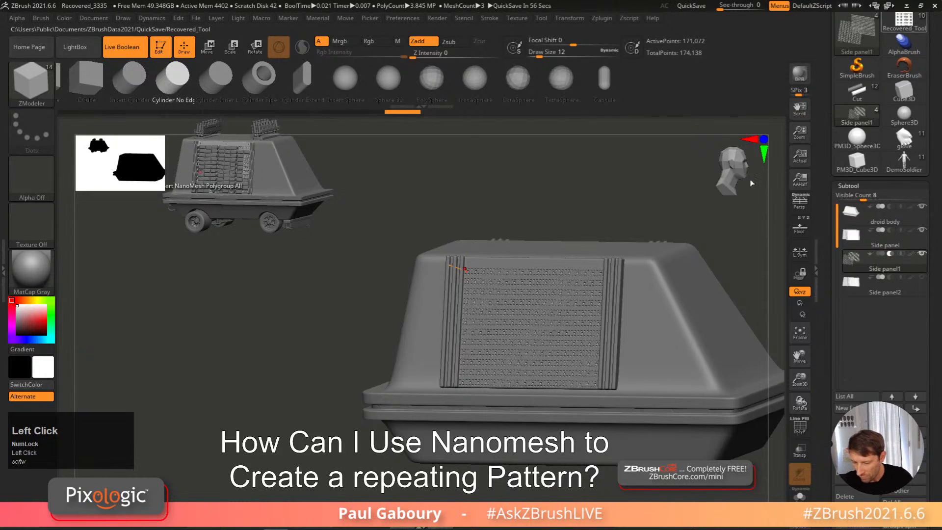
right_click_drag(640, 355, 506, 273, "alt")
key("shift+f")
key("ctrl+shift")
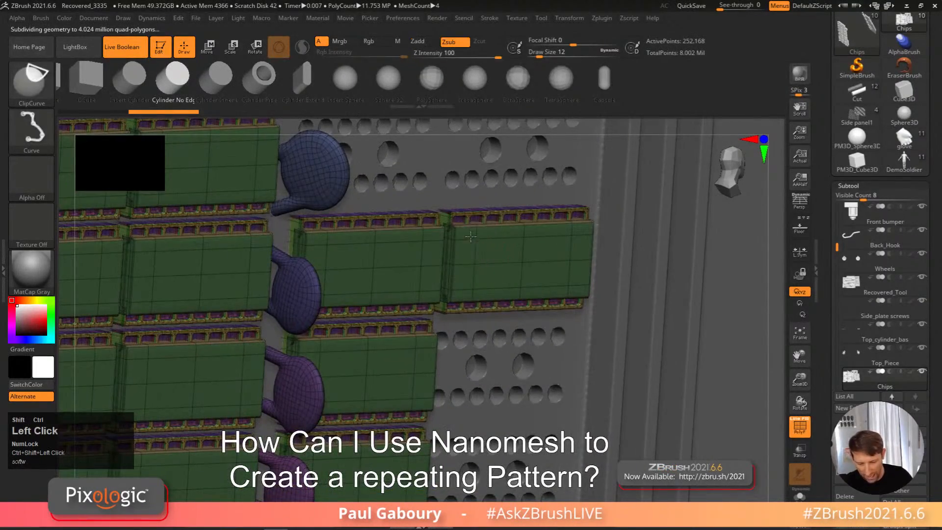
left_click(470, 236, "ctrl+shift")
key("ctrl+shift+a")
right_click_drag(520, 294, 439, 192, "ctrl")
left_click(672, 268, "ctrl+shift")
mouse_move(554, 317)
right_mouse_down("ctrl")
mouse_move(522, 331)
mouse_move(523, 319)
mouse_move(472, 280)
mouse_move(502, 338)
mouse_move(493, 350)
mouse_move(515, 345)
mouse_move(470, 312)
mouse_move(461, 289)
mouse_move(483, 295)
mouse_move(471, 265)
right_mouse_up("ctrl")
Step: Turn PolyFrame off, unhide all of the Chips subtool, and examine the complete droid from the side
key("shift+f")
key("shift+f")
key("shift+f")
right_click_drag(681, 316, 718, 301)
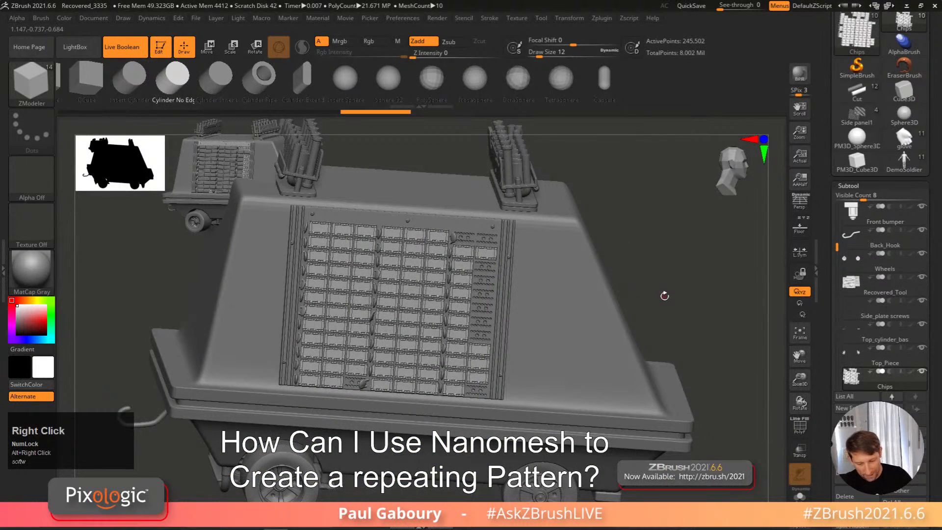
key("ctrl+shift")
left_click(699, 306, "ctrl+shift")
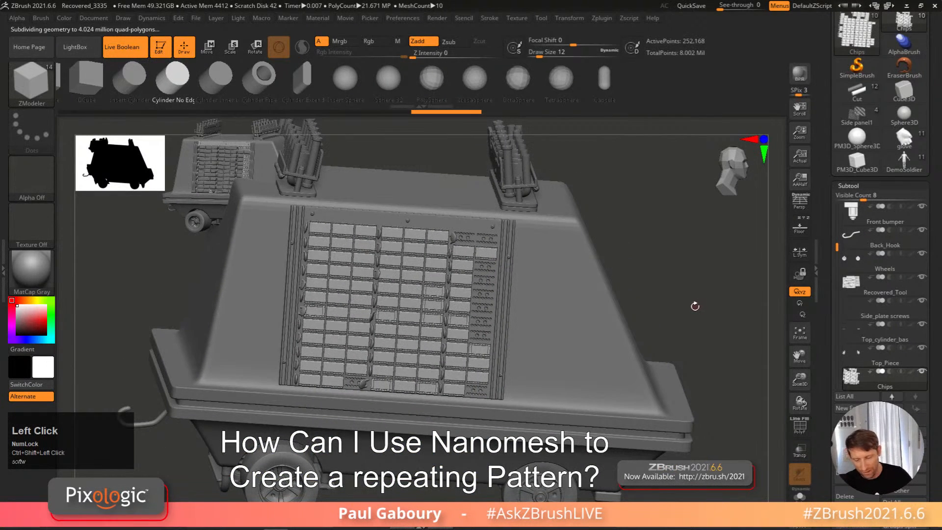
left_click_drag(936, 176, 935, 289)
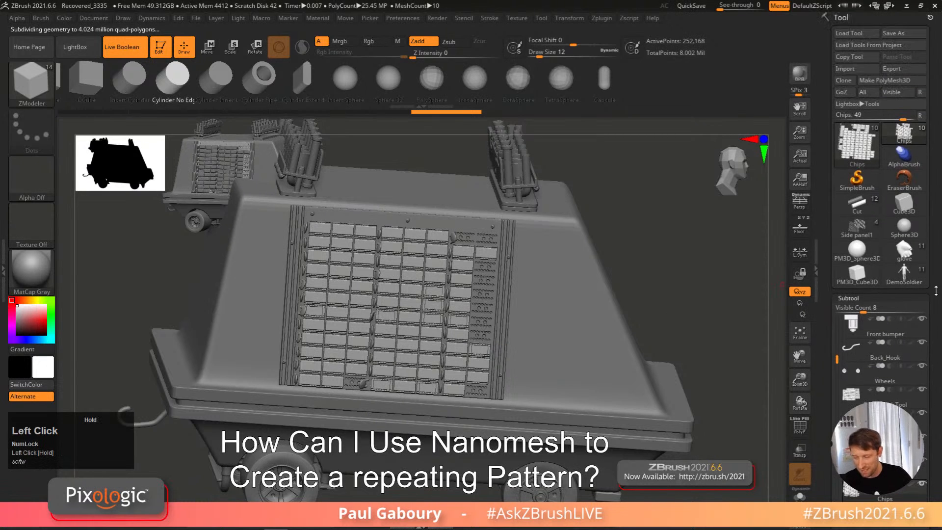
mouse_move(586, 314)
right_mouse_down("ctrl")
mouse_move(564, 274)
mouse_move(591, 327)
right_mouse_up("ctrl")
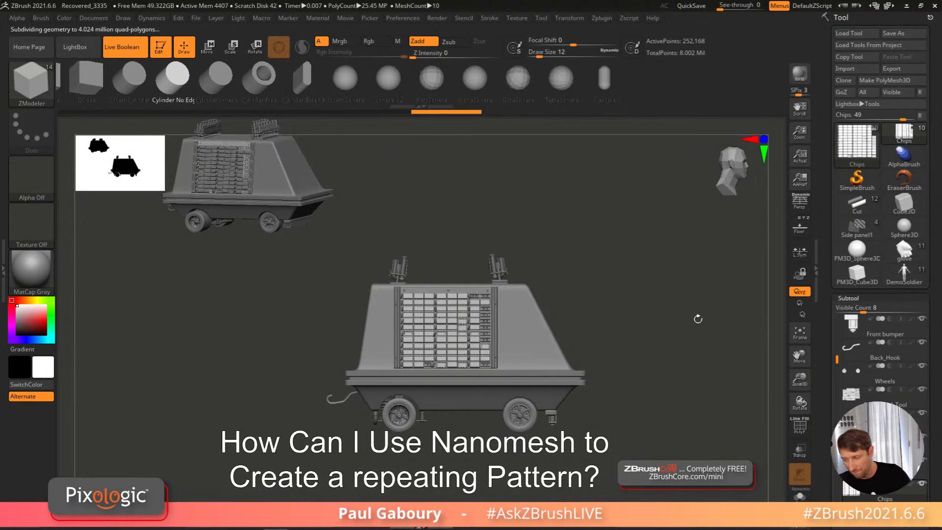
Step: Switch to a new Cube3D tool, display its PolyFrame, and convert it to a PolyMesh3D
left_click(856, 148)
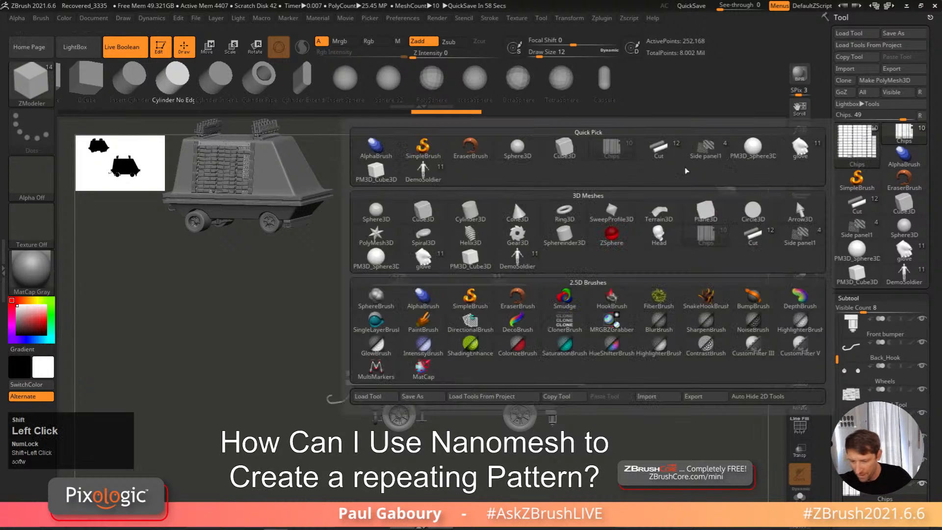
left_click(423, 212)
mouse_move(621, 327)
right_mouse_down("ctrl")
mouse_move(617, 339)
mouse_move(637, 321)
right_mouse_up("ctrl")
key("shift+f")
left_click(891, 81)
Step: Replace the cube with a PolyCube primitive and reduce its divisions to one per side
key("w")
left_click(398, 248)
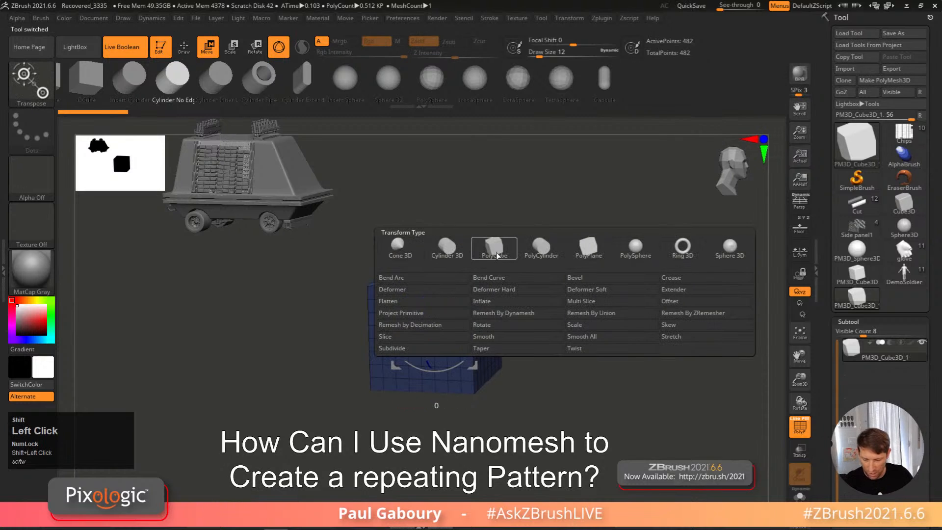
left_click(498, 245)
left_click_drag(482, 262, 482, 261, "shift")
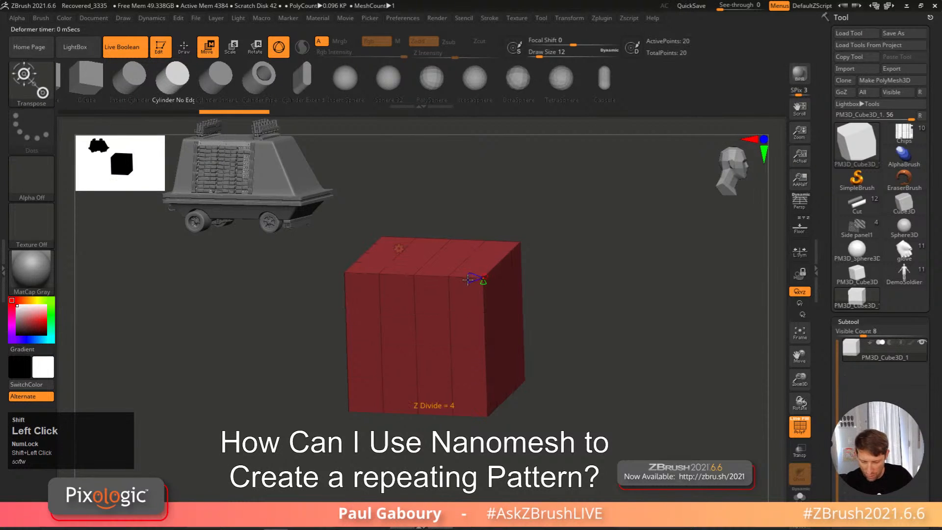
Step: Scale the cube into a thin rectangular slab about twice as long as it is tall
key("w")
right_click_drag(563, 319, 553, 372, "shift")
left_click_drag(435, 359, 440, 262)
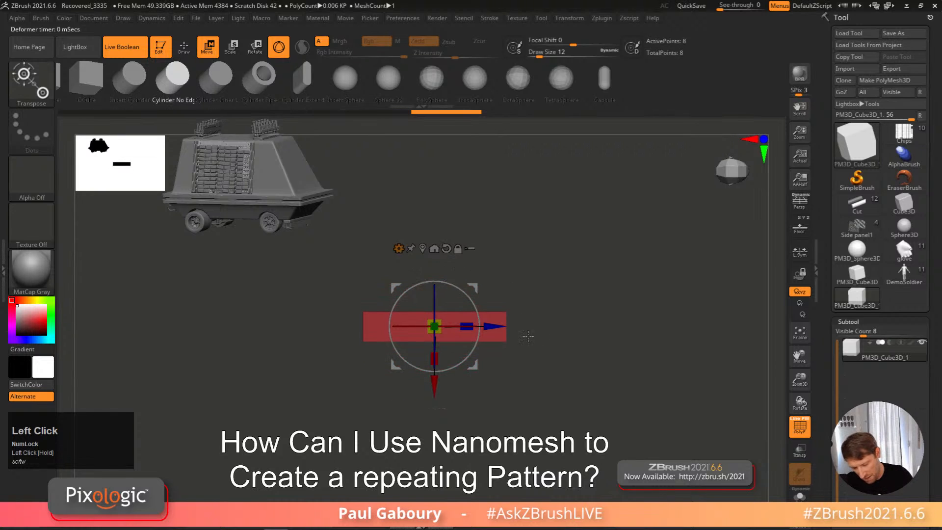
right_click_drag(520, 330, 496, 304, "shift")
left_click_drag(434, 292, 451, 351)
right_click_drag(513, 404, 551, 389, "alt")
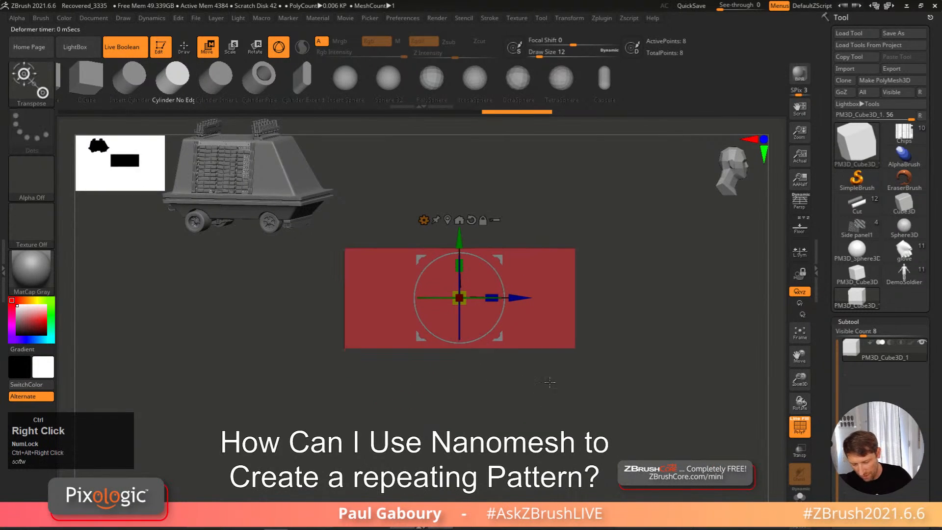
left_click_drag(493, 303, 475, 302, "ctrl")
left_click_drag(463, 268, 467, 267, "ctrl")
Step: Apply Mirror And Weld to the slab to add a horizontal edge loop through its middle
right_click_drag(505, 346, 536, 402)
key("q")
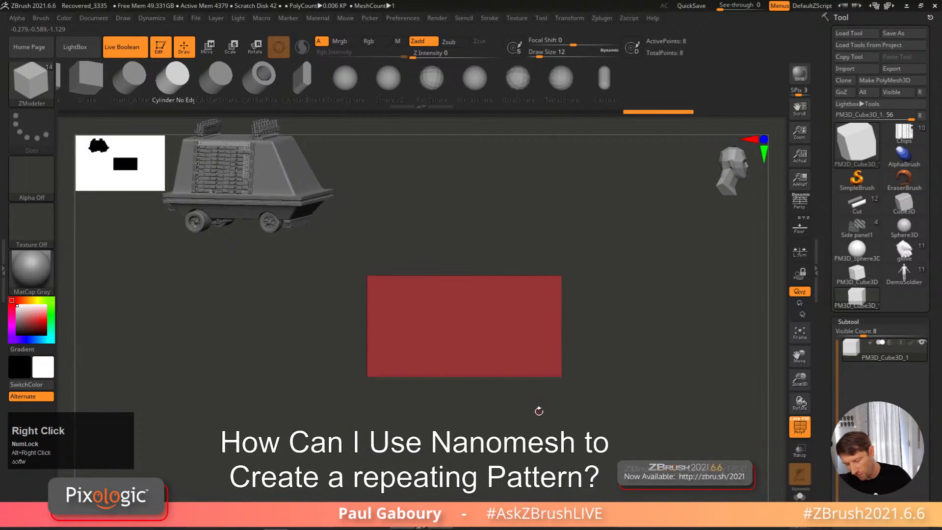
left_click(851, 322)
left_click_drag(914, 372, 900, 288)
left_click(865, 206, "shift")
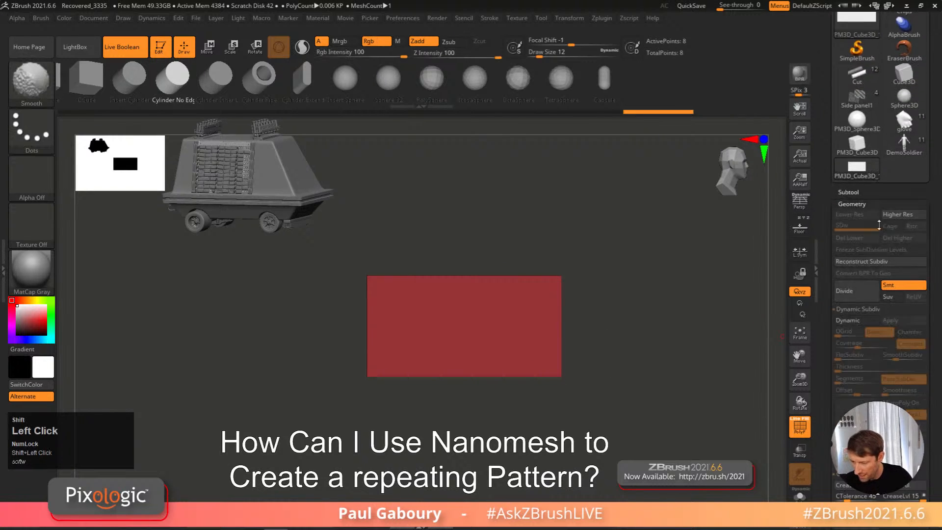
left_click_drag(937, 370, 934, 266)
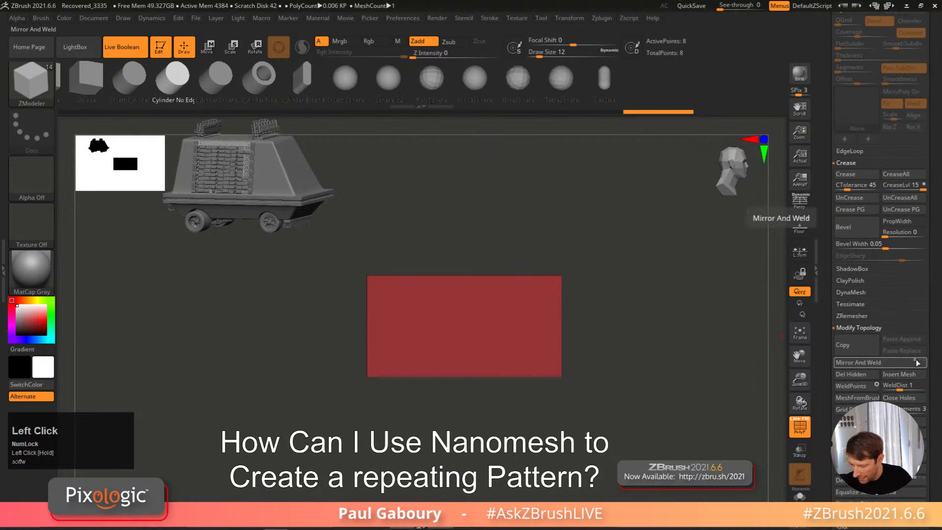
left_click(884, 362)
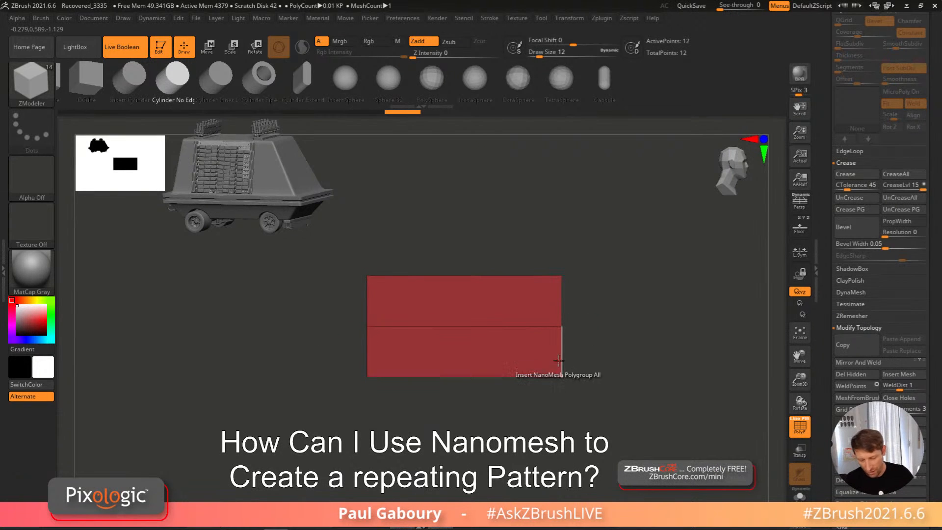
Step: Activate vertical symmetry and insert mirrored horizontal edge loops near the slab's upper and lower edges
left_click(569, 21)
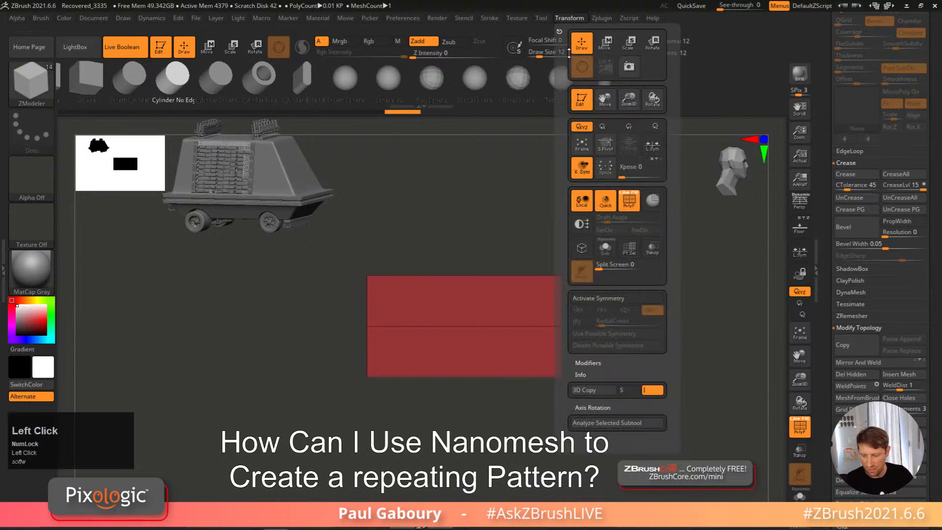
left_click(584, 313)
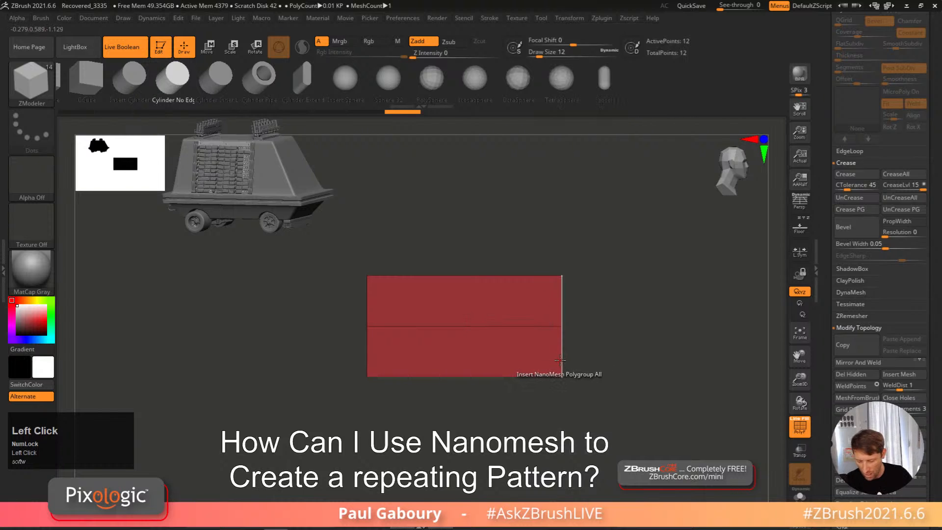
key("space")
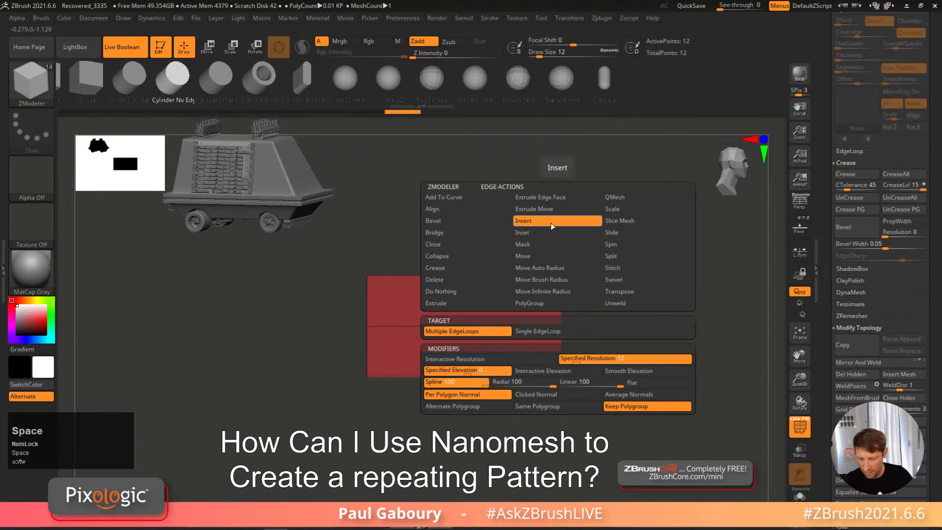
left_click_drag(559, 350, 562, 363)
Step: QMesh the narrow strips along the slab's upper and lower edges outward, using A Single Poly as target
right_click_drag(562, 363, 515, 343)
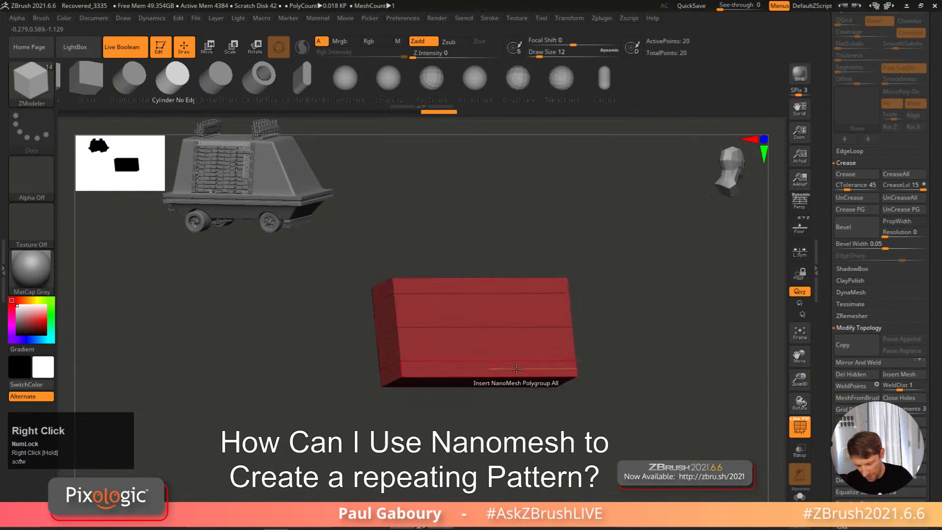
key("space")
left_click(492, 209)
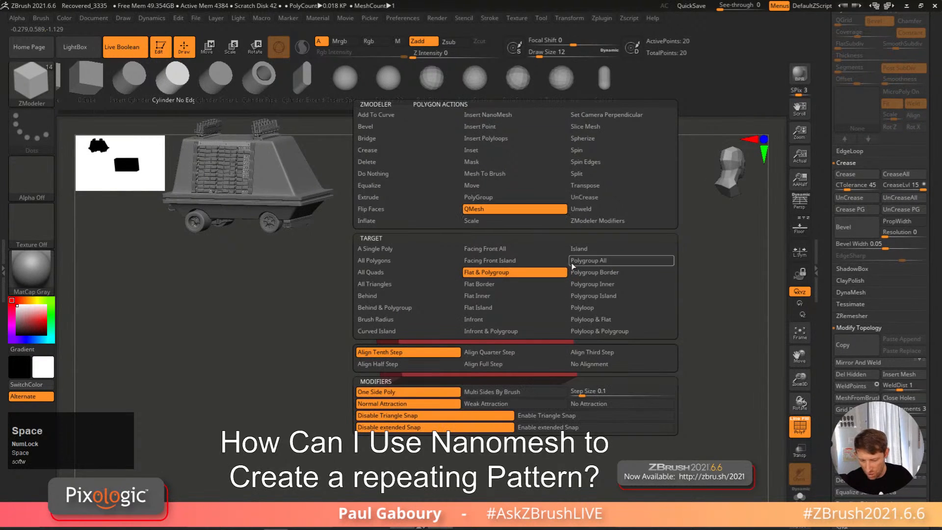
left_click(375, 248)
right_click_drag(467, 339, 473, 365)
left_click_drag(473, 365, 479, 360)
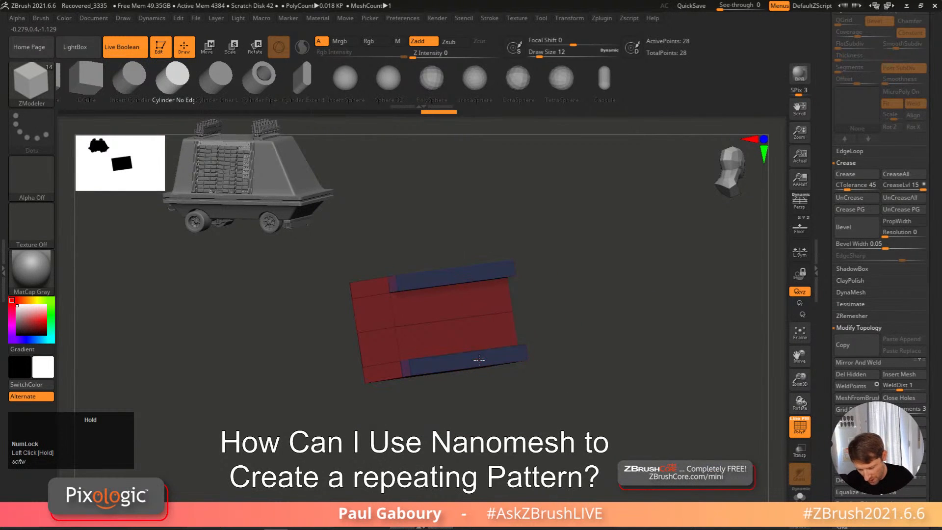
Step: Use masking in the end view and the move gizmo to adjust how far the two strips stand out from the slab
right_click_drag(479, 360, 488, 370, "shift")
mouse_move(403, 436)
left_mouse_down("ctrl")
mouse_move(465, 335)
mouse_move(500, 192)
left_mouse_up("ctrl")
key("w")
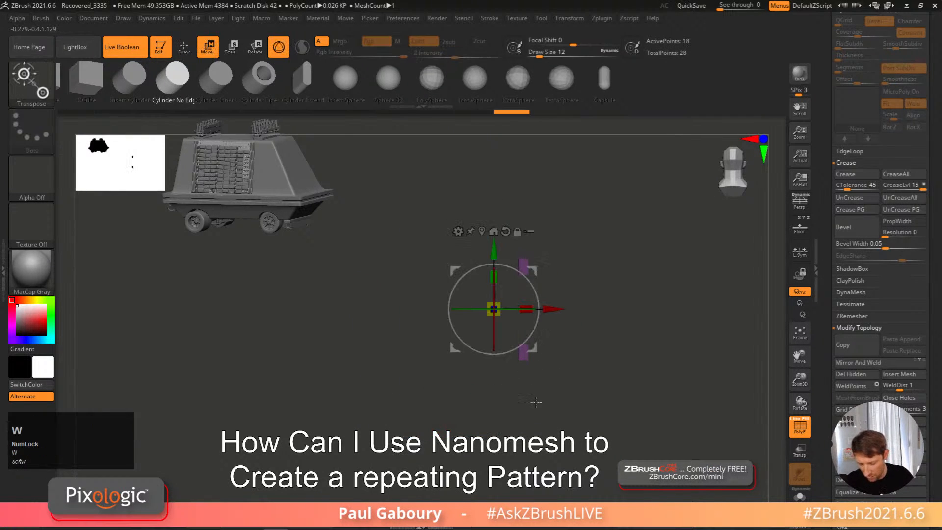
left_click(535, 400, "ctrl+shift")
key("q")
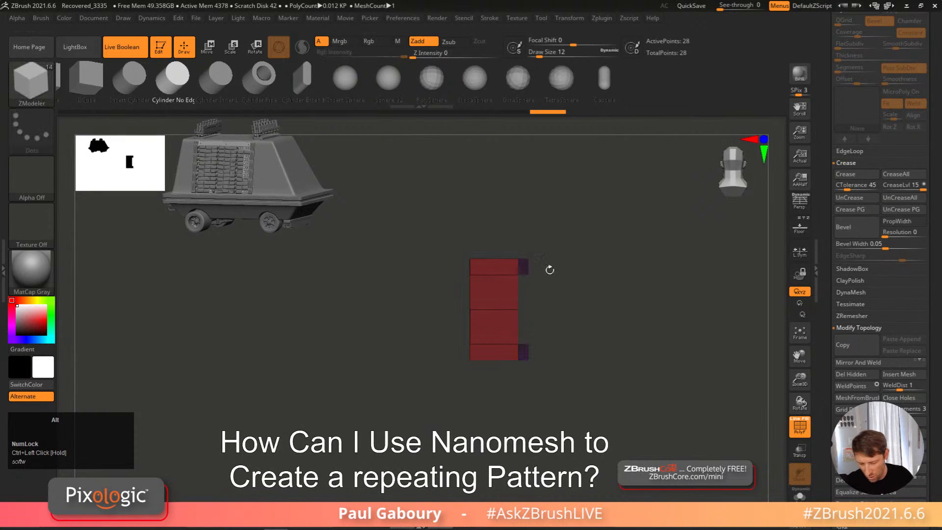
key("w")
left_click_drag(564, 309, 582, 309)
mouse_move(603, 357)
right_mouse_down("shift")
mouse_move(584, 380)
mouse_move(546, 395)
right_mouse_up("shift")
key("q")
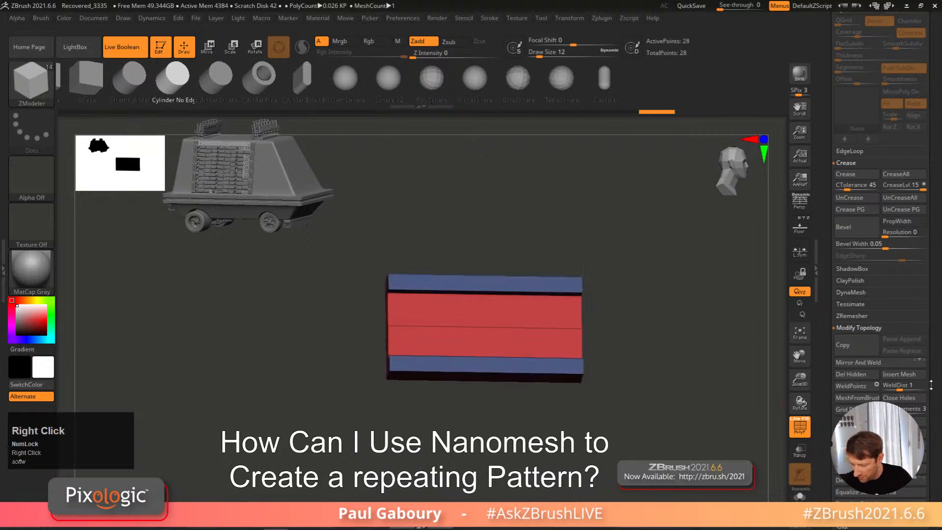
Step: Set the slab's crease level to 2, turn on Dynamic Subdivision, and examine the smoothed edges without PolyFrame
left_click_drag(901, 185, 888, 190)
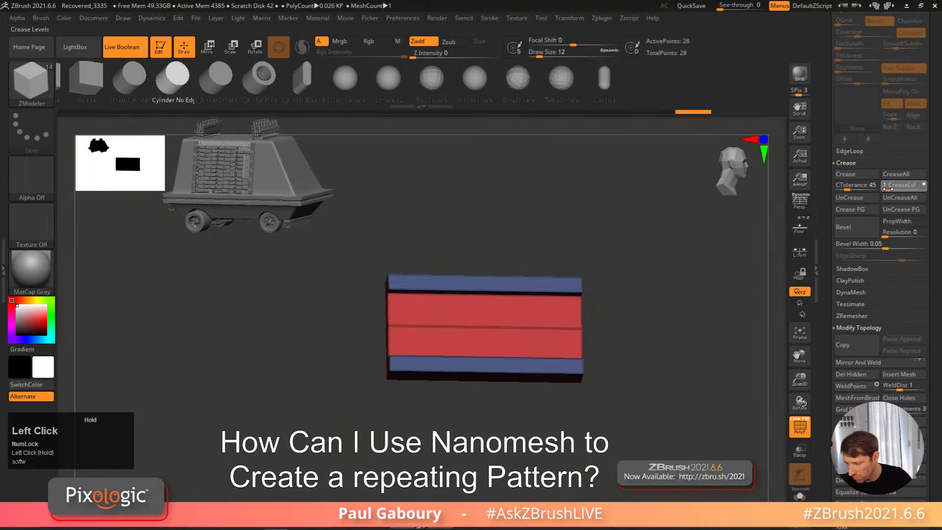
key("d")
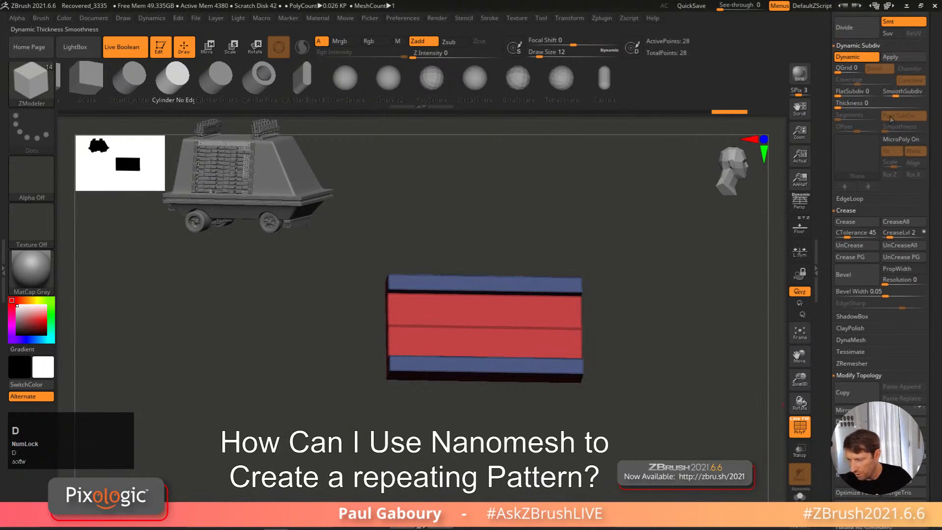
right_click_drag(645, 352, 619, 370, "alt")
key("shift+f")
key("shift+f")
right_click(613, 382)
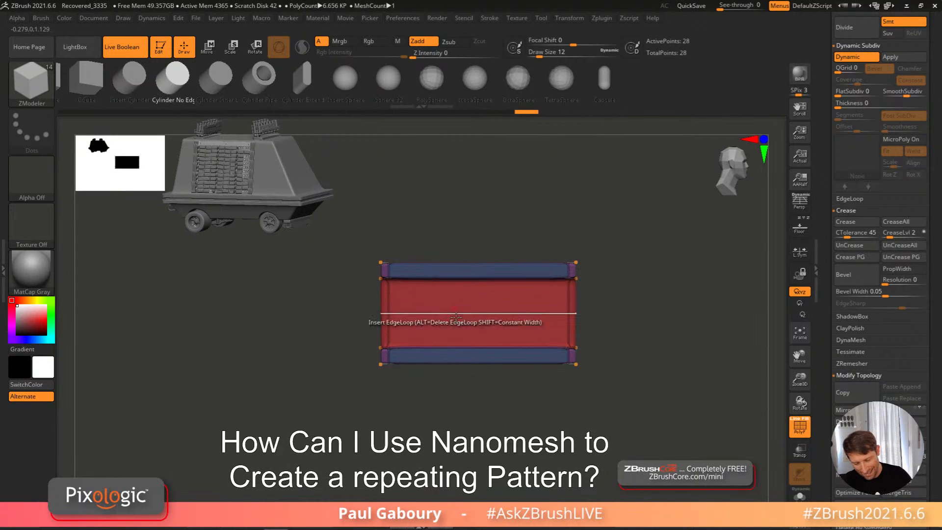
mouse_move(508, 408)
right_mouse_down()
mouse_move(525, 412)
mouse_move(516, 410)
right_mouse_up()
Step: Duplicate the slab subtool and hide the copy, keeping the original selected
left_click_drag(935, 231, 935, 515)
left_click(848, 217, "shift")
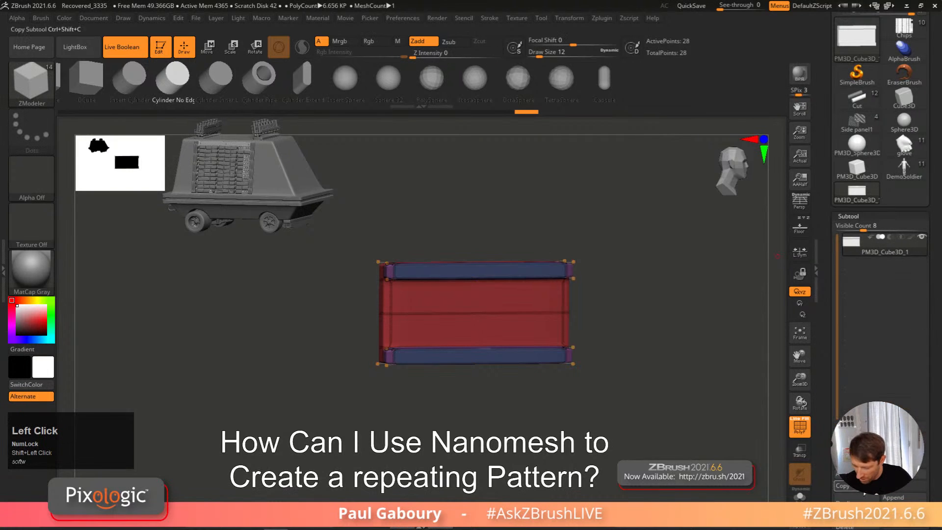
left_click(848, 496)
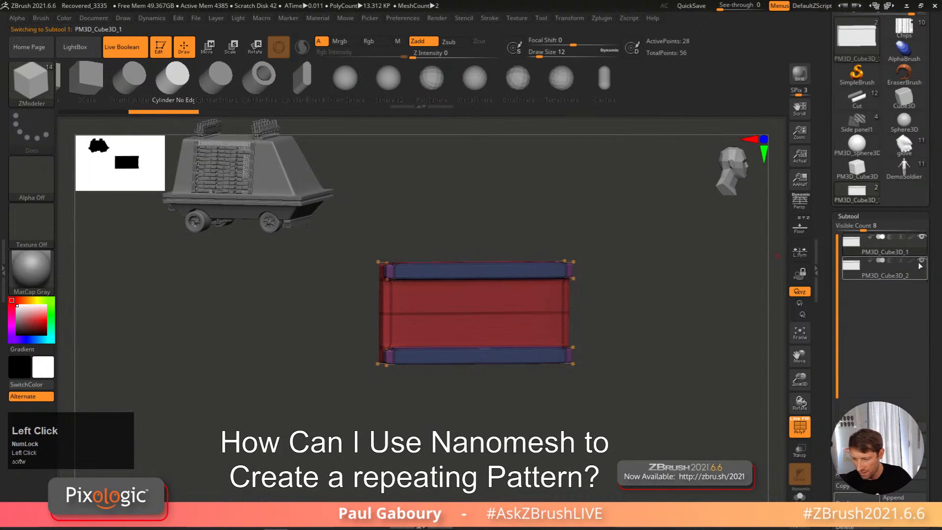
Step: Insert eight evenly spaced vertical edge loops along the slab with interactive resolution
key("space")
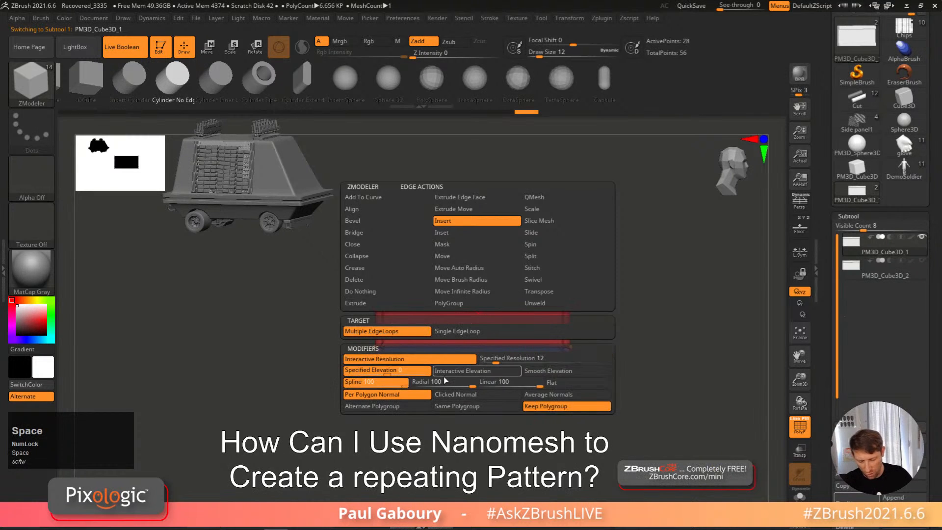
left_click(474, 304)
left_click_drag(474, 304, 480, 277)
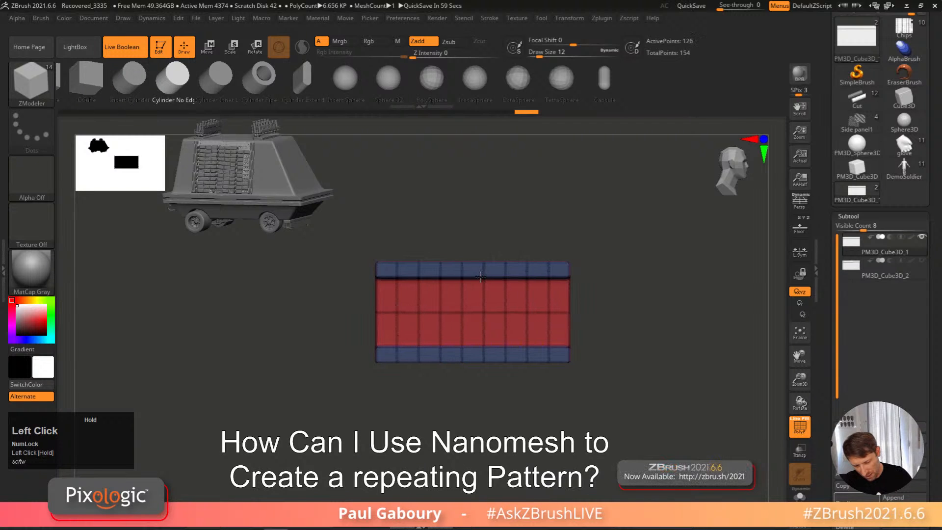
Step: Set the polygon action to Inset with Polyloop as target and inset the faces of both raised strips
mouse_move(553, 372)
right_mouse_down()
mouse_move(549, 391)
mouse_move(556, 375)
mouse_move(545, 372)
mouse_move(536, 392)
mouse_move(551, 390)
right_mouse_up()
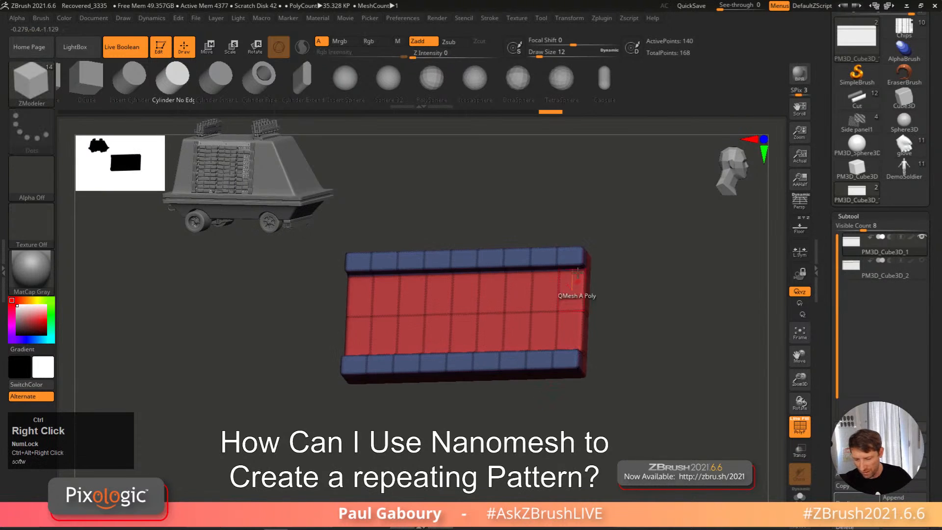
key("space")
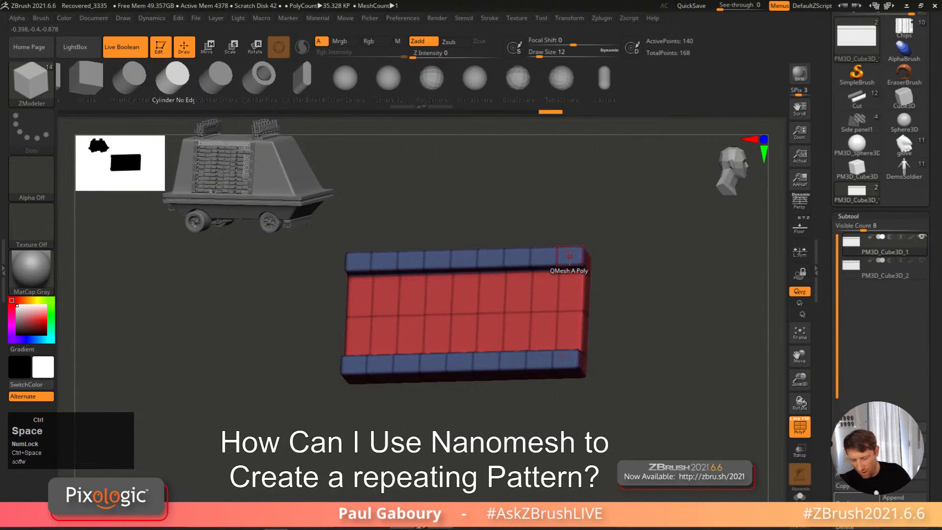
key("space")
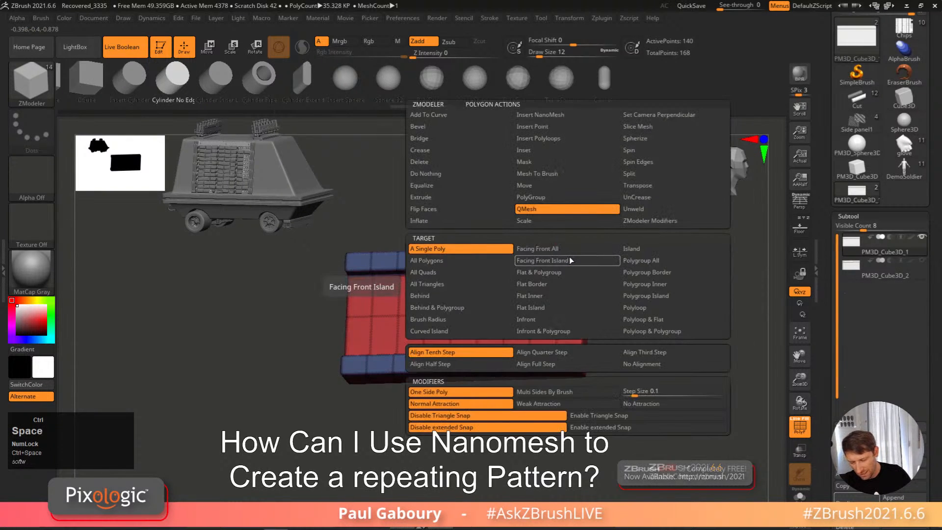
left_click(557, 149)
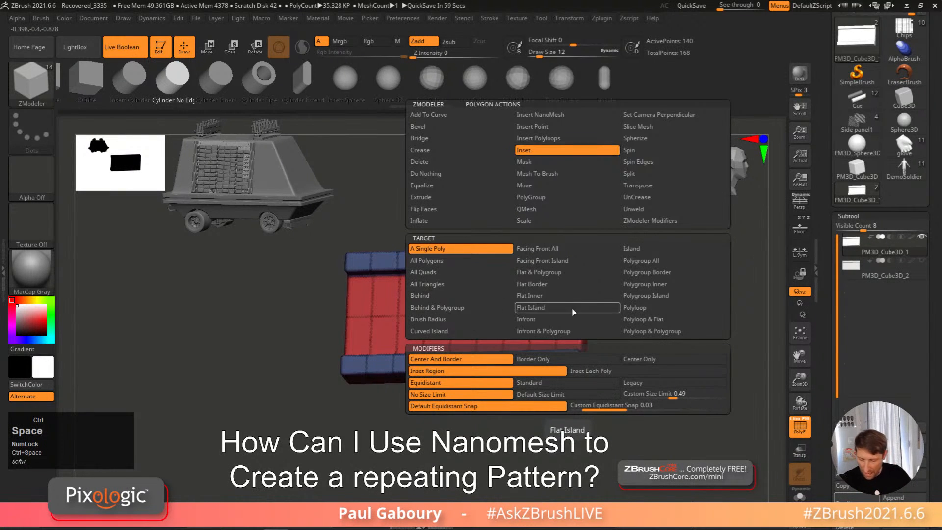
left_click(666, 308)
right_click_drag(595, 285, 595, 252, "ctrl")
left_click(580, 246)
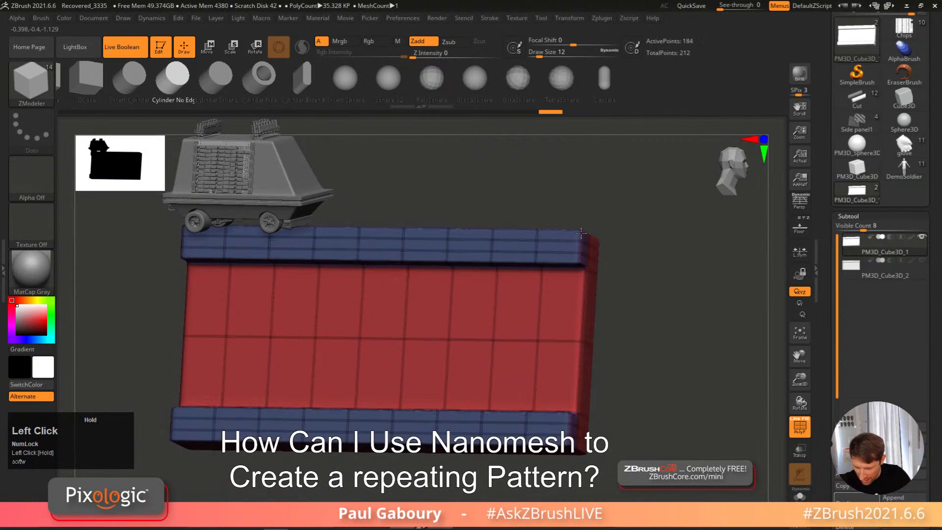
key("ctrl+z")
key("space")
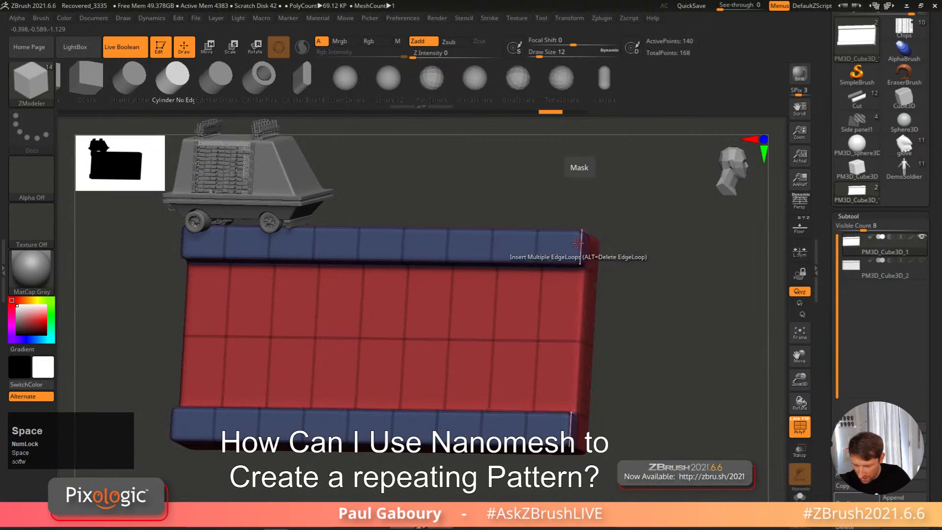
left_click(566, 242)
left_click_drag(567, 241, 567, 248)
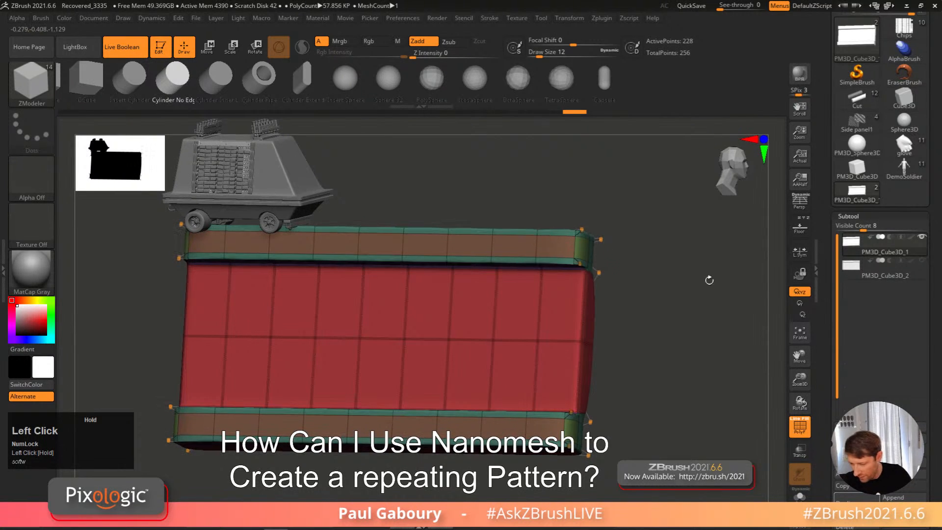
Step: With Dynamic Subdivision off, set the edge action to Crease with EdgeLoop Complete as target and crease the edge loops of the raised rails
key("shift+d")
right_click_drag(559, 241, 562, 230)
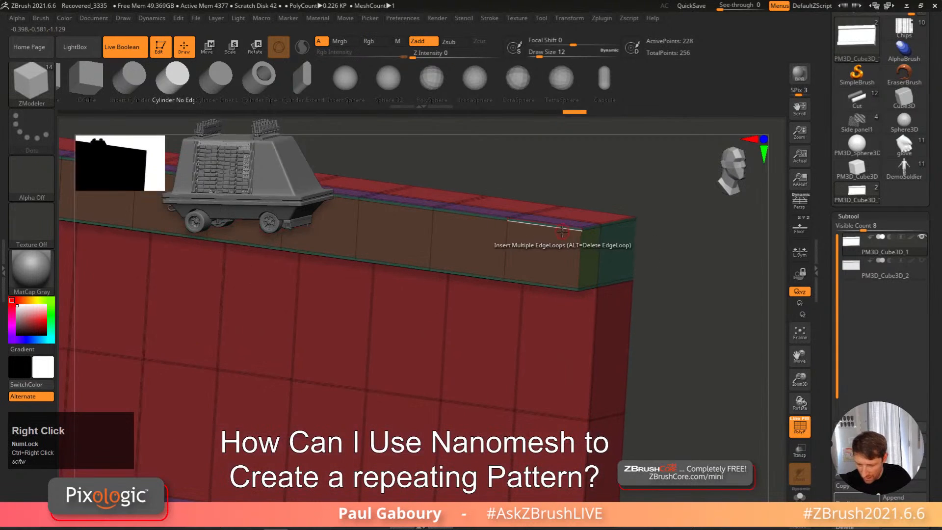
key("space")
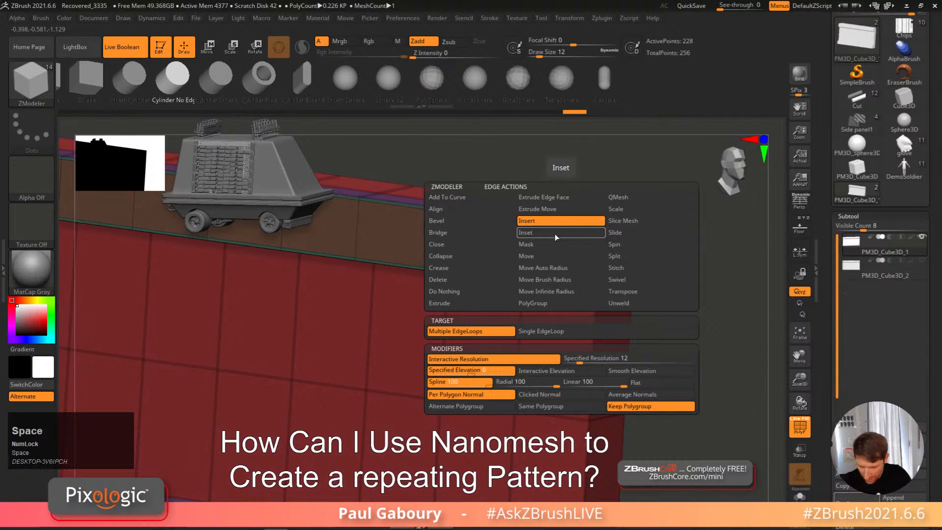
left_click(438, 267)
left_click(480, 334)
left_click(550, 229)
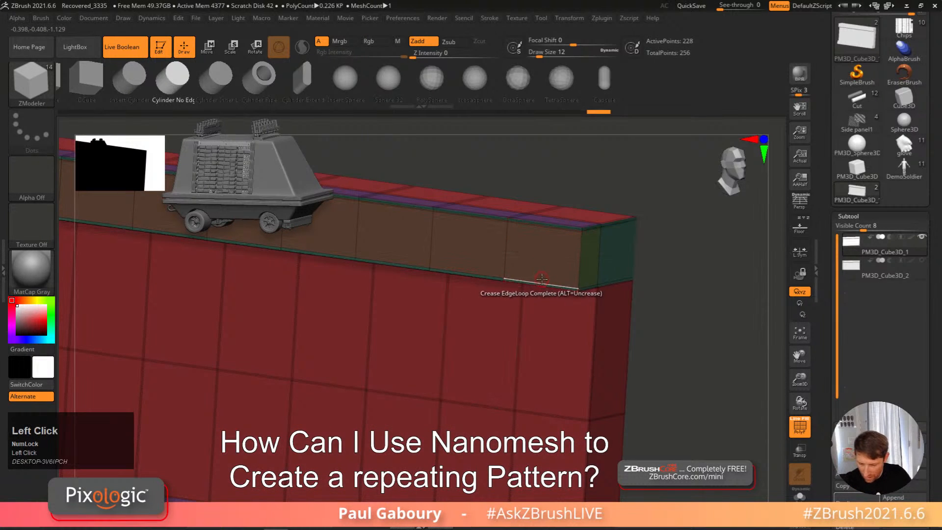
left_click(555, 278)
right_click_drag(611, 309, 619, 237, "alt")
left_click(620, 240, "ctrl")
right_click_drag(653, 265, 571, 291, "alt")
left_click(583, 247)
Step: Turn on Dynamic Subdivision and examine the creased rails from the front and at an angle
key("d")
left_click(864, 216)
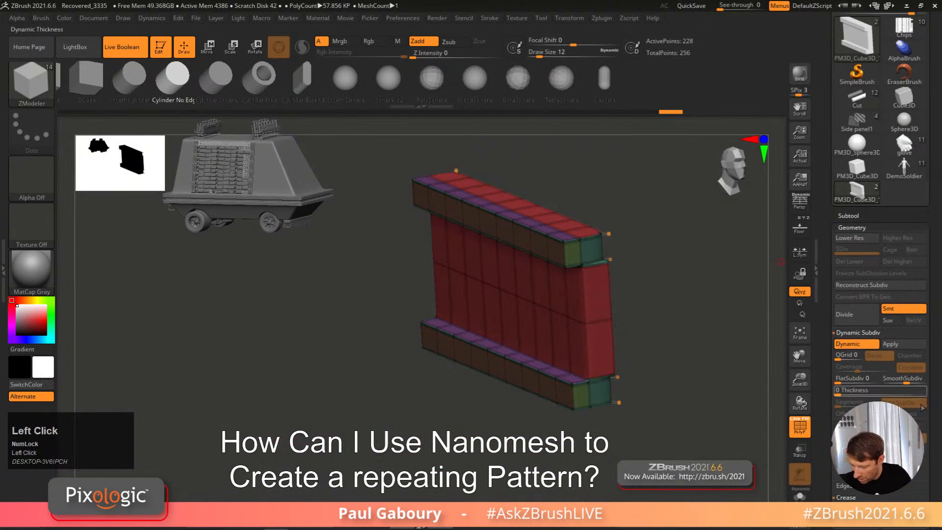
right_click_drag(652, 343, 666, 328, "shift")
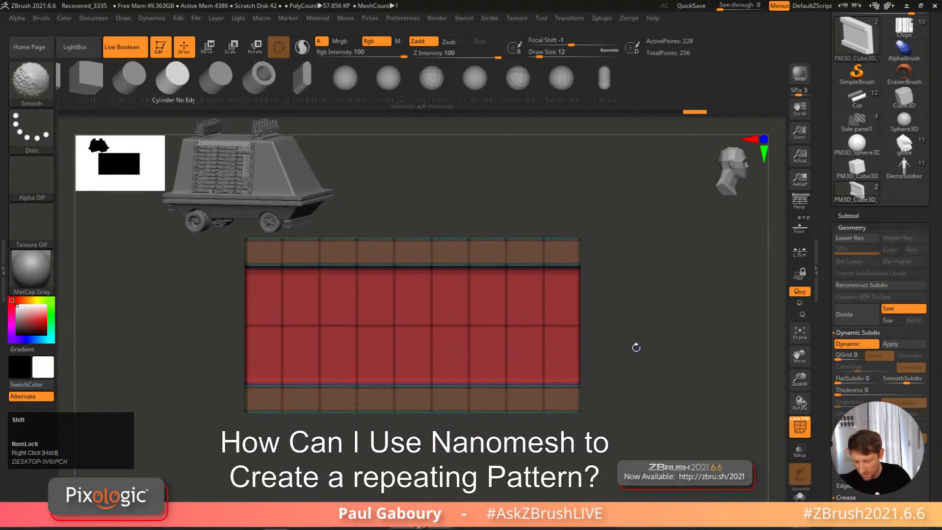
right_click_drag(557, 252, 523, 275)
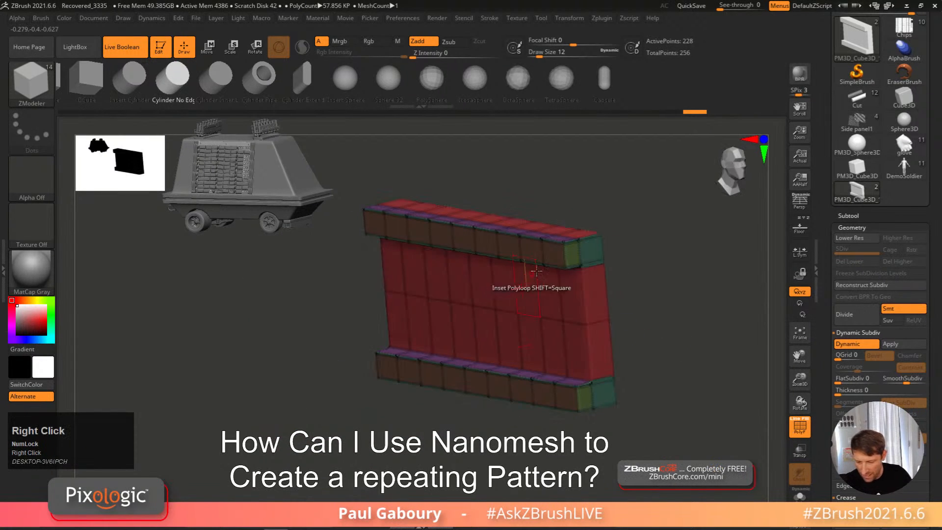
Step: Set the polygon action to Inset with Polygroup All and Inset Each Poly, and inset every front face of both rails with Dynamic Subdivision off
key("space")
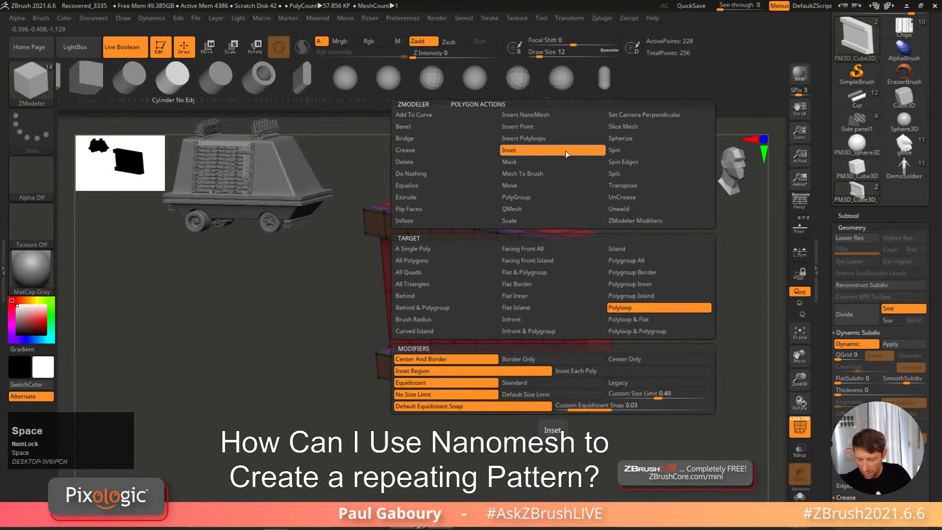
left_click(650, 260)
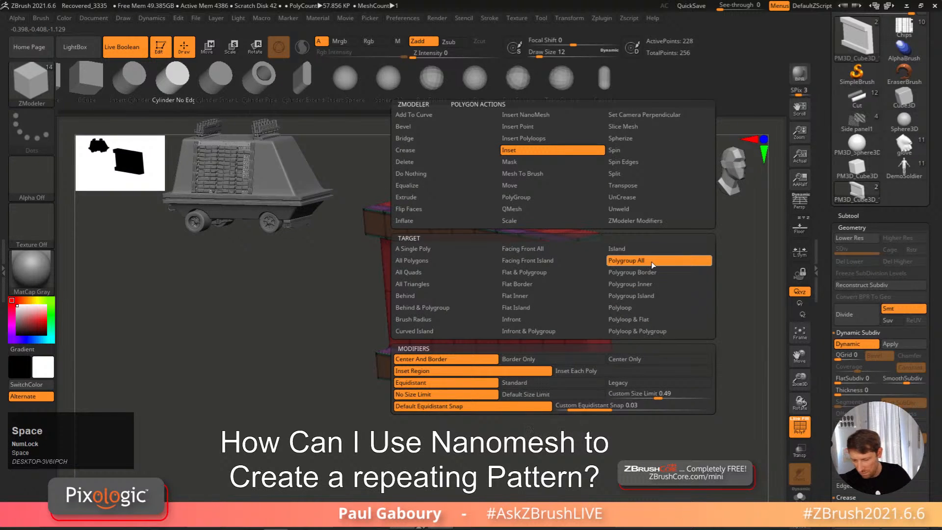
left_click(602, 373)
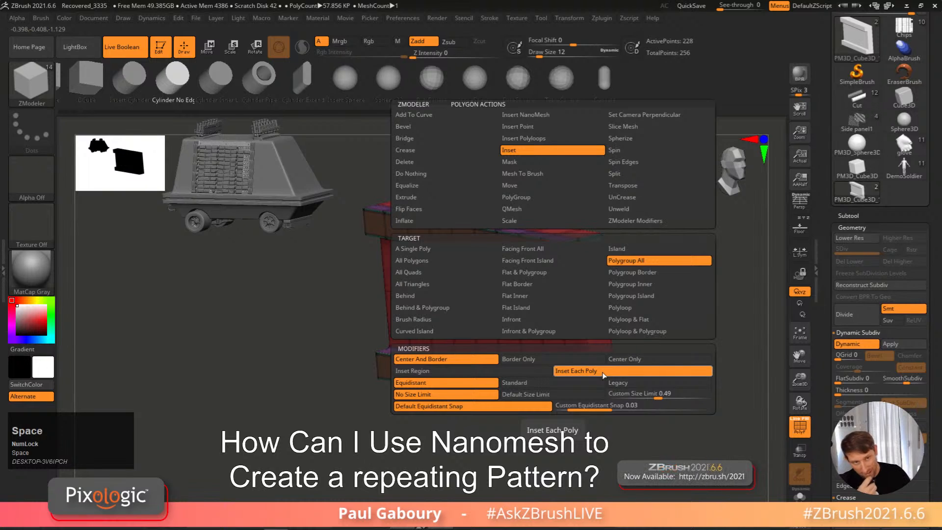
key("shift")
right_click_drag(580, 376, 559, 253)
left_click_drag(564, 249, 562, 245)
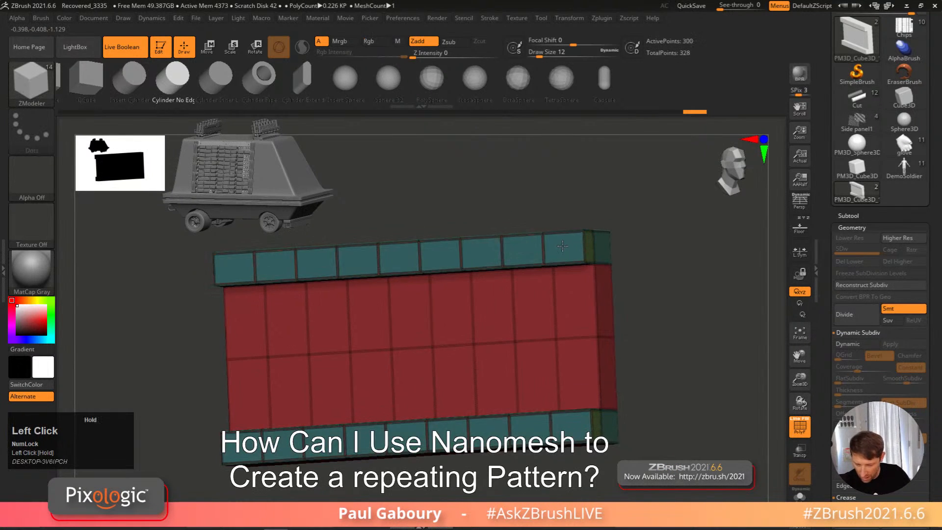
left_click(560, 242, "alt")
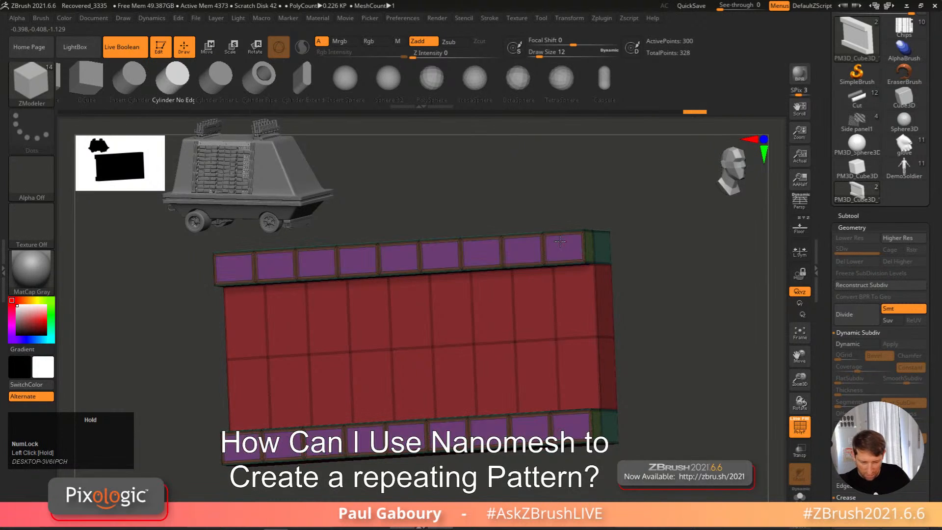
key("alt")
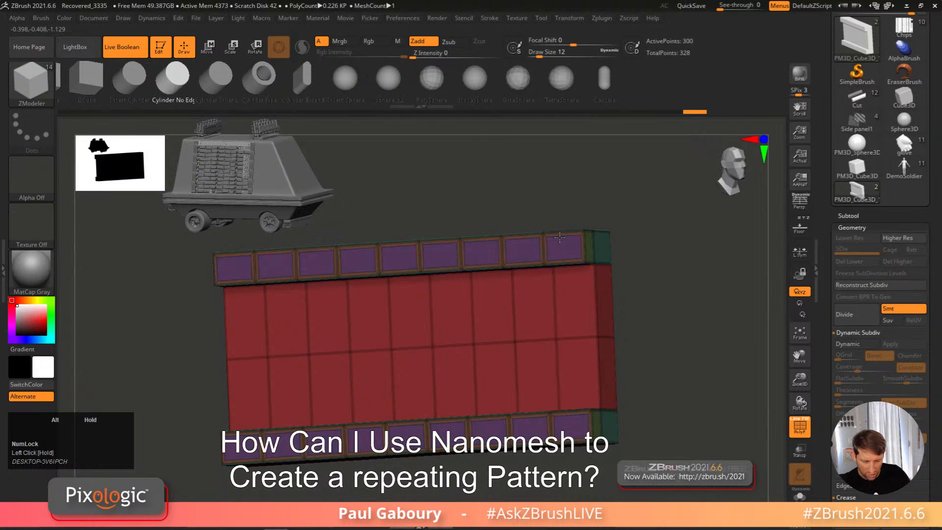
left_click(559, 238, "alt")
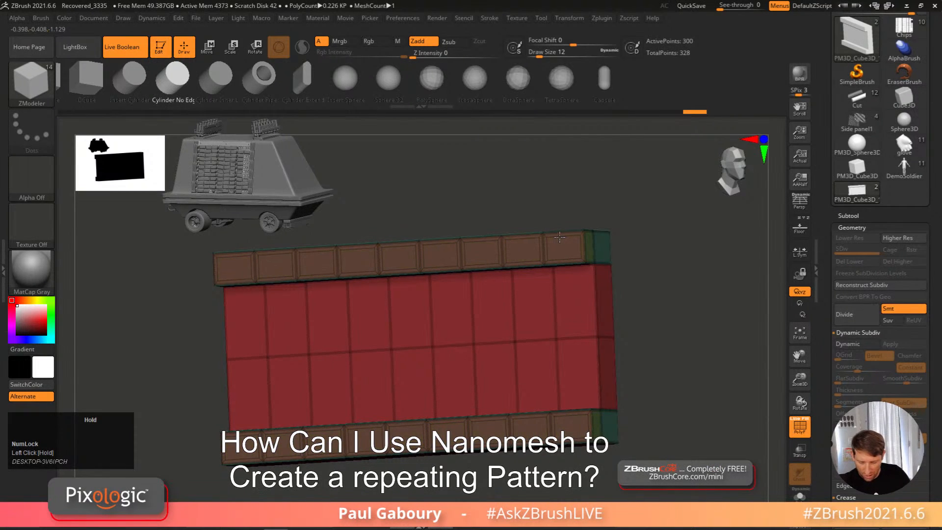
Step: Set the polygon action to QMesh with Flat Island as target and extrude both end faces of the slab slightly outward
right_click_drag(627, 312, 603, 291, "alt")
key("space")
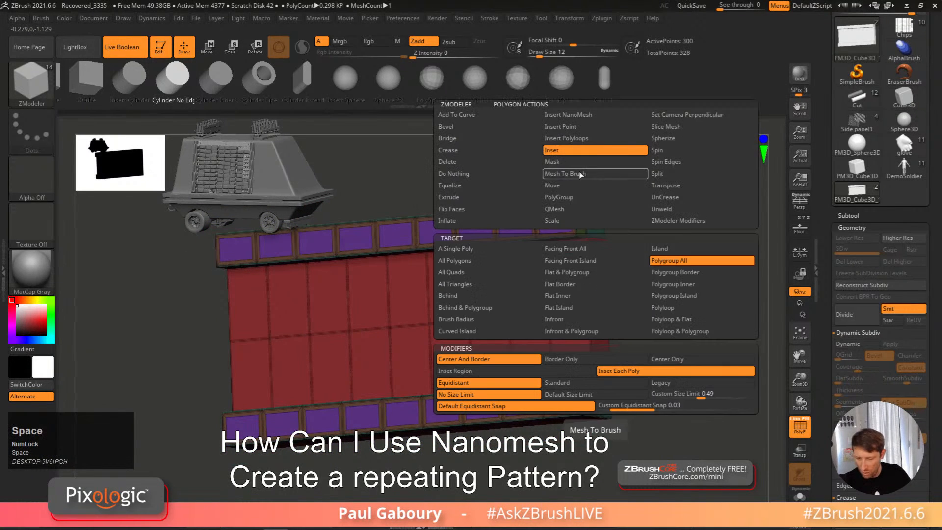
left_click(581, 211)
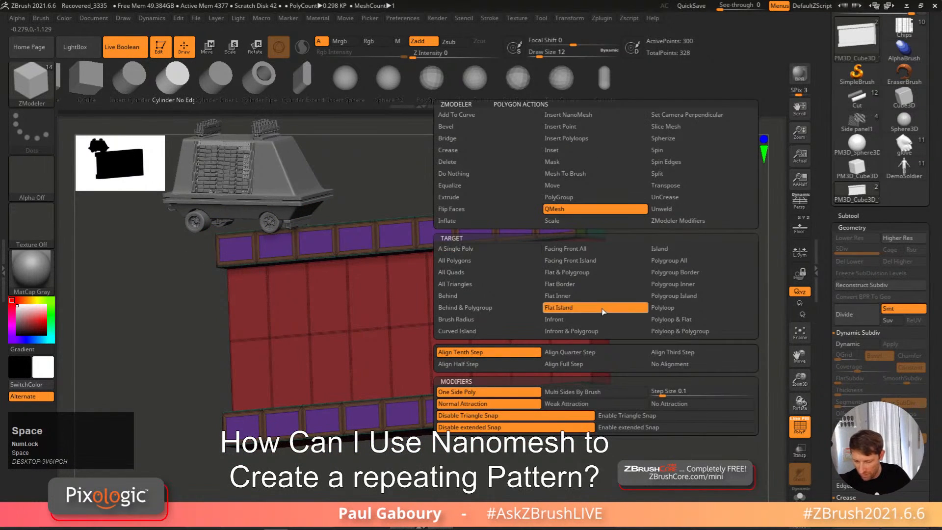
left_click(602, 308)
left_click_drag(599, 297, 599, 285)
key("alt")
key("alt")
key("alt")
right_click_drag(619, 269, 520, 274)
left_click_drag(349, 259, 353, 251)
Step: Change the QMesh target to Polygroup All and push the inset rail faces inward to form recessed pockets
right_click_drag(551, 297, 577, 257)
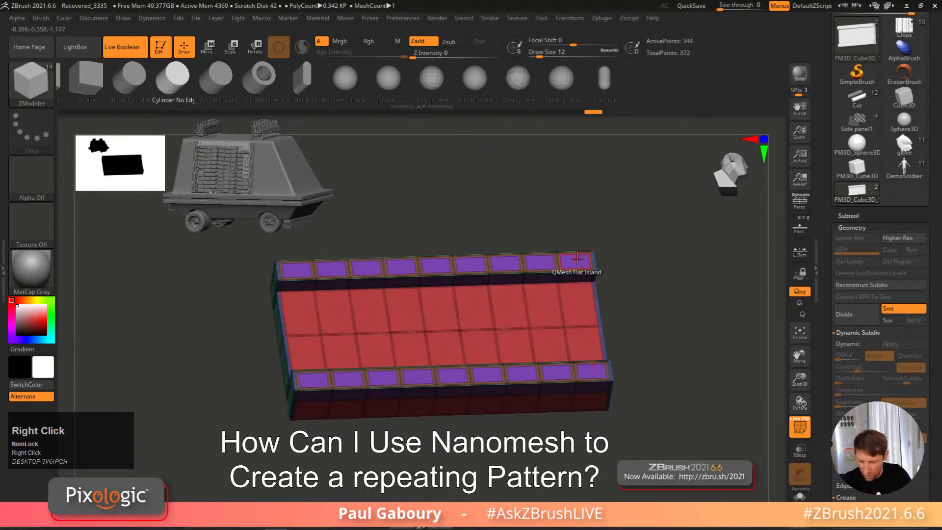
key("space")
left_click(669, 261)
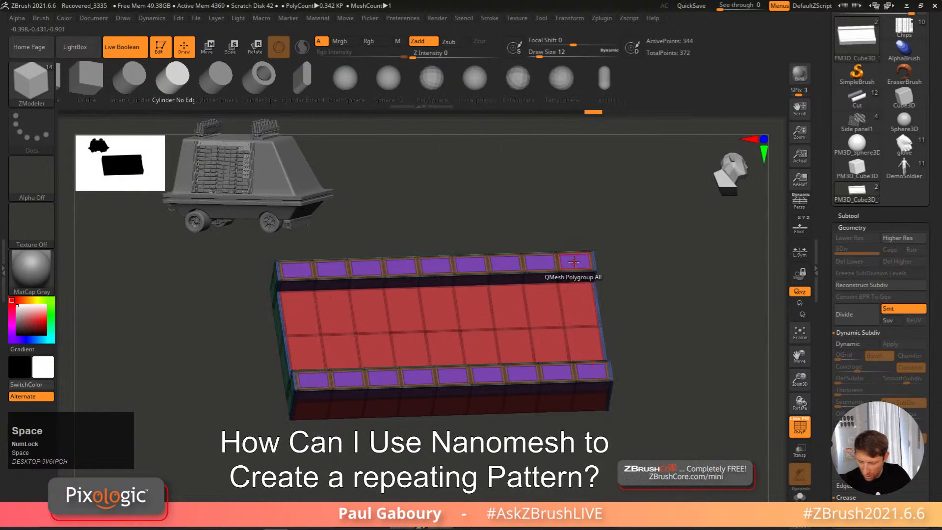
left_click_drag(575, 261, 574, 270)
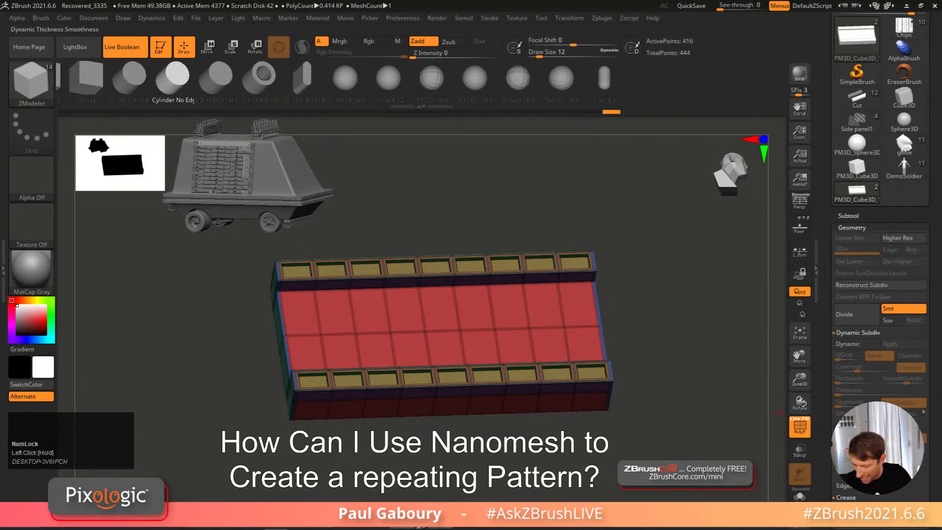
Step: Turn on Dynamic Subdivision and examine the smoothed rail pockets without PolyFrame
left_click_drag(933, 354, 933, 299)
key("d")
right_click_drag(700, 355, 640, 353)
left_click(859, 463)
key("shift+f")
right_click_drag(640, 354, 589, 325, "alt")
right_click_drag(589, 325, 589, 354, "alt")
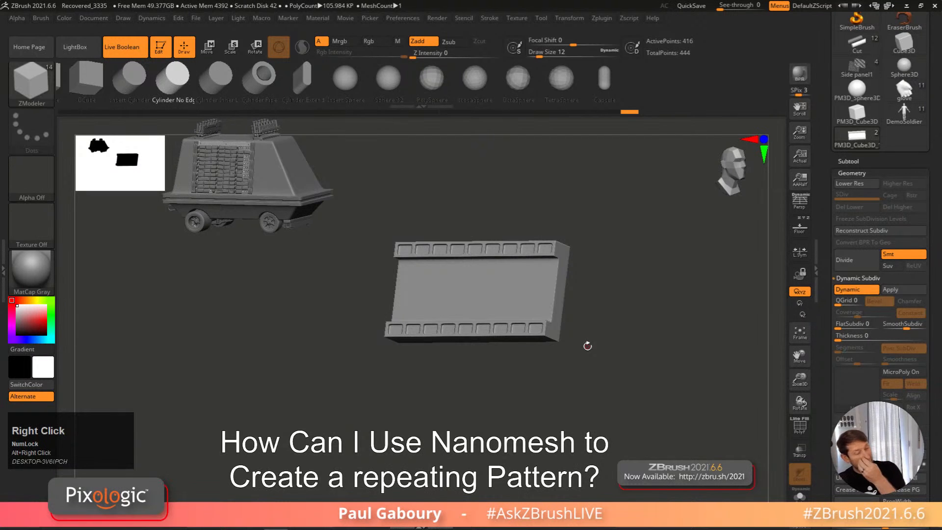
mouse_move(572, 301)
right_mouse_down()
mouse_move(609, 237)
mouse_move(621, 294)
mouse_move(572, 367)
right_mouse_up()
Step: Set the Crease target to EdgeLoop Partial, uncrease an outer rail edge, and compare it with Dynamic Subdivision off and on
key("shift+f")
right_click_drag(530, 330, 481, 358, "ctrl")
key("space")
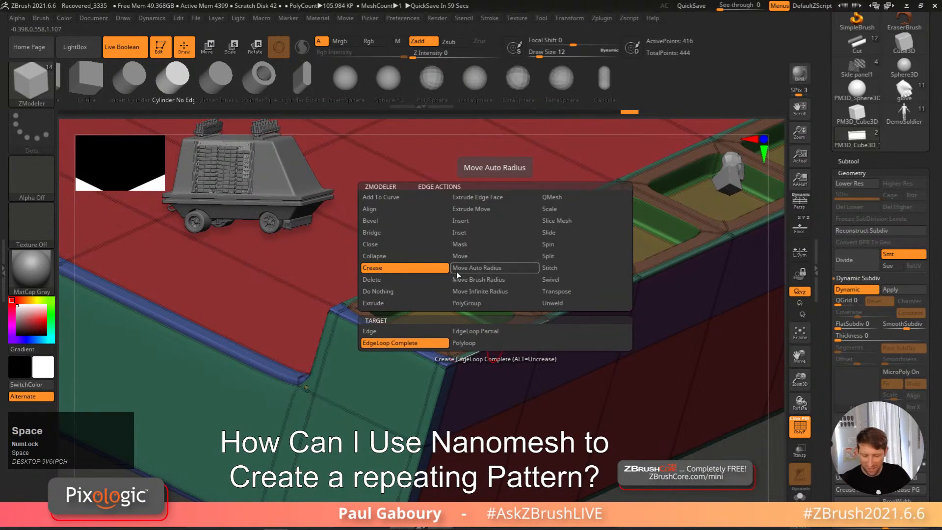
left_click(493, 332)
left_click(488, 349, "alt")
mouse_move(536, 378)
right_mouse_down("ctrl")
mouse_move(553, 358)
mouse_move(588, 347)
mouse_move(584, 338)
mouse_move(415, 338)
mouse_move(396, 297)
mouse_move(418, 302)
right_mouse_up("ctrl")
key("shift+f")
key("shift+f")
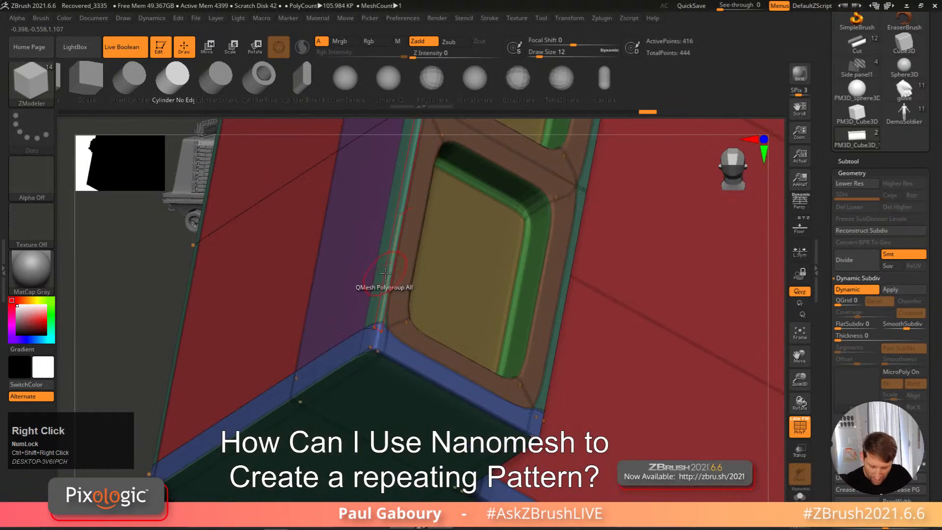
key("shift+d")
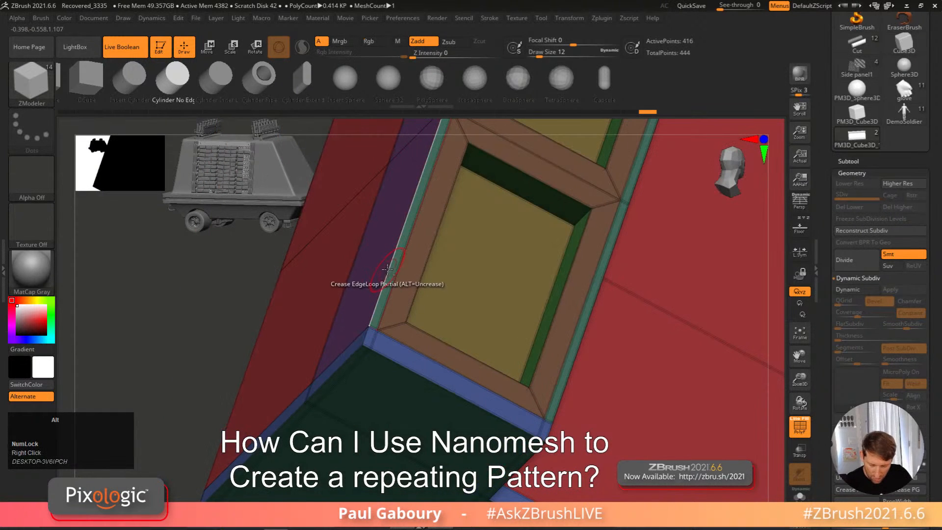
right_click_drag(517, 396, 373, 376, "ctrl")
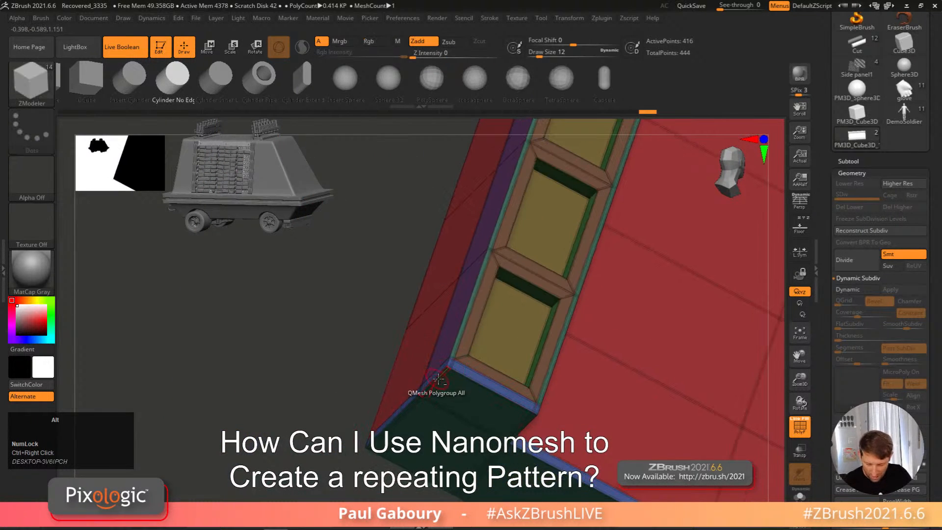
key("shift+d")
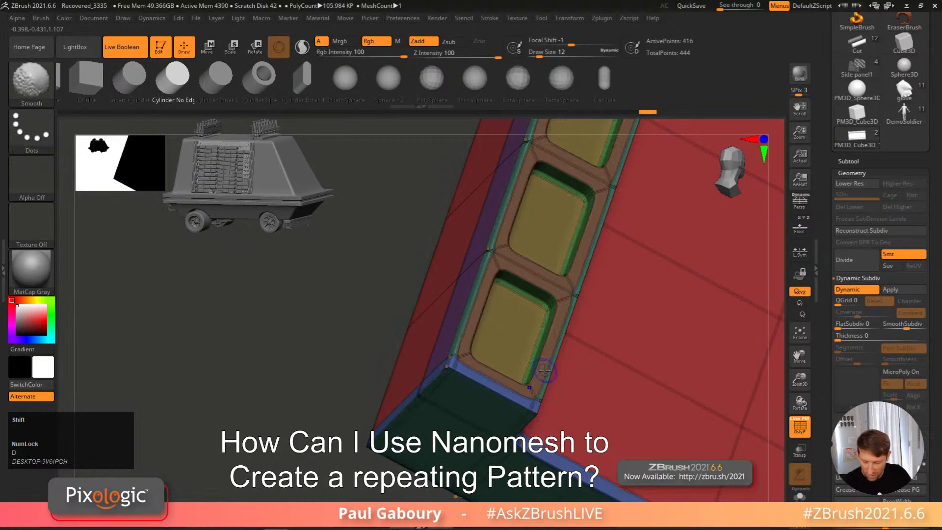
key("shift+f")
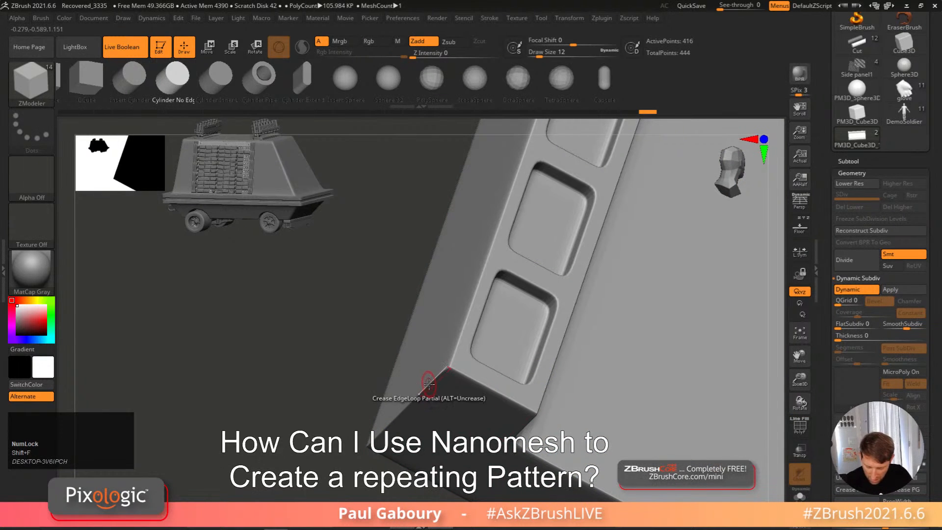
Step: Uncrease the remaining partial edge loops around the rail ends and the inner rail corners
left_click(429, 384)
right_click_drag(437, 392, 424, 336, "ctrl")
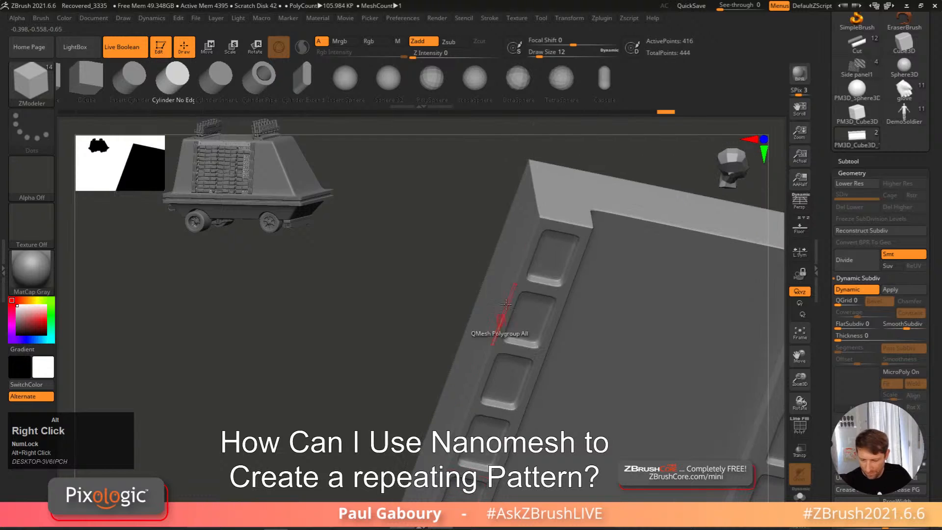
left_click(532, 182, "alt")
right_click_drag(589, 243, 578, 206, "ctrl")
right_click_drag(579, 206, 520, 245, "alt")
right_click_drag(520, 245, 495, 287, "ctrl")
left_click(475, 219, "alt")
right_click_drag(496, 287, 505, 265, "ctrl")
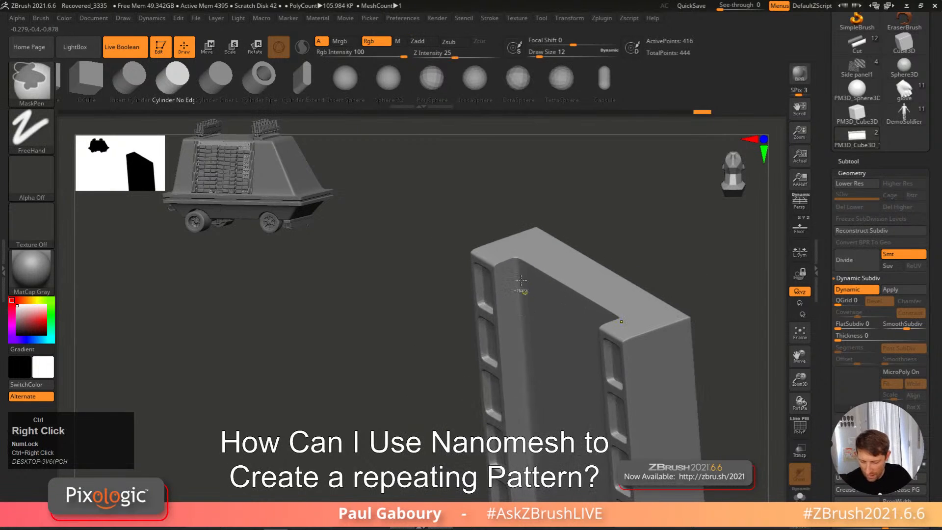
left_click(506, 260, "alt")
Step: Undo the last uncrease, merge the whole slab into a single polygroup, and compare it with PolyFrame off and on
right_click_drag(572, 297, 600, 290, "ctrl")
key("shift+f")
key("ctrl+z")
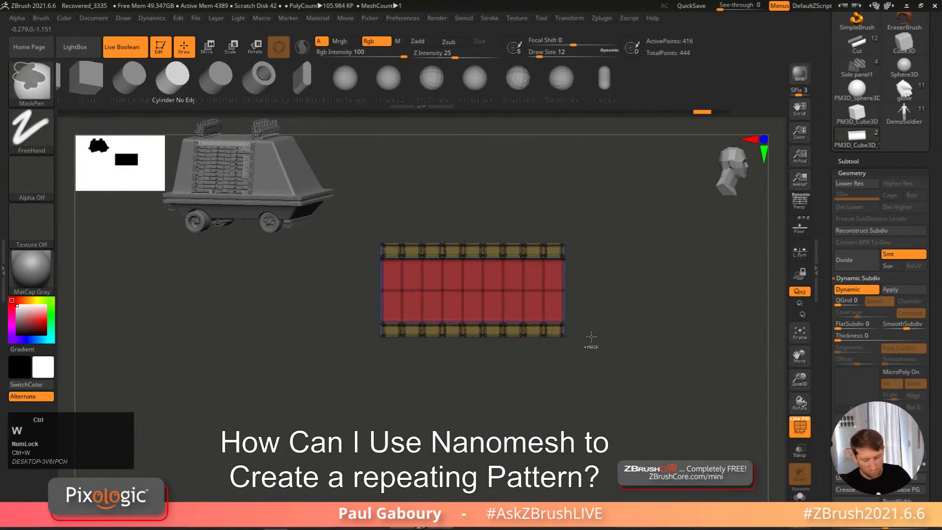
key("ctrl+w")
right_click_drag(576, 362, 579, 387, "alt")
key("shift+f")
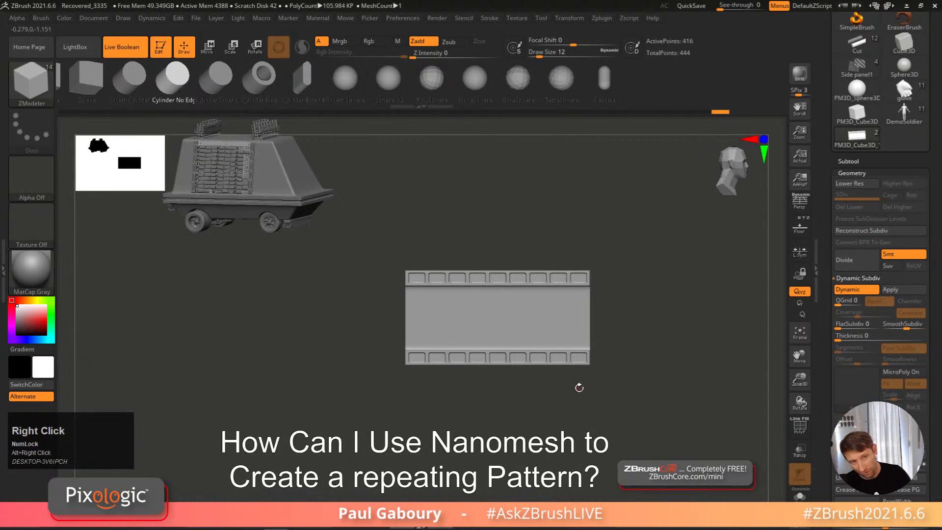
key("shift+f")
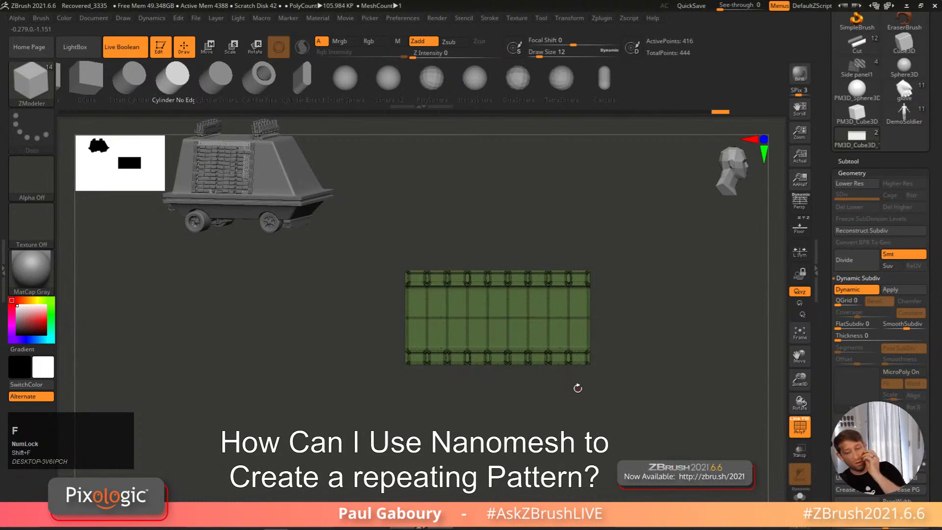
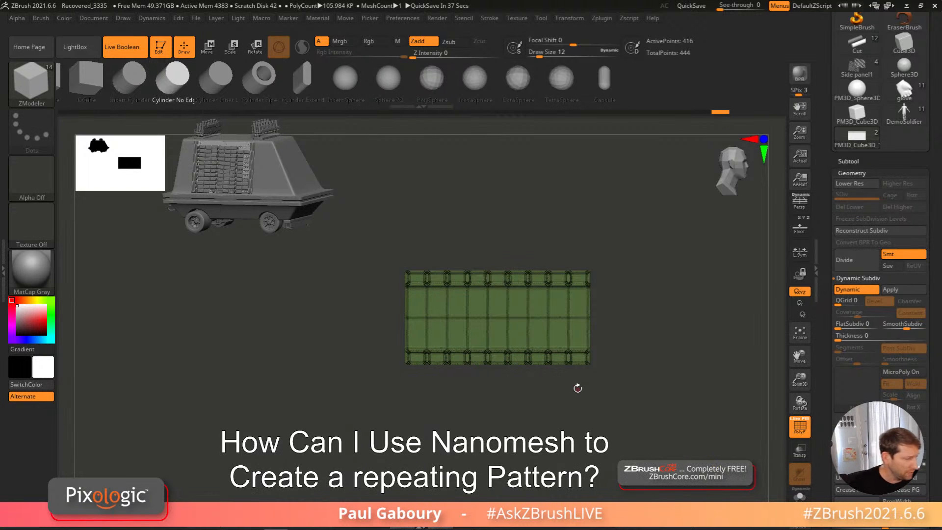
Step: Undo the polygroup merge and the partial edge loop uncreasing on the slab
right_click_drag(493, 378, 495, 417)
right_click_drag(431, 316, 504, 328, "ctrl")
key("shift+d")
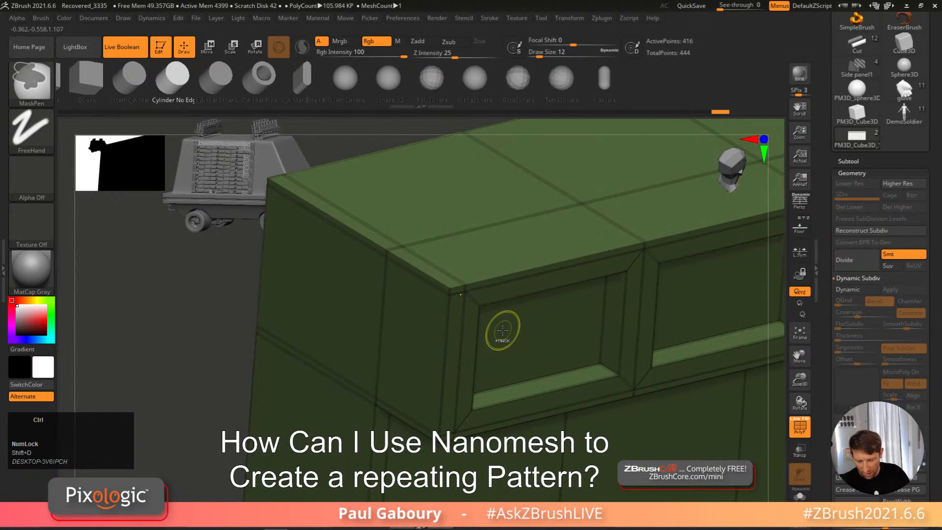
key("ctrl+z")
Step: Uncrease the upper outer rail edge with the Crease target EdgeLoop Partial, examine the corner, and undo the uncrease
mouse_move(503, 331)
right_mouse_down("alt")
mouse_move(506, 358)
mouse_move(536, 354)
right_mouse_up("alt")
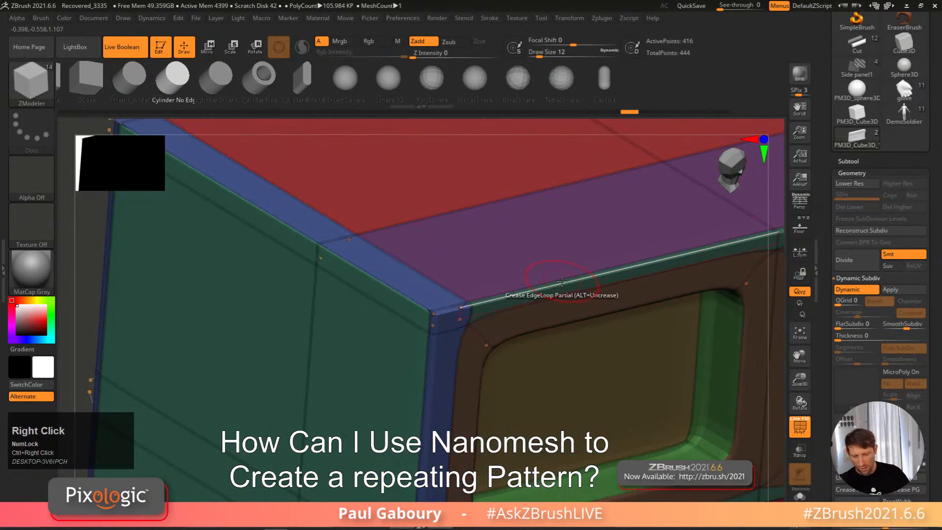
key("space")
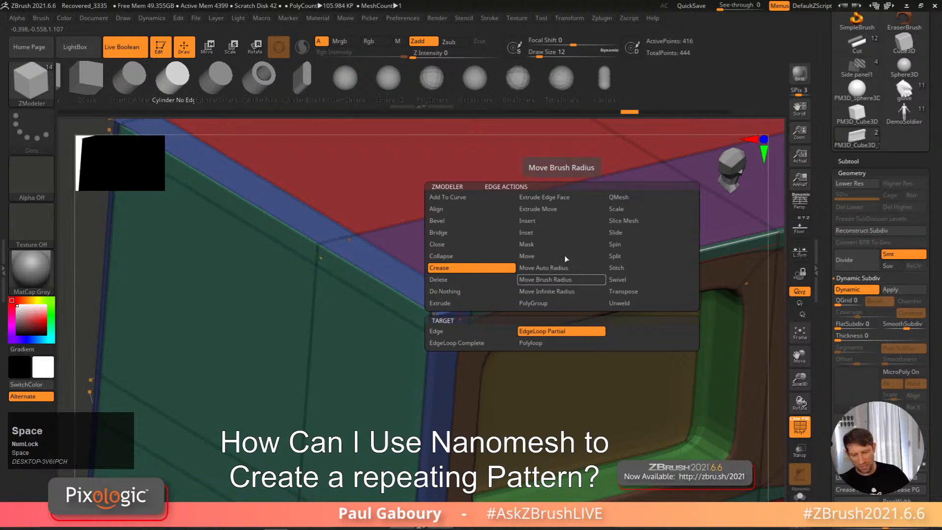
left_click(567, 332)
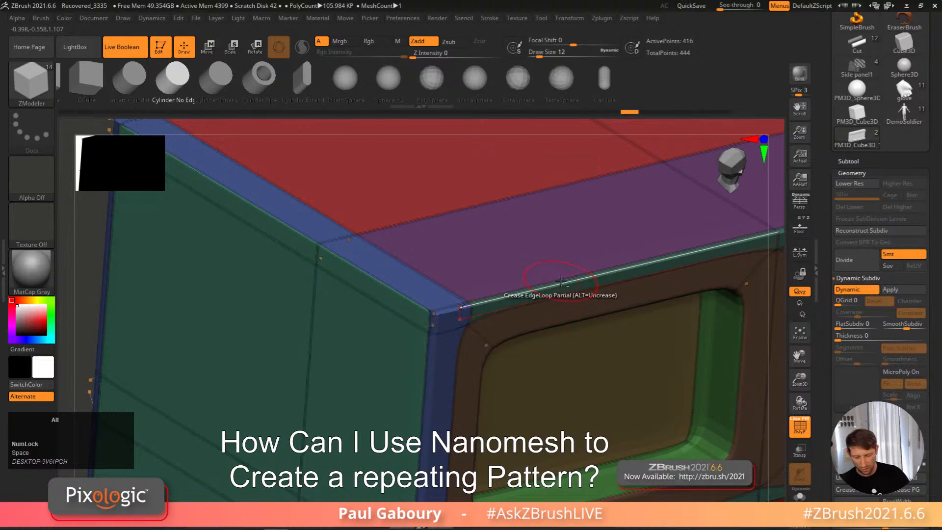
left_click(562, 281, "alt")
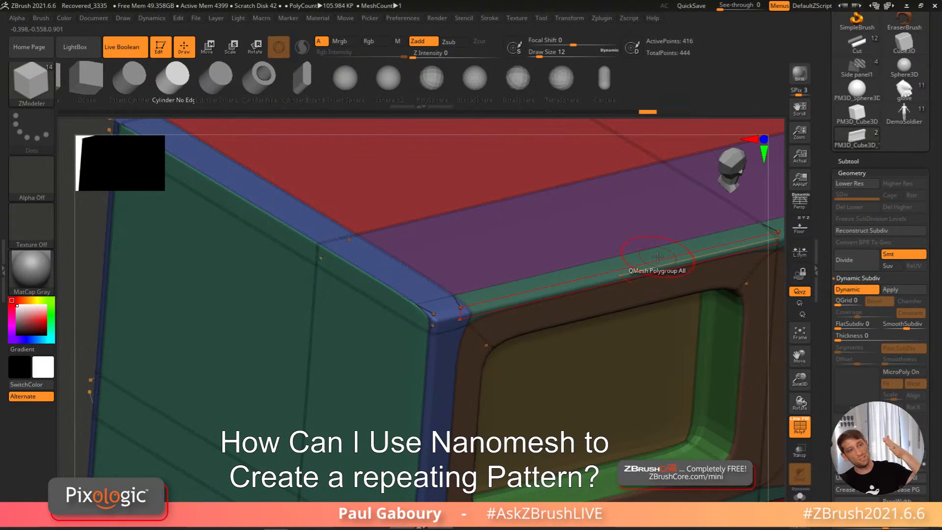
right_click_drag(657, 255, 619, 297)
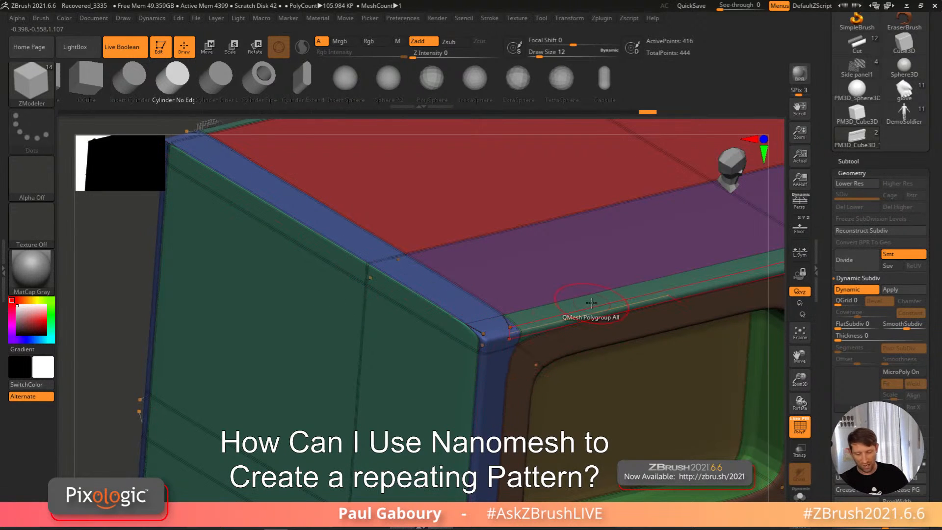
key("ctrl+z")
Step: Try uncreasing the outer rail edge with the Crease target EdgeLoop Complete and examine the rounding around the slab
key("space")
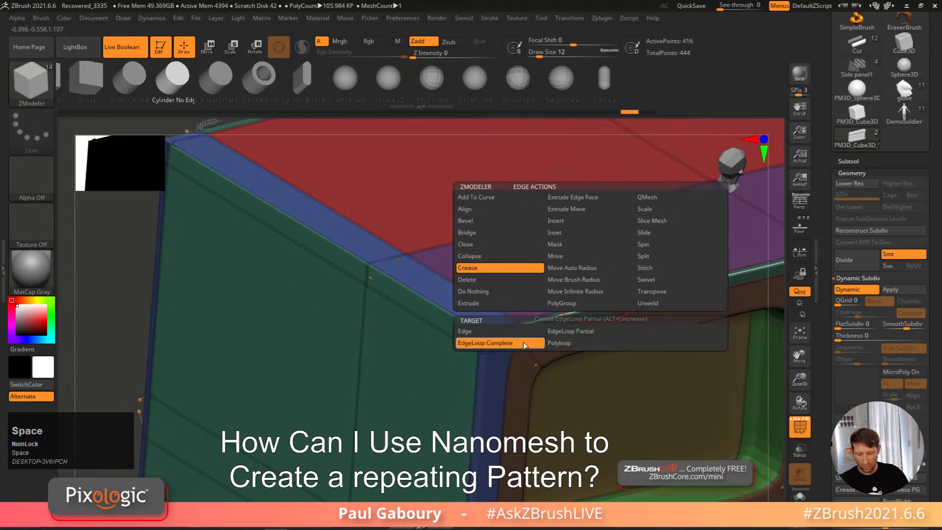
left_click(501, 338)
left_click(583, 307, "alt")
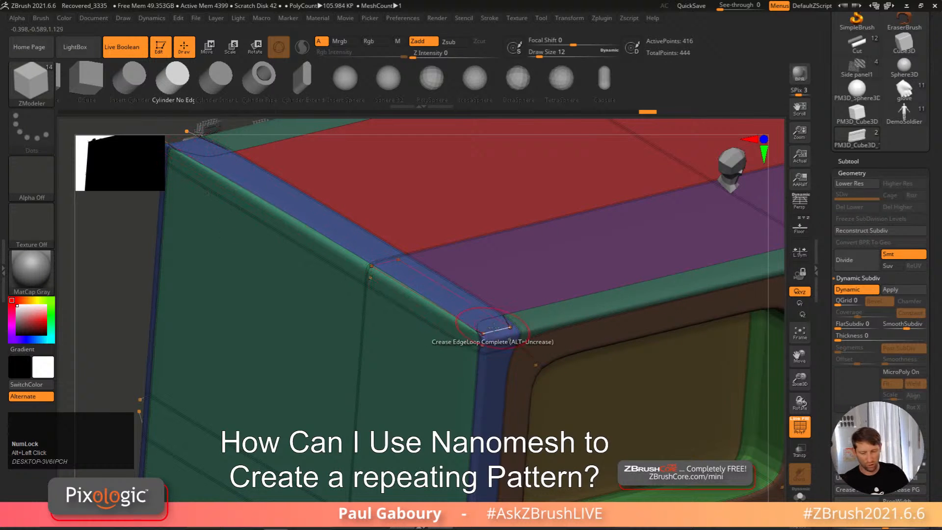
right_click_drag(192, 157, 658, 288, "ctrl")
right_click_drag(657, 288, 625, 297, "alt")
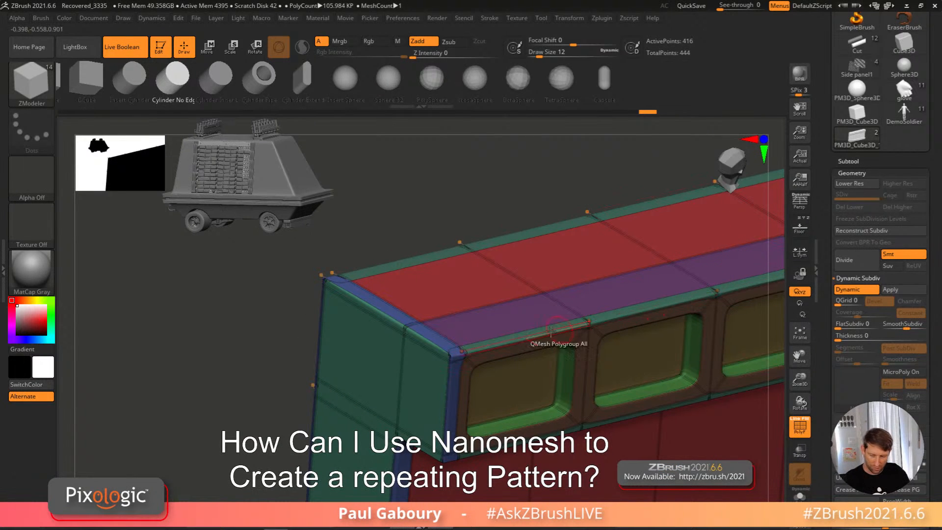
right_click_drag(520, 275, 512, 295, "ctrl")
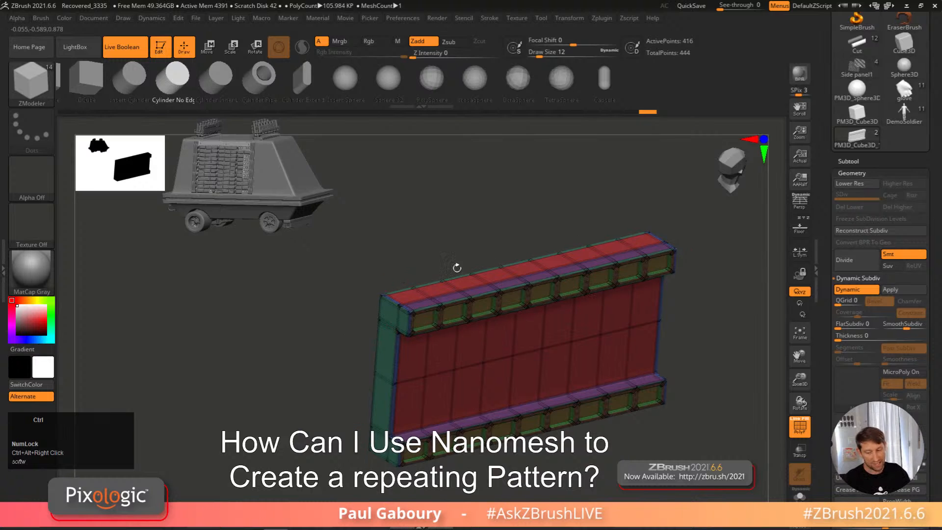
right_click_drag(435, 306, 420, 330, "ctrl")
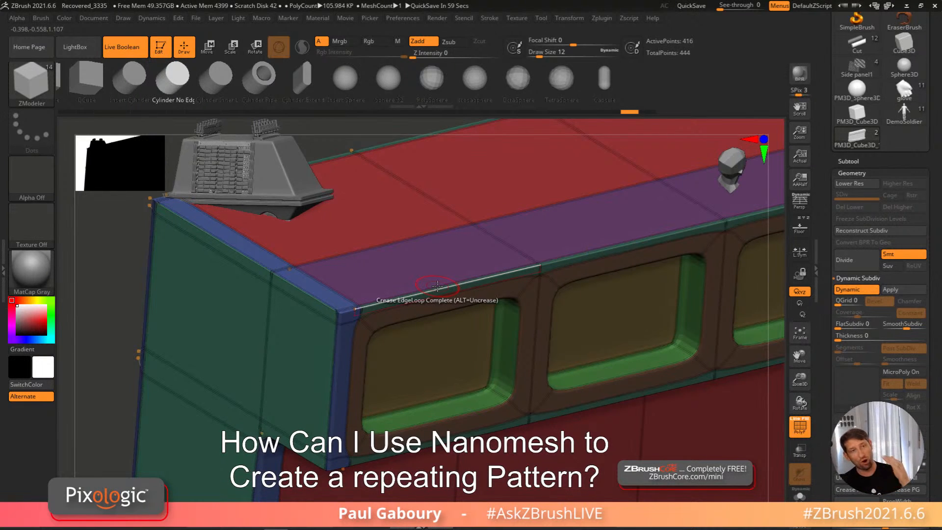
Step: Set the Crease target back to EdgeLoop Partial and uncrease the upper rail's outer edge above the pockets
key("space")
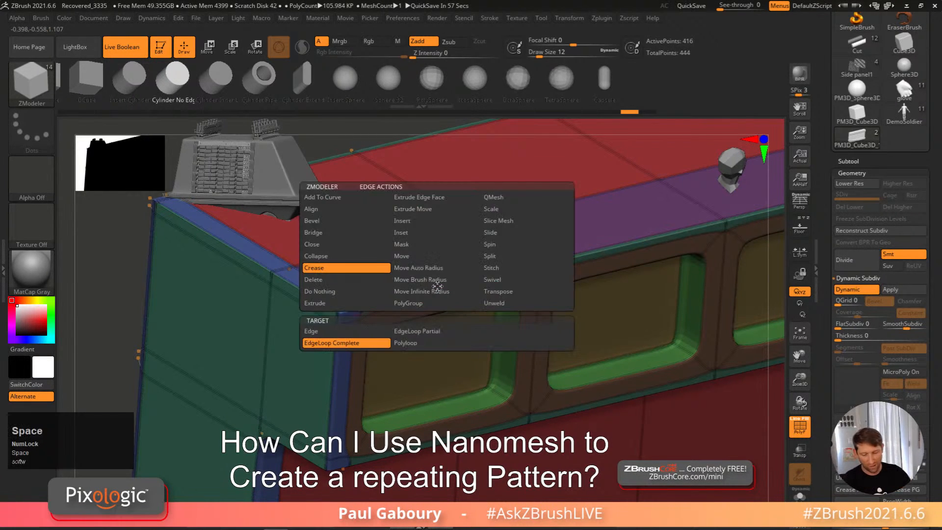
left_click(439, 333)
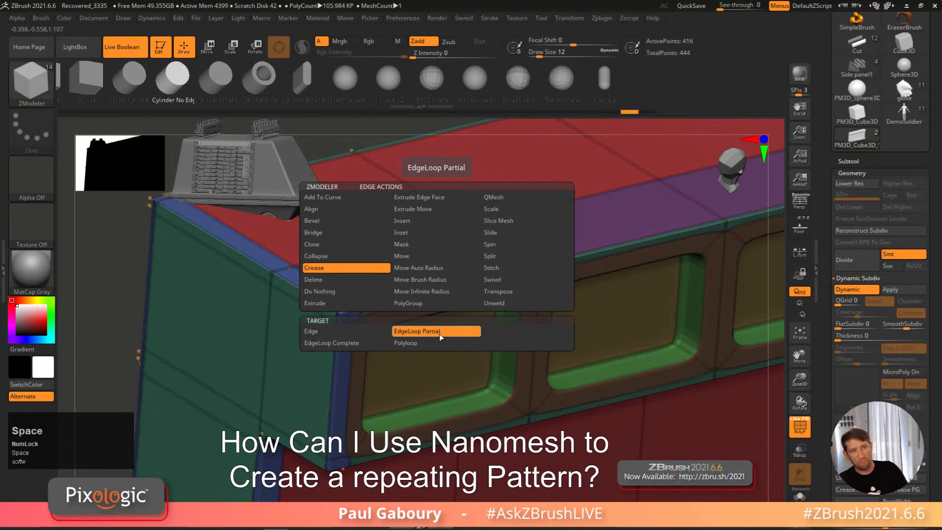
left_click(447, 285, "alt")
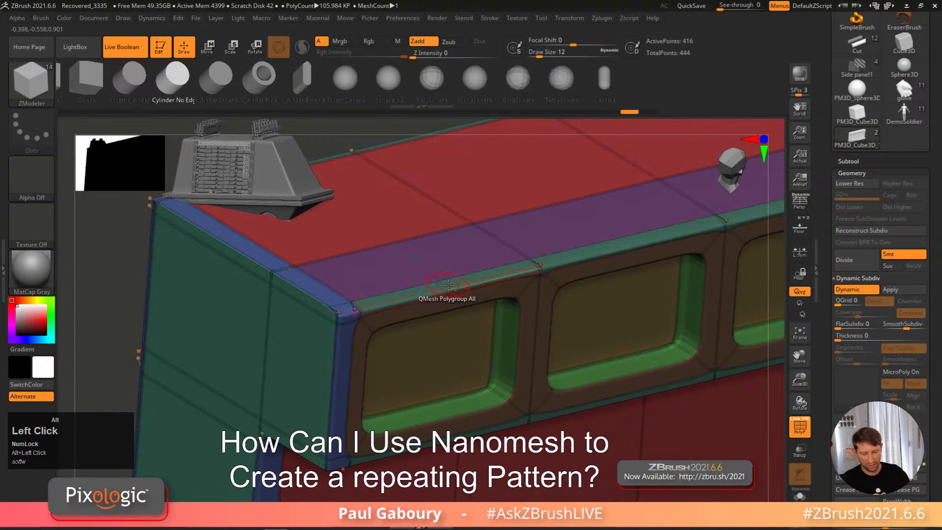
right_click_drag(448, 300, 552, 405)
left_click(473, 312)
right_click_drag(496, 322, 493, 413)
left_click(482, 302)
right_click_drag(485, 304, 571, 394, "ctrl")
Step: Examine the slab with PolyFrame off, and with PolyFrame back on merge the whole slab into a single polygroup
key("shift+f")
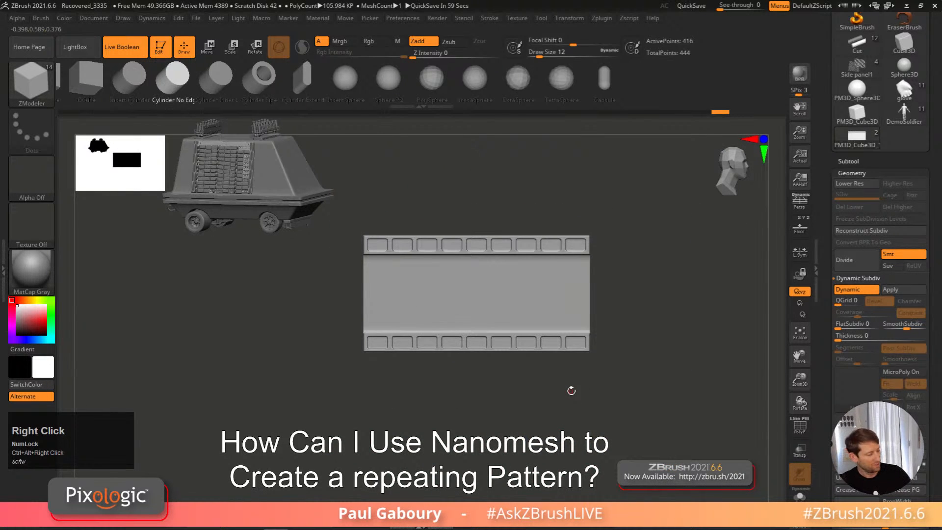
key("shift+f")
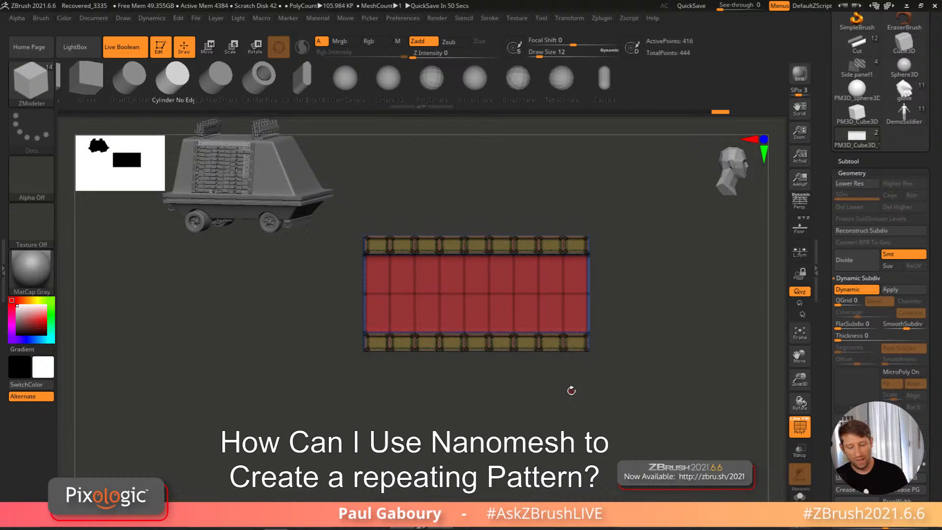
key("ctrl+w")
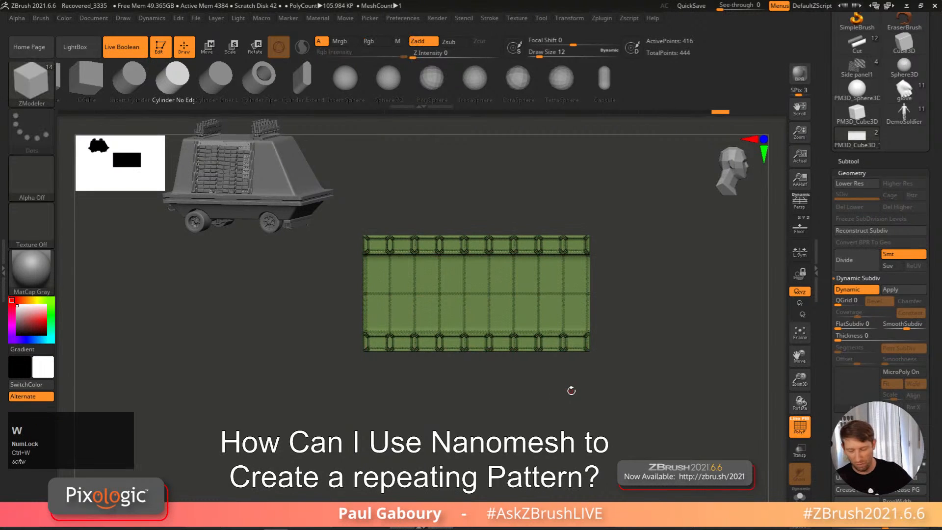
Step: Select the subtool PM3D_Cube3D_2 and hide PM3D_Cube3D_1
left_click(852, 161)
left_click(884, 214)
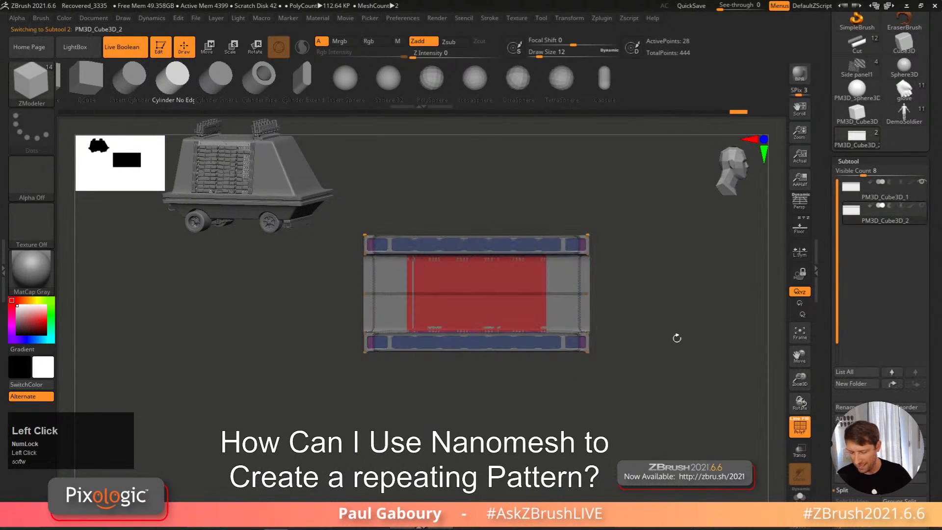
right_click_drag(608, 376, 627, 346, "alt")
left_click(921, 182)
right_click_drag(547, 248, 527, 304)
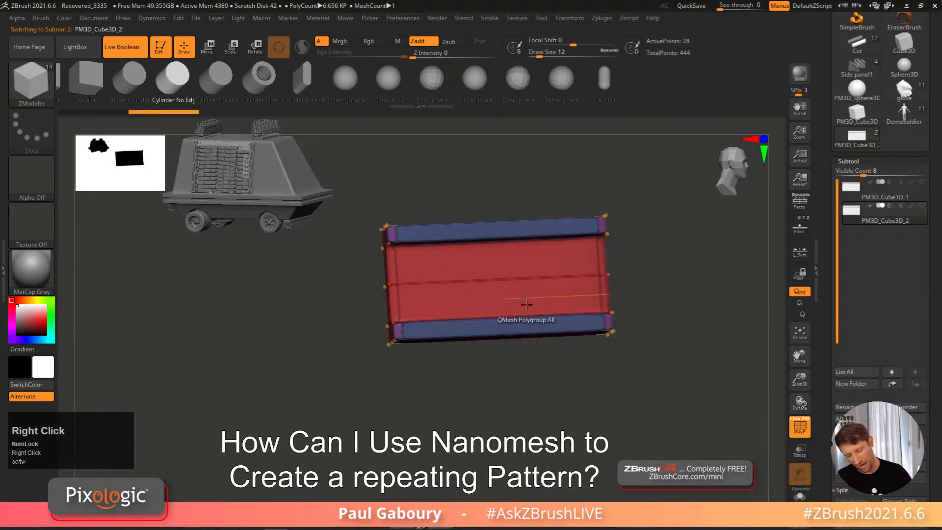
Step: Give the slab's wide central face its own polygroup and isolate it by hiding the rails and end strips
left_click_drag(529, 296, 525, 268, "alt")
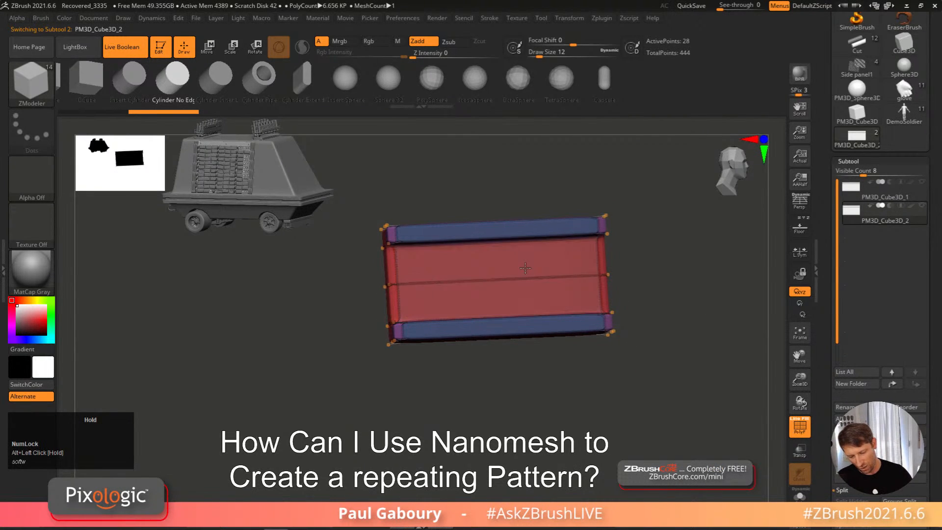
key("alt")
key("alt")
right_click_drag(527, 267, 585, 283)
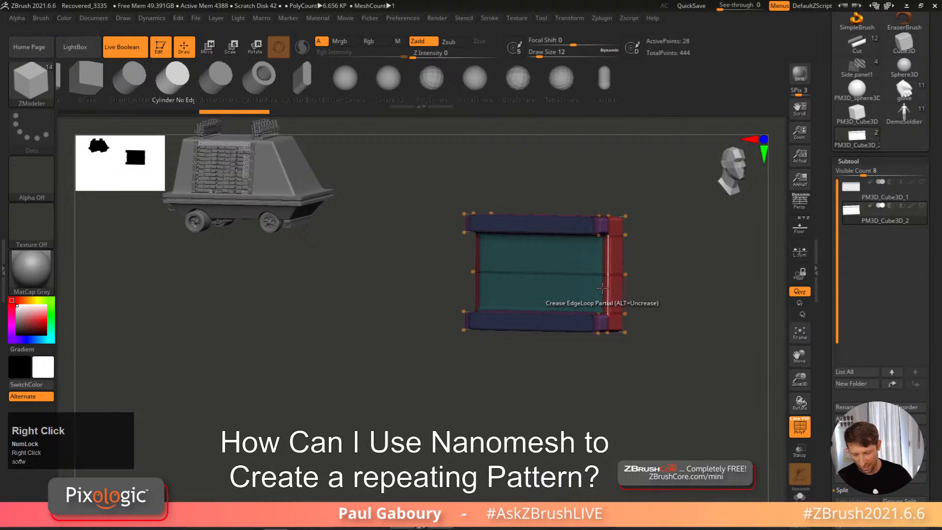
key("ctrl+shift")
left_click(602, 275, "ctrl+shift")
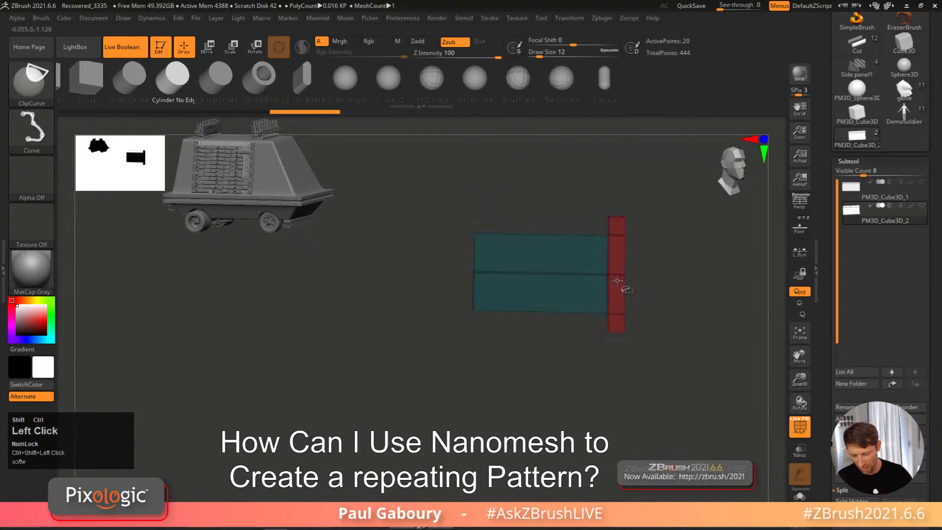
left_click(622, 273, "ctrl+shift")
mouse_move(630, 272)
right_mouse_down()
mouse_move(686, 216)
mouse_move(652, 281)
mouse_move(682, 287)
right_mouse_up()
Step: Delete the hidden geometry of PM3D_Cube3D_2 so only the wide central face is kept
left_click_drag(934, 399, 921, 296)
left_click(859, 287)
left_click_drag(929, 344, 922, 42)
left_click(857, 310)
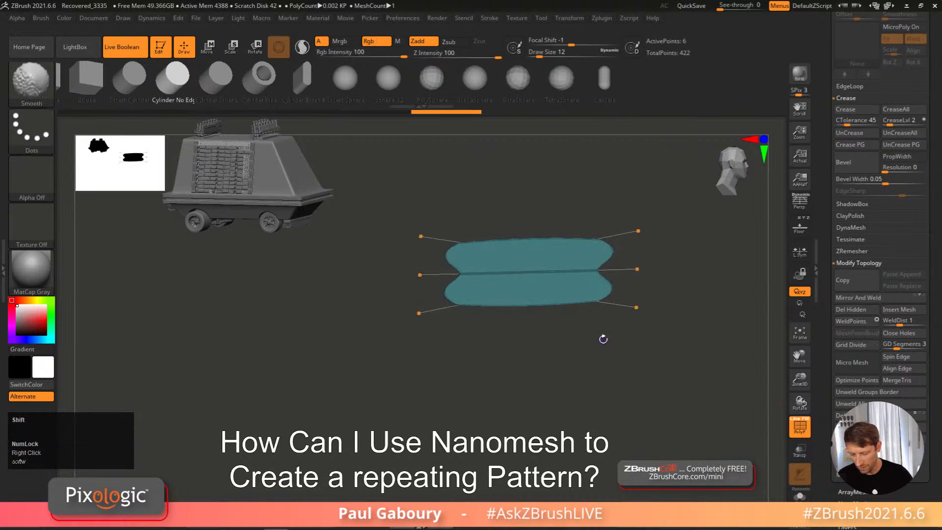
Step: With Dynamic Subdivision off, QMesh the remaining face out into a thick block, and turn Dynamic Subdivision back on
key("shift+d")
right_click_drag(604, 341, 575, 275)
left_click_drag(583, 273, 602, 211)
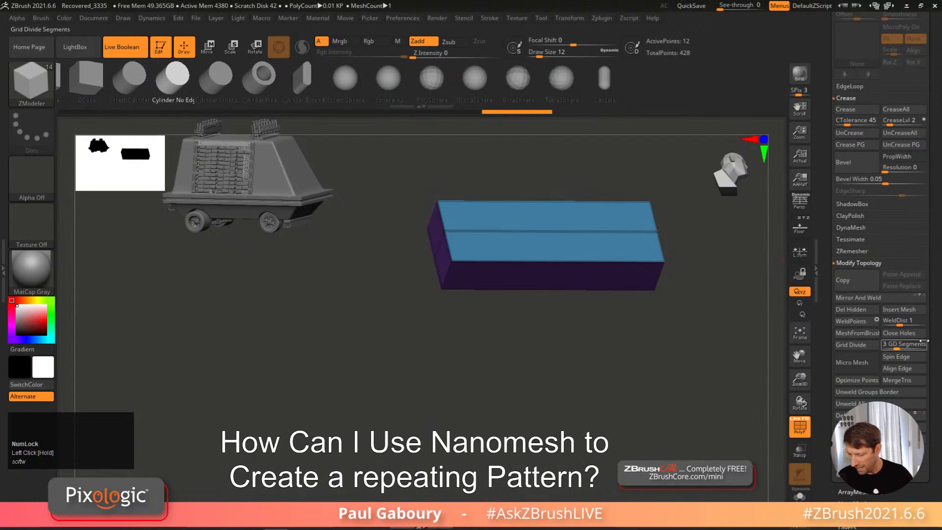
left_click_drag(927, 248, 927, 376)
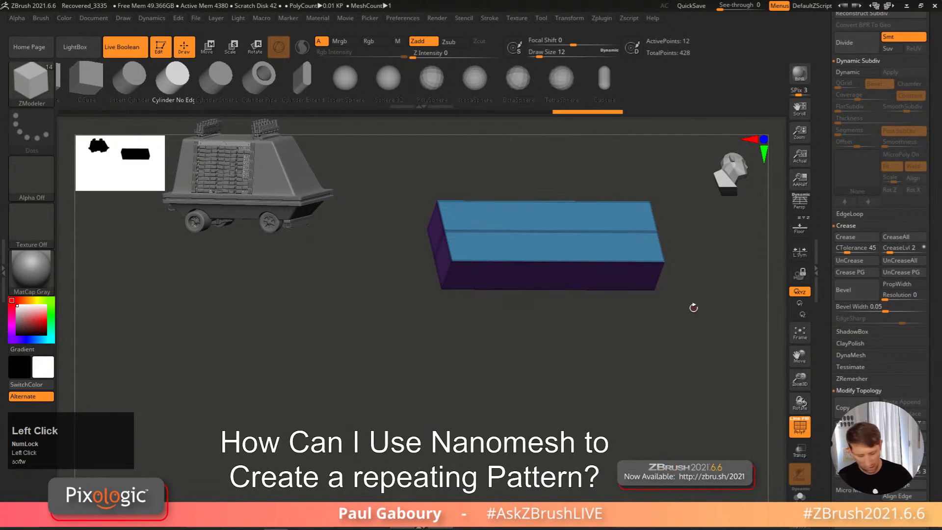
key("d")
right_click_drag(690, 309, 680, 324)
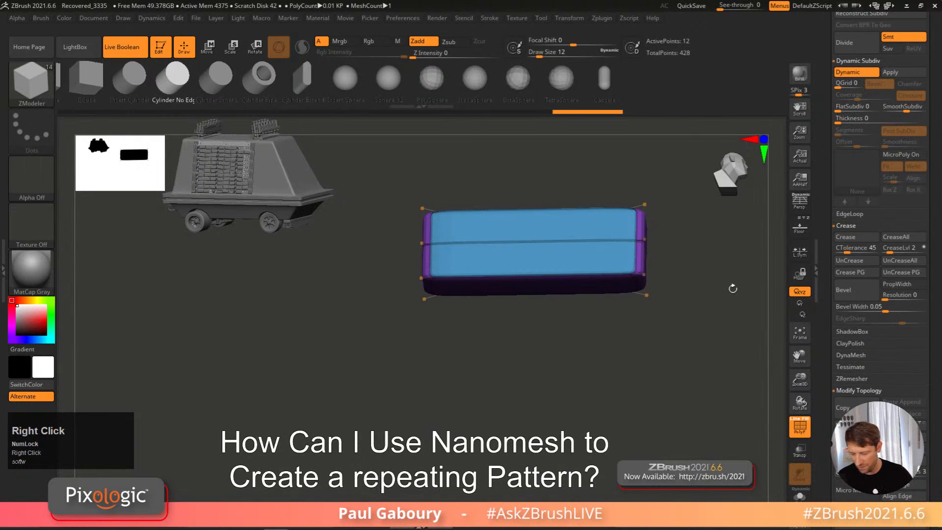
Step: Show PM3D_Cube3D_1 again and examine the rounded block on the railed slab with PolyFrame off
left_click_drag(936, 266, 908, 349)
left_click_drag(936, 304, 931, 308)
left_click(922, 165)
right_click_drag(716, 305, 581, 334)
key("shift+f")
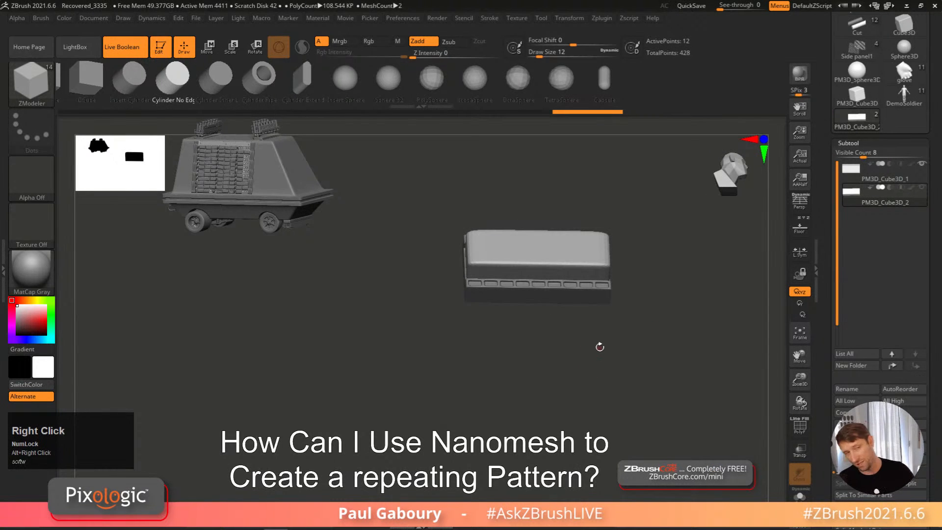
right_click_drag(599, 347, 546, 303)
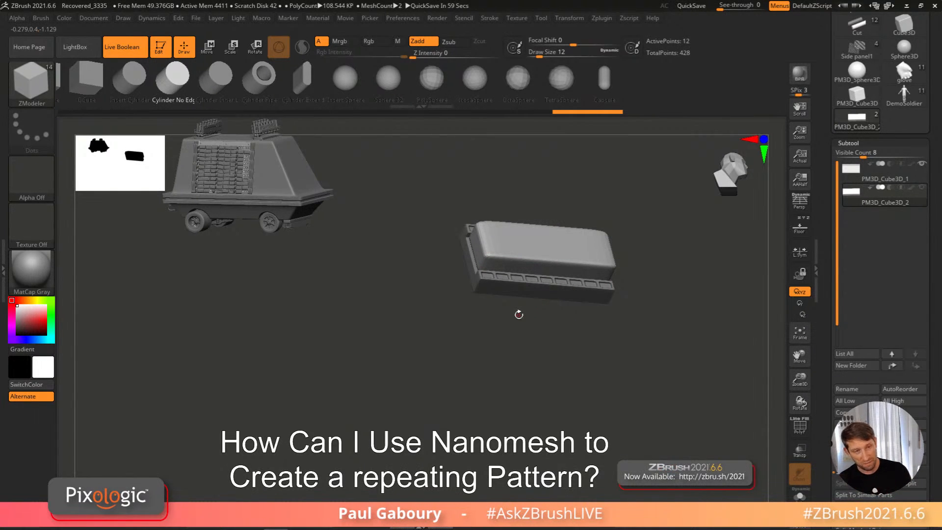
mouse_move(568, 325)
right_mouse_down()
mouse_move(580, 370)
mouse_move(580, 341)
mouse_move(582, 395)
mouse_move(610, 404)
right_mouse_up()
Step: With PolyFrame on, try Mirror And Weld on the block with its current axis, and undo it
key("shift+f")
left_click_drag(935, 393, 931, 223)
right_click_drag(638, 388, 596, 369, "ctrl")
mouse_move(596, 369)
right_mouse_down()
mouse_move(577, 371)
mouse_move(616, 349)
right_mouse_up()
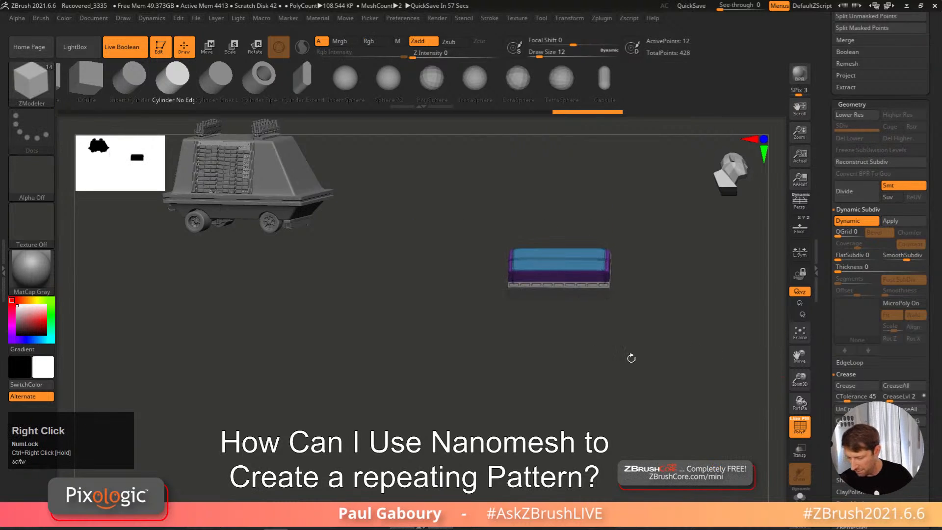
left_click_drag(931, 447, 932, 247)
left_click_drag(932, 330, 931, 311)
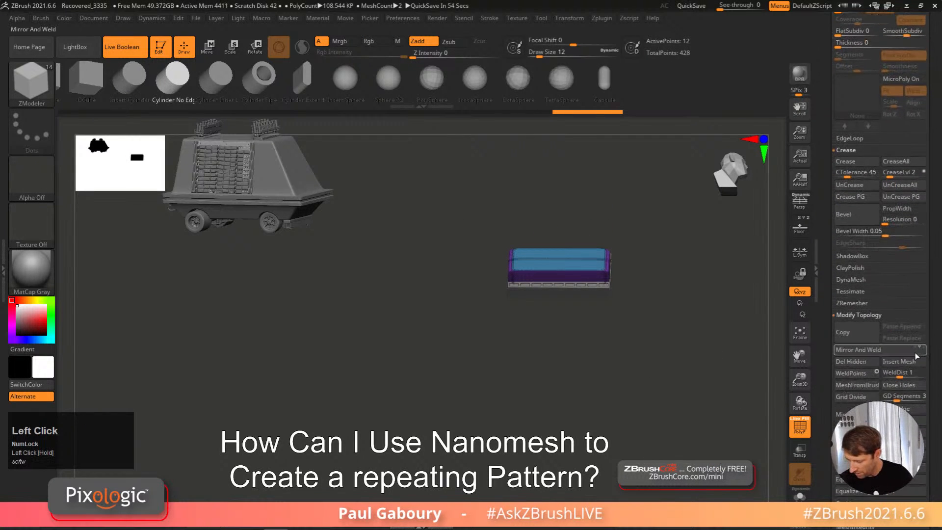
left_click(916, 348)
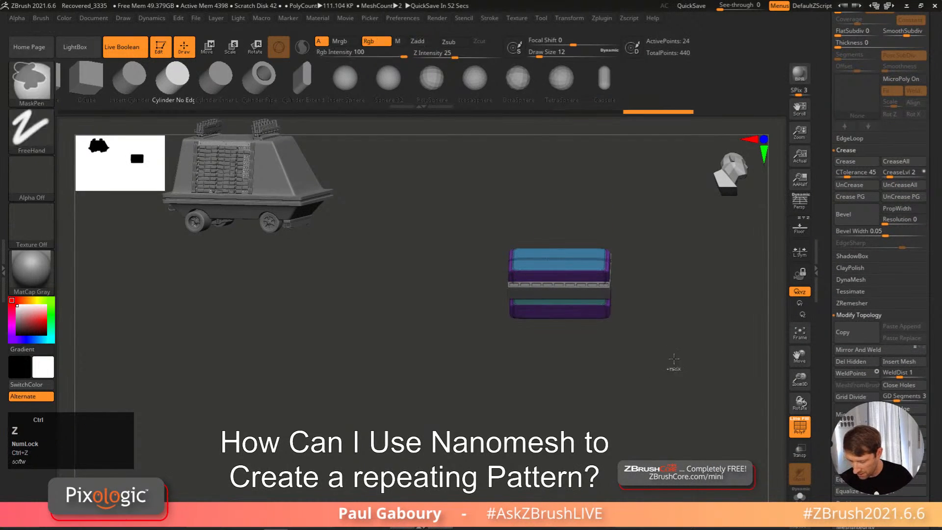
key("ctrl+z")
Step: Change the Mirror And Weld axis and mirror the block across the middle of its length
left_click(920, 349)
left_click(896, 352)
right_click_drag(656, 330, 613, 348, "alt")
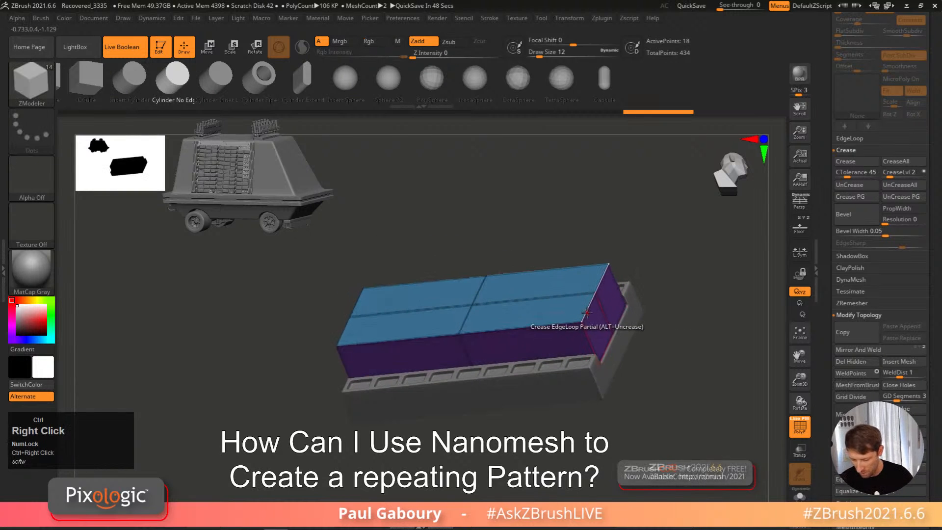
Step: Uncrease the upper edges at both ends of the block and turn Dynamic Subdivision on
left_click(587, 311)
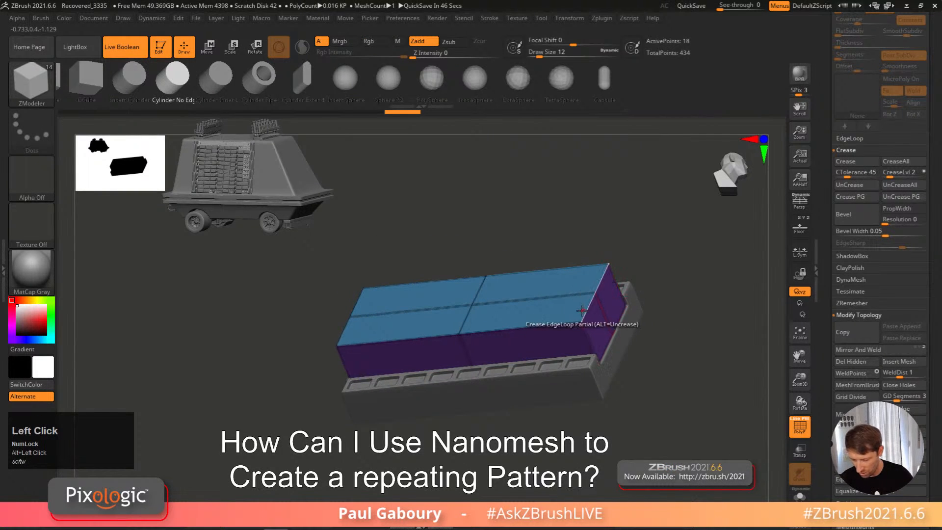
key("d")
right_click_drag(587, 311, 616, 315)
left_click(392, 342, "alt")
right_click_drag(648, 354, 567, 349, "ctrl")
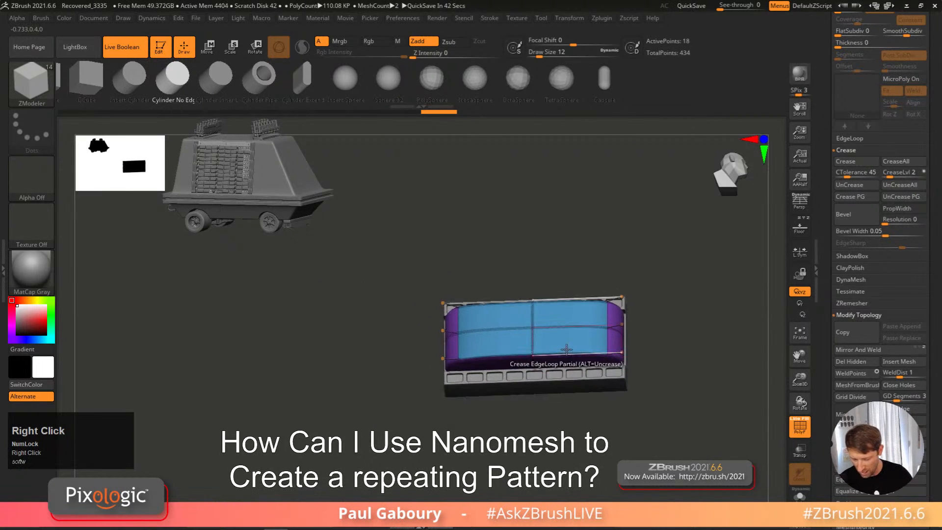
Step: Activate symmetry, set the ZModeler edge action to Insert, and insert mirrored edge loops across the block's length with PolyFrame off
left_click(569, 18)
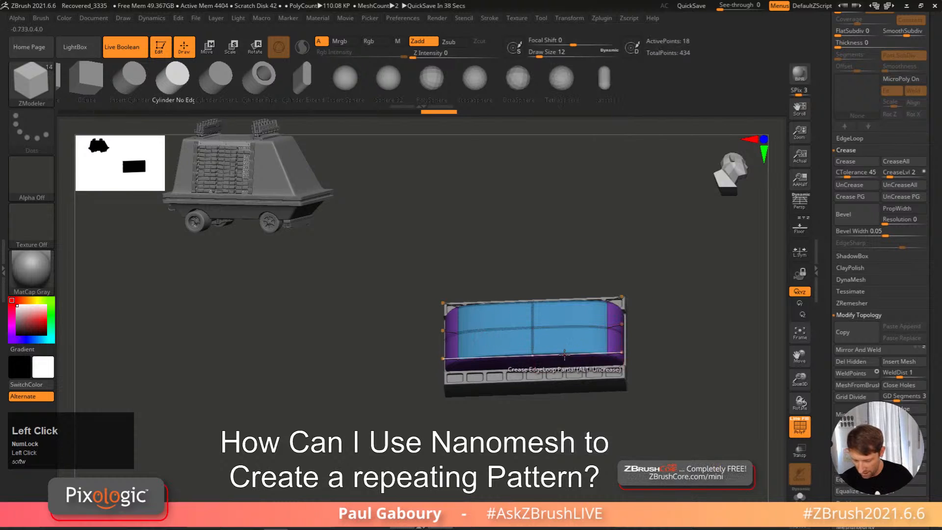
key("space")
left_click(554, 220)
key("space")
left_click(554, 334)
mouse_move(561, 352)
right_mouse_down()
mouse_move(561, 327)
mouse_move(564, 353)
right_mouse_up()
key("shift+f")
left_click(563, 352)
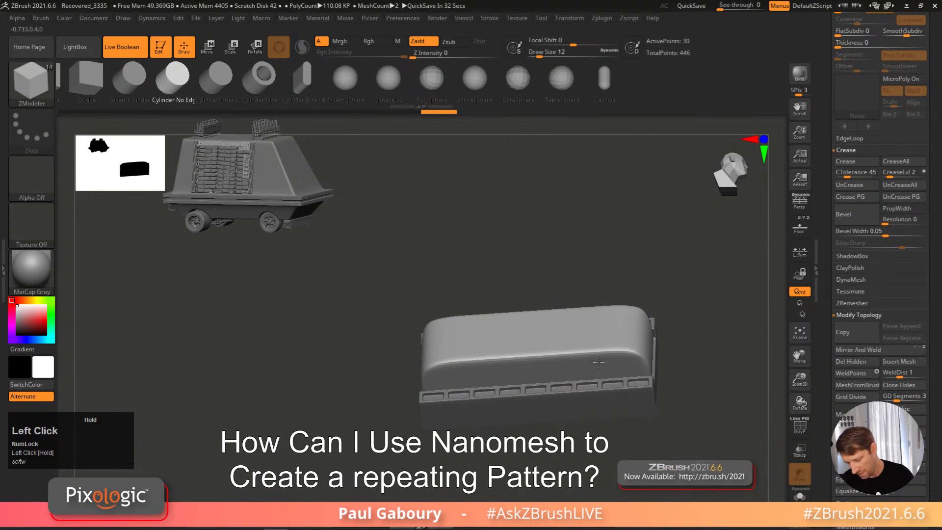
Step: Insert a mirrored pair of edge loops midway along each half of the block and crease them as complete edge loops
right_click_drag(599, 362, 597, 420)
left_click(643, 368)
key("shift+f")
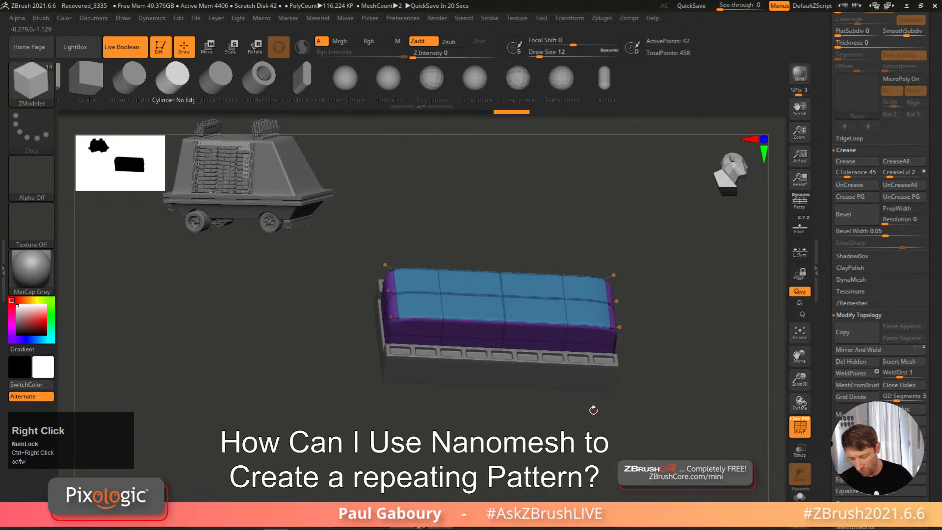
mouse_move(558, 384)
right_mouse_down("alt")
mouse_move(573, 358)
mouse_move(550, 377)
right_mouse_up("alt")
key("space")
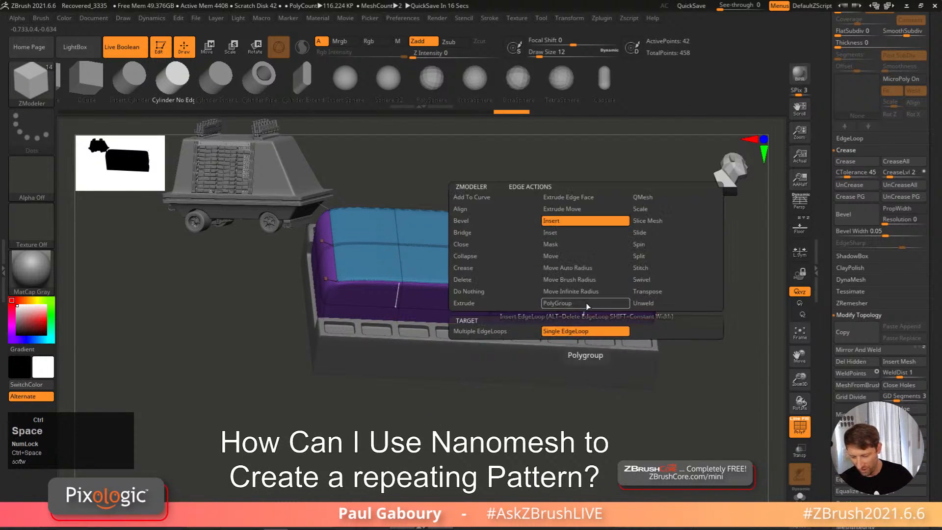
left_click(495, 279)
left_click(493, 343)
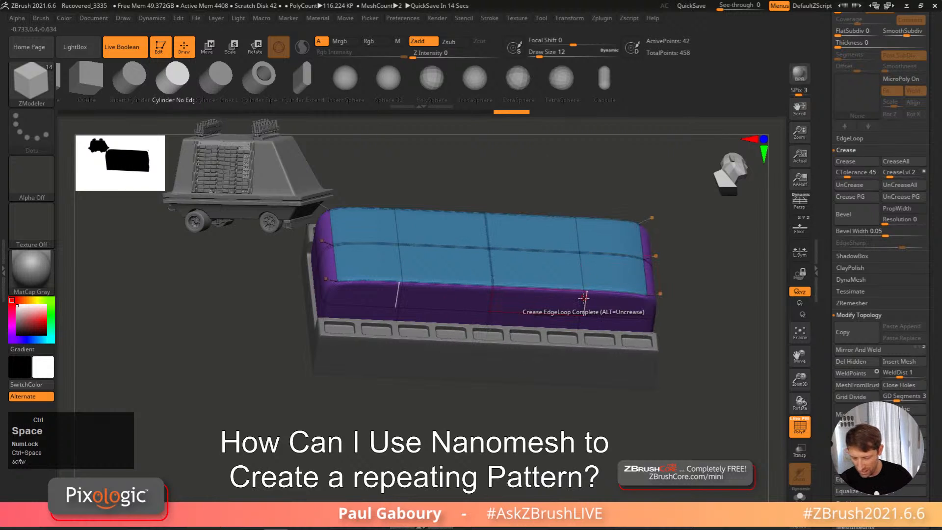
Step: Set the edge action to Slide with the EdgeLoop Complete target and slide the mirrored loops close to the block's ends
key("space")
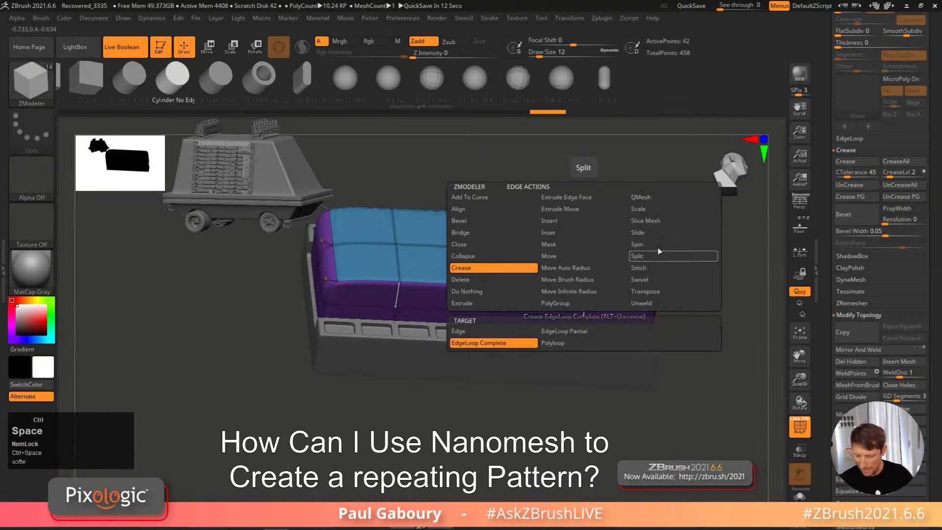
left_click(666, 234)
left_click(582, 330)
left_click_drag(584, 305, 628, 299)
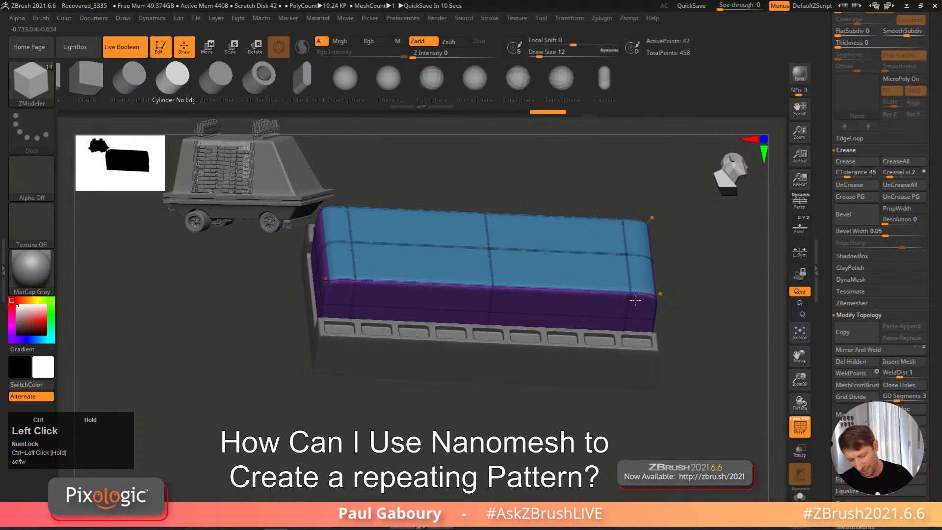
key("shift+f")
right_click_drag(704, 395, 638, 339, "ctrl")
left_click_drag(643, 315, 631, 309)
right_click_drag(631, 309, 627, 368, "ctrl")
key("shift+f")
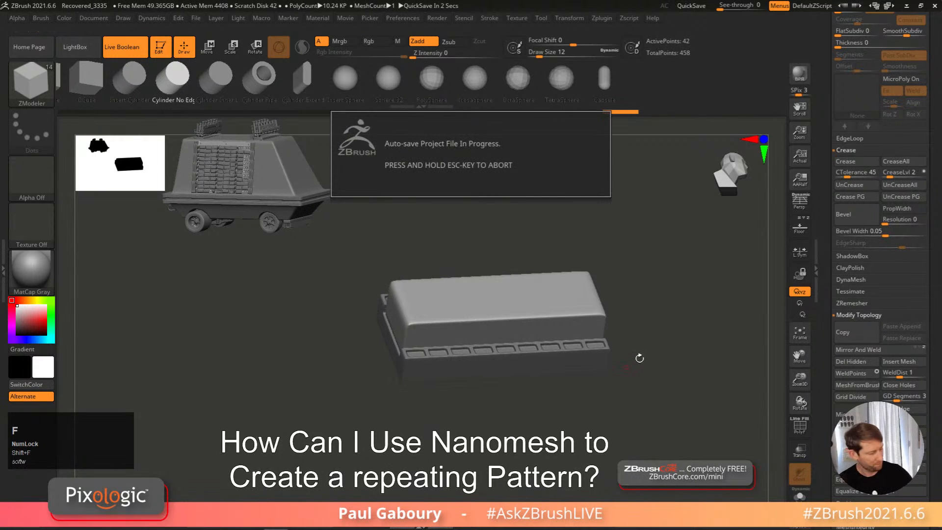
right_click_drag(638, 360, 540, 324, "ctrl")
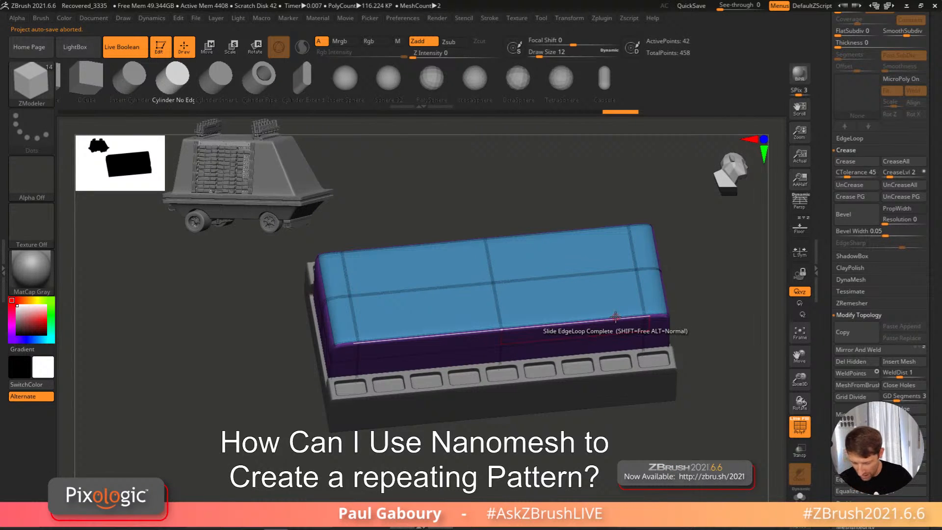
Step: Insert another mirrored pair of single edge loops just inside the ones near the block's ends and crease them
key("space")
left_click(613, 219)
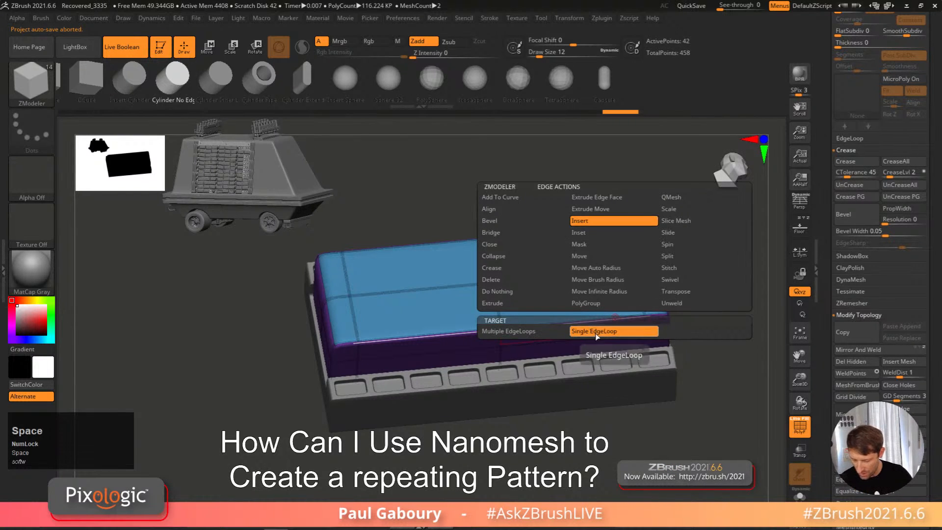
left_click_drag(606, 315, 639, 315)
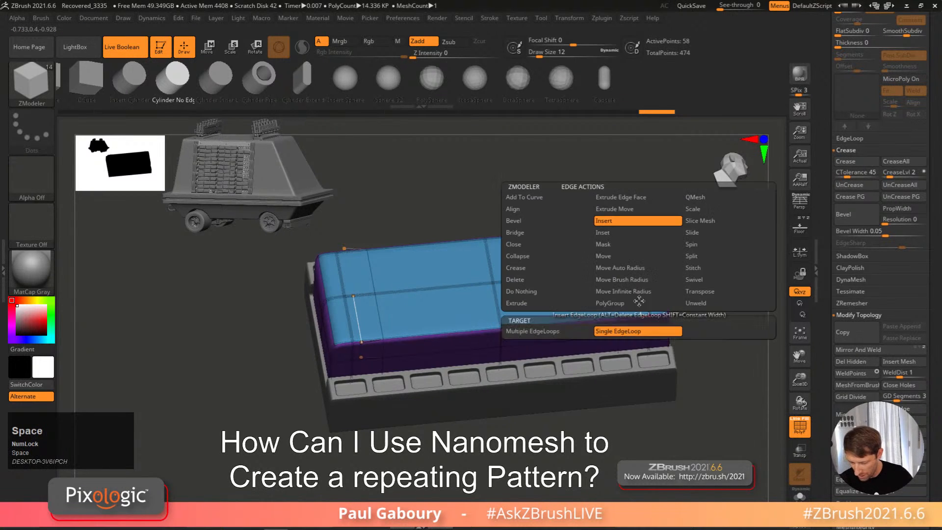
left_click(555, 267)
left_click(636, 298)
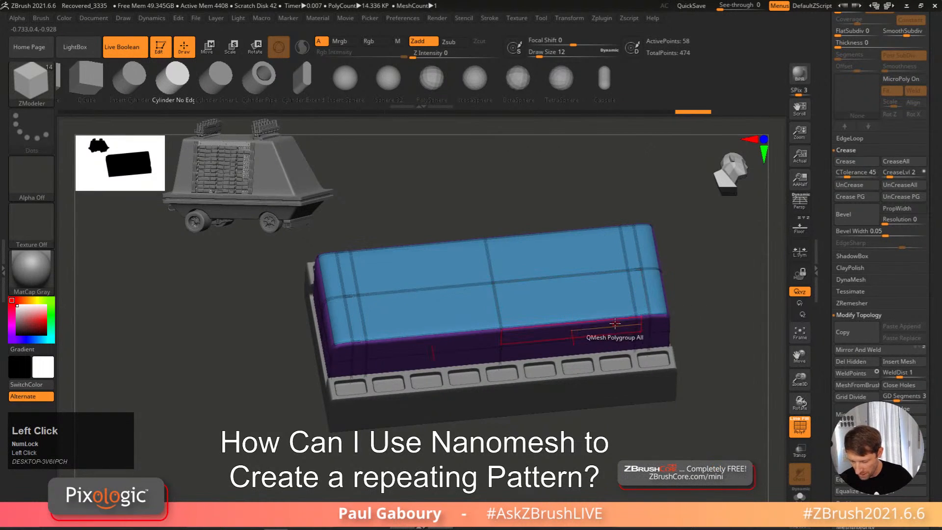
Step: Insert a mirrored pair of single edge loops between the block's centre loop and its end loops, leaving them uncreased
key("space")
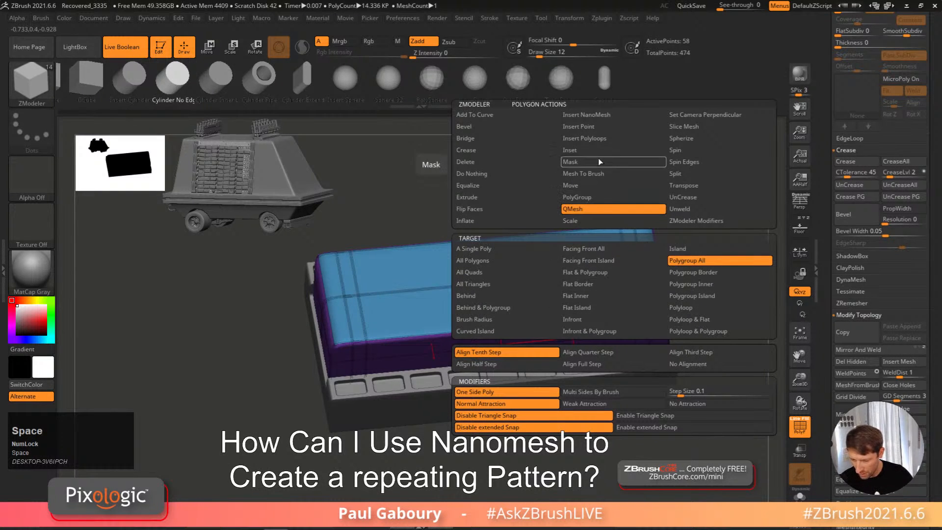
key("space")
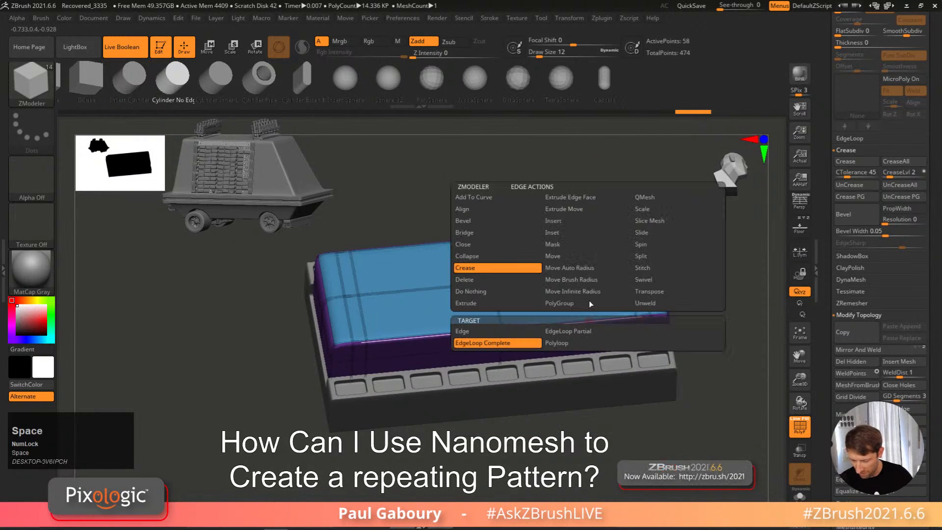
left_click(572, 220)
left_click(571, 325)
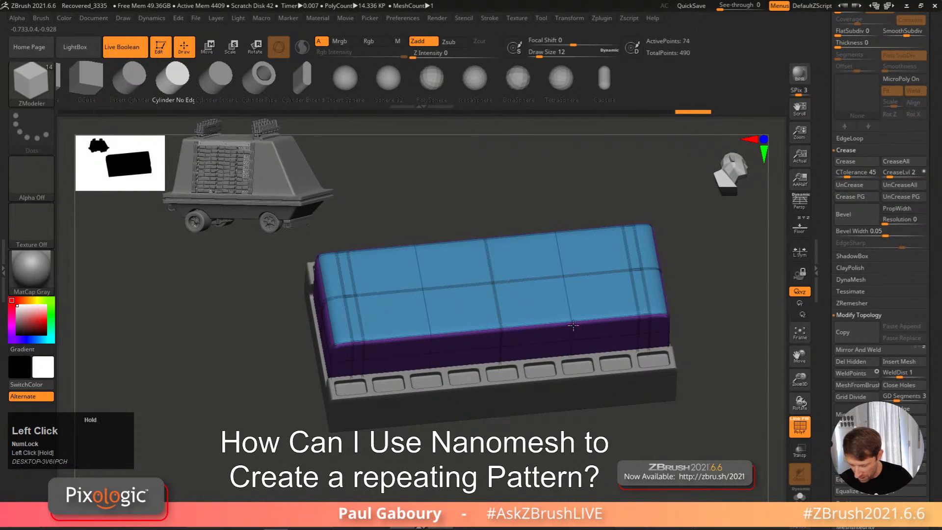
Step: Set the edge action to Add To Curve and start curves along the long upper edges on both sides of the block
key("space")
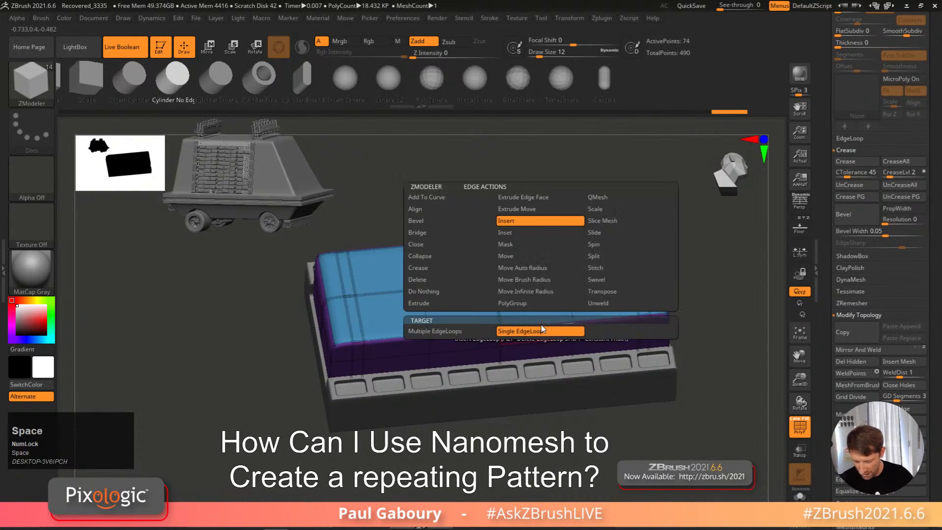
left_click(449, 198)
left_click(529, 327)
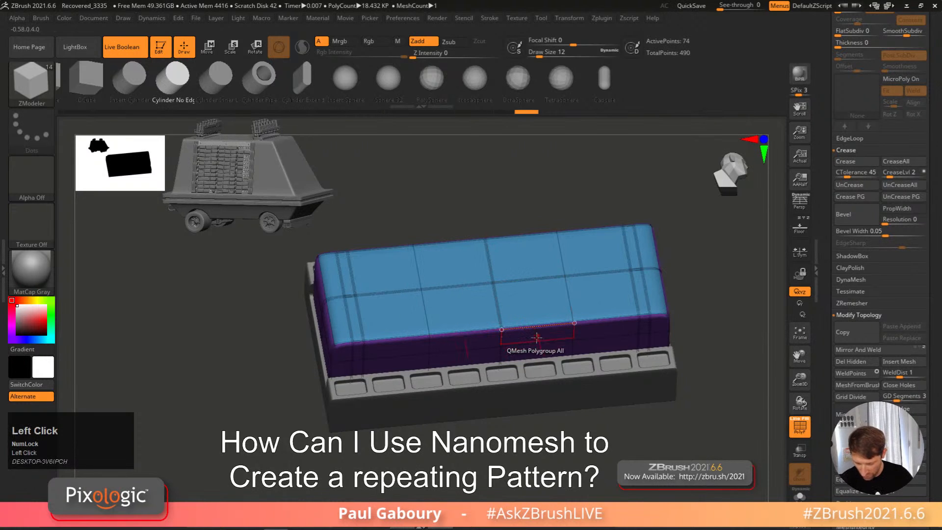
left_click(603, 321)
left_click(461, 339)
mouse_move(460, 373)
right_mouse_down()
mouse_move(484, 407)
mouse_move(513, 399)
right_mouse_up()
mouse_move(652, 339)
right_mouse_down("ctrl")
mouse_move(667, 362)
mouse_move(642, 333)
right_mouse_up("ctrl")
right_click_drag(686, 369, 496, 371, "ctrl")
right_click_drag(351, 354, 481, 354, "ctrl")
left_click(496, 327)
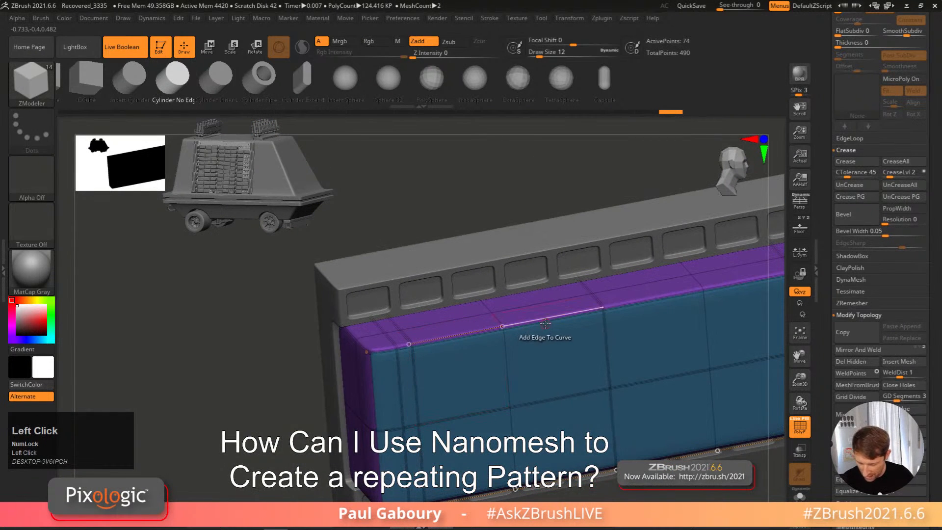
left_click(646, 303)
right_click_drag(666, 303, 556, 306, "alt")
Step: Extend the curves along both long upper edges up to the end loops, and turn Dynamic Subdivision off
left_click(639, 288)
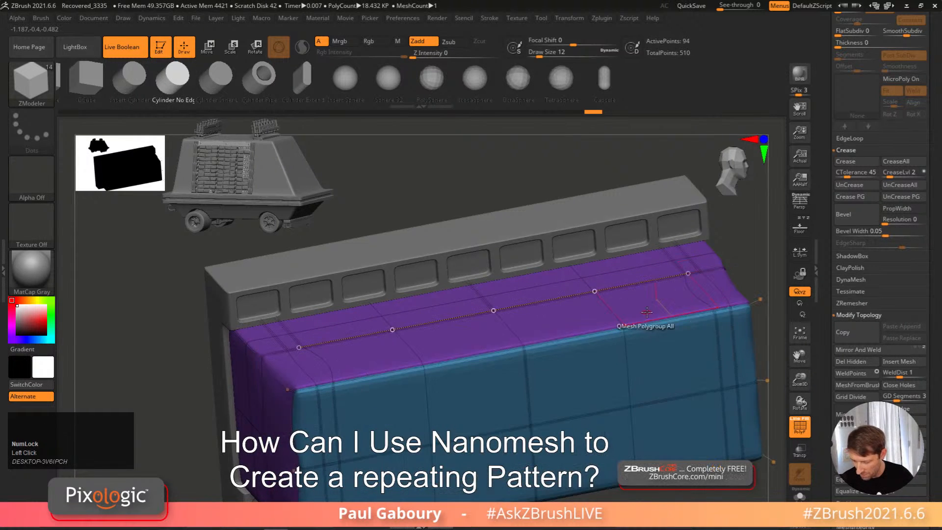
right_click_drag(694, 272, 691, 275, "ctrl")
left_click(691, 275)
right_click_drag(667, 365, 603, 324, "ctrl")
left_click(409, 311)
right_click_drag(479, 350, 543, 350, "ctrl+alt")
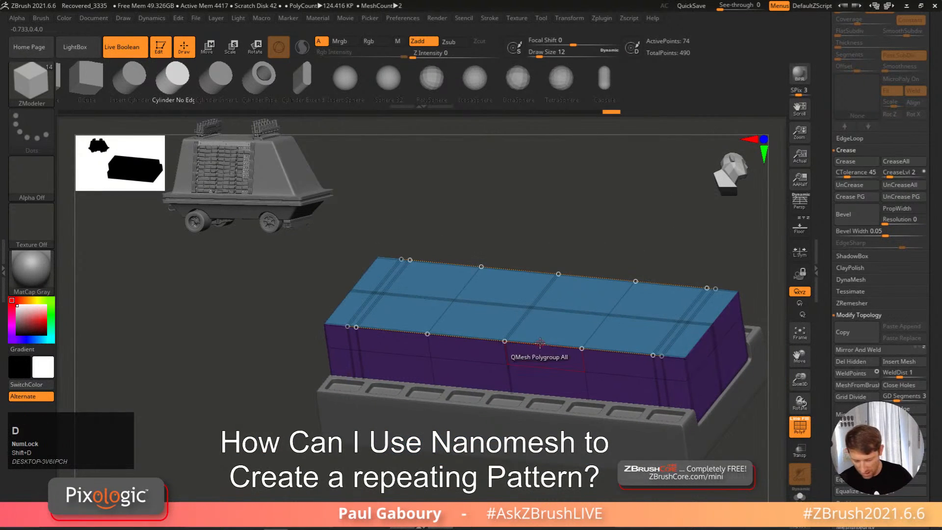
Step: Bevel all curves with the Single Row and Linear Edge options, and crease the block's polygroup borders
key("space")
left_click(544, 343)
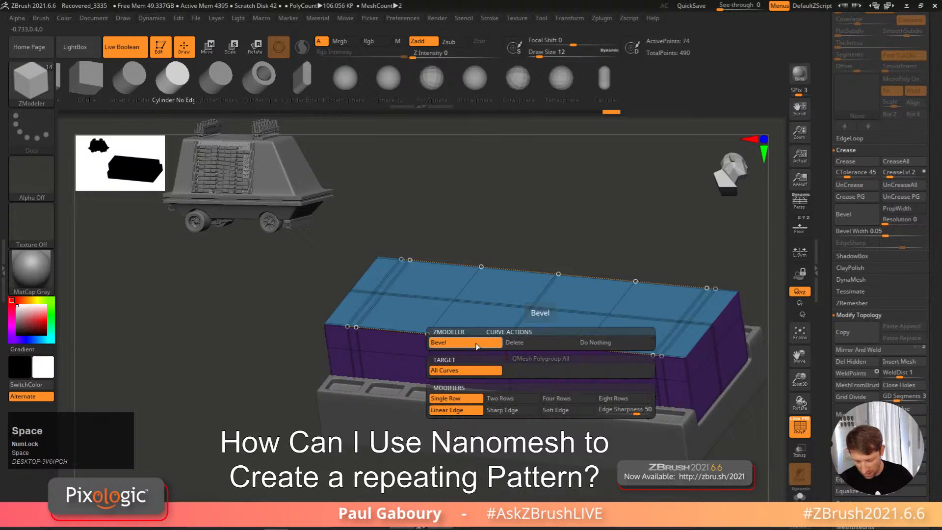
left_click_drag(534, 342, 538, 331)
mouse_move(538, 331)
right_mouse_down("ctrl")
mouse_move(542, 348)
mouse_move(582, 354)
mouse_move(586, 335)
right_mouse_up("ctrl")
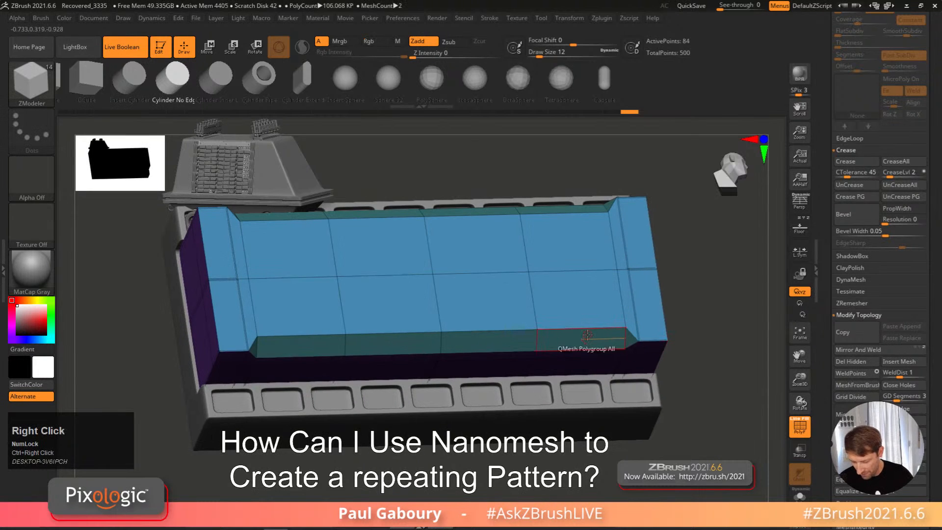
left_click(864, 200)
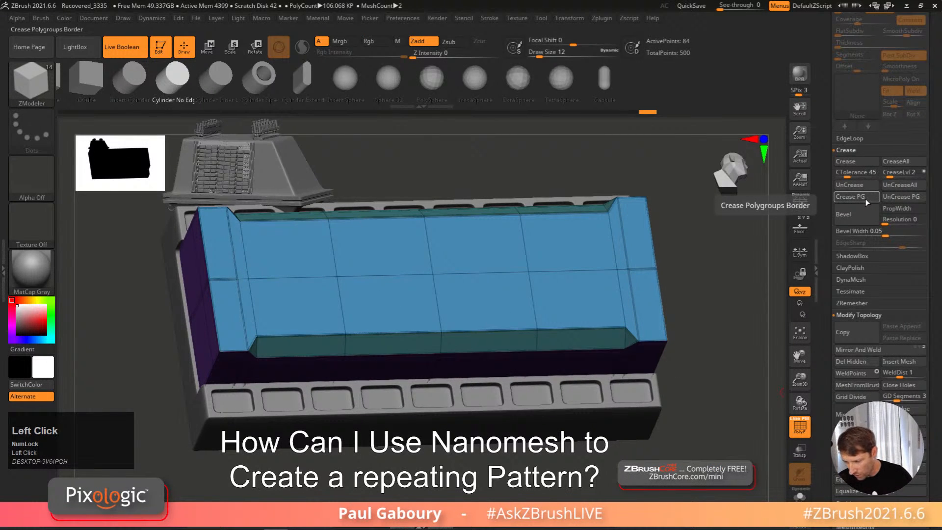
Step: Apply the Crease edge action with the EdgeLoop Complete target to the loops at the bevels' ends, and turn Dynamic Subdivision on
right_click_drag(738, 269, 677, 275)
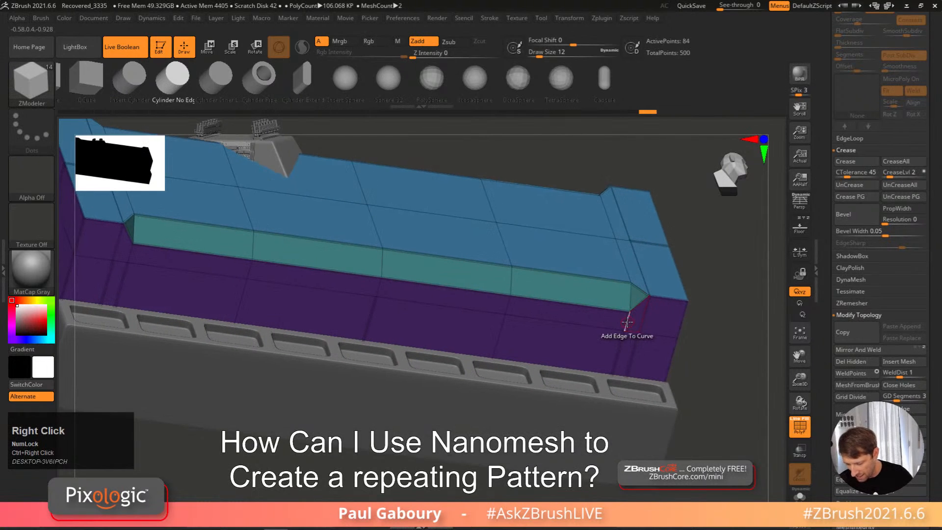
key("space")
left_click(541, 269)
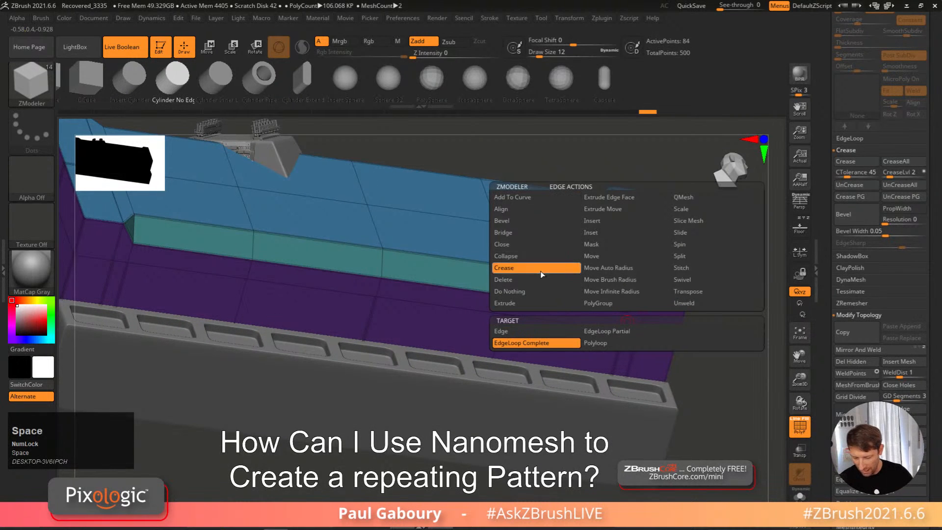
left_click(551, 339)
right_click_drag(627, 322, 713, 344, "alt")
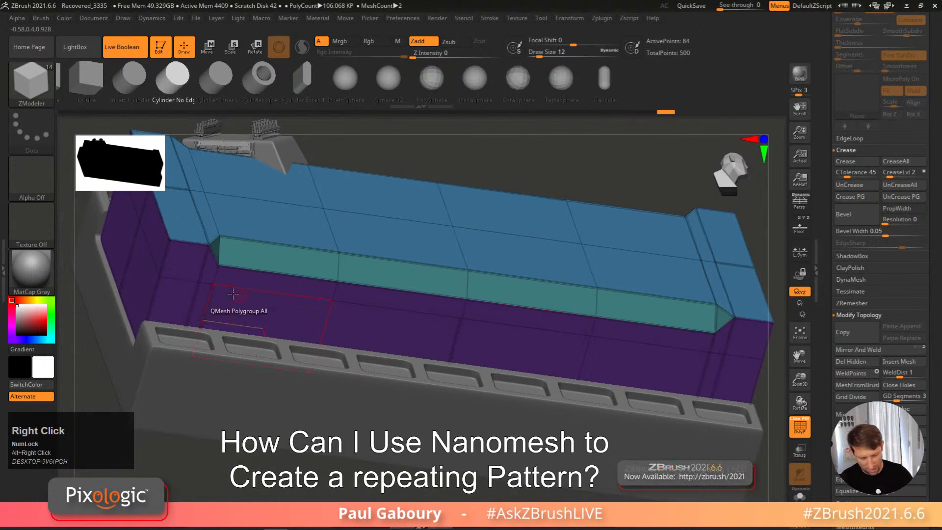
left_click(216, 277)
key("d")
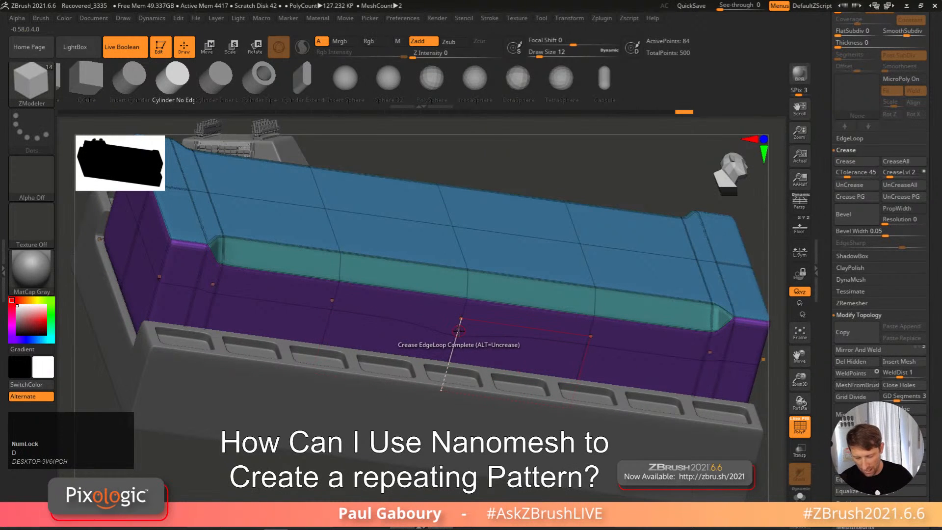
Step: Examine the smoothed block and railed slab from several angles with PolyFrame off, ending in a straight-on view
right_click_drag(458, 332, 474, 313, "ctrl")
key("shift+g")
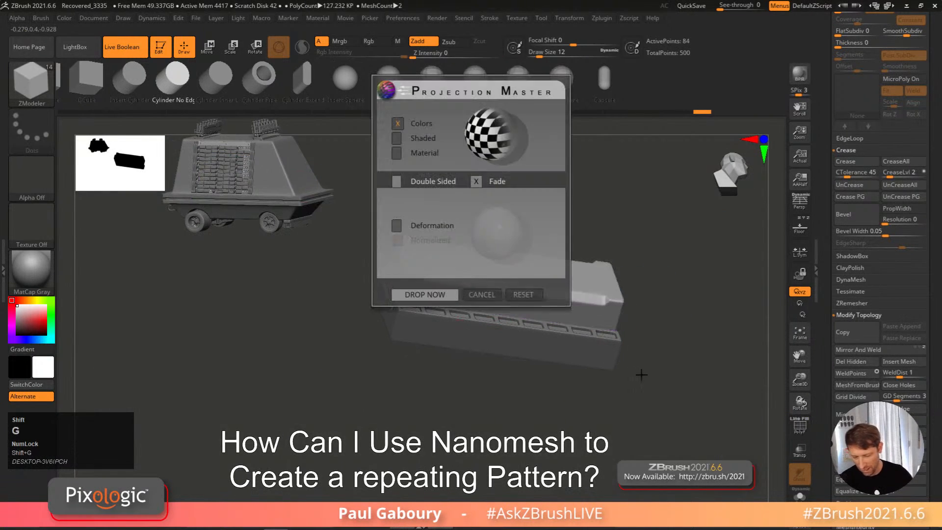
left_click(482, 295)
right_click_drag(582, 340, 603, 301, "ctrl")
right_click_drag(604, 302, 554, 360, "ctrl")
mouse_move(559, 321)
right_mouse_down()
mouse_move(534, 290)
mouse_move(574, 328)
right_mouse_up()
mouse_move(574, 329)
right_mouse_down("shift")
mouse_move(584, 316)
mouse_move(570, 336)
mouse_move(821, 296)
right_mouse_up("shift")
Step: Show the Subtool list and turn Dynamic Subdivision off for both the railed slab and the inner block
key("shift+f")
key("shift+f")
left_click_drag(936, 164, 930, 343)
right_click_drag(615, 398, 647, 375)
left_click(922, 274)
key("shift+d")
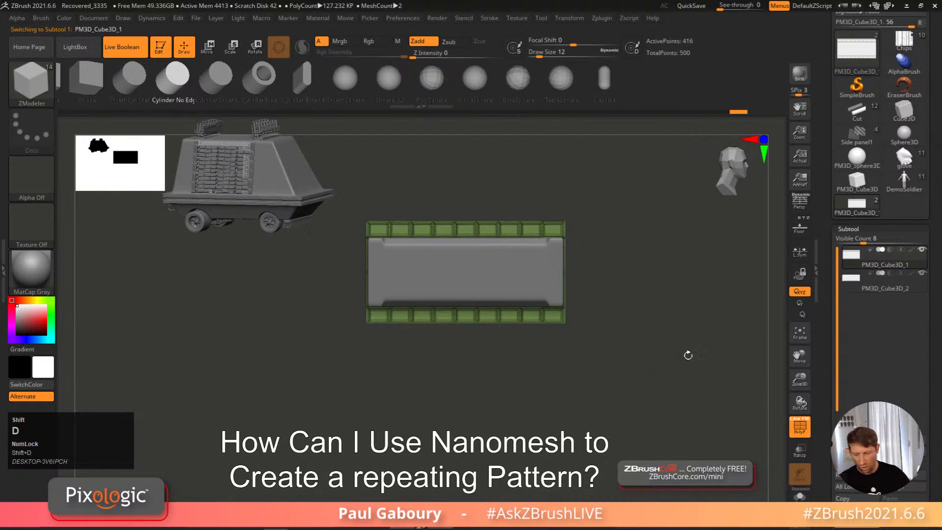
left_click(550, 290, "alt")
key("shift+d")
left_click(854, 258)
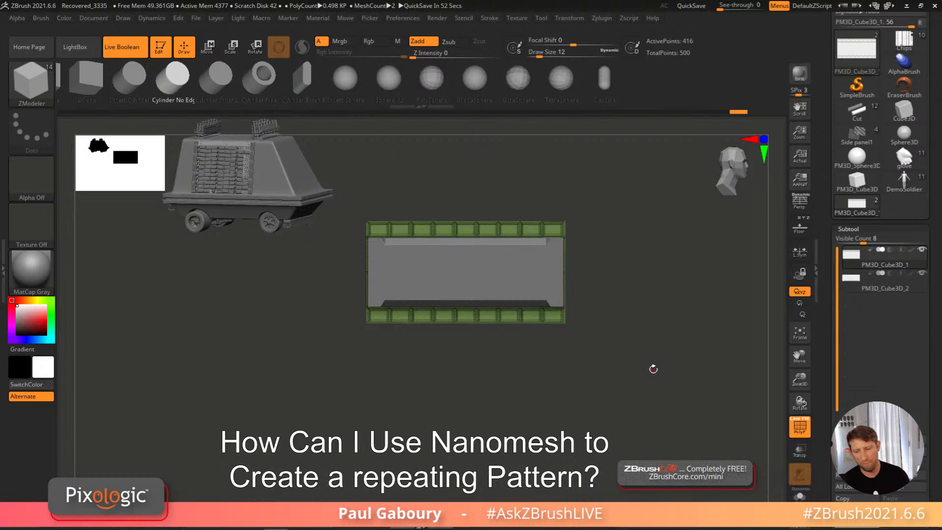
Step: Make the inner block PM3D_Cube3D_2 the active subtool with PolyFrame shown
right_click_drag(579, 361, 564, 214)
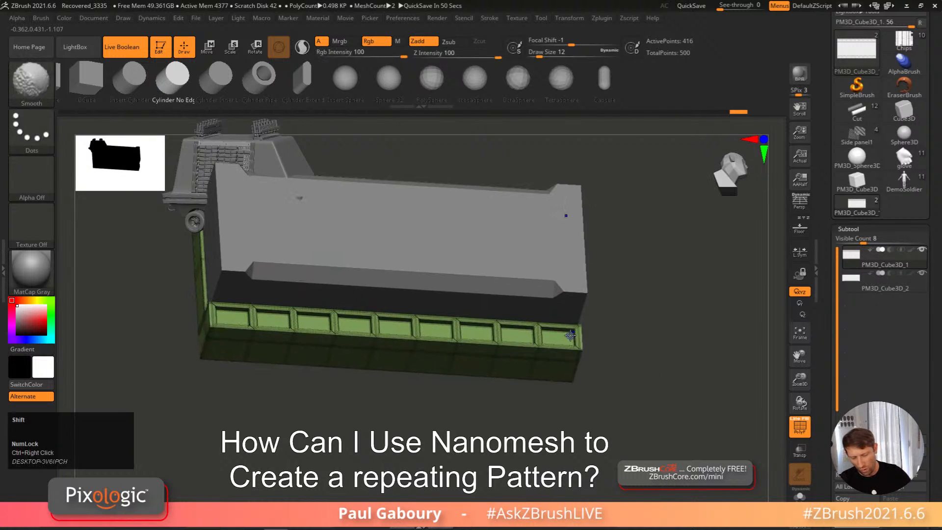
key("shift+f")
left_click(563, 266, "alt")
key("shift+f")
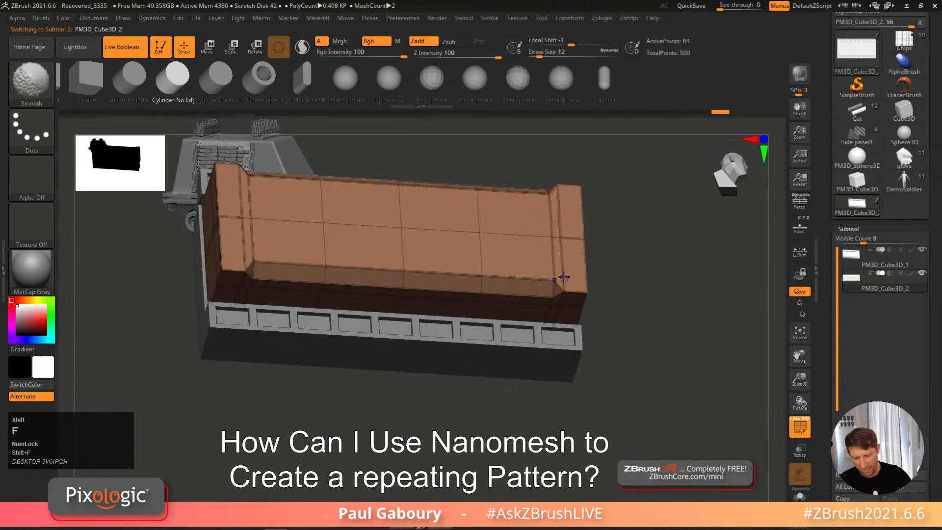
Step: Merge the PM3D_Cube3D_1 subtool down with the PM3D_Cube3D_2 subtool and accept the merge
right_click_drag(540, 283, 563, 294)
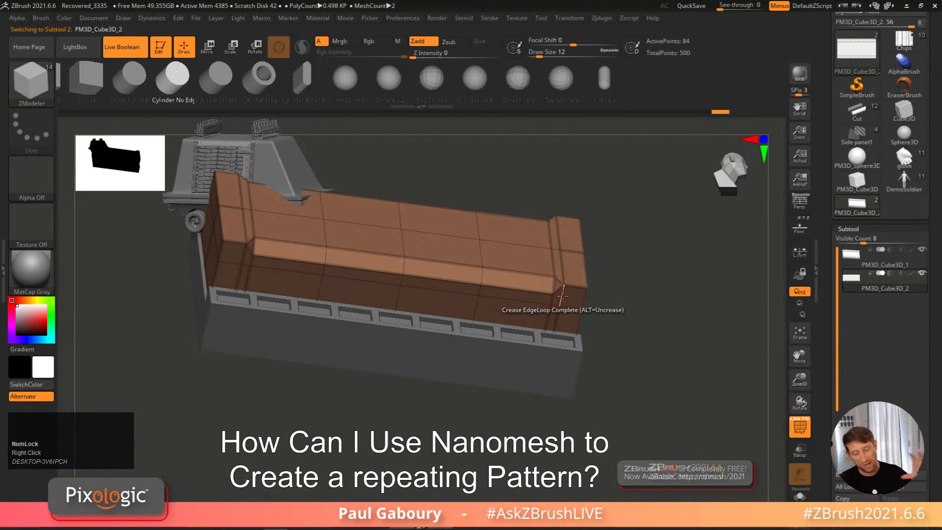
right_click_drag(560, 301, 562, 290, "ctrl")
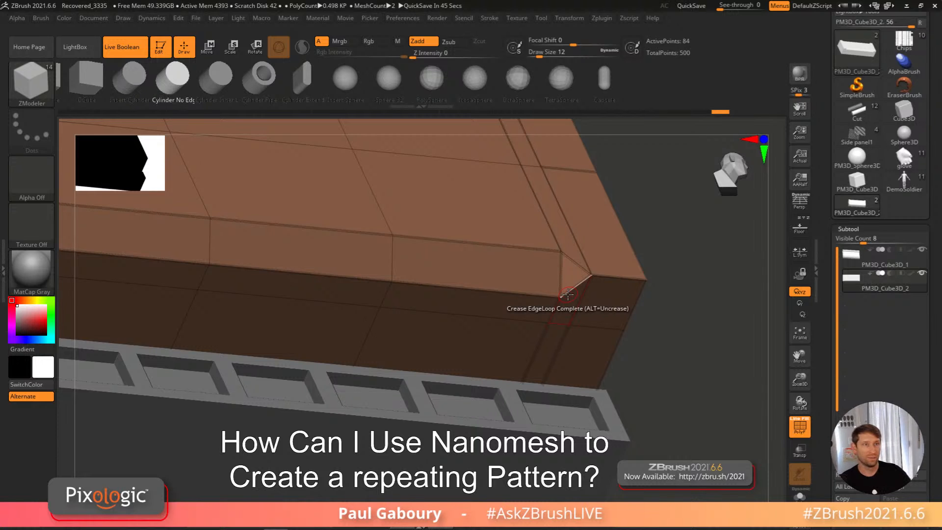
right_click_drag(660, 350, 693, 374, "ctrl")
left_click(883, 261)
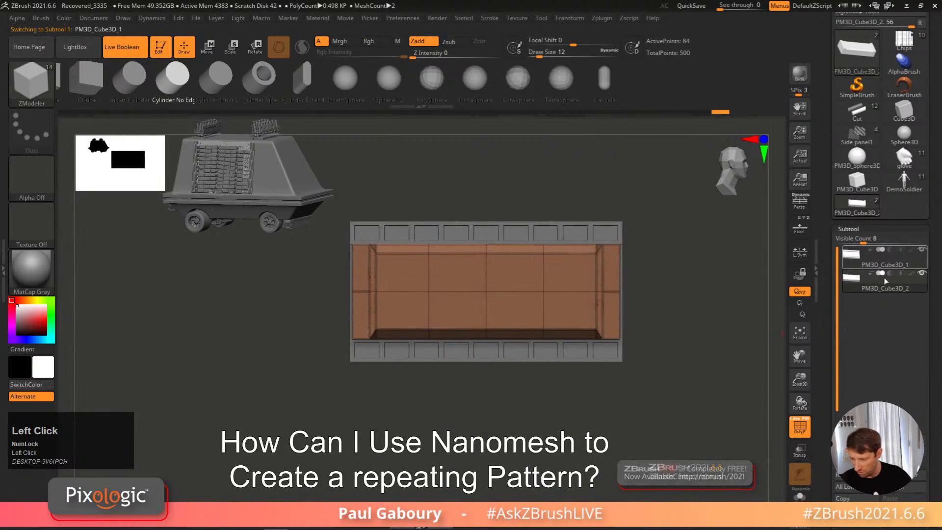
left_click_drag(928, 487, 928, 305)
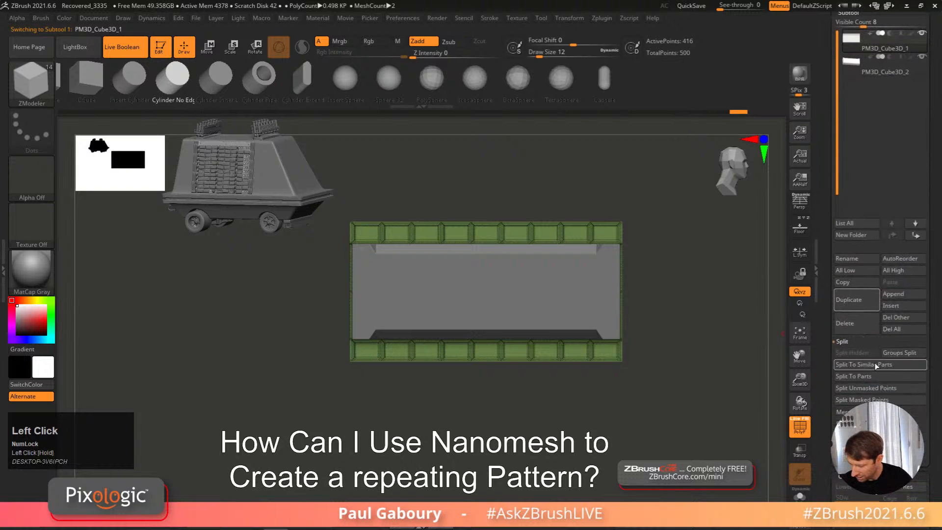
left_click(843, 342)
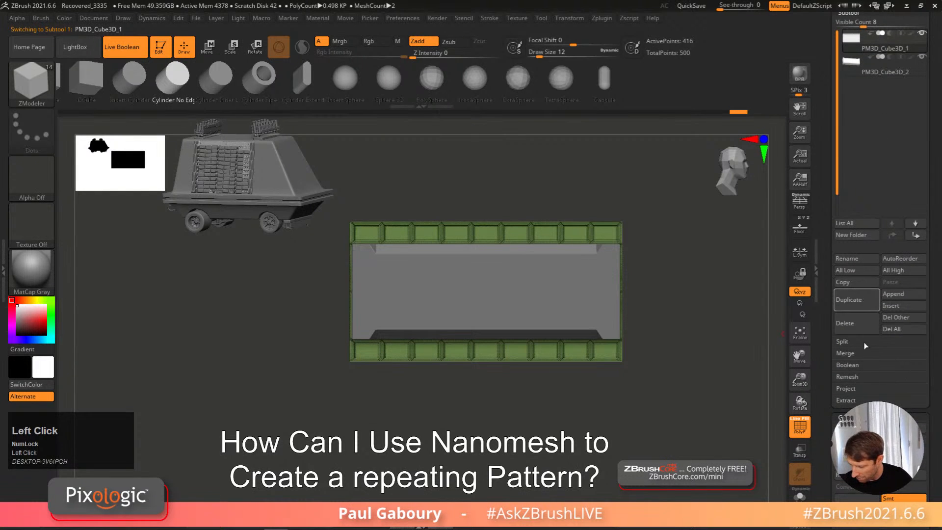
left_click(844, 353)
left_click(854, 365)
left_click(771, 389)
Step: Create a new InsertMesh brush from the merged panel in front view, and make a NanoMesh brush from it
right_click_drag(650, 407, 379, 362)
right_click_drag(474, 265, 465, 262)
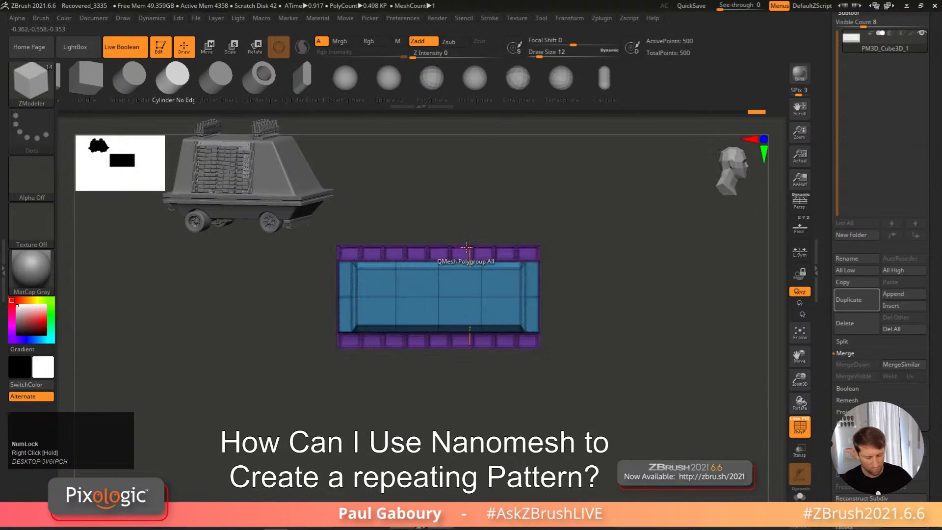
key("b")
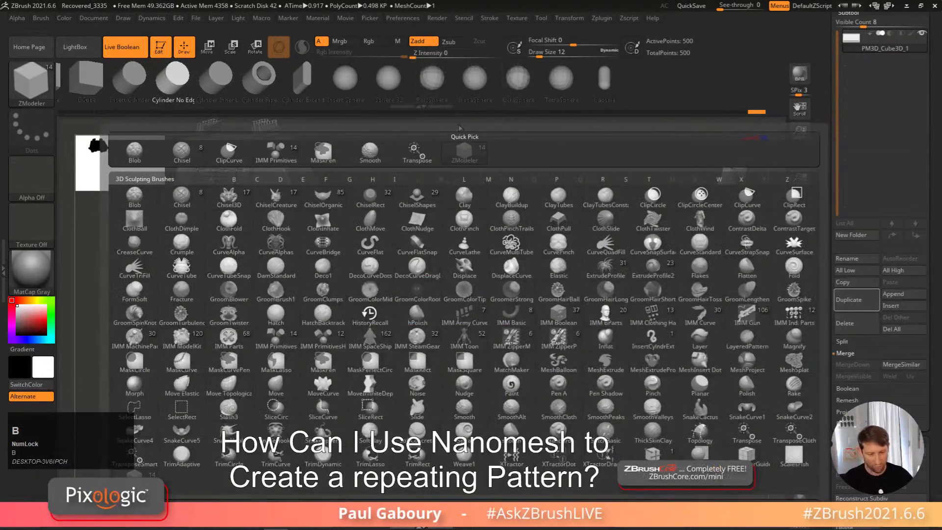
left_click(44, 19)
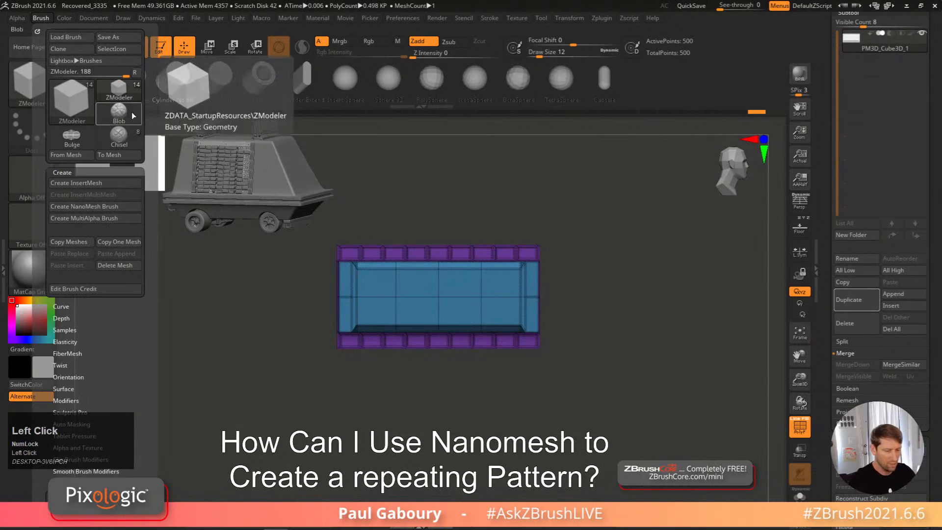
left_click(98, 182)
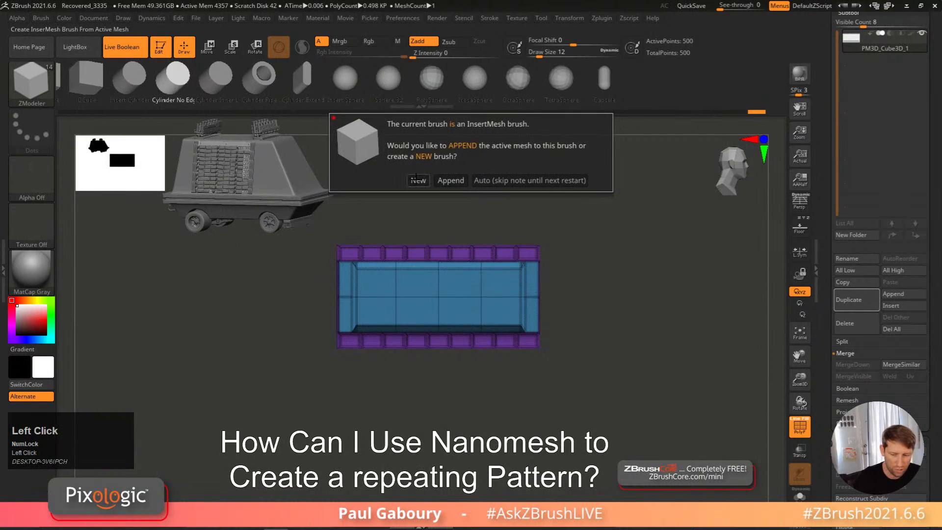
left_click(417, 180)
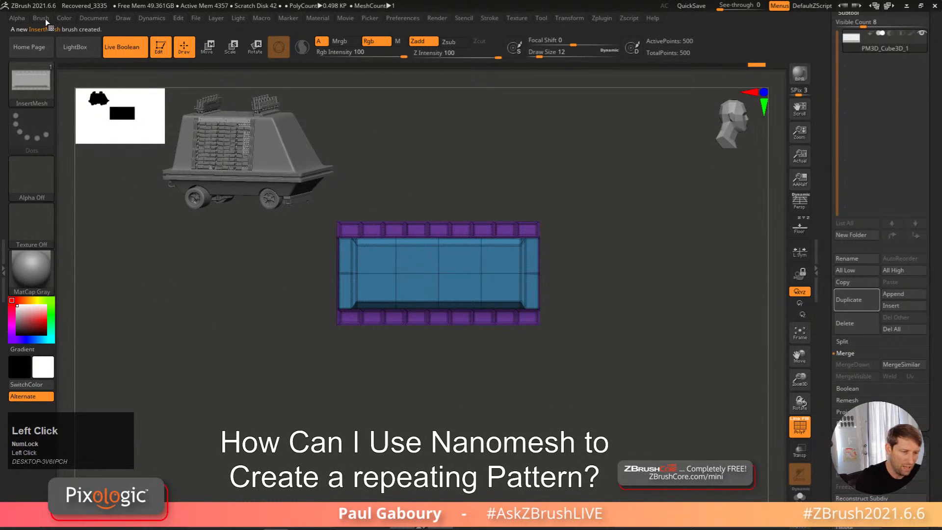
left_click(45, 17)
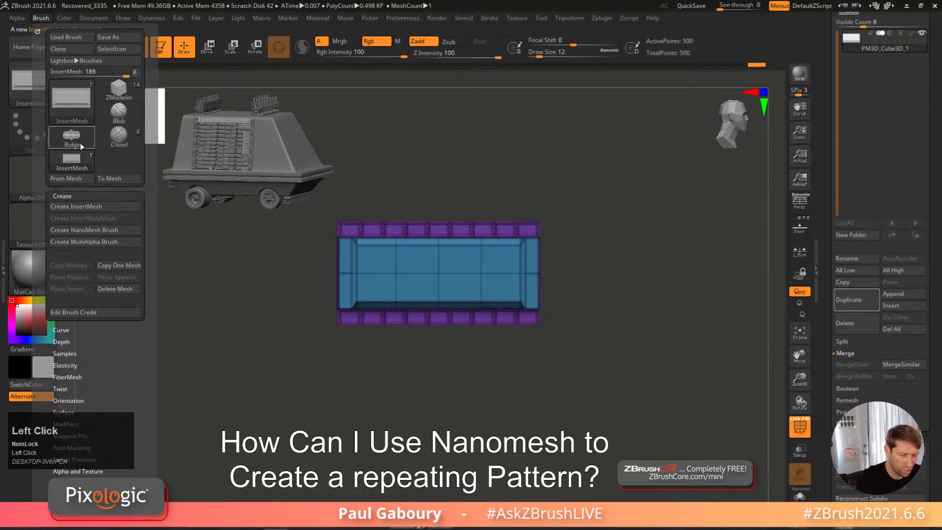
left_click(116, 231)
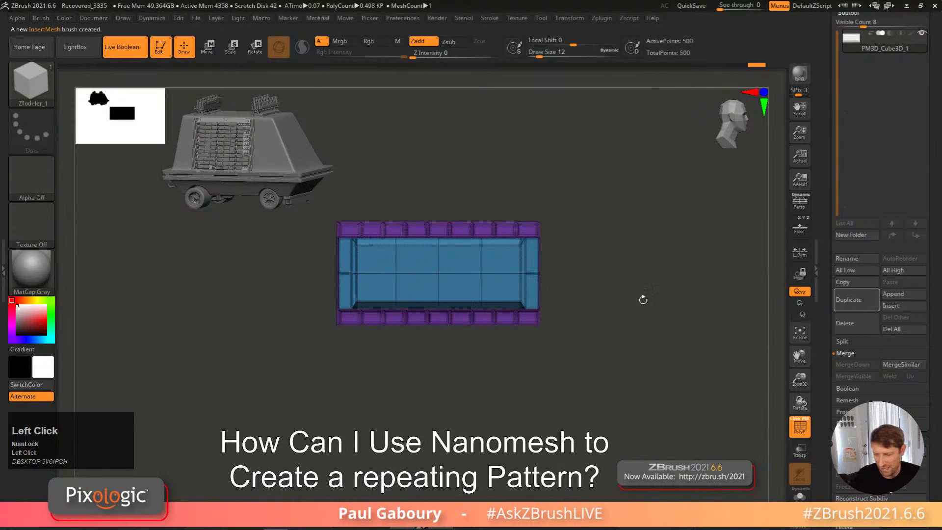
Step: Switch to the droid model, select the Side panel2 subtool and inspect its polygroups up close
left_click_drag(934, 238, 935, 334)
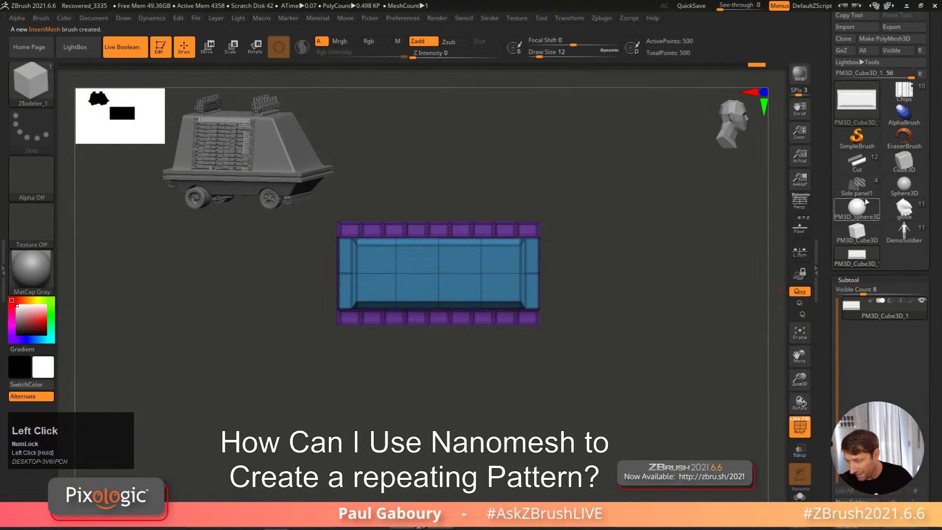
right_click_drag(564, 395, 619, 449, "alt")
left_click(862, 385)
right_click_drag(770, 380, 505, 332, "ctrl")
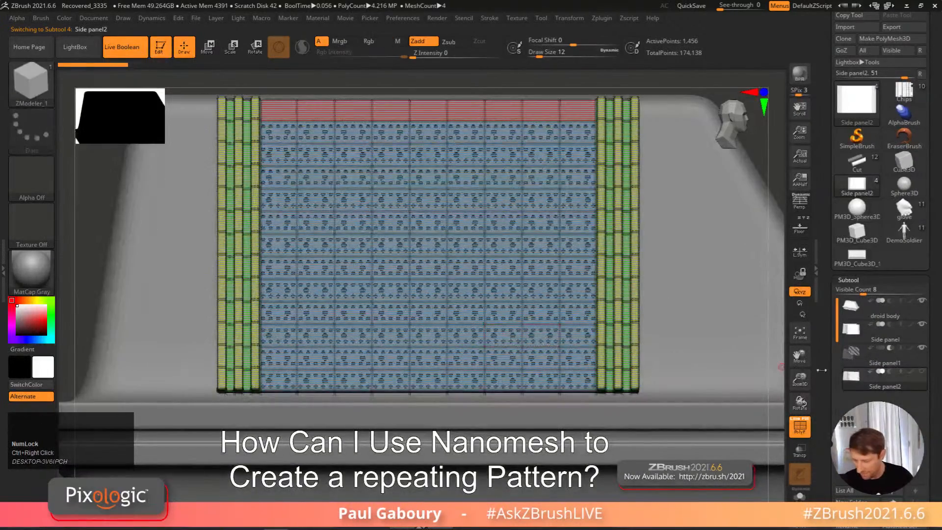
key("shift+f")
key("shift+f")
Step: Insert the new NanoMesh into the central panel faces of Side panel2, targeting Polygroup All
right_click_drag(502, 249, 512, 251, "ctrl")
key("space")
left_click(614, 263)
left_click(511, 252)
left_click_drag(512, 254, 456, 308)
key("shift+f")
mouse_move(592, 364)
right_mouse_down("ctrl")
mouse_move(553, 333)
mouse_move(564, 345)
right_mouse_up("ctrl")
right_click_drag(564, 346, 577, 359)
left_click(922, 371)
right_click_drag(648, 396, 616, 325)
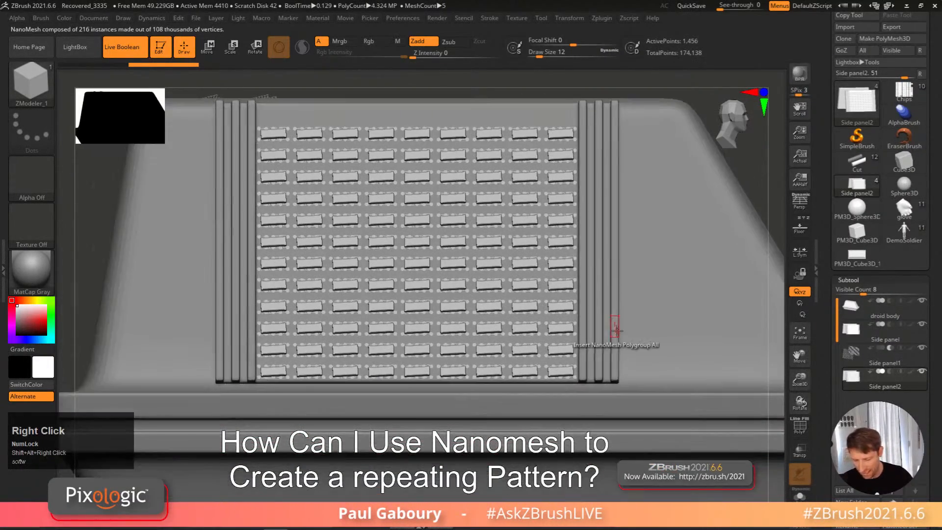
Step: Turn off Dynamic Subdiv for the Side panel2 subtool
left_click_drag(935, 373, 929, 240)
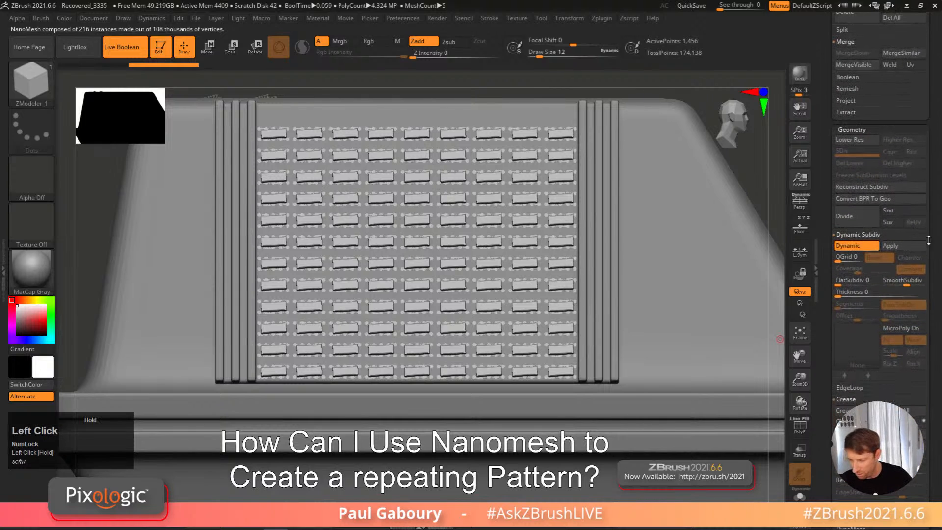
left_click(872, 250)
left_click(859, 234)
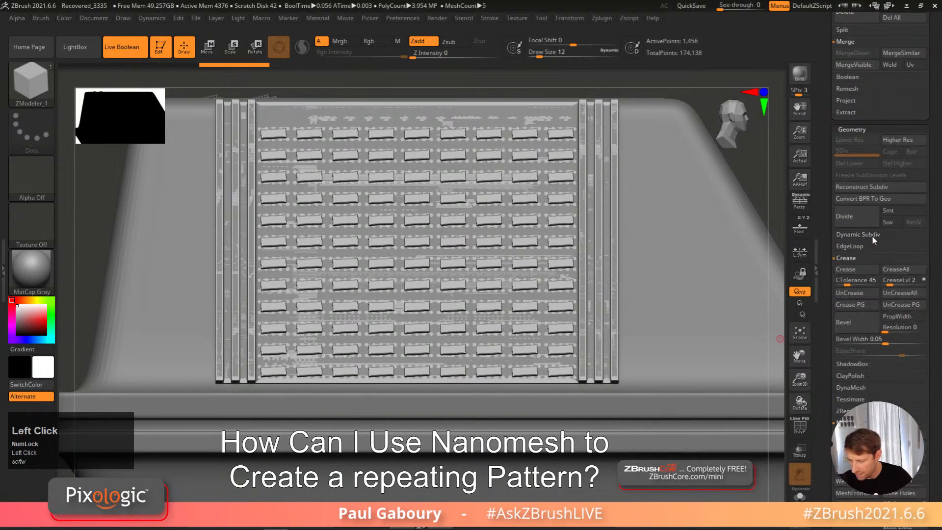
Step: Set the NanoMesh Z rotation to 90 so the inserted pieces align with the panel rows
left_click(860, 128)
left_click(862, 152)
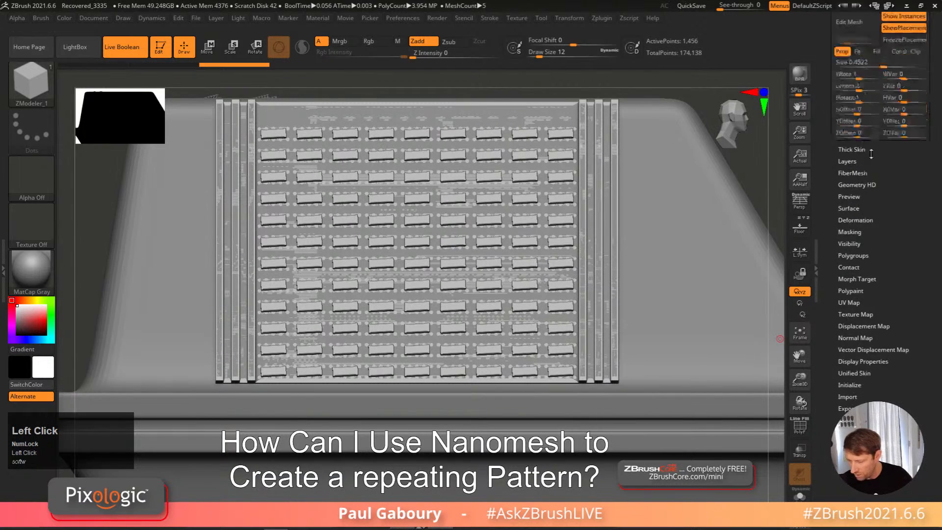
left_click_drag(921, 214, 919, 341)
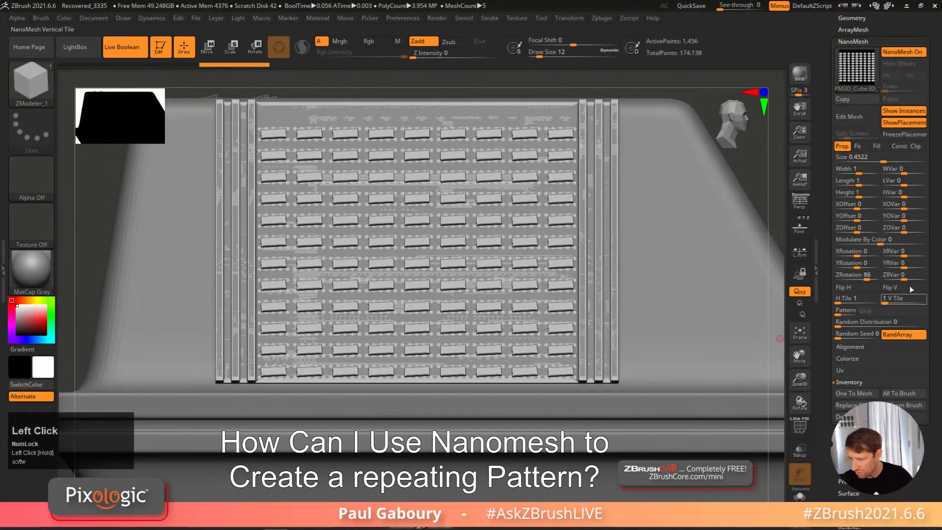
left_click_drag(862, 280, 856, 279)
left_click_drag(862, 279, 869, 279)
left_click(869, 279)
type("9")
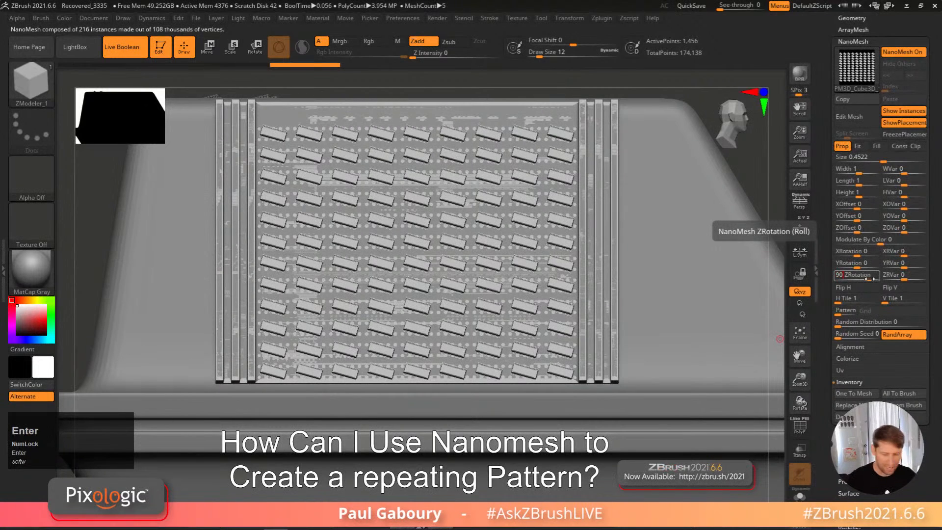
type("0")
key("Return")
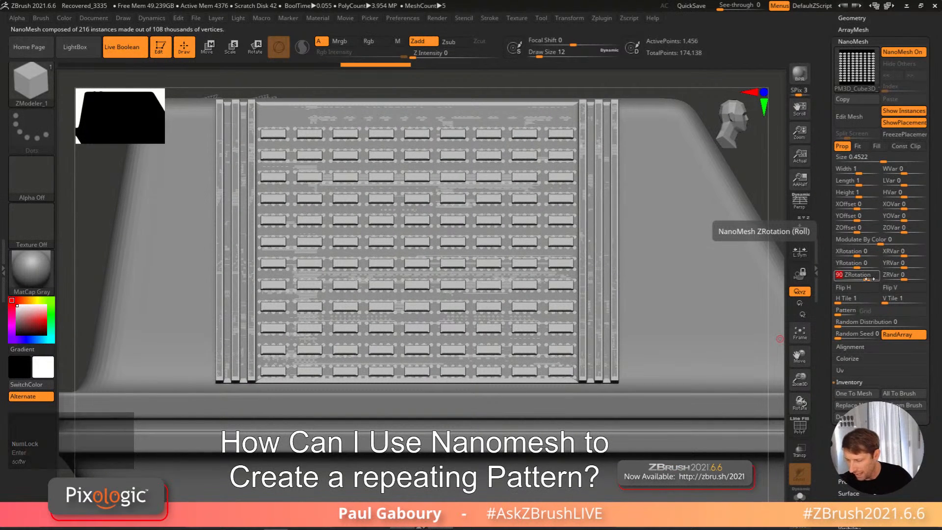
Step: Set the NanoMesh Z offset to about 0.249 and size to 1, and switch its placement to Fill mode
left_click_drag(861, 233, 864, 232)
left_click(886, 157)
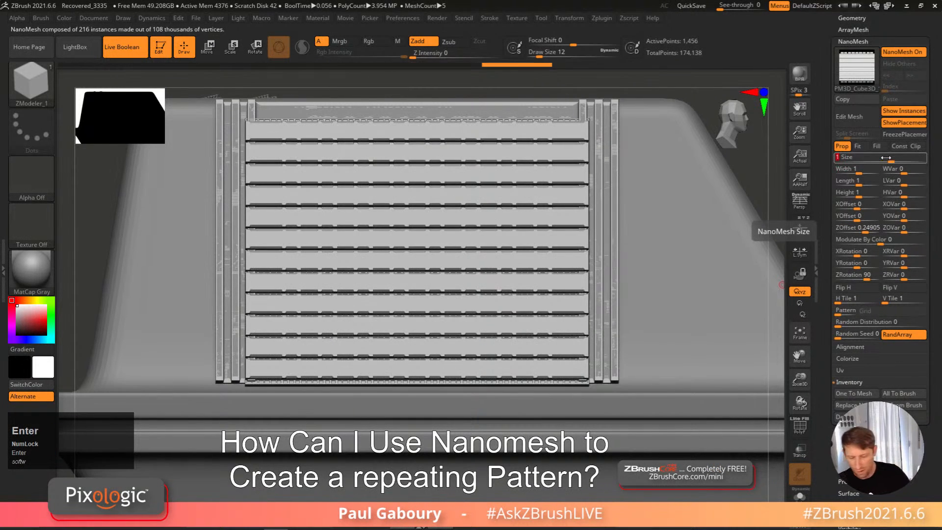
left_click(860, 147)
left_click(876, 147)
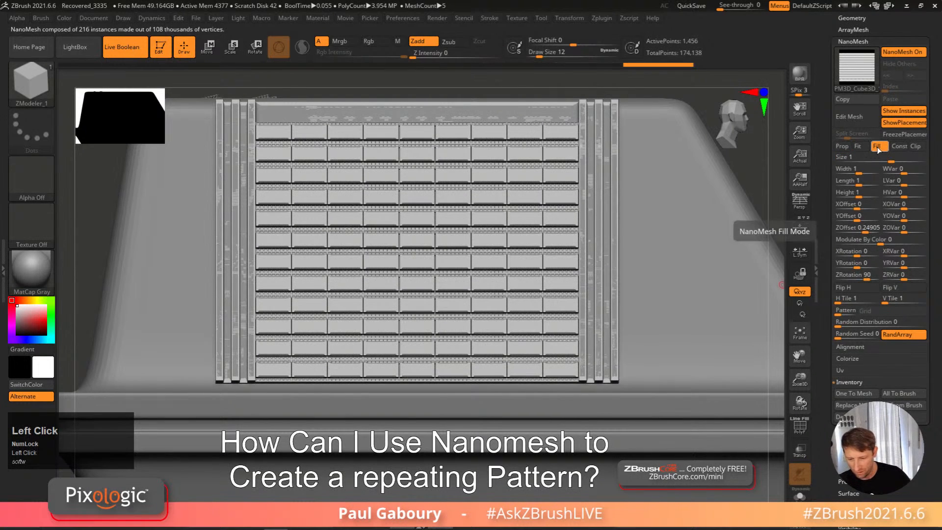
Step: Try a NanoMesh size of 0.9 and settle on 0.95 to leave narrow gaps between the pieces
right_click(545, 322)
right_click_drag(545, 321, 569, 314, "ctrl")
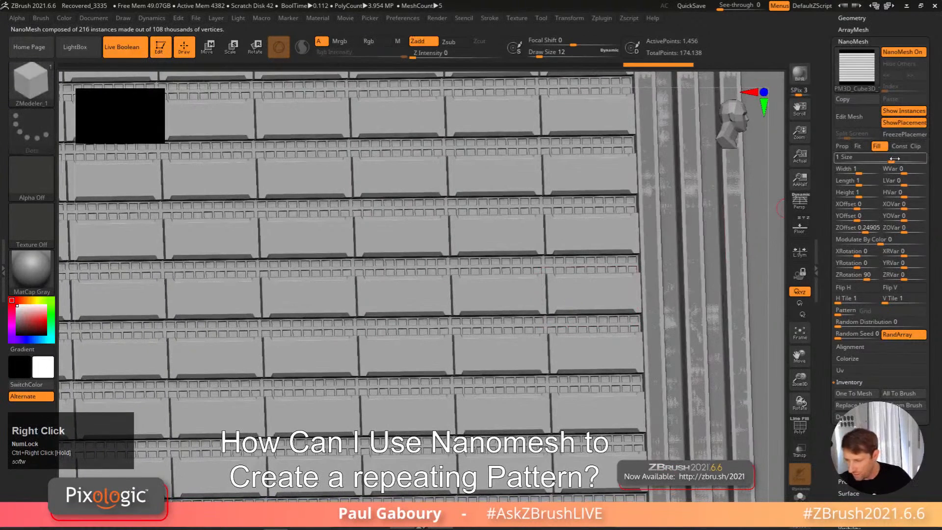
left_click(893, 158)
type(".9")
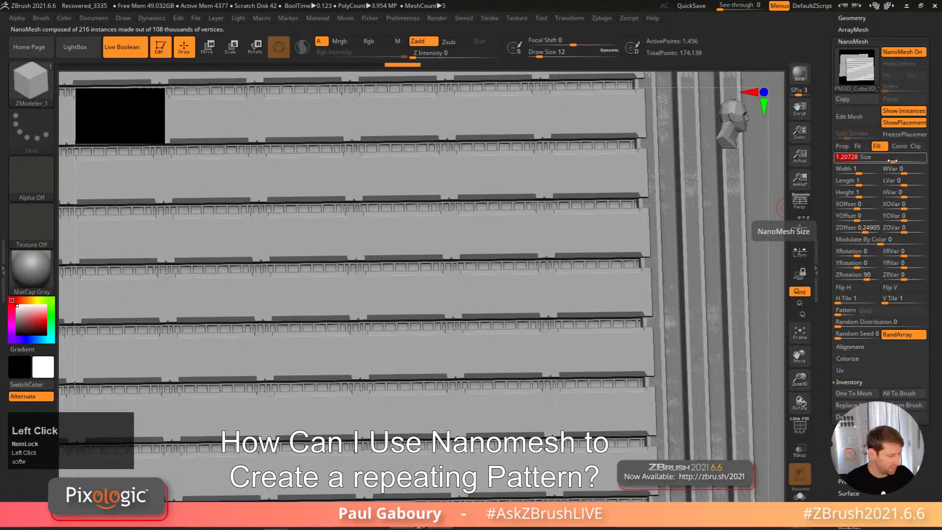
key("Return")
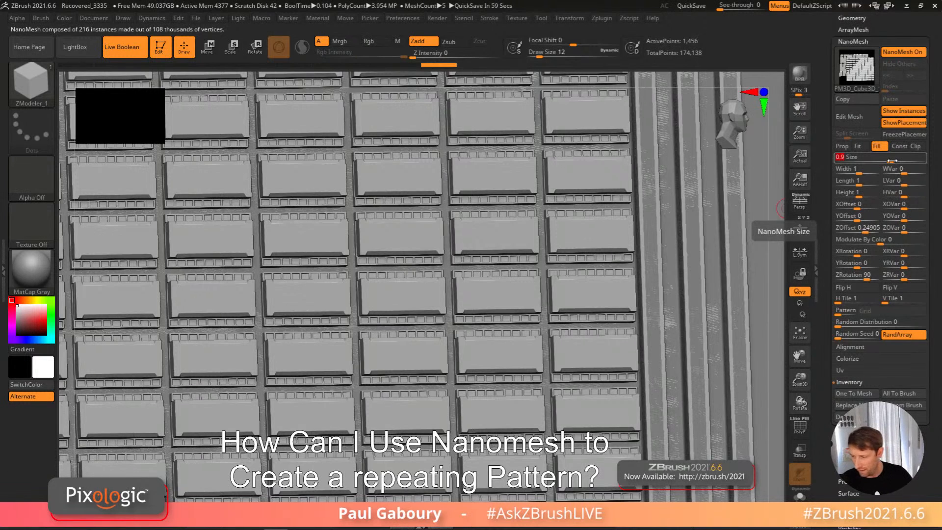
type("95")
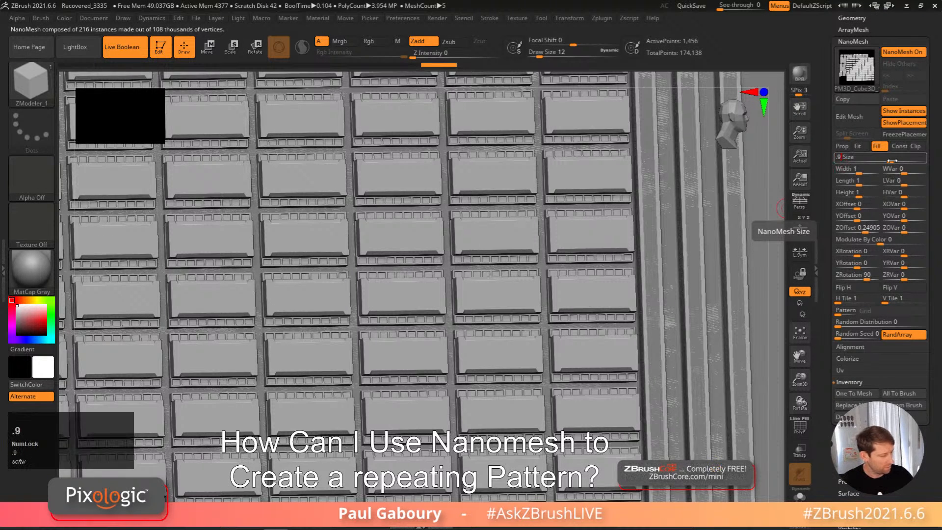
key("Return")
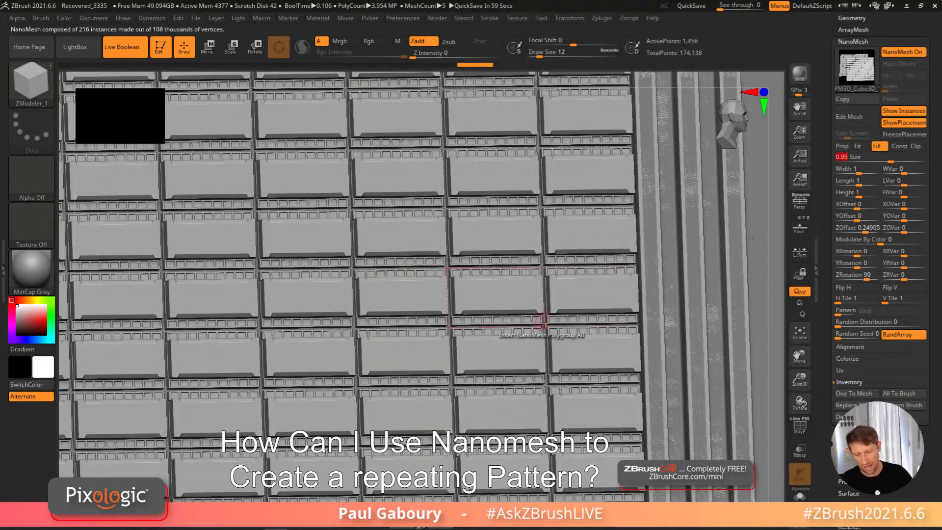
Step: Convert the panel's NanoMesh instances into real geometry with One To Mesh
right_click_drag(568, 337, 506, 344, "ctrl")
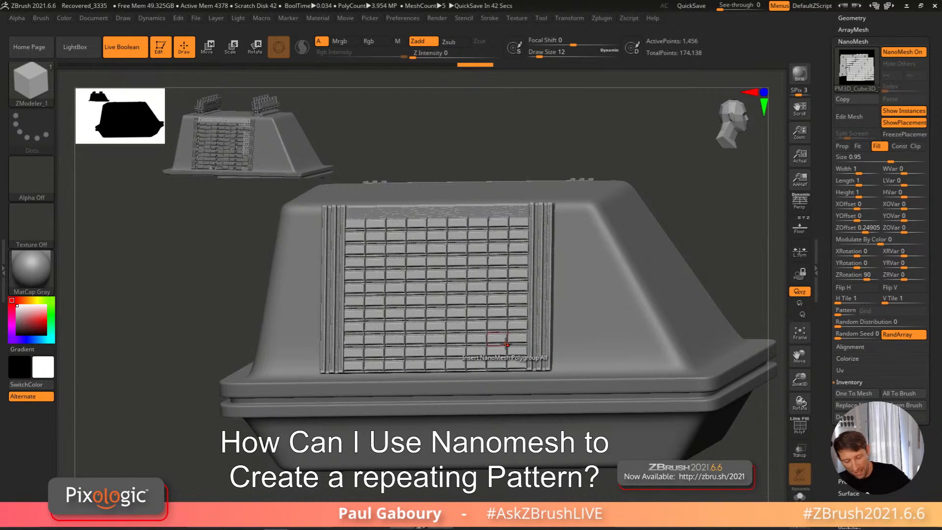
right_click(541, 351, "alt")
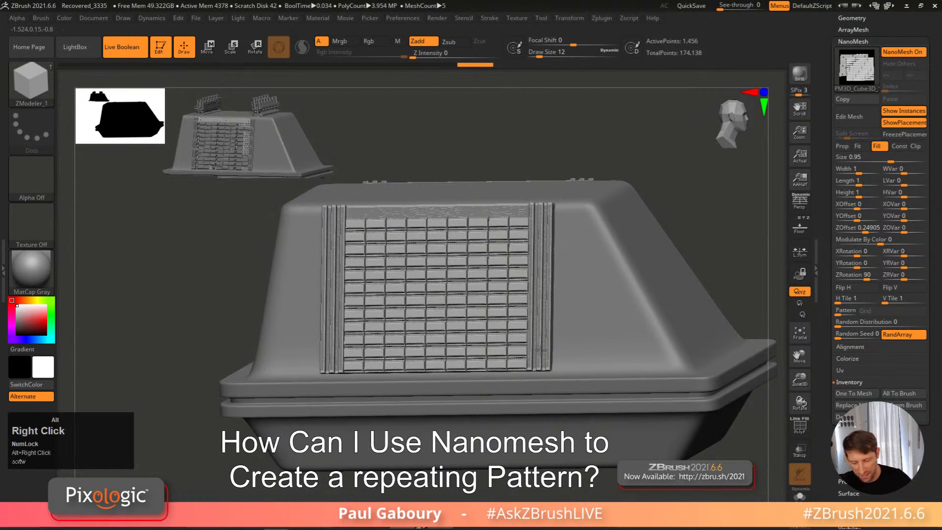
key("shift+f")
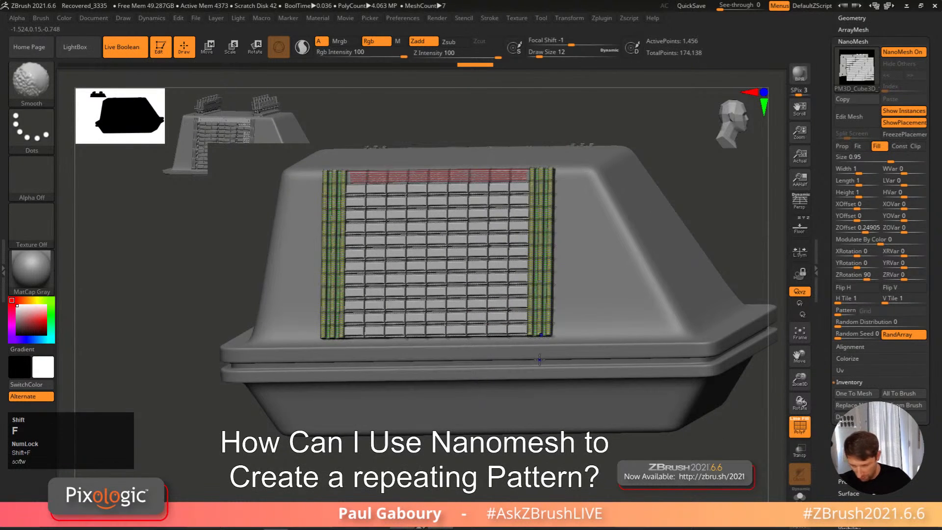
key("shift+f")
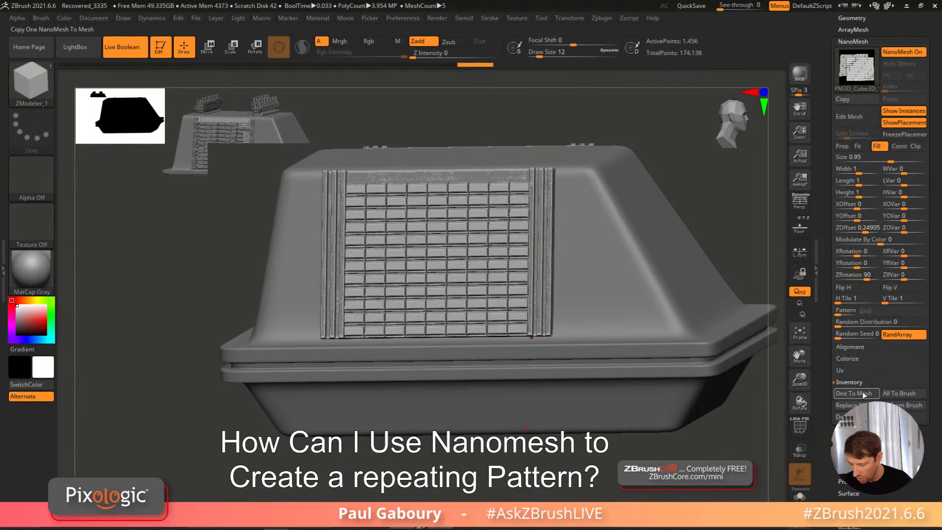
left_click(855, 396)
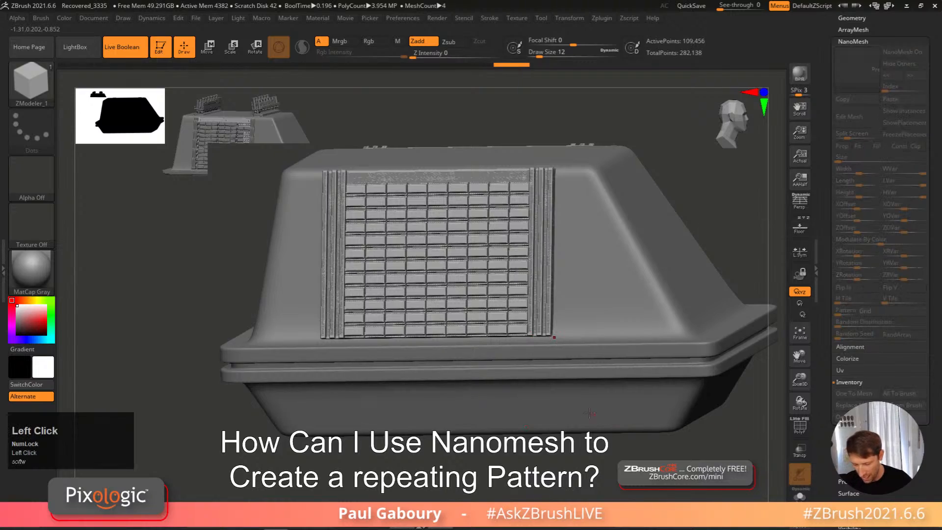
Step: Isolate the original base geometry of Side panel2, hiding the converted pieces, and return to the subtool list
key("shift+f")
mouse_move(600, 417)
right_mouse_down("ctrl")
mouse_move(574, 354)
mouse_move(528, 319)
right_mouse_up("ctrl")
left_click(610, 173, "ctrl+shift")
key("ctrl+shift+a")
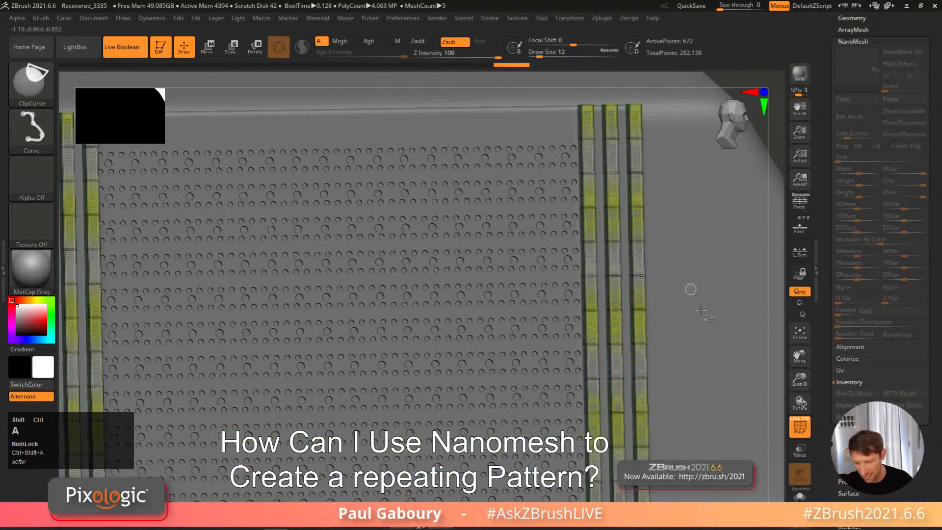
right_click_drag(711, 316, 702, 250, "ctrl")
left_click_drag(936, 245, 886, 262)
left_click(858, 320, "shift")
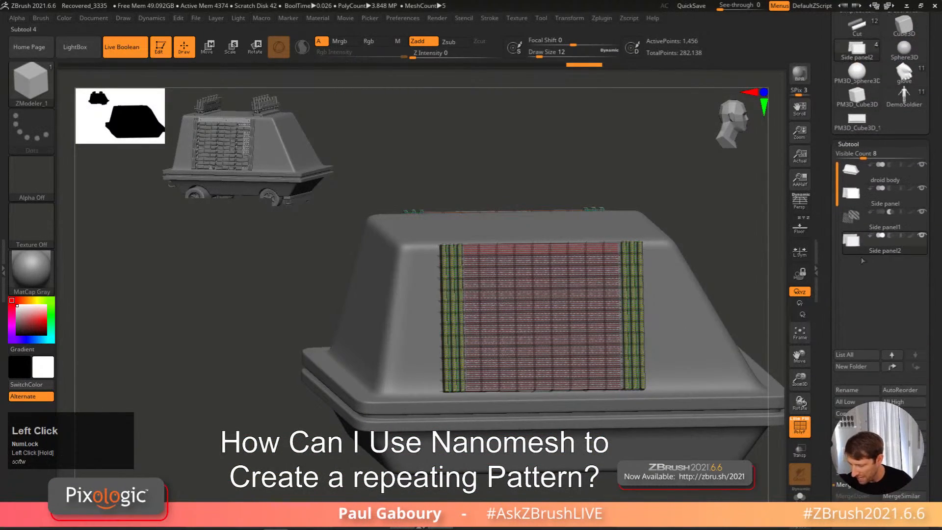
Step: Split the hidden converted pieces into their own subtool, reorder and hide Side panel2, and select Side panel3
left_click(845, 472)
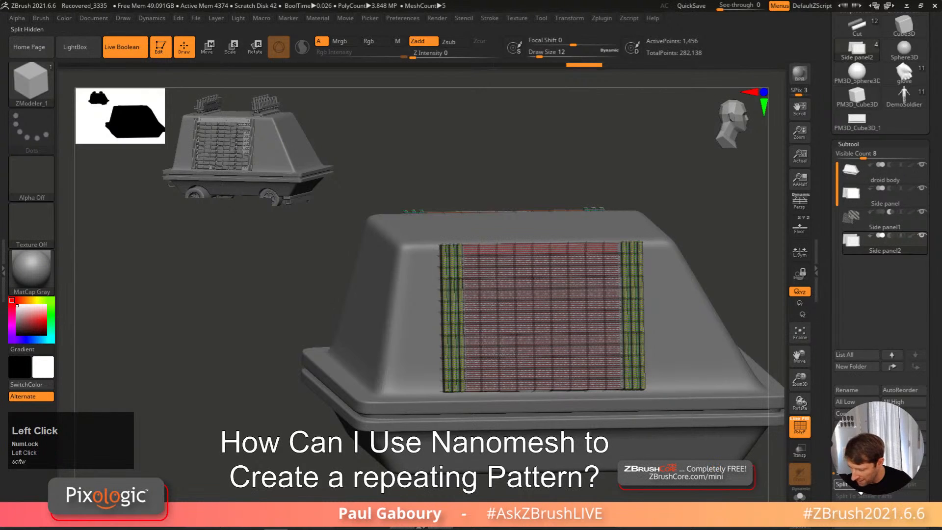
left_click(859, 489)
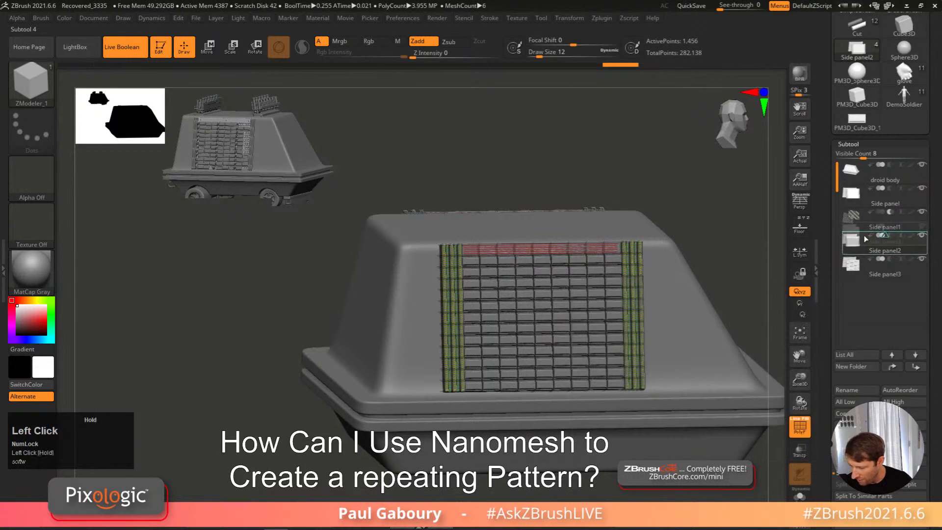
left_click_drag(864, 239, 902, 266)
left_click(921, 261)
left_click(854, 246)
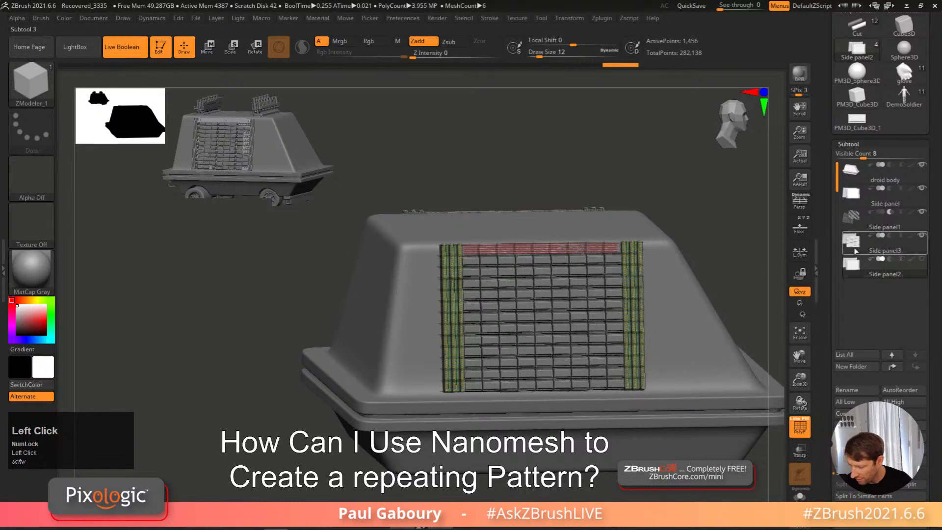
Step: Examine the converted pieces on the panel by toggling polygroup visibility, and restore full visibility of Side panel3
mouse_move(695, 372)
right_mouse_down("alt")
mouse_move(630, 340)
mouse_move(613, 343)
right_mouse_up("alt")
key("shift+f")
left_click(550, 253, "ctrl+shift")
left_click(551, 250, "ctrl+shift")
right_click_drag(631, 296, 662, 314)
mouse_move(548, 262)
right_mouse_down("ctrl")
mouse_move(643, 396)
mouse_move(586, 349)
right_mouse_up("ctrl")
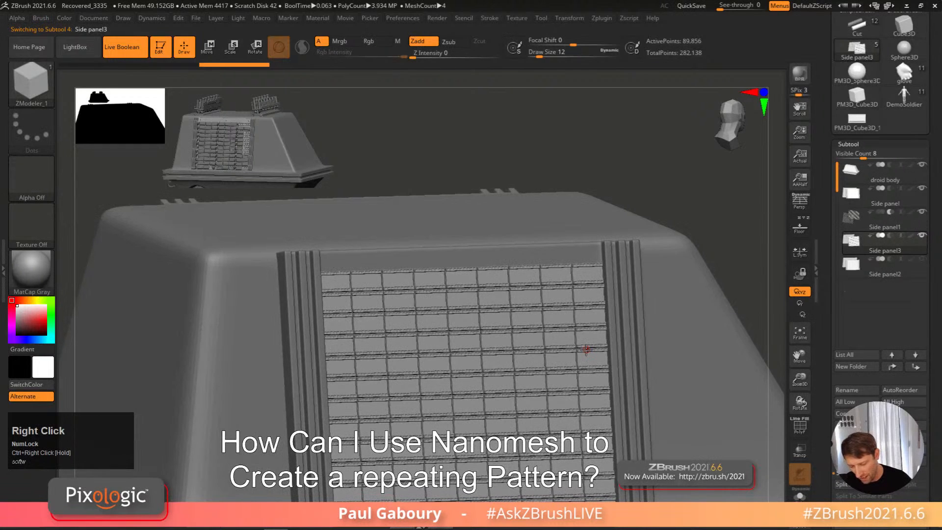
left_click(721, 229, "ctrl+shift")
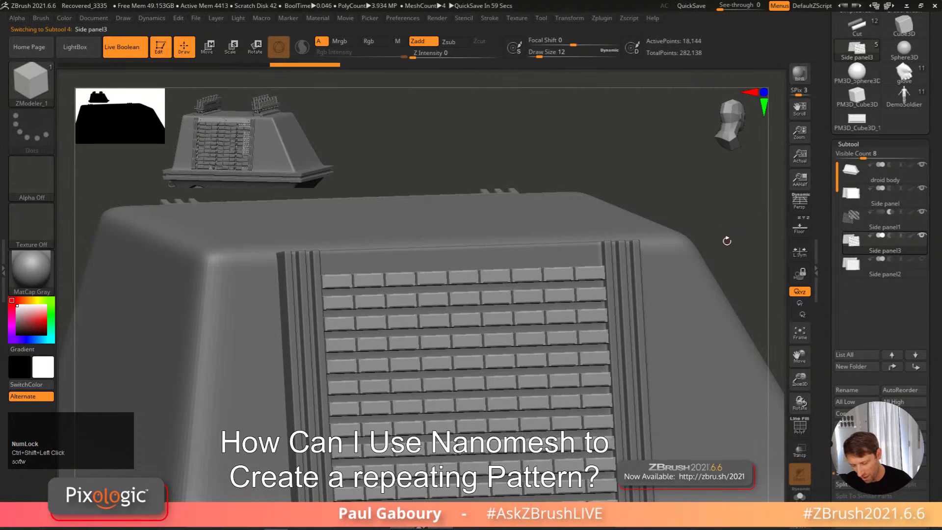
left_click(728, 240, "ctrl+shift")
right_click_drag(727, 240, 713, 178, "alt")
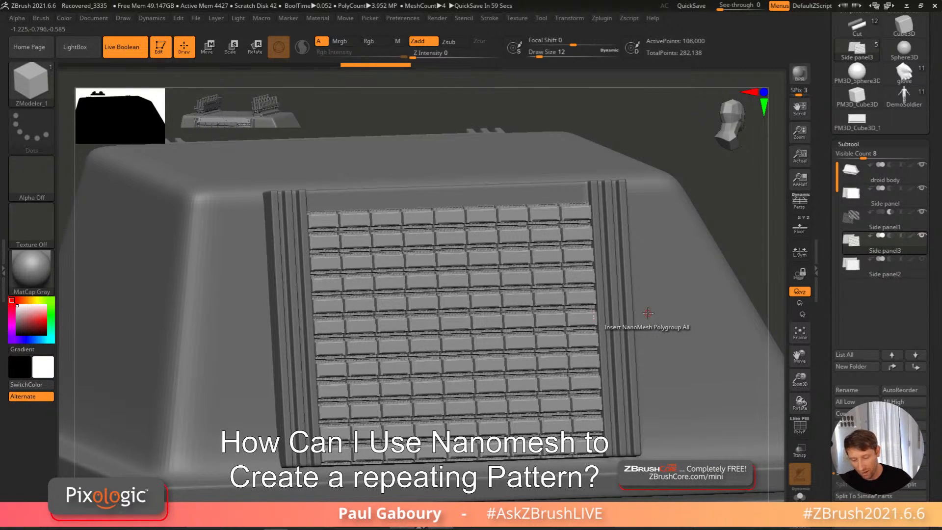
Step: Isolate the polygroup of the small top blocks in Side panel3 and split the hidden pieces into a separate subtool
key("shift")
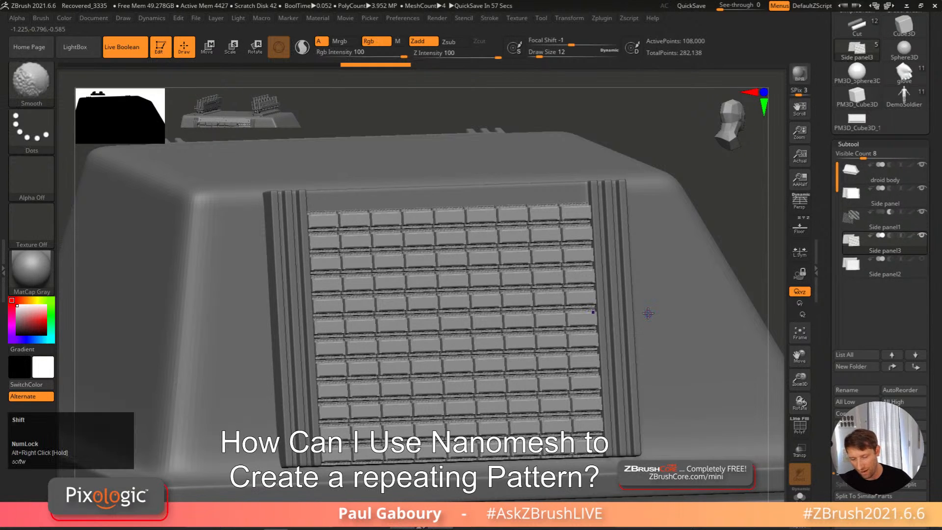
key("shift+f")
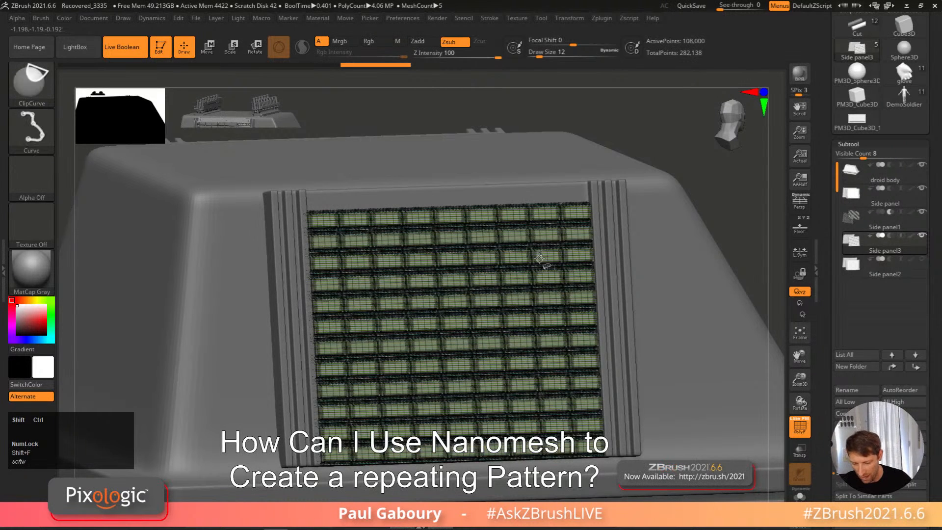
left_click(545, 261, "ctrl+shift")
left_click_drag(932, 336, 933, 280)
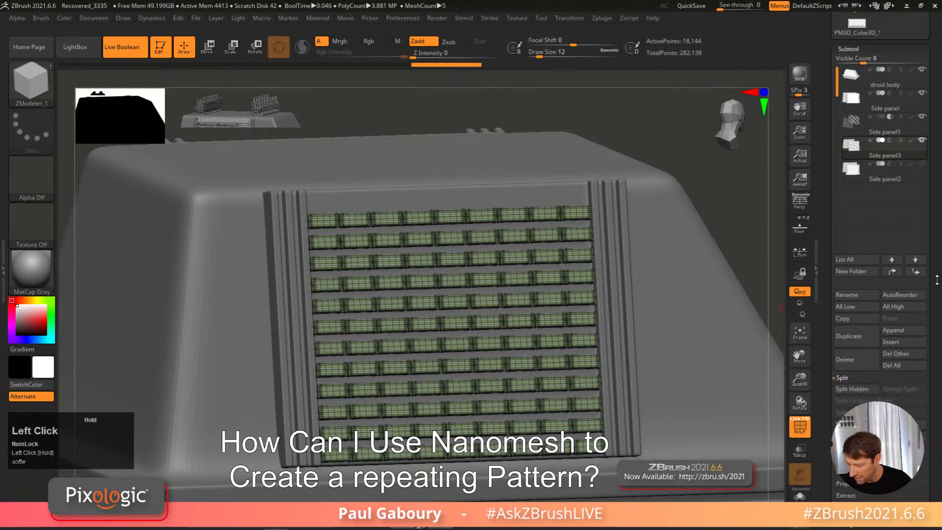
left_click(857, 390)
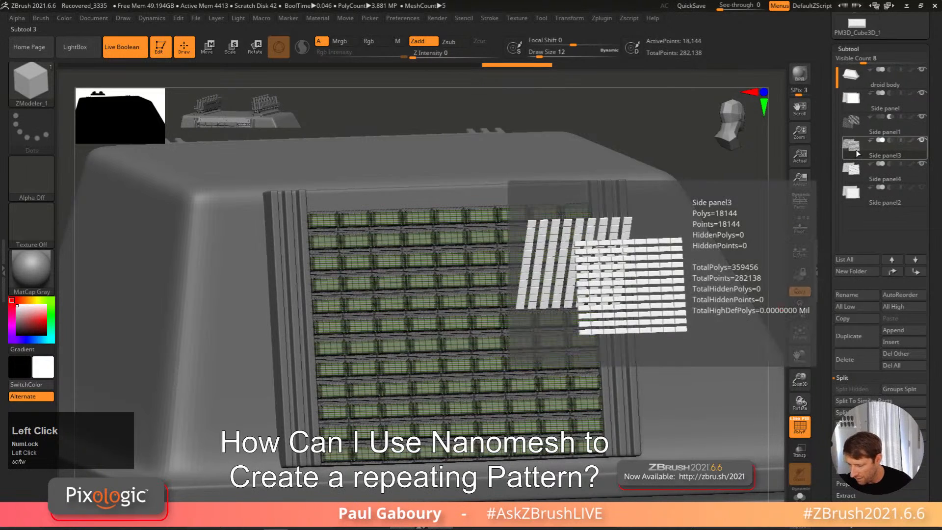
Step: Rename the Side panel3 subtool as Top Chip
left_click(857, 295)
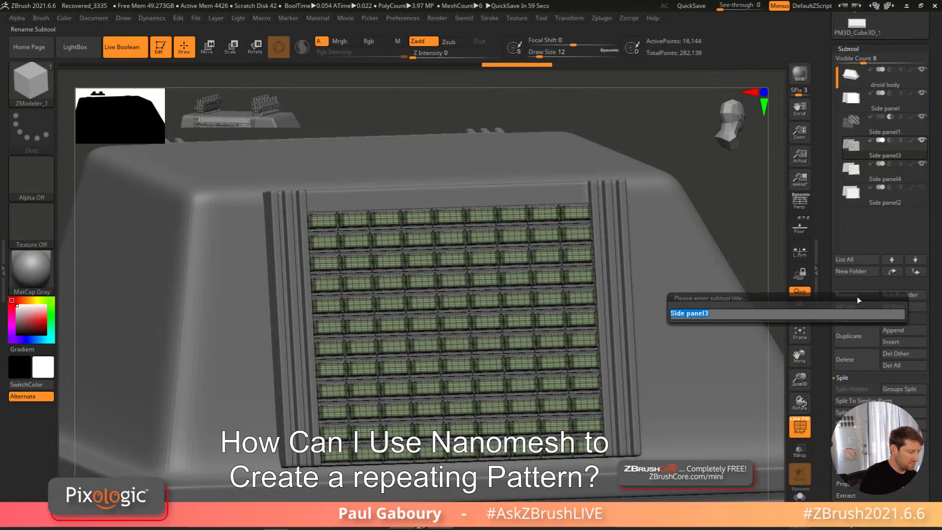
key("Num_Lock")
key("shift")
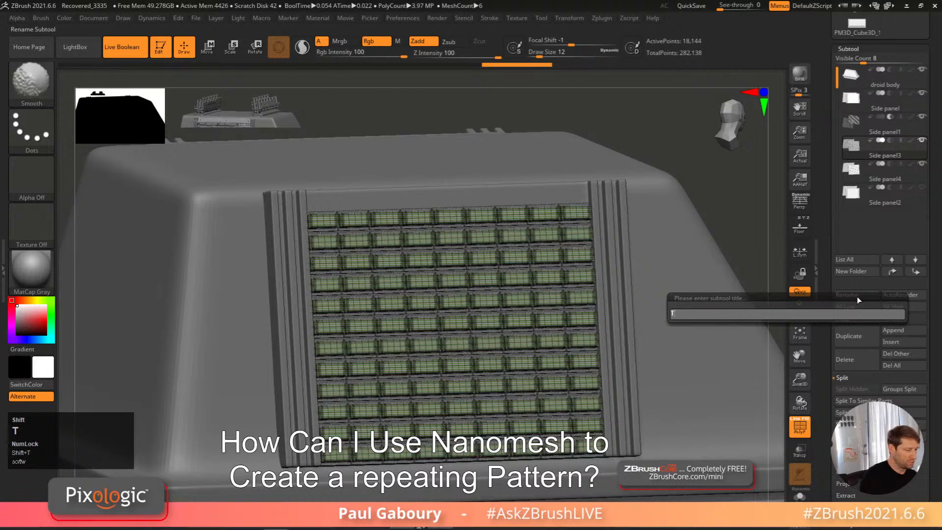
type("Top Chi")
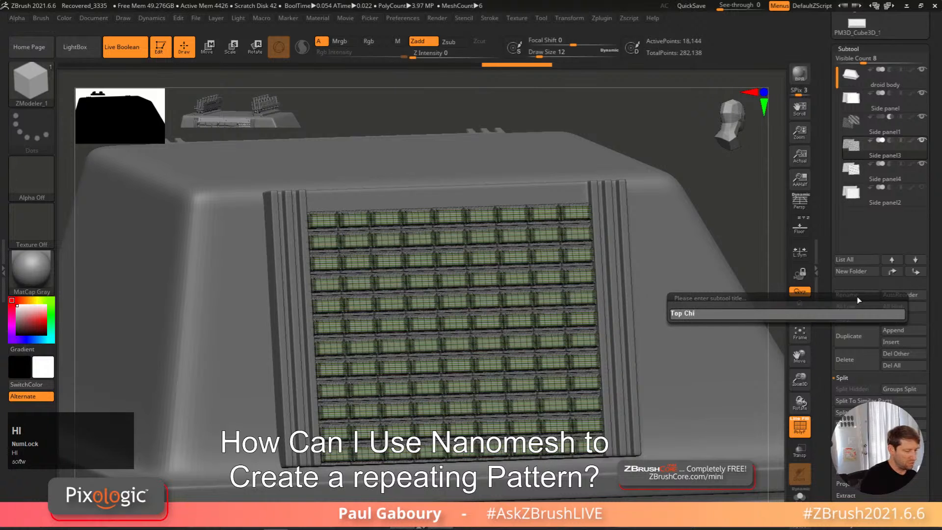
type("p")
key("Return")
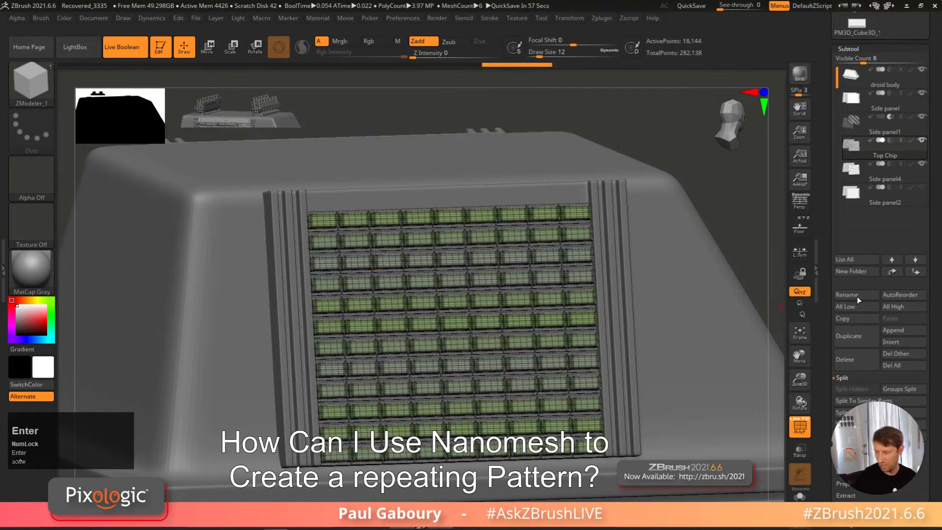
Step: Select the Side panel4 subtool and rename it Main Chip
left_click(856, 173)
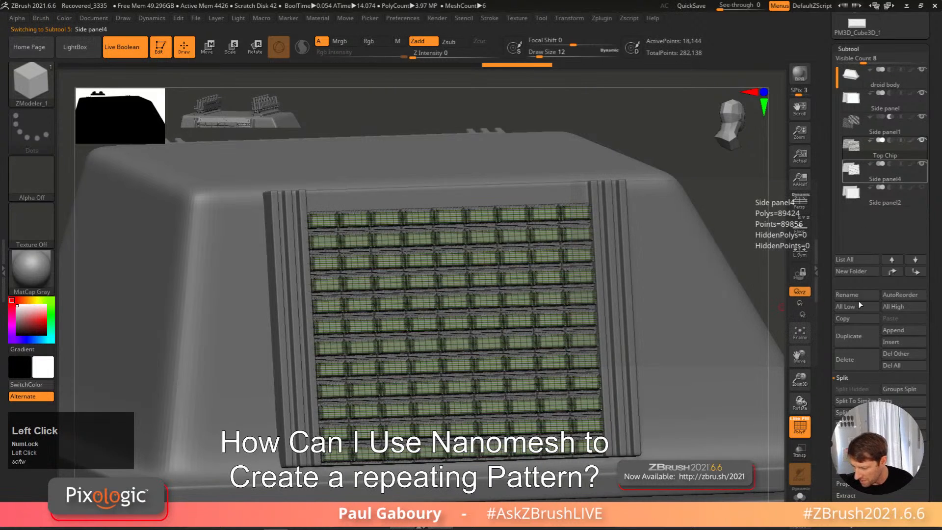
left_click(858, 296)
type("M")
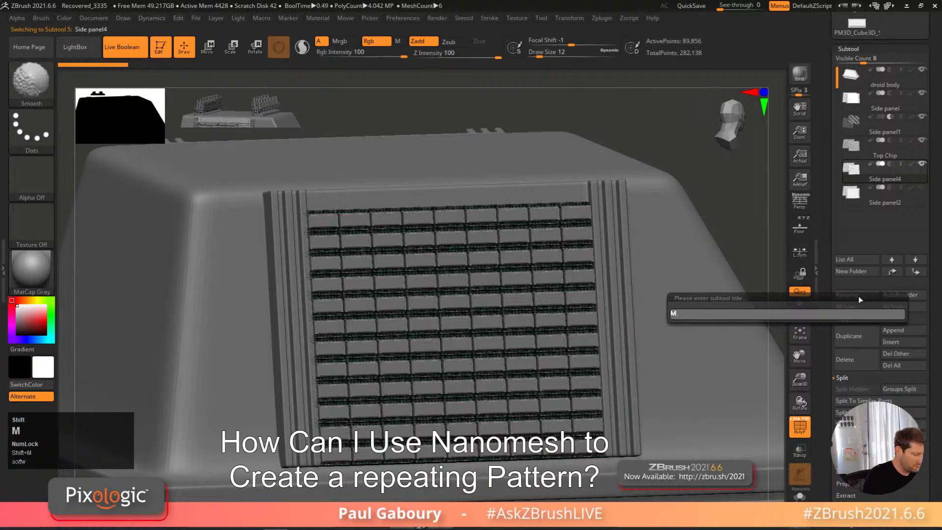
type("ain Chip")
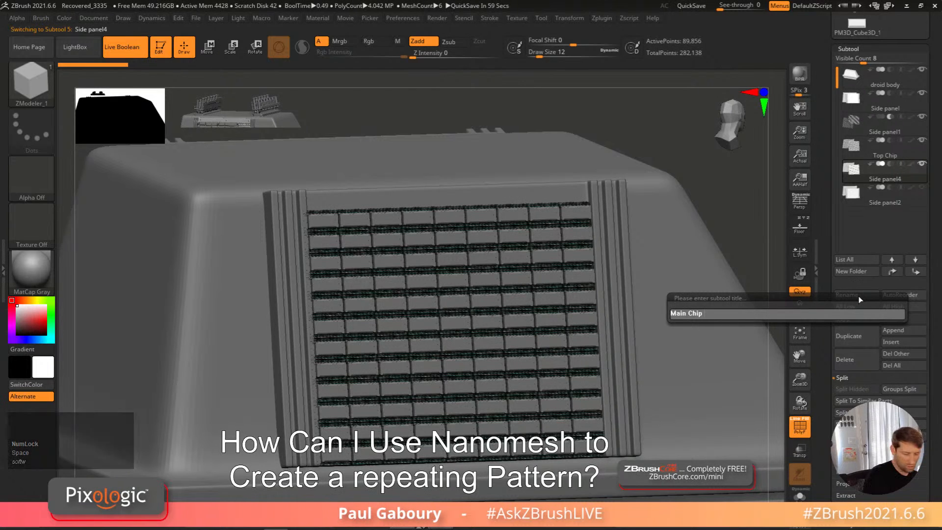
key("Return")
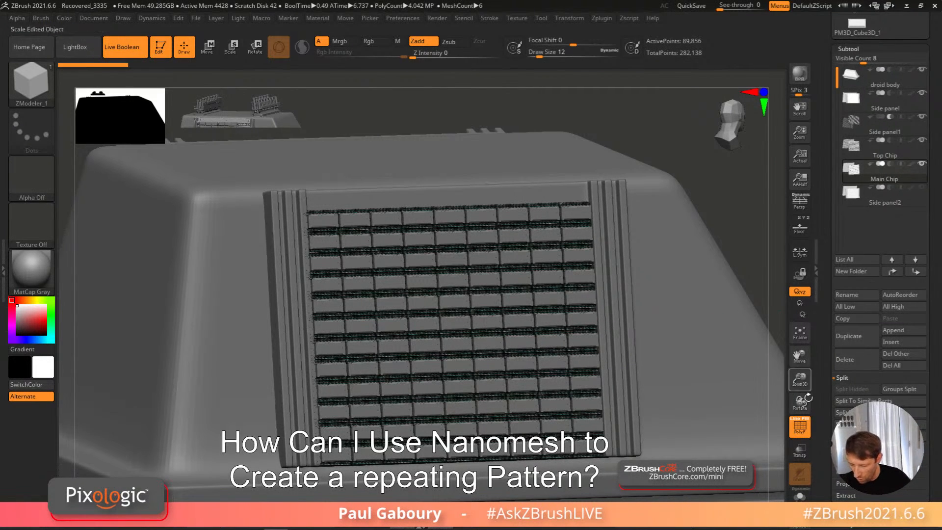
Step: Hide the Top Chip subtool and display the polygroups of the Main Chip pieces
left_click(922, 142)
mouse_move(604, 394)
right_mouse_down("alt")
mouse_move(564, 324)
mouse_move(526, 322)
right_mouse_up("alt")
key("shift+f")
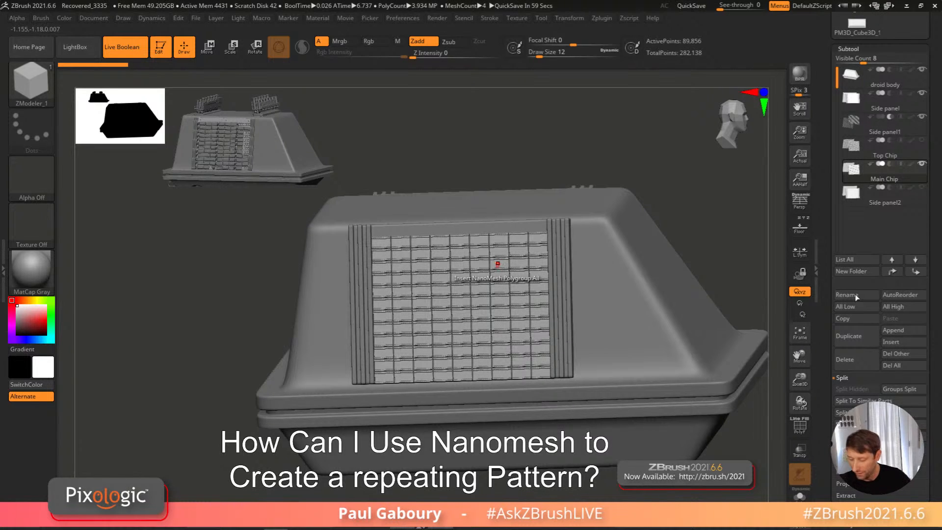
left_click(497, 264)
key("shift+f")
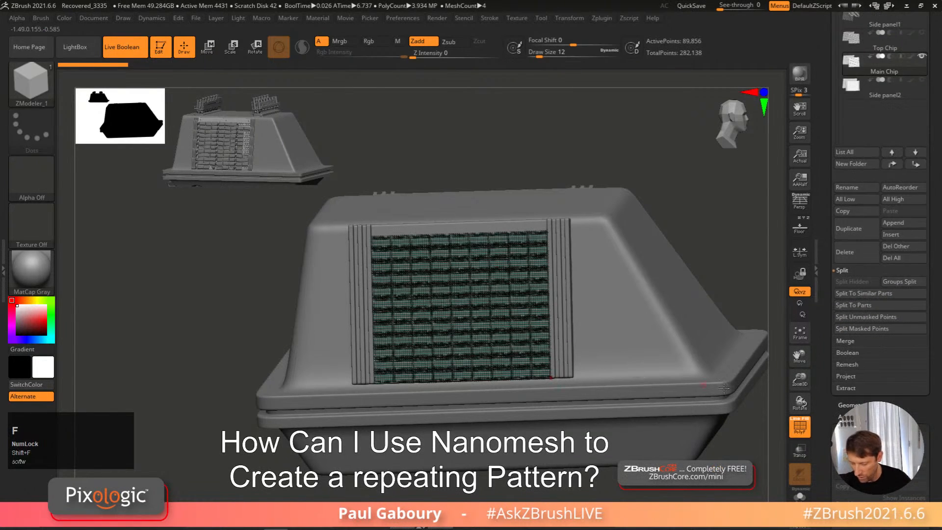
Step: Give each Main Chip piece its own polygroup with Auto Groups
left_click_drag(937, 435, 894, 348)
left_click_drag(913, 399, 911, 264)
right_click_drag(534, 277, 622, 416, "ctrl")
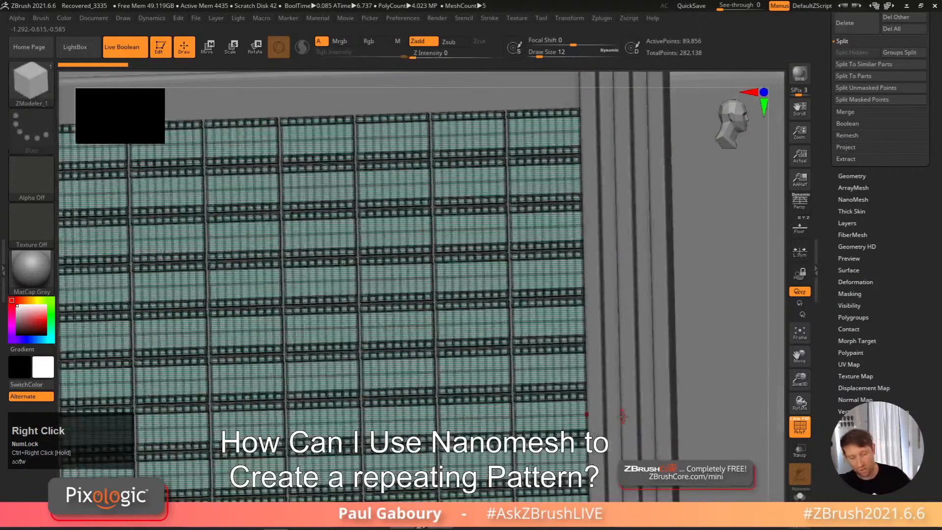
left_click(853, 317)
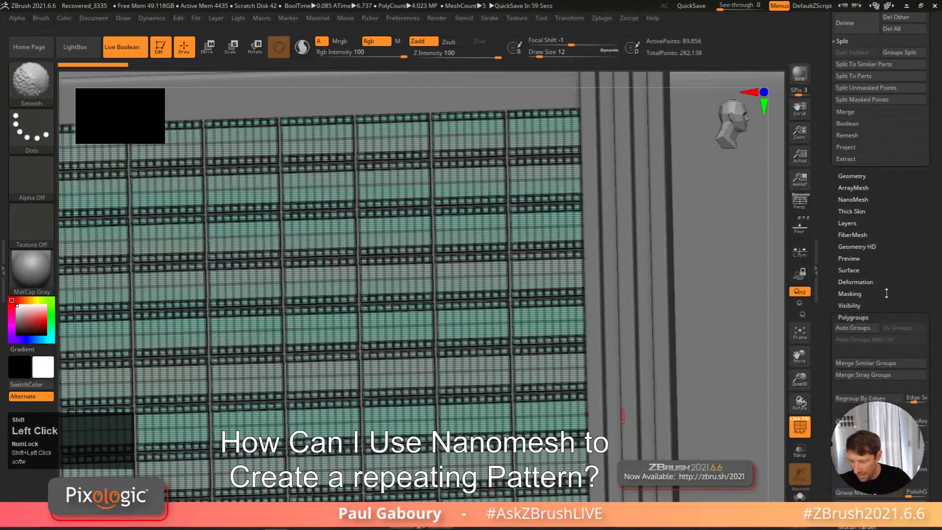
left_click_drag(894, 295, 894, 227)
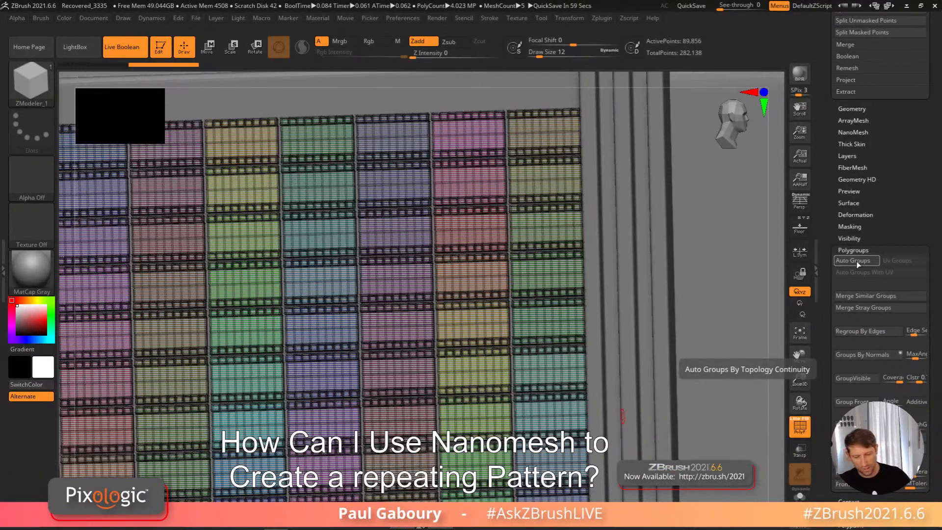
Step: Hide a single Main Chip piece in the last column to inspect the surface beneath it, and restore all pieces
left_click(545, 228, "ctrl+shift")
left_click(545, 229, "ctrl+shift")
right_click_drag(578, 299, 543, 326, "ctrl")
key("shift+f")
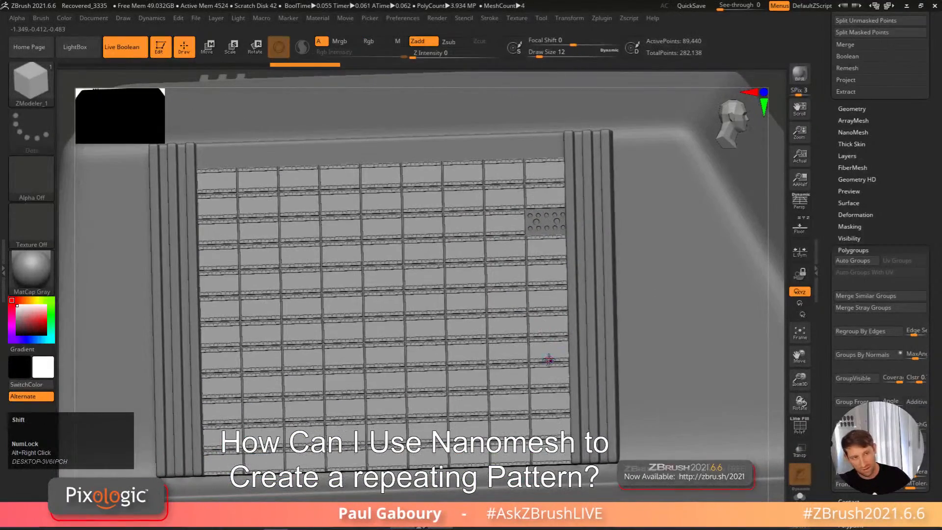
key("shift+f")
right_click_drag(648, 201, 674, 157, "ctrl")
left_click(674, 156, "ctrl+shift")
Step: Apply dynamic subdivision to the Main Chip pieces and view them smoothed without the polyframe
right_click_drag(324, 129, 318, 165, "alt")
right_click_drag(317, 165, 591, 338, "ctrl")
key("d")
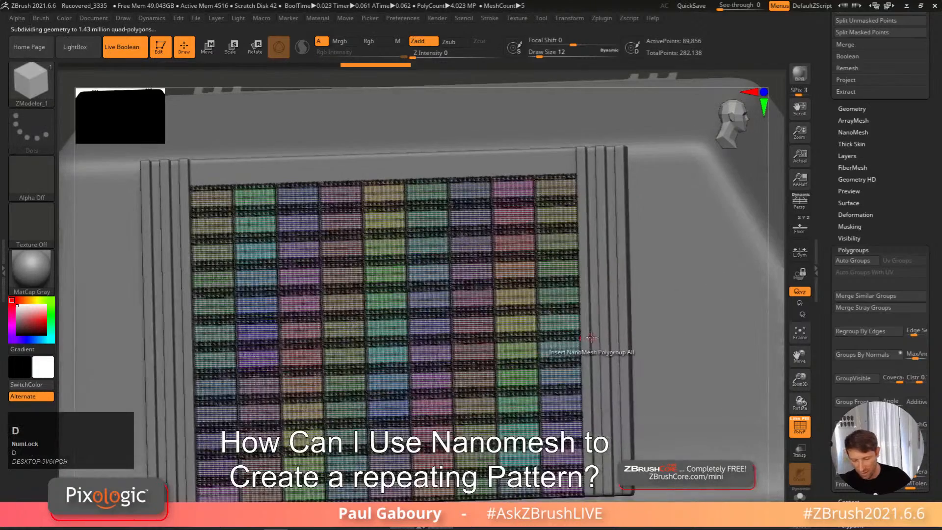
key("d")
key("shift+f")
right_click_drag(555, 246, 584, 306, "ctrl")
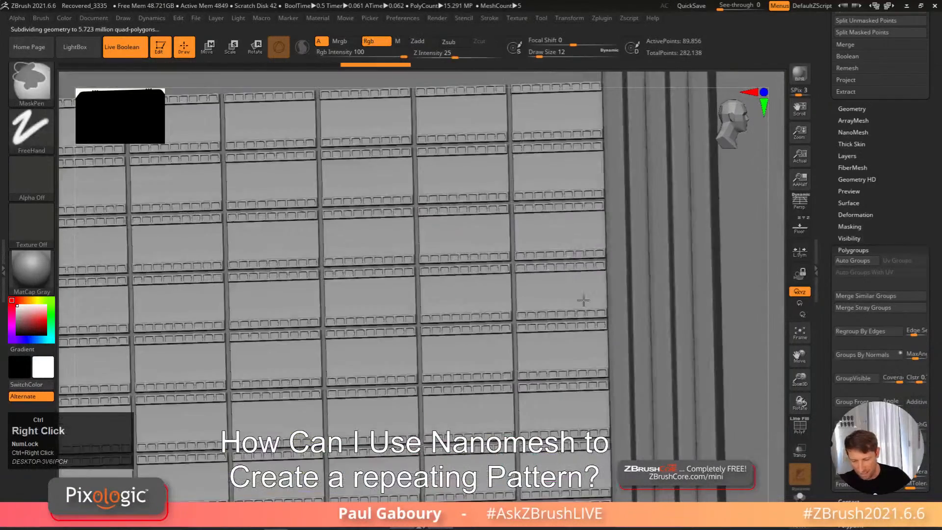
Step: Set the ZModeler polygon action to Delete with Island as its target
key("b")
key("z")
key("m")
key("space")
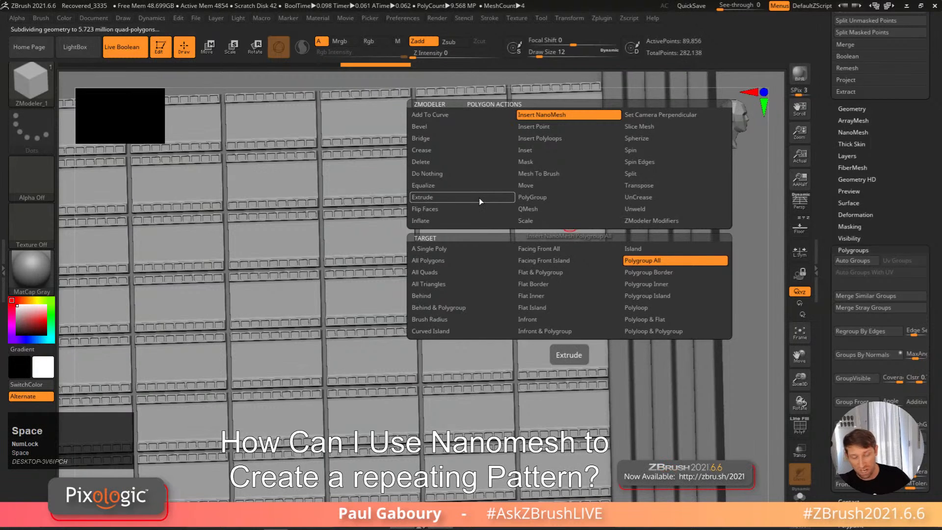
left_click(470, 161)
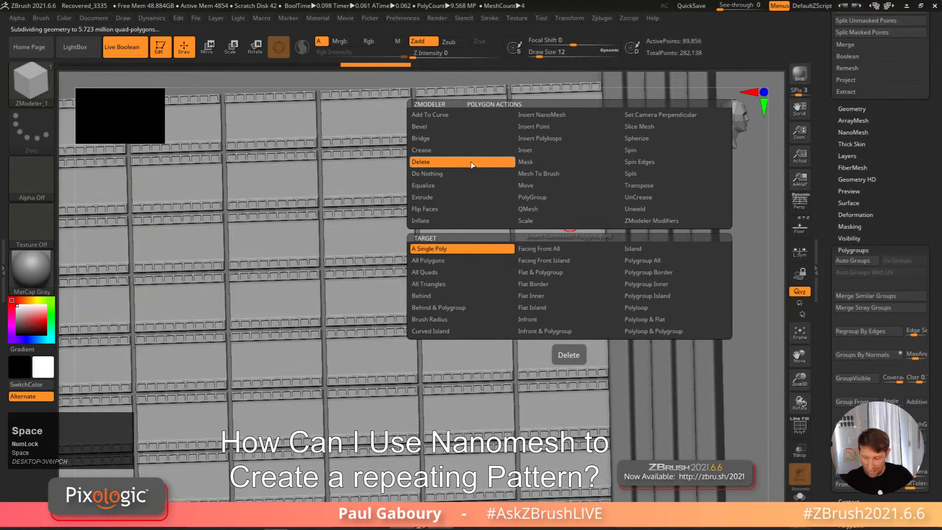
left_click(641, 250)
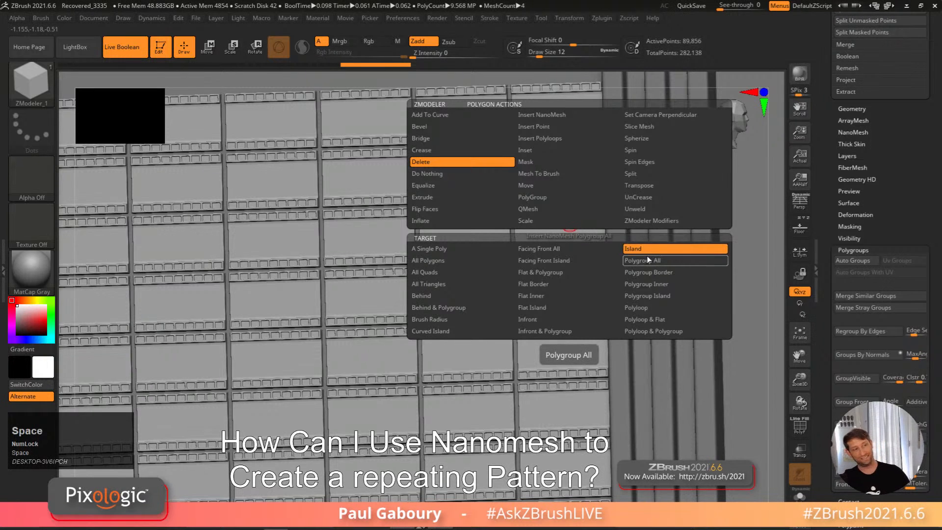
key("space")
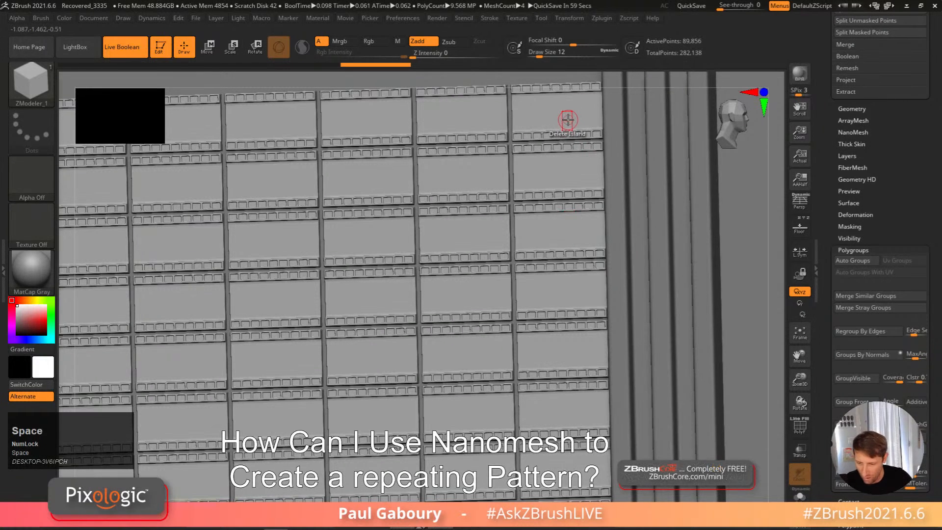
Step: Delete the upper five Main Chip pieces in the last column and several scattered pieces elsewhere on the panel
left_click(568, 120)
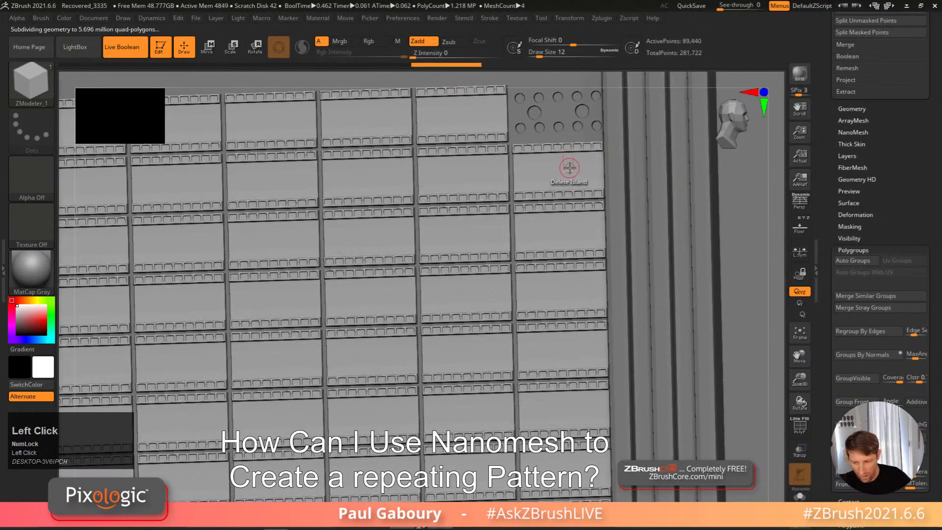
left_click(569, 174)
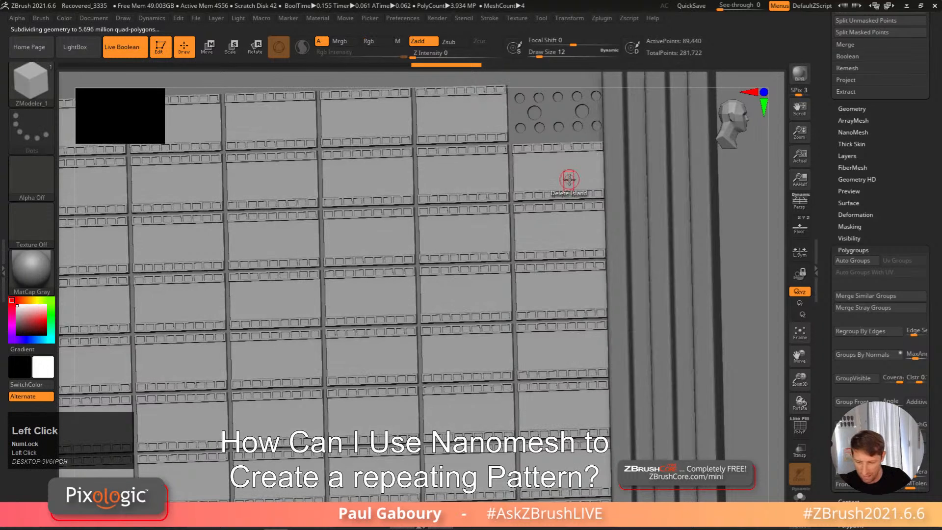
left_click(569, 236)
left_click(571, 300)
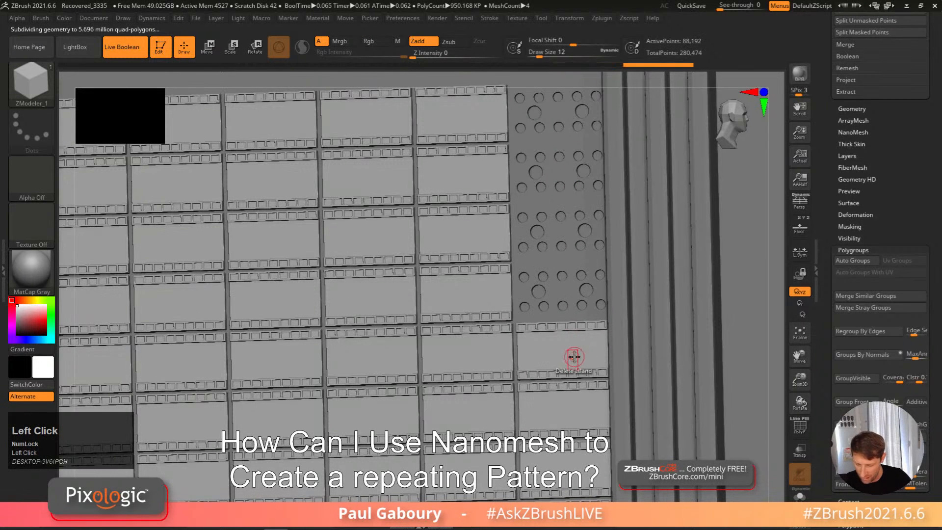
left_click(573, 358)
right_click_drag(572, 358, 578, 315, "ctrl")
left_click(570, 364)
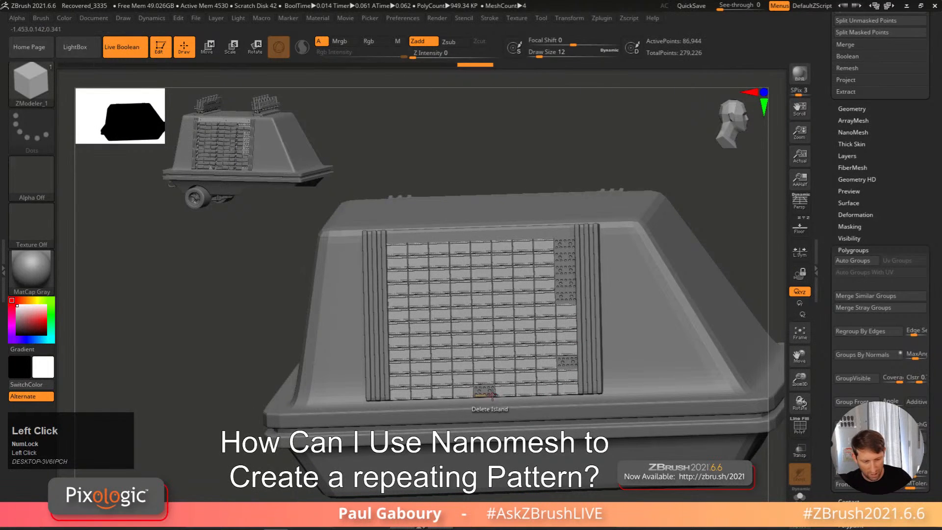
left_click(445, 314)
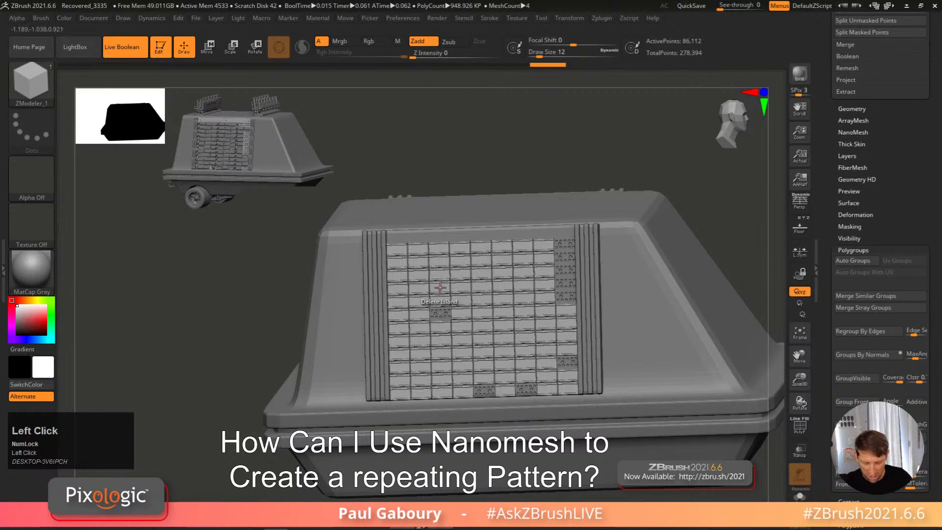
Step: Delete the upper Main Chip pieces in the second column and more scattered pieces across the rest of the panel
left_click(503, 275)
left_click(481, 250)
left_click(418, 248)
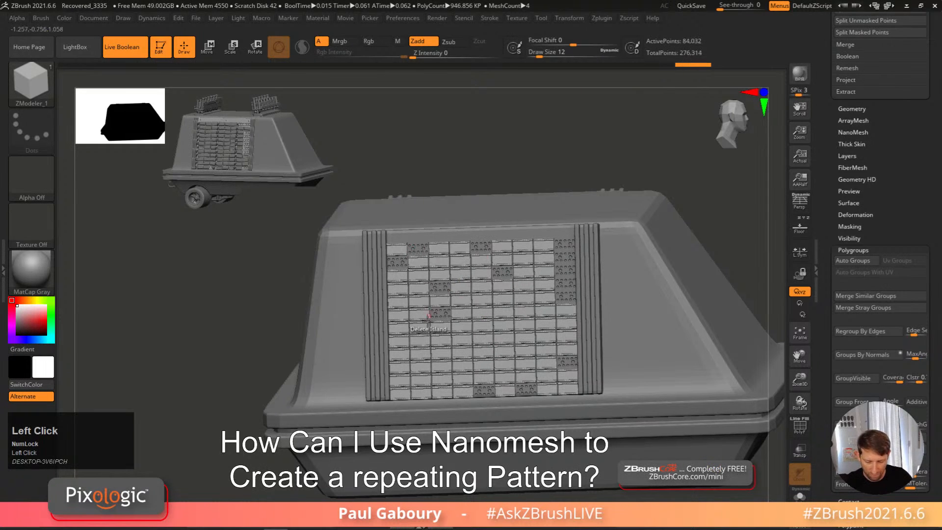
left_click(418, 262)
left_click(418, 275)
left_click(419, 290)
left_click(419, 302)
left_click(420, 340)
left_click(399, 393)
left_click(399, 368)
left_click(526, 314)
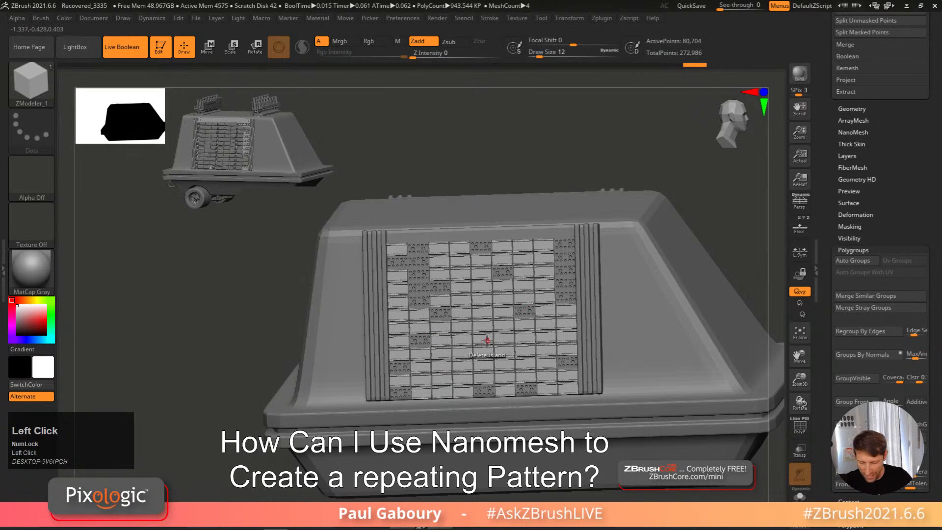
Step: Turn the Top Chip subtool's visibility back on and make it the active subtool
right_click_drag(638, 373, 552, 336)
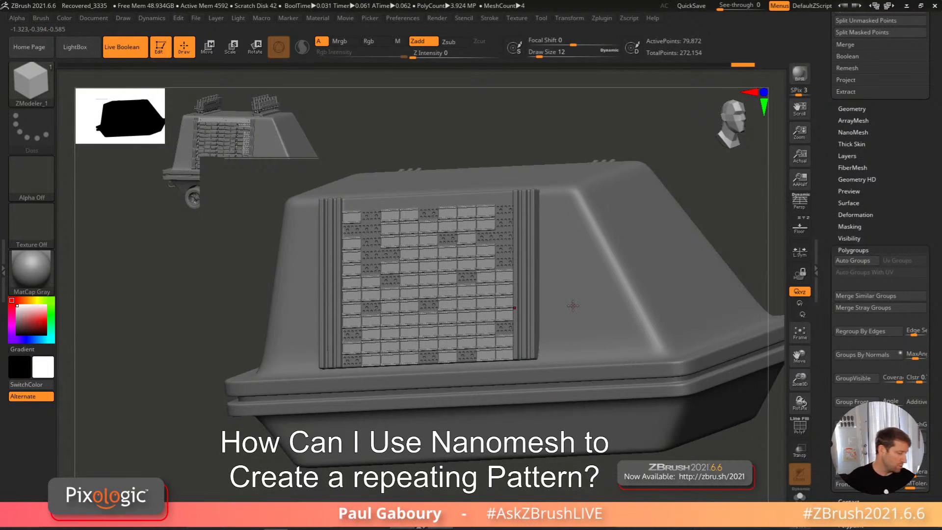
left_click(573, 306, "alt")
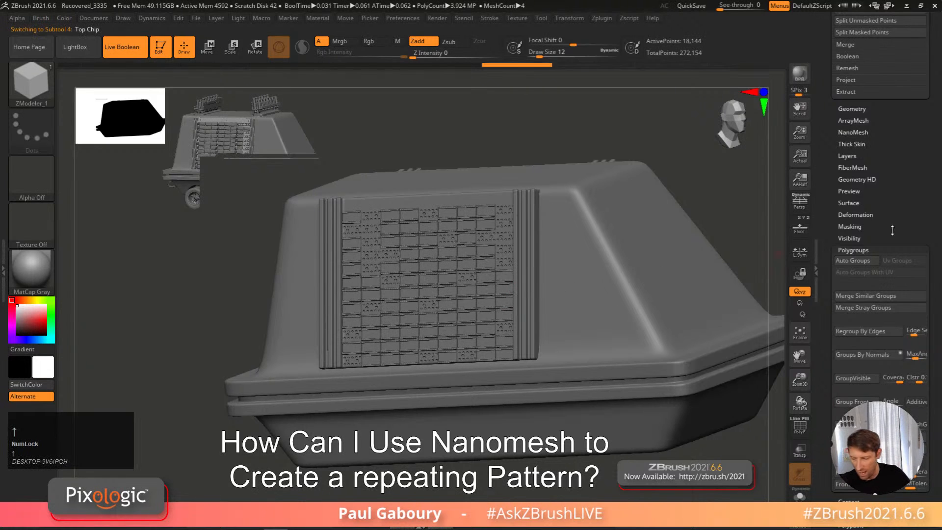
key("alt+Down")
key("alt+Down")
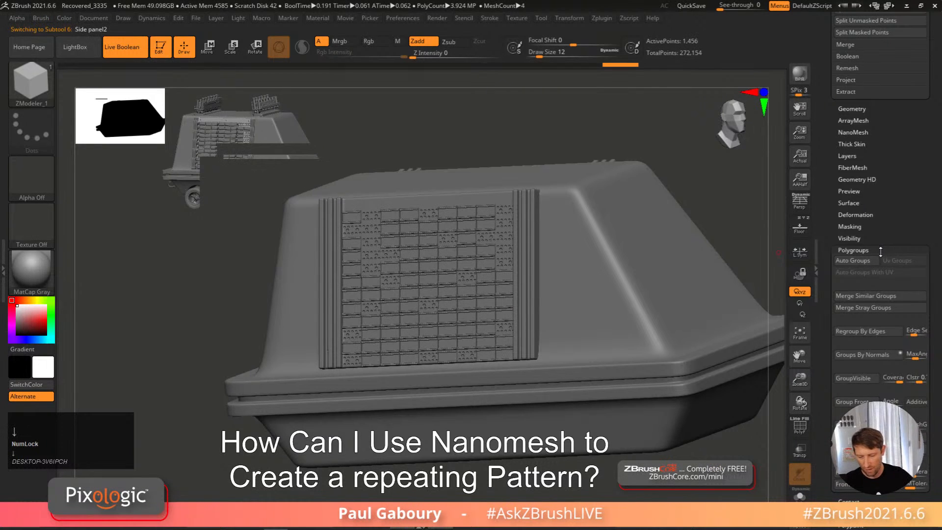
left_click_drag(924, 199, 935, 323)
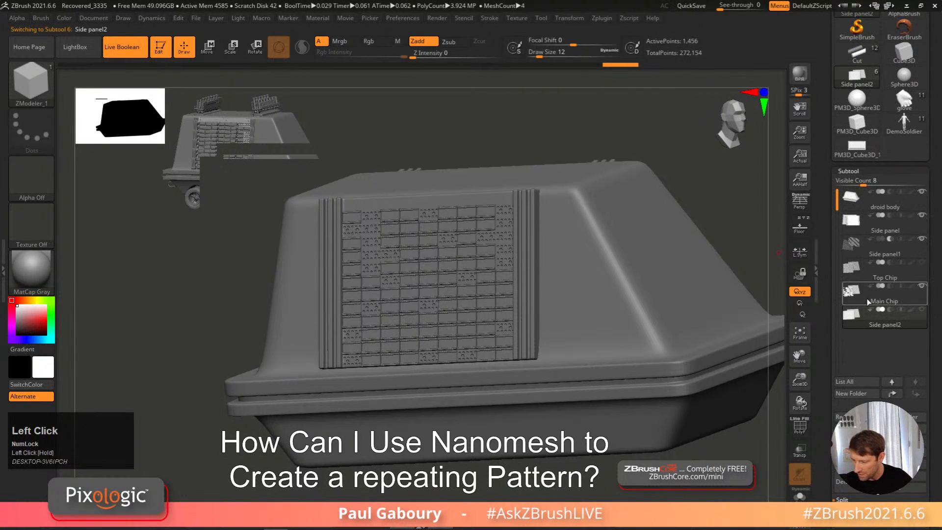
left_click(922, 265)
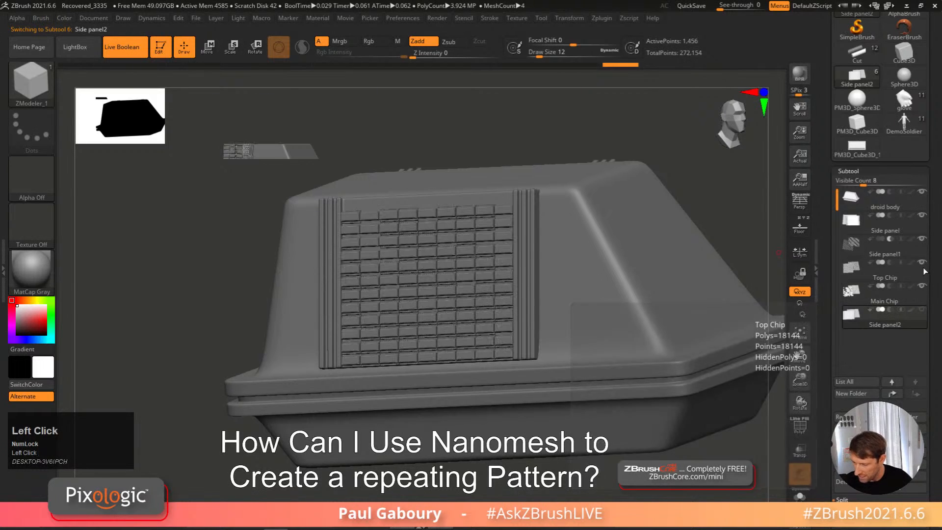
left_click(848, 272)
right_click_drag(461, 233, 545, 286)
Step: Delete the upper five Top Chip pieces in both the last column and the second column
left_click(502, 260)
left_click(501, 248)
left_click(503, 234)
left_click(504, 221)
left_click(505, 209)
left_click(408, 258)
left_click(411, 245)
left_click(408, 233)
left_click(409, 219)
left_click(408, 208)
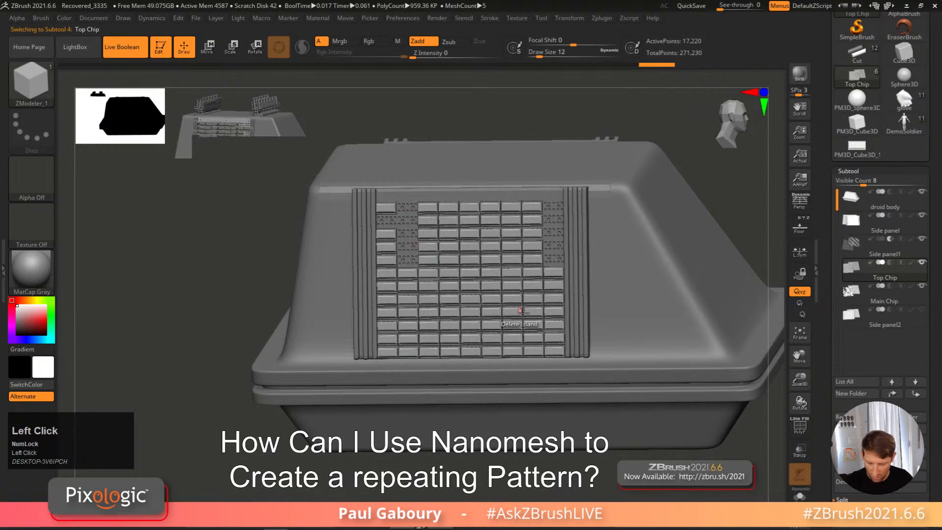
Step: Delete six scattered Top Chip pieces in the upper, middle and lower rows of the panel
left_click(470, 299)
left_click(408, 298)
left_click(387, 325)
left_click(471, 350)
left_click(512, 271)
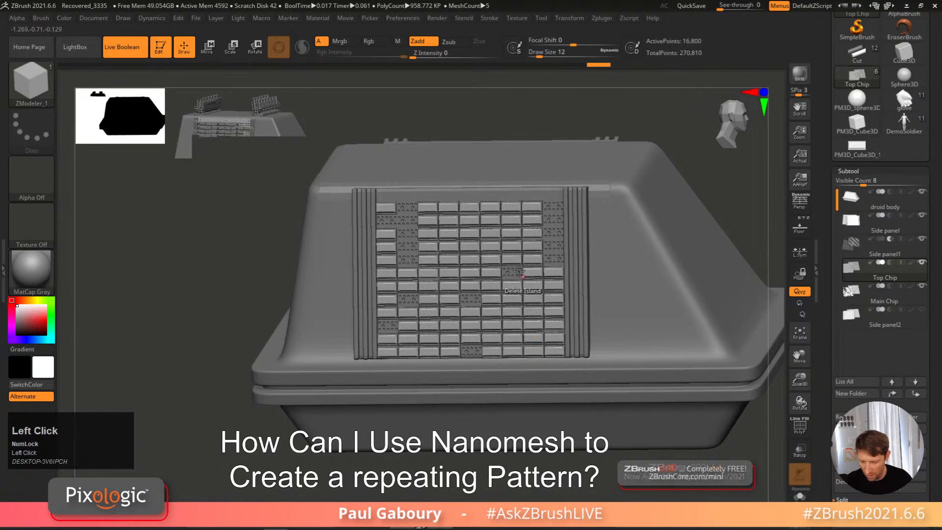
left_click(490, 231)
mouse_move(569, 338)
right_mouse_down()
mouse_move(567, 307)
mouse_move(565, 333)
right_mouse_up()
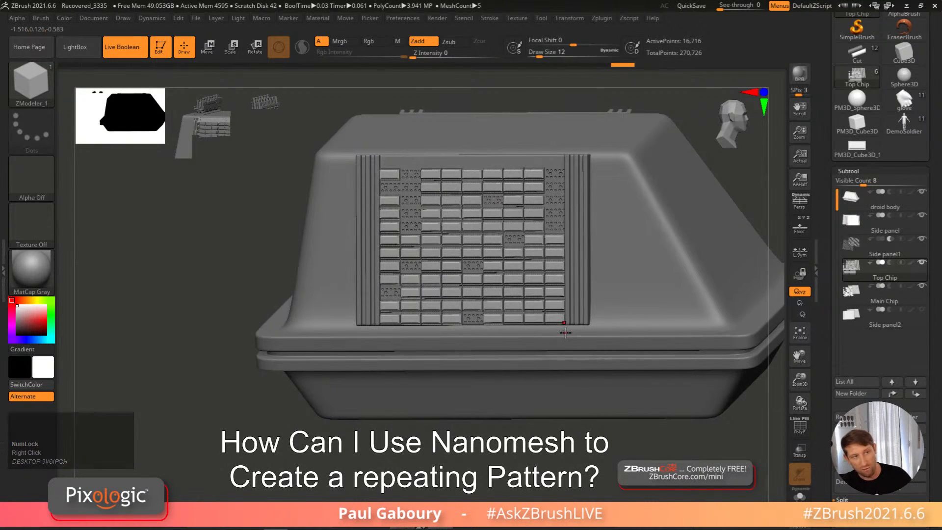
right_click_drag(565, 332, 592, 321, "alt")
Step: Delete Top Chip pieces in vertical runs: two in the eighth column, four in the fourth and three in the first
left_click(528, 310)
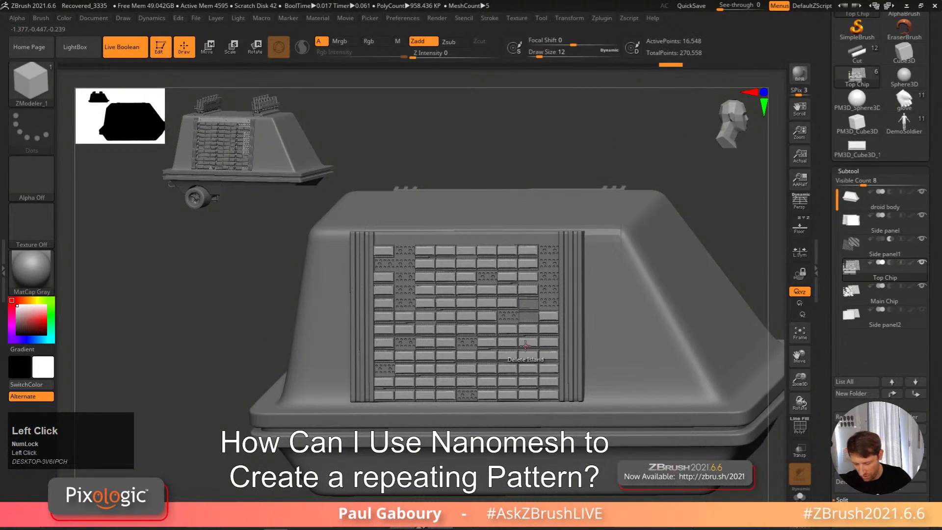
left_click(451, 319)
left_click(452, 331)
left_click(451, 343)
left_click(450, 355)
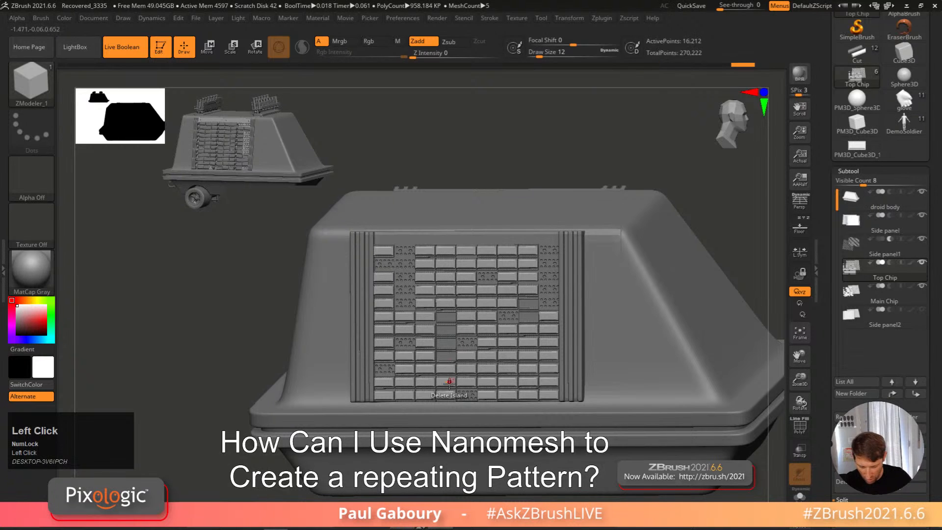
left_click(384, 356)
left_click(383, 343)
left_click(385, 330)
Step: Delete several more isolated Top Chip pieces around the panel to break up the remaining rows
left_click(445, 264)
left_click(487, 250)
left_click(528, 276)
left_click(548, 382)
left_click(548, 356)
left_click(510, 370)
left_click(433, 396)
left_click(466, 302)
right_click_drag(543, 391, 532, 239)
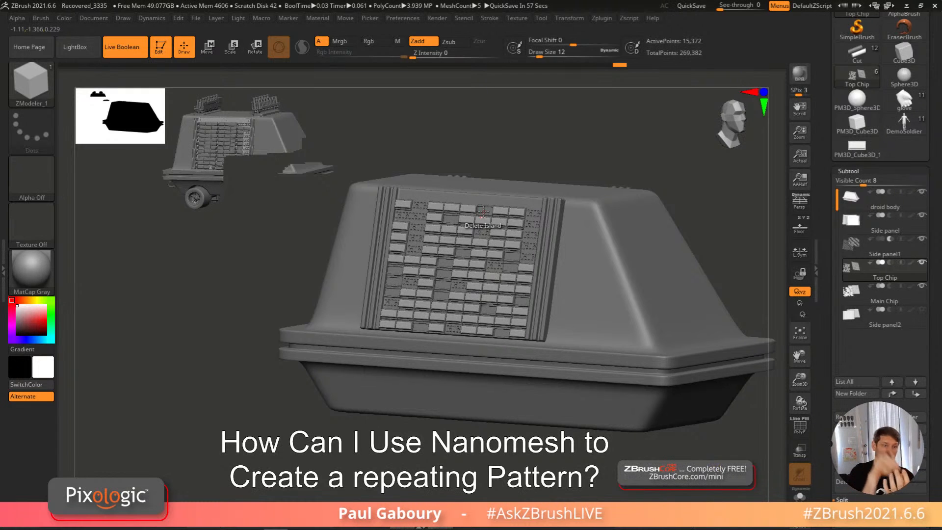
mouse_move(577, 423)
right_mouse_down("alt")
mouse_move(594, 406)
mouse_move(519, 444)
mouse_move(570, 399)
mouse_move(559, 338)
mouse_move(545, 410)
mouse_move(595, 393)
mouse_move(585, 435)
right_mouse_up("alt")
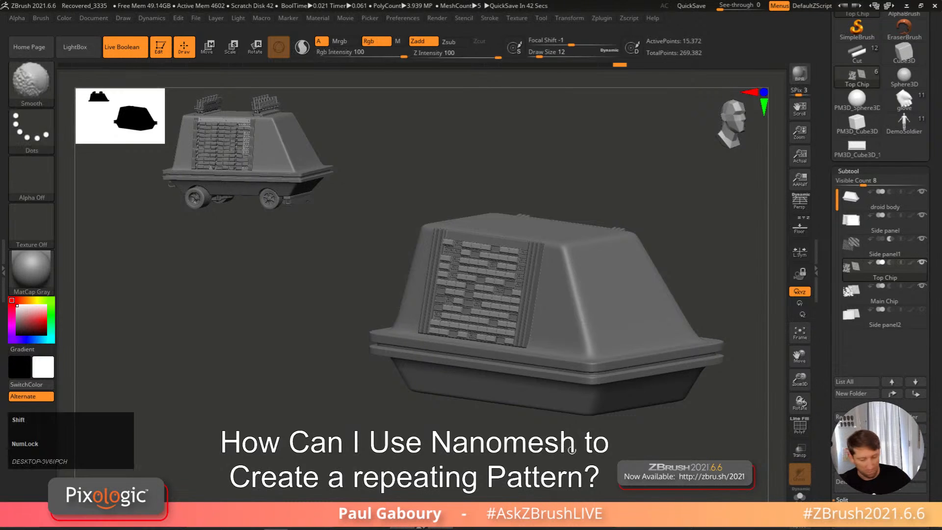
Step: Isolate the Top Chip pieces with their polyframe shown, and set the ZModeler polygon action to Delete with Island as target
key("shift+f")
left_click(801, 476)
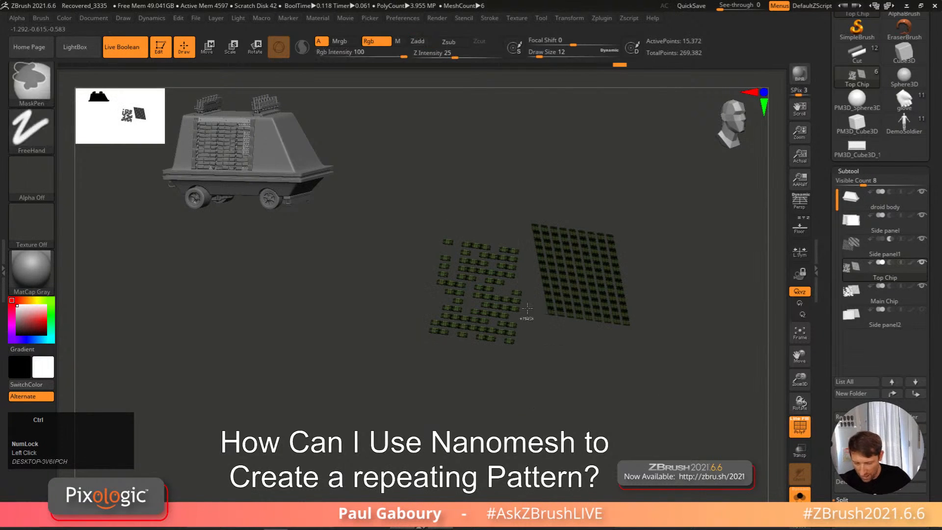
mouse_move(513, 309)
right_mouse_down("ctrl")
mouse_move(515, 288)
mouse_move(546, 293)
right_mouse_up("ctrl")
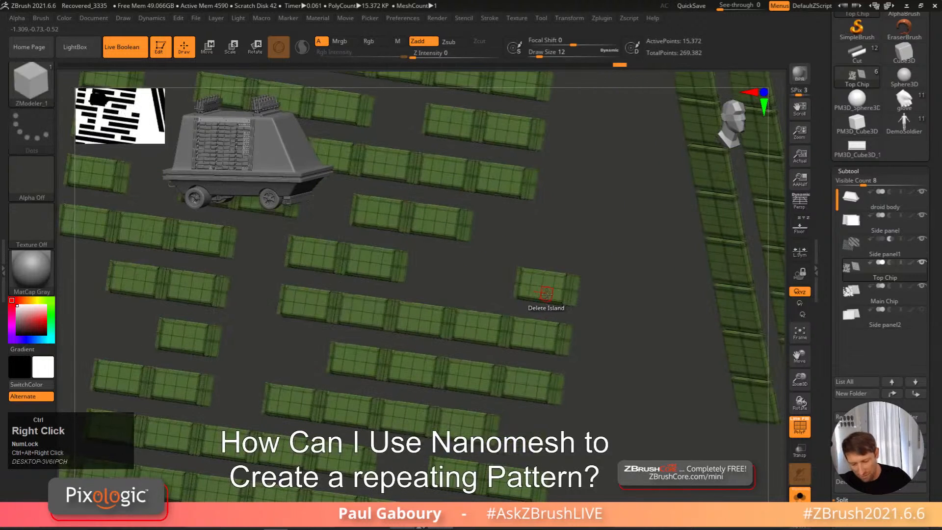
key("space")
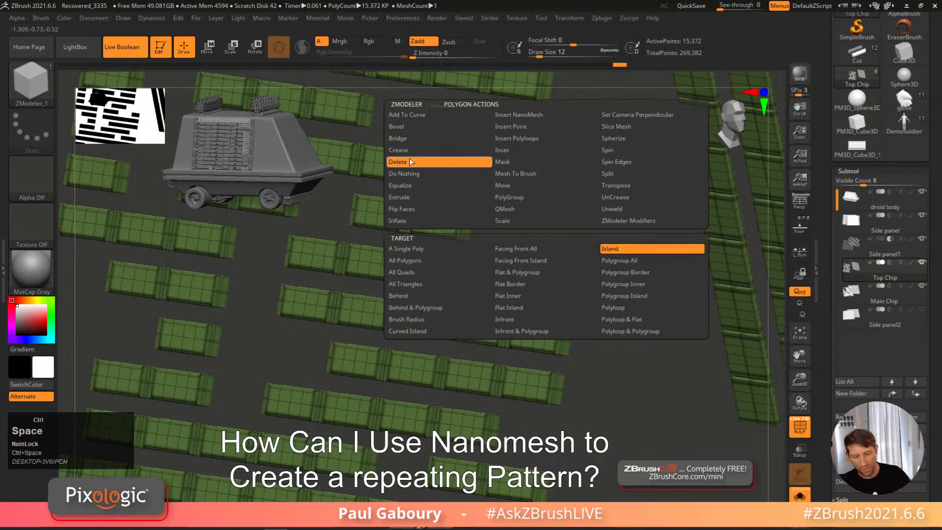
left_click(622, 251)
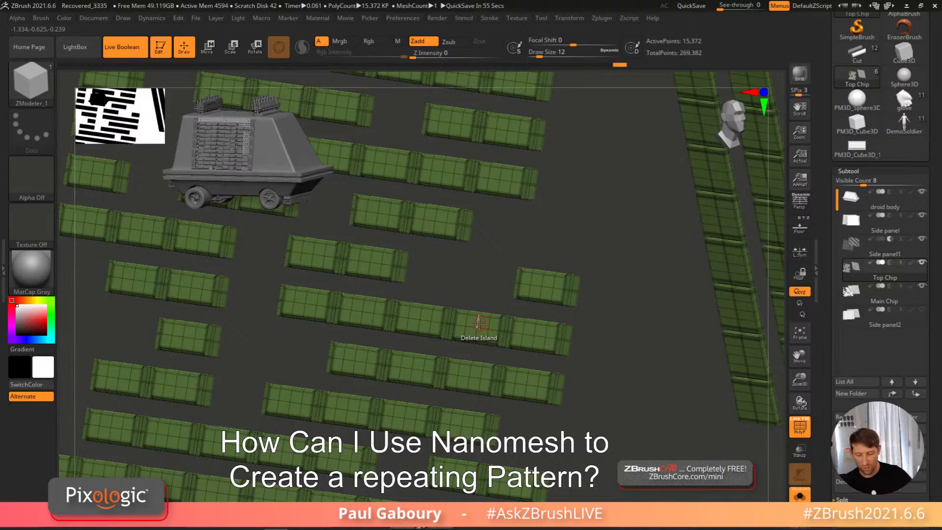
Step: Delete the Top Chip piece at the end of a middle row as a trial, and undo the deletion
left_click(539, 333)
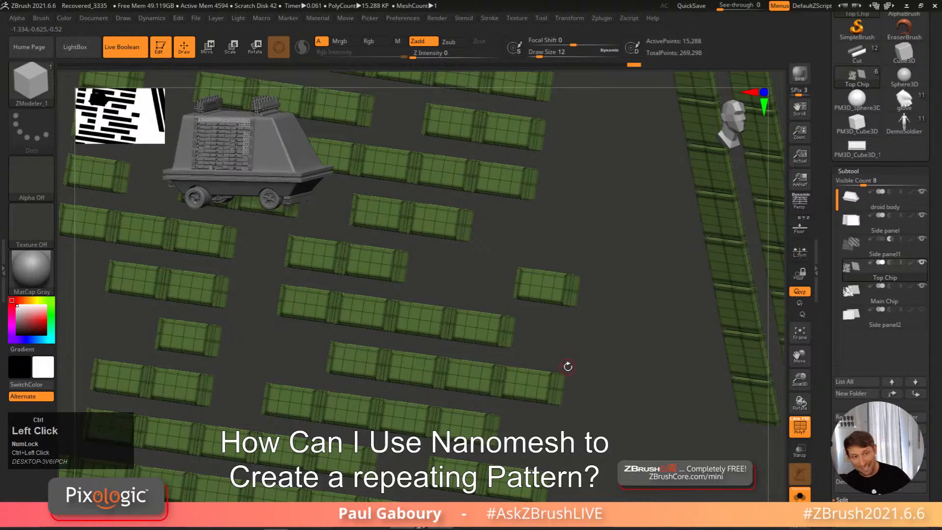
right_click_drag(568, 366, 528, 308)
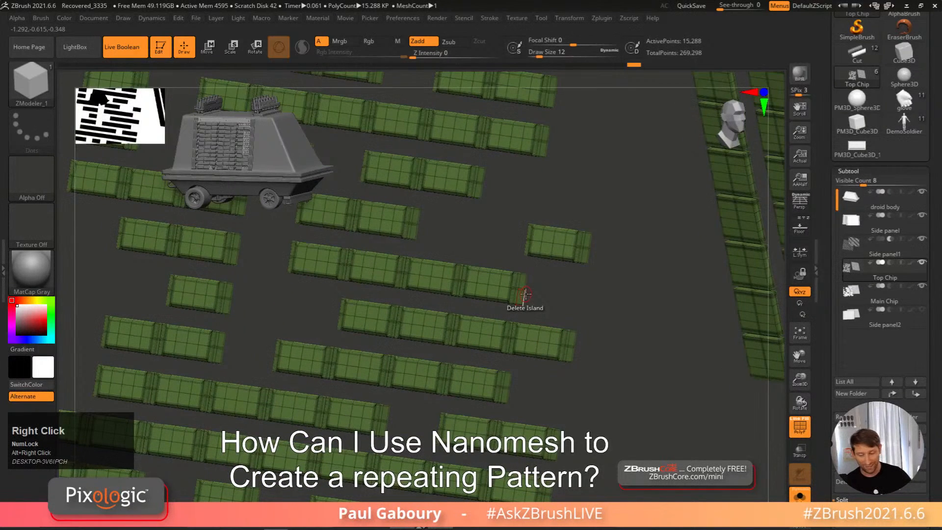
key("ctrl+z")
Step: Give every Top Chip piece its own polygroup with Auto Groups
right_click_drag(618, 265, 564, 330, "ctrl")
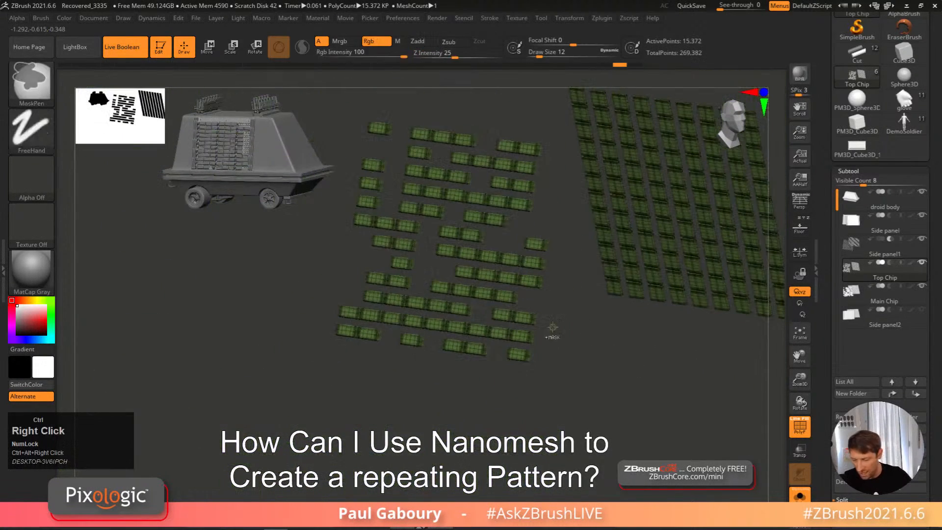
left_click(851, 171, "ctrl")
left_click(852, 334)
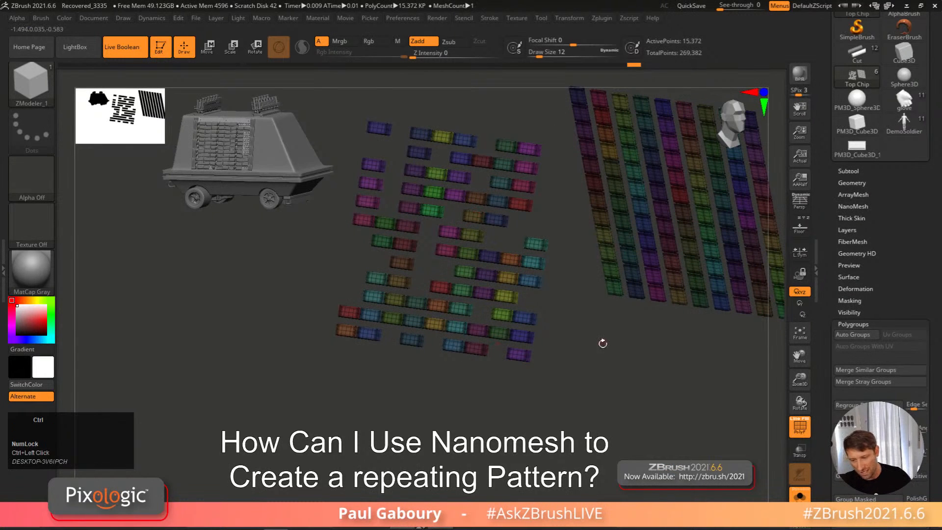
Step: Hide several individual Top Chip pieces by polygroup and locate the Del Hidden command in the Modify Topology settings
left_click(534, 247, "ctrl+shift")
left_click(536, 248, "ctrl+shift")
left_click(488, 187, "ctrl+shift")
left_click(434, 182, "ctrl+shift")
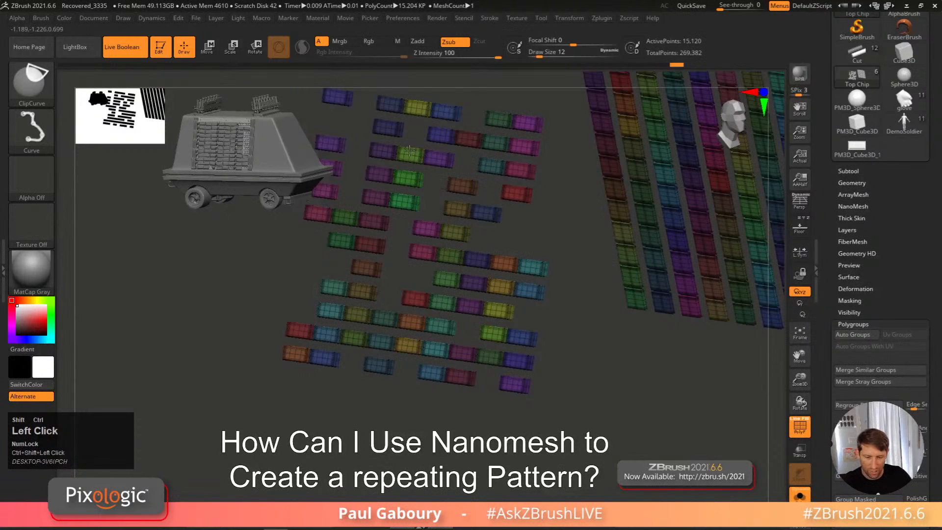
left_click(410, 155, "ctrl+shift")
left_click(388, 129, "ctrl+shift")
left_click(852, 182)
left_click(859, 301)
left_click(851, 347)
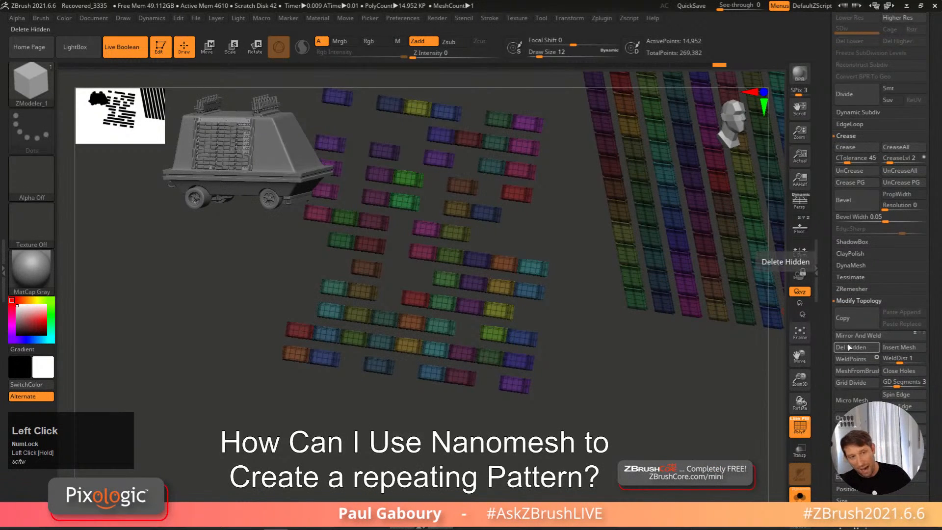
Step: Bring back all hidden Top Chip pieces and merge them into a single polygroup
left_click(619, 390, "ctrl+shift")
right_click_drag(616, 395, 593, 378, "ctrl")
key("ctrl+w")
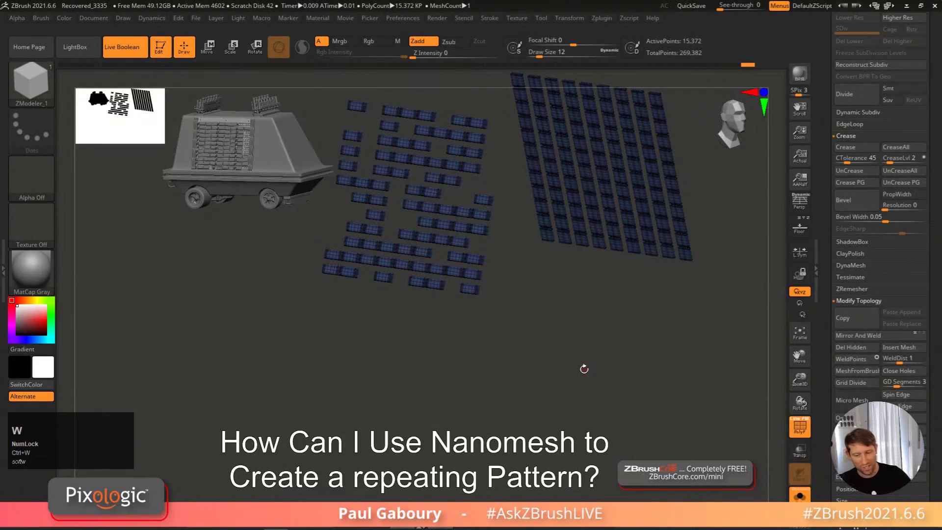
Step: Delete one more Top Chip piece at the end of an upper row using Delete with the Island target
right_click_drag(574, 320, 516, 293)
right_click_drag(489, 254, 517, 311)
right_click_drag(451, 277, 515, 301, "alt")
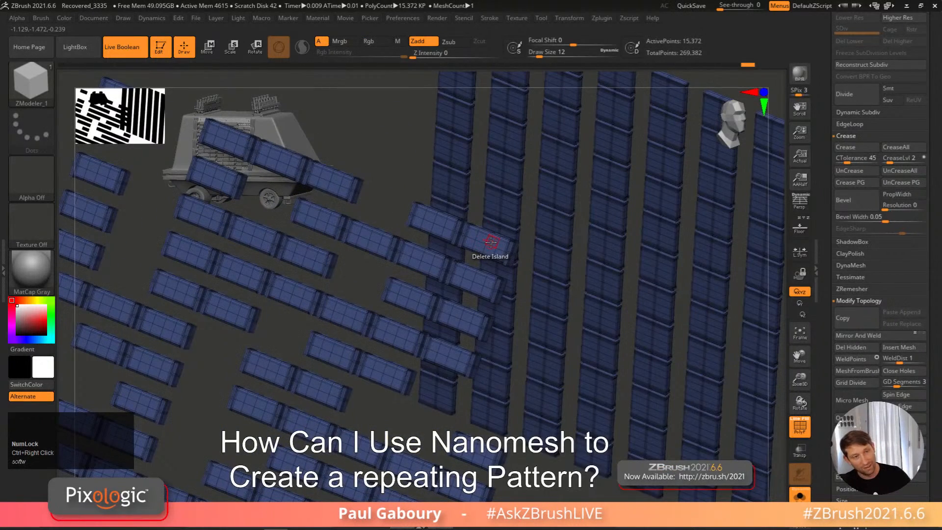
key("space")
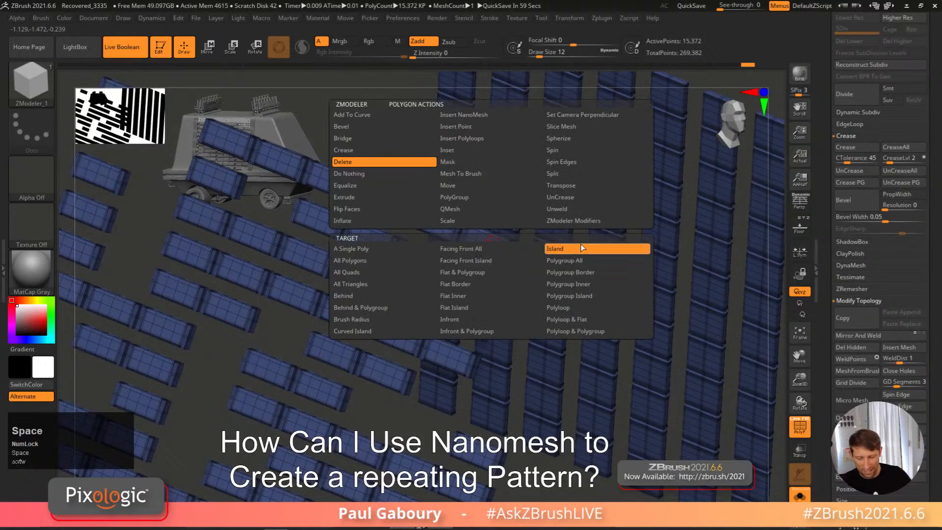
left_click(490, 245)
Step: Show the other subtools again, turn off the polyframe and inspect the varied panel on the droid body
mouse_move(510, 307)
right_mouse_down("ctrl")
mouse_move(555, 393)
mouse_move(510, 325)
right_mouse_up("ctrl")
left_click(799, 495)
right_click_drag(627, 392, 595, 328)
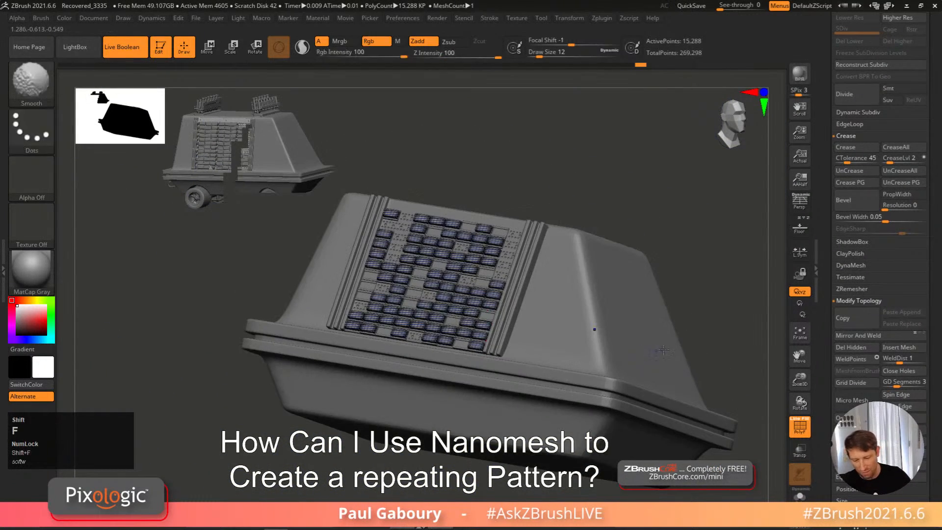
key("shift+f")
right_click_drag(706, 246, 687, 335, "ctrl")
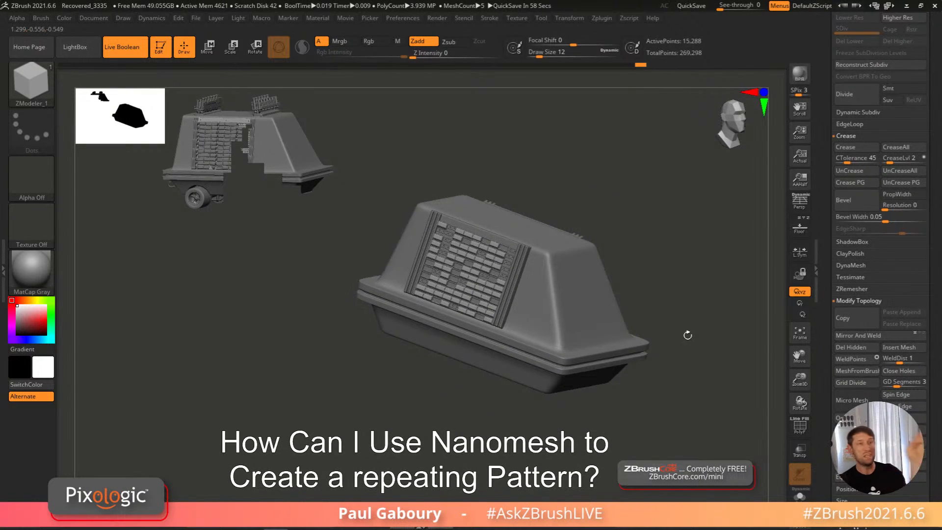
right_click_drag(687, 335, 549, 422)
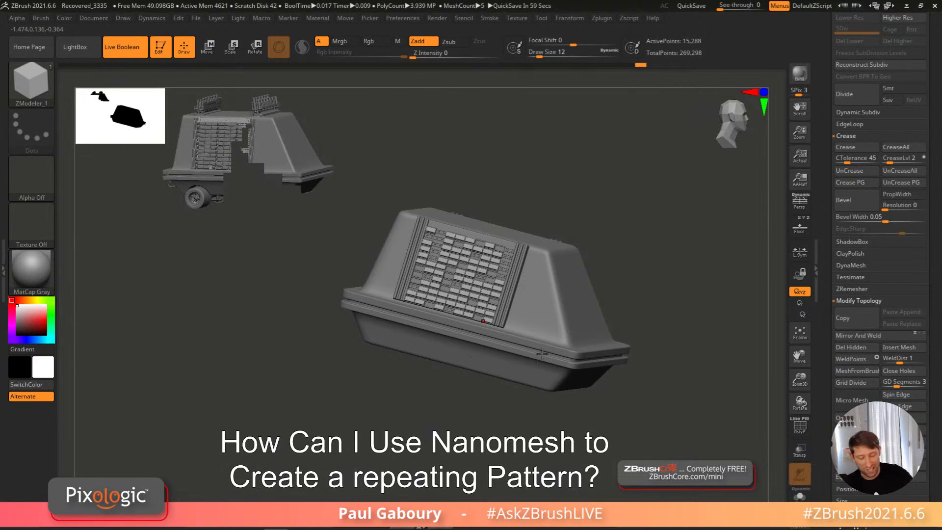
right_click_drag(574, 392, 555, 411)
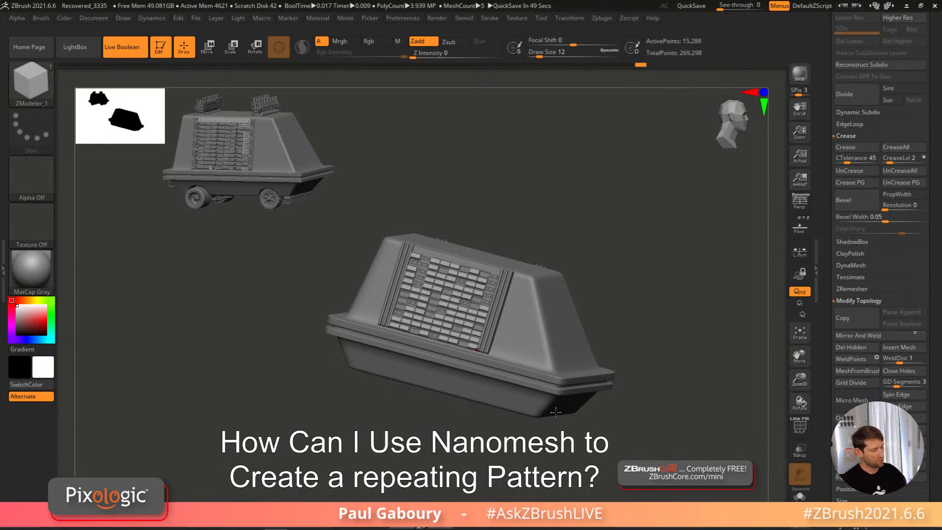
Step: Clear the stored droid snapshot from the canvas and switch to the complete droid tool, Chips
key("ctrl+n")
left_click_drag(827, 235, 832, 342)
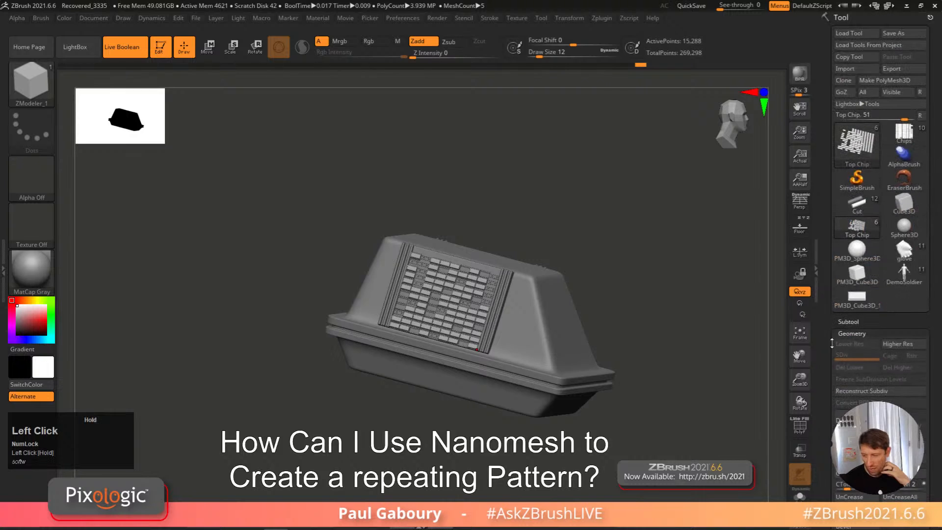
left_click(906, 136)
right_click_drag(676, 355, 564, 420)
right_click_drag(599, 352, 729, 318, "alt")
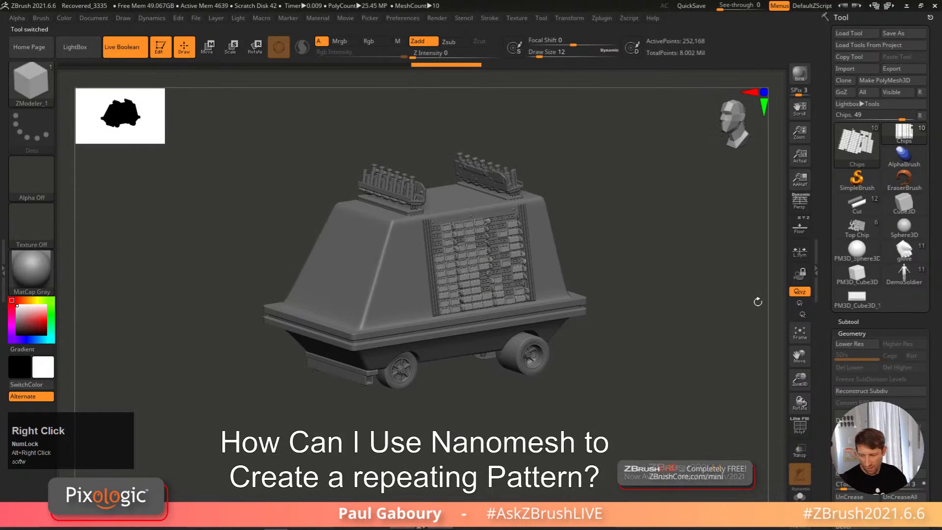
Step: Turn on perspective and the floor grid, hide the vertical grid planes and make a BPR render of the complete droid
left_click(800, 228)
left_click(800, 201)
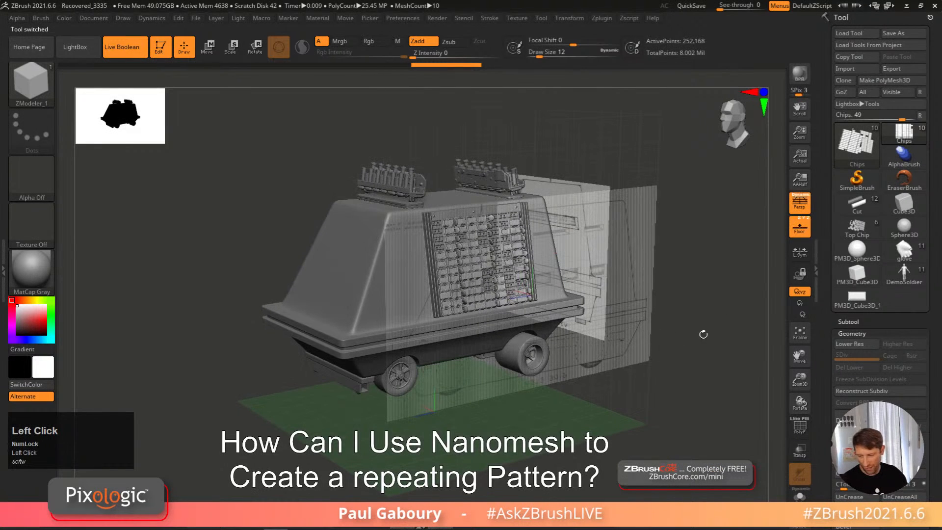
left_click(799, 217)
left_click(807, 218)
mouse_move(668, 351)
right_mouse_down()
mouse_move(680, 369)
mouse_move(603, 337)
mouse_move(608, 369)
mouse_move(609, 346)
mouse_move(639, 365)
mouse_move(633, 332)
right_mouse_up()
key("shift+r")
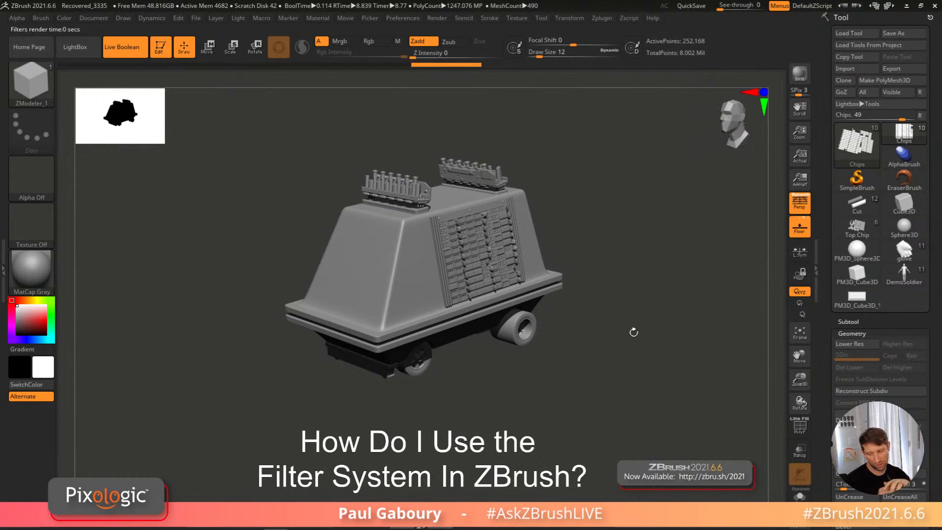
Step: Expand the Subtool list of the complete droid and bring its parts into view
right_click_drag(607, 367, 605, 357)
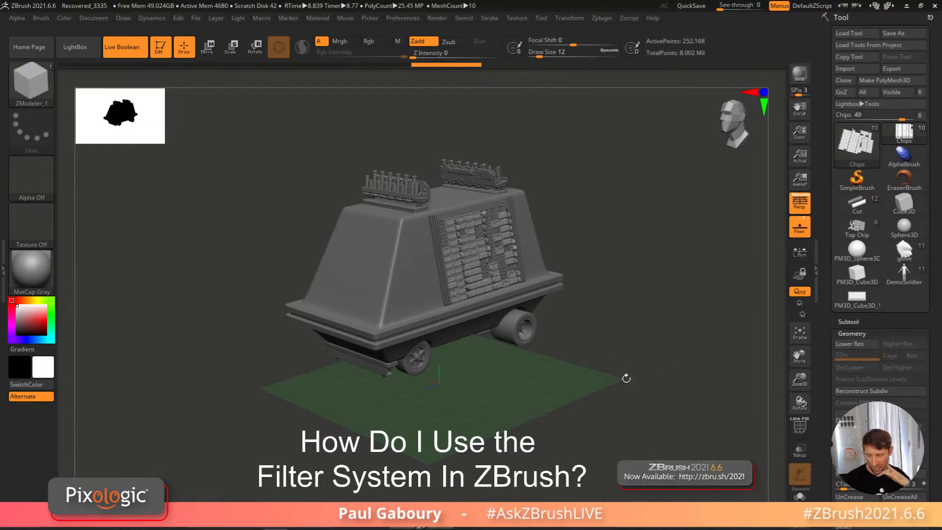
left_click(847, 321)
left_click_drag(838, 383, 837, 334)
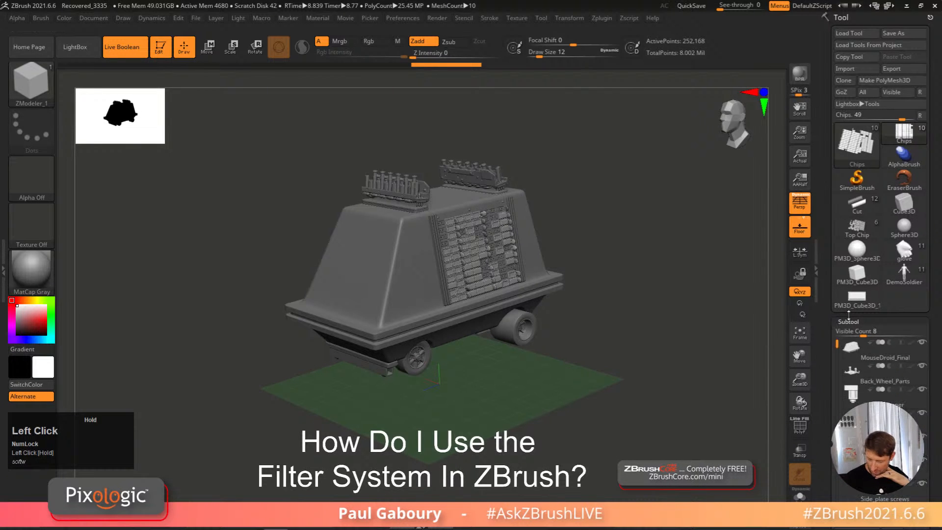
left_click_drag(936, 392, 936, 257)
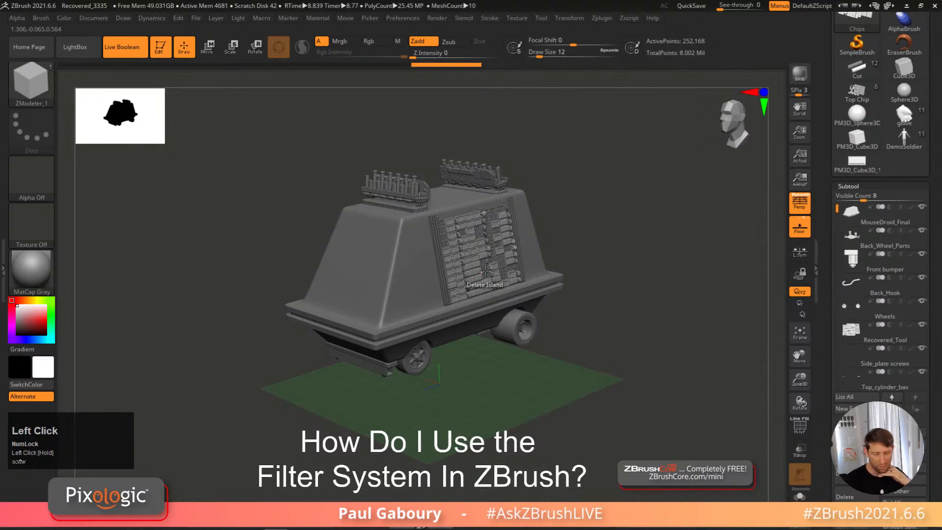
Step: Raise the floor grid's elevation to -0.67742, check it against the wheels from the side and turn off perspective
left_click(123, 18)
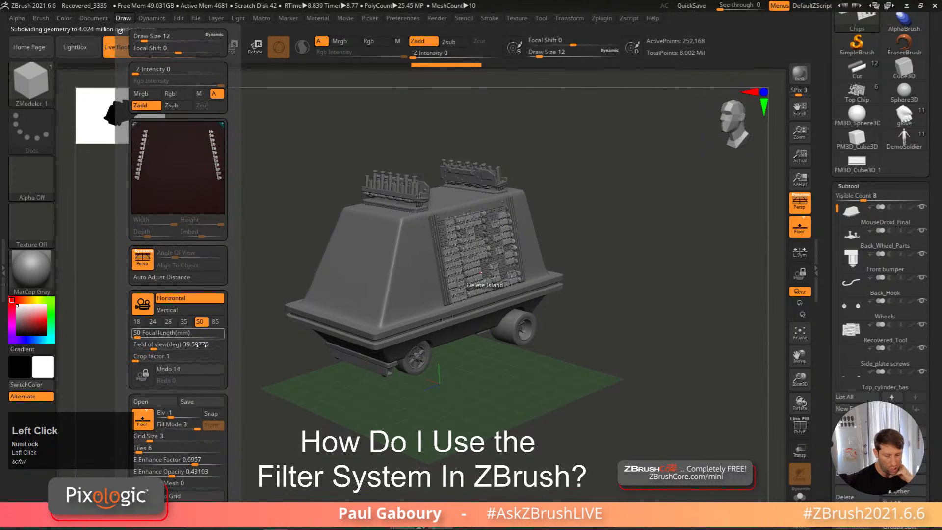
left_click_drag(230, 340, 229, 295)
left_click_drag(170, 330, 172, 331)
mouse_move(314, 436)
right_mouse_down()
mouse_move(500, 425)
mouse_move(603, 328)
mouse_move(616, 358)
mouse_move(603, 394)
mouse_move(626, 349)
right_mouse_up()
left_click(799, 202)
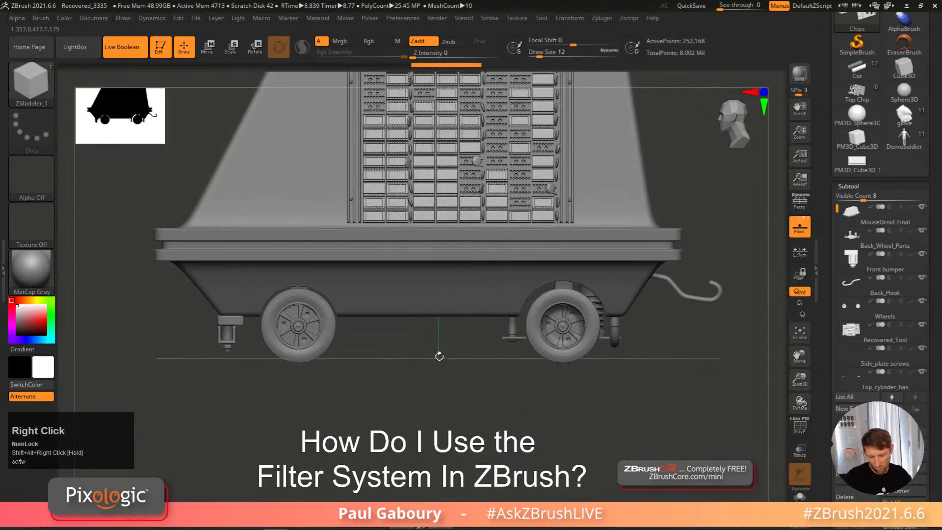
Step: Frame the droid in a three-quarter view and make a BPR render without perspective
right_click_drag(660, 381, 589, 294, "ctrl")
right_click_drag(588, 294, 539, 356)
right_click_drag(540, 357, 562, 354, "alt")
key("shift+r")
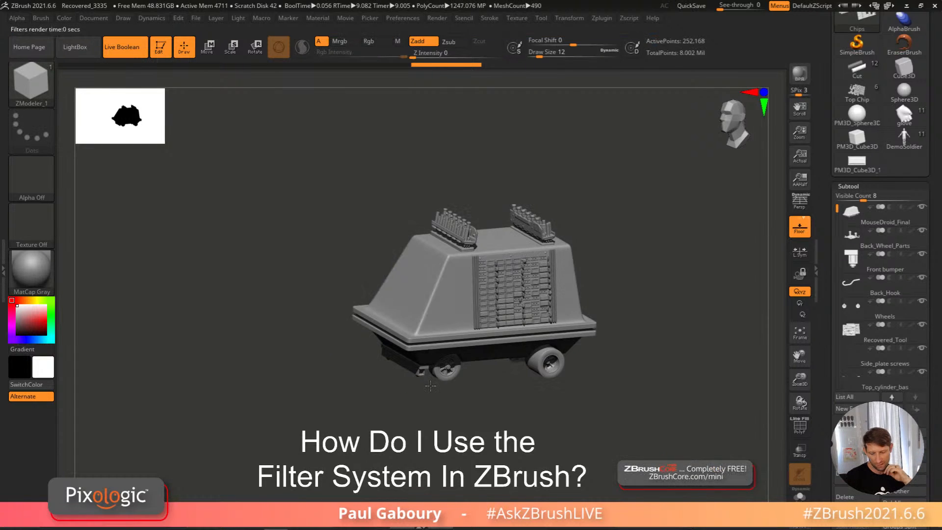
Step: Raise the floor grid's elevation to -0.15199 and make a BPR render to test the floor shadow
left_click(64, 17)
left_click(41, 18)
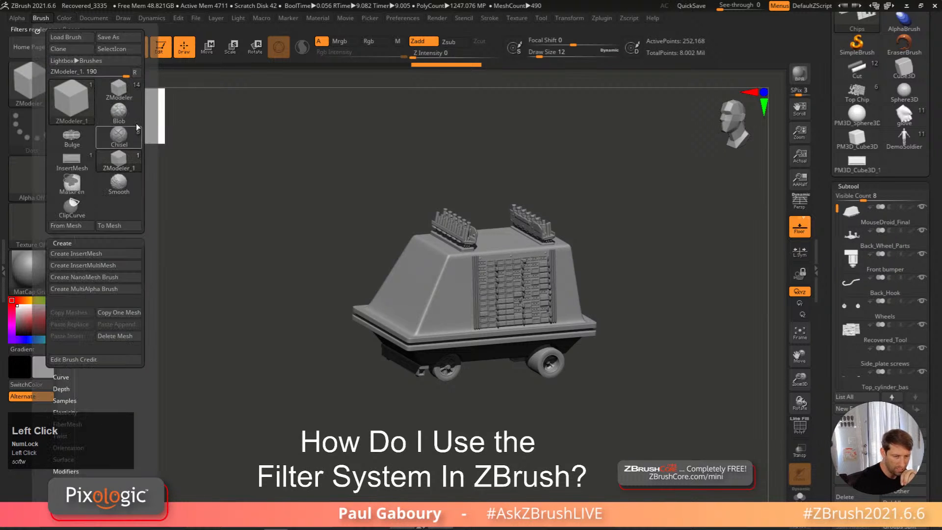
mouse_move(123, 18)
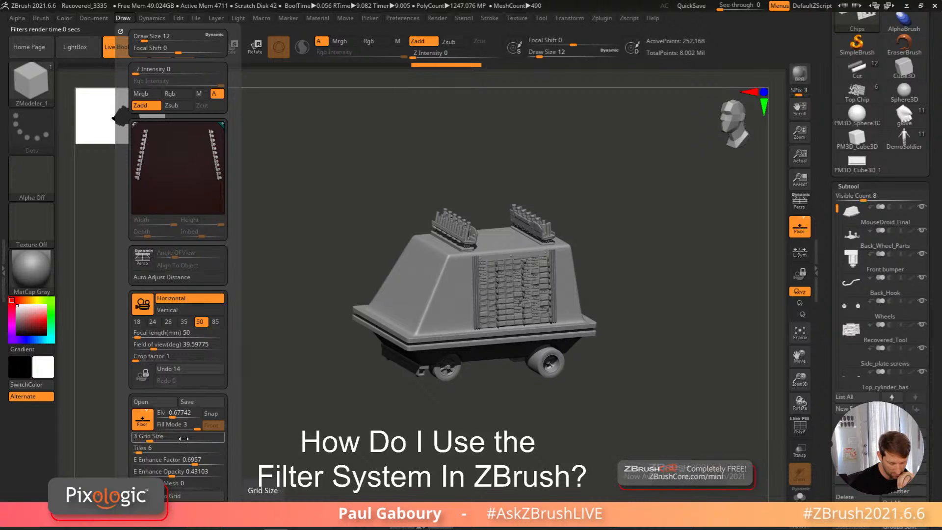
left_click(176, 417)
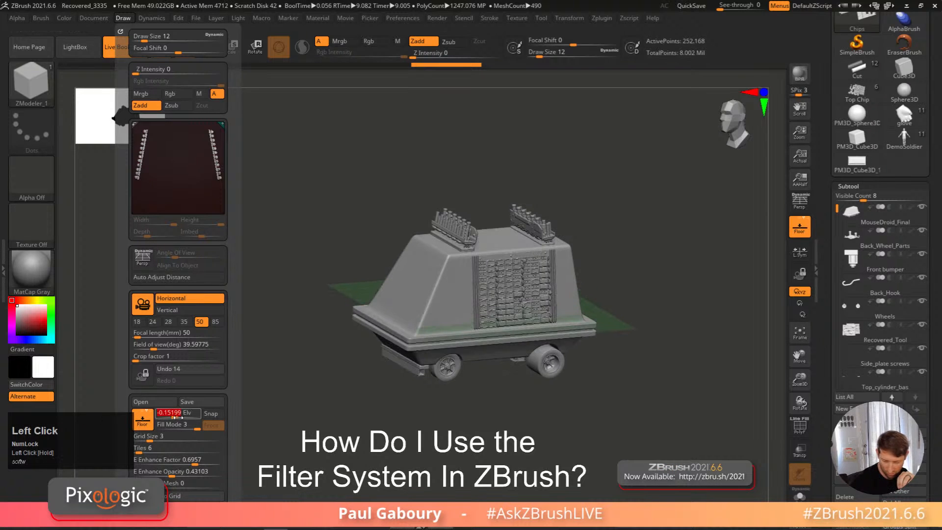
right_click_drag(393, 422, 405, 430)
key("shift+r")
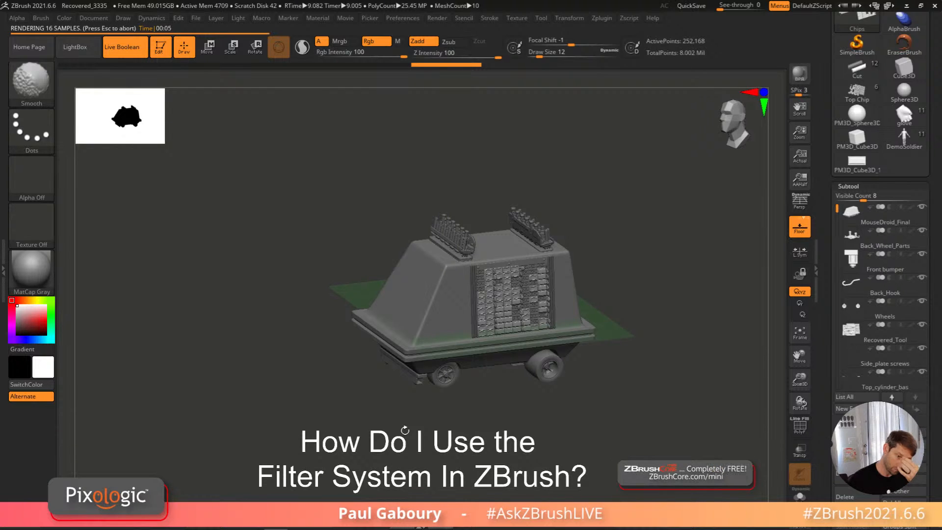
Step: Turn off Live Boolean and make BPR renders of the droid, including one from a higher angle
left_click(167, 294)
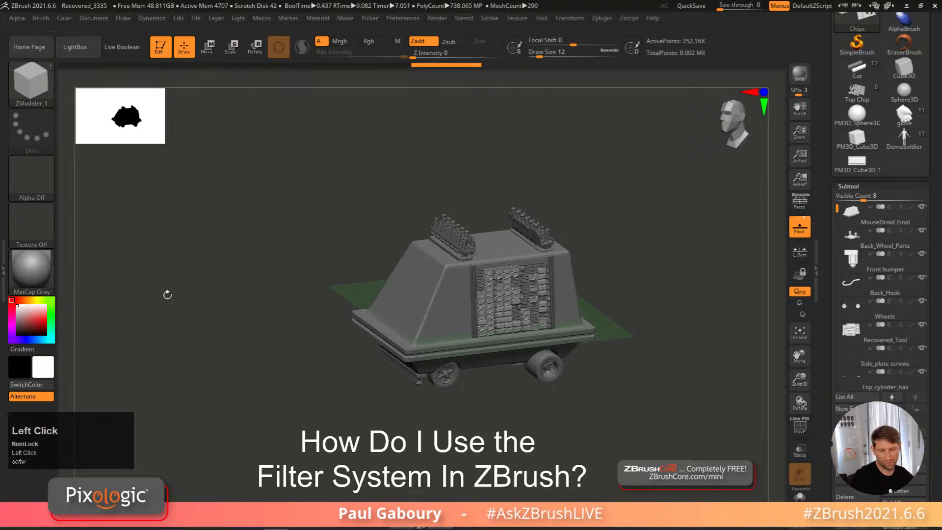
key("shift+r")
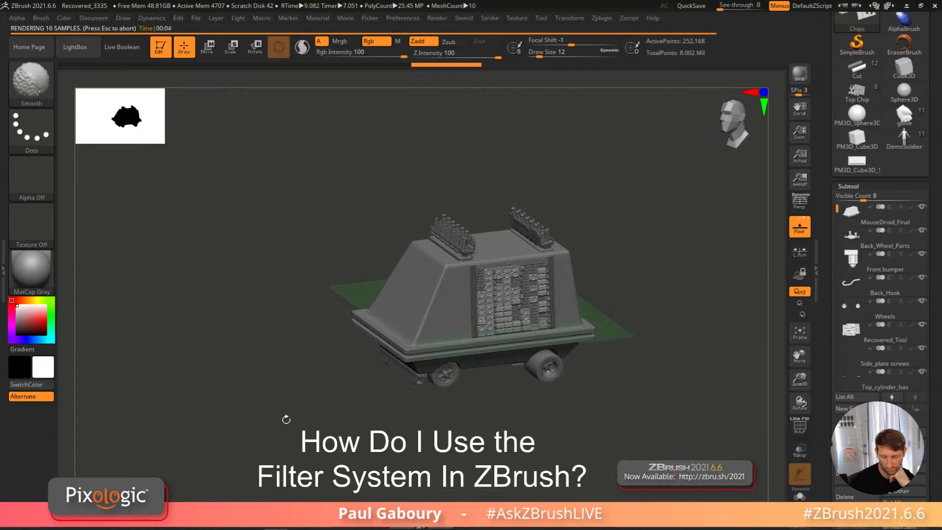
right_click_drag(626, 386, 604, 370)
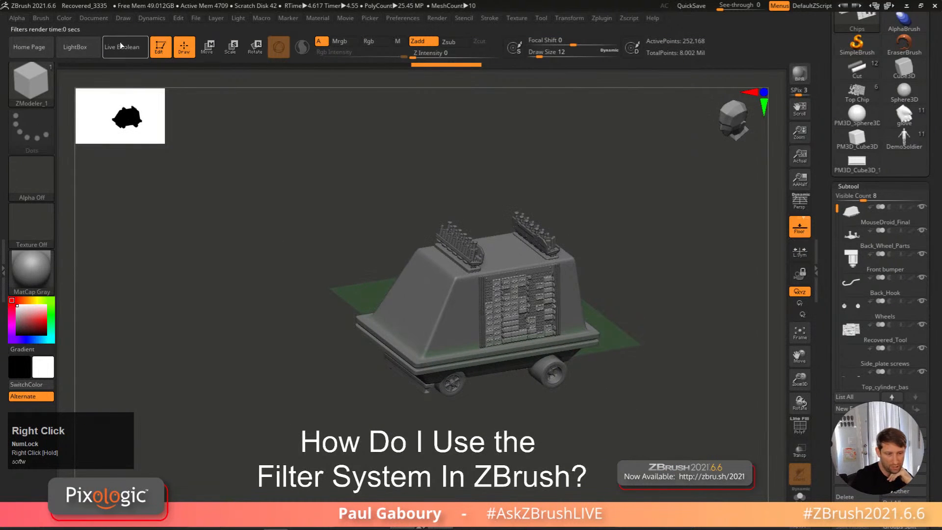
left_click(798, 75)
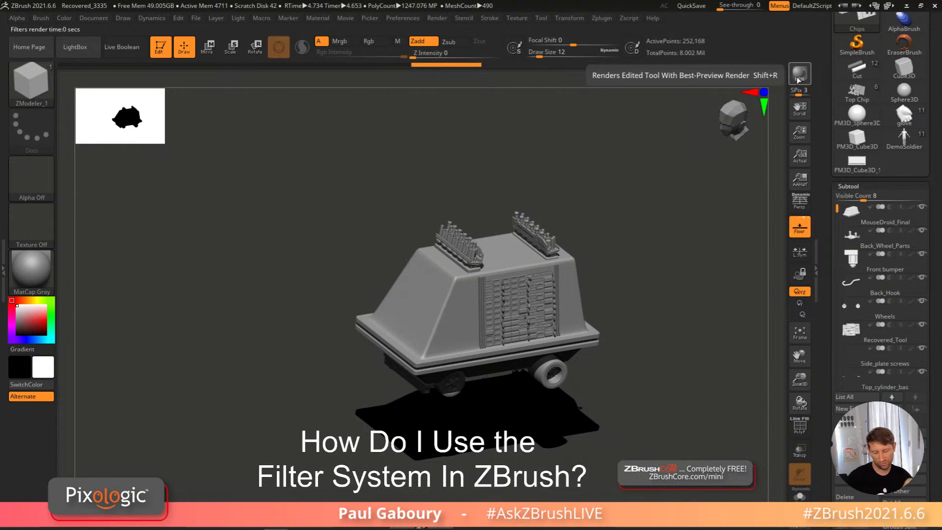
Step: Compare the droid with and without perspective and examine the floor grid's height in a side view
right_click_drag(658, 387, 586, 336)
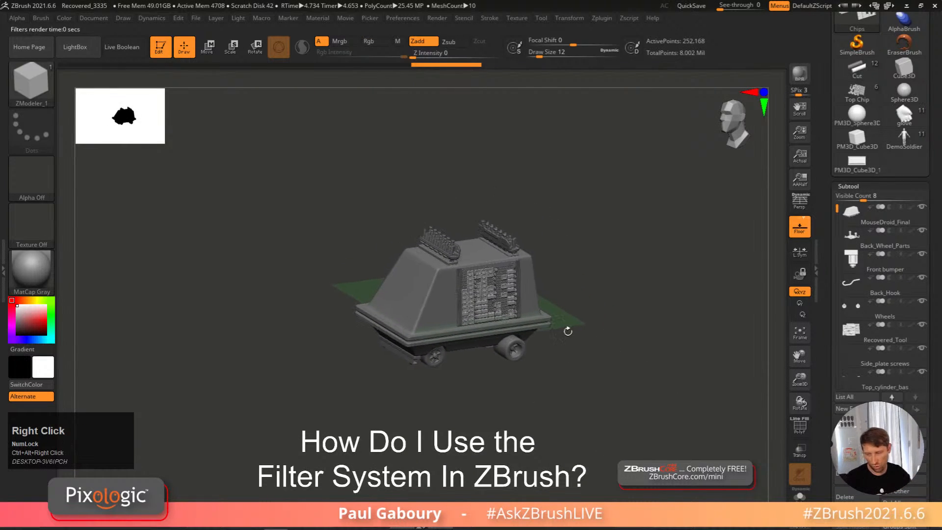
left_click(800, 201)
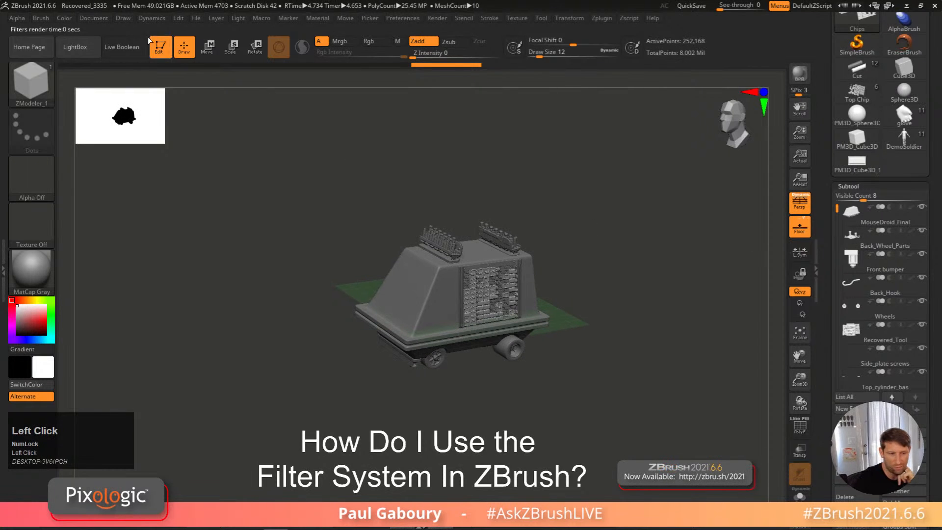
left_click(122, 19)
left_click_drag(231, 355, 231, 272)
mouse_move(435, 429)
right_mouse_down()
mouse_move(443, 421)
mouse_move(435, 414)
right_mouse_up()
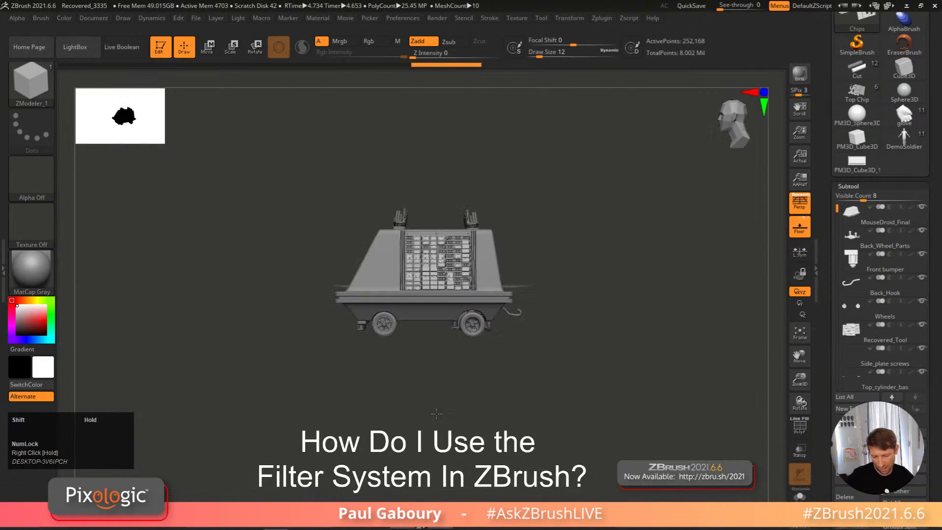
left_click(800, 201)
mouse_move(596, 265)
right_mouse_down("ctrl")
mouse_move(582, 303)
mouse_move(609, 303)
right_mouse_up("ctrl")
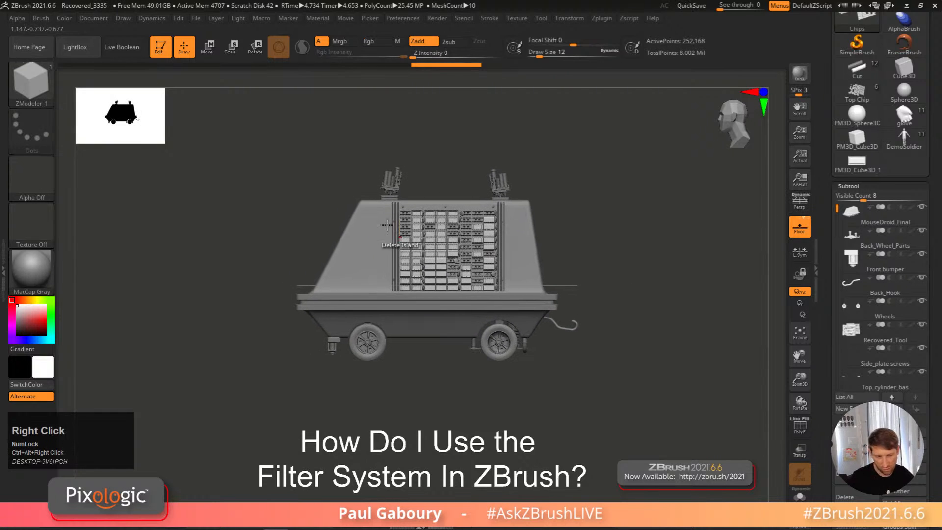
Step: Set the floor grid's elevation to -1
left_click(123, 19)
left_click_drag(231, 350, 231, 280)
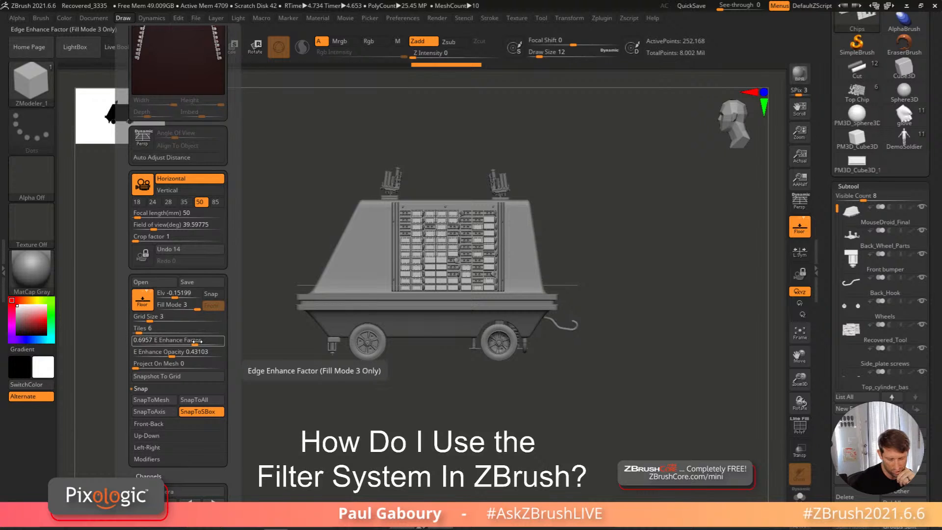
left_click_drag(174, 294, 171, 296)
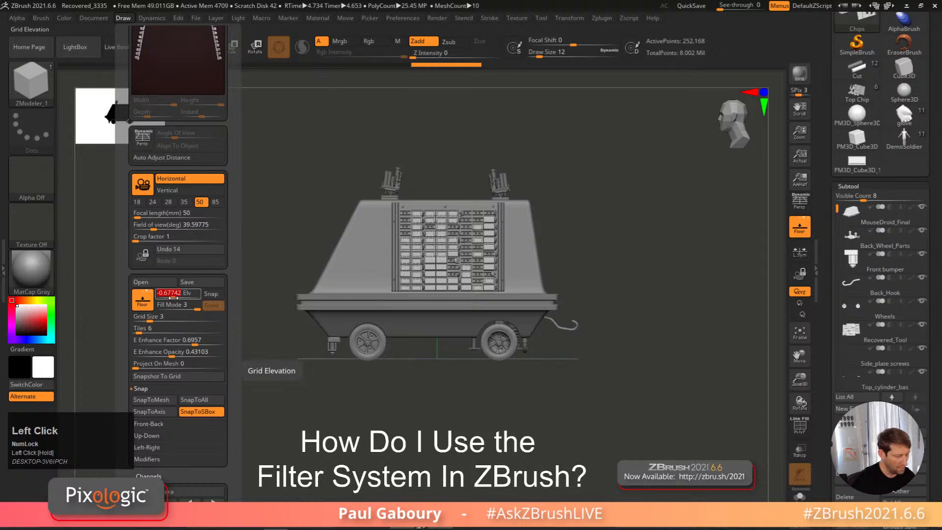
type("-1")
key("Return")
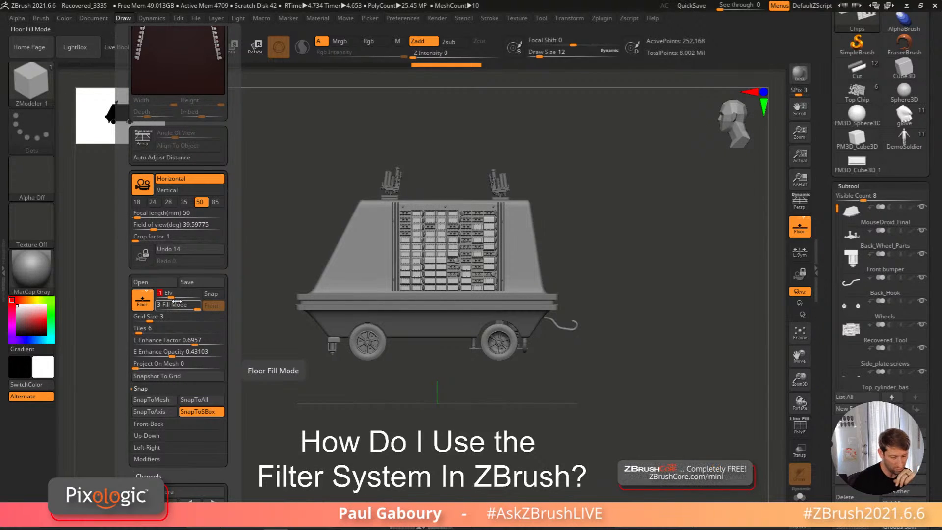
Step: Turn on Snap for the floor grid and make a BPR render of the droid in a three-quarter view
left_click(209, 295)
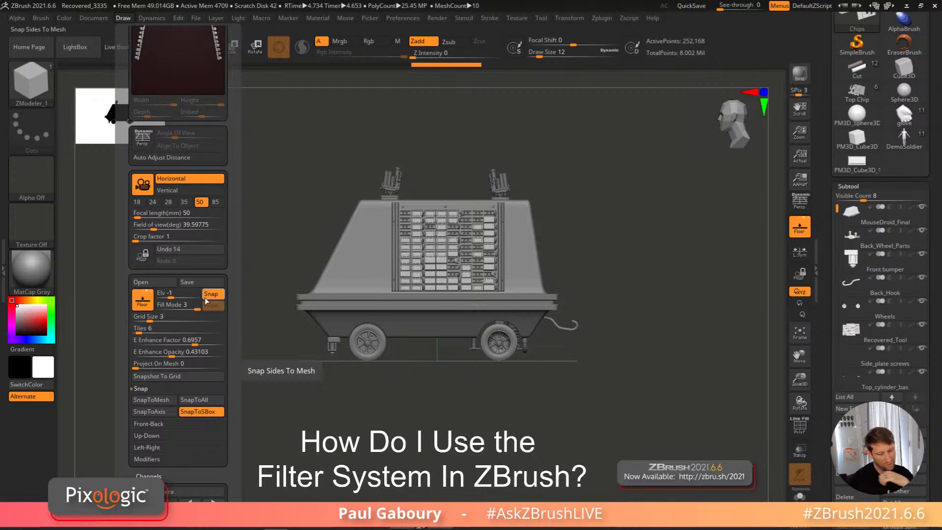
left_click(181, 305)
mouse_move(523, 395)
right_mouse_down()
mouse_move(578, 368)
mouse_move(617, 403)
mouse_move(569, 371)
mouse_move(584, 390)
mouse_move(662, 361)
right_mouse_up()
key("shift+r")
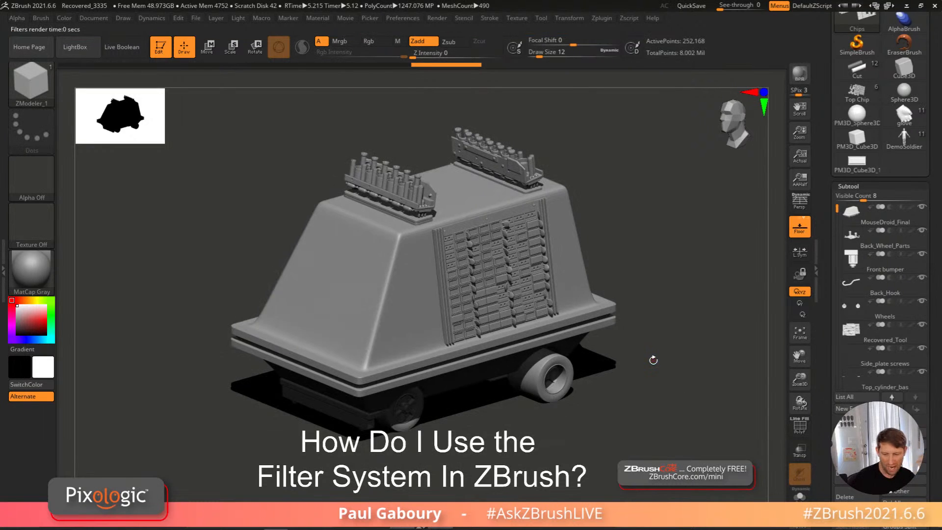
Step: Dock the Render palette in the side tray in place of the Brush palette
left_click(3, 270)
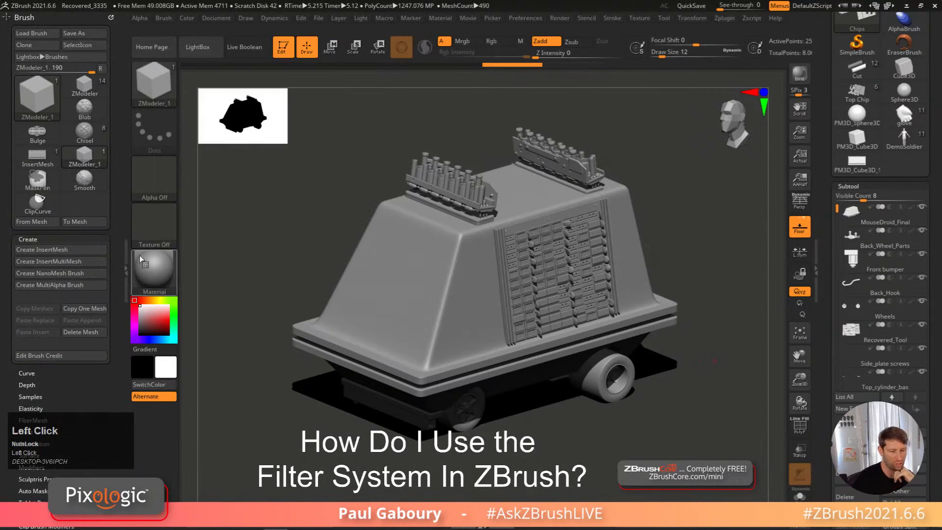
left_click(113, 17)
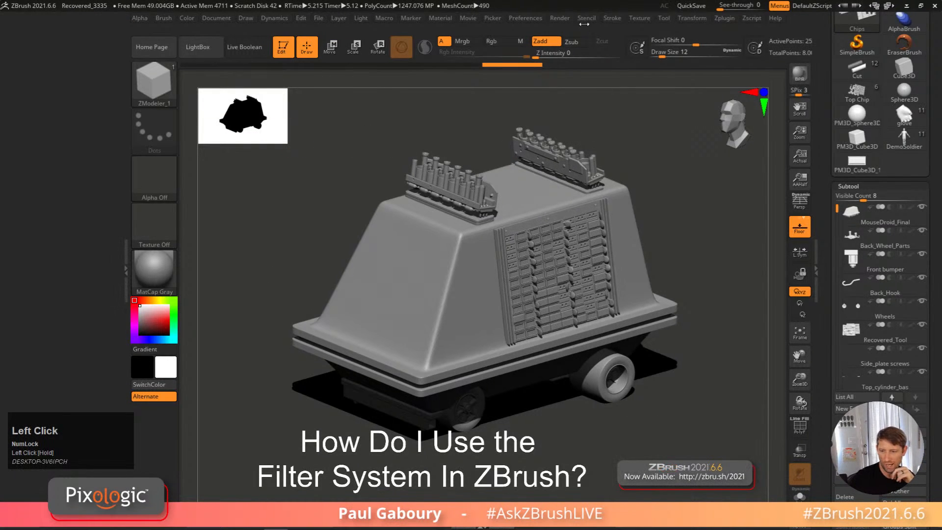
left_click(559, 18)
left_click_drag(555, 25, 22, 84)
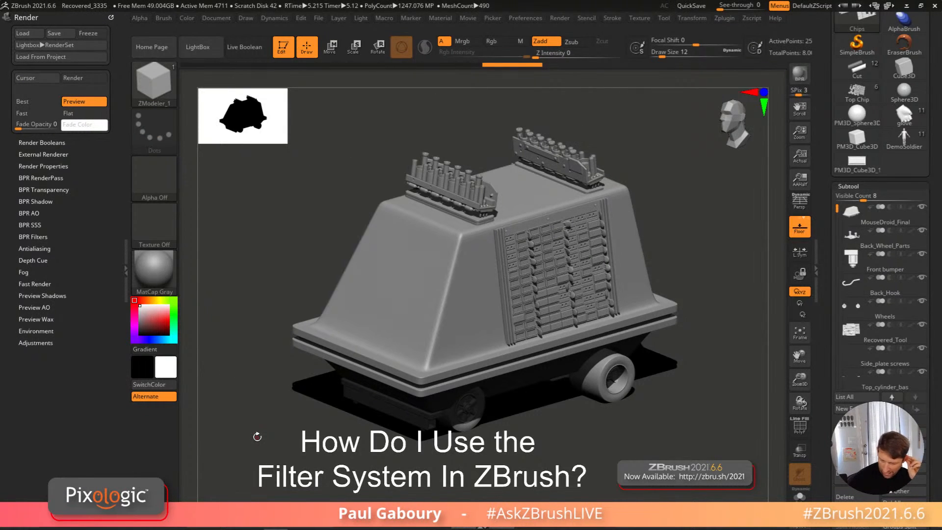
Step: Set the BPR shadow's floor strength to 0.6 and its global strength to 0.5
left_click(82, 204)
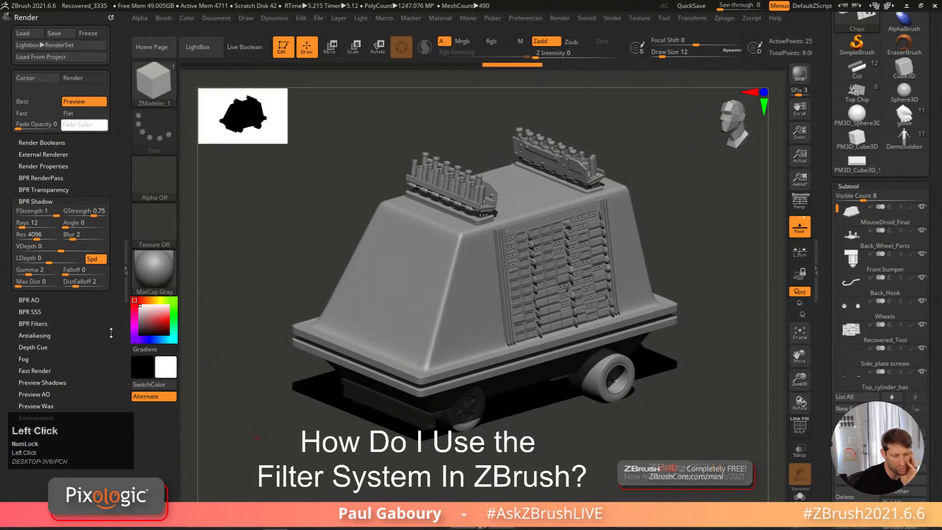
left_click(56, 214)
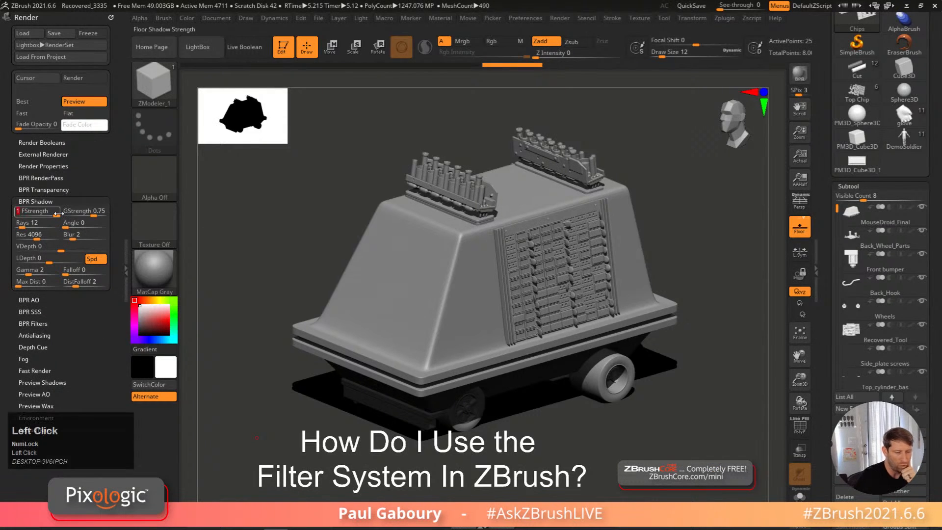
type(".6")
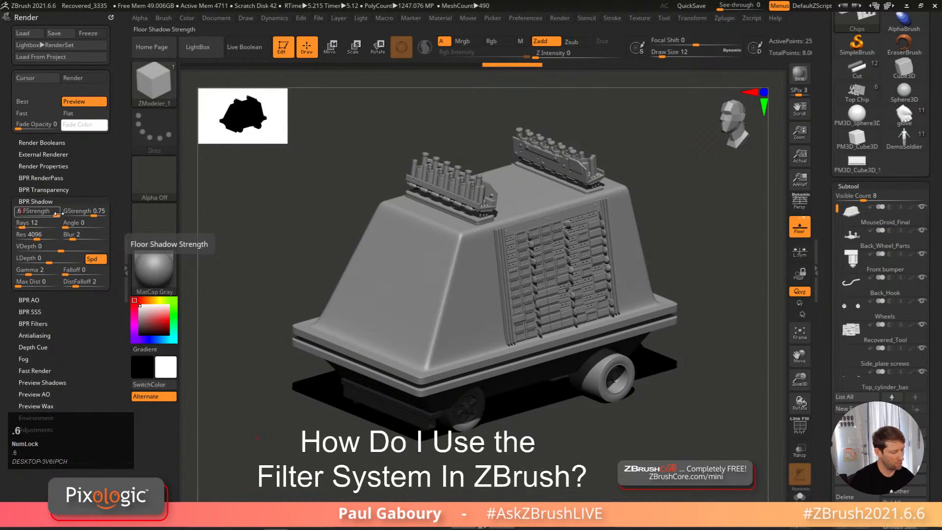
key("Return")
left_click(95, 212)
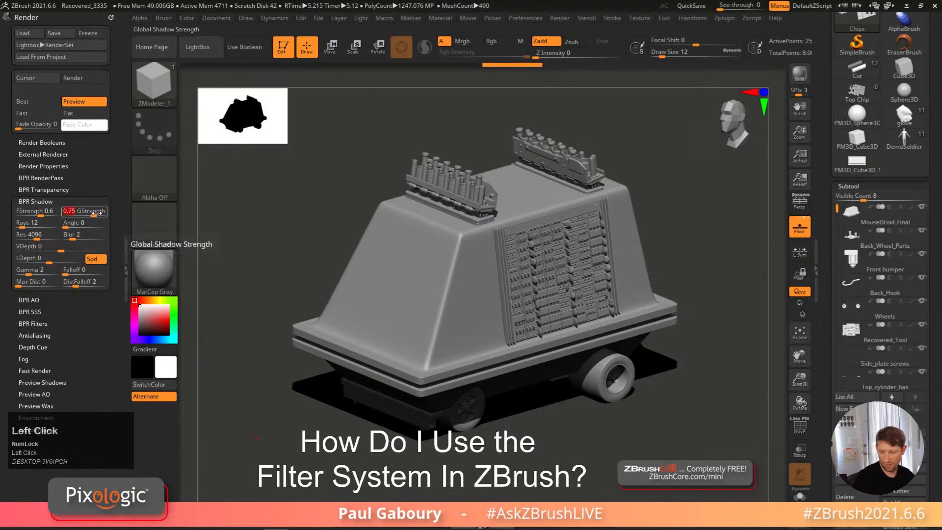
type(".5")
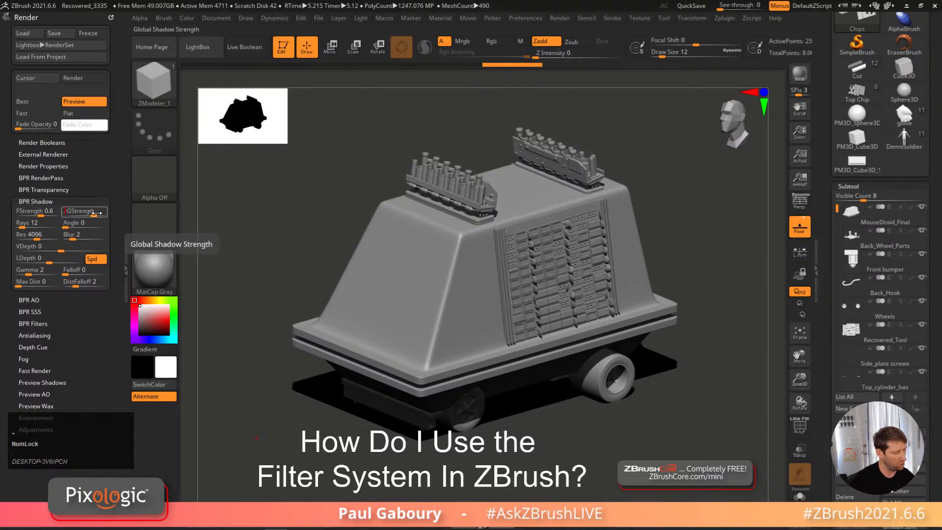
key("Return")
Step: Make a BPR render, change the current colour to grey RGB 174, 174, 174 and render the droid again
key("shift+r")
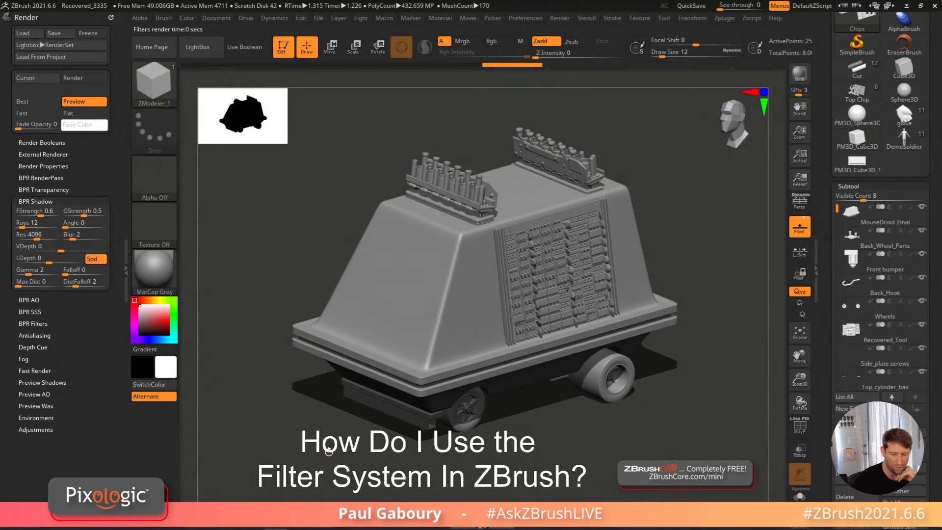
left_click(139, 314)
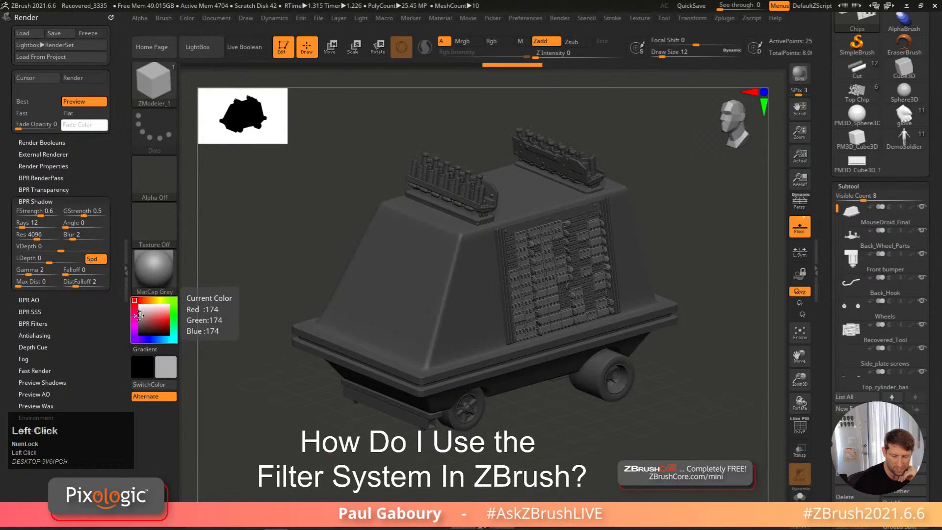
key("shift+r")
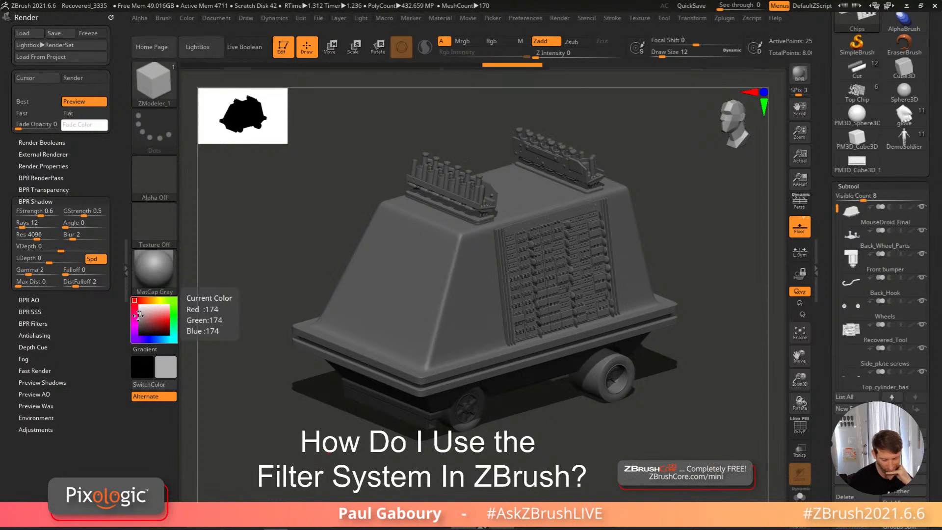
Step: Expand the BPR Filters settings and bring the filter slots and their options into view
left_click(40, 324)
left_click_drag(118, 339, 110, 238)
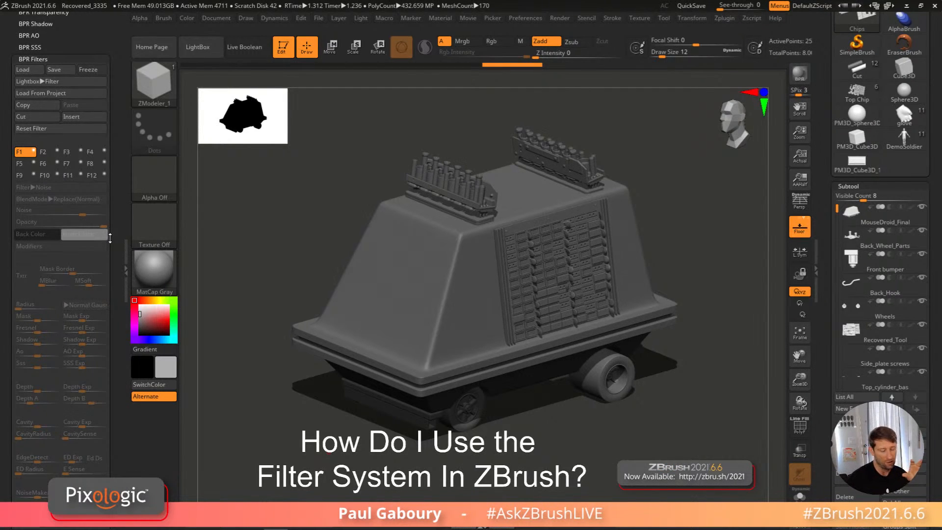
Step: Apply the BluePrint03 filter preset from LightBox to the droid render, and replace it with the charcoal-with-white preset
key("comma")
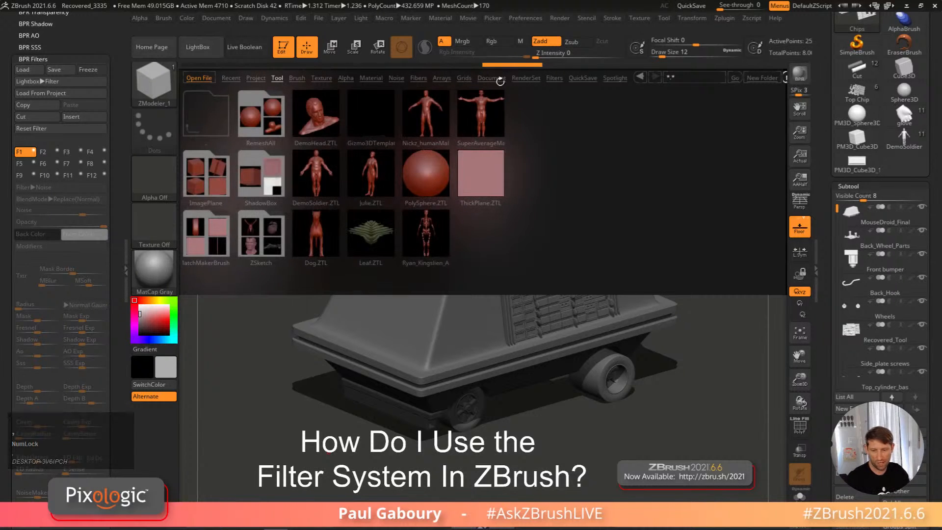
left_click(555, 78)
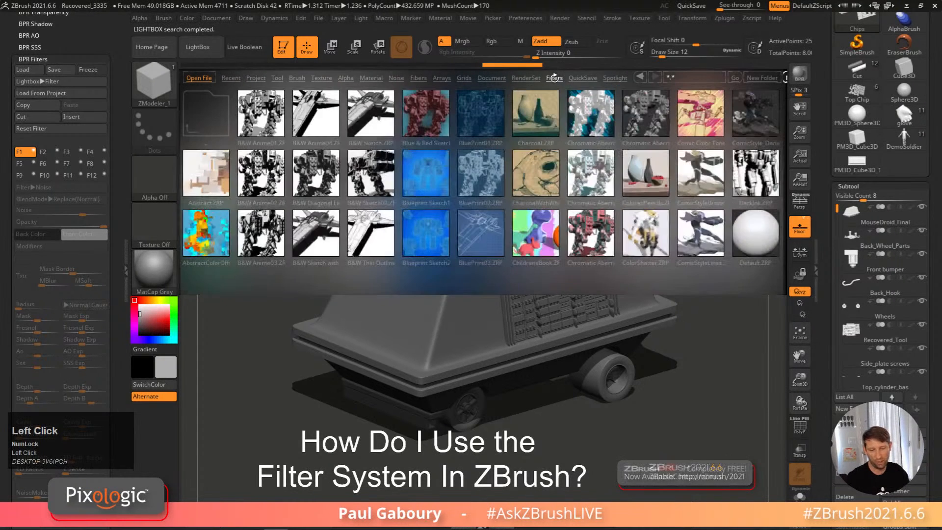
double_click(481, 231)
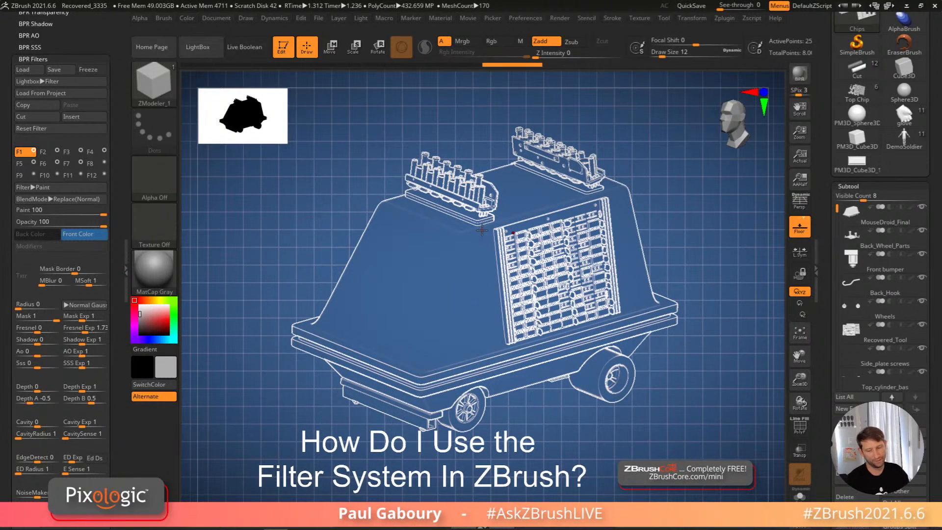
key("comma")
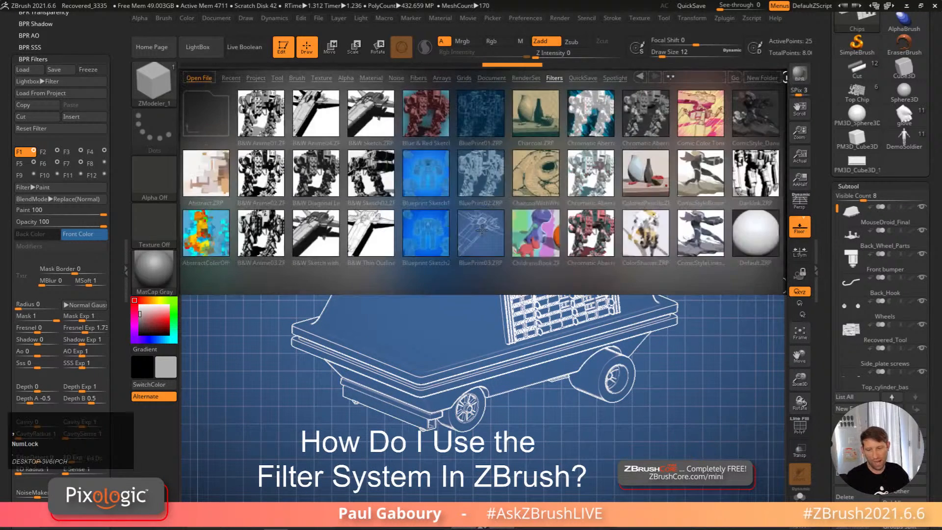
double_click(547, 172)
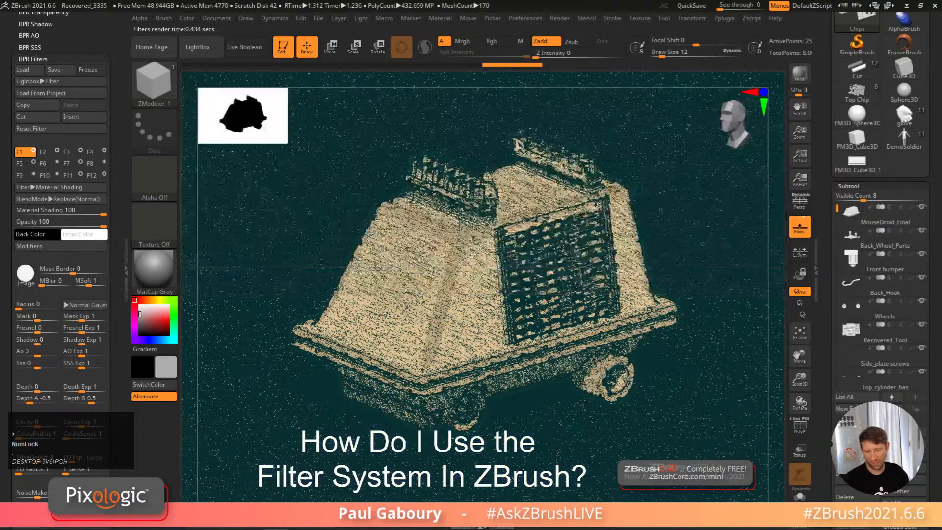
Step: Try the LineArt filter preset on the droid render, followed by the B&W Thin Outline preset
key("comma")
left_click_drag(639, 208, 535, 215)
double_click(517, 179)
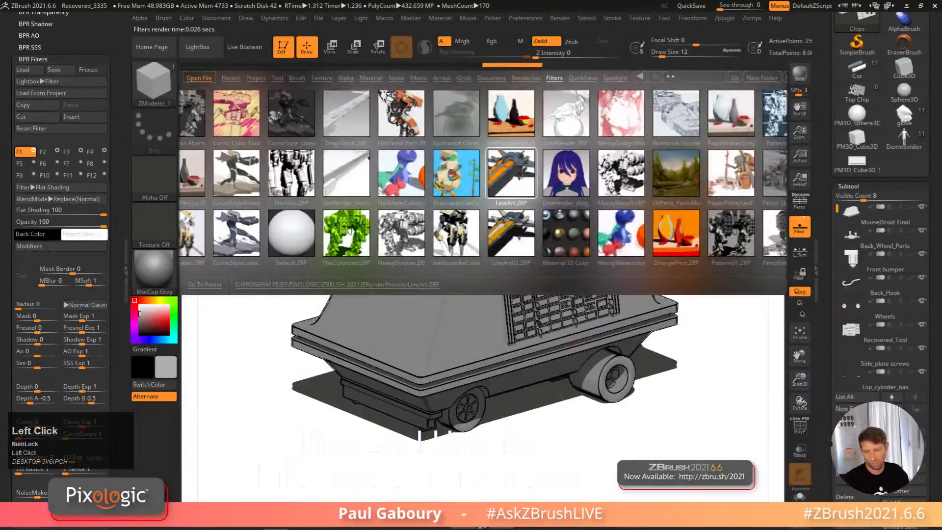
key("comma")
left_click(425, 172)
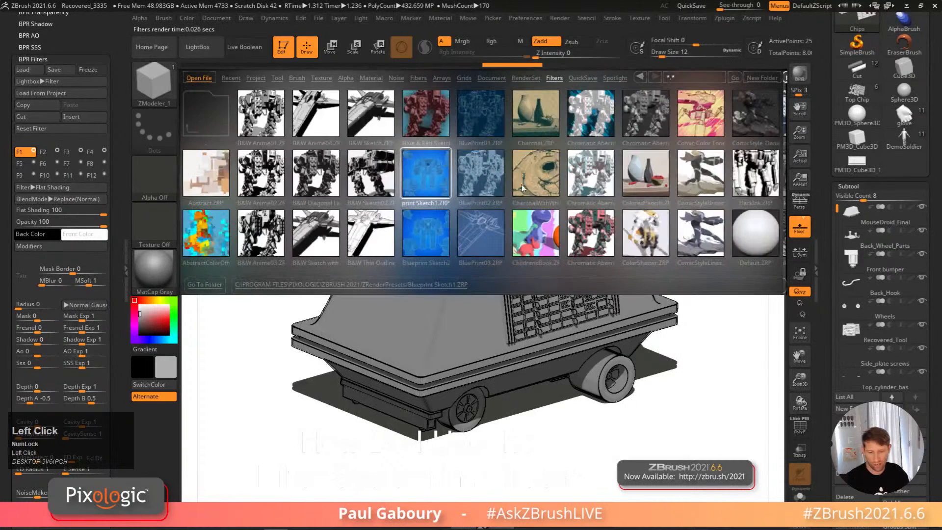
double_click(371, 233)
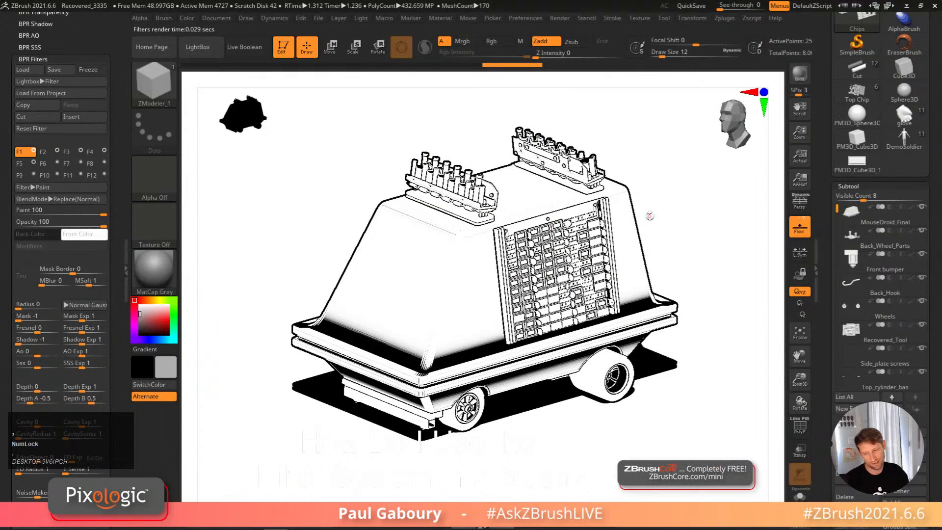
Step: Try a Chromatic Aberration filter preset on the render, and replace it with the Pixel Art preset
key("comma")
left_click_drag(619, 211, 706, 211)
double_click(478, 118)
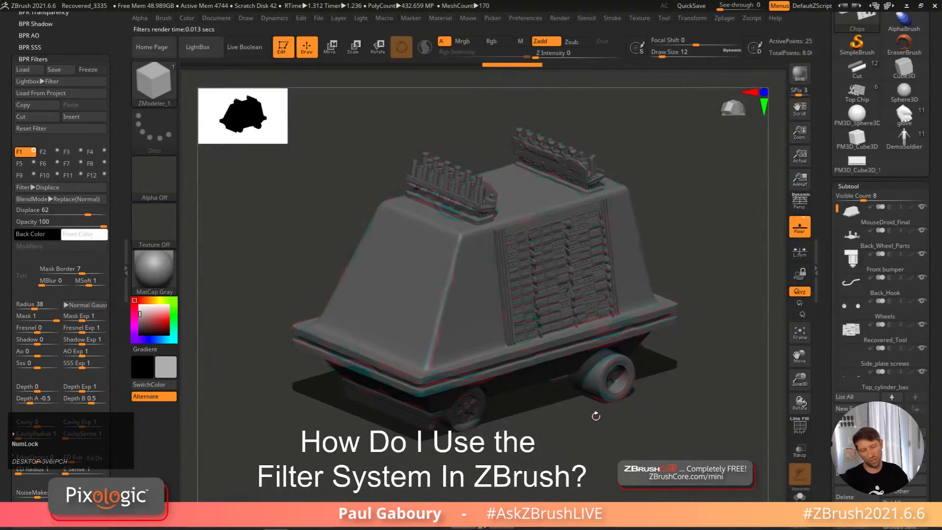
key("comma")
left_click_drag(684, 210, 429, 257)
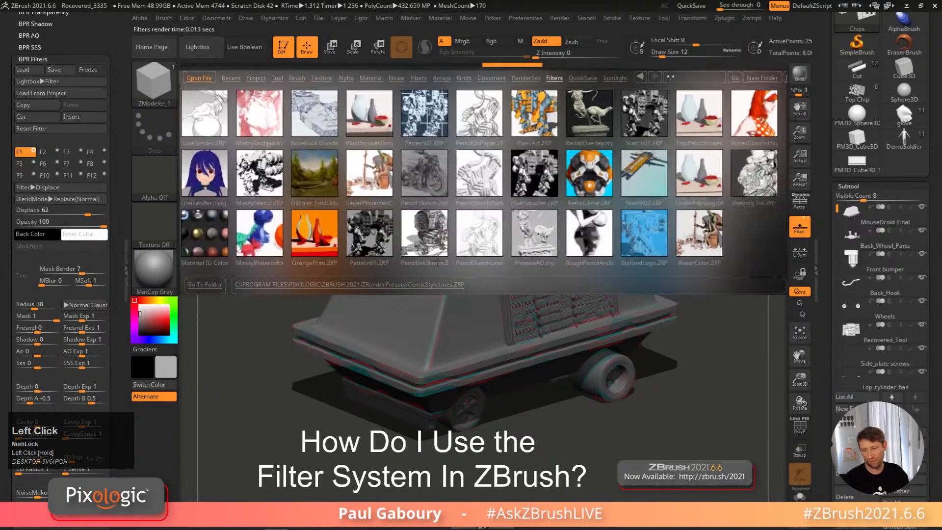
double_click(533, 117)
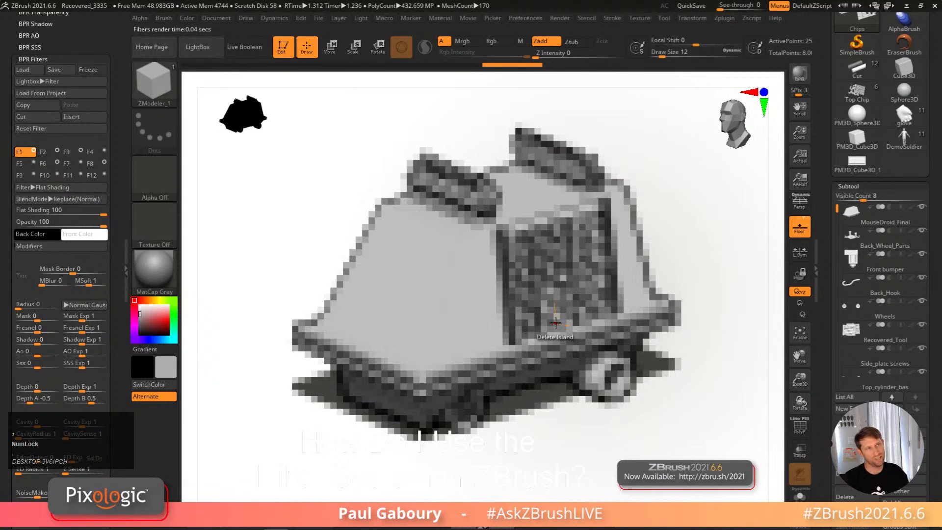
Step: Apply the Zhelong_Ink filter preset to the droid render
key("comma")
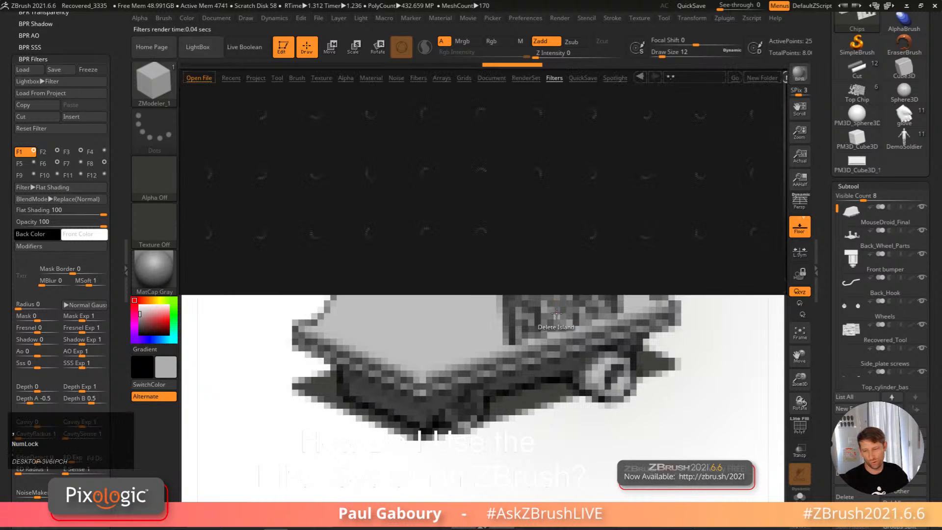
left_click_drag(555, 221, 402, 225)
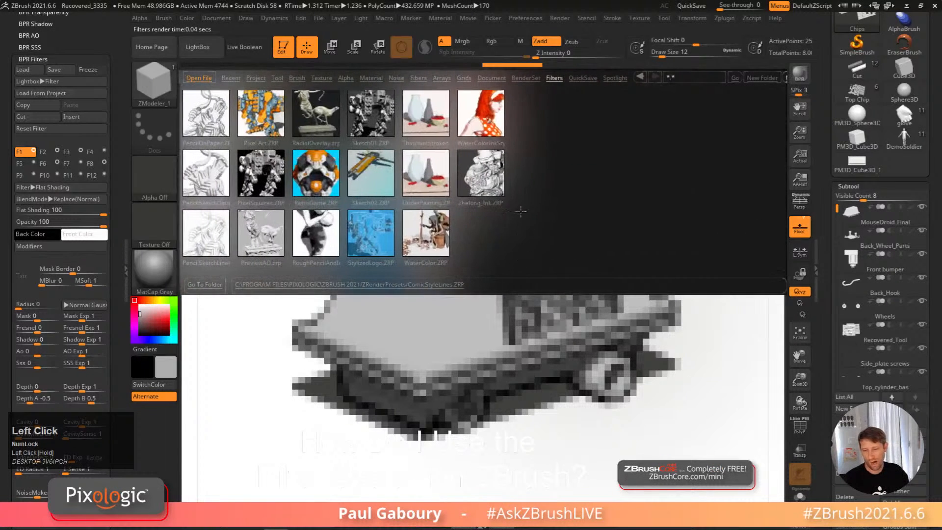
double_click(481, 171)
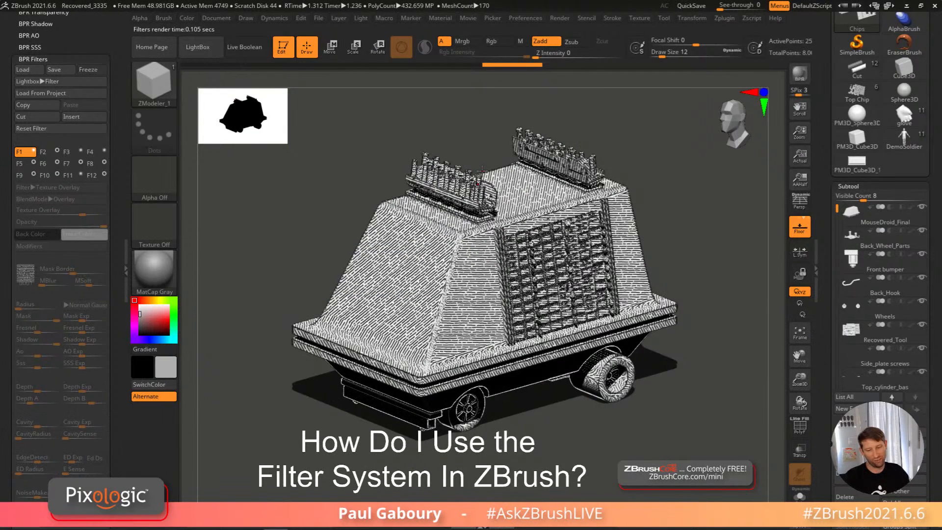
Step: Clear the stylised look from the render by loading the Default filter preset and close LightBox
key("comma")
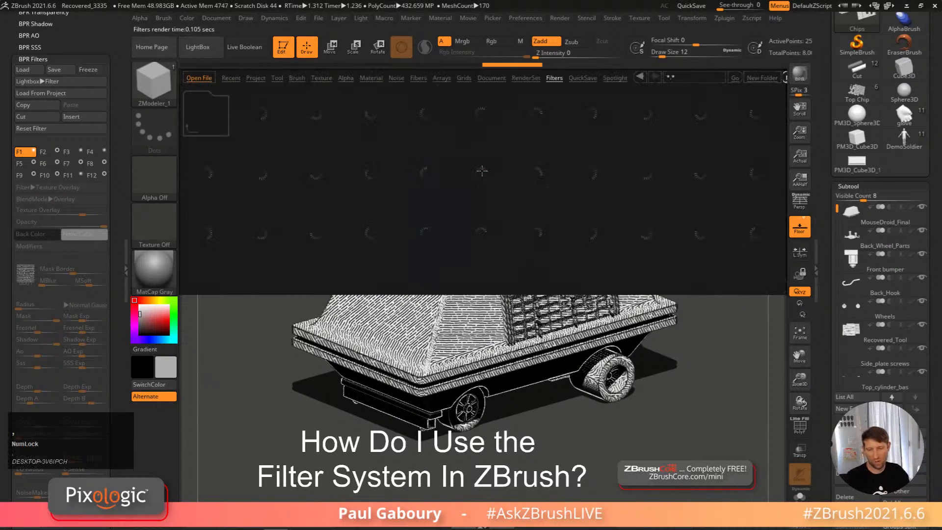
double_click(755, 233)
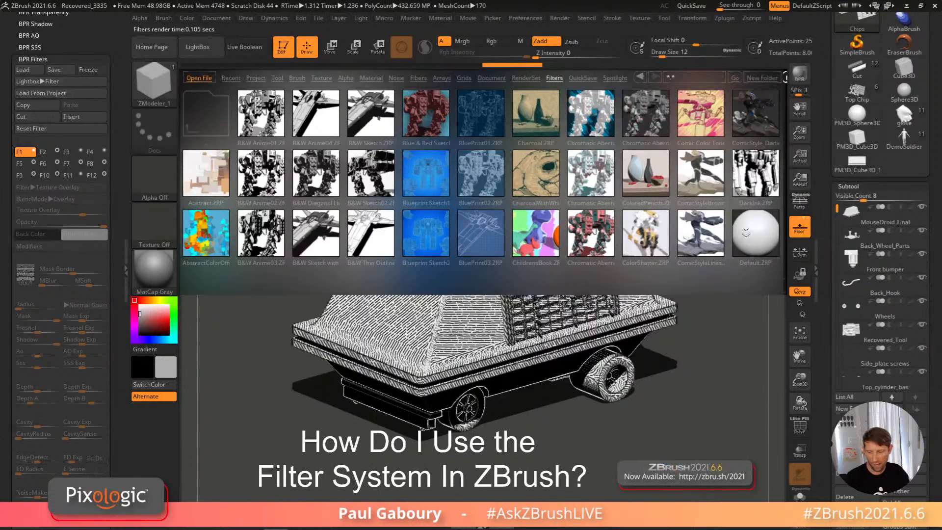
key("comma")
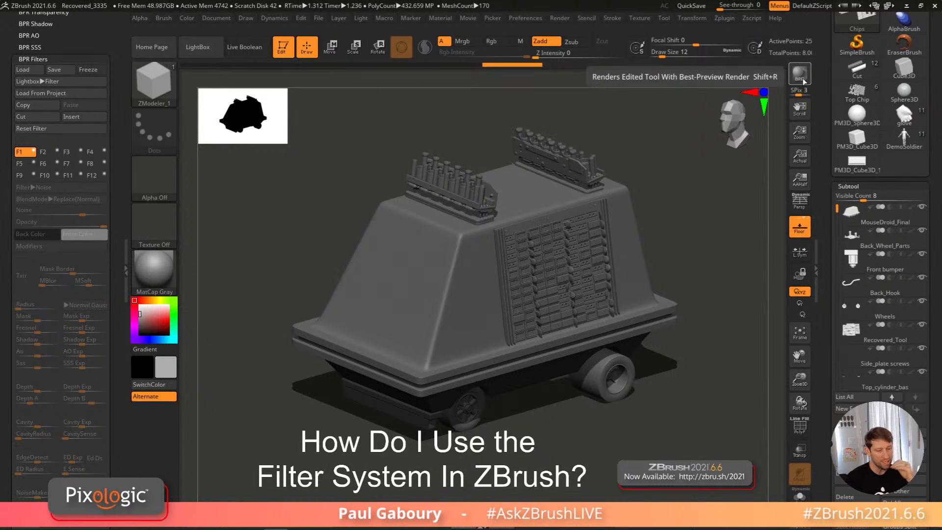
Step: Toggle filter slot F1 to compare the render with and without its Noise filter, leaving it enabled and magnifying the slots
left_click_drag(117, 381, 117, 337)
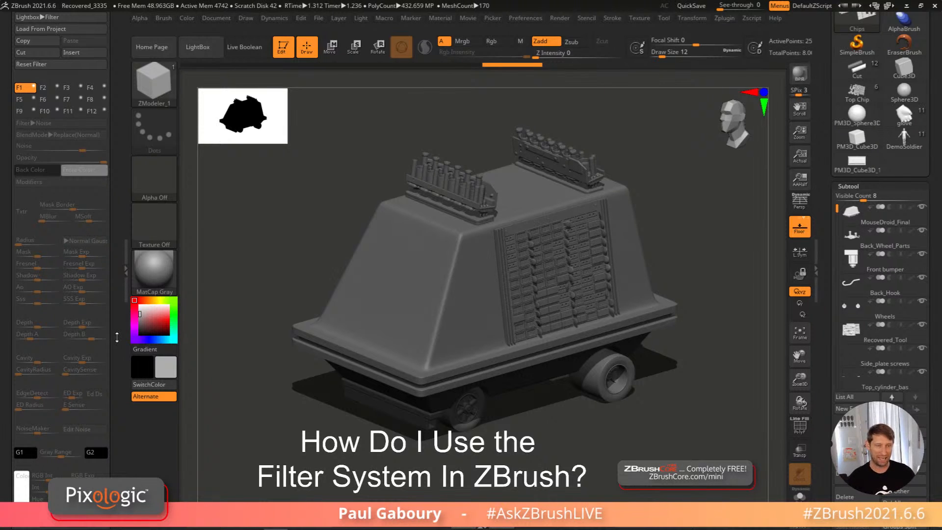
left_click_drag(115, 225, 115, 233)
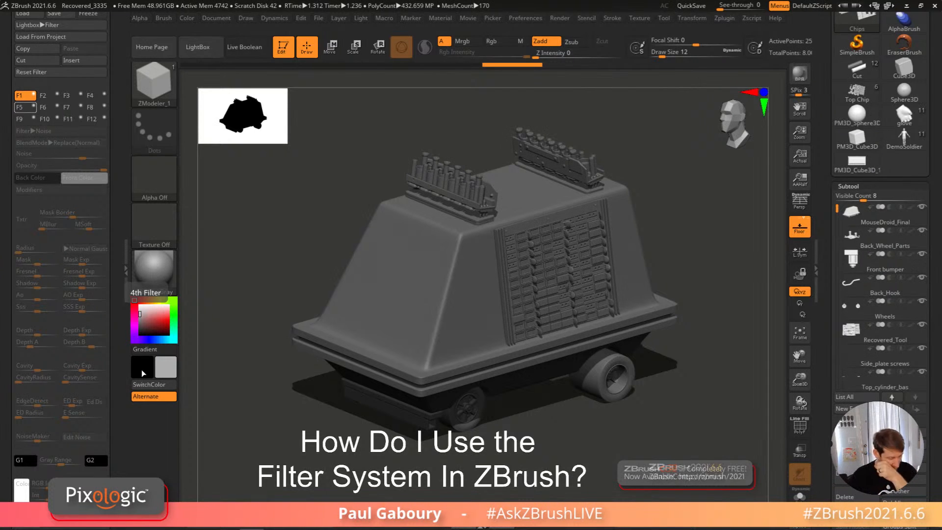
left_click_drag(115, 222, 116, 298)
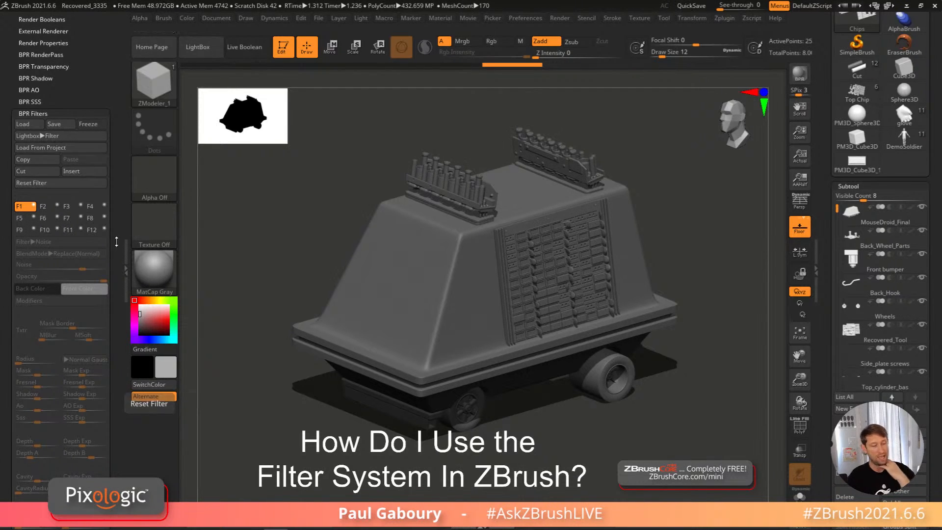
left_click_drag(114, 245, 114, 236)
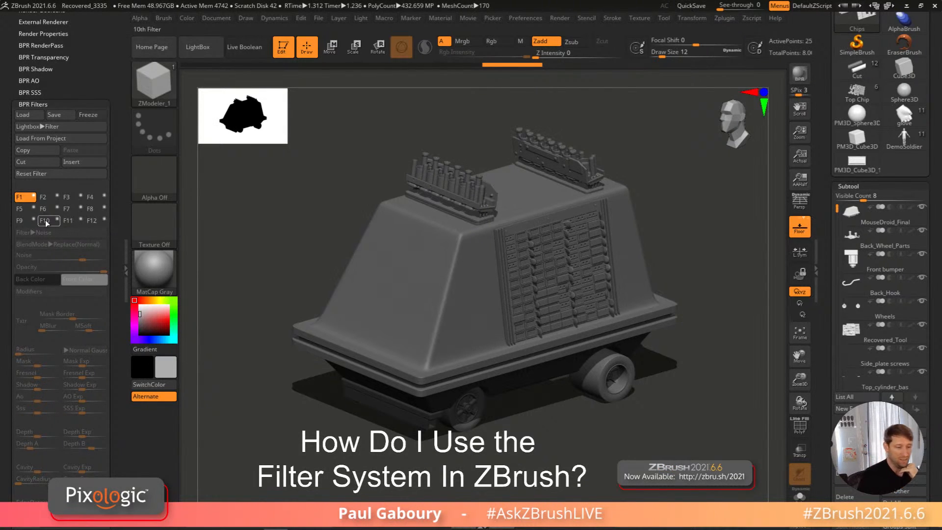
left_click(34, 196)
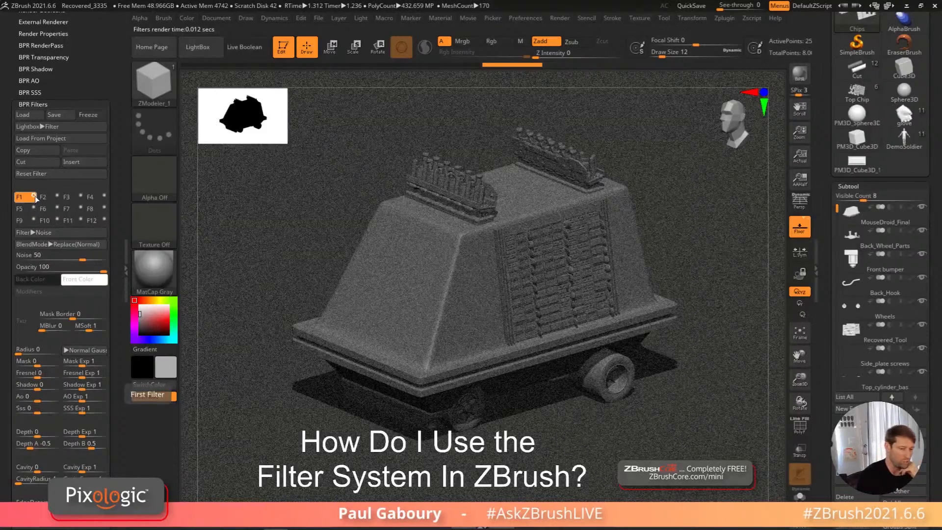
left_click(34, 195)
left_click(34, 195)
left_click(34, 195)
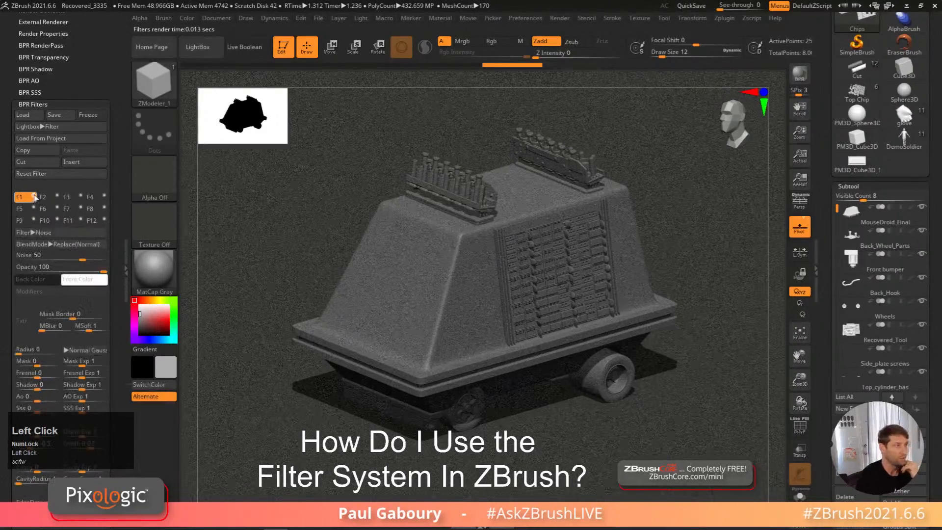
key("shift")
key("shift+m")
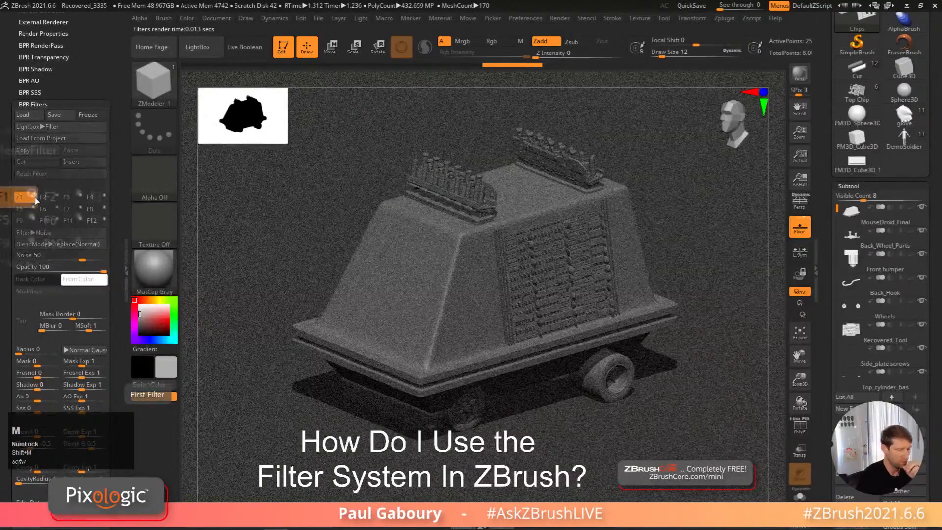
left_click(34, 196)
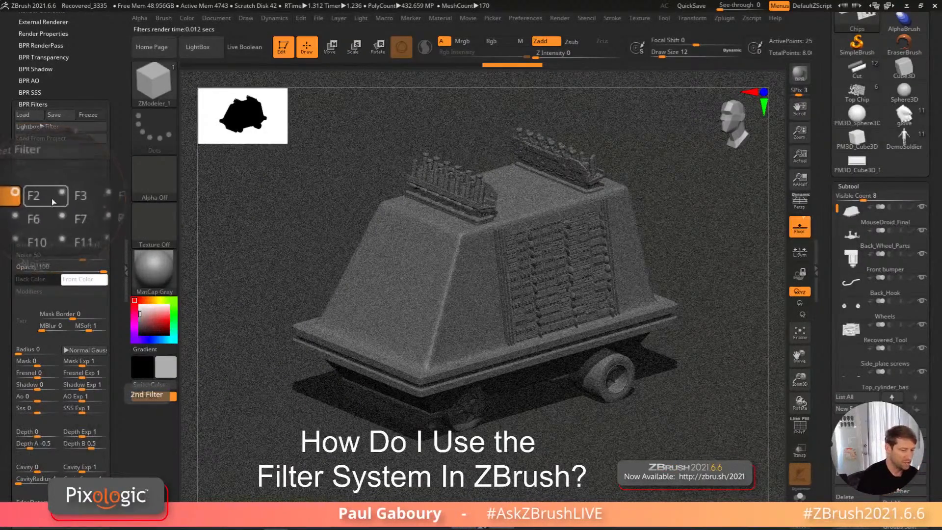
Step: View the other filter slots up to F4, reselect slot F1 and turn off the magnified view
left_click(58, 200)
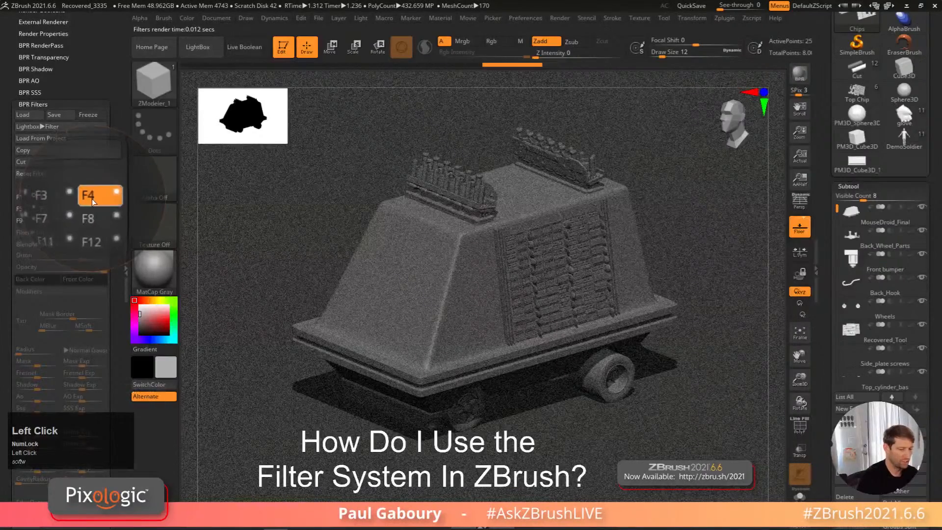
left_click(21, 199)
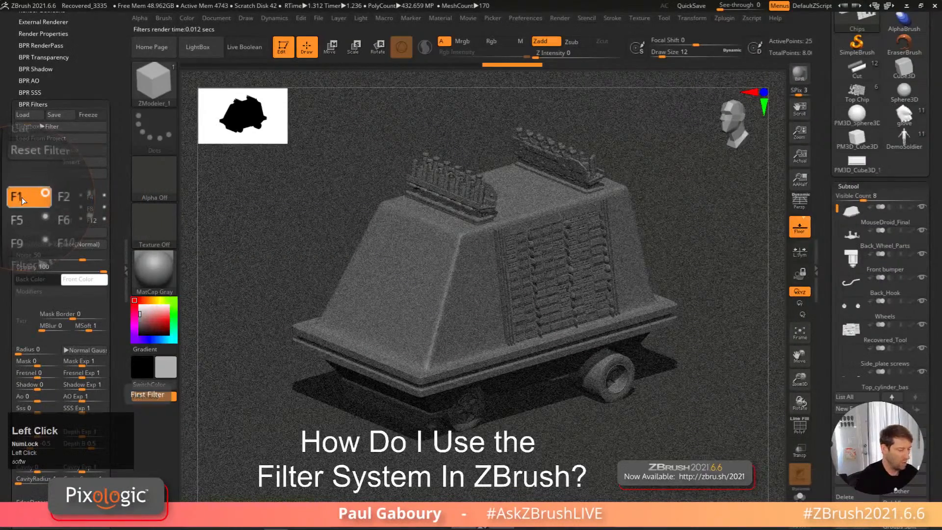
key("shift+m")
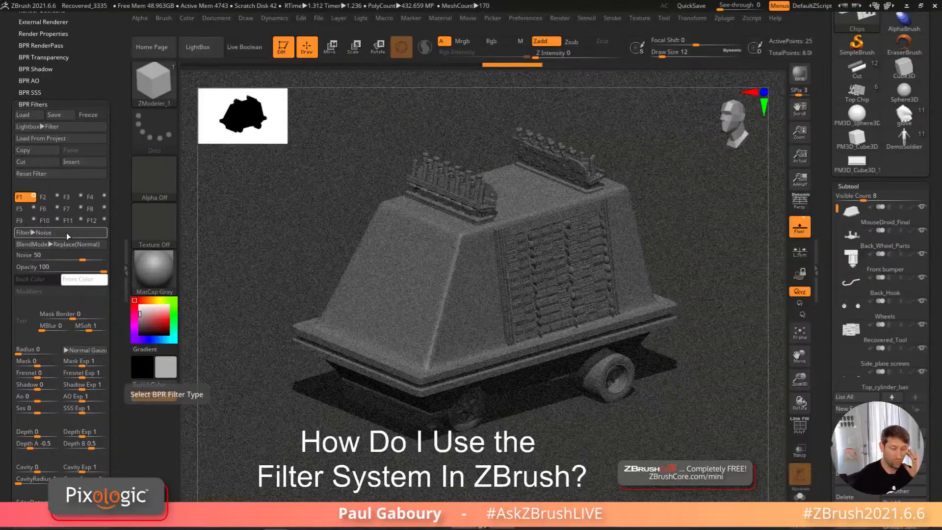
Step: Change slot F1's filter type to Colorize and view its blend modes, keeping Replace(Normal)
left_click(82, 233)
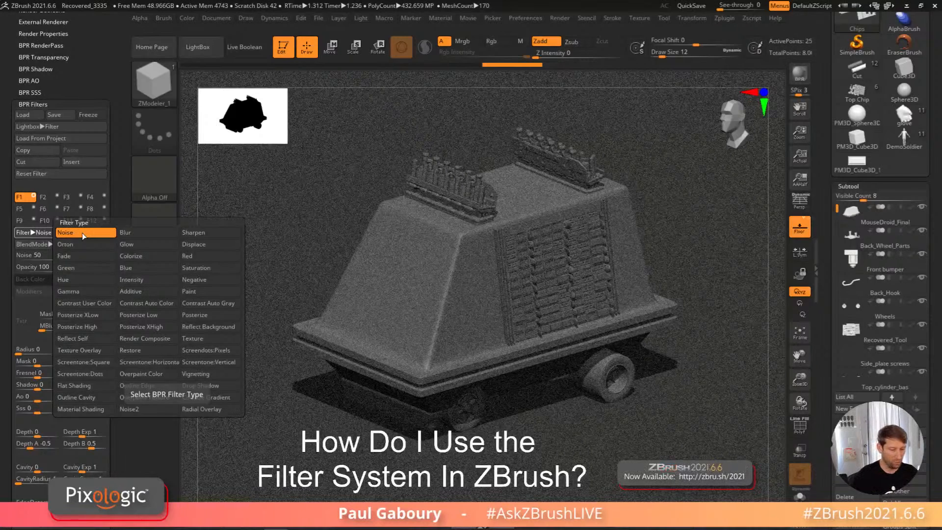
left_click(131, 255)
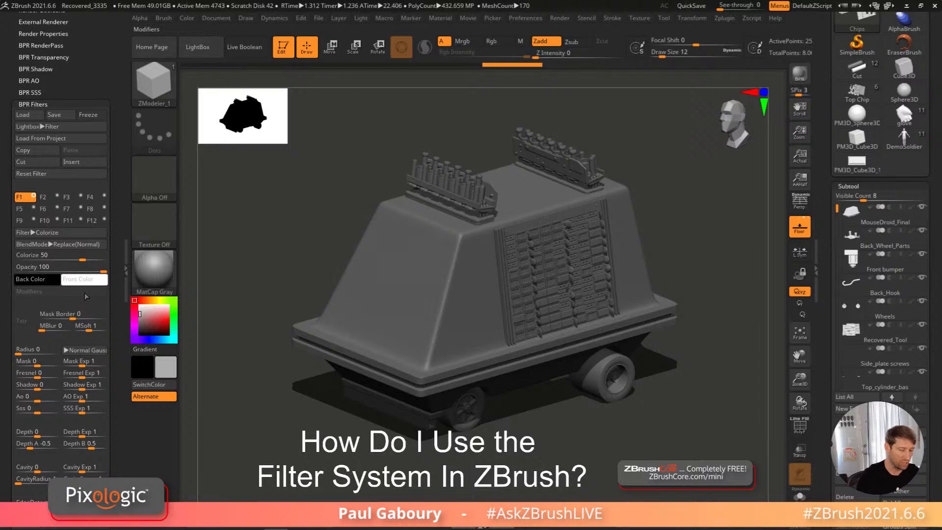
left_click(81, 243)
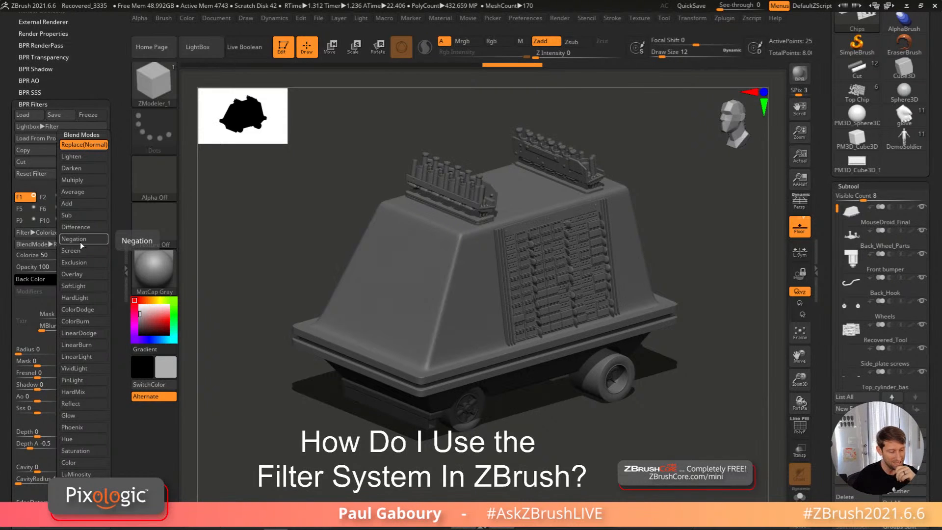
Step: Set the Colorize strength to 68 and the filter's front colour to red
left_click_drag(86, 258, 92, 259)
left_click(87, 279)
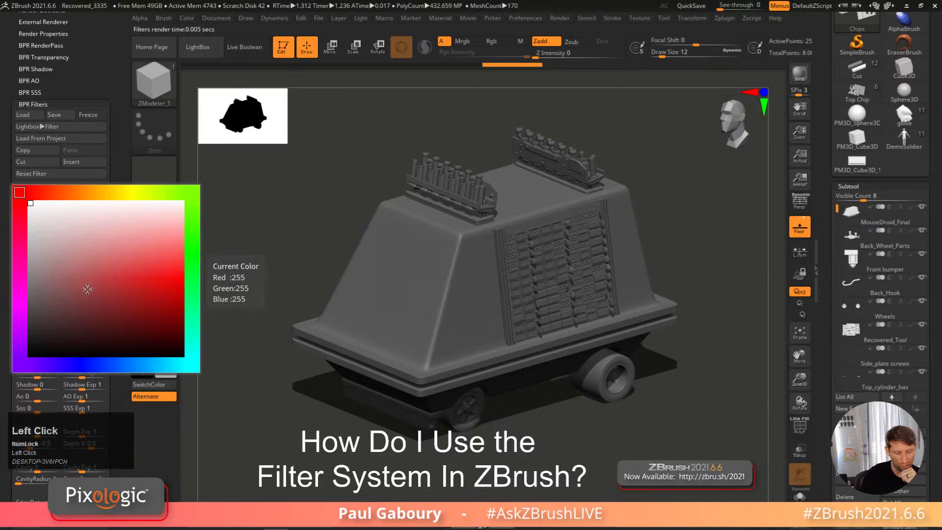
left_click(167, 282)
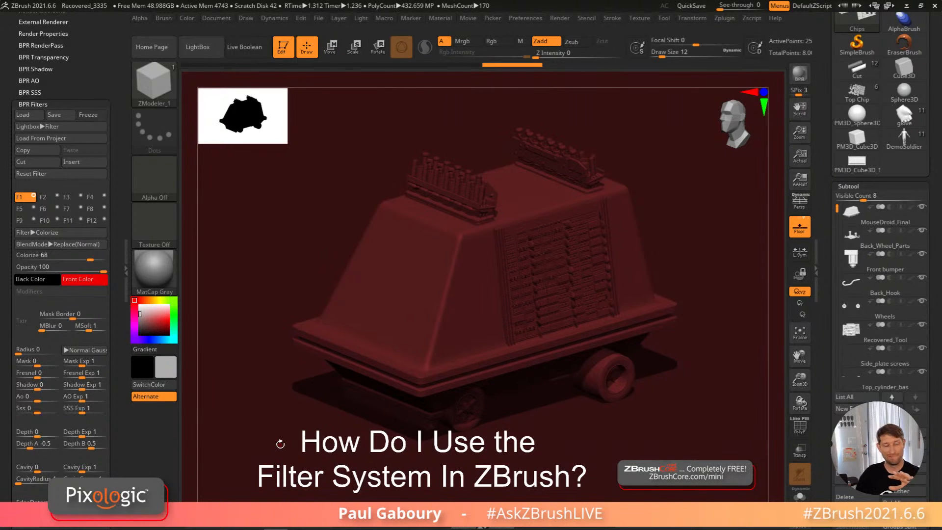
Step: Raise the Colorize strength to 100, keeping the filter's opacity at 100
left_click_drag(91, 259, 104, 258)
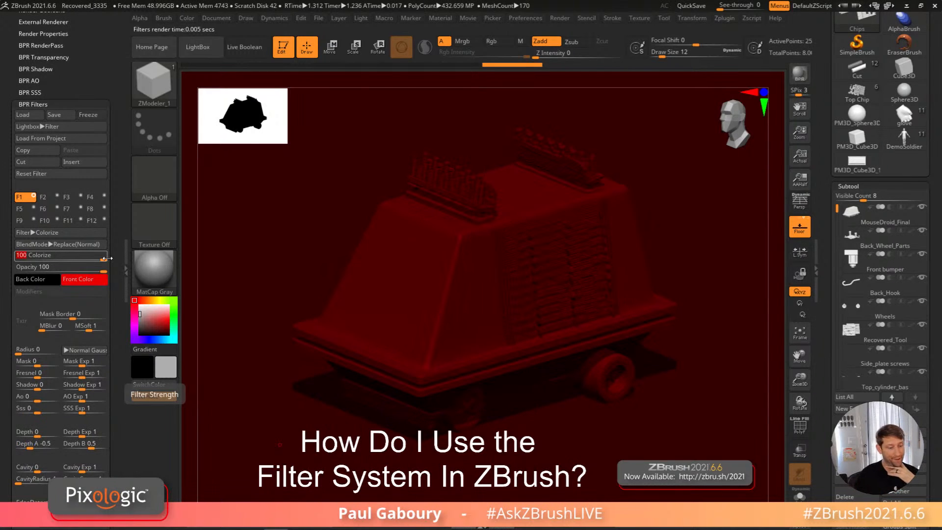
mouse_move(103, 267)
left_mouse_down()
mouse_move(38, 267)
mouse_move(107, 267)
left_mouse_up()
mouse_move(98, 257)
left_mouse_down()
mouse_move(81, 257)
mouse_move(109, 256)
left_mouse_up()
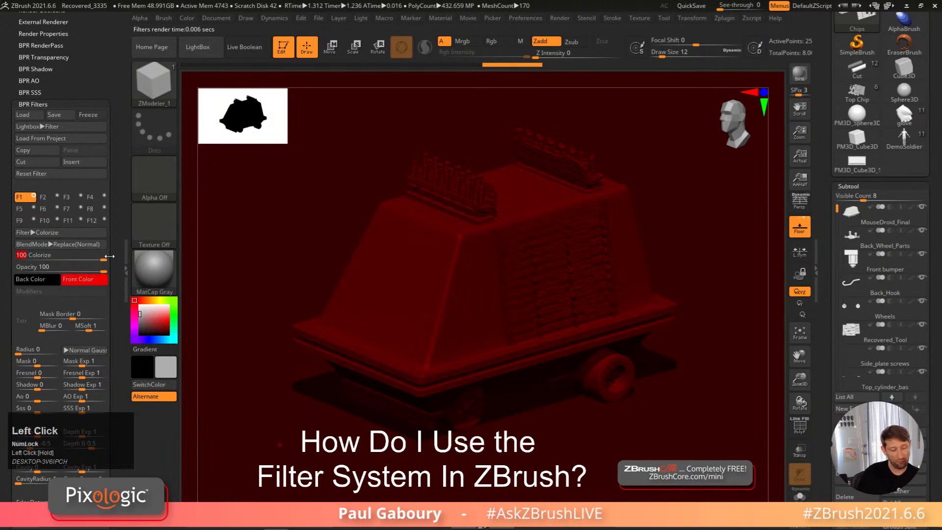
Step: Try the Paint filter type at strength 100 in slot F1
left_click(85, 234)
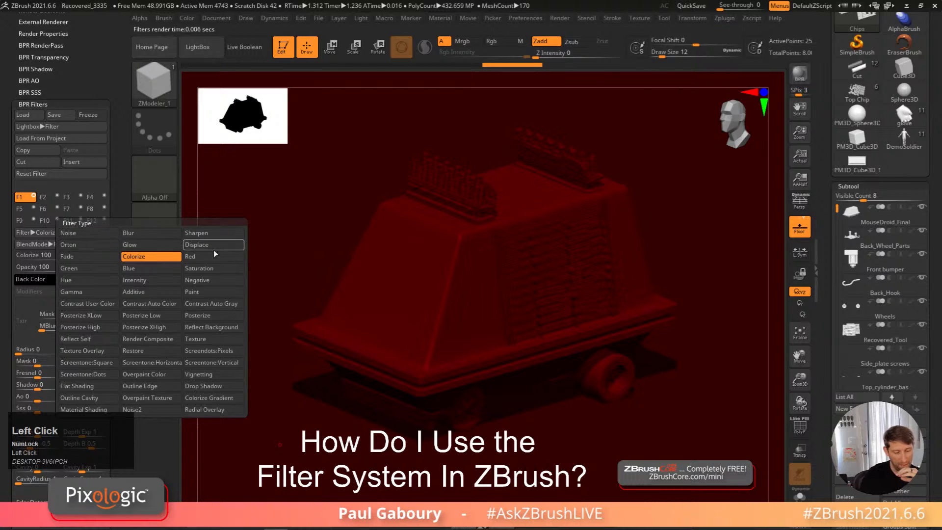
left_click(213, 291)
left_click_drag(82, 256, 107, 256)
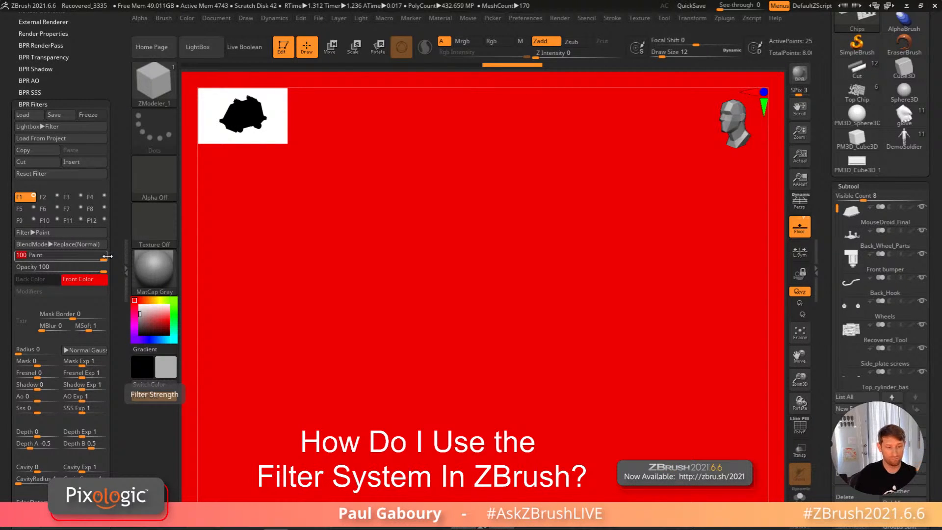
Step: Switch slot F1's filter type back to Colorize and set its strength to 100
left_click(84, 234)
left_click(159, 257)
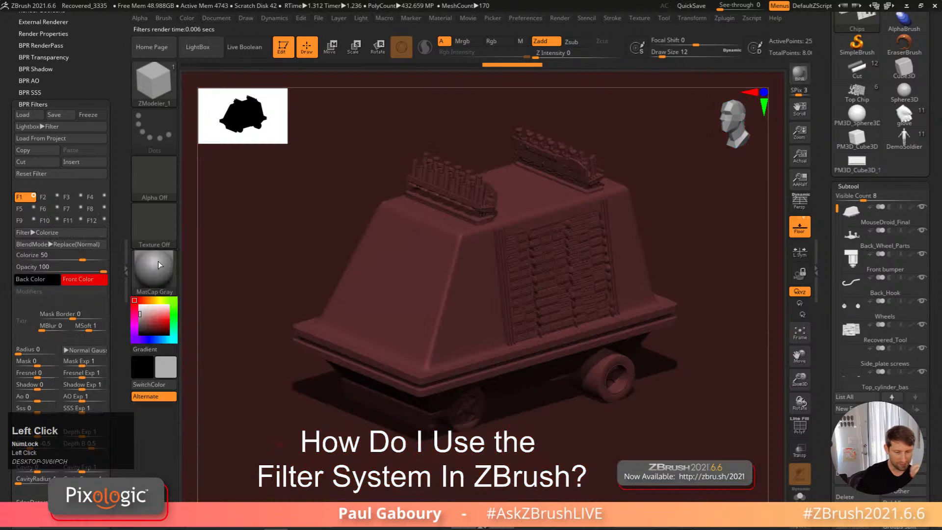
left_click_drag(82, 259, 108, 259)
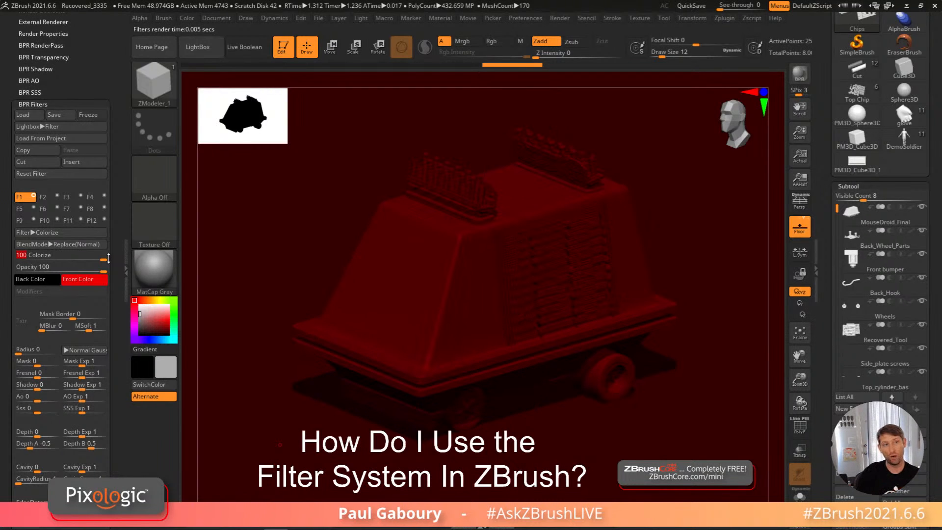
left_click_drag(108, 259, 115, 246)
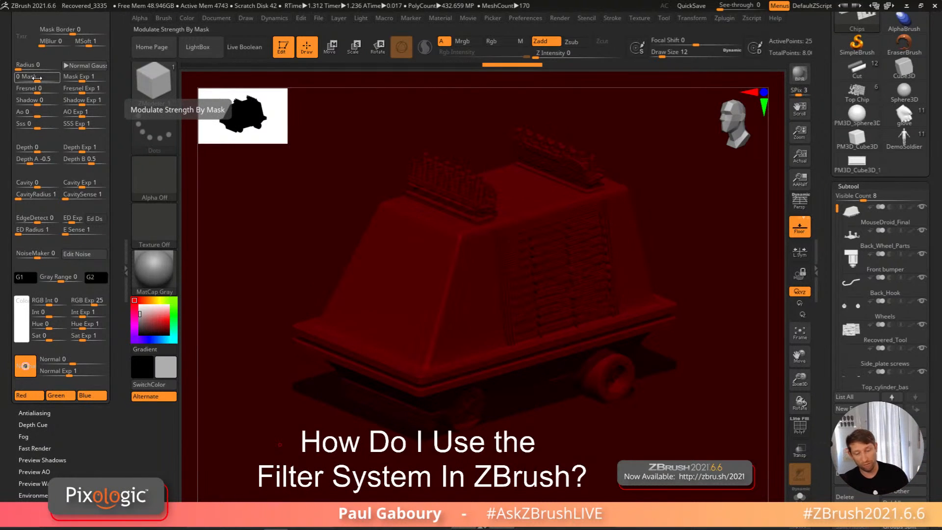
Step: Modulate the Colorize filter with Mask 1 and Fresnel 1, comparing each with its negative setting
left_click_drag(37, 77, 14, 76)
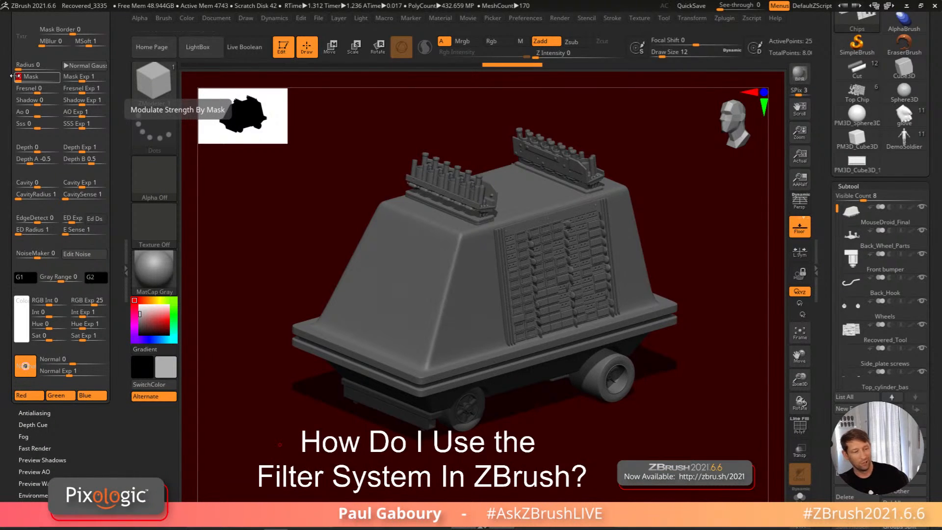
left_click_drag(15, 76, 56, 81)
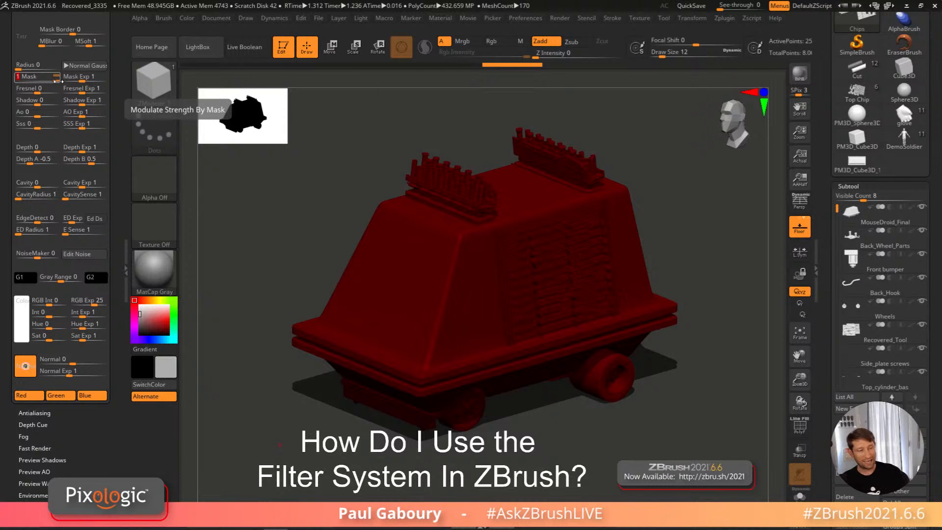
left_click(59, 90)
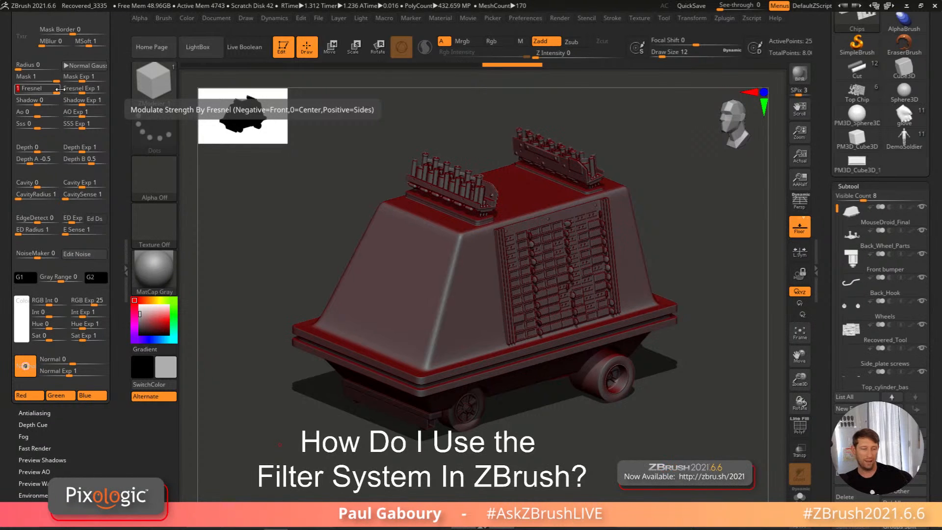
left_click_drag(59, 89, 17, 87)
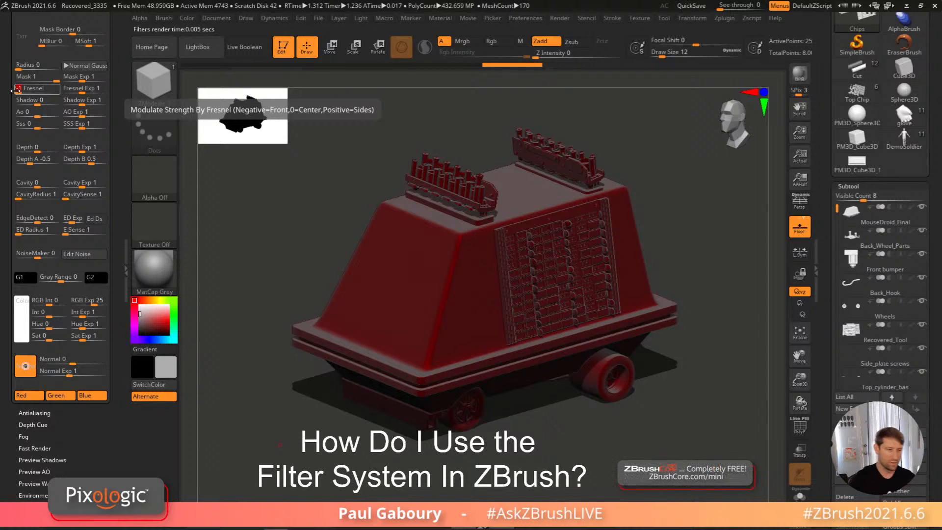
left_click(18, 89)
left_click_drag(18, 89, 62, 90)
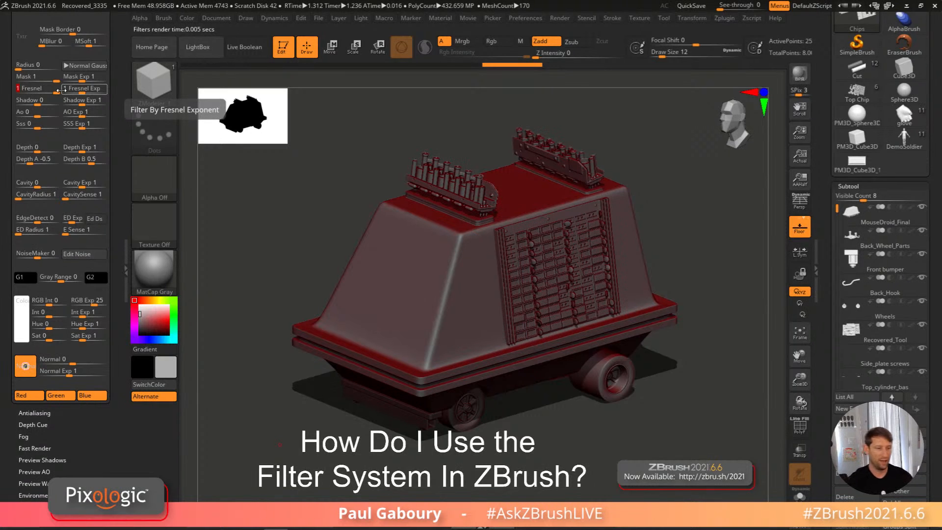
mouse_move(61, 90)
left_mouse_down()
mouse_move(9, 88)
mouse_move(64, 91)
left_mouse_up()
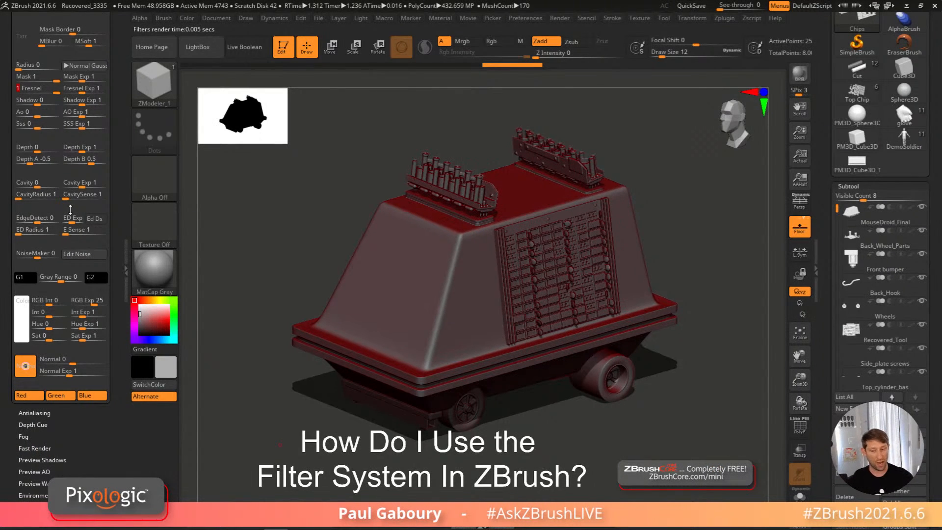
Step: Soften the Colorize filter with strength 21, opacity 69 and a Fresnel modulation of about 0.4
left_click_drag(115, 93, 116, 211)
left_click_drag(95, 85, 80, 103)
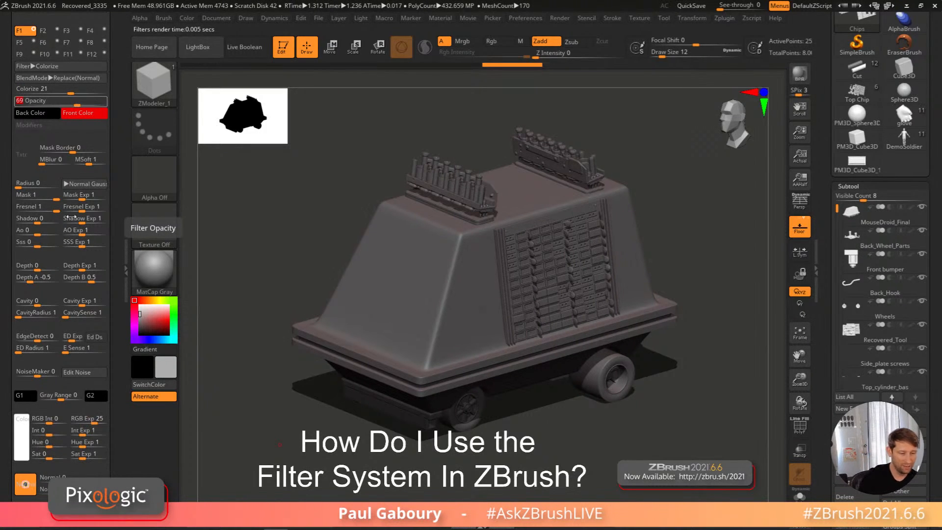
left_click_drag(55, 211, 47, 211)
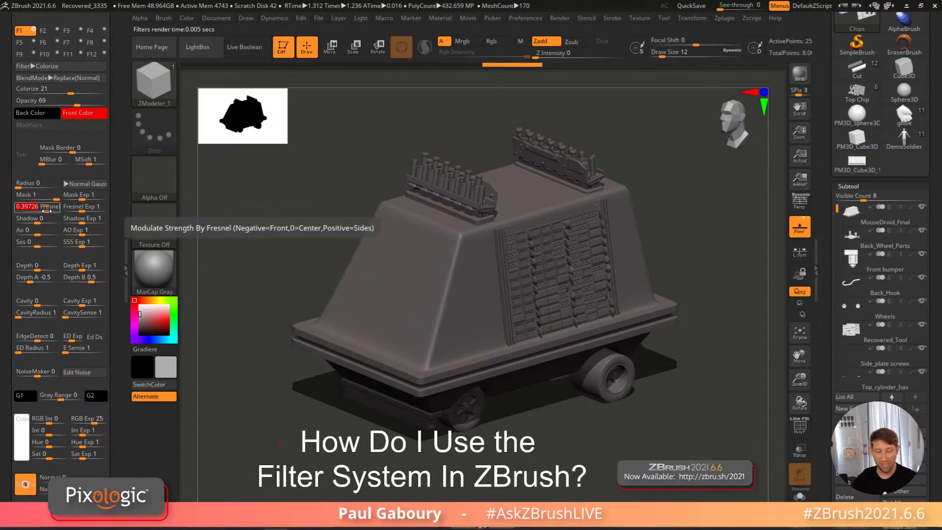
Step: Turn on filter slot F2 and set its filter type to Outline Edge
left_click_drag(114, 123, 115, 252)
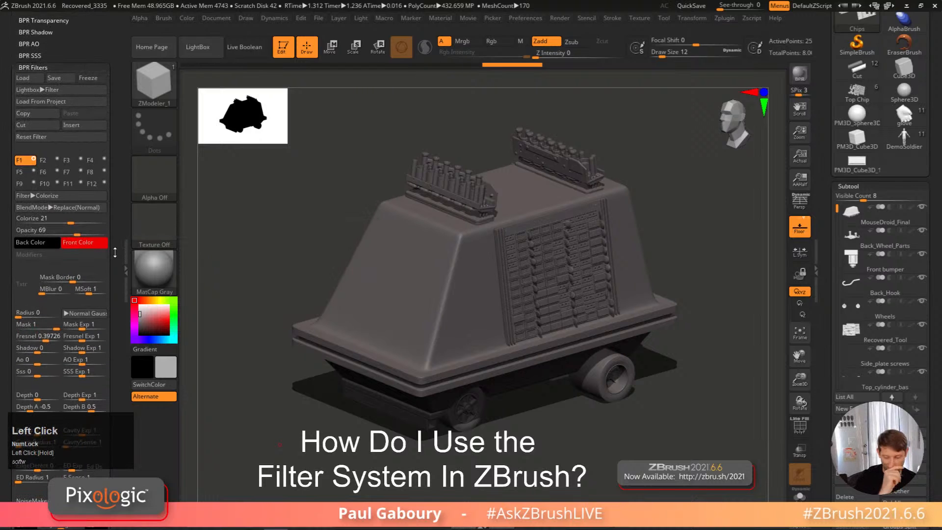
left_click(43, 159)
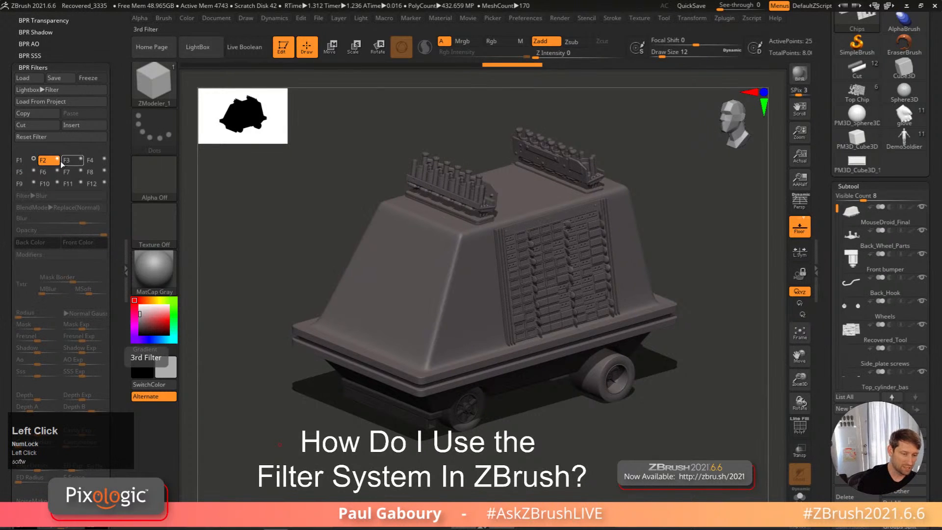
left_click(77, 195)
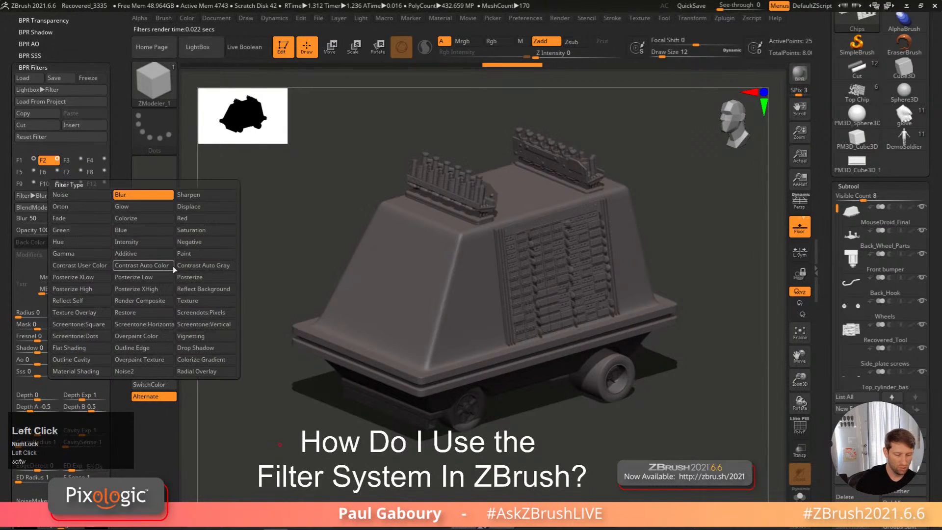
left_click(158, 348)
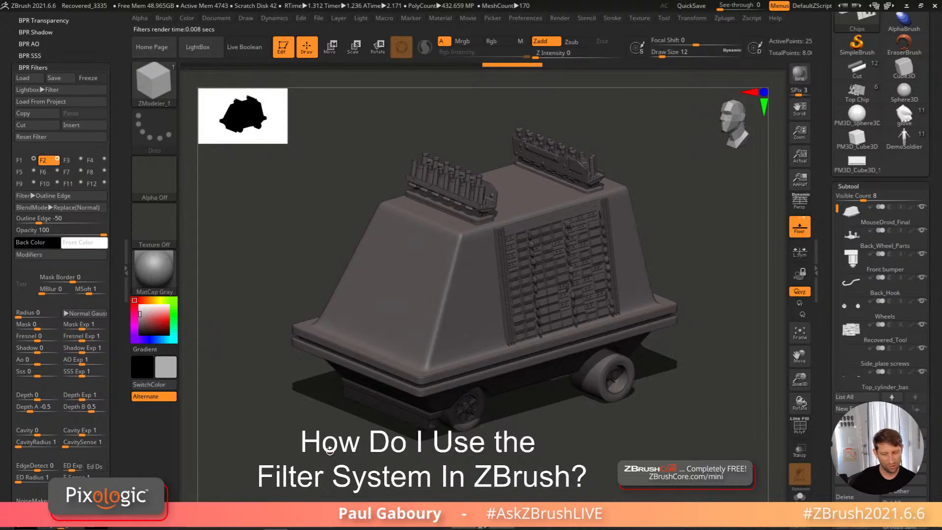
Step: In the Outline Edge modifiers, enable Interior Cavity, set Outline Noise to 0 and Outline Thickness to 3, and lower the Outline Falloff
left_click(70, 255)
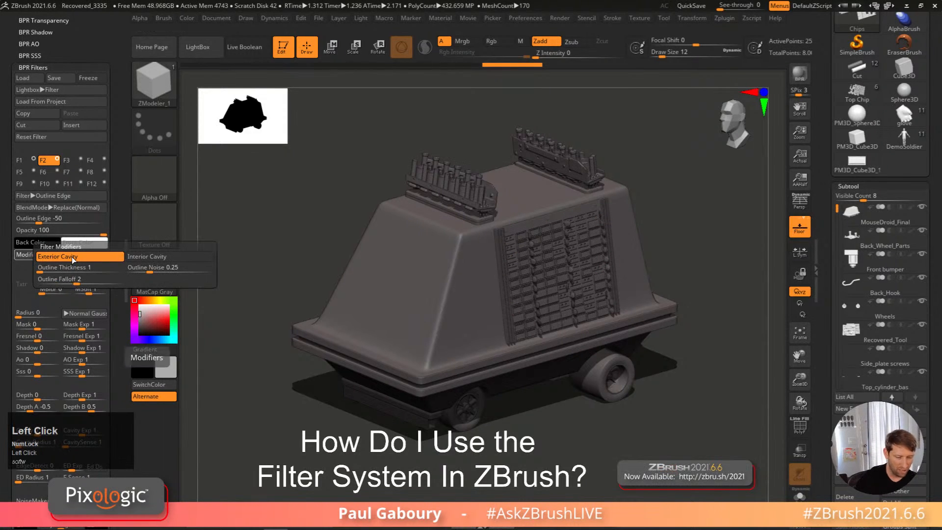
left_click(174, 258)
left_click(175, 258)
left_click(175, 259)
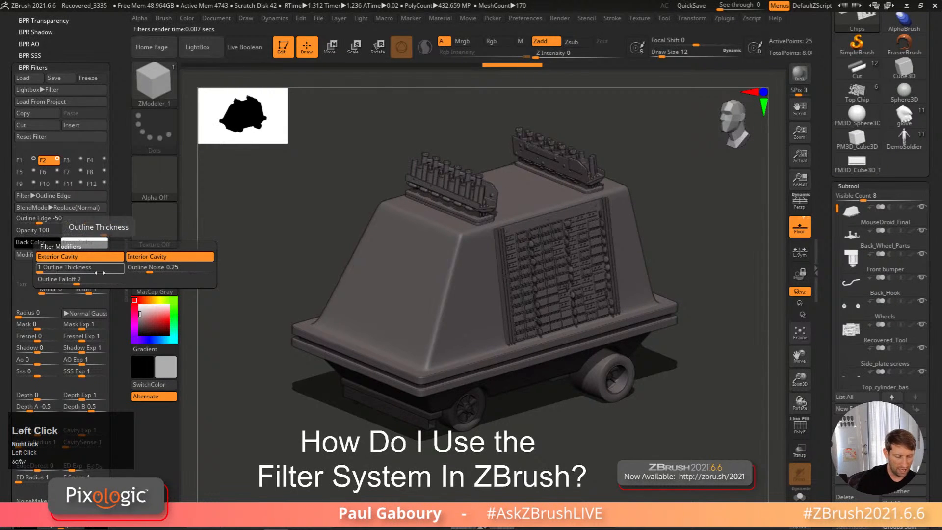
left_click_drag(149, 273, 125, 273)
left_click(59, 271)
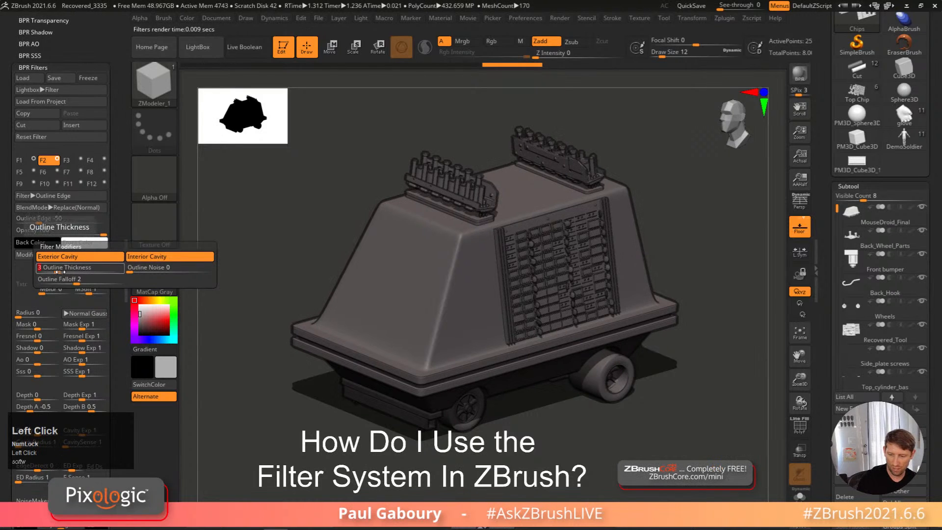
left_click_drag(74, 283, 67, 285)
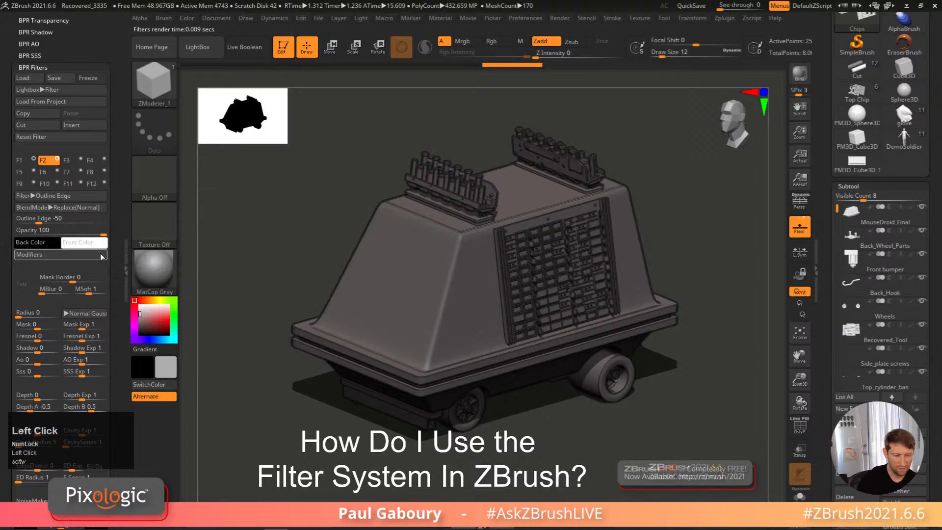
Step: Set the Outline Edge filter's back color to bright green and its strength to -100
left_click(38, 243)
left_click_drag(193, 174, 193, 186)
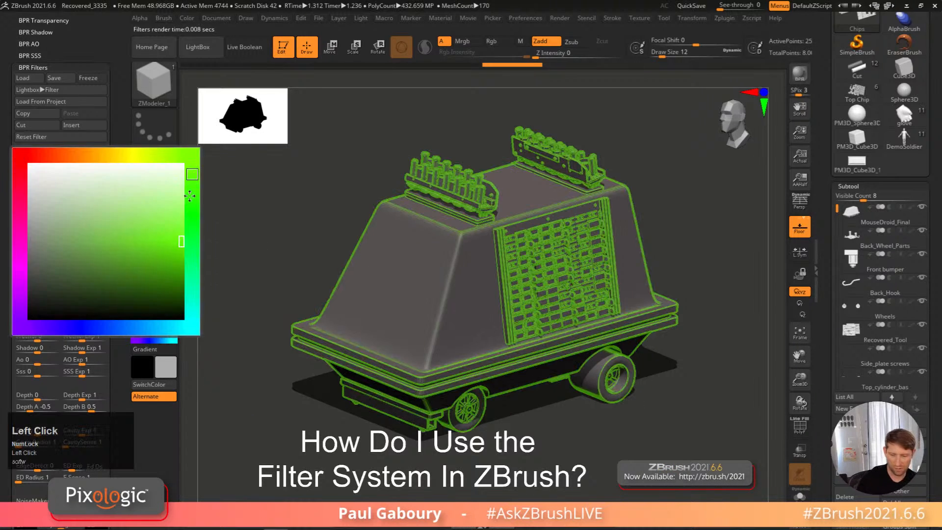
left_click_drag(39, 218, 10, 215)
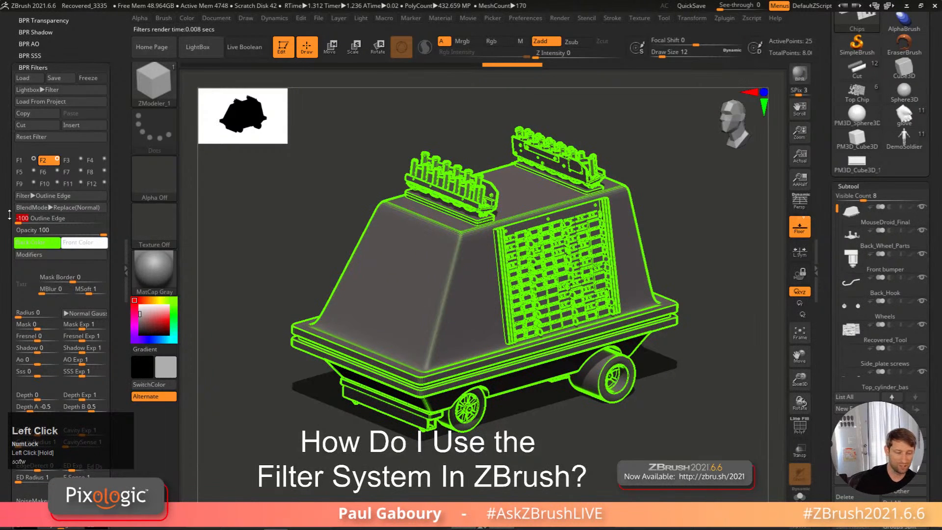
Step: Set Outline Thickness to 1 and Outline Falloff to about 12, and compare the outline with Interior Cavity off and on
left_click(27, 254)
left_click_drag(49, 267, 132, 273)
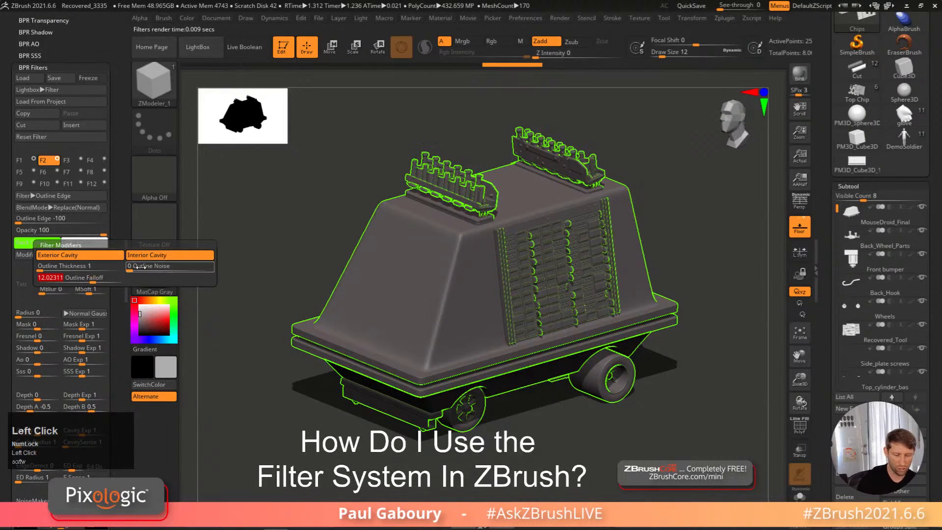
left_click(160, 256)
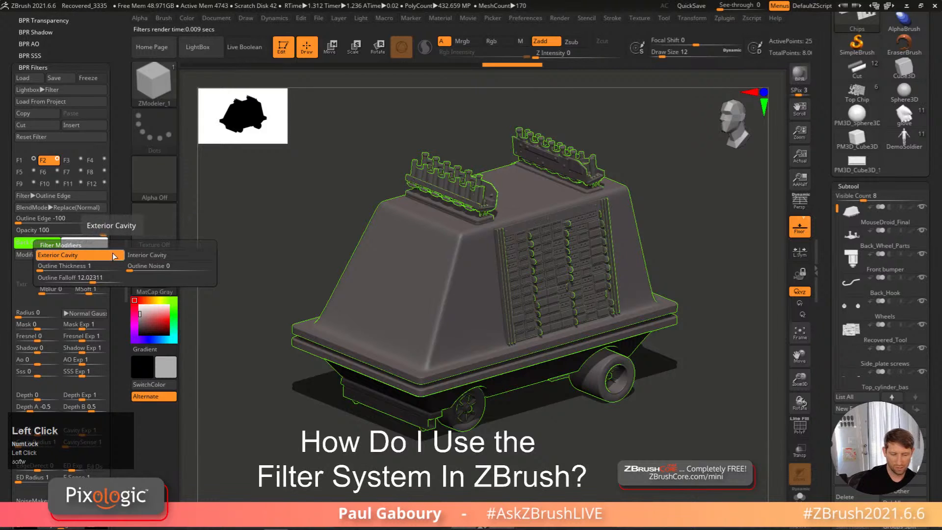
left_click(154, 256)
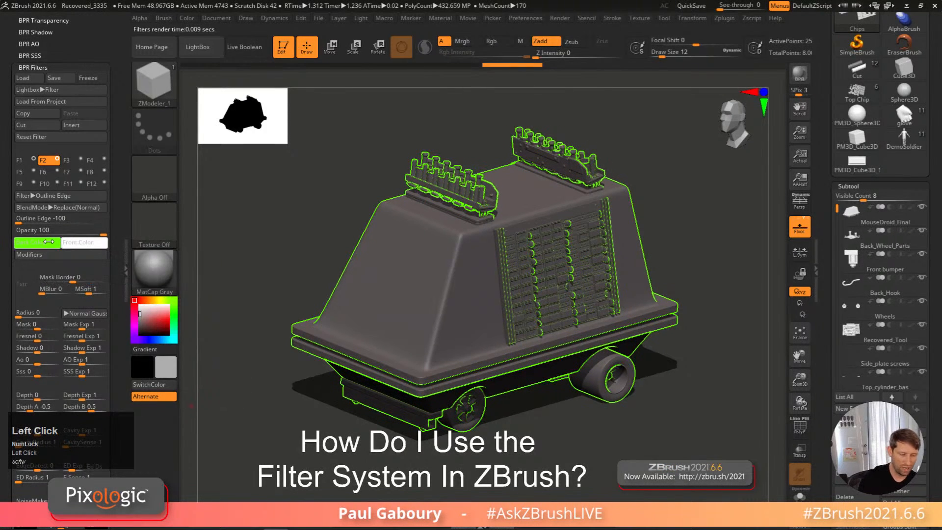
Step: Change the Outline Edge filter's back color to black
left_click(48, 241)
left_click_drag(138, 278, 28, 302)
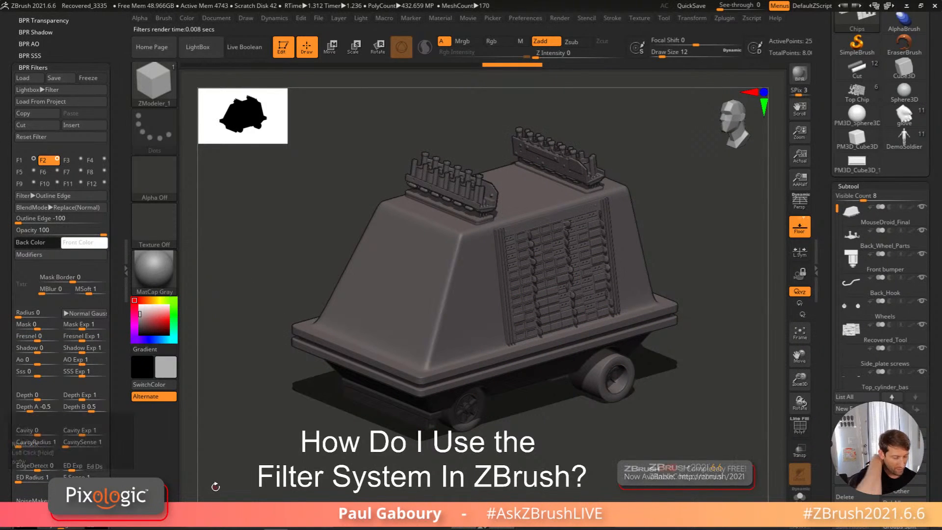
Step: Turn on filter slot F3 with the Blur filter type and set its strength to 100
left_click(67, 160)
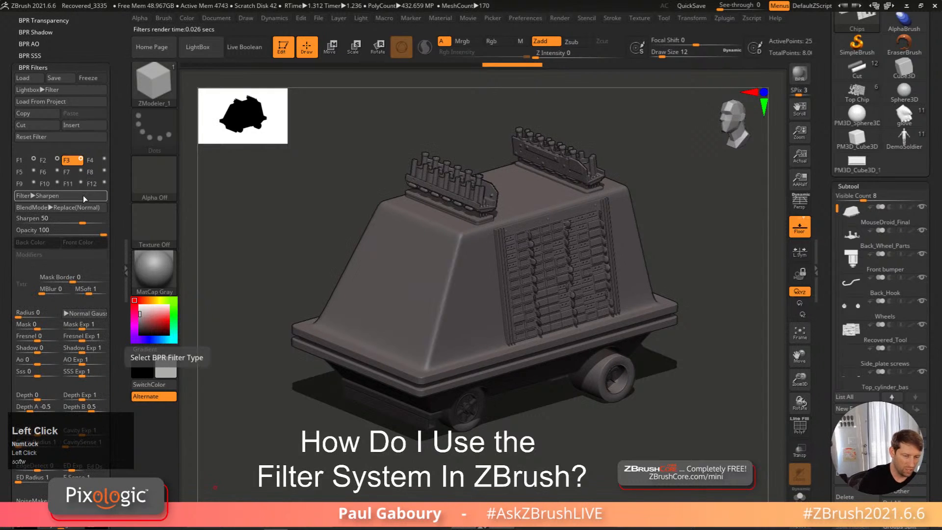
left_click(84, 196)
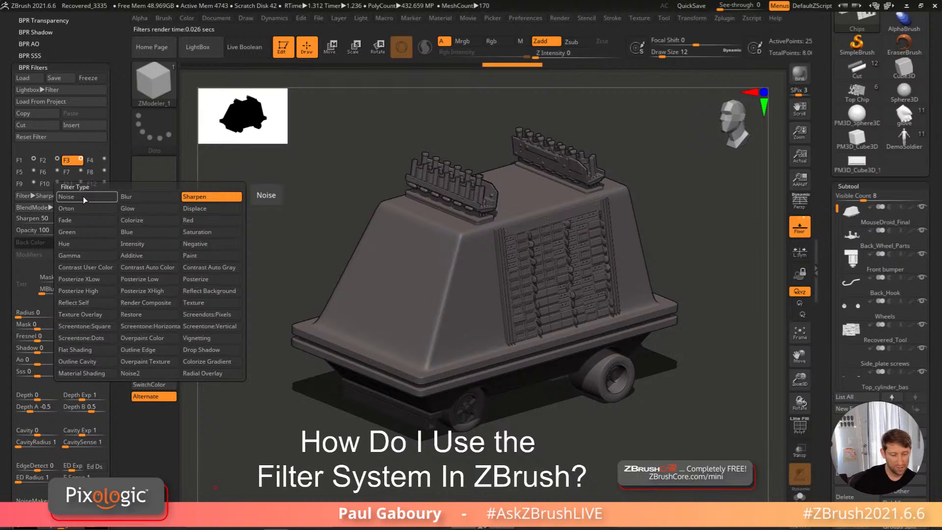
left_click(126, 196)
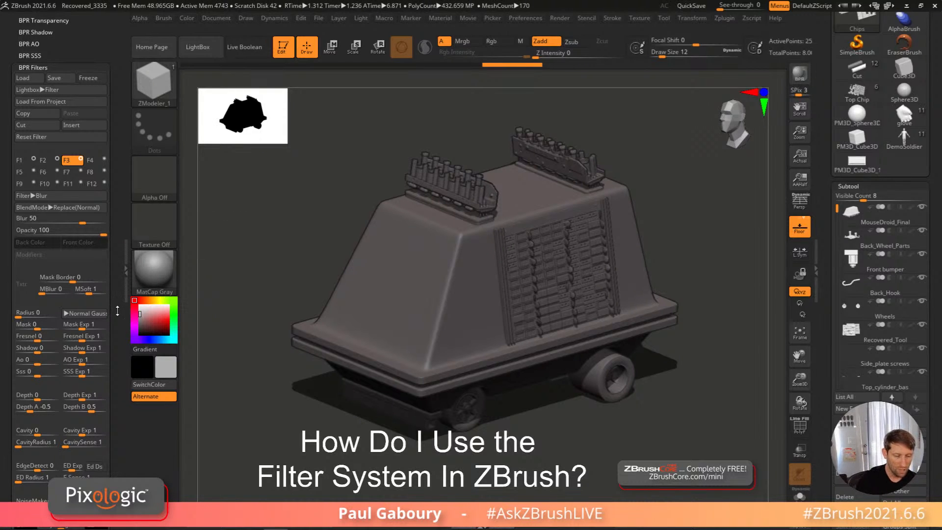
left_click_drag(117, 301, 119, 251)
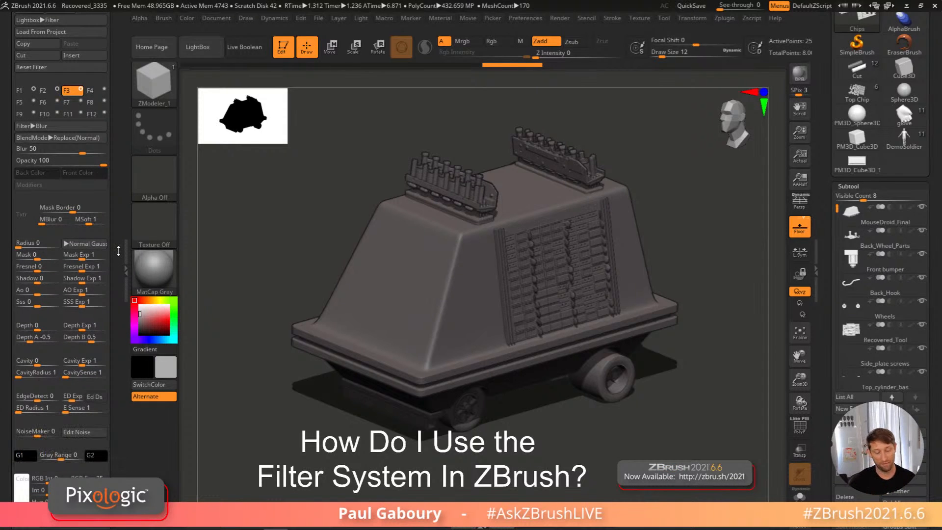
left_click_drag(82, 153, 107, 149)
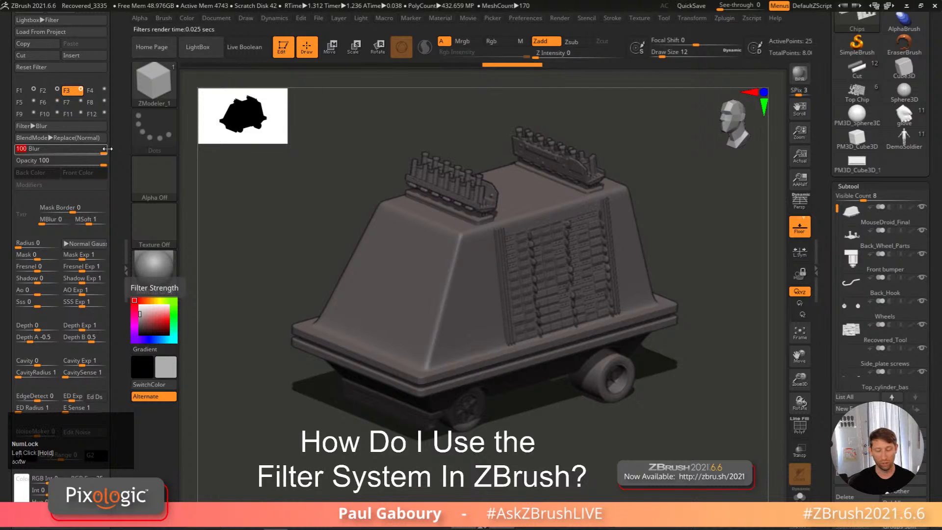
Step: Set the Blur filter's radius to 8
left_click_drag(115, 260, 113, 209)
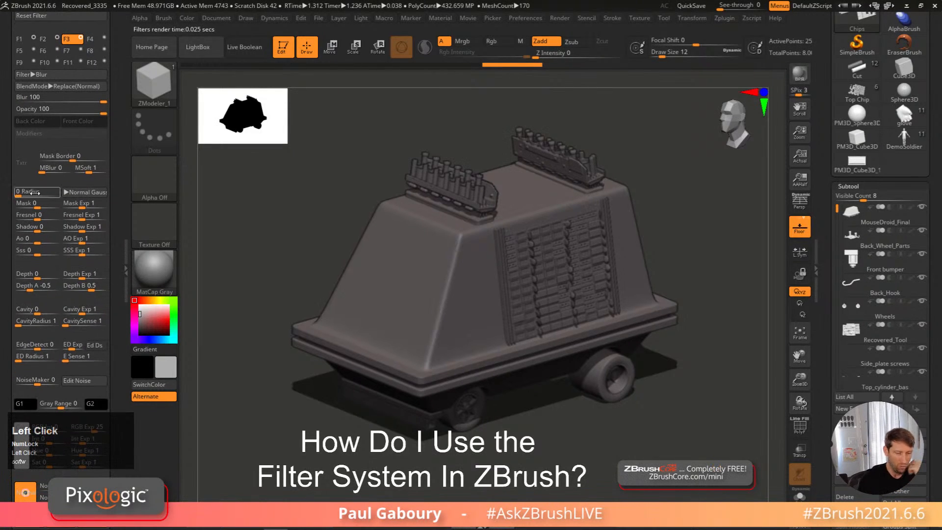
left_click_drag(18, 194, 26, 195)
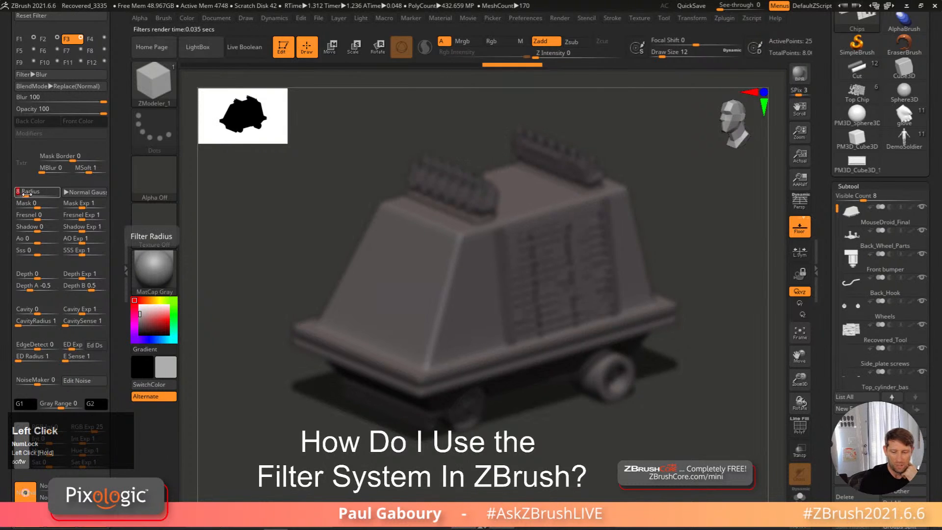
left_click(26, 195)
type("8")
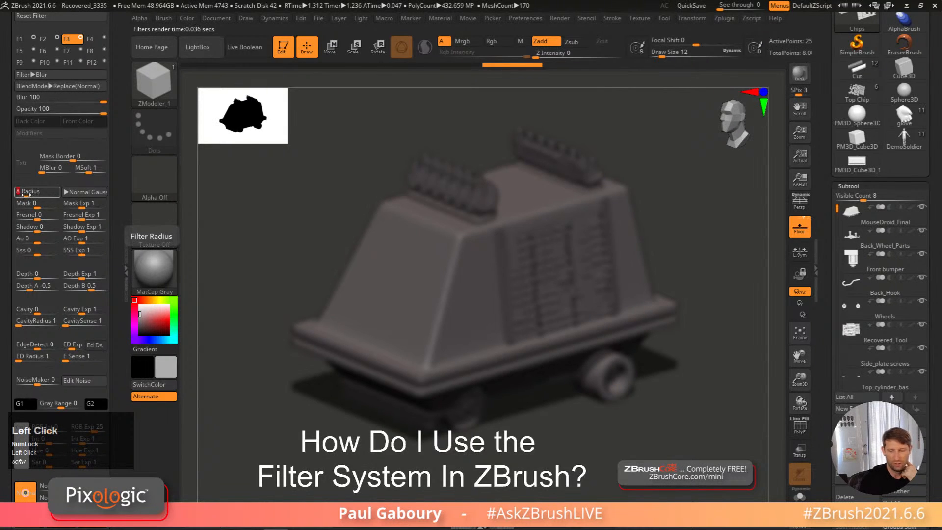
Step: Set the Blur filter's radius to 5 and its Depth modulation to 1
left_click(26, 195)
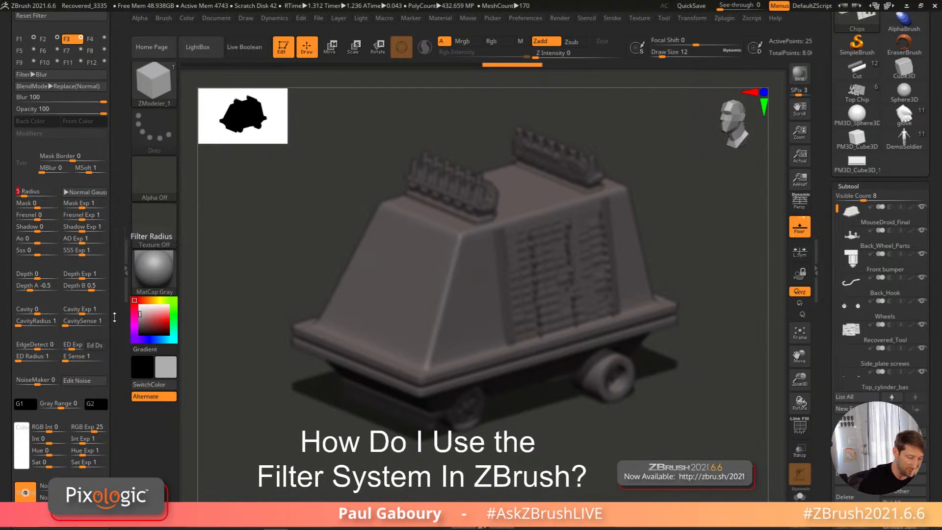
left_click_drag(114, 316, 113, 263)
left_click_drag(39, 221, 56, 222)
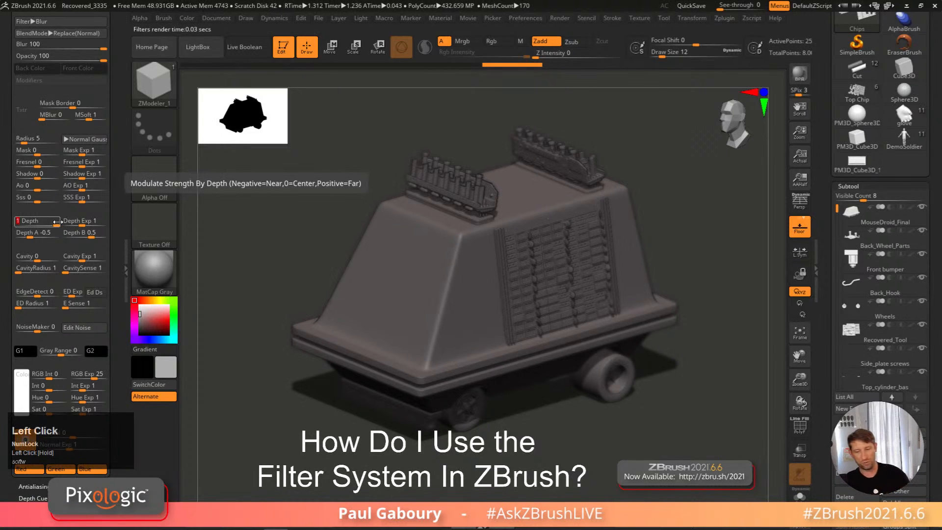
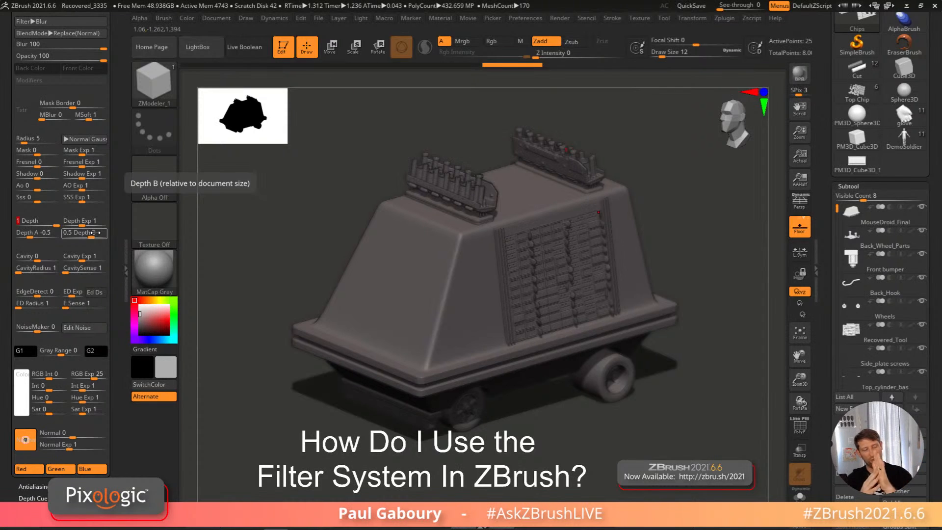
Step: Sample Depth A at about -0.074 and Depth B at about 0.052 from the droid's body, and set Depth Exp to about 0.72
left_click(52, 236)
left_click_drag(52, 242, 536, 204)
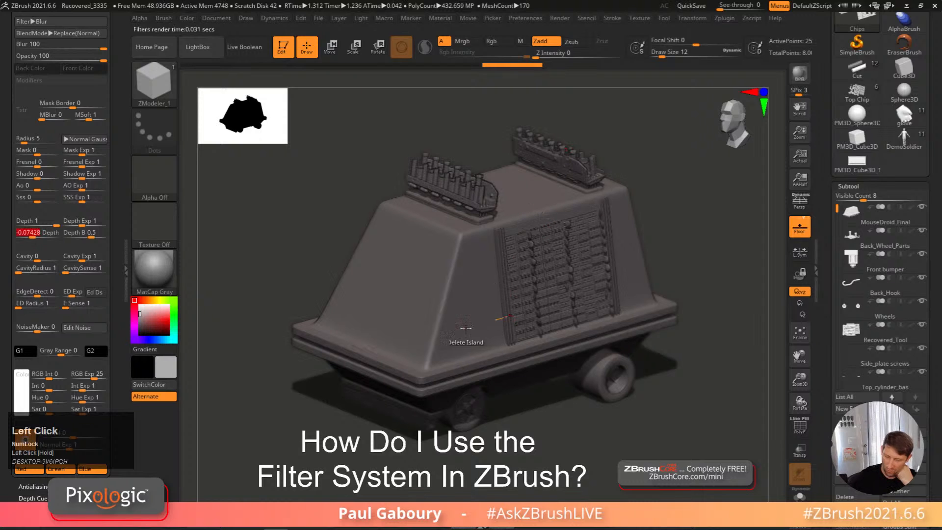
left_click_drag(84, 233, 576, 175)
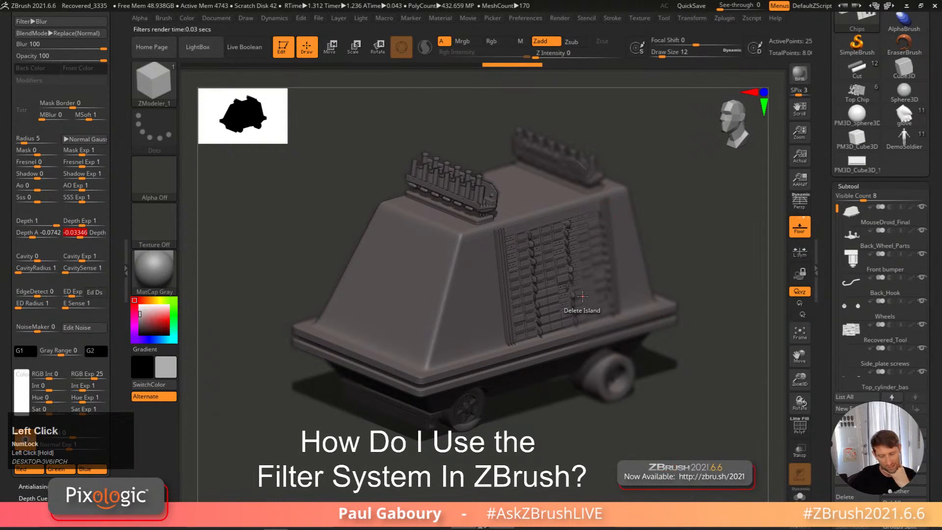
left_click_drag(84, 232, 523, 144)
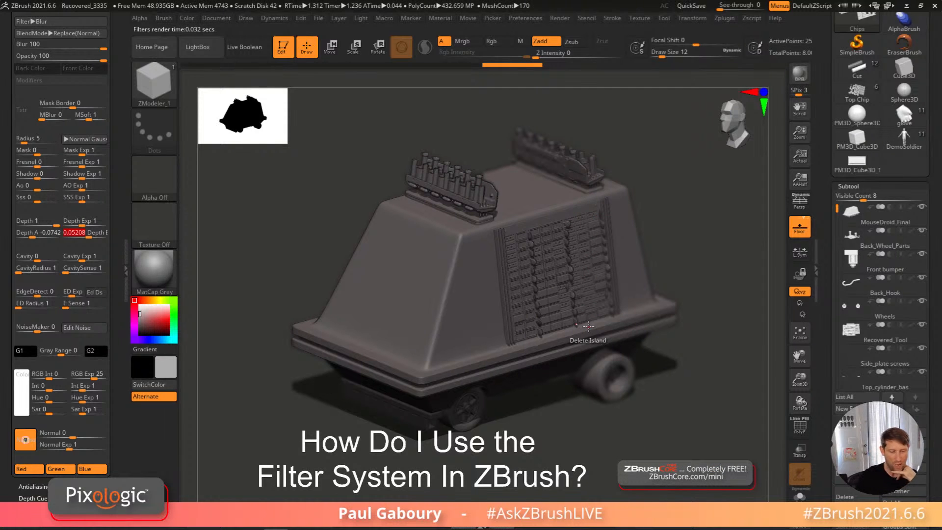
left_click(82, 223)
left_click_drag(79, 223, 81, 224)
left_click(81, 224)
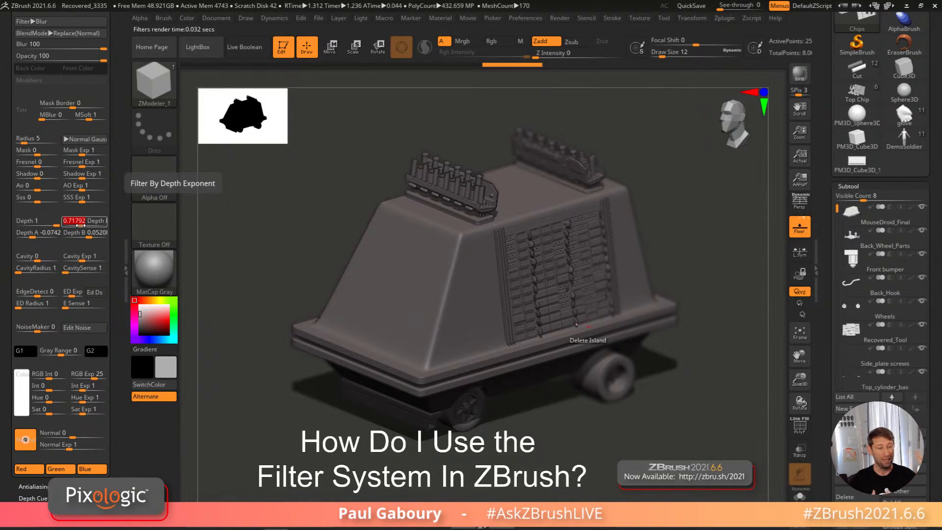
Step: Set the Blur filter's radius to 2 after comparing it with a radius of 1
left_click(23, 139)
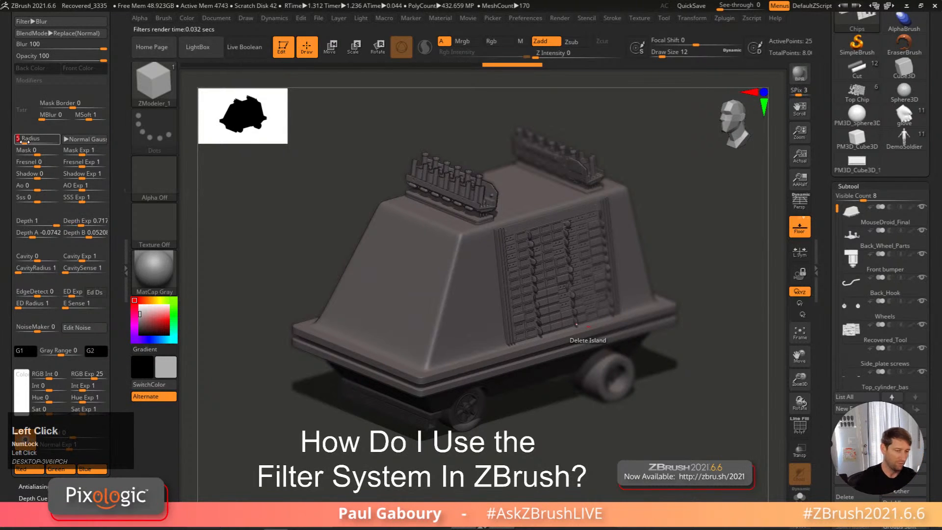
type("2")
key("Return")
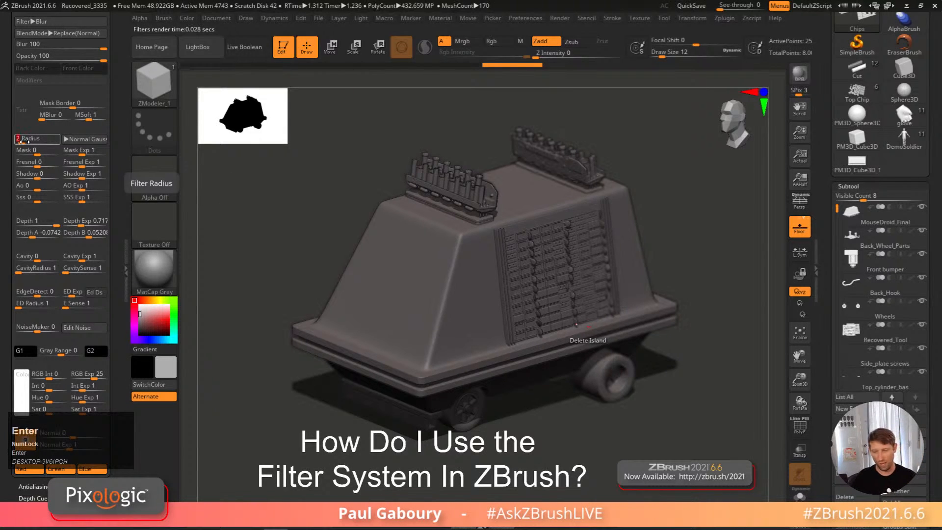
type("1")
key("Return")
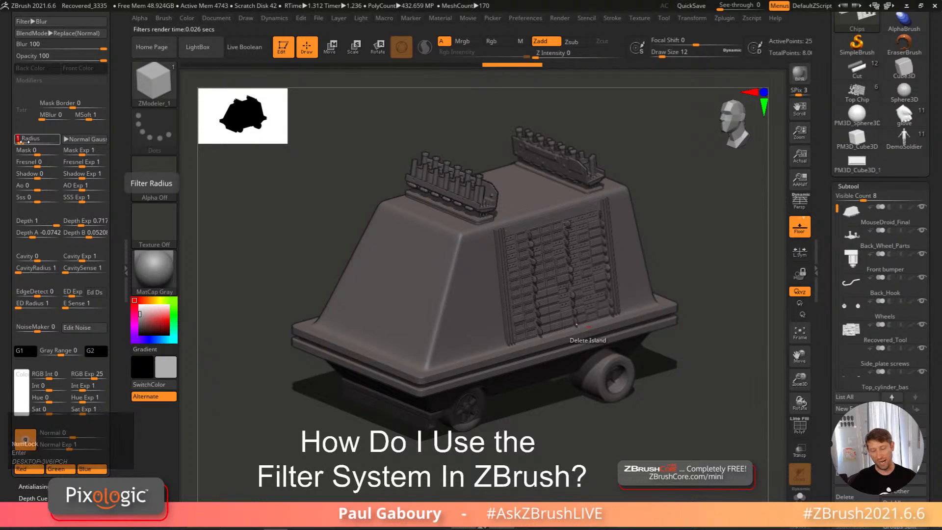
type("2")
key("Return")
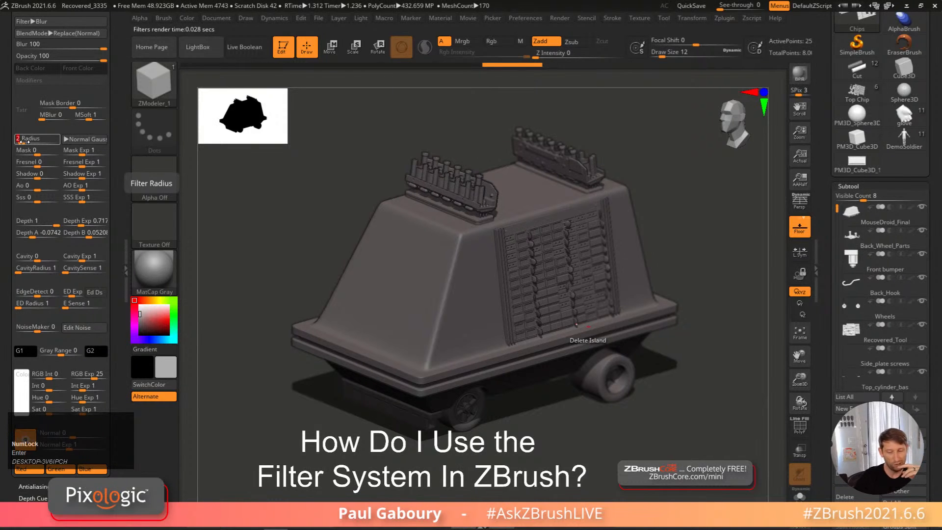
Step: Turn on filter slot F4 and change its filter type to Screentone:Horizontal
left_click_drag(126, 183, 121, 365)
left_click(105, 242)
left_click(79, 280)
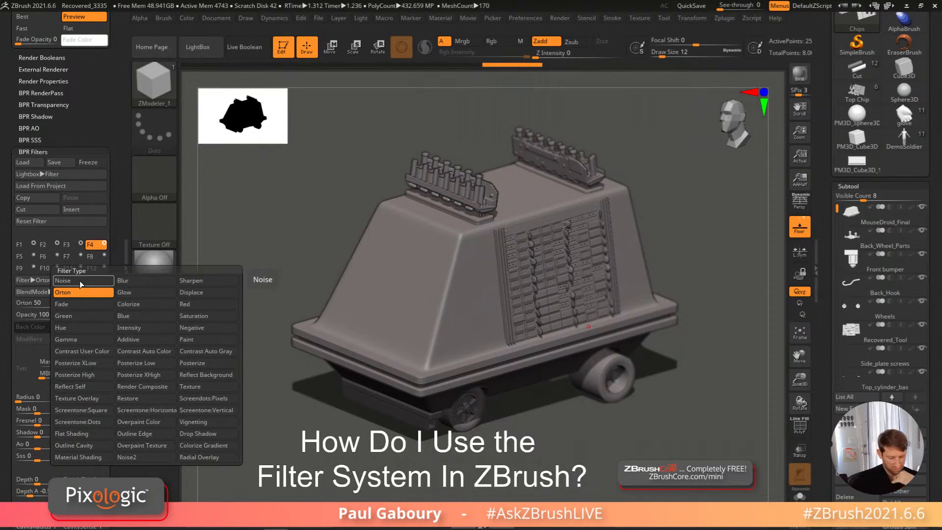
left_click(159, 411)
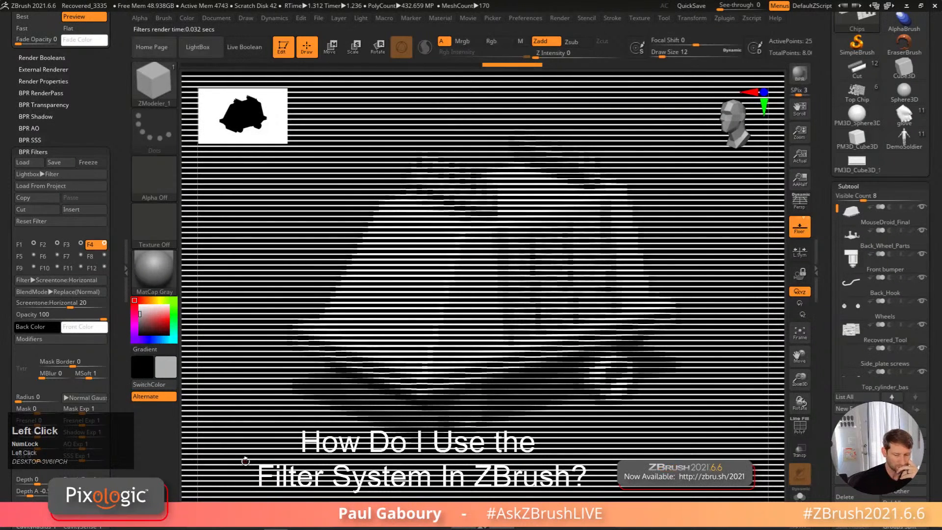
Step: Restrict the horizontal screentone to the floor shadow by setting Mask to -1 and Shadow to 1
left_click_drag(119, 373, 118, 301)
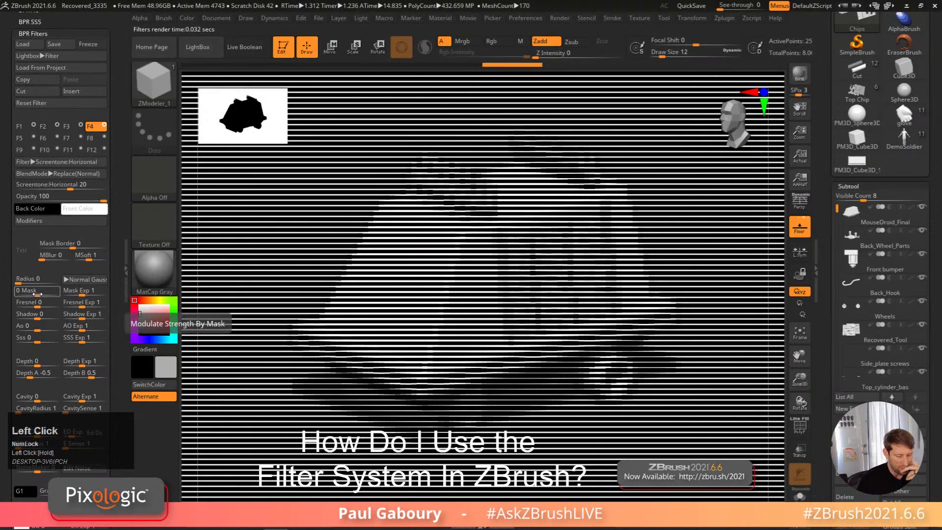
left_click_drag(34, 294, 17, 295)
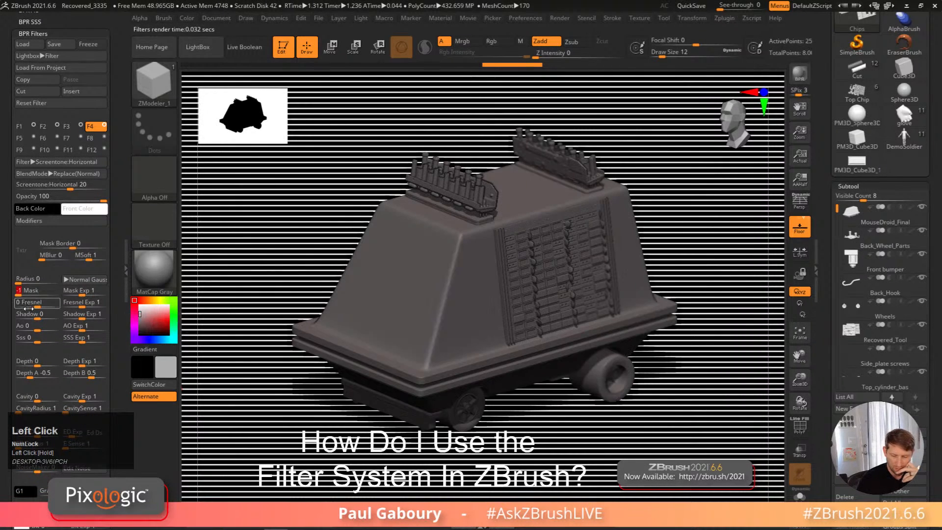
mouse_move(37, 315)
left_mouse_down()
mouse_move(59, 318)
mouse_move(63, 331)
left_mouse_up()
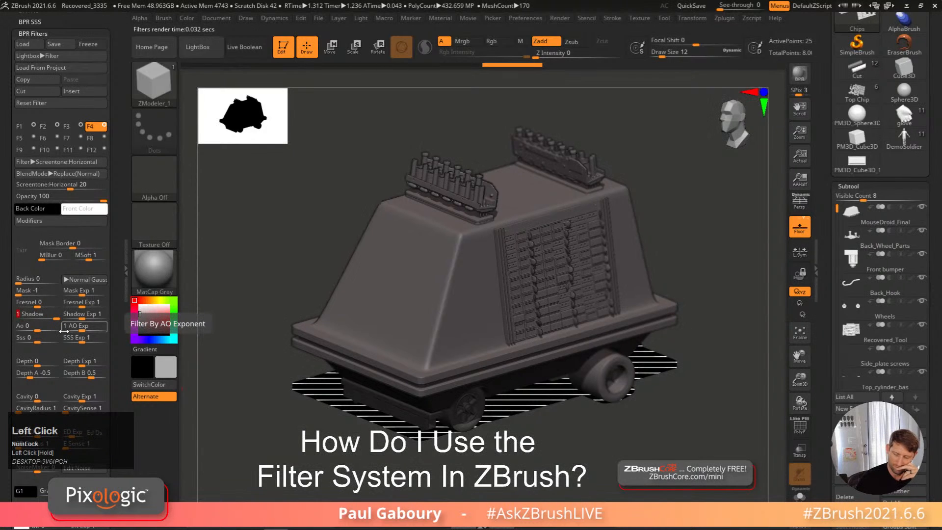
Step: Set the Screentone:Horizontal strength to 3 and turn on its Use Constant Size modifier
left_click_drag(74, 187, 63, 187)
left_click(63, 187)
left_click(30, 220)
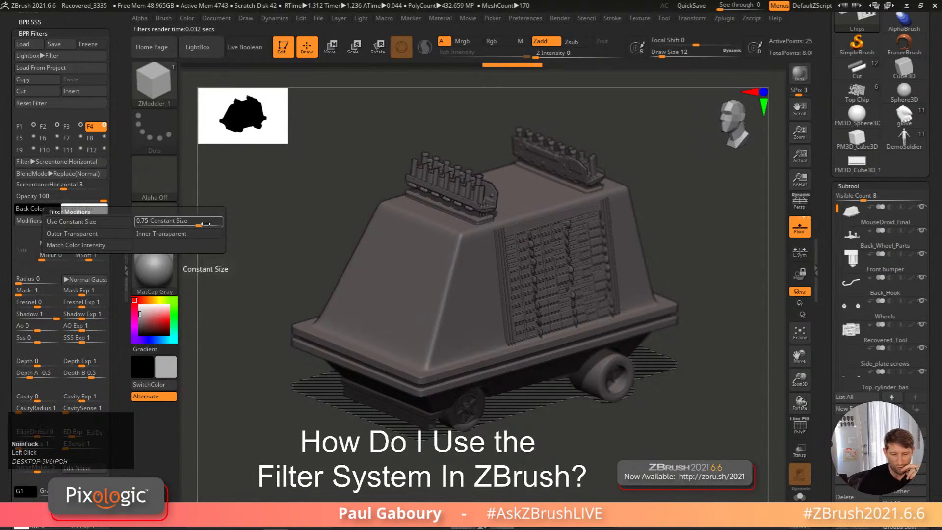
left_click(112, 222)
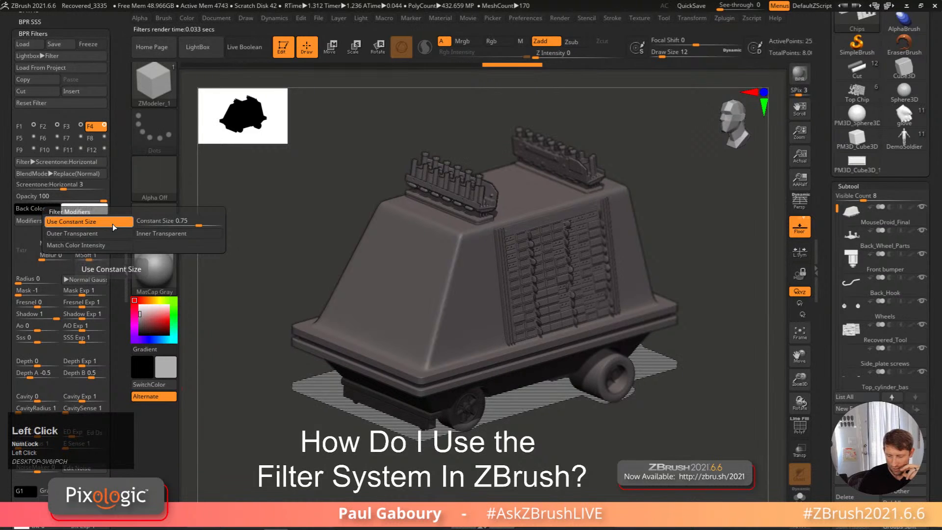
left_click(112, 224)
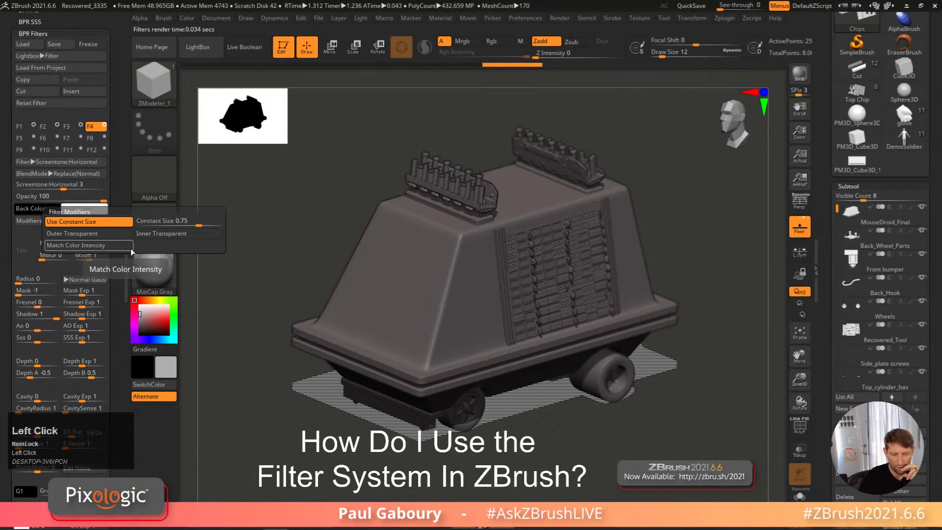
Step: Try Inner Transparent, turn on Outer Transparent and Match Color Intensity, and set the Screentone:Horizontal strength to -4
left_click(156, 235)
left_click(156, 236)
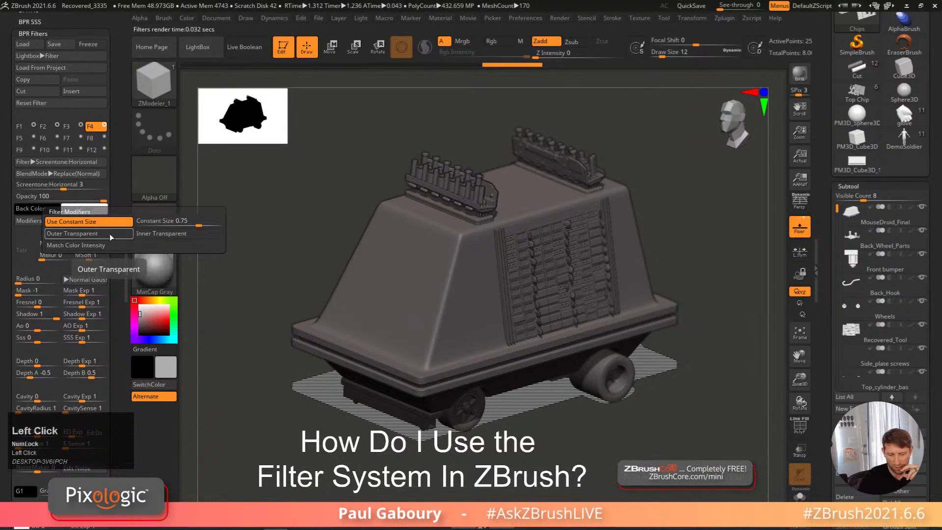
left_click(111, 234)
left_click(165, 234)
left_click(165, 234)
left_click(114, 245)
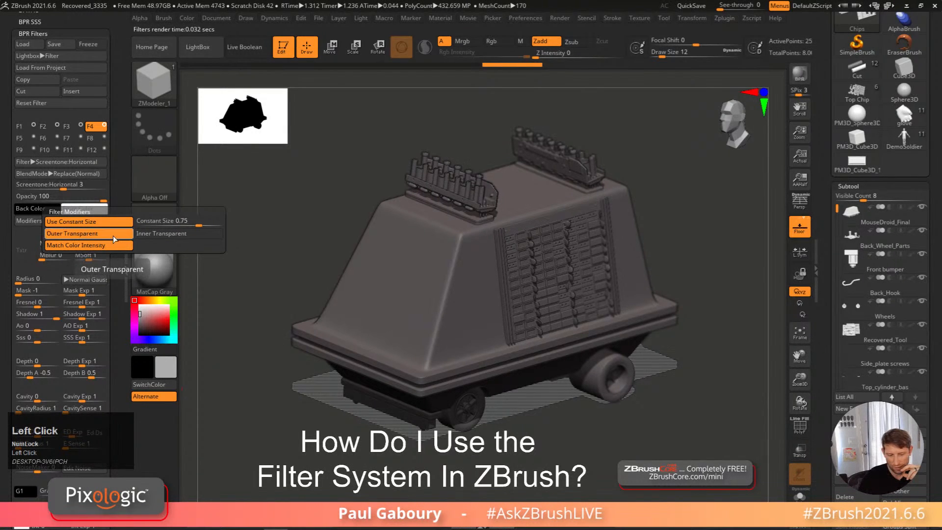
left_click(68, 188)
left_click_drag(67, 188, 56, 188)
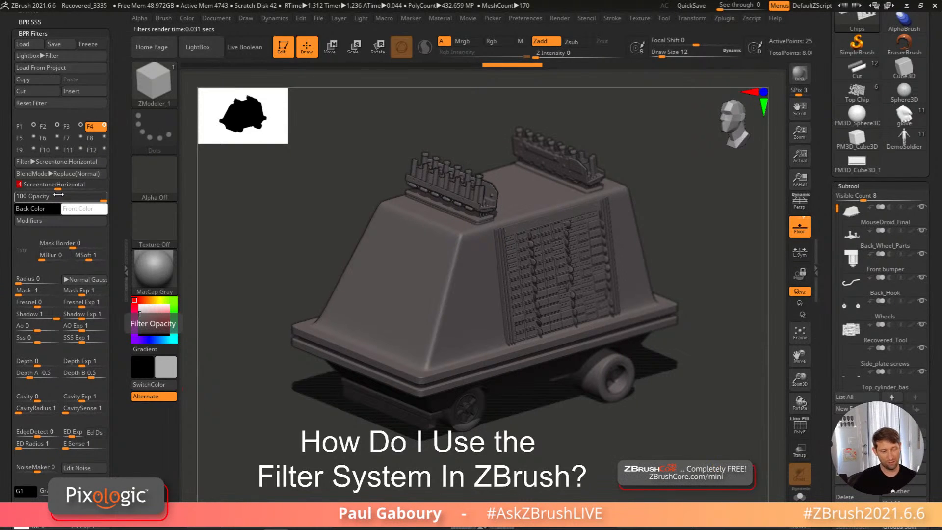
Step: Turn on filter slot F5 with the Screentone:Dots filter type and set its Mask modulation to 1
left_click(32, 137)
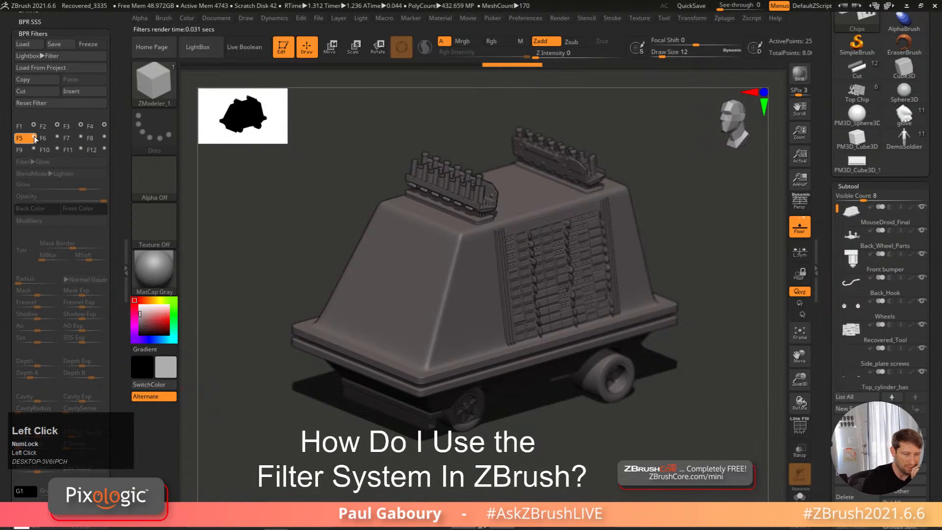
left_click(73, 162)
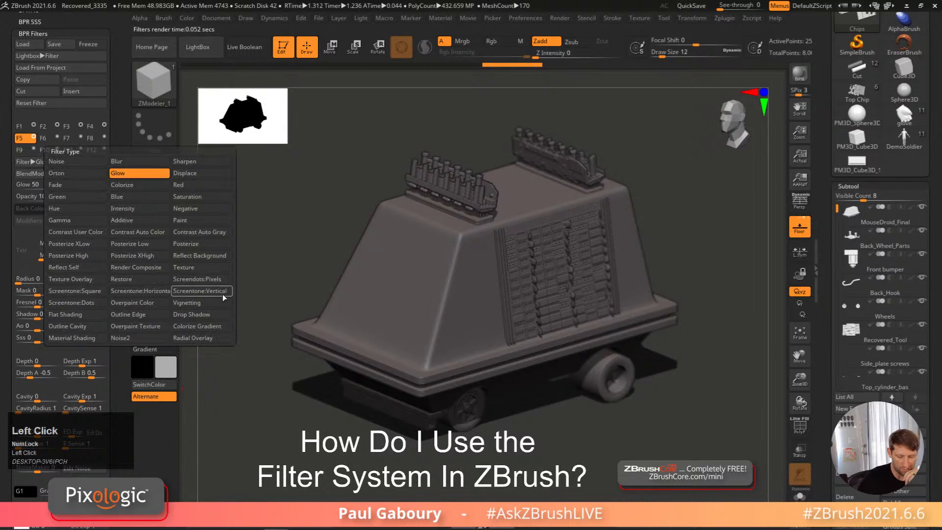
left_click(95, 301)
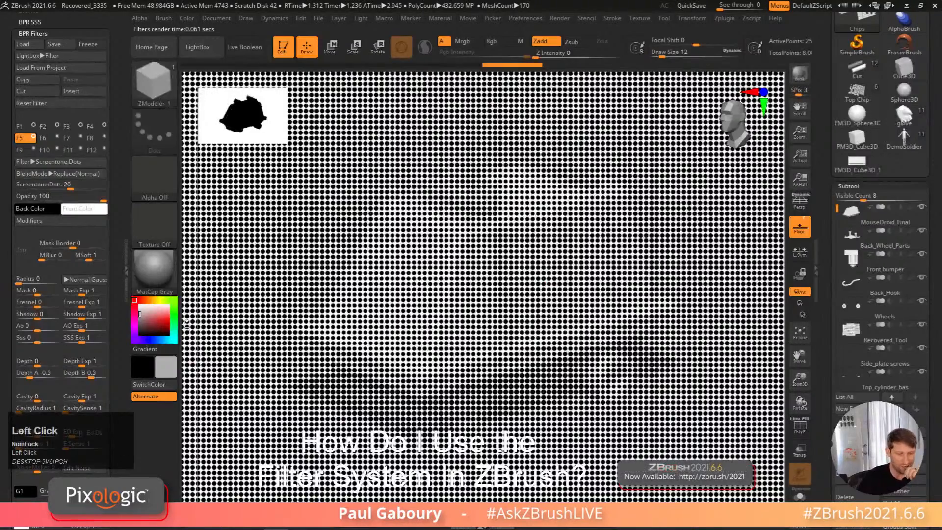
left_click_drag(47, 289, 57, 293)
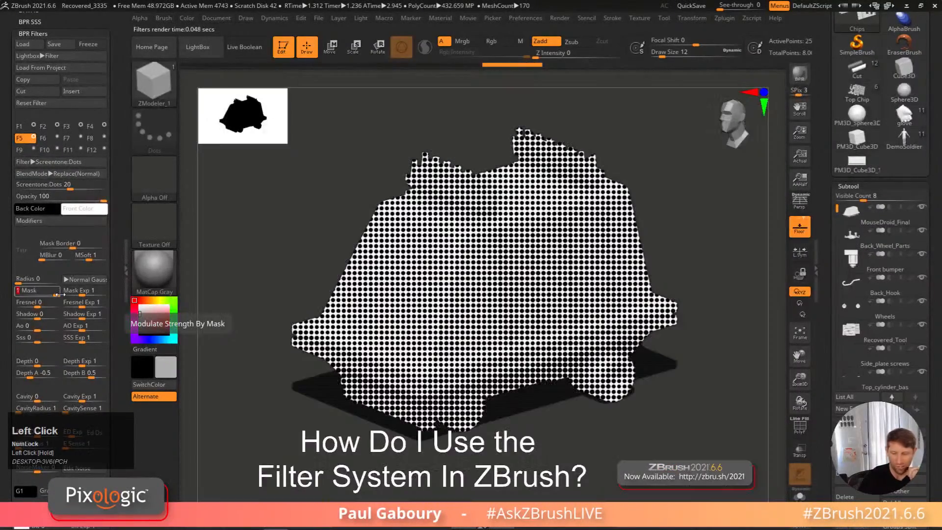
Step: Try a Screentone:Dots strength of 5, and settle on -5
left_click_drag(70, 186, 65, 187)
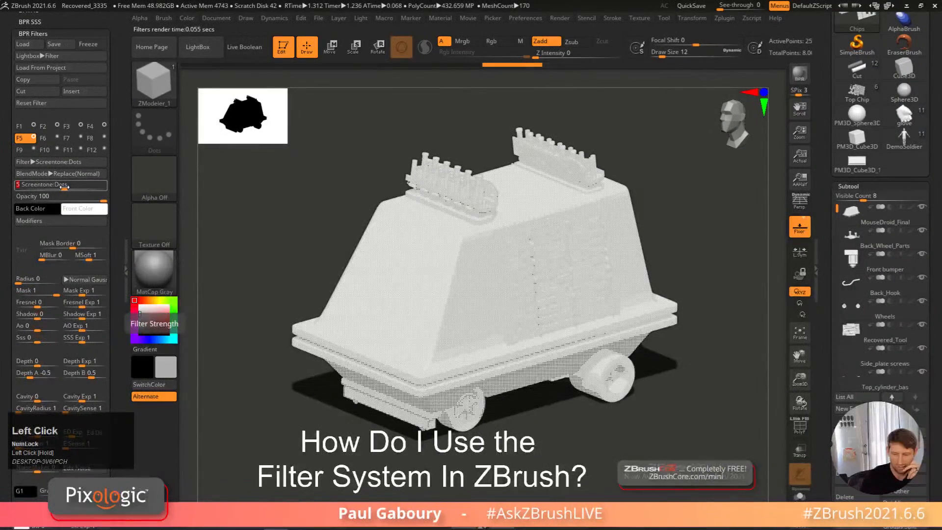
left_click(86, 221)
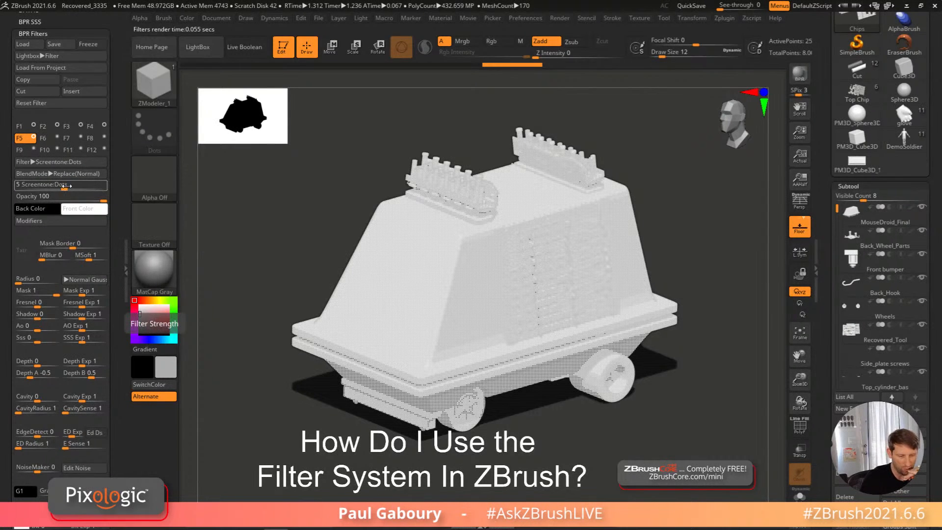
left_click_drag(63, 187, 54, 186)
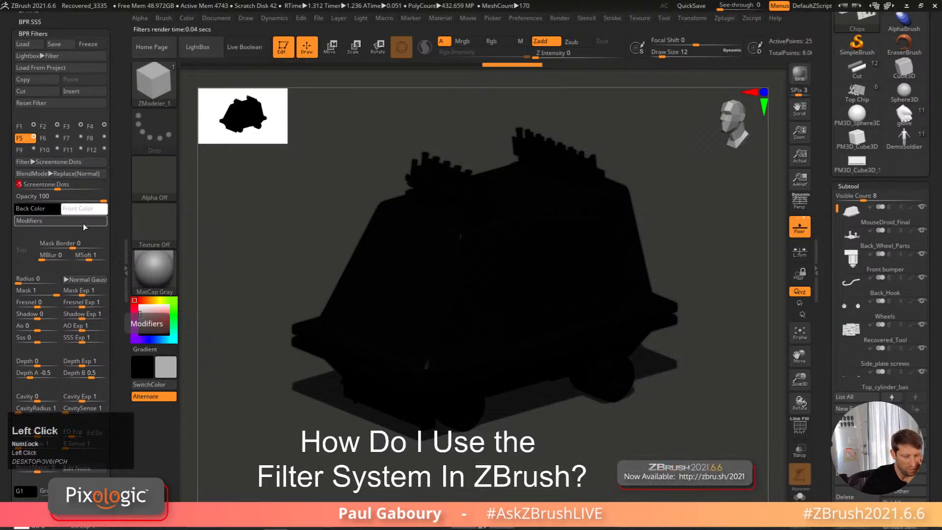
Step: Compare Outer Transparent with Inner Transparent on the dots filter, turn on Use Constant Size, and set Shadow modulation to 1
left_click(83, 220)
left_click(104, 236)
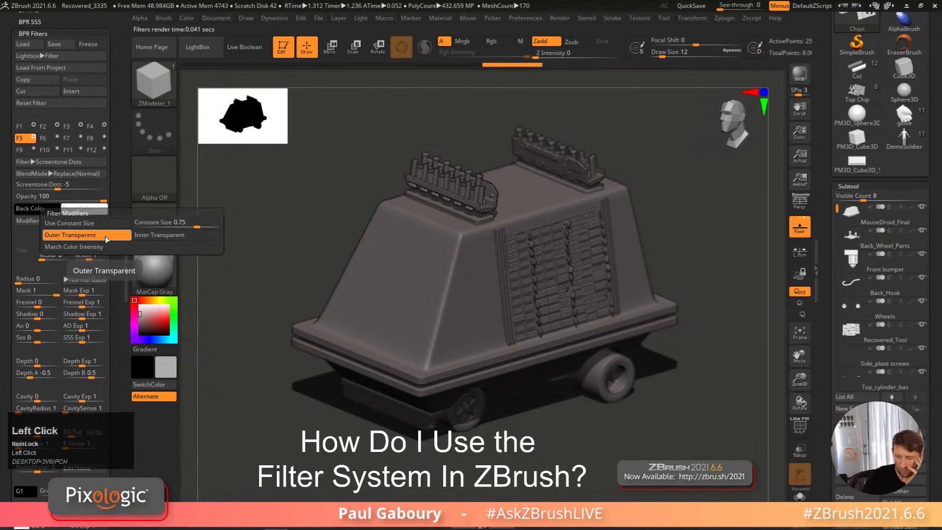
left_click(160, 236)
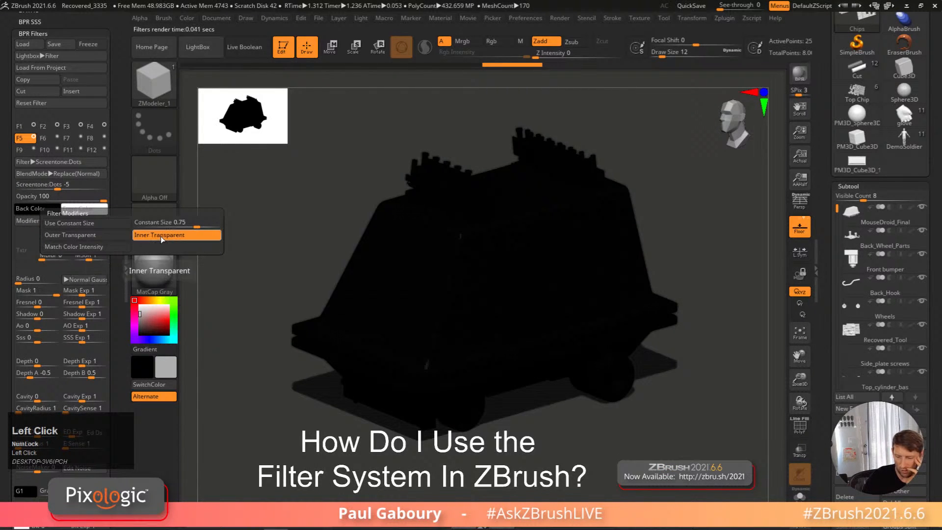
left_click(121, 224)
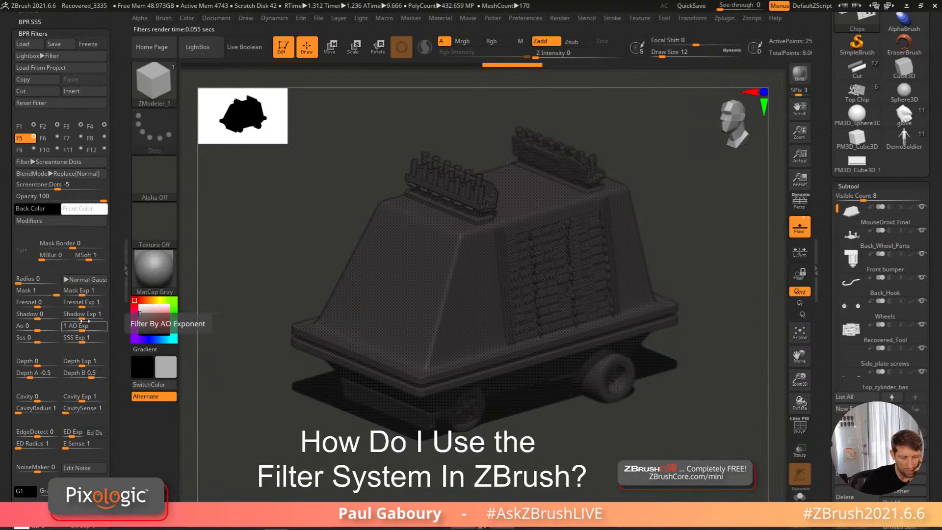
left_click_drag(42, 315, 61, 316)
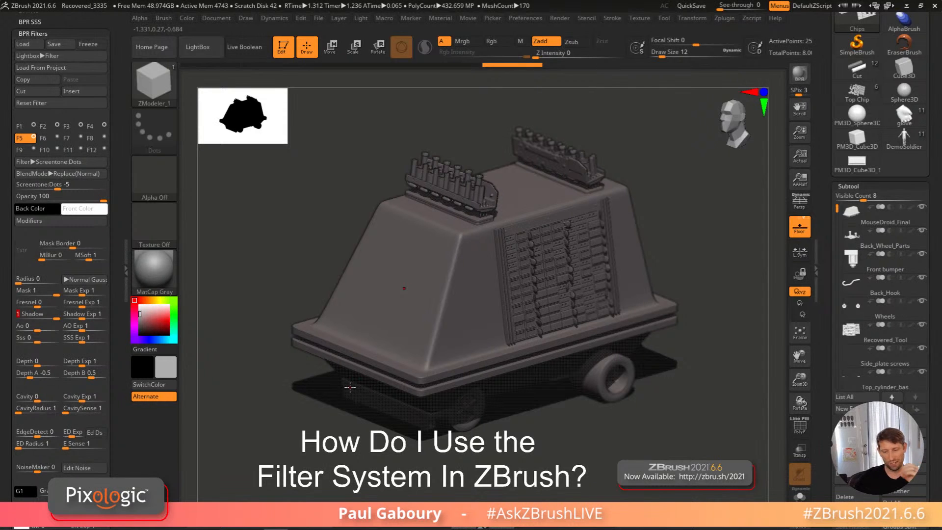
Step: Turn on filter slot F6 with the Vignetting filter type, set its strength to -100, and make its back color black
left_click(58, 182)
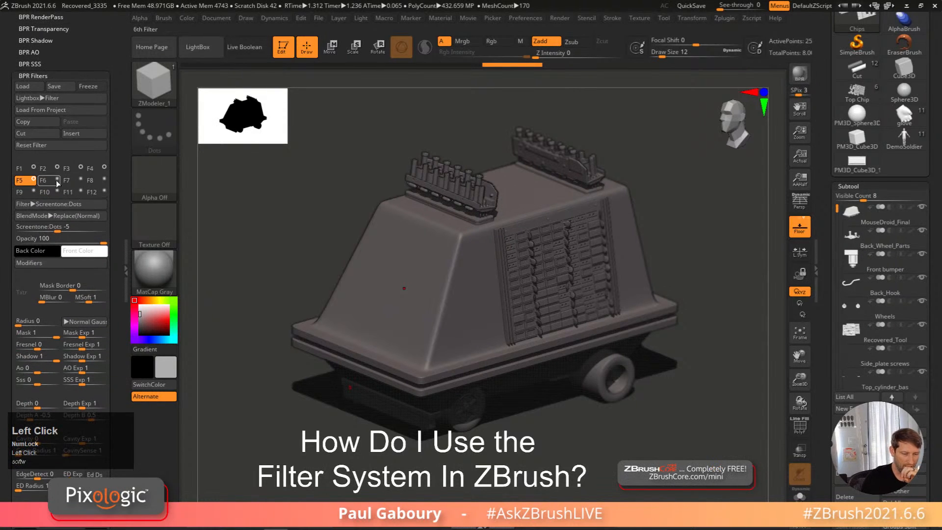
left_click(74, 202)
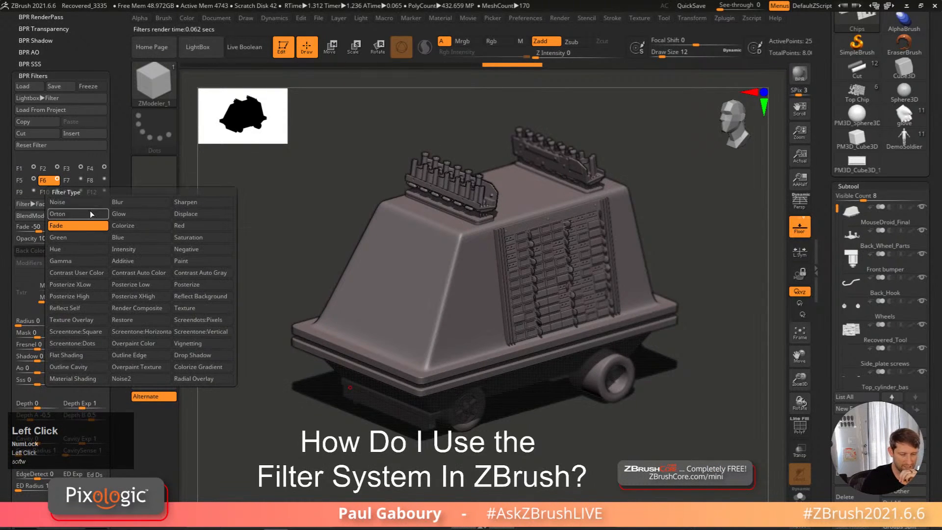
left_click(210, 347)
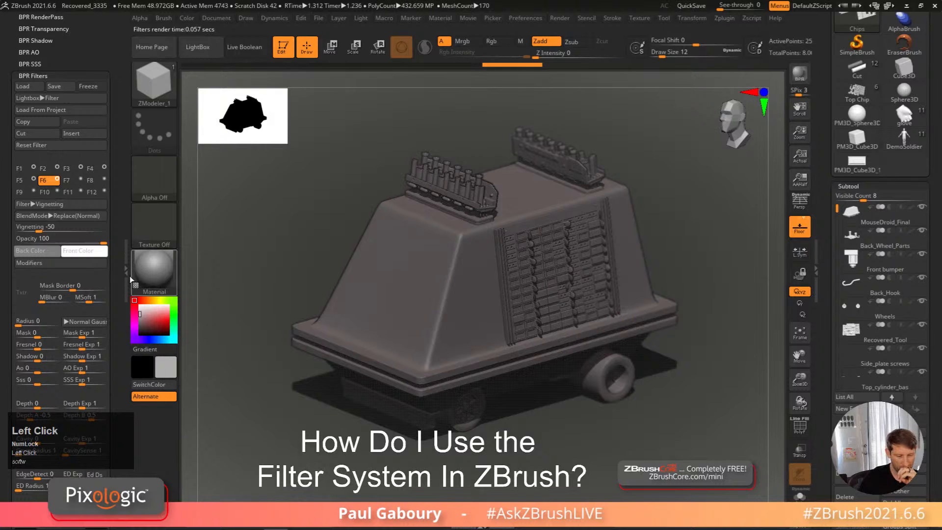
left_click(37, 228)
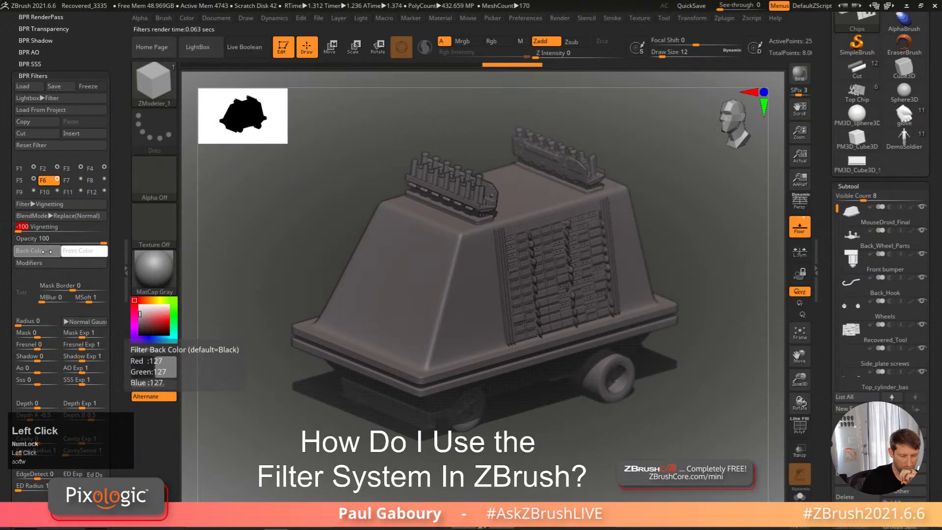
left_click(30, 251)
left_click(30, 303)
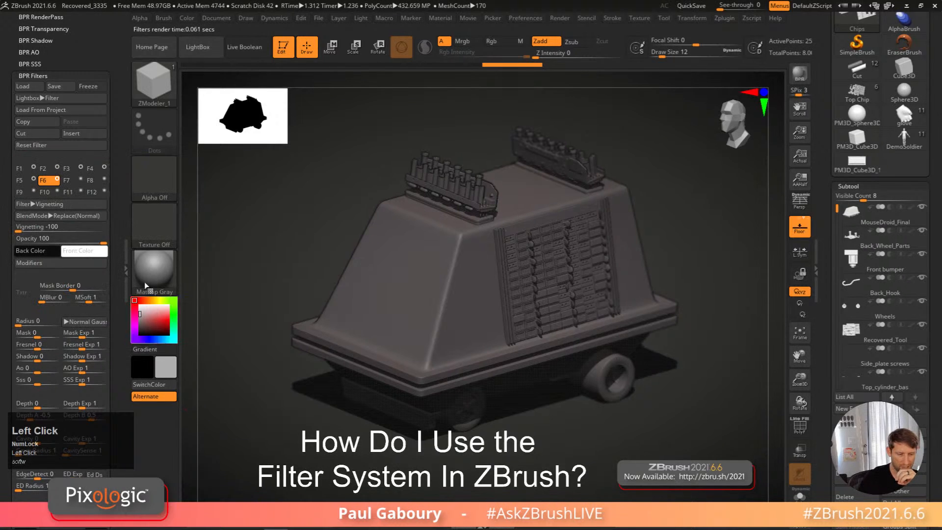
Step: Turn on filter slot F7 with Radial Overlay and set Up Down Position to -0.275, Radius to about 1.77 and In Out Position to 0.025
left_click(66, 180)
left_click(85, 203)
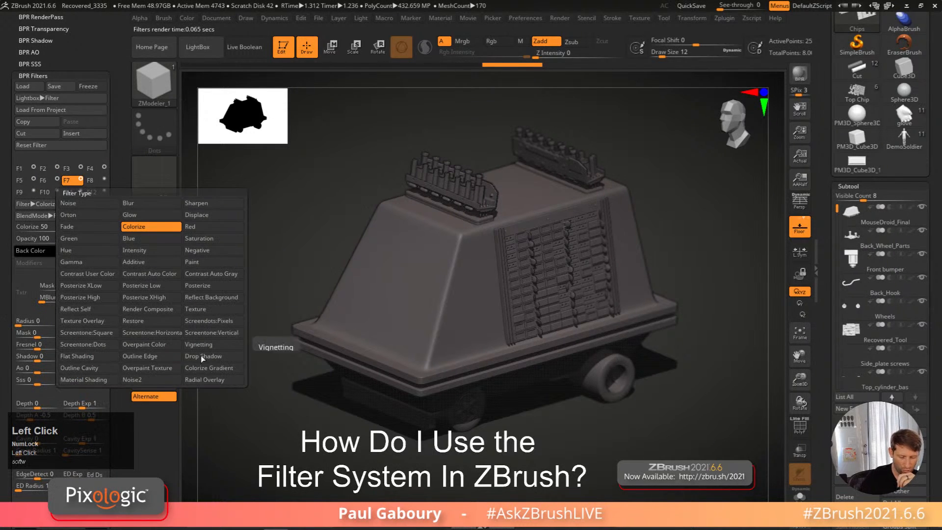
left_click(211, 379)
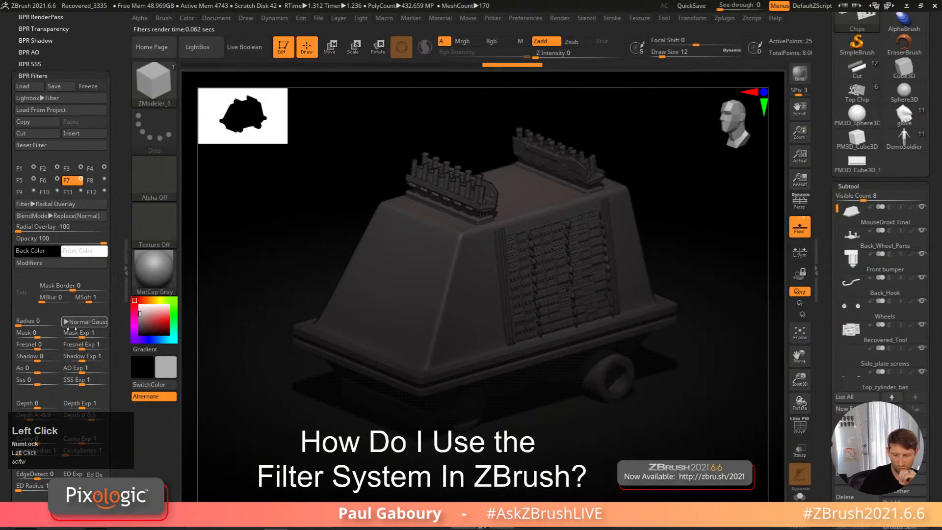
left_click(83, 265)
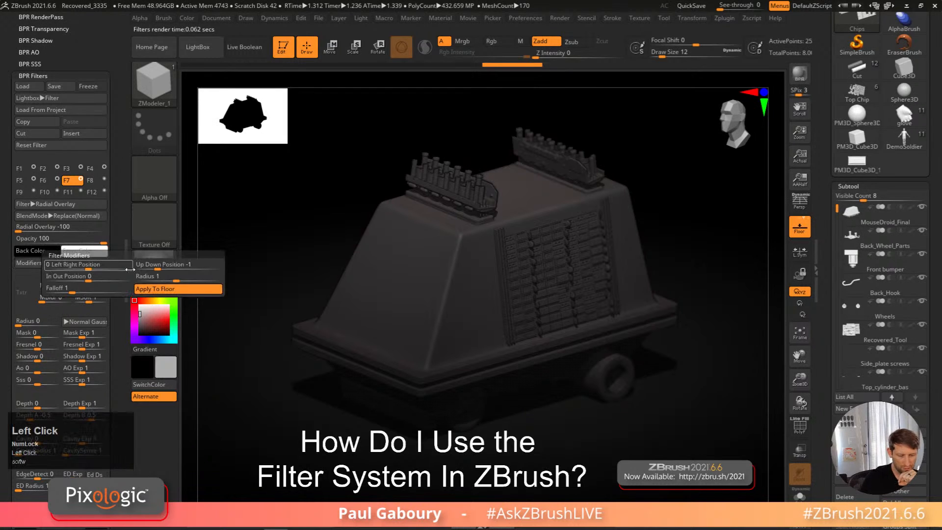
left_click_drag(158, 267, 172, 268)
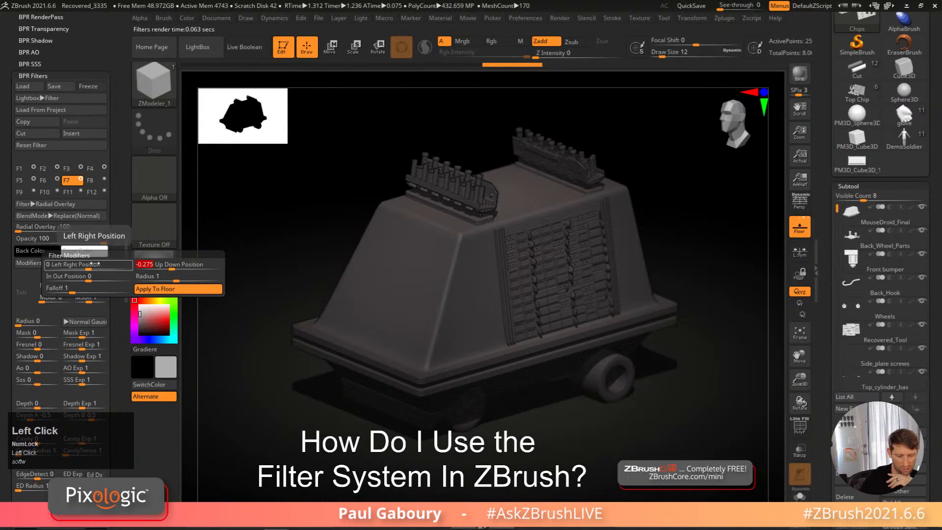
left_click(62, 265)
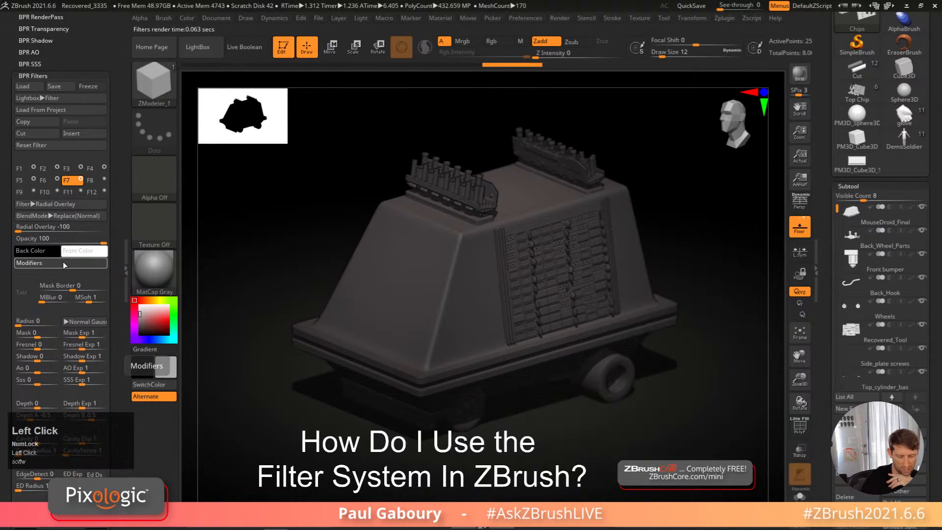
left_click_drag(168, 276, 201, 278)
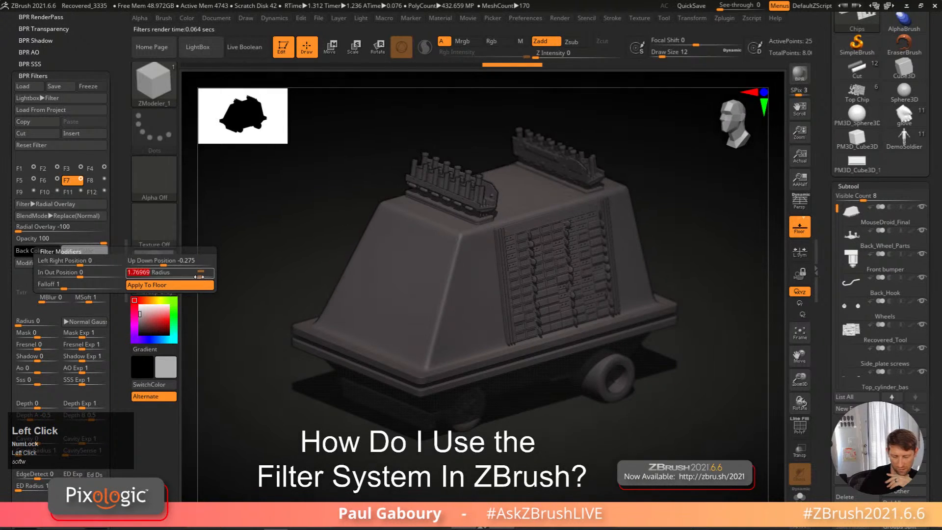
left_click_drag(87, 275, 82, 274)
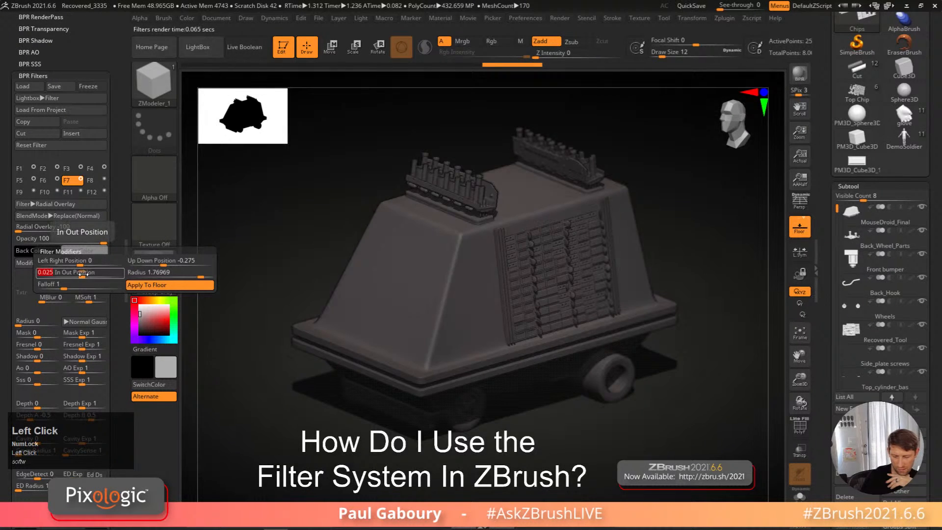
Step: Turn on filter slot F8 with the Orton filter type and set its strength to 85
left_click(93, 180)
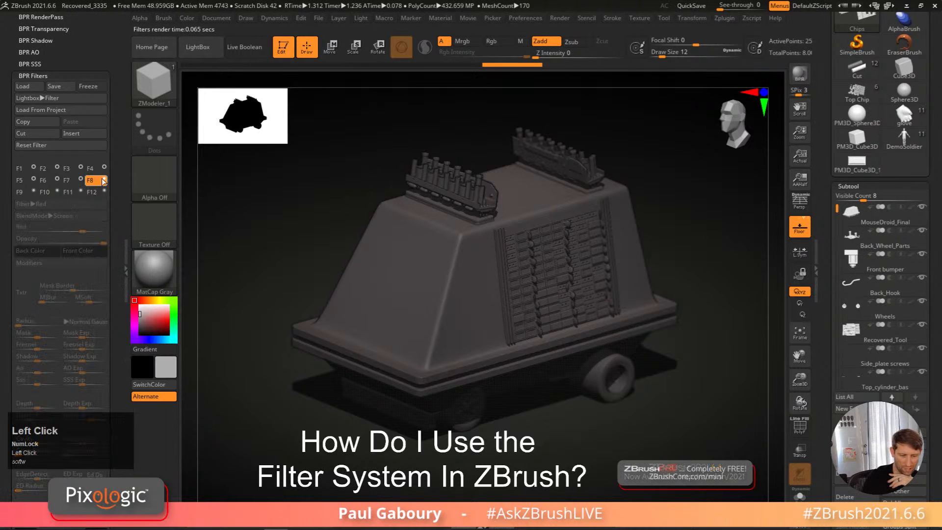
left_click(93, 204)
left_click(115, 218)
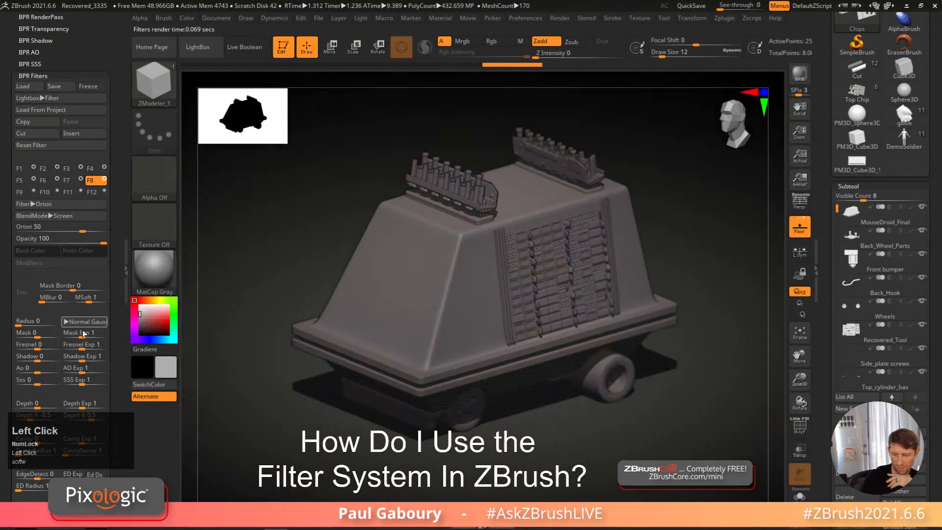
left_click_drag(83, 227, 98, 228)
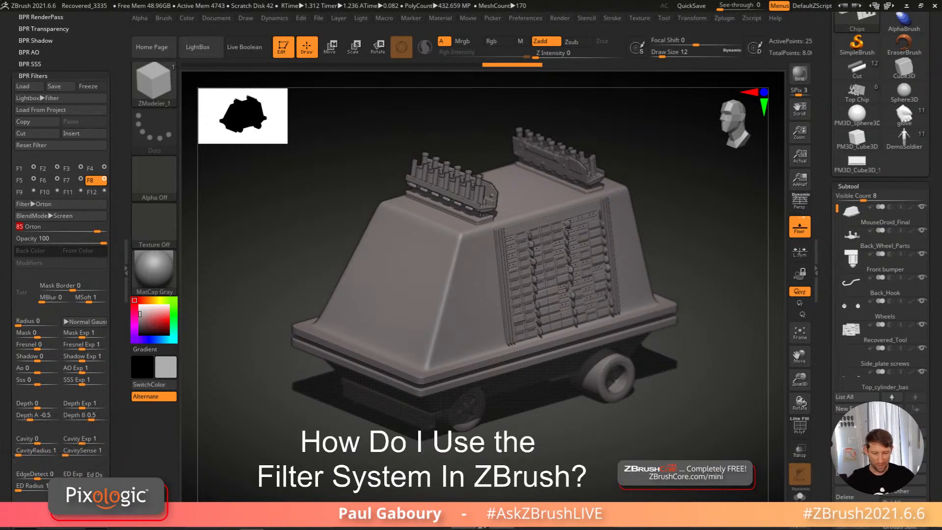
Step: Switch the droid's material to BasicMaterial and set its Diffuse to about 1.81 and its Ambient to 0
left_click(165, 276)
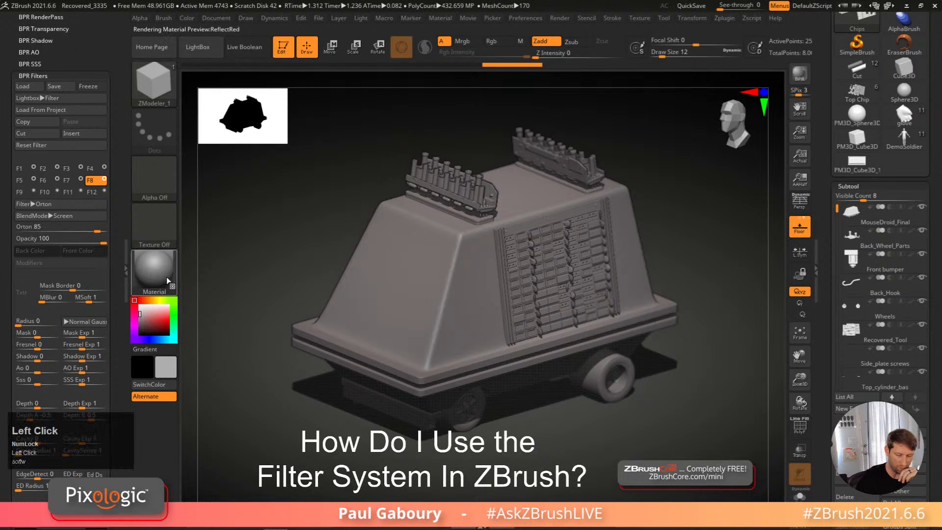
left_click(260, 407)
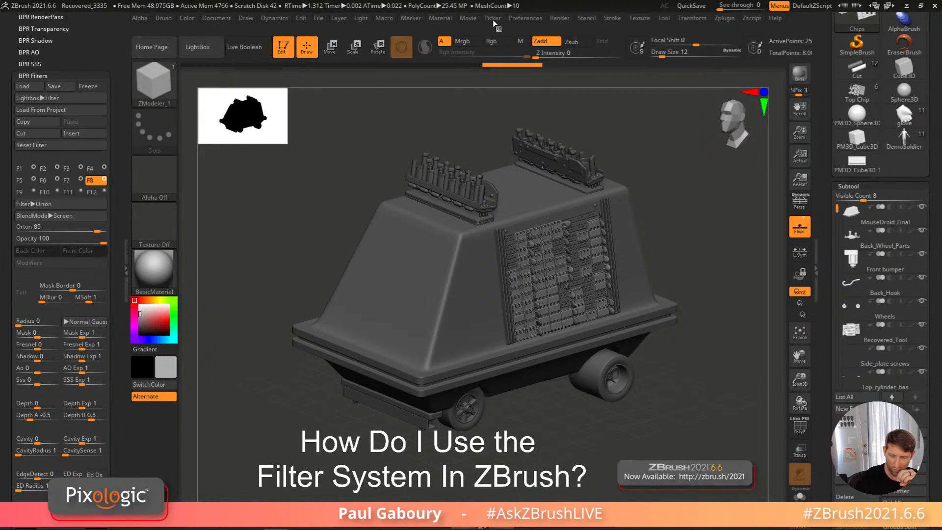
left_click(445, 17)
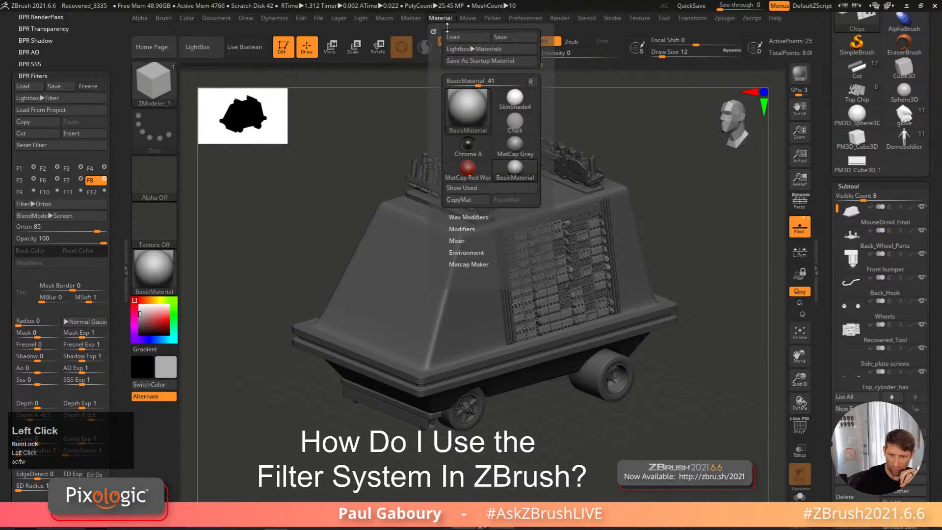
left_click(473, 229)
left_click_drag(506, 274, 519, 281)
left_click(515, 286)
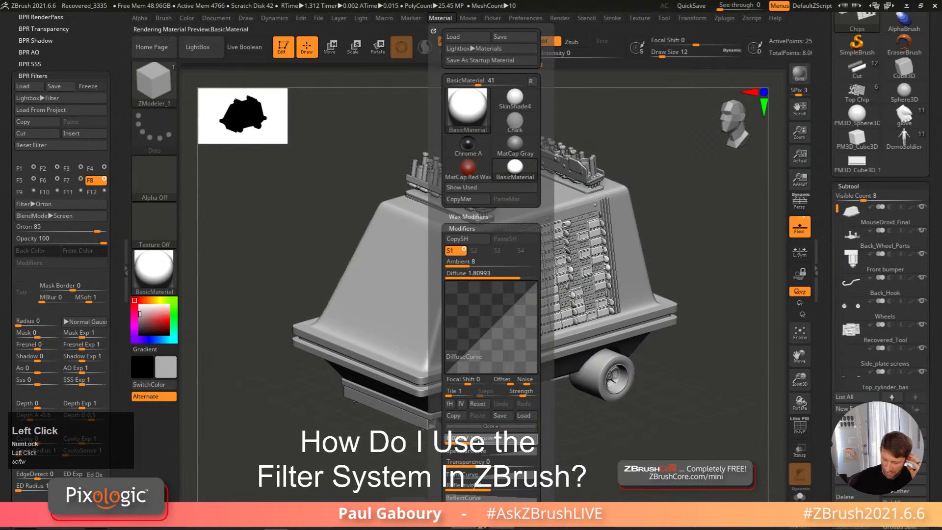
mouse_move(463, 262)
left_mouse_down()
mouse_move(450, 265)
mouse_move(466, 262)
left_mouse_up()
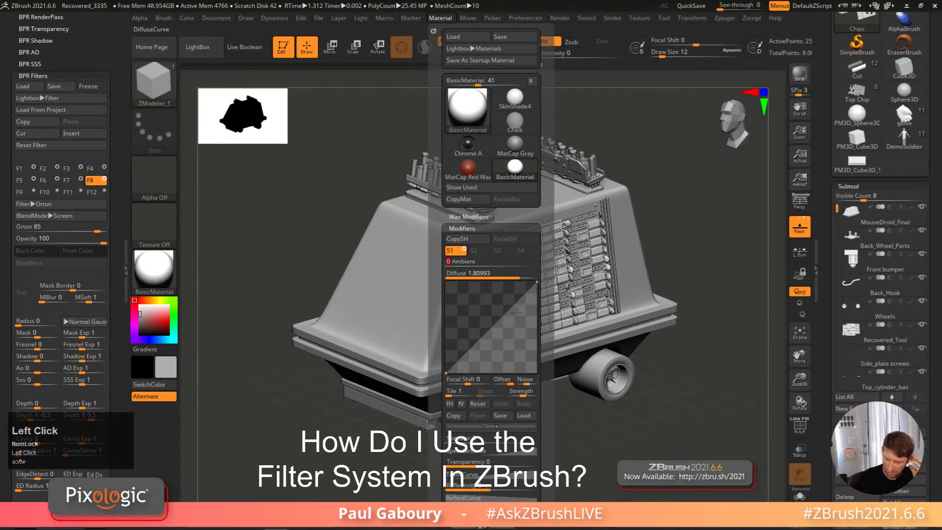
Step: Step the material's diffuse curve with a Strength of 1, trying 2 Steps and settling on 3
left_click_drag(521, 396, 521, 395)
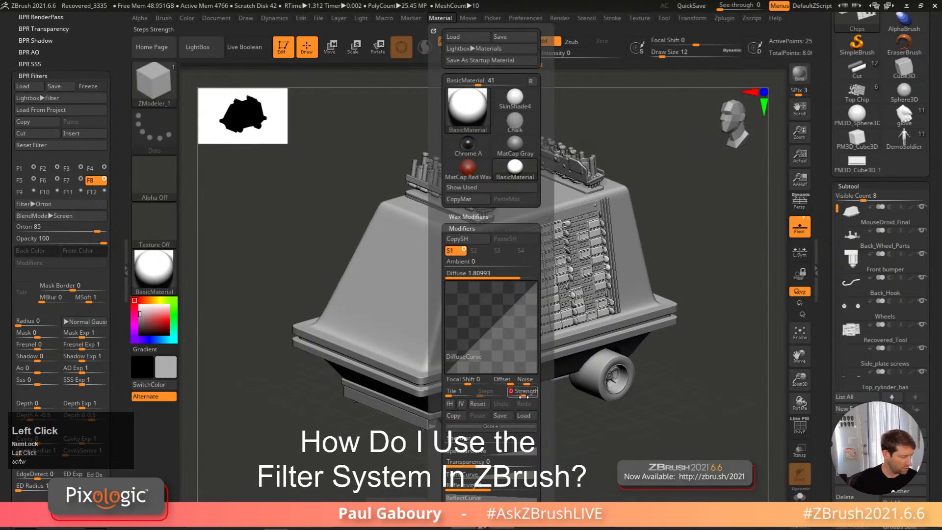
type("1")
key("Return")
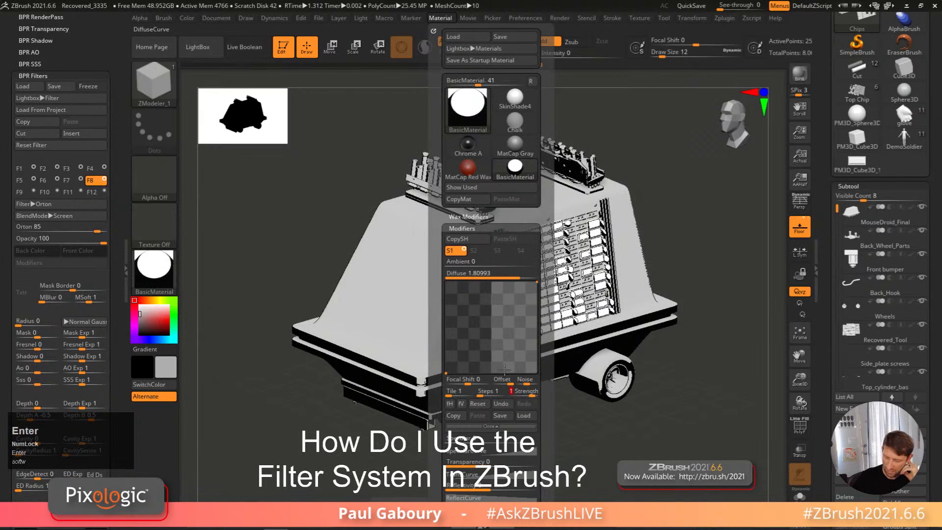
left_click(482, 391)
left_click(481, 392)
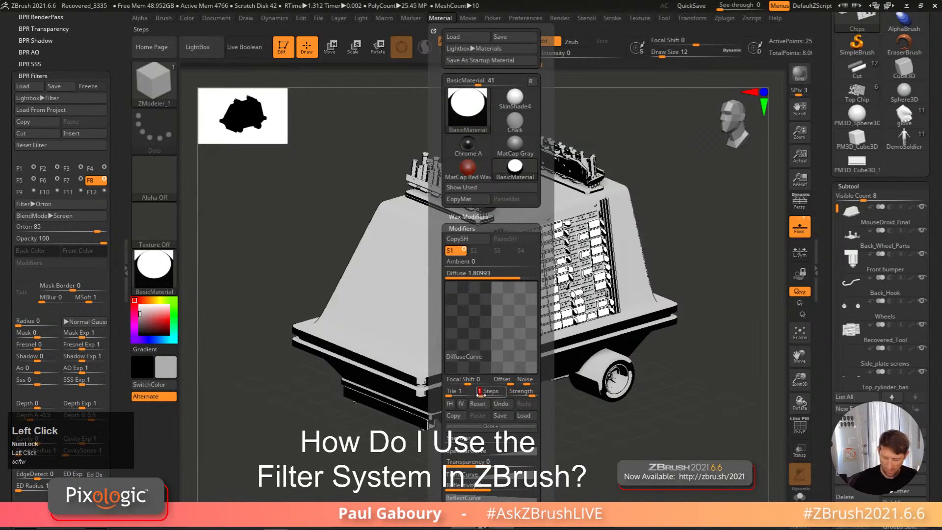
type("2")
key("Return")
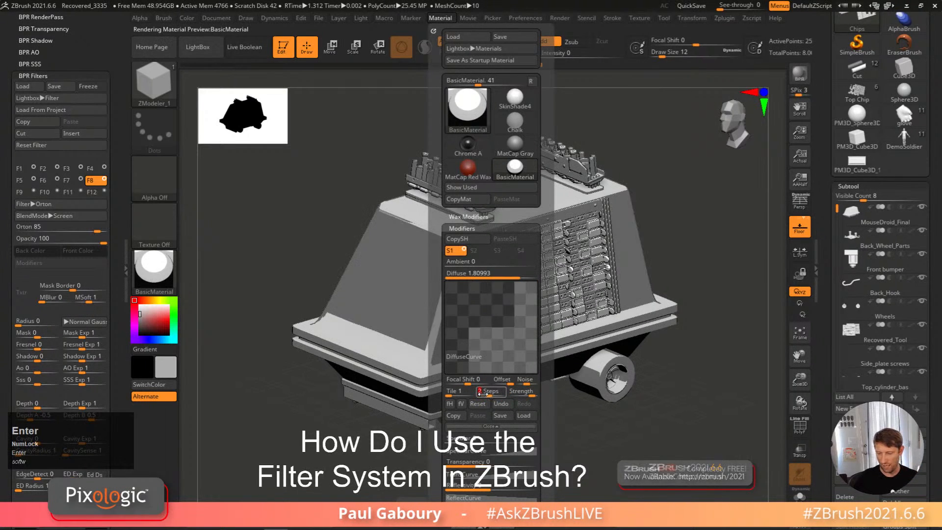
type("3")
key("Return")
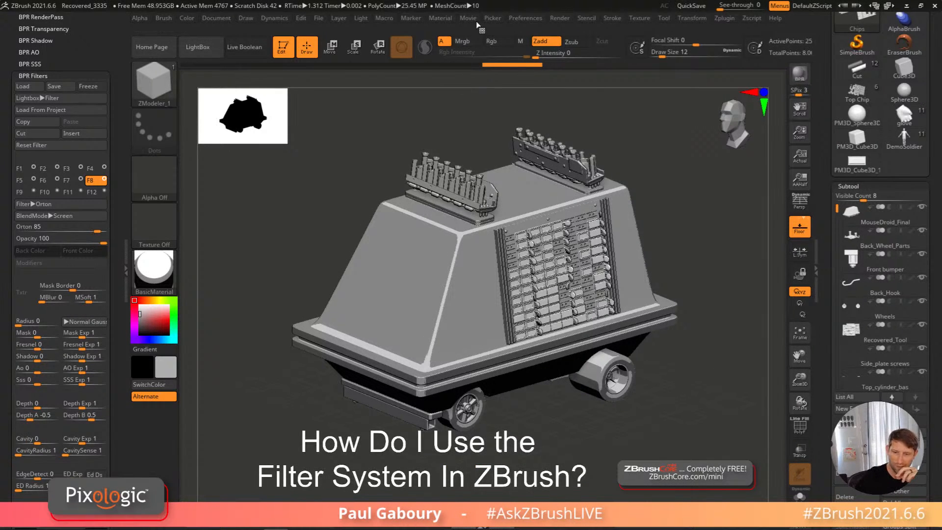
Step: Adjust the Shadow&AO color in the render properties and run a BPR render of the droid
left_click(85, 39)
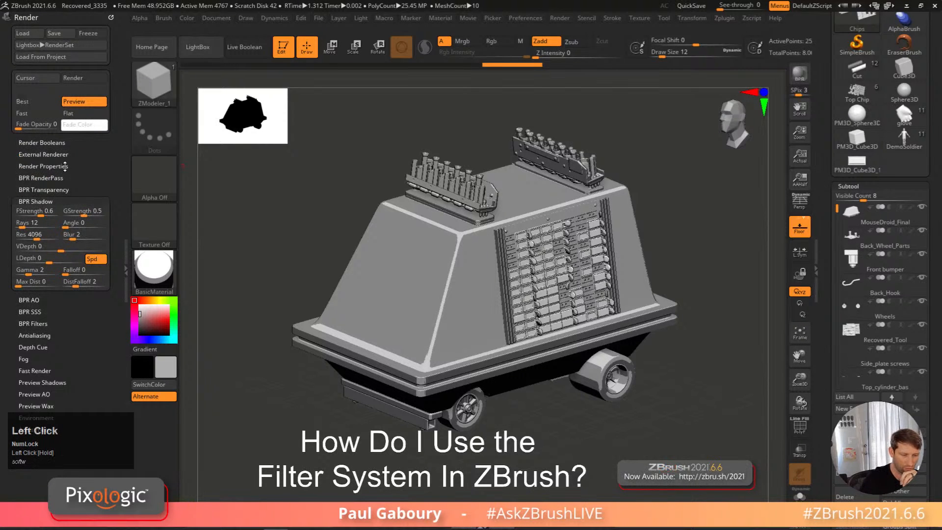
left_click(64, 167)
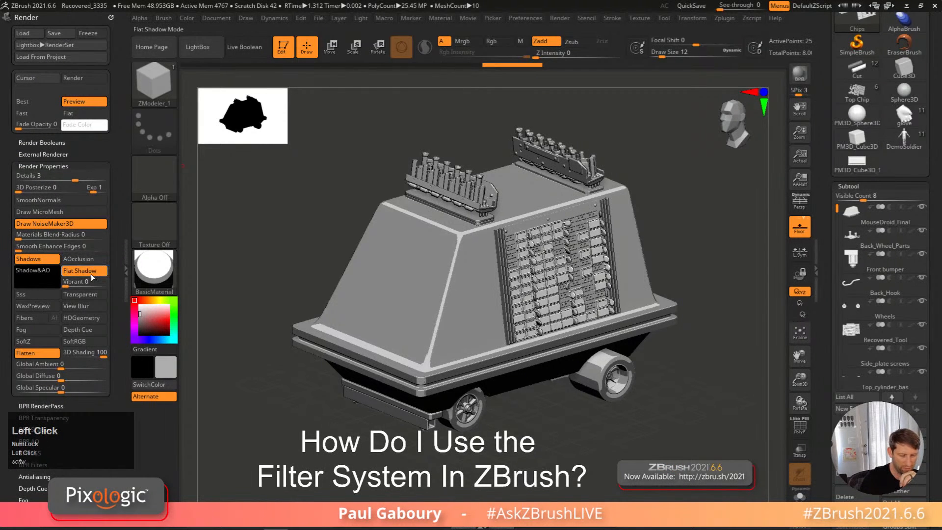
left_click_drag(47, 278, 17, 344)
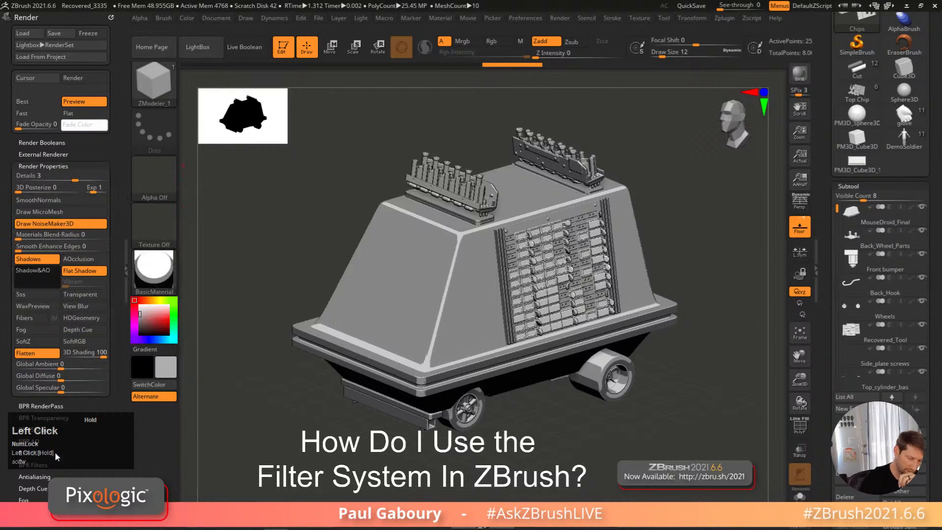
left_click(802, 77)
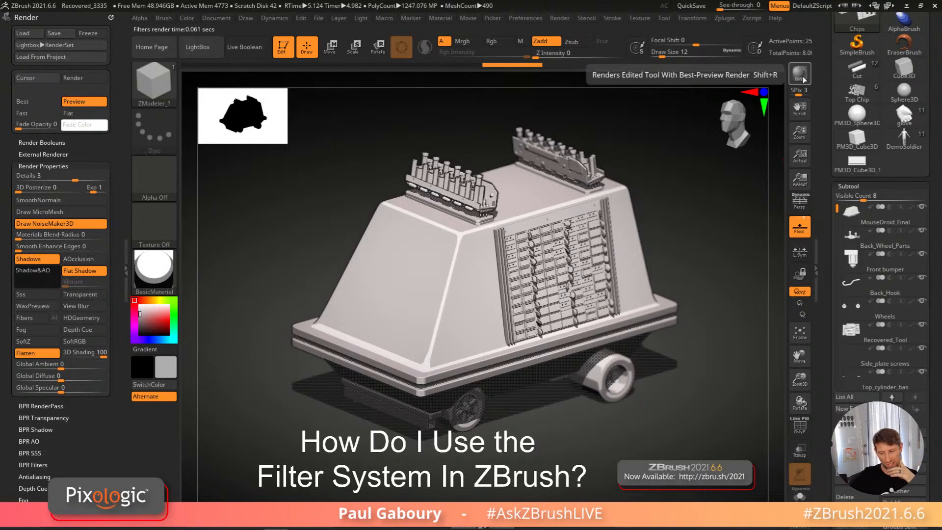
Step: Turn on filter slot F9 with the Paint filter type, set its strength to 100, and set Mask and Shadow modulation to -1
left_click(116, 241)
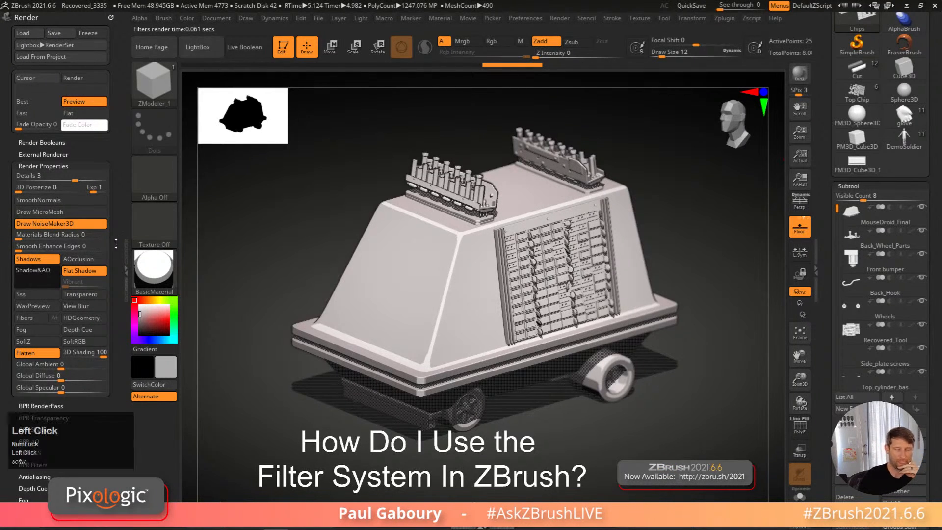
left_click_drag(115, 304, 110, 224)
left_click(78, 249)
left_click_drag(118, 274, 118, 312)
left_click(32, 212)
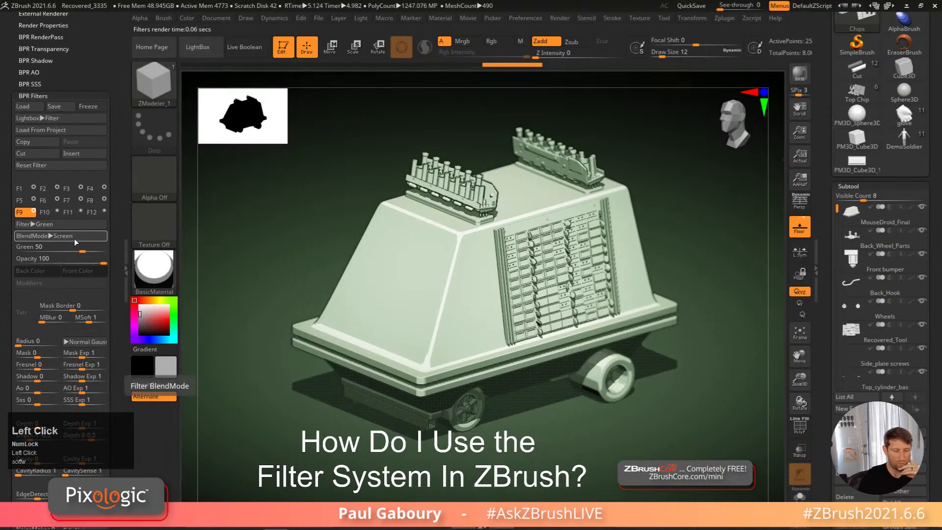
left_click(84, 225)
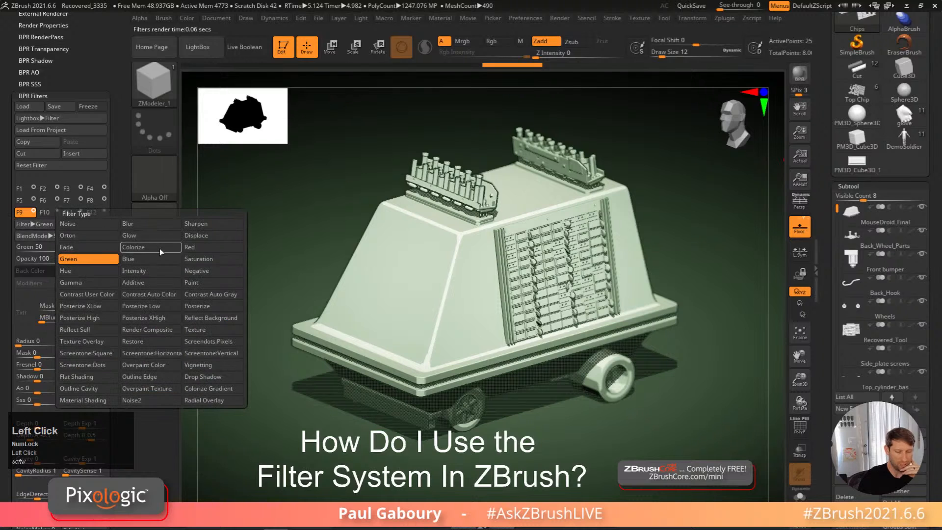
left_click(224, 283)
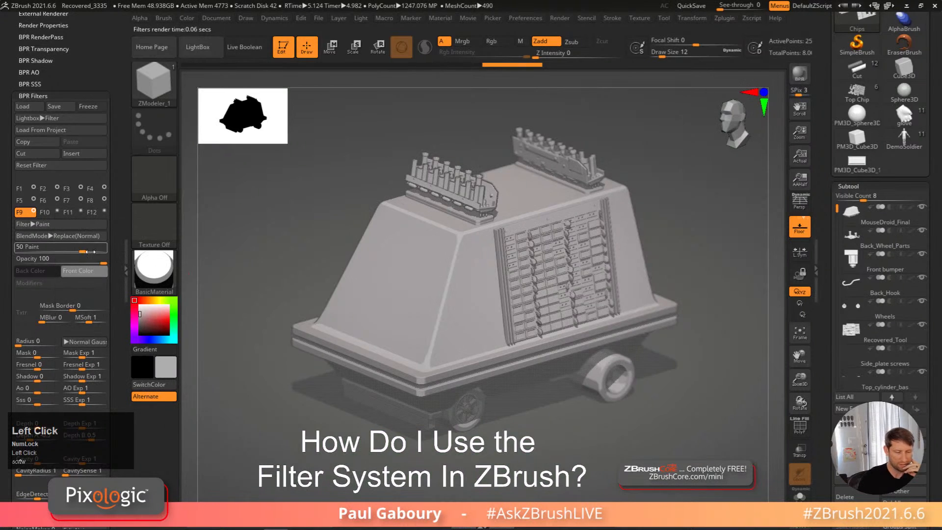
left_click_drag(87, 249, 104, 250)
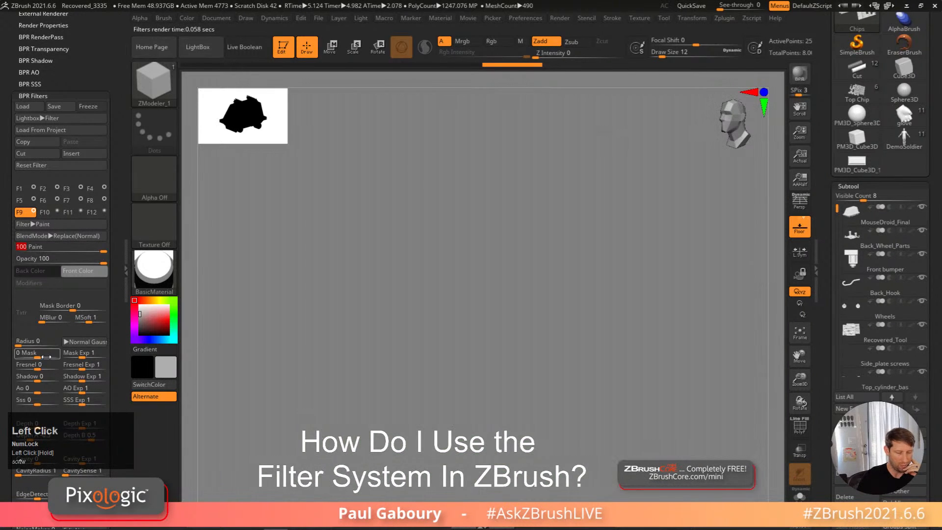
left_click_drag(36, 357, 16, 377)
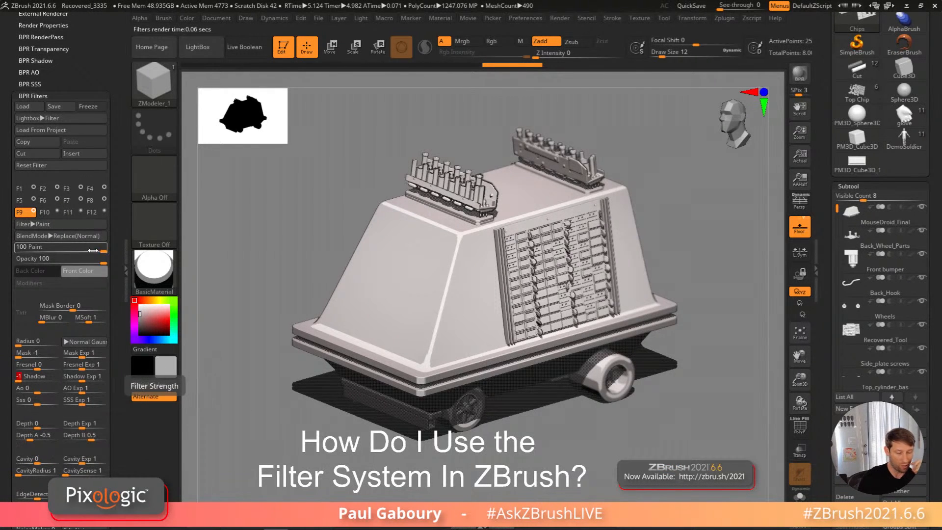
Step: Set the front color of the F9 Paint filter to yellow
left_click(98, 272)
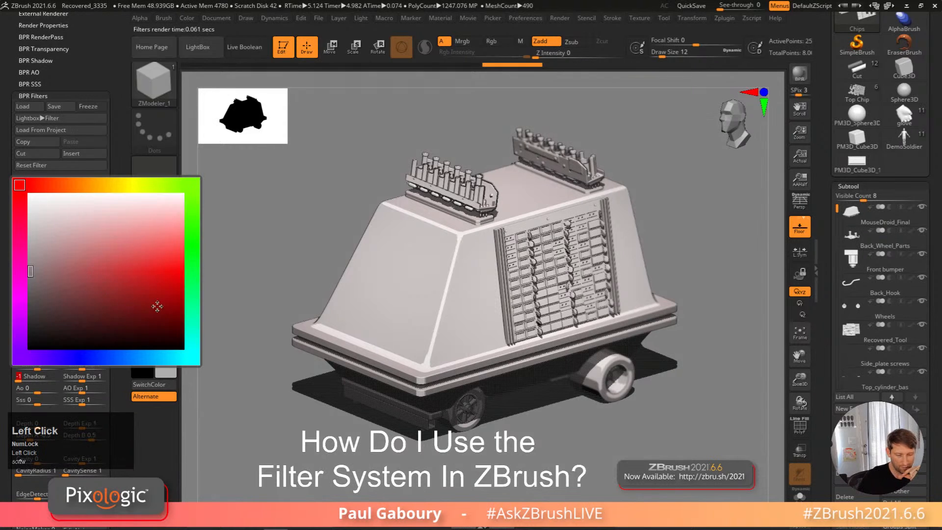
left_click_drag(178, 359, 142, 217)
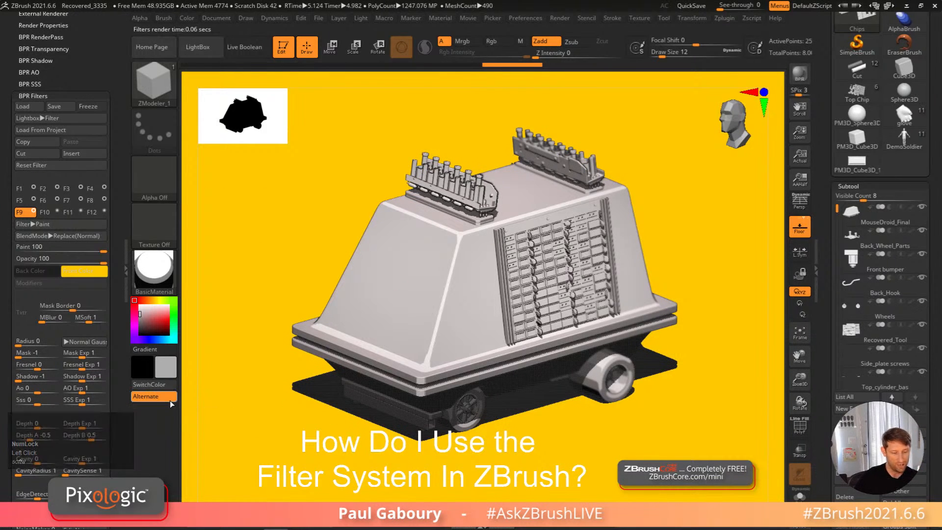
Step: Change filter F9 to Texture Overlay and import the droid blueprint image as its texture
left_click(76, 225)
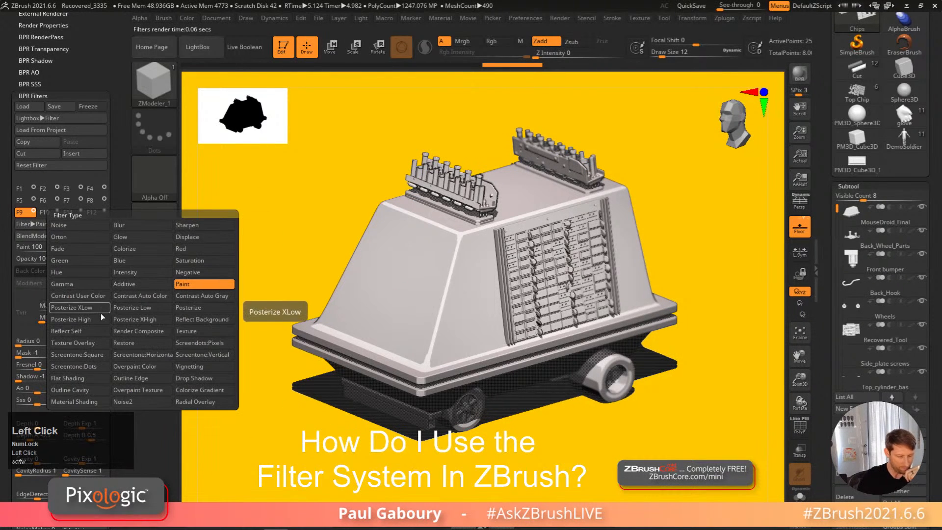
left_click(99, 344)
right_click_drag(57, 331, 56, 293)
left_click(28, 274)
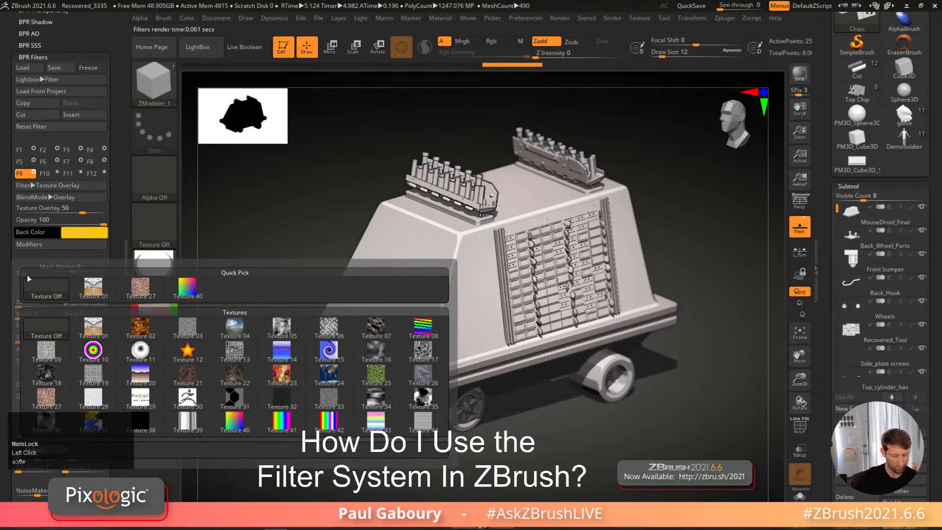
left_click(49, 451)
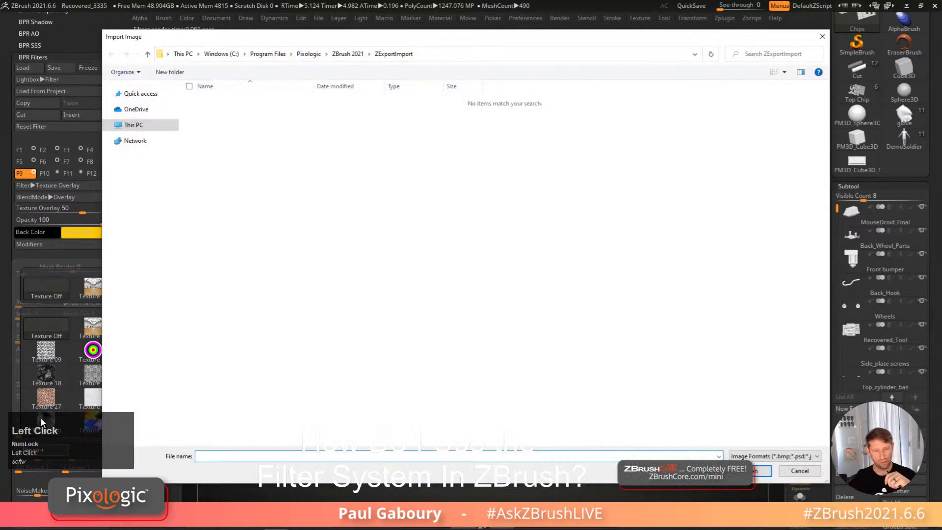
scroll(558, 104, "up", 1)
left_click_drag(524, 46, 0, 43)
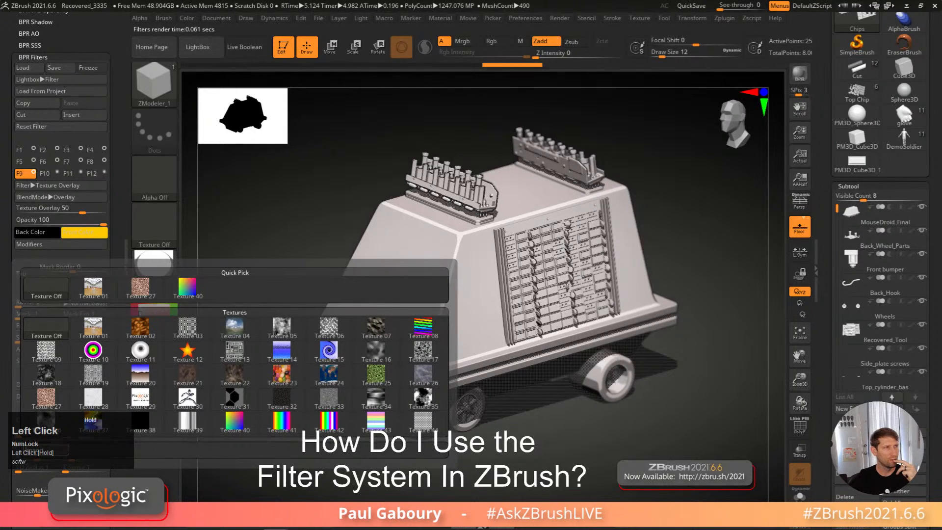
scroll(90, 420, "down", 1)
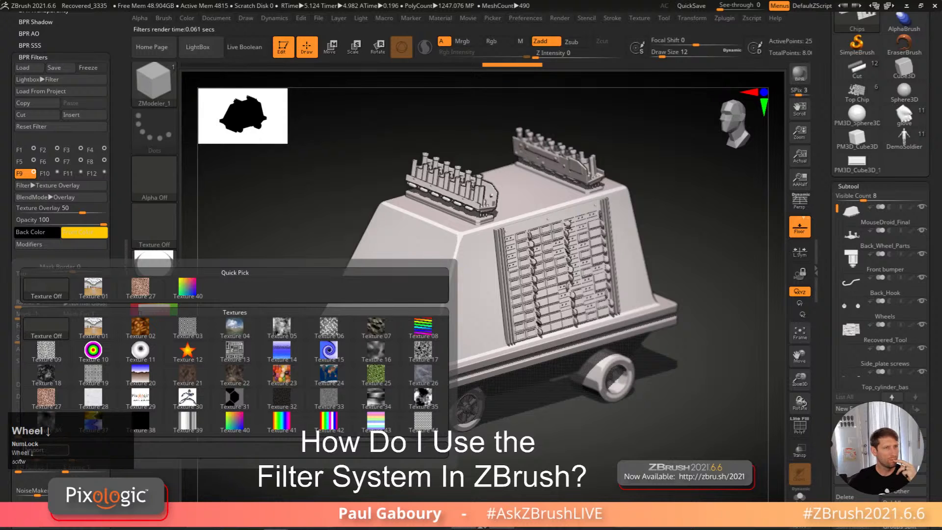
scroll(91, 419, "up", 1)
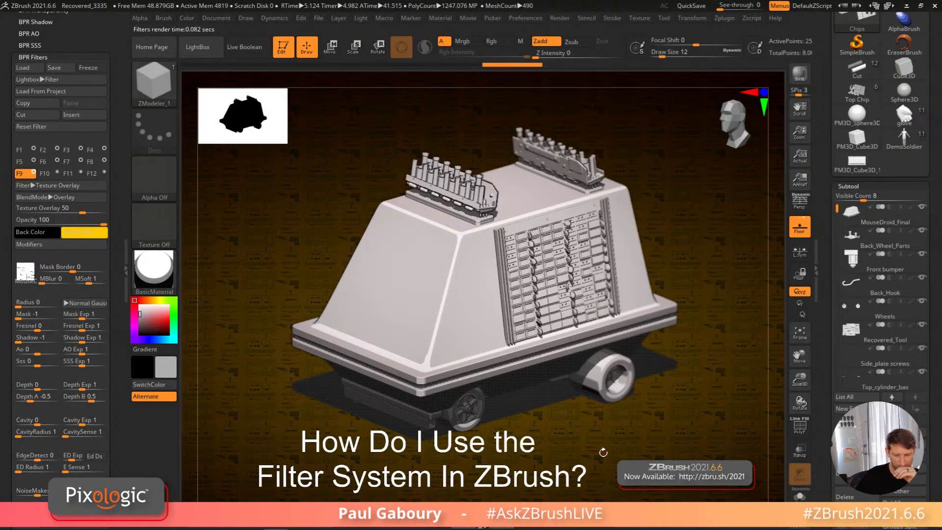
Step: Try a blue front color on the texture overlay and lower its strength to 8
left_click_drag(95, 233, 147, 319)
left_click(79, 212)
left_click_drag(79, 212, 72, 211)
left_click(75, 211)
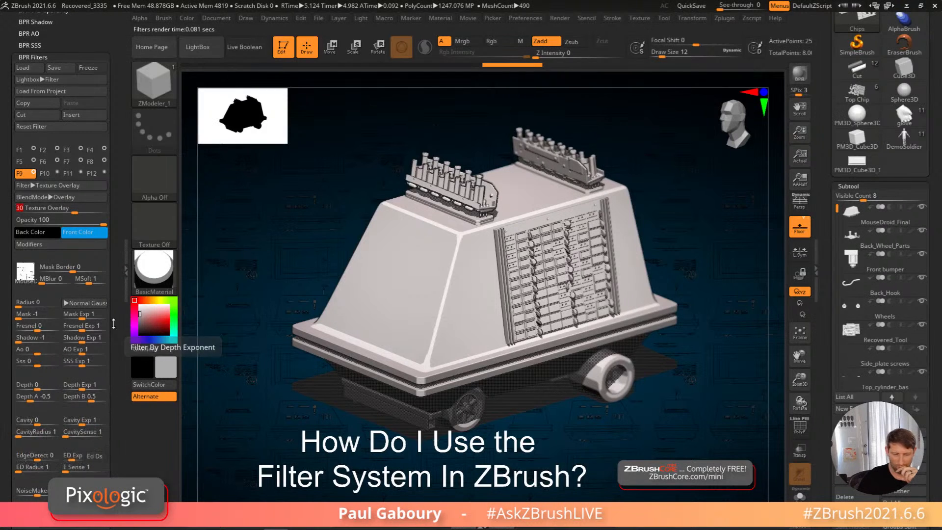
left_click_drag(73, 211, 67, 211)
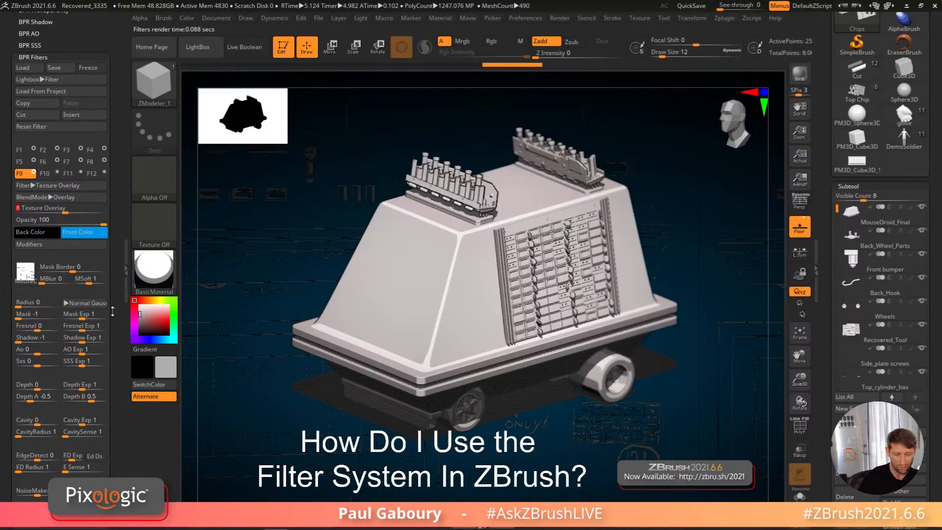
Step: Set the texture overlay's front color to white and its strength to 20
left_click(84, 232)
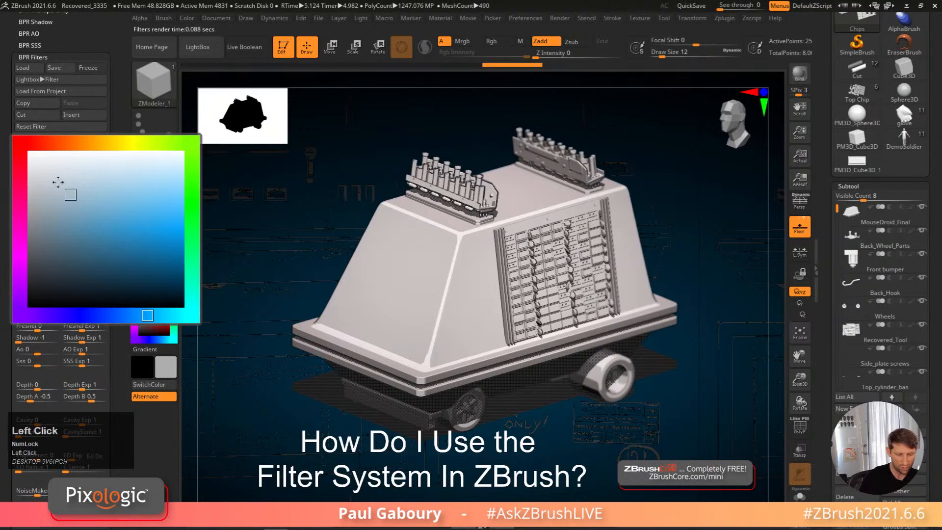
left_click_drag(70, 193, 22, 142)
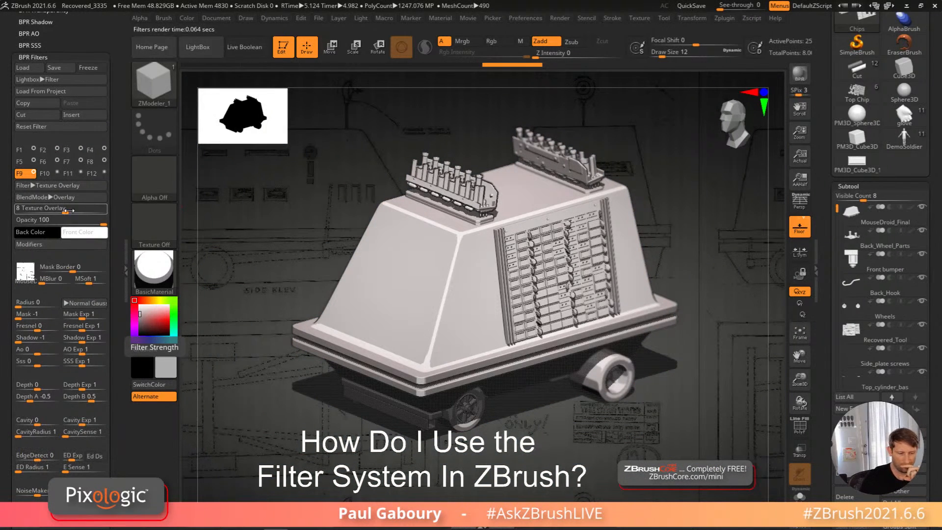
left_click(67, 211)
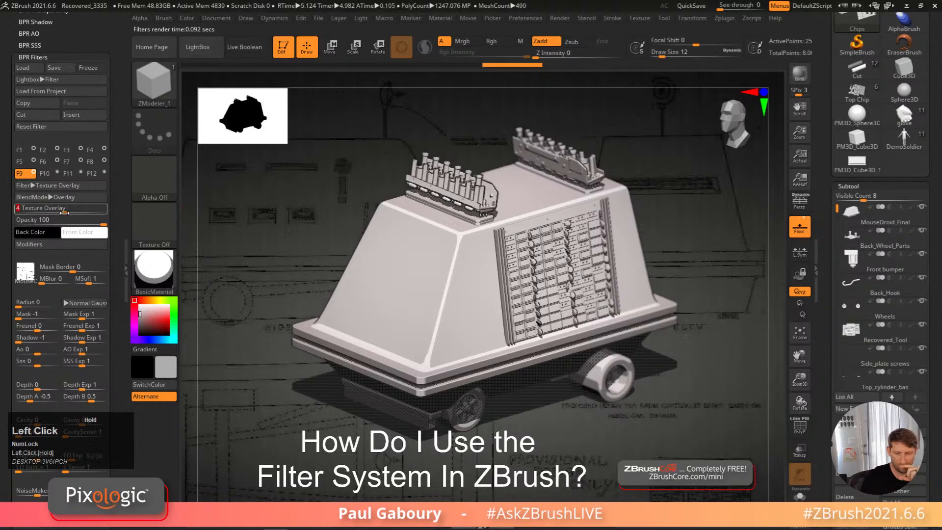
left_click(69, 211)
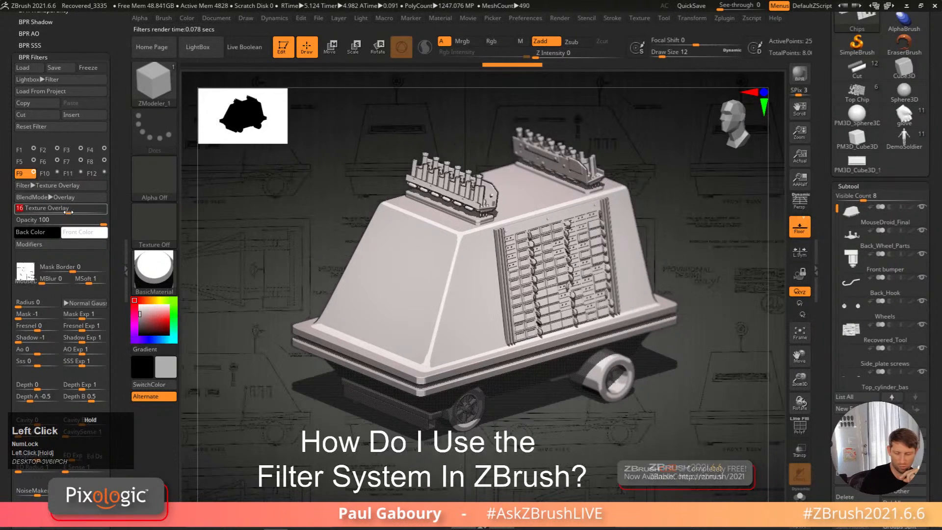
left_click(69, 212)
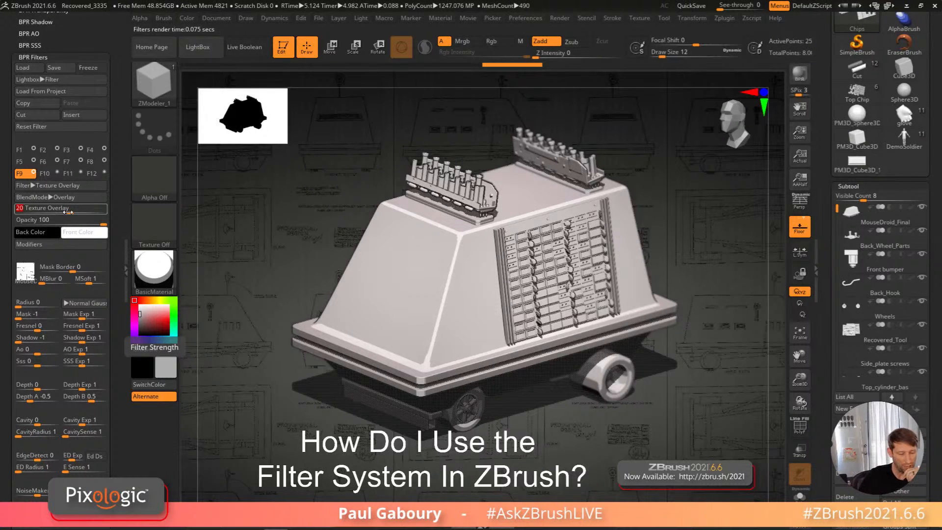
Step: Test the overlay's Mask modulation, returning it to -1, and set its Shadow modulation to about -0.75
mouse_move(42, 281)
left_mouse_down()
mouse_move(52, 284)
mouse_move(40, 283)
left_mouse_up()
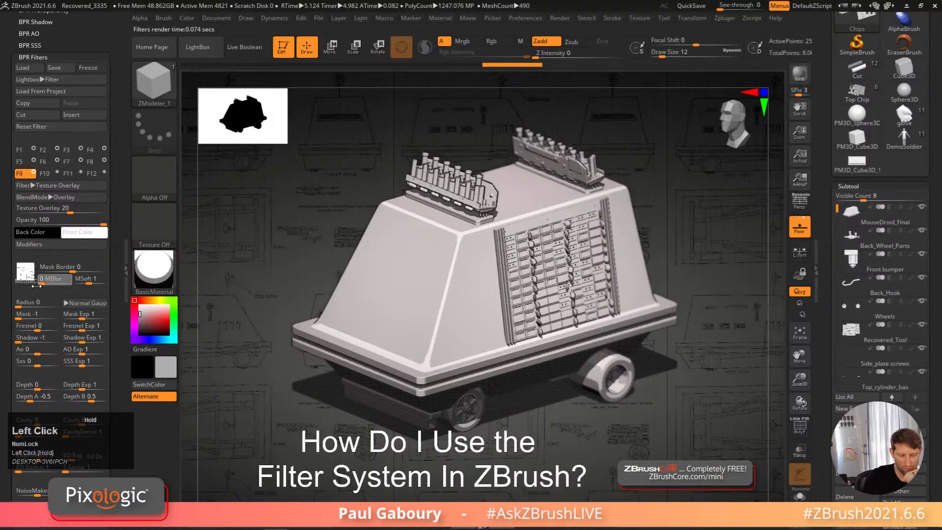
left_click_drag(115, 349, 114, 250)
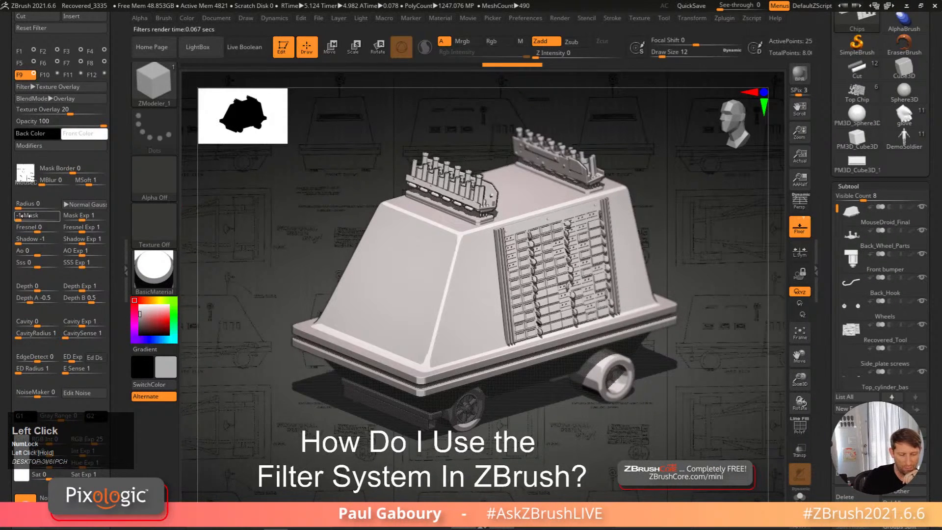
left_click_drag(39, 214, 19, 218)
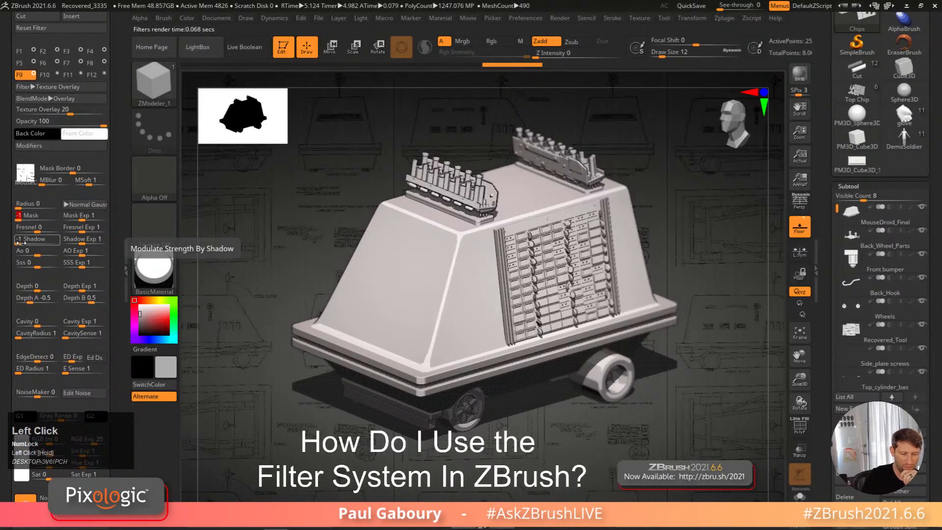
mouse_move(19, 241)
left_mouse_down()
mouse_move(37, 242)
mouse_move(13, 243)
left_mouse_up()
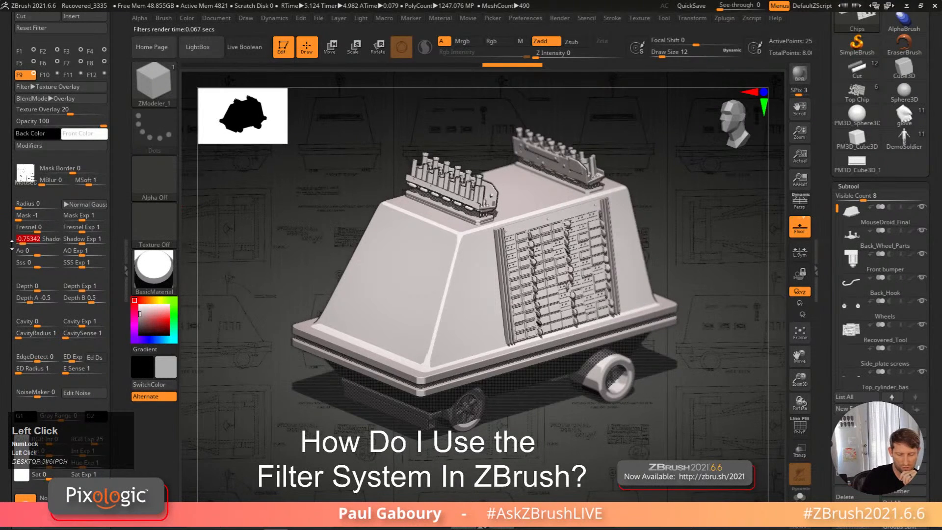
Step: Turn on filter slot F10 with the Reflect Self type and set its strength to 75
scroll(52, 133, "up", 3)
left_click(52, 133)
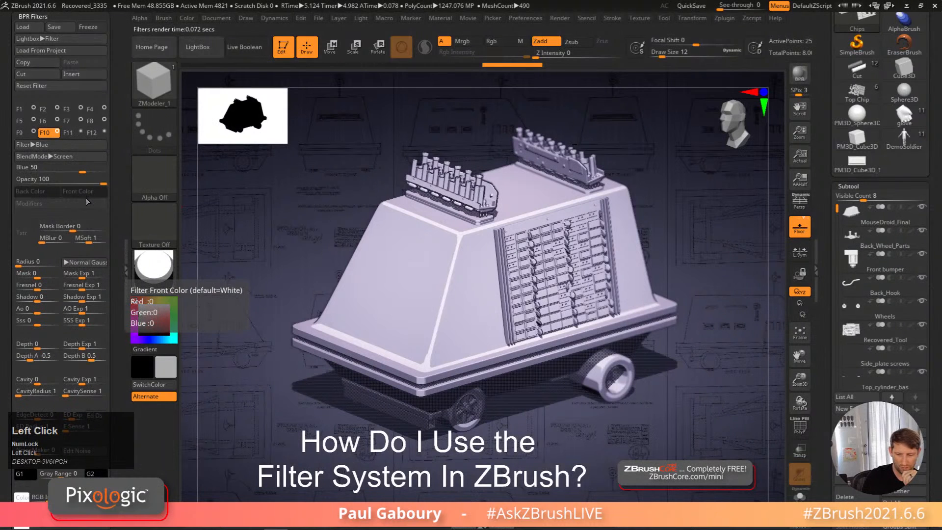
left_click(81, 146)
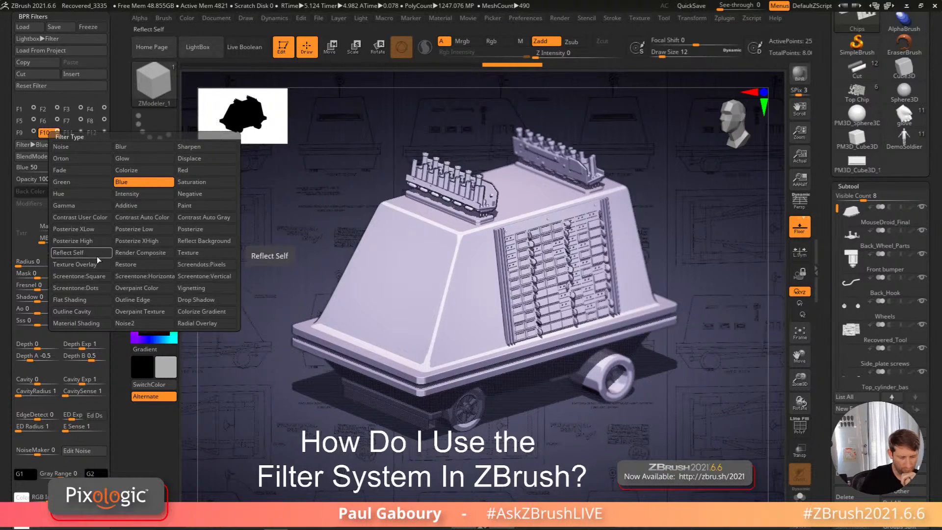
left_click(73, 253)
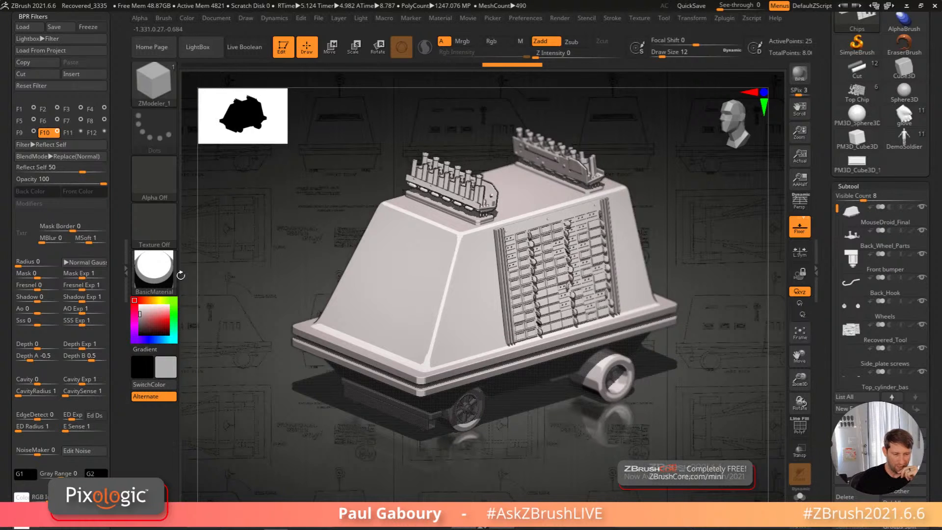
left_click(92, 169)
left_click_drag(91, 169, 93, 170)
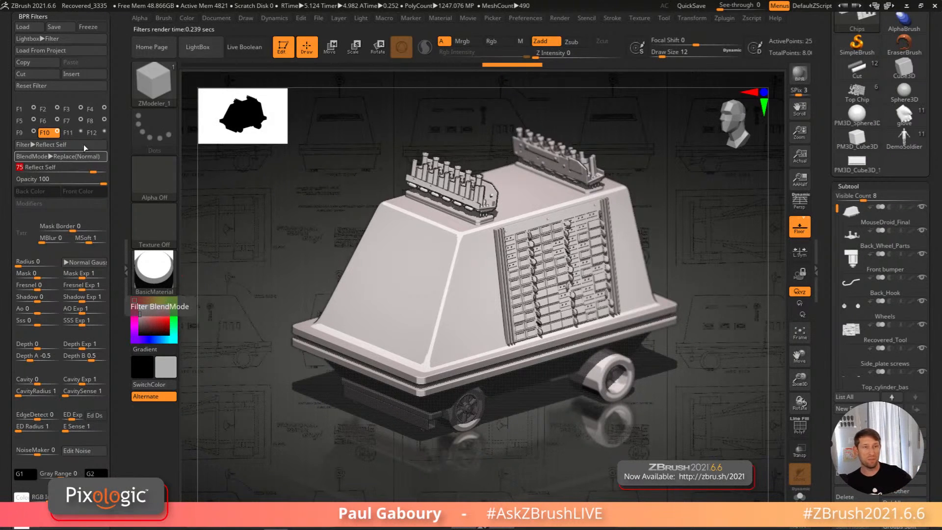
Step: Turn on filter slot F11 with the Screentone:Vertical type and set its strength to 2
scroll(86, 156, "down", 1)
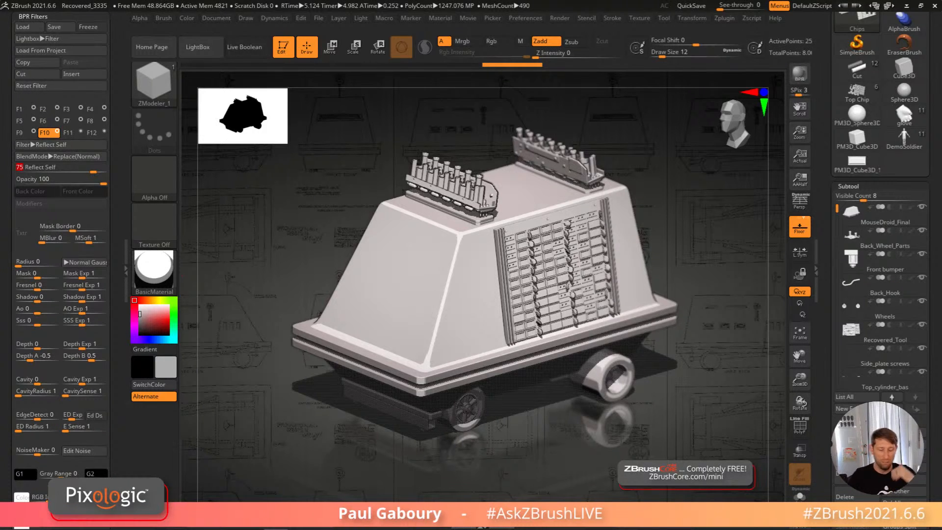
left_click_drag(116, 278, 116, 297)
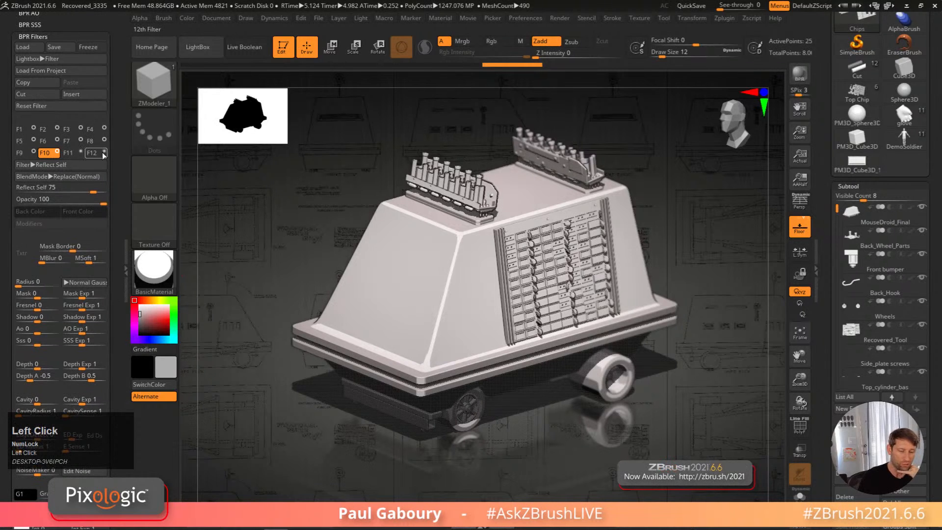
left_click(81, 153)
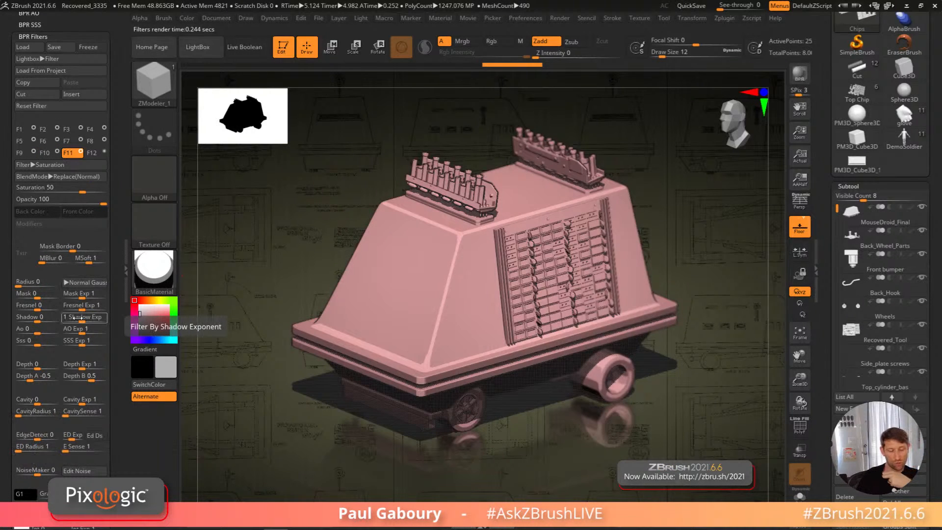
left_click(72, 165)
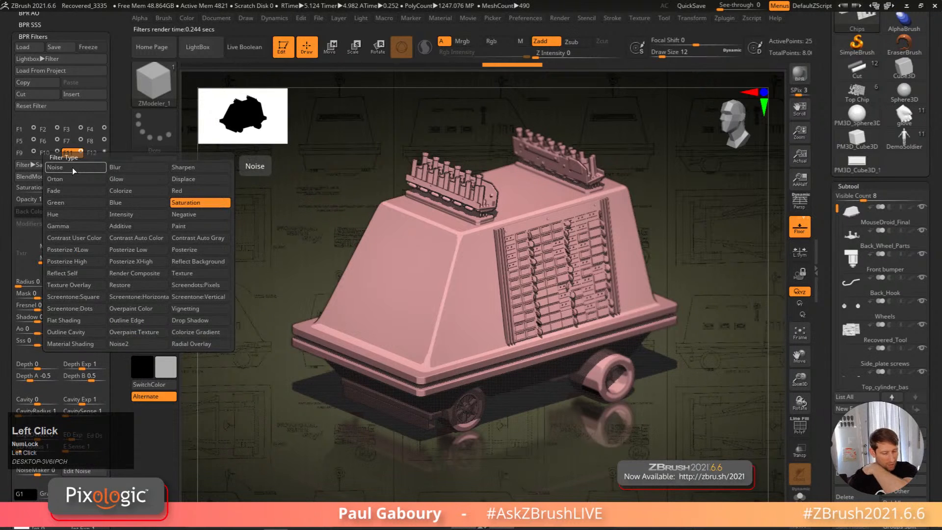
left_click(205, 298)
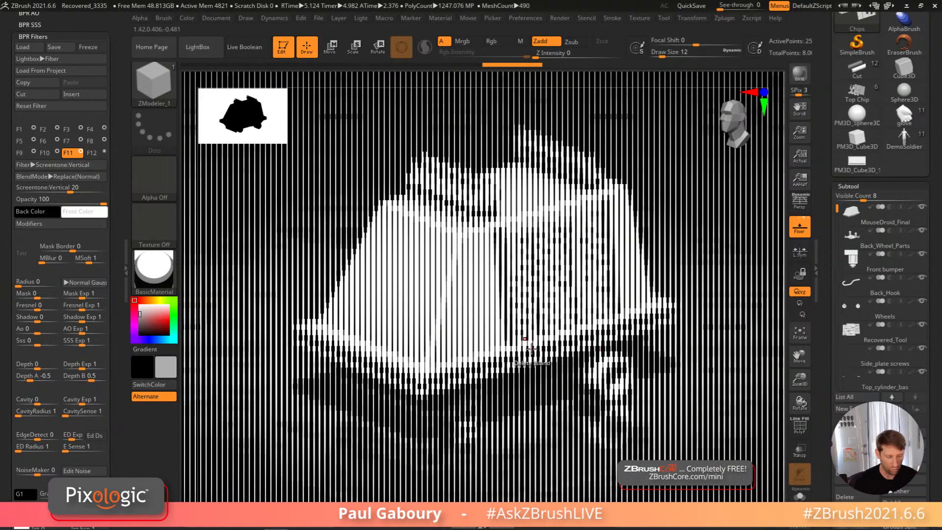
mouse_move(71, 188)
left_mouse_down()
mouse_move(81, 187)
mouse_move(60, 191)
left_mouse_up()
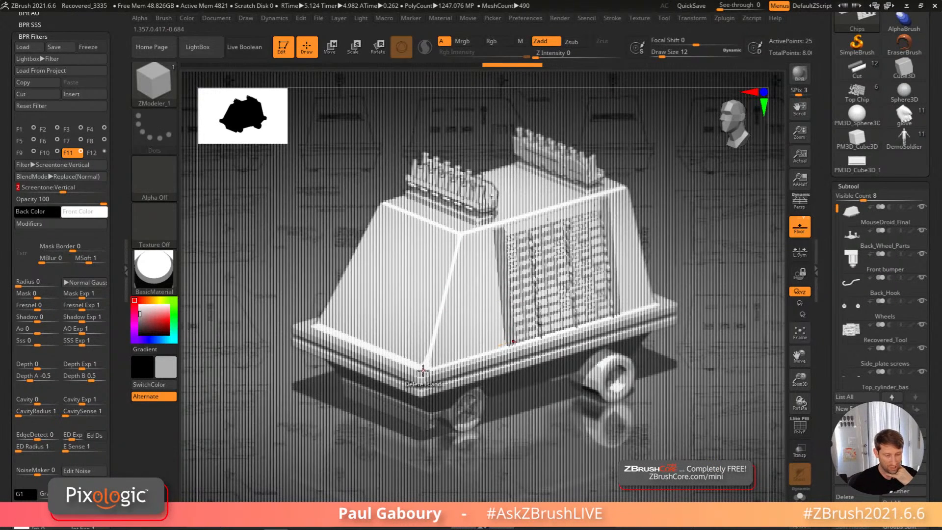
Step: Try the Outer Transparent and Inner Transparent modifiers on the vertical screentone filter
left_click(83, 225)
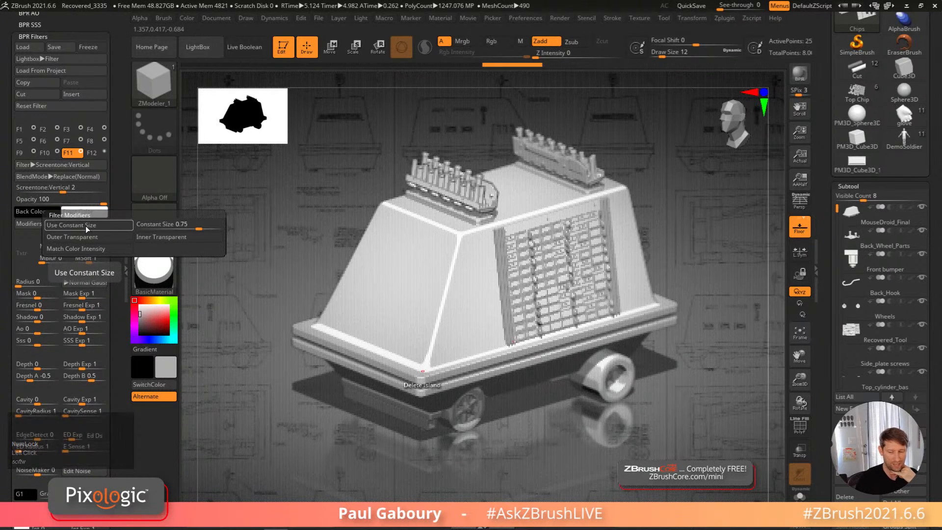
left_click(110, 240)
left_click(110, 240)
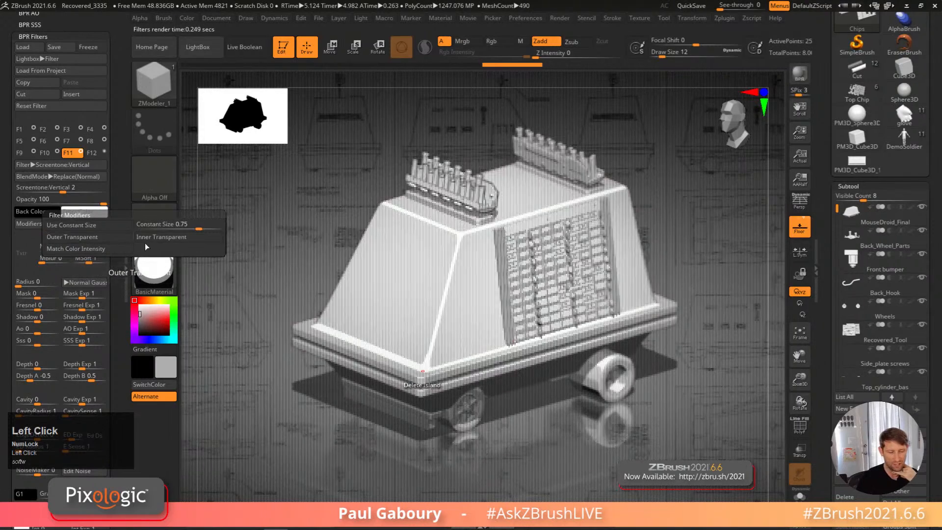
left_click(167, 237)
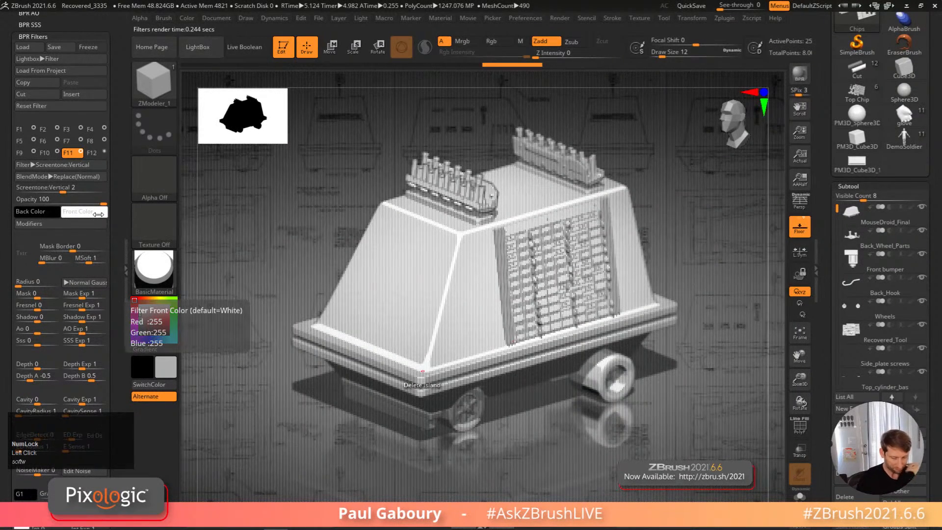
Step: Set the vertical screentone's strength to -2 and its Mask modulation to 1 to limit it to the droid
left_click(56, 192)
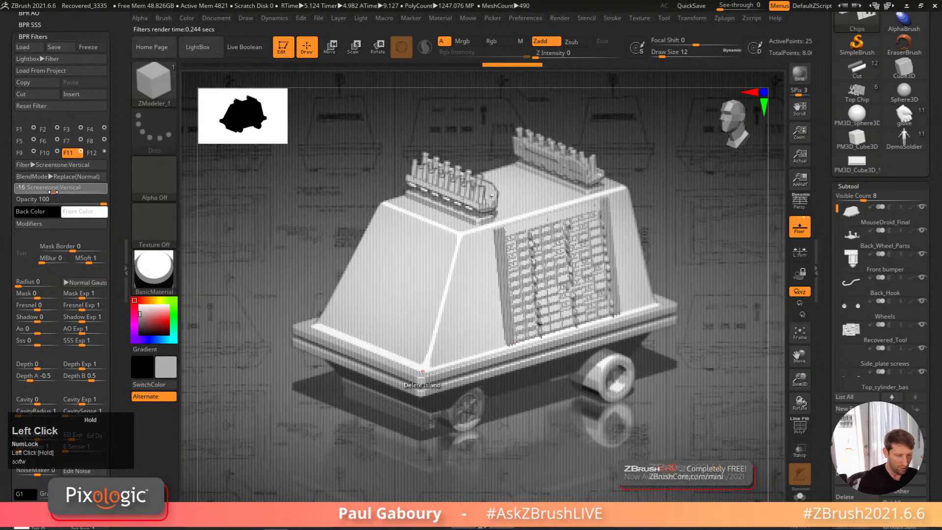
left_click_drag(57, 191, 59, 192)
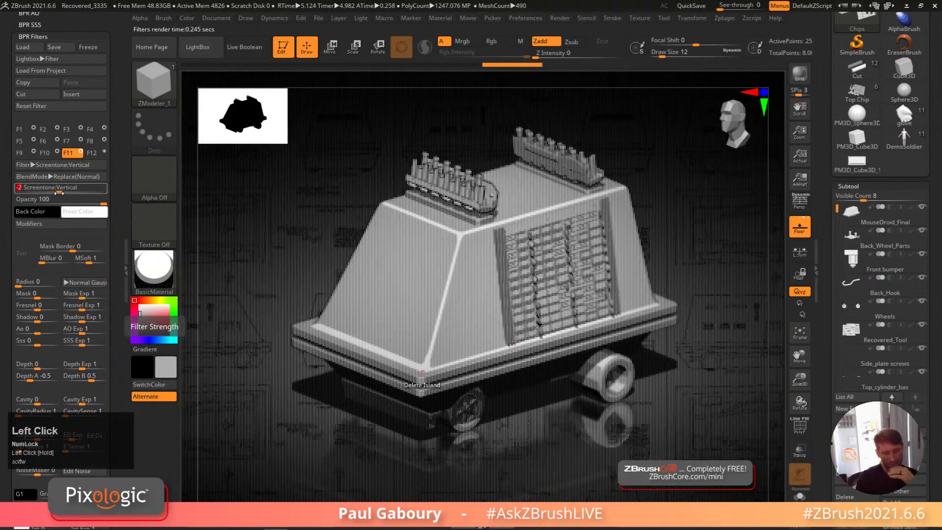
left_click_drag(57, 294, 60, 294)
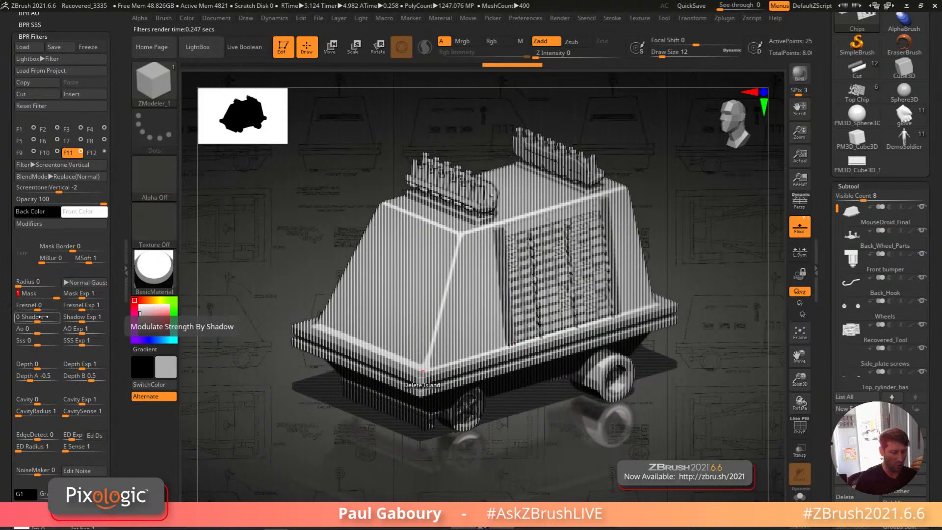
Step: Set both the Mask and Shadow modulation of the vertical screentone filter to -1
left_click_drag(34, 320, 11, 321)
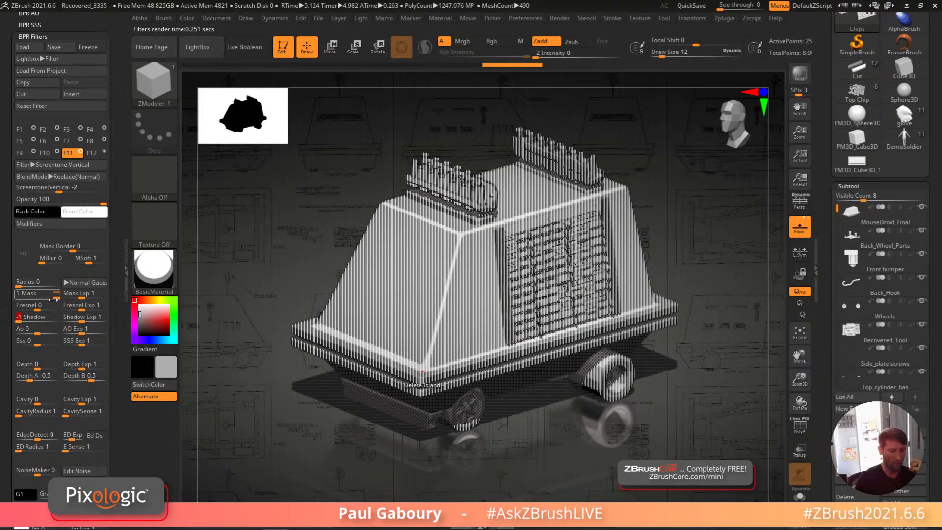
left_click_drag(51, 295, 37, 319)
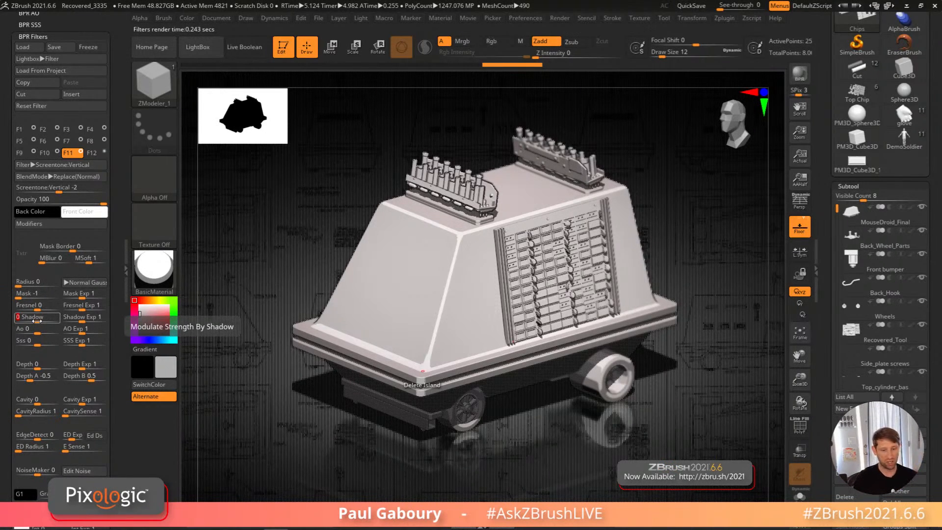
left_click_drag(36, 319, 10, 314)
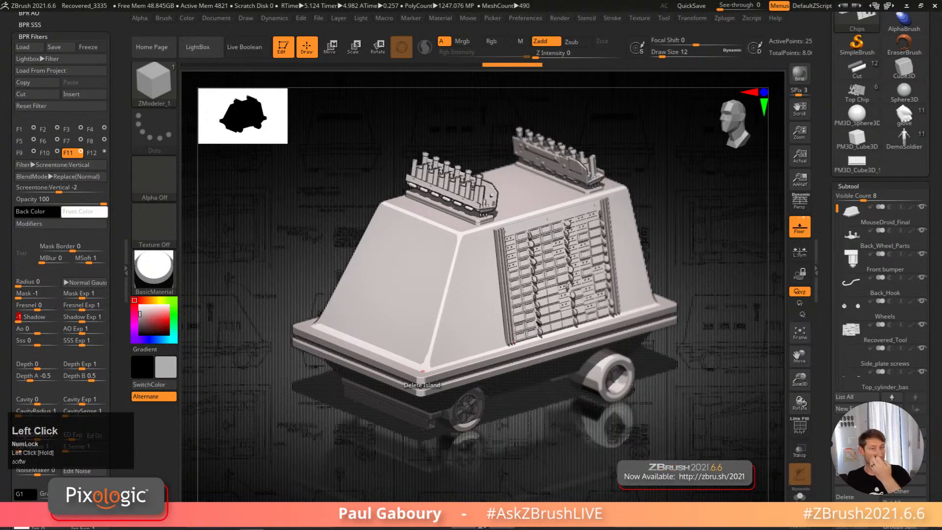
key("shift+z")
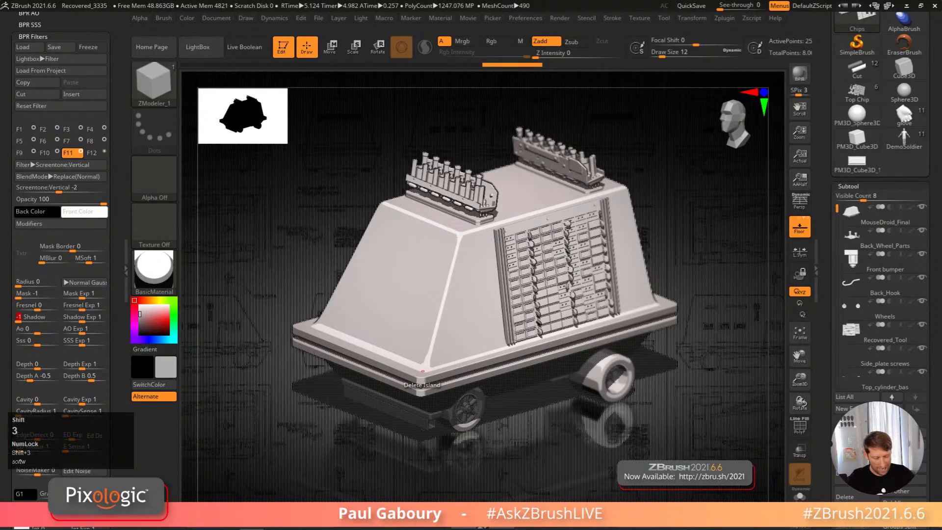
key("shift+s")
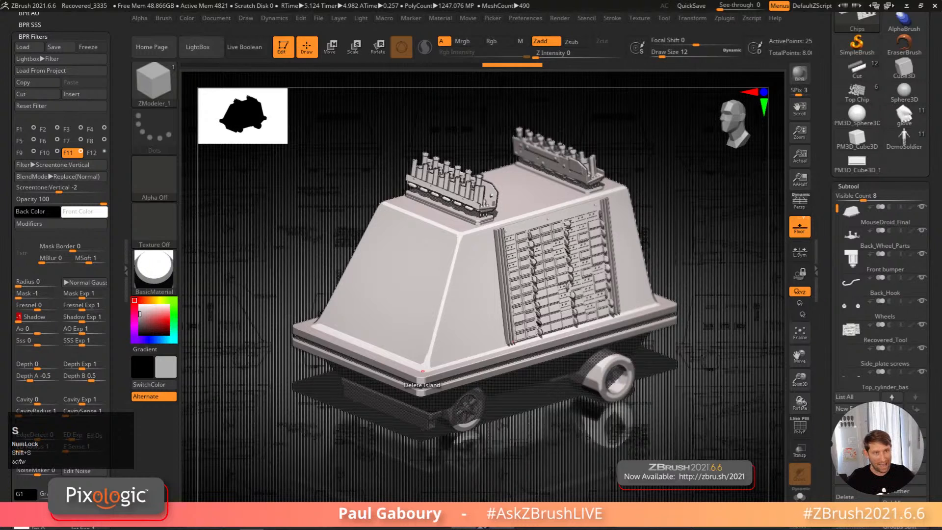
key("shift+z")
type("ush")
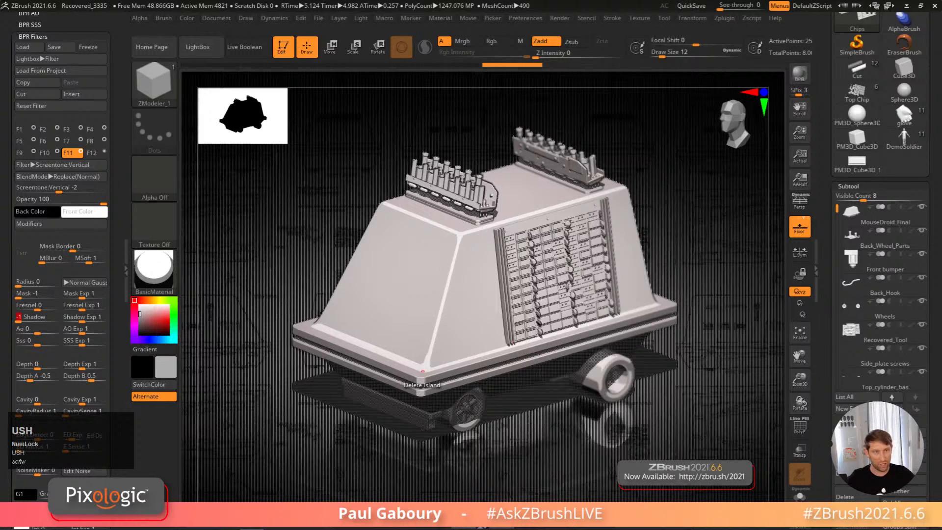
key("Return")
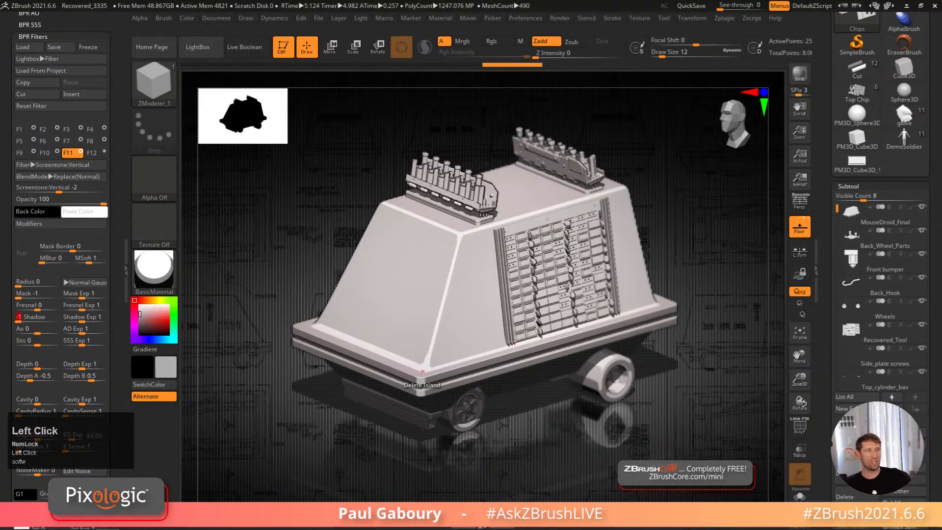
key("z")
key("b")
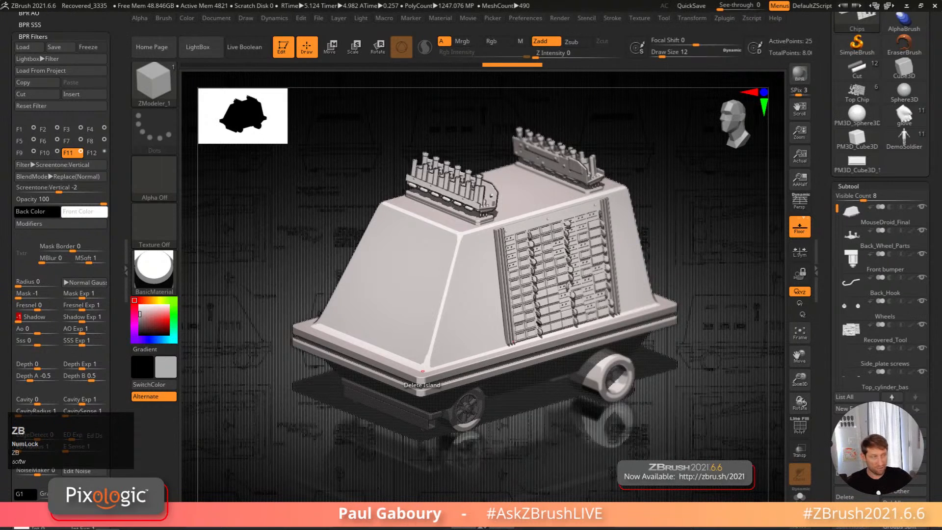
key("Return")
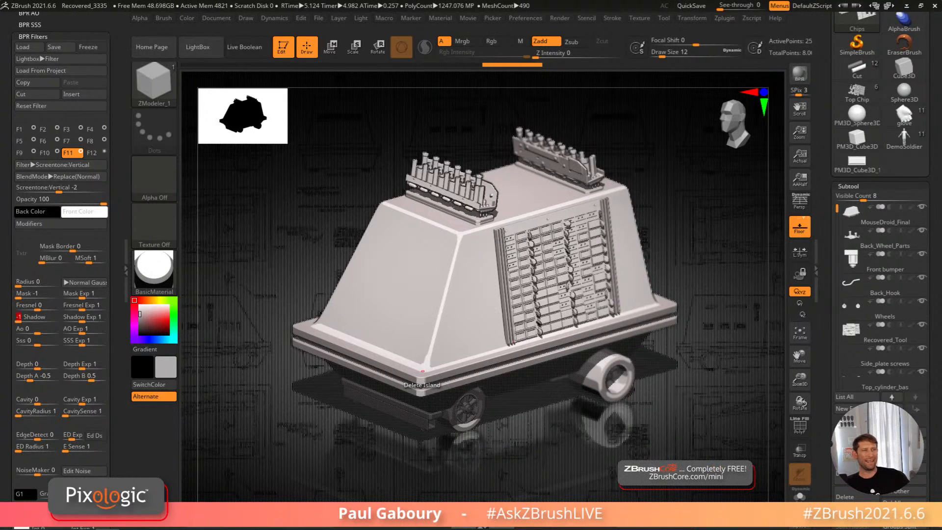
left_click(422, 371)
Step: Switch to the ZBrushLIVE calendar page in Chrome, look through the July 2021 agenda and show it as a month calendar
left_click_drag(0, 147, 275, 1)
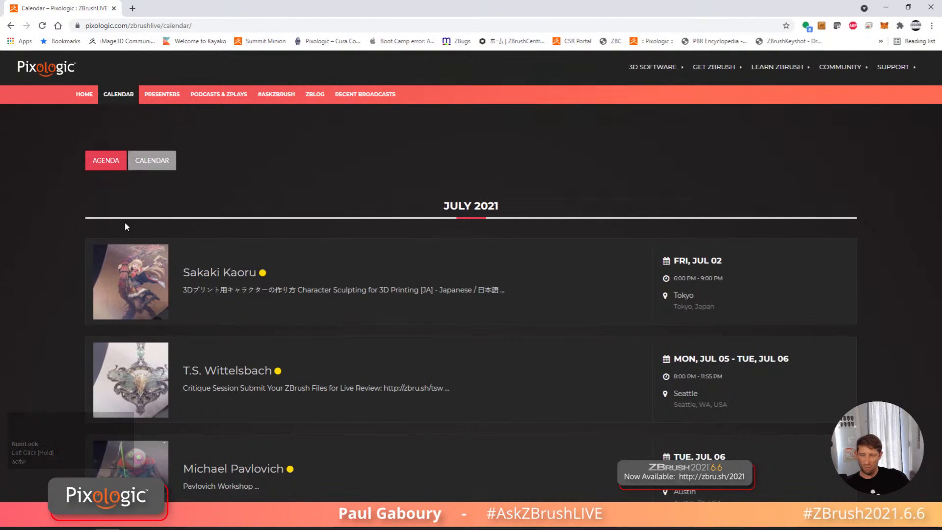
scroll(313, 330, "down", 1)
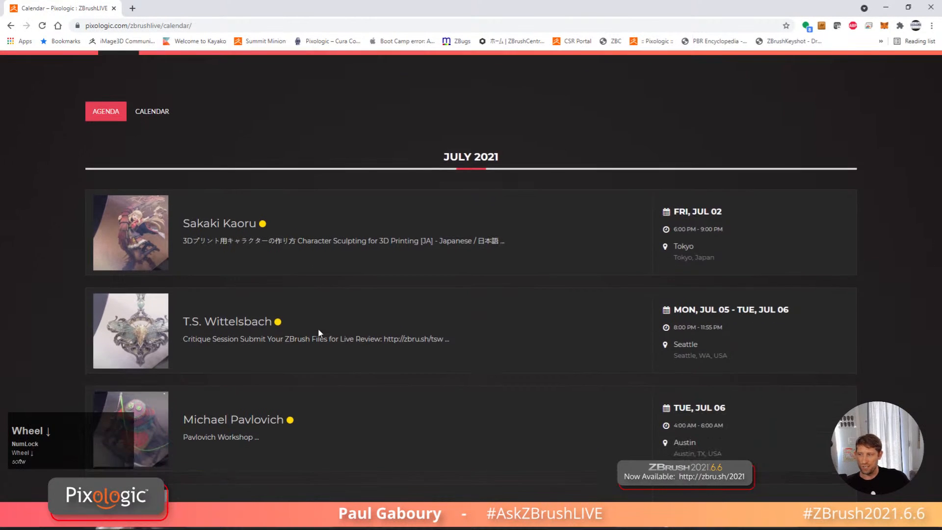
scroll(319, 330, "up", 1)
scroll(320, 330, "down", 4)
scroll(281, 314, "up", 5)
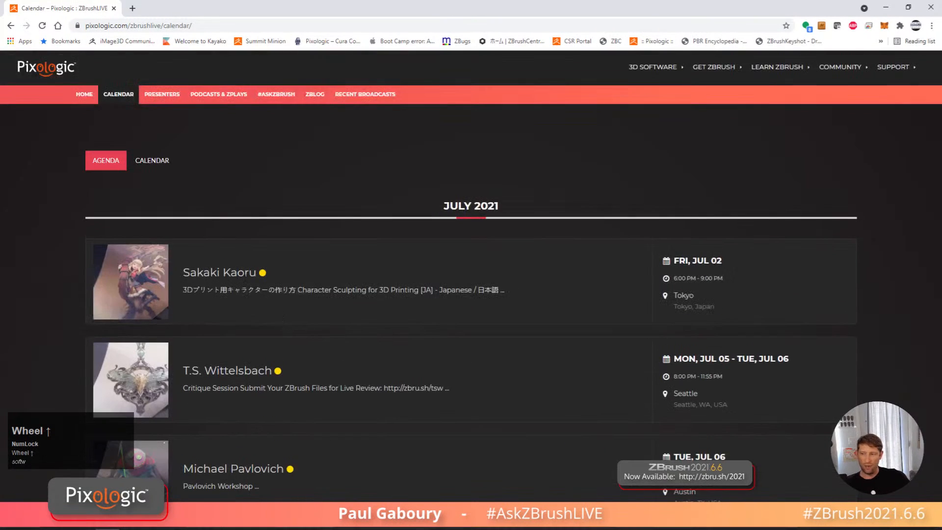
left_click(151, 161)
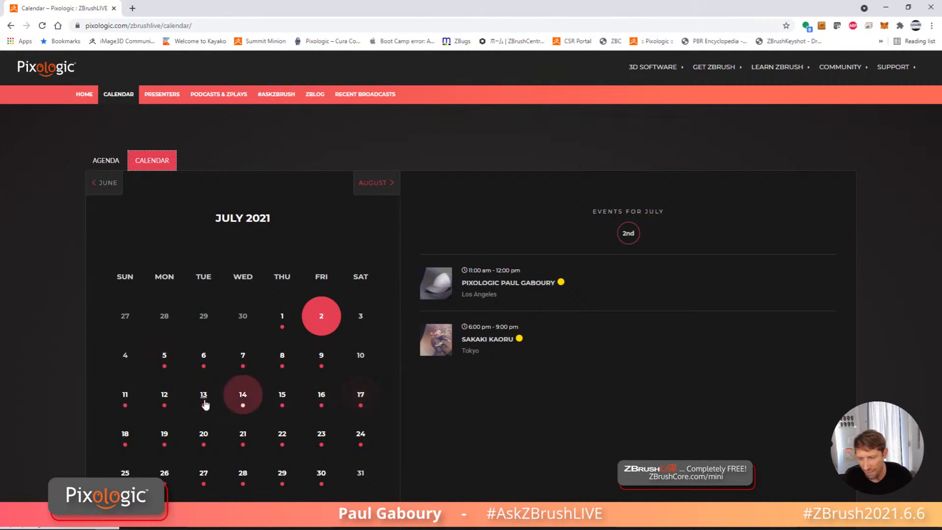
Step: Open the event scheduled for July 5 and examine its date, time and reminder option
left_click(163, 366)
left_click(494, 287)
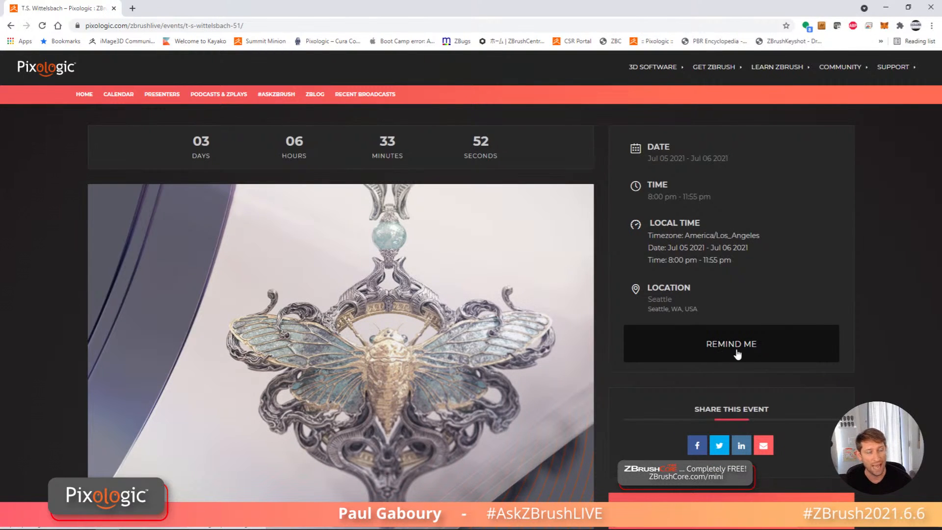
scroll(738, 356, "down", 1)
scroll(741, 328, "up", 1)
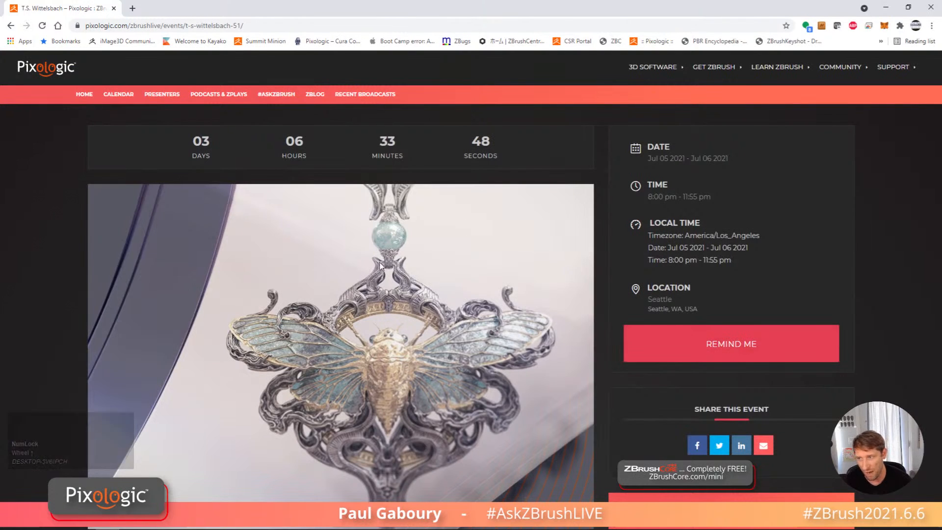
Step: Return to the month calendar, view the events for Fridays July 9, 16, 23 and 30, and close the browser
left_click(10, 25)
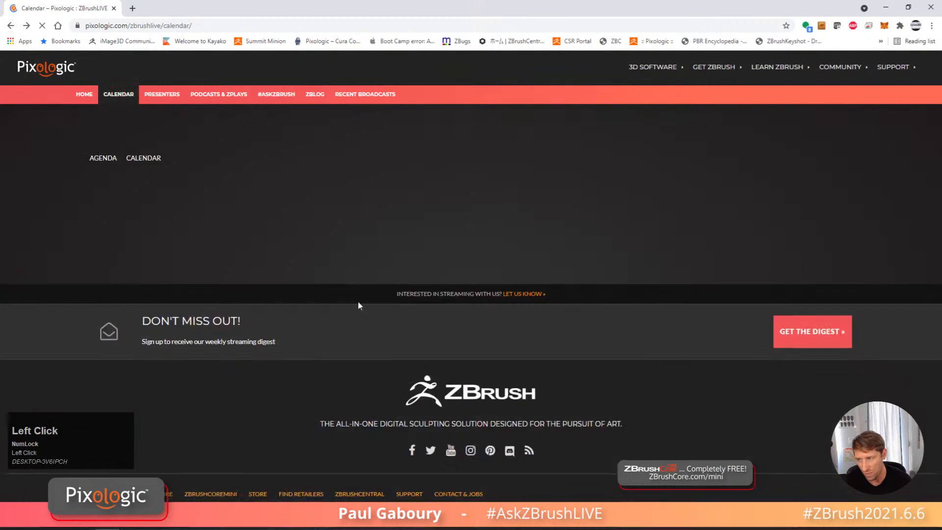
left_click(152, 161)
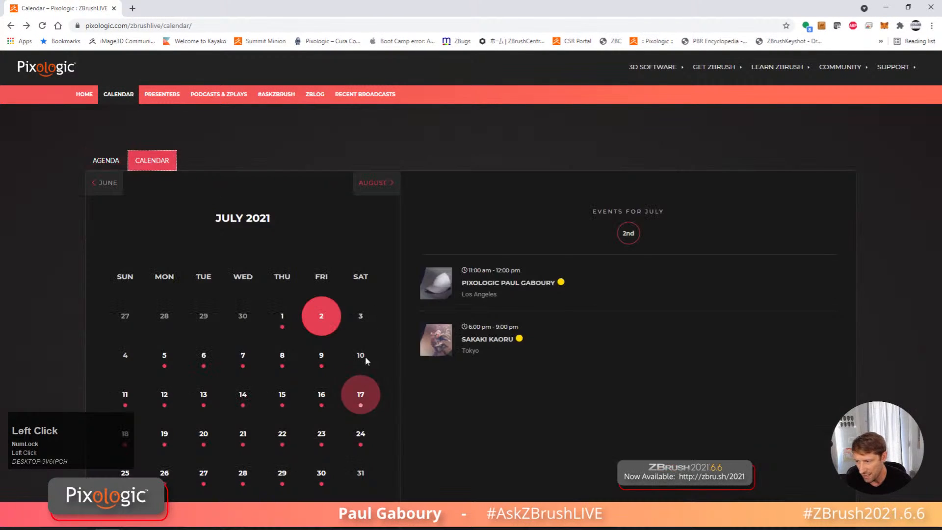
left_click(331, 360)
left_click(320, 395)
left_click(319, 444)
left_click(325, 483)
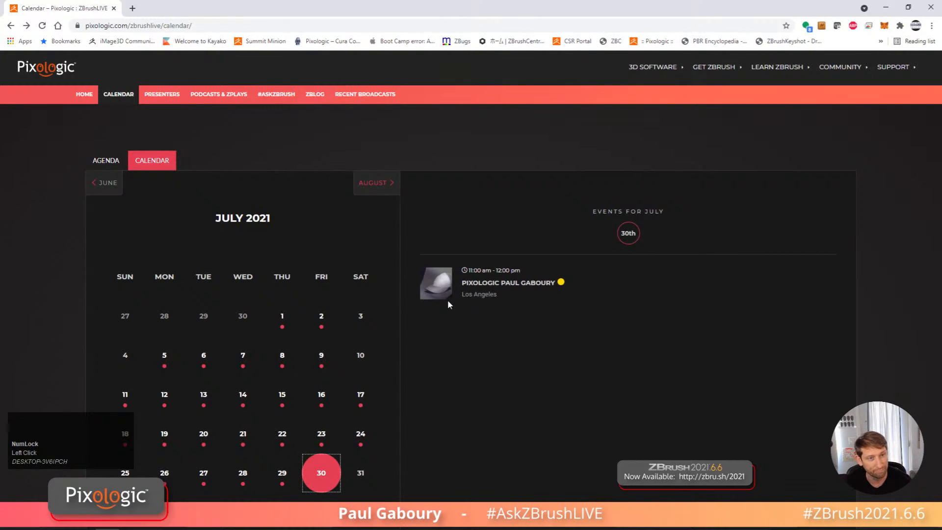
left_click(930, 7)
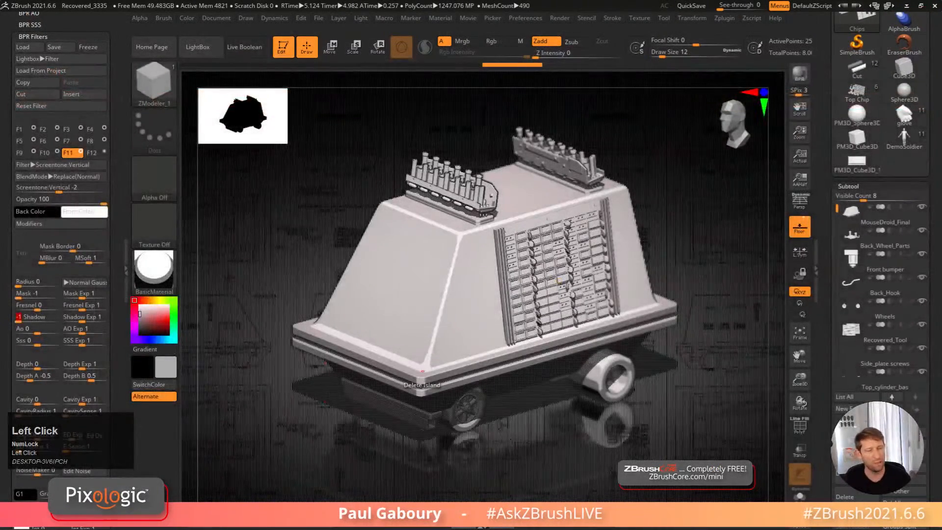